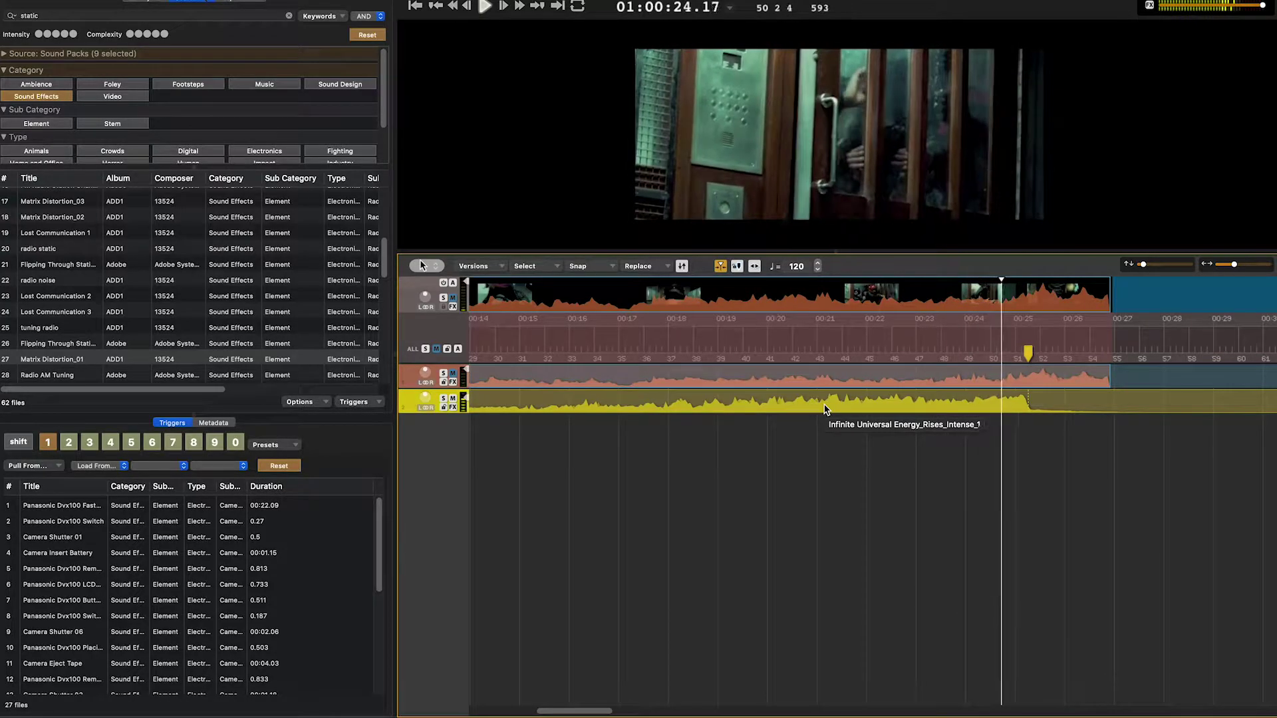
# Park the playhead at the first rise's peak marker at 01:00:25.06 and add a second rise peaking there
pyautogui.press('space')
pyautogui.click(989, 337)
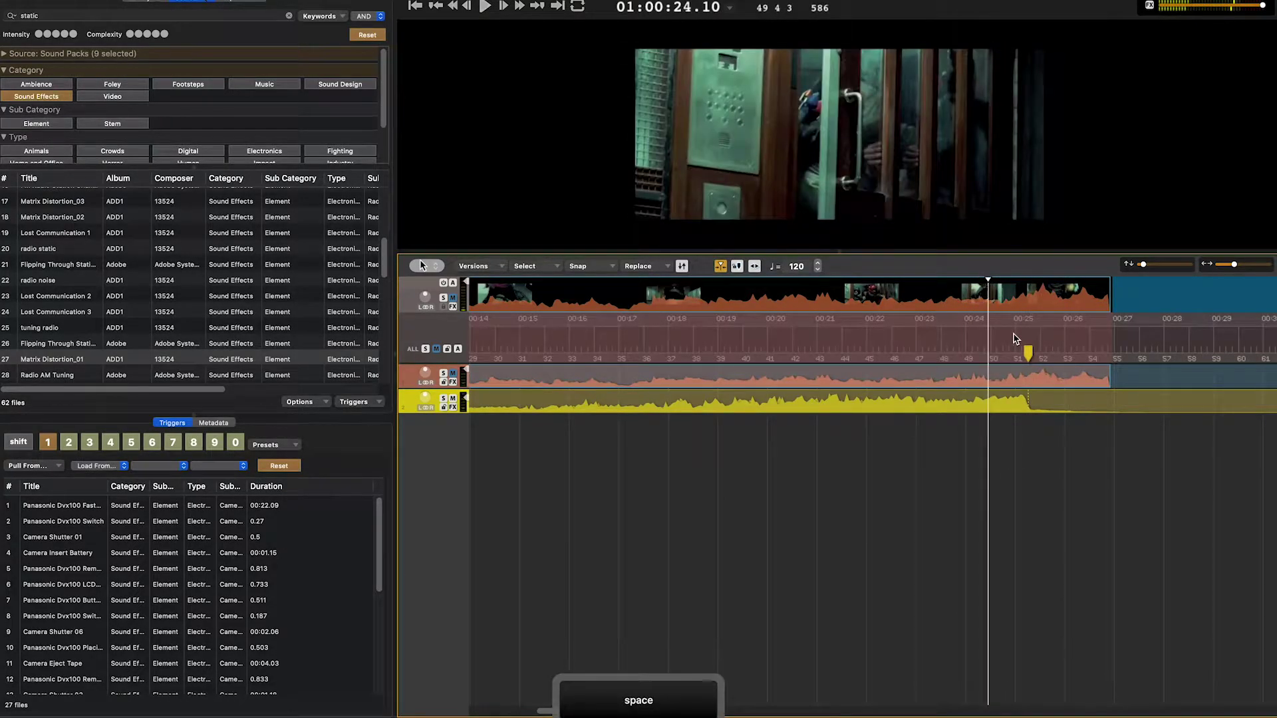
pyautogui.moveTo(1016, 277); pyautogui.dragTo(1028, 285)
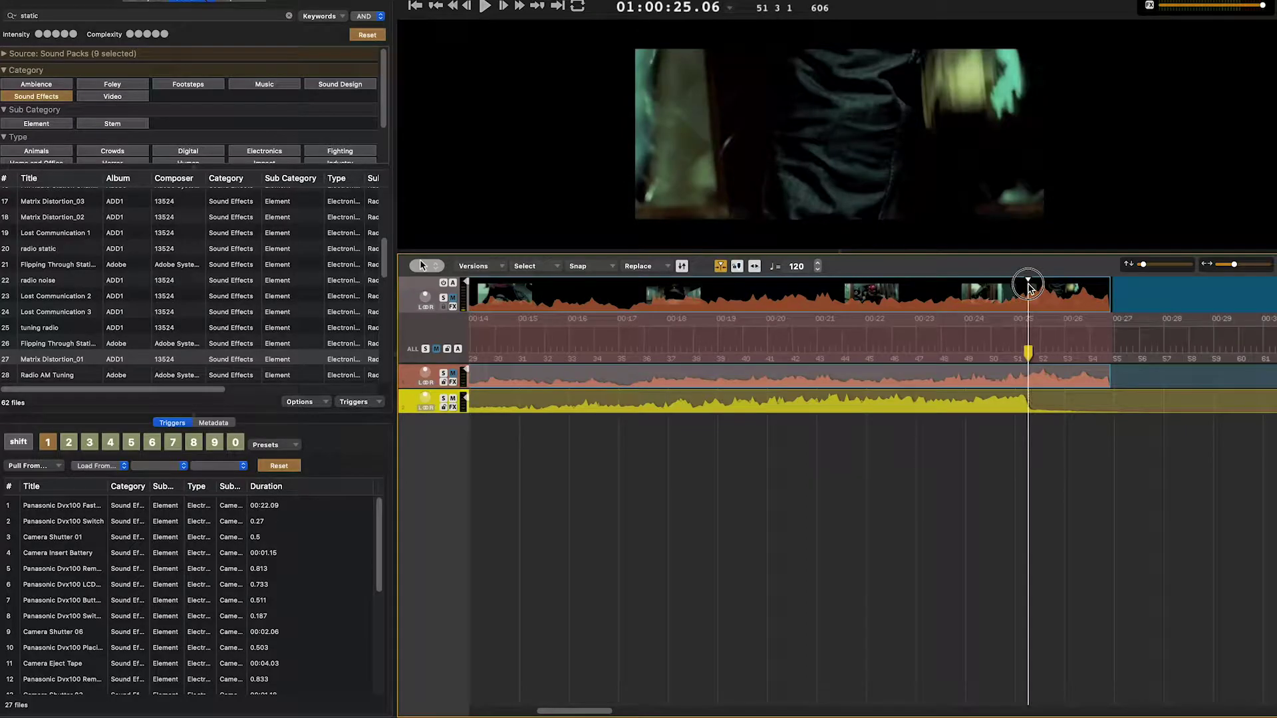
# Cycle the second rise through replacement sounds until one stretches back to the start of the timeline
pyautogui.press('super+Up')
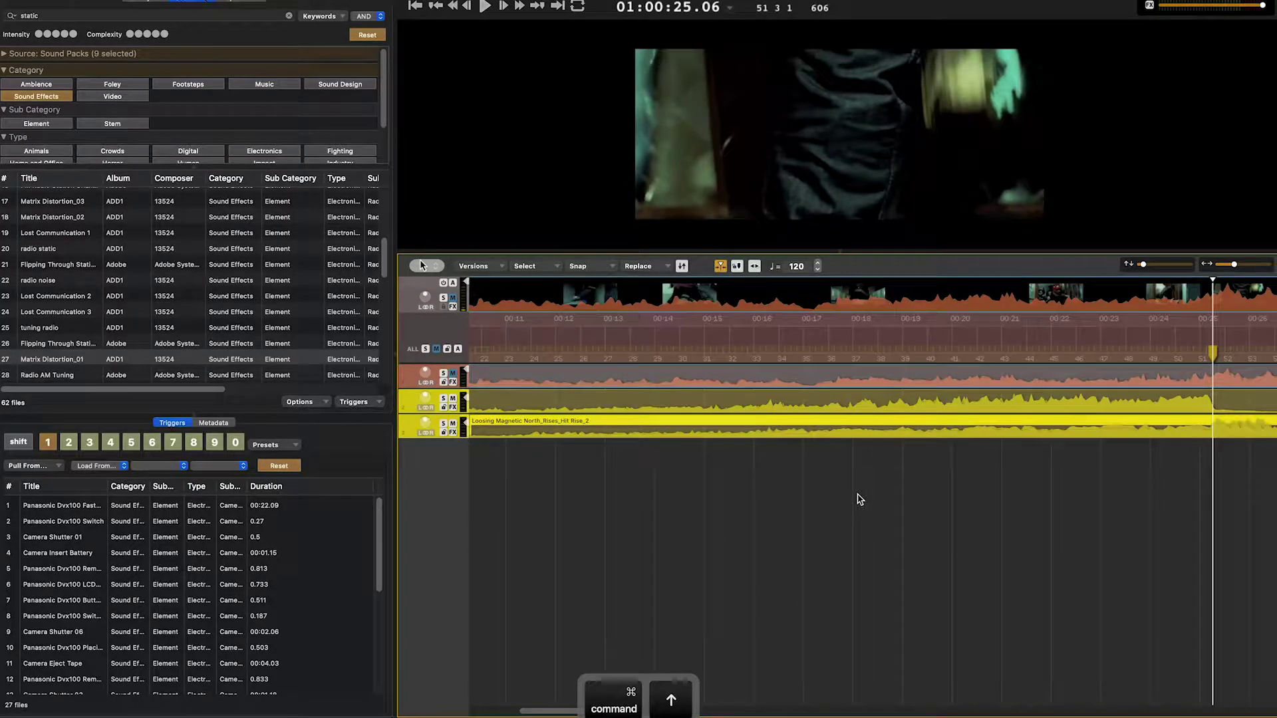
pyautogui.press('super+Up')
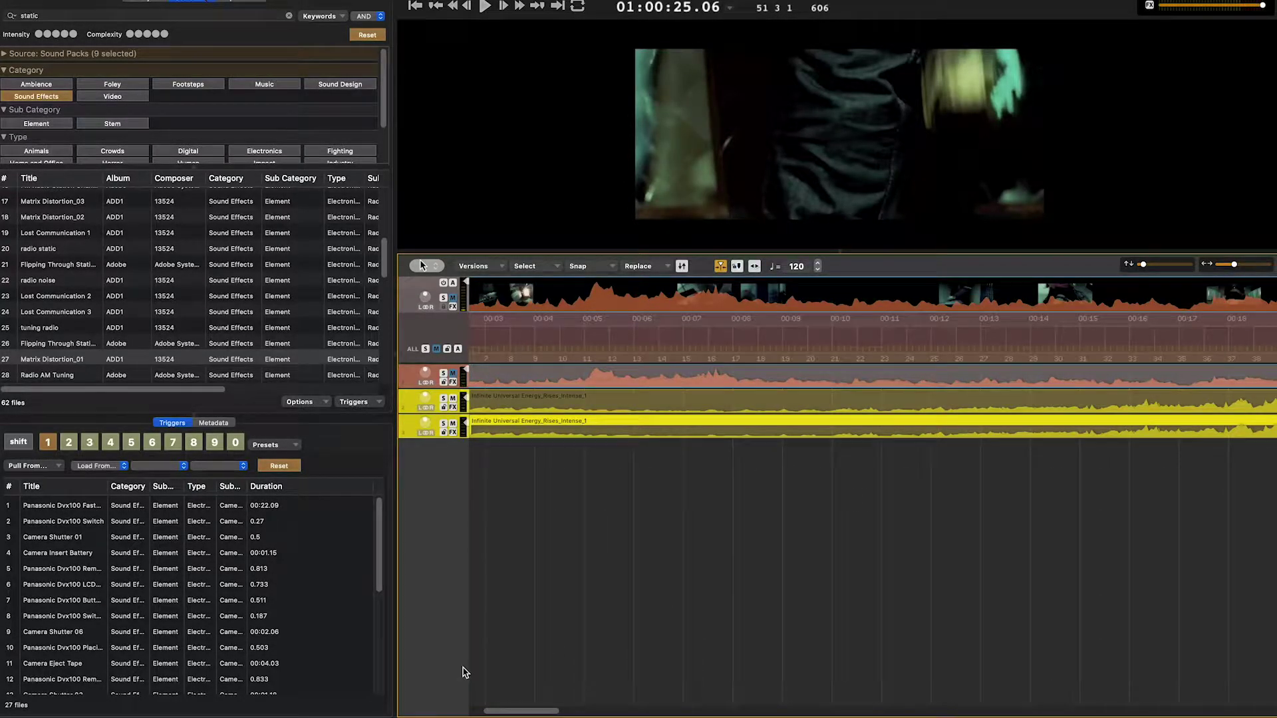
pyautogui.moveTo(525, 710); pyautogui.dragTo(456, 698)
pyautogui.press('super+Up')
pyautogui.click(647, 431)
pyautogui.press('super+Up')
pyautogui.press('super+Up')
pyautogui.press('super+Up')
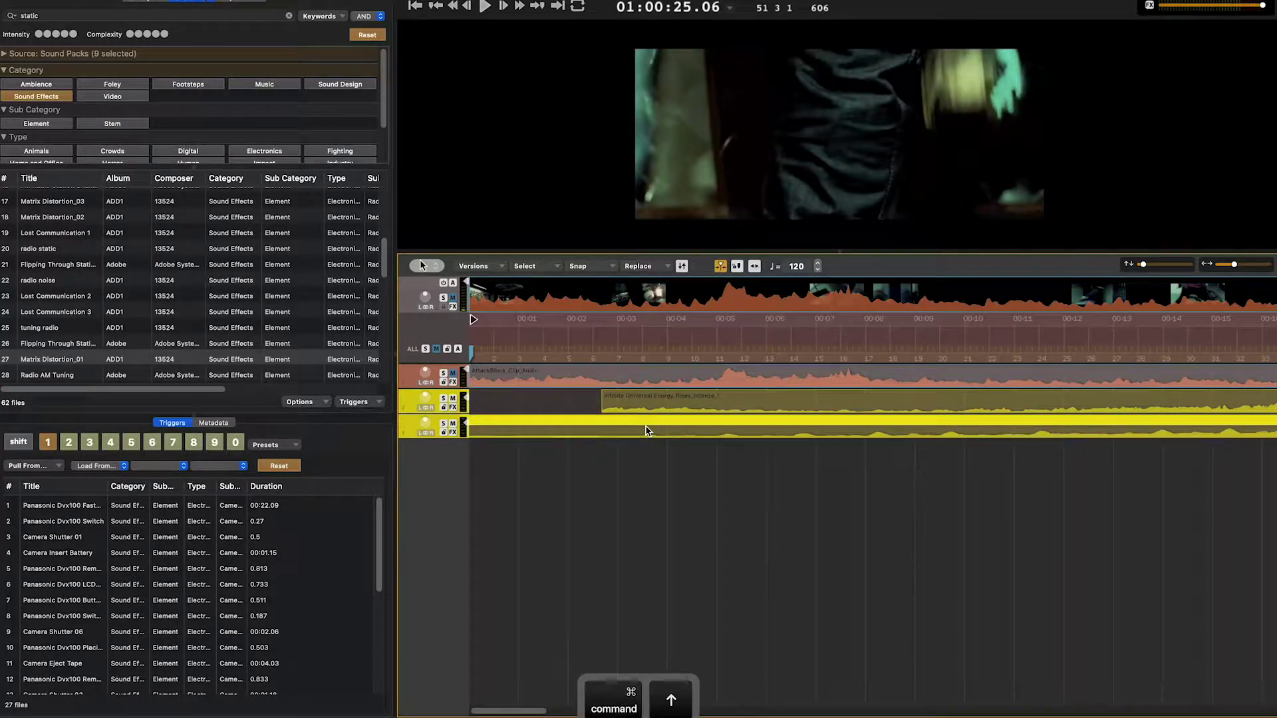
# Play back the two layered rises and add a boom hit at the peak marker just after 01:00:25
pyautogui.click(769, 343)
pyautogui.press('space')
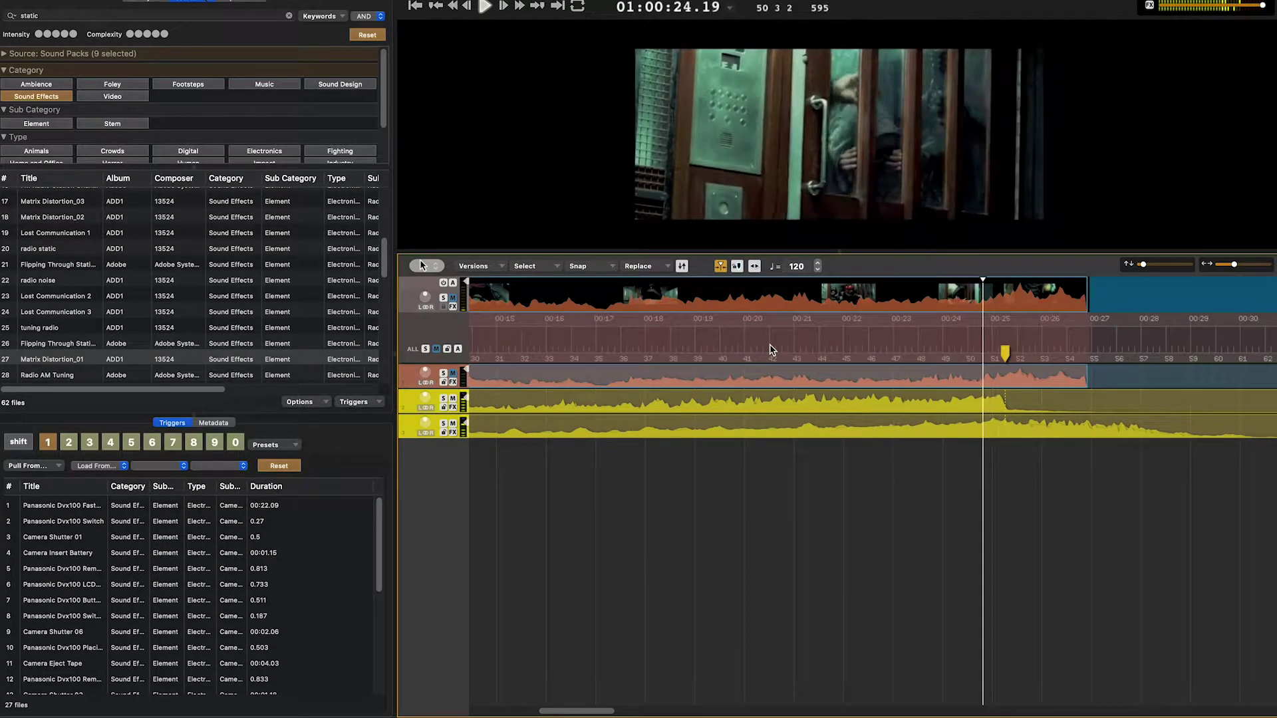
pyautogui.press('h')
pyautogui.press('space')
# Replay the climax from just before 01:00:24 and layer a swish hit on a new track below the boom hit
pyautogui.click(934, 345)
pyautogui.press('space')
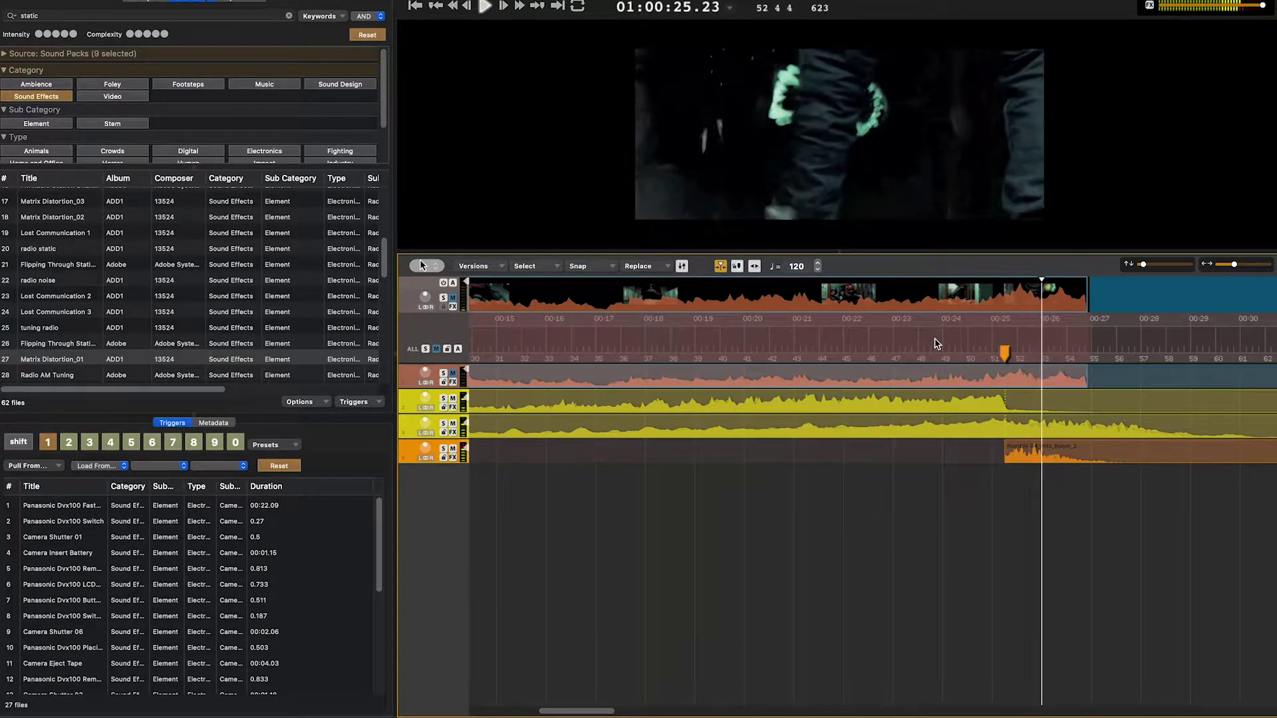
pyautogui.press('space')
pyautogui.press('space')
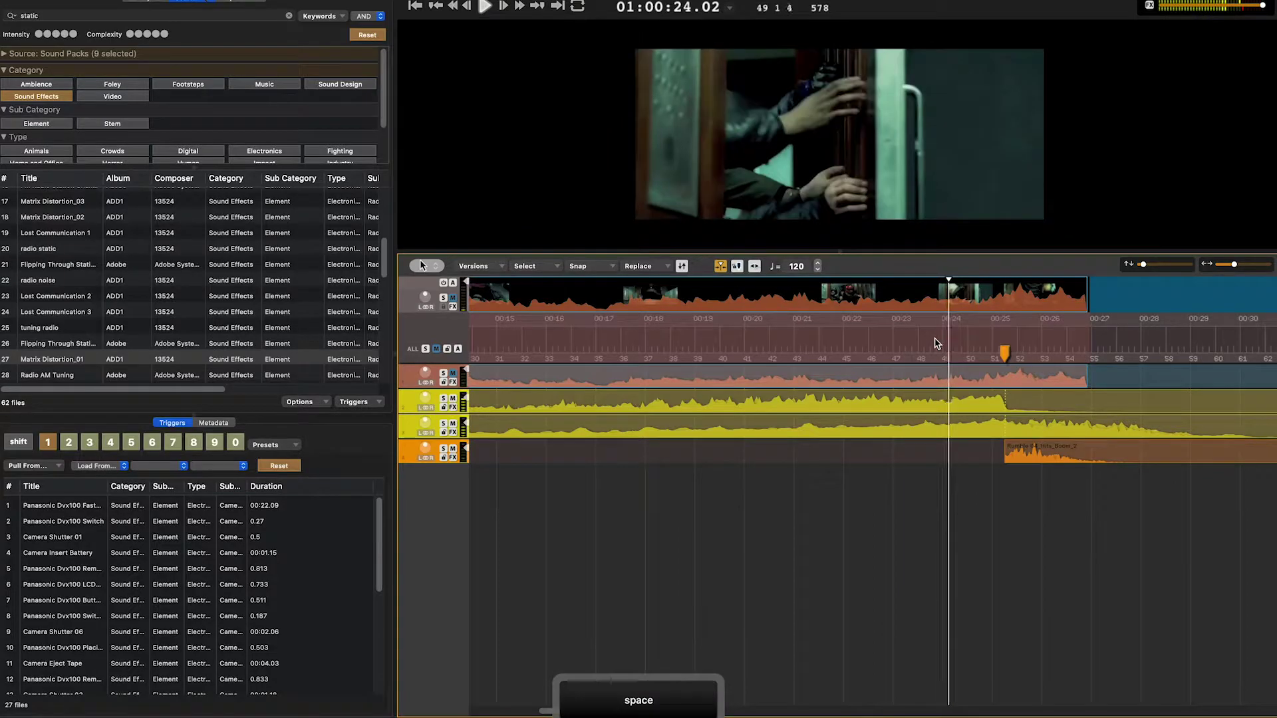
pyautogui.press('space')
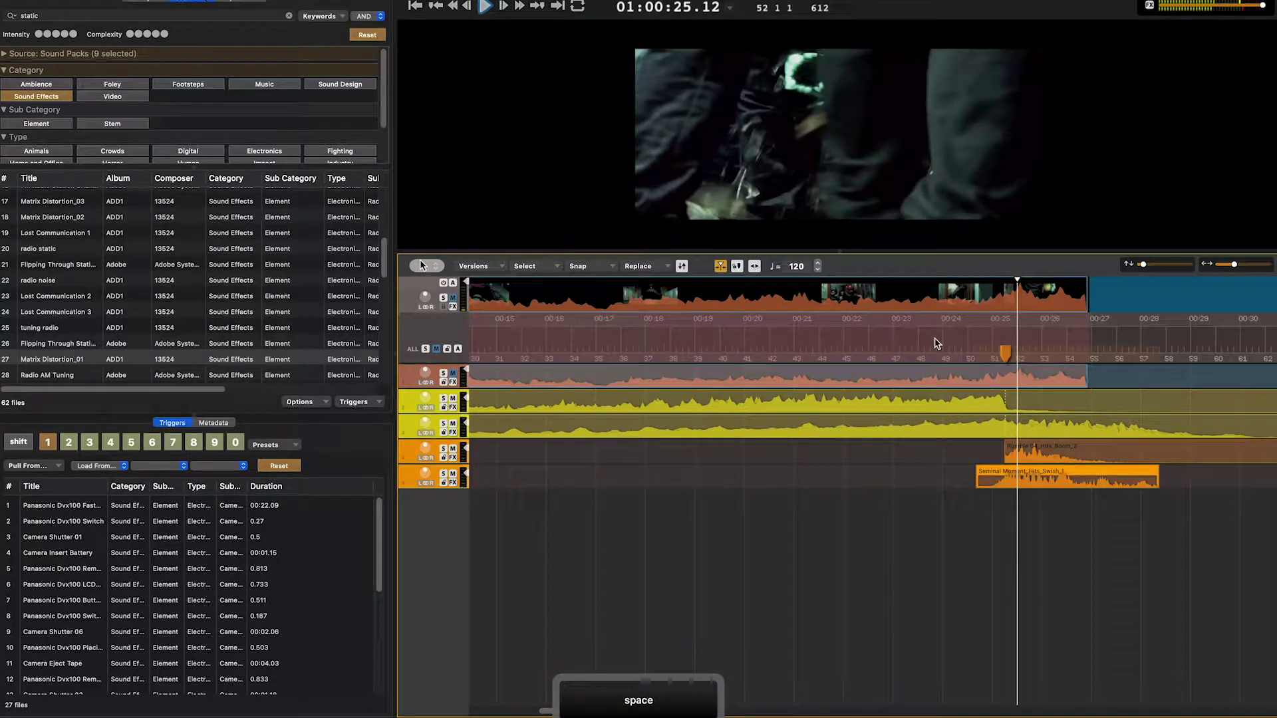
# Add a transition sound peaking at the marker at 01:00:25.05, swap it for another sound and audition it
pyautogui.click(971, 345)
pyautogui.press('t')
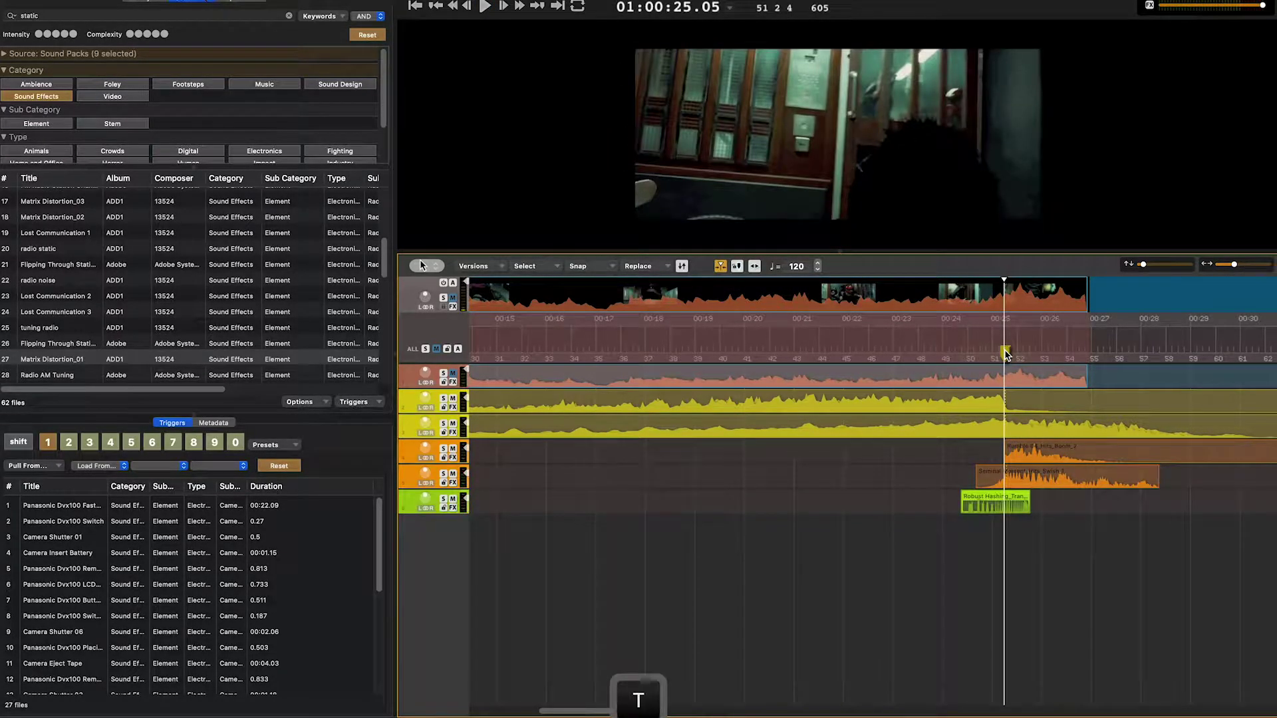
pyautogui.press('super+r')
pyautogui.click(974, 353)
pyautogui.press('space')
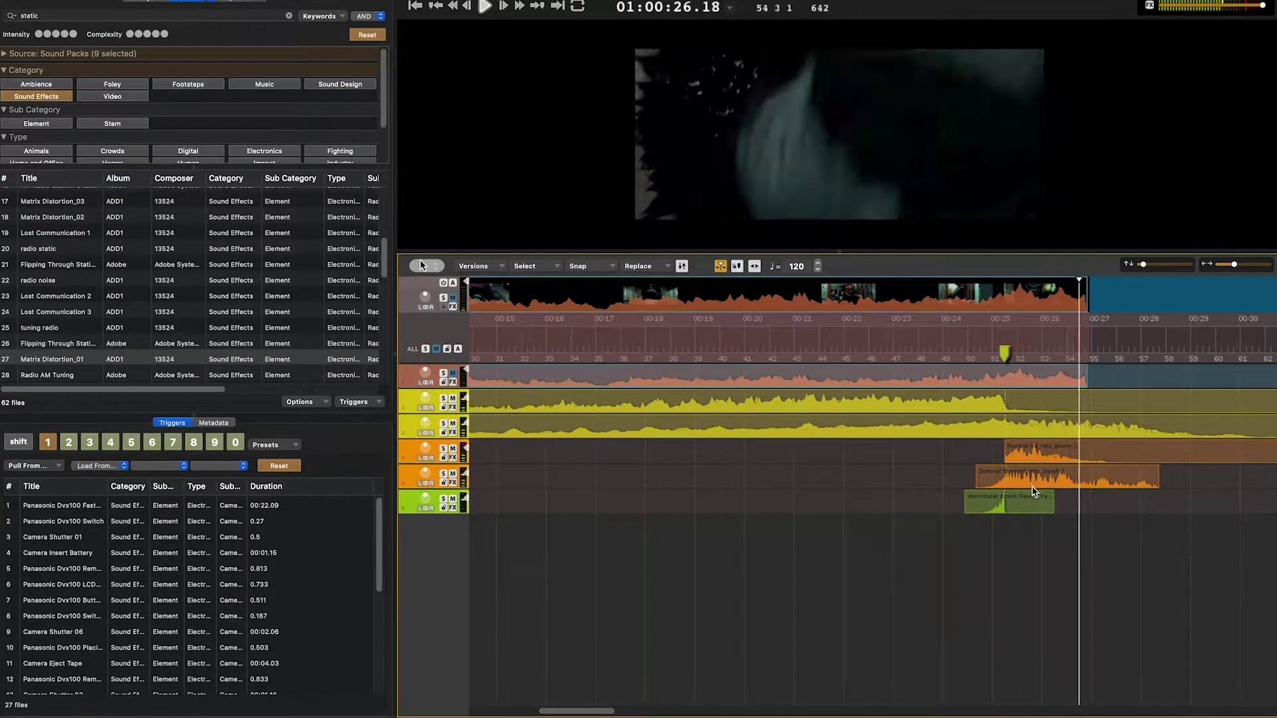
# Delete the swish hit and put a different swish hit on its track at 01:00:25.05
pyautogui.press('BackSpace')
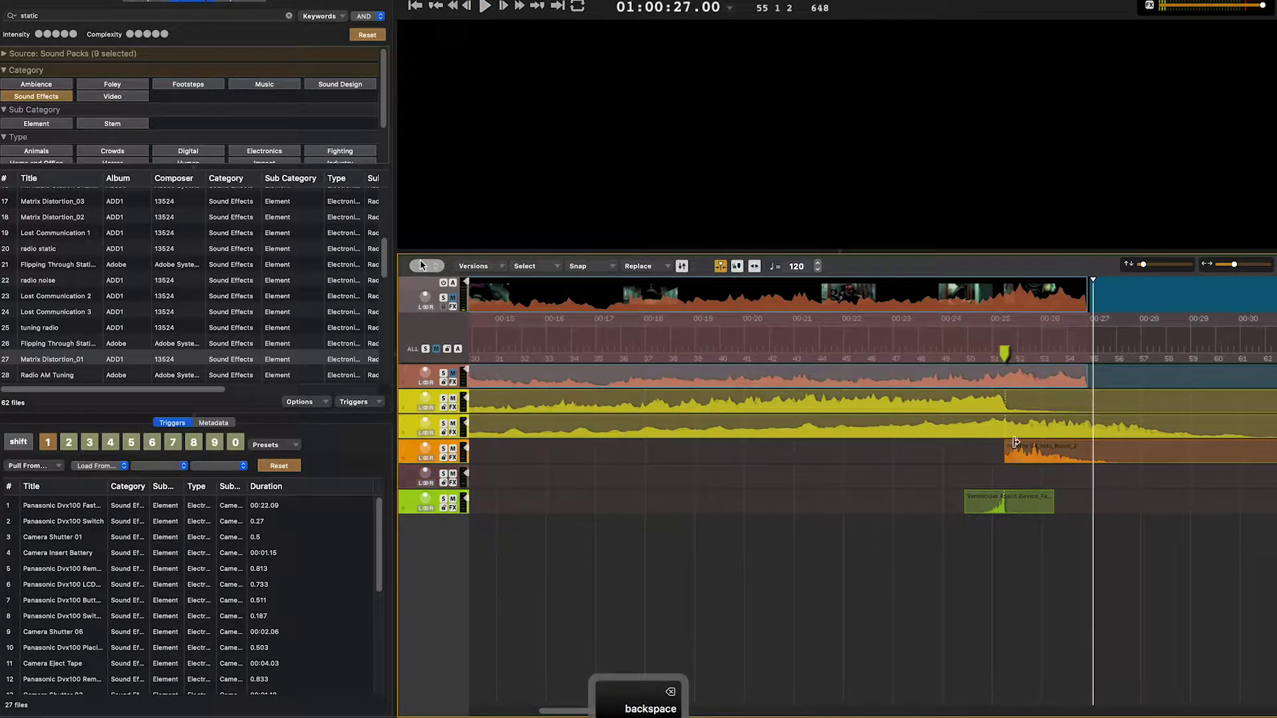
pyautogui.click(1009, 325)
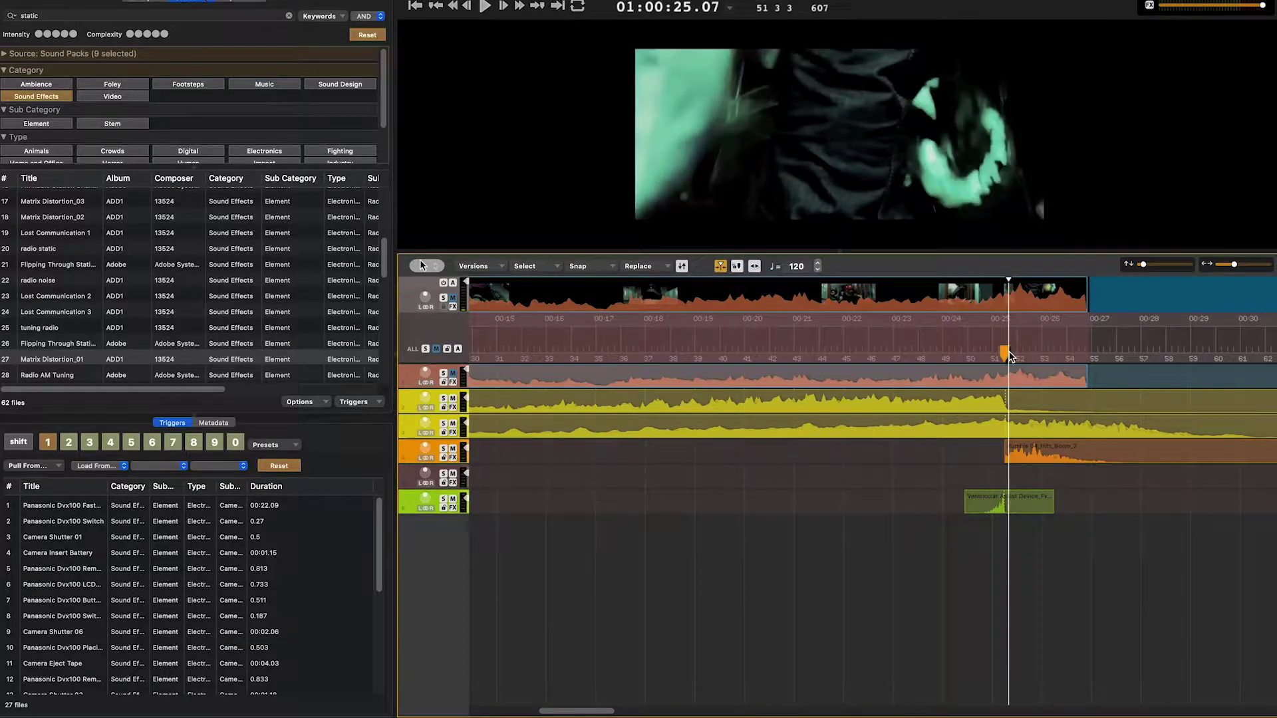
pyautogui.press('Left')
pyautogui.press('Left')
pyautogui.press('space')
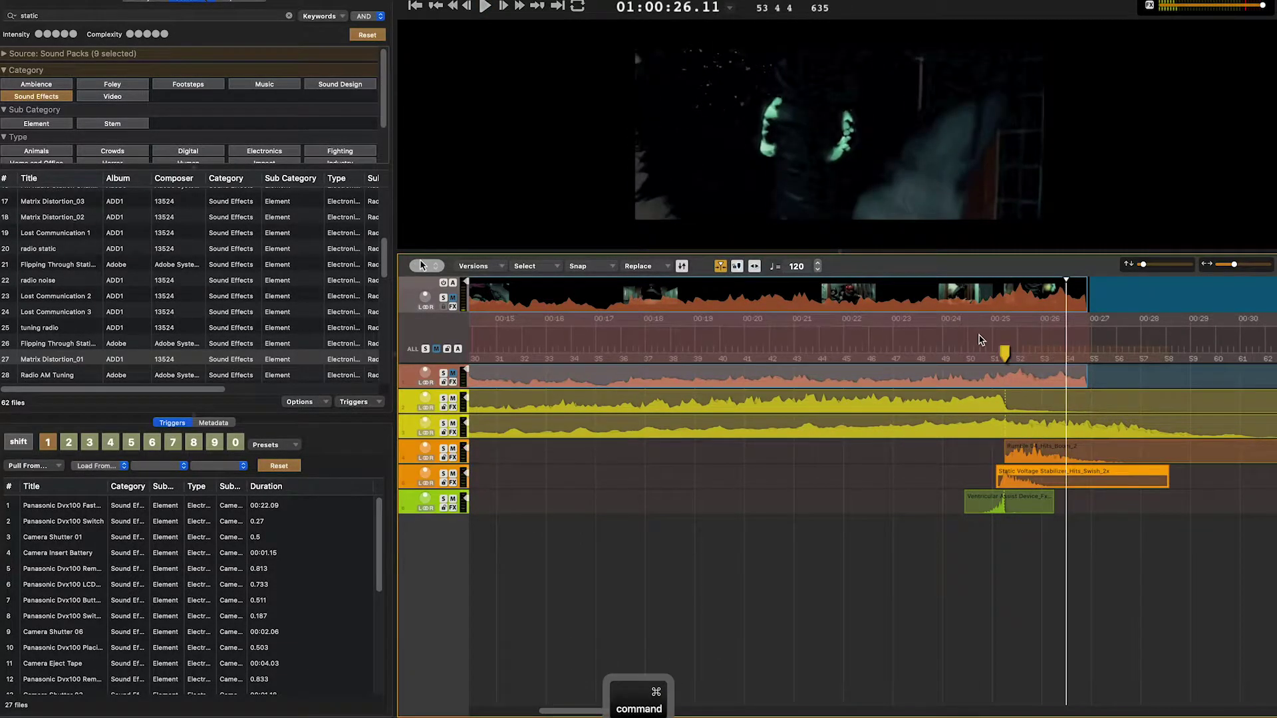
# Layer another hit on a new track below the transition, auditioning and swapping it for alternative sounds twice
pyautogui.press('space')
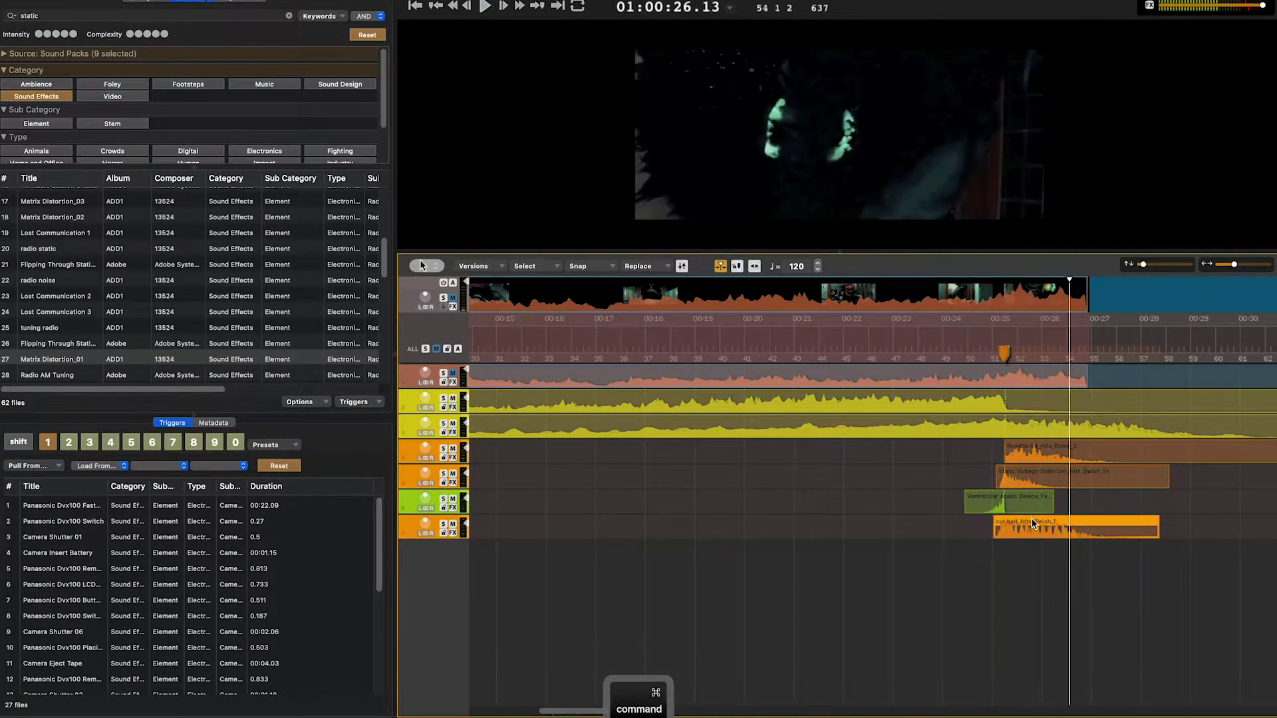
pyautogui.press('super+r')
pyautogui.press('space')
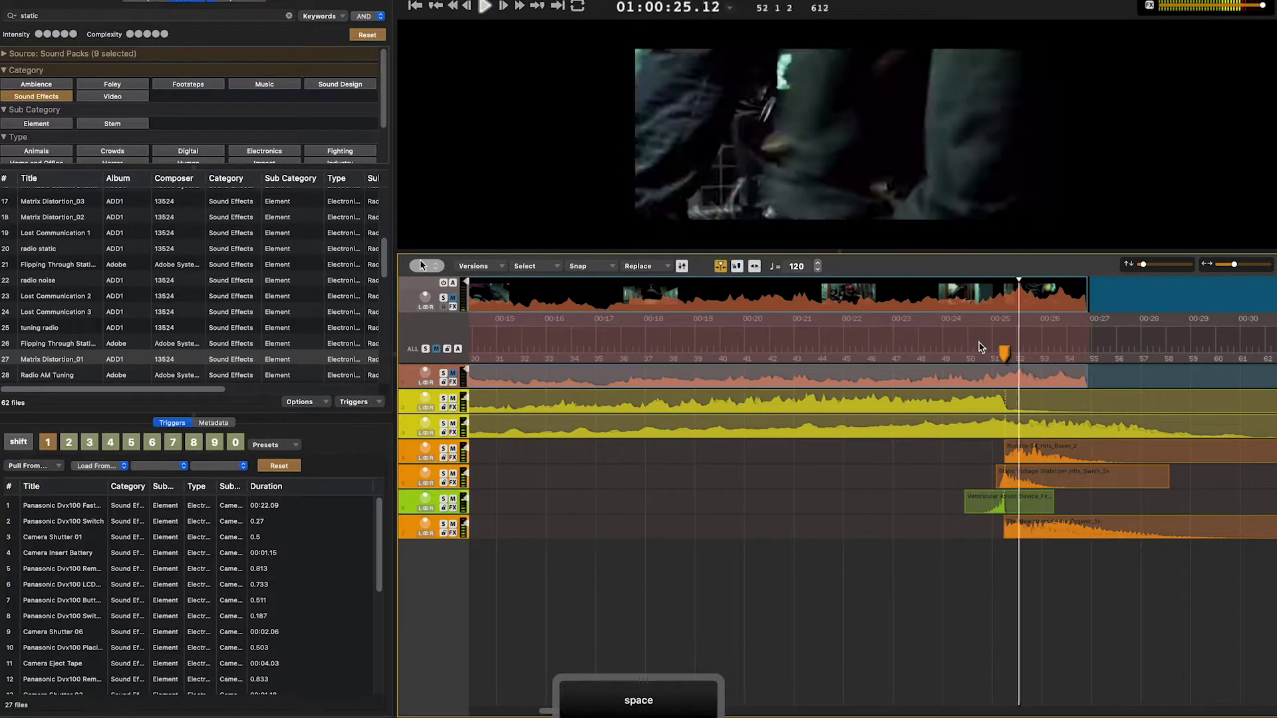
pyautogui.press('super+r')
pyautogui.press('space')
# Preview metallic hits in the replacement browser and replace the lowest track's hit with All Time High_Hits_Metallic_1
pyautogui.hotkey('shift', 'r')
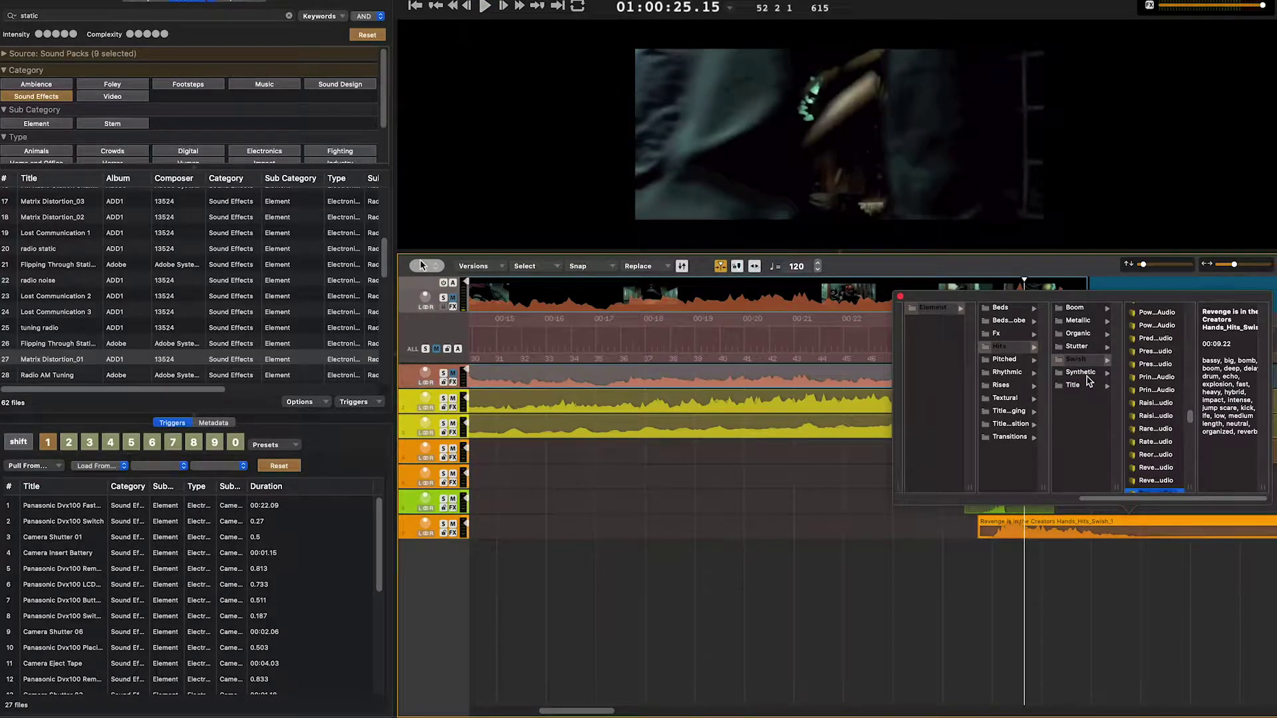
pyautogui.click(1087, 322)
pyautogui.click(1156, 333)
pyautogui.press('space')
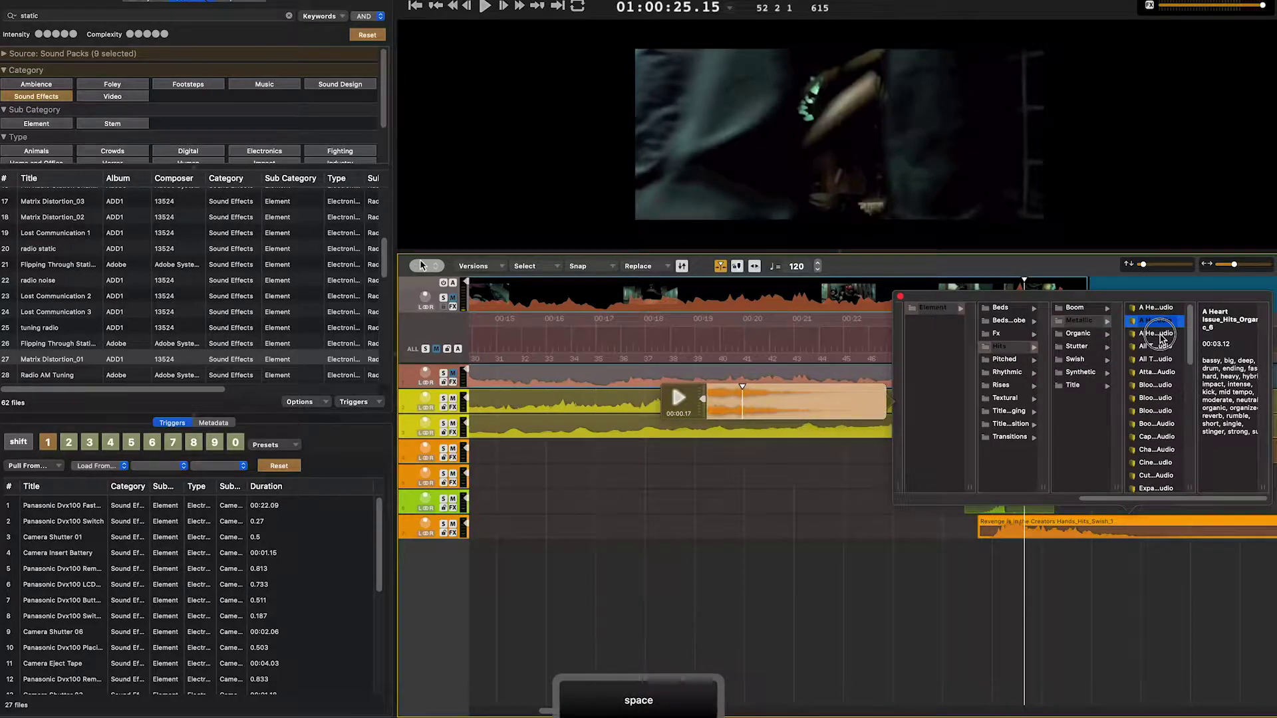
pyautogui.press('space')
pyautogui.click(1159, 347)
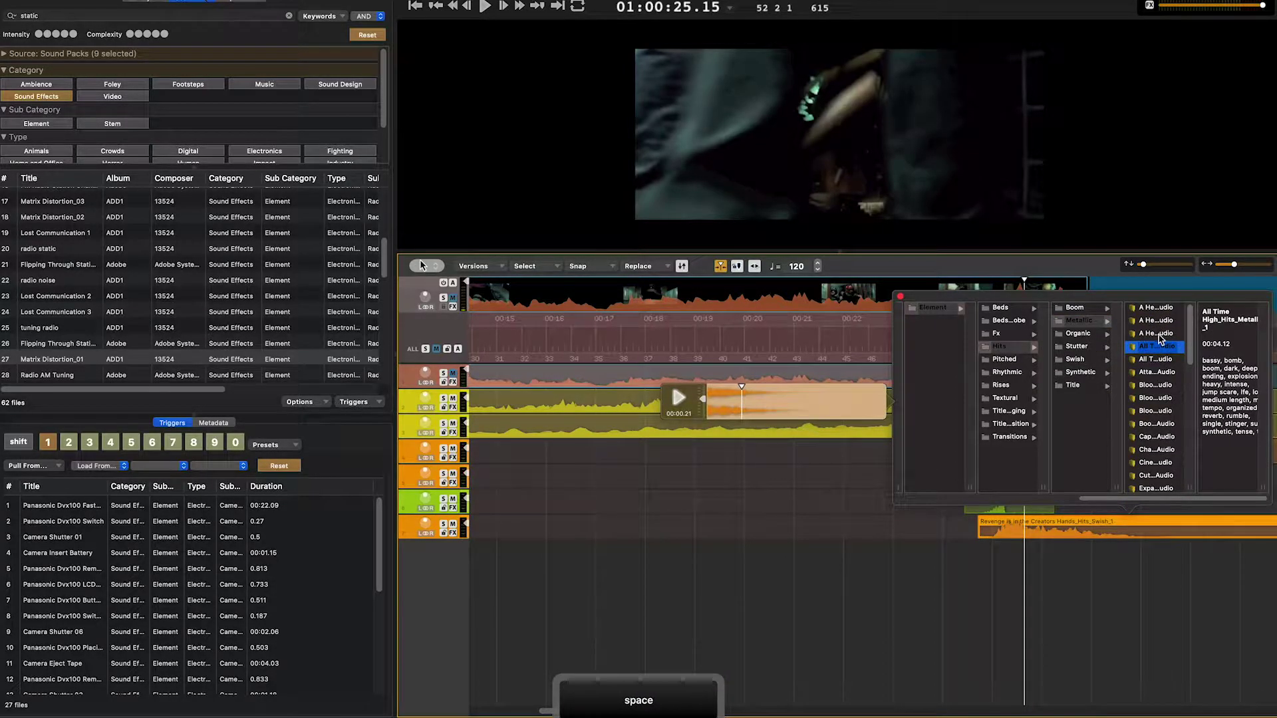
pyautogui.doubleClick(1160, 346)
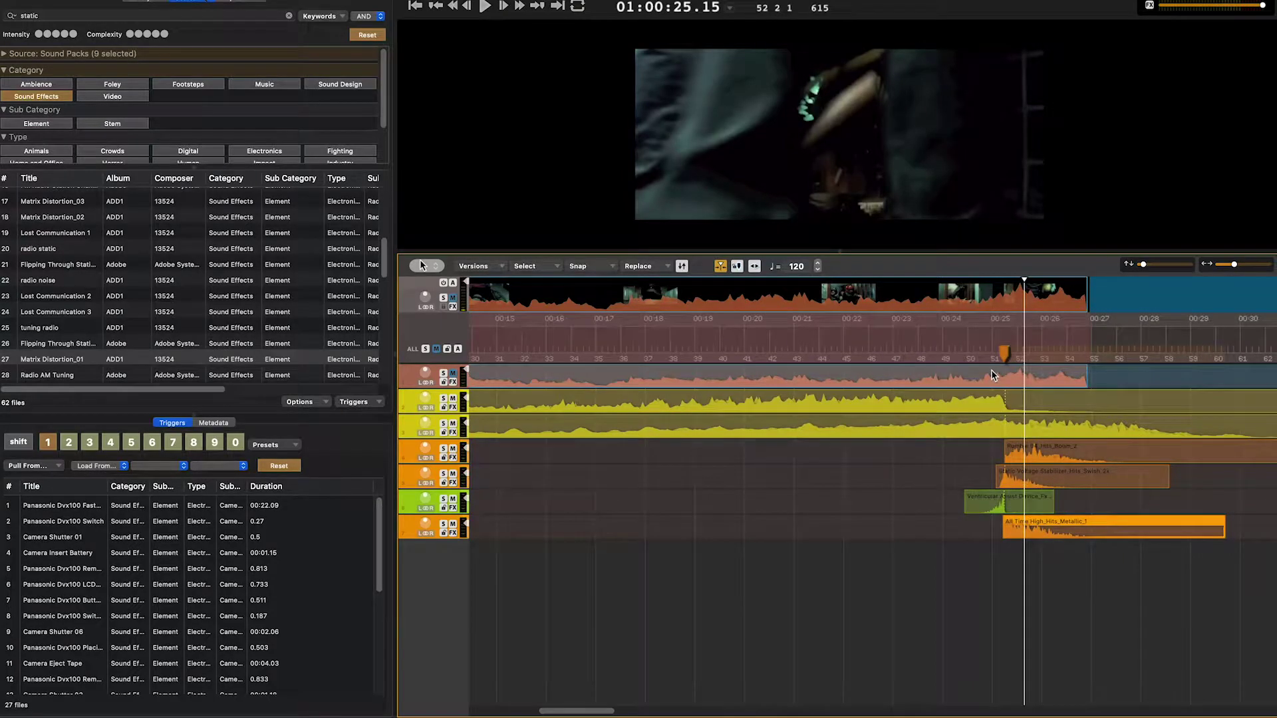
# Play back the layered hits around 01:00:25, then play the whole sequence from its start
pyautogui.click(984, 347)
pyautogui.press('space')
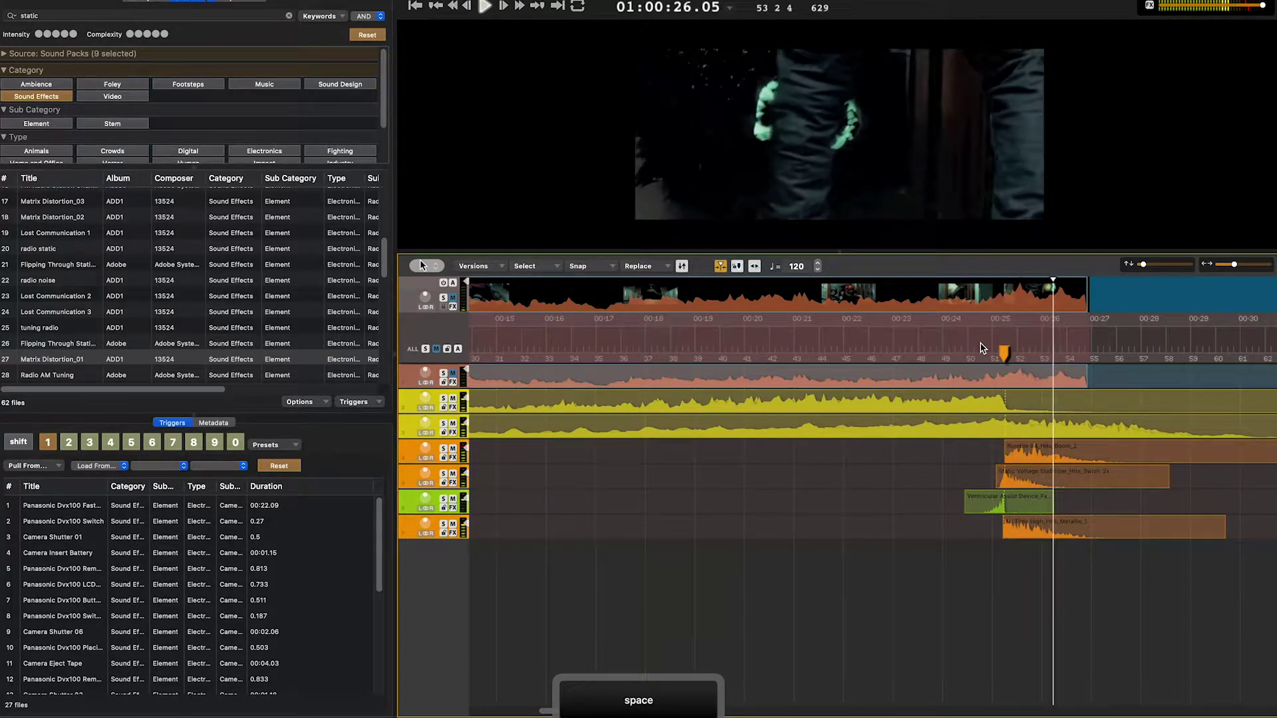
pyautogui.click(965, 348)
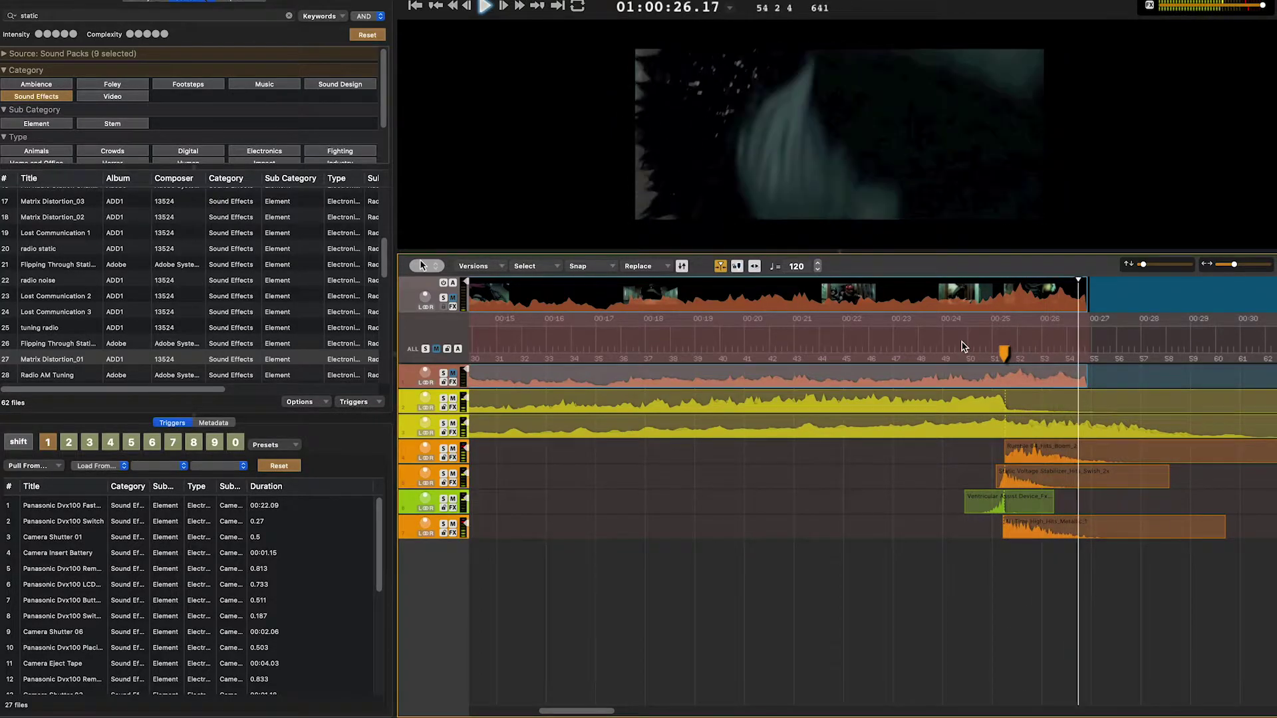
pyautogui.press('space')
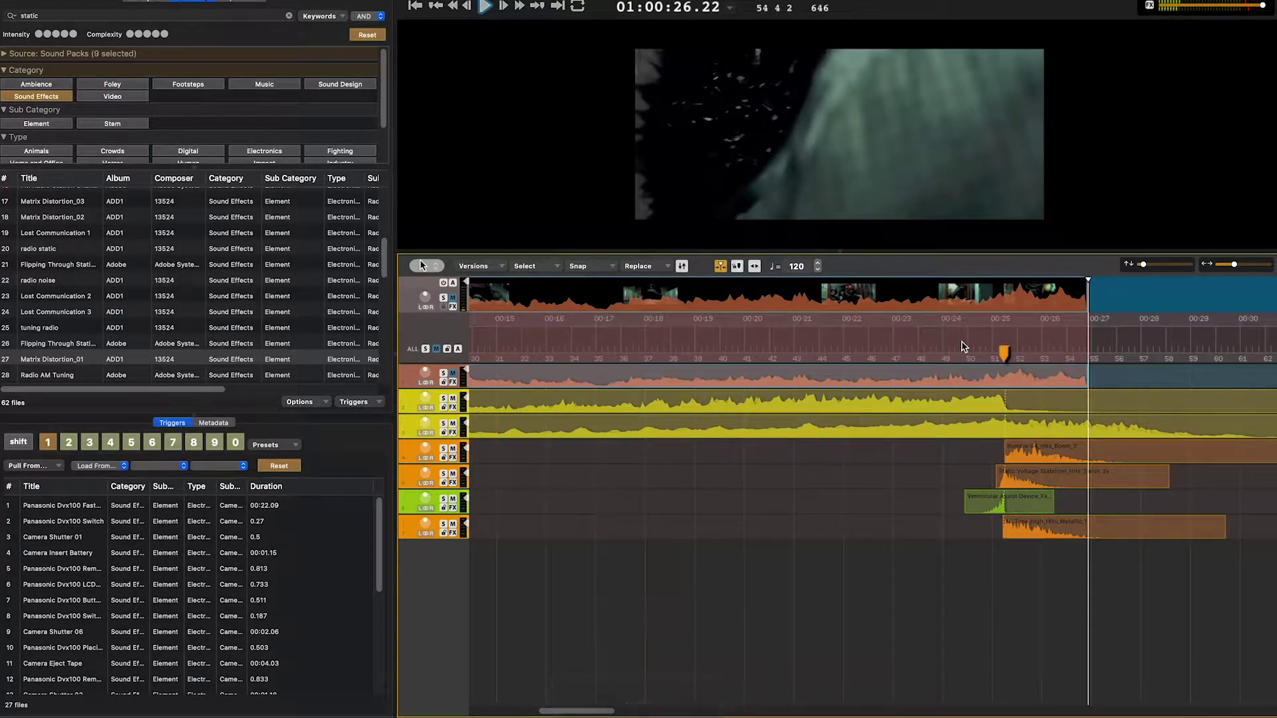
pyautogui.press('Return')
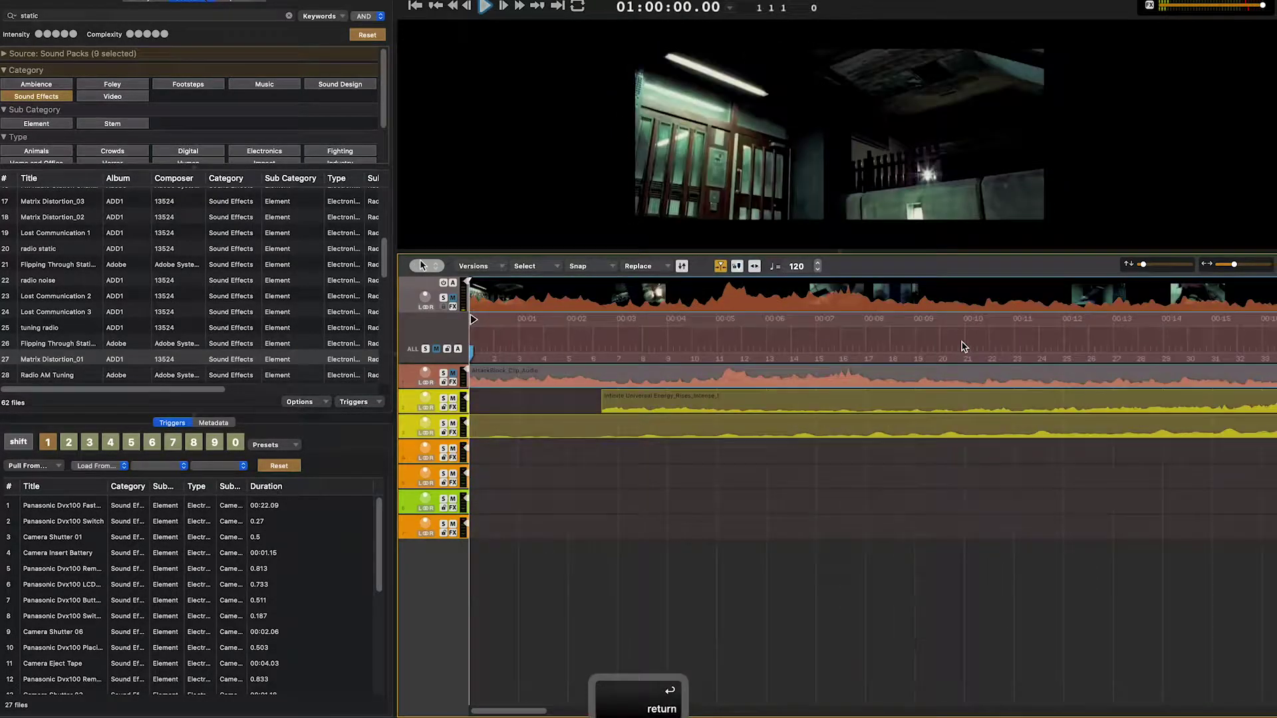
pyautogui.press('space')
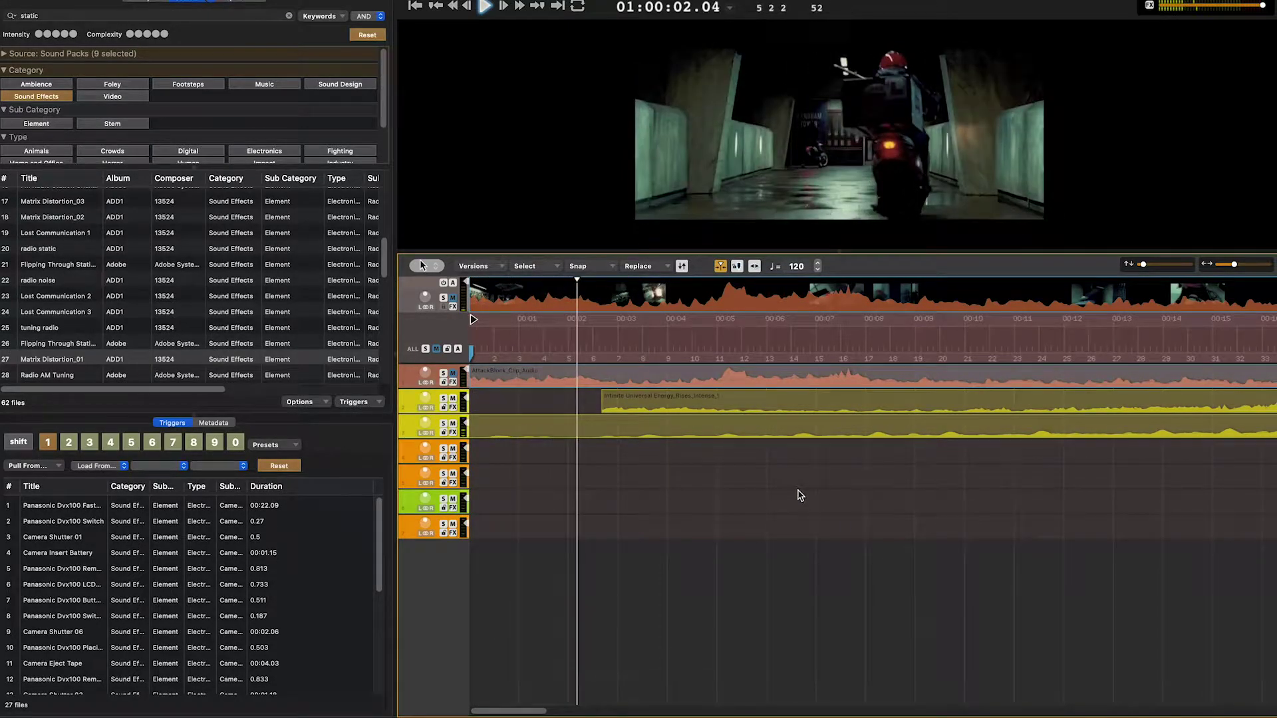
# Add a fade-in about 3 seconds long to the start of the Infinite Universal Energy rise
pyautogui.click(735, 409)
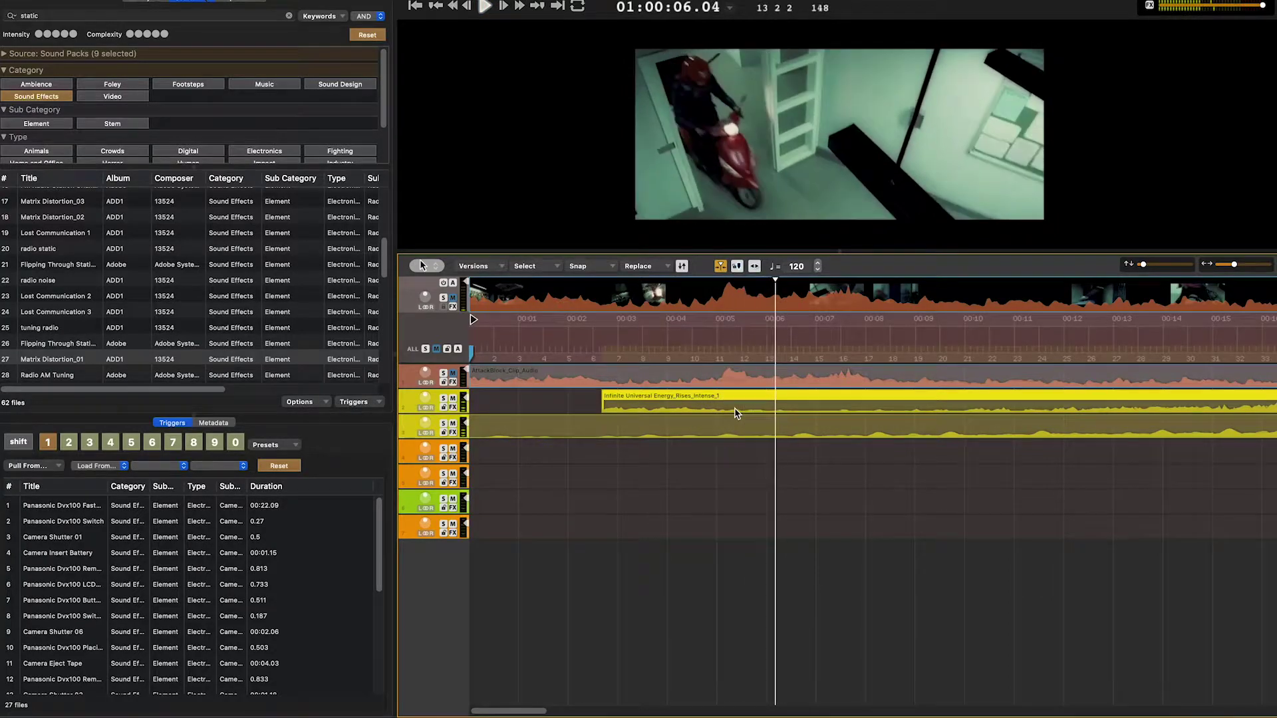
pyautogui.press('f')
pyautogui.click(762, 408)
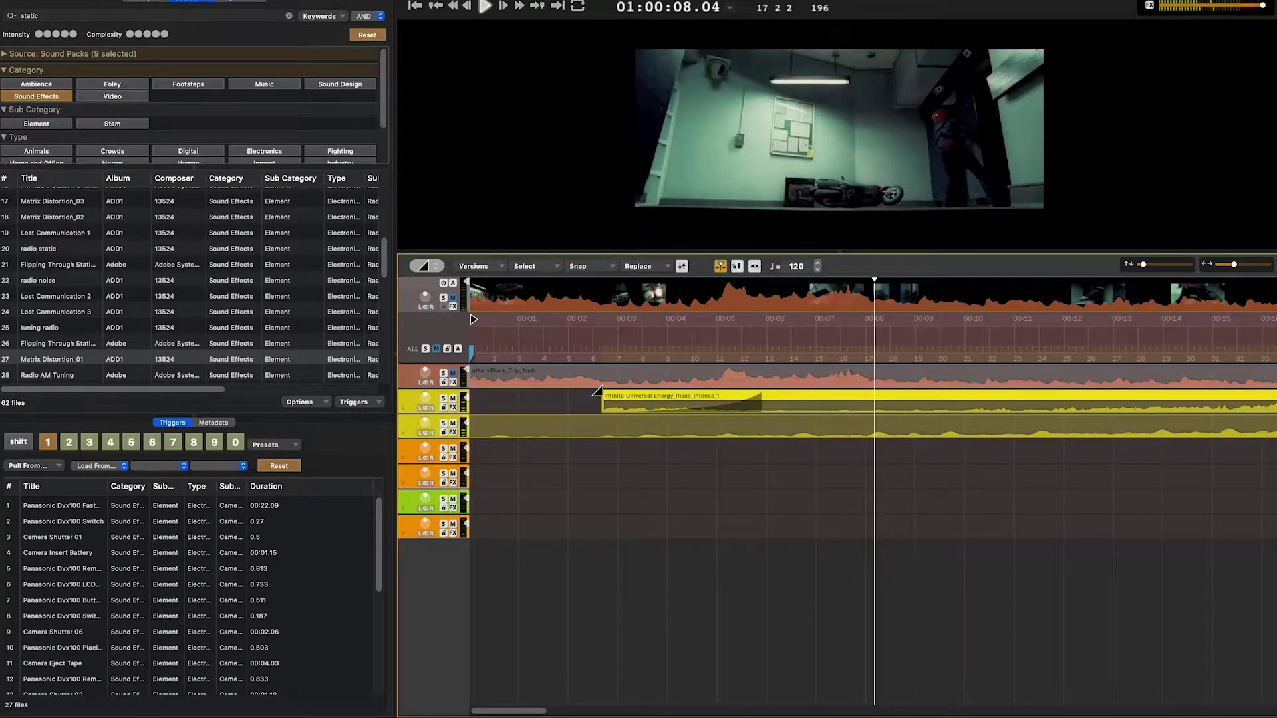
pyautogui.press('a')
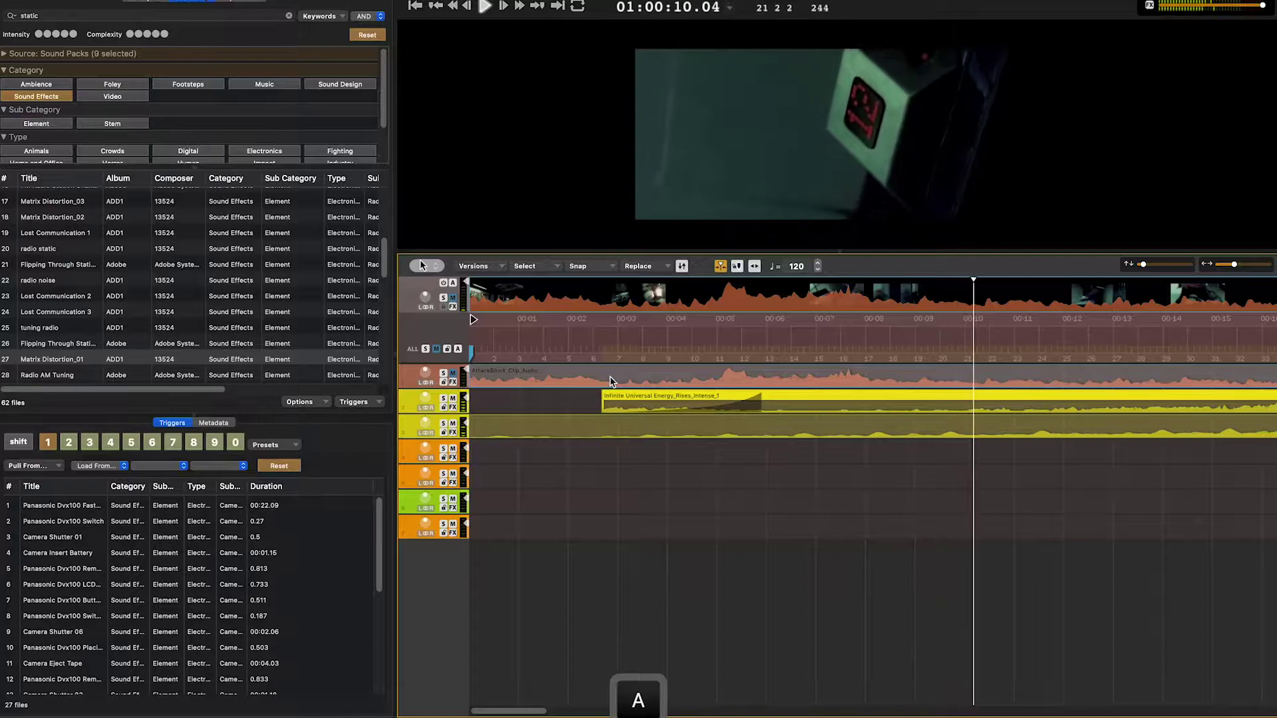
# Balance the levels by raising the second rise and lowering the boom hit to -2.0 dB and the metallic hit as well
pyautogui.click(616, 433)
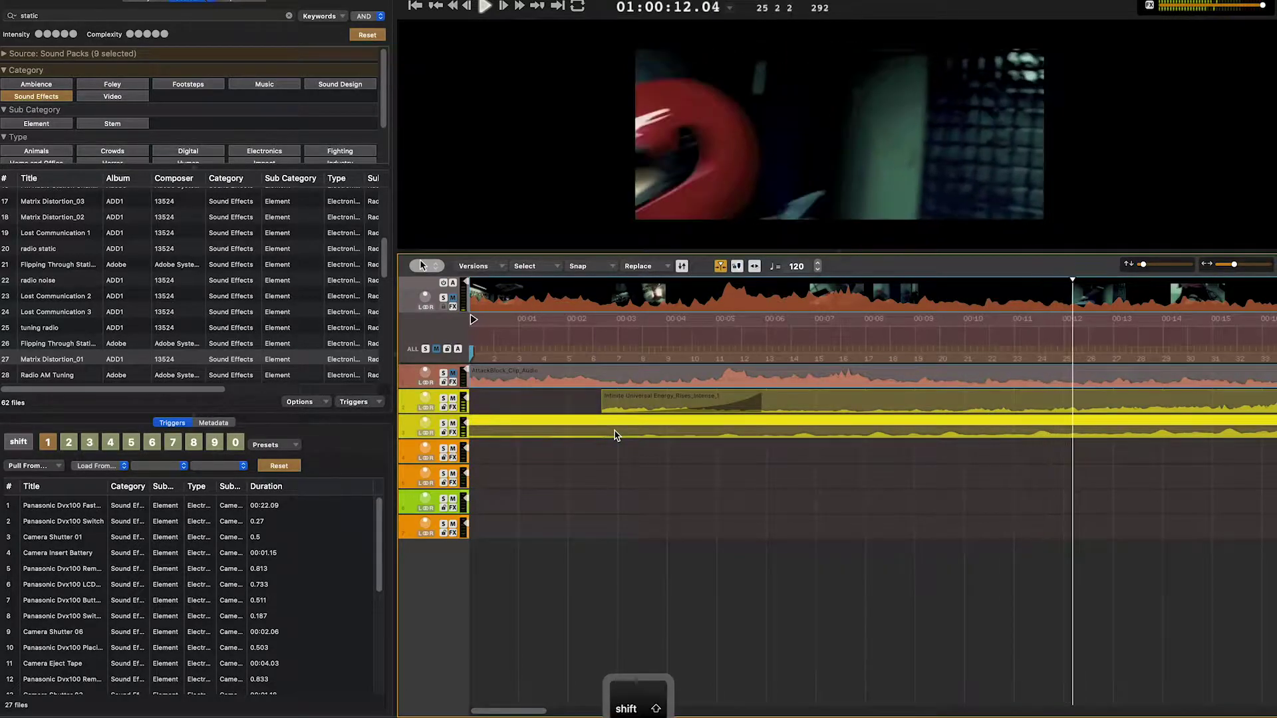
pyautogui.hotkey('shift', 'Up')
pyautogui.moveTo(539, 710); pyautogui.dragTo(609, 710)
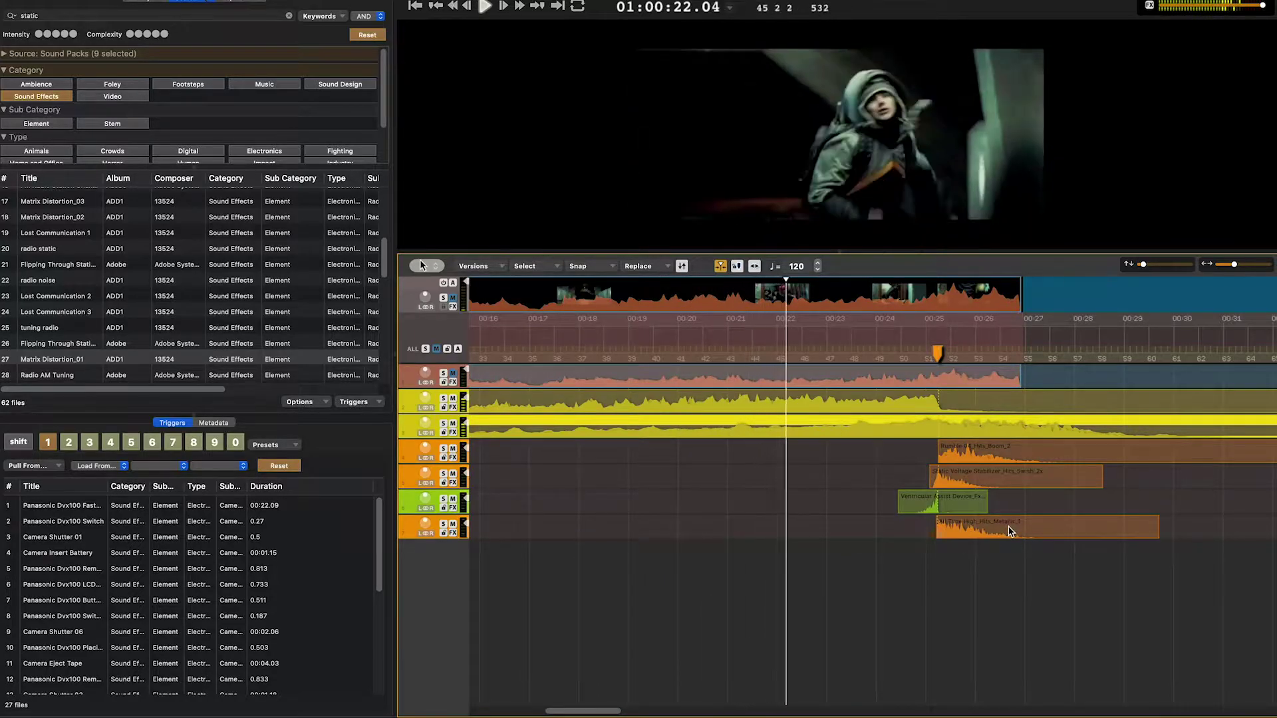
pyautogui.hotkey('shift', 'Down')
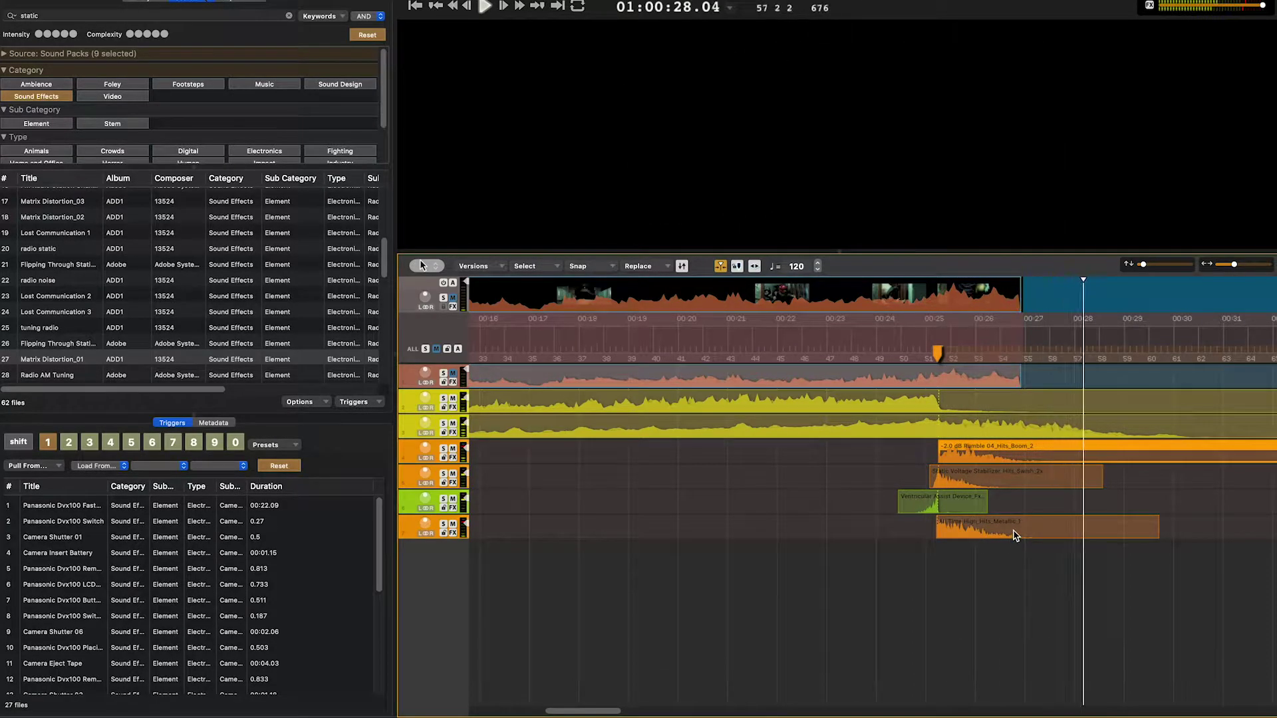
pyautogui.hotkey('shift', 'Down')
pyautogui.hotkey('shift', 'Up')
# Set the out point at 01:00:31.08, then split the two rises and the boom hit there and delete their tails
pyautogui.click(921, 339)
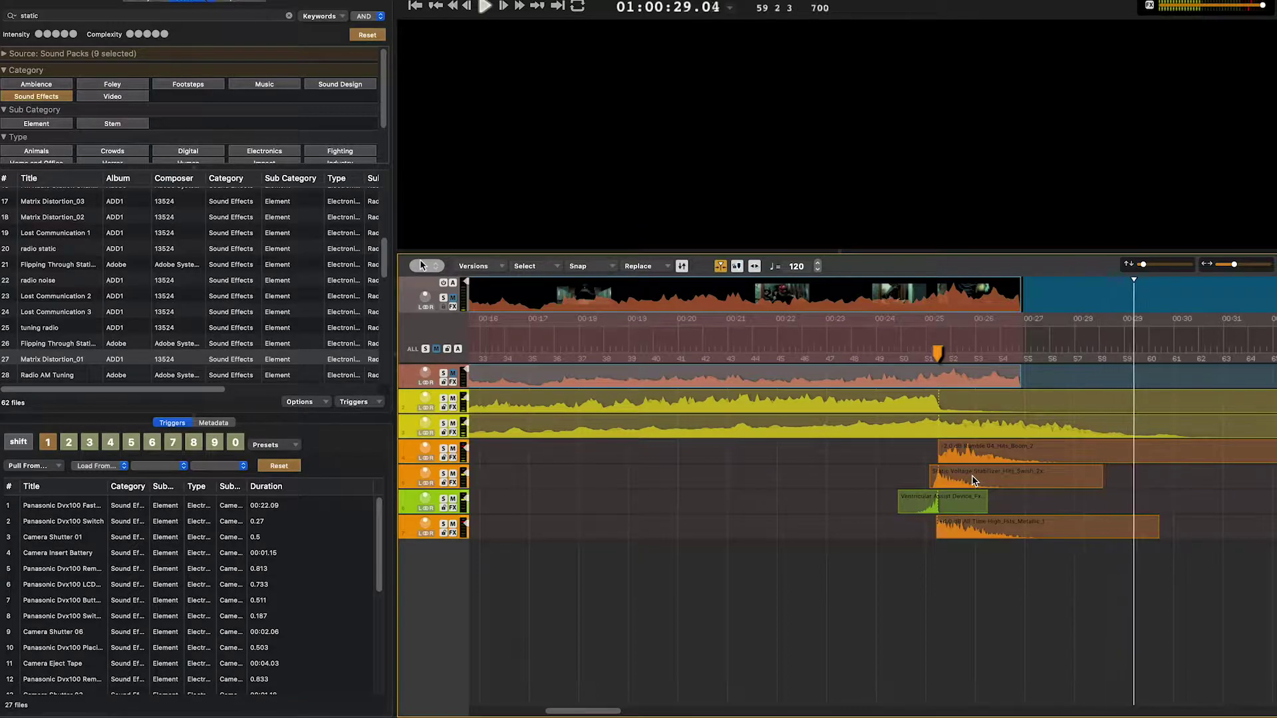
pyautogui.press('space')
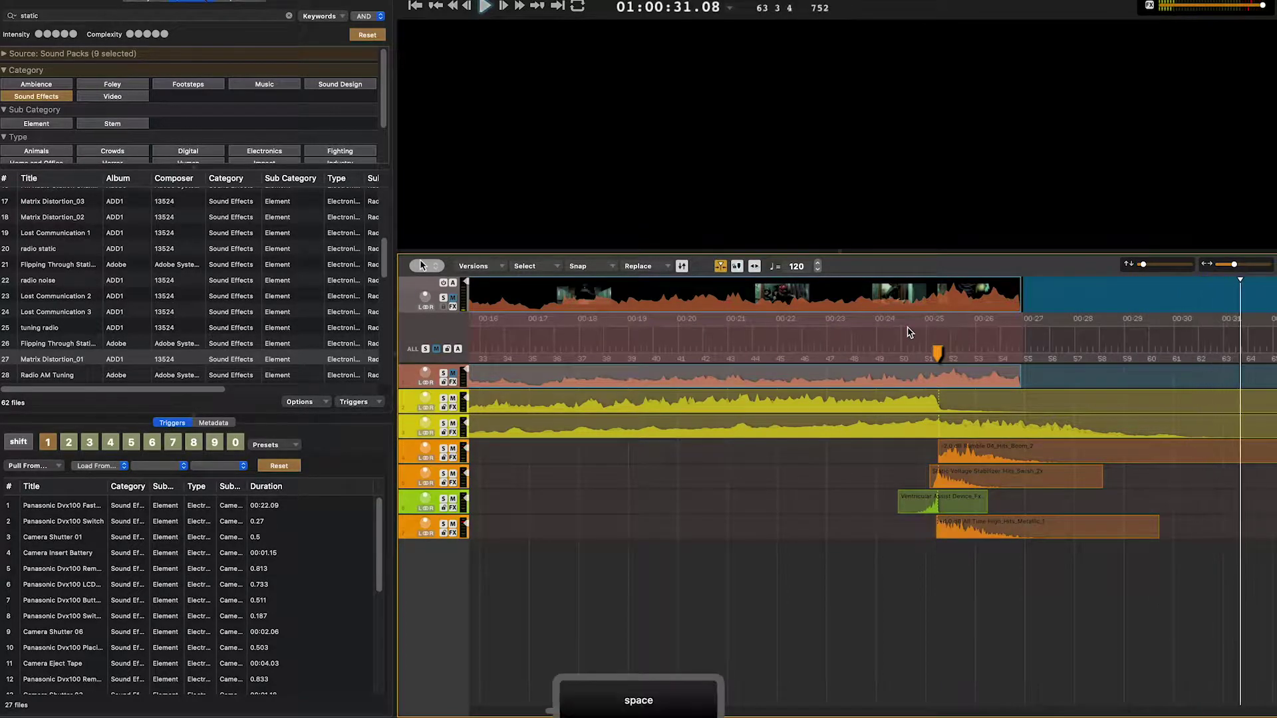
pyautogui.press('o')
pyautogui.moveTo(1267, 480); pyautogui.dragTo(1198, 386)
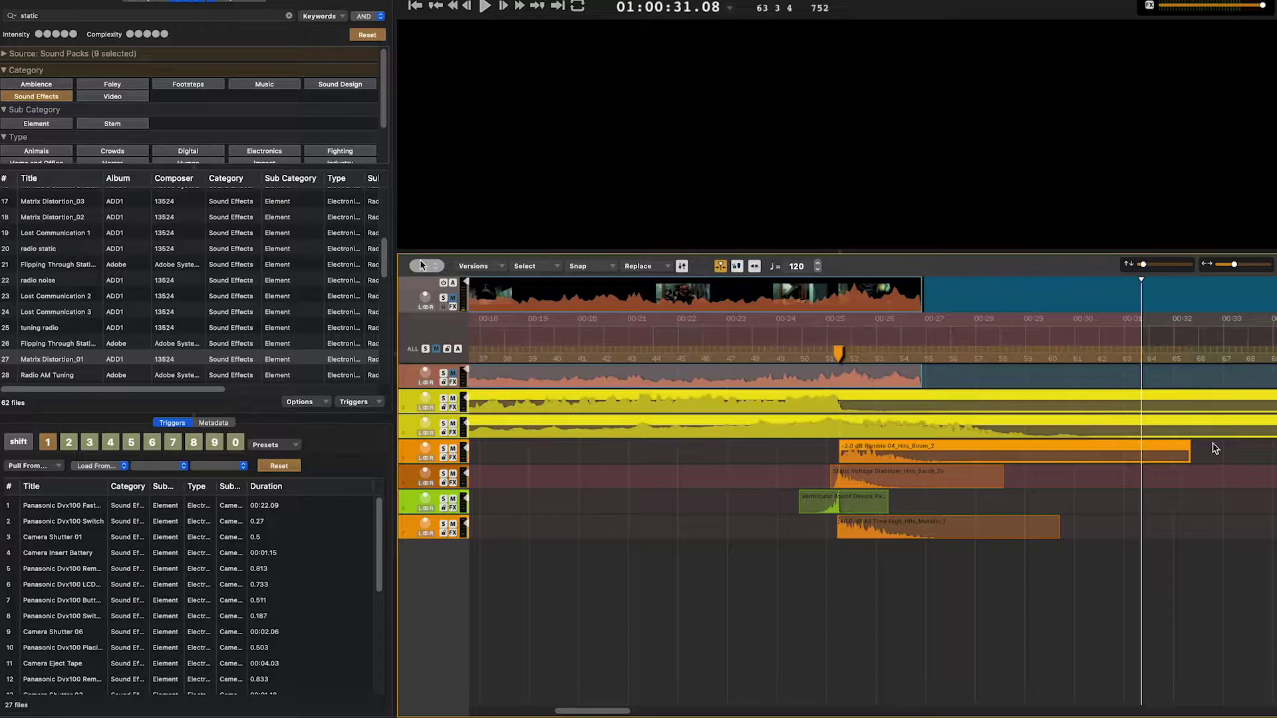
pyautogui.press('super+e')
pyautogui.press('BackSpace')
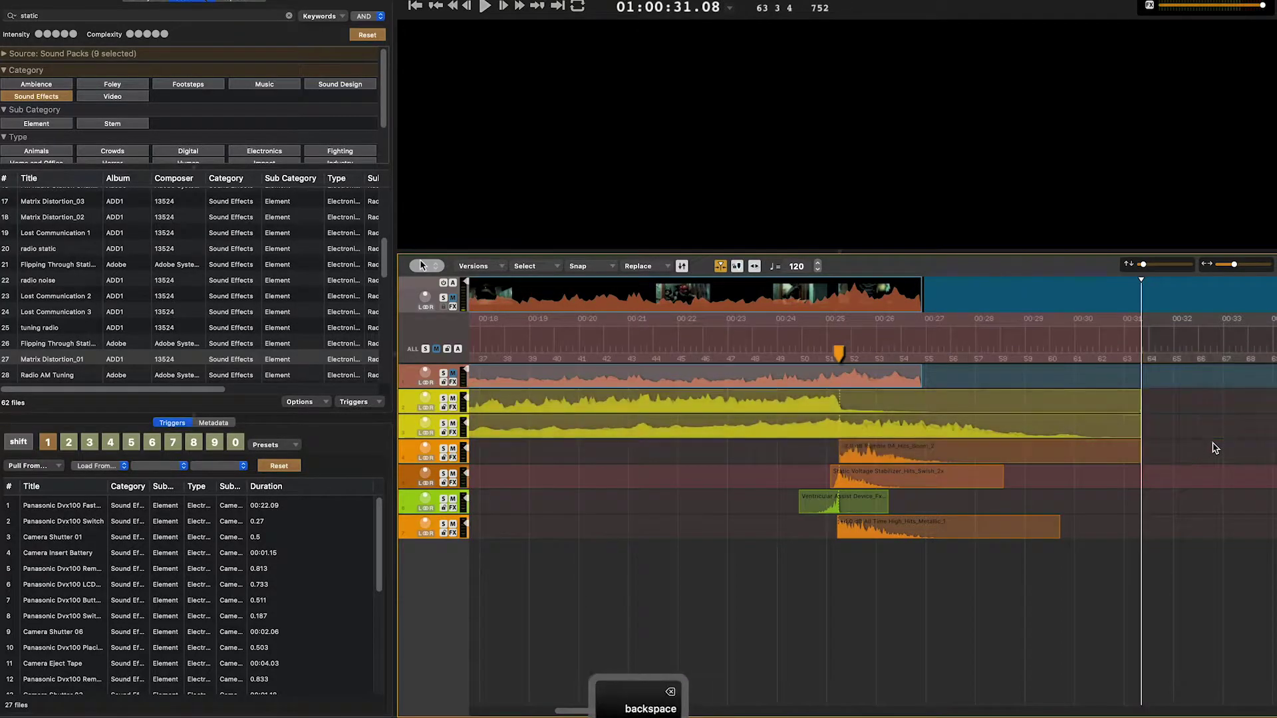
# Play back the trimmed climax from about 01:00:24, then return to the start of the sequence
pyautogui.click(784, 348)
pyautogui.press('space')
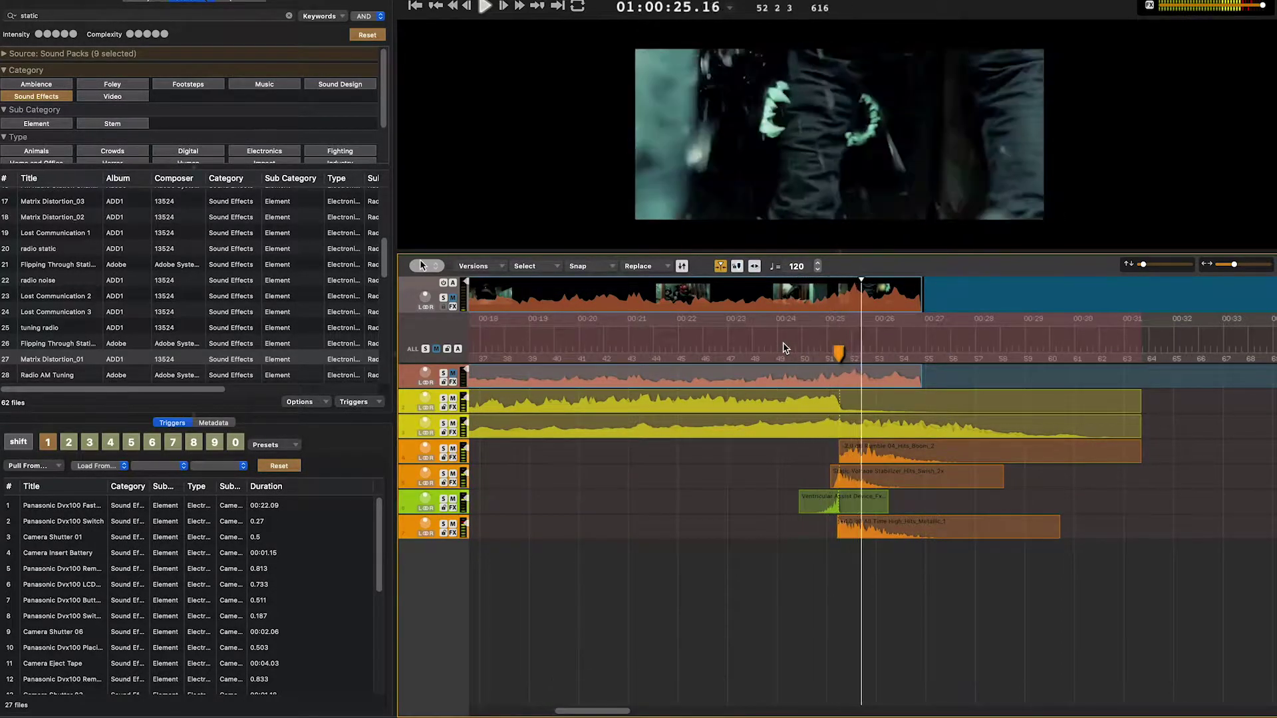
pyautogui.press('Return')
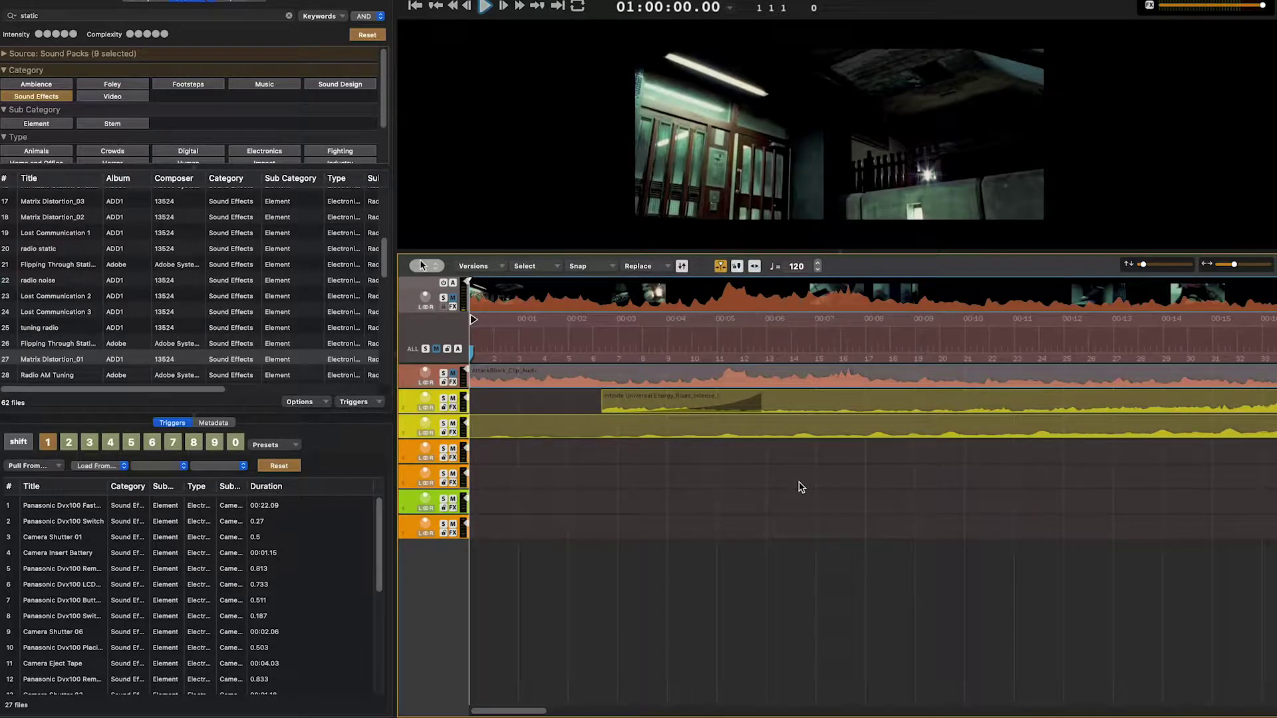
# Place a transition at the sequence start, swapping it for random alternatives until a long Transitions_Whoosh_1 sound is chosen, and play it back
pyautogui.press('super+r')
pyautogui.press('super+r')
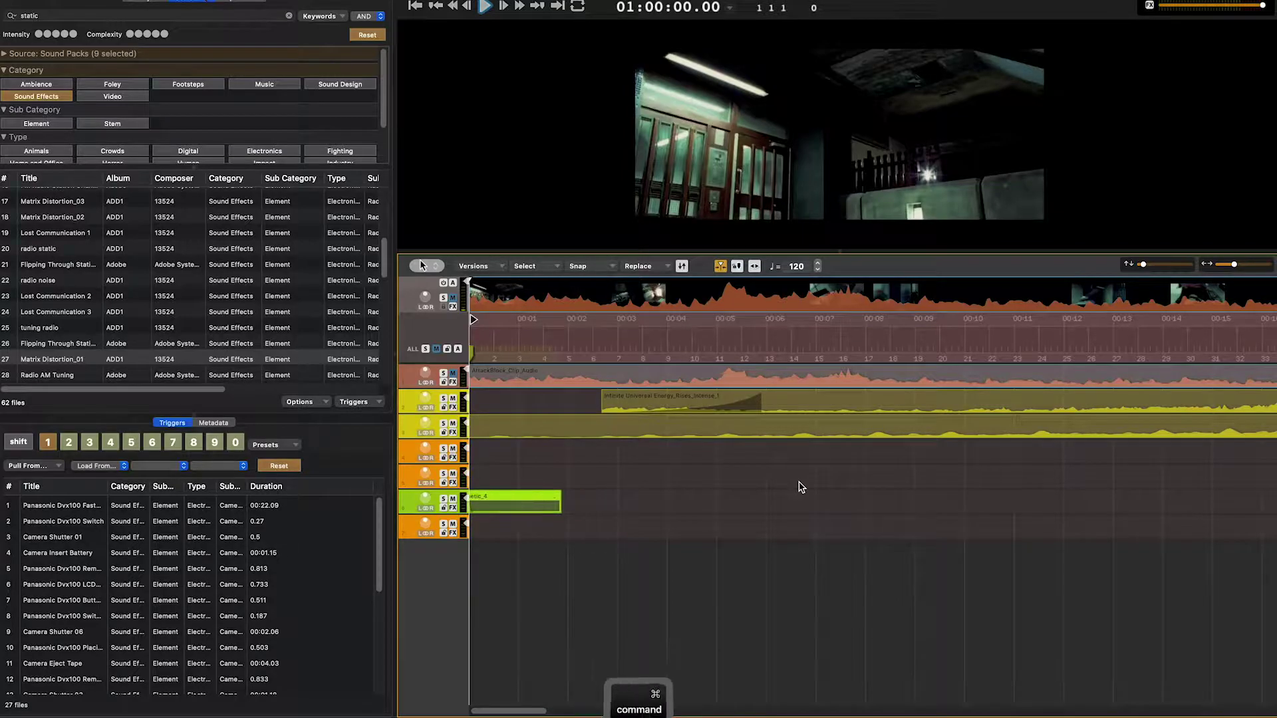
pyautogui.press('super+r')
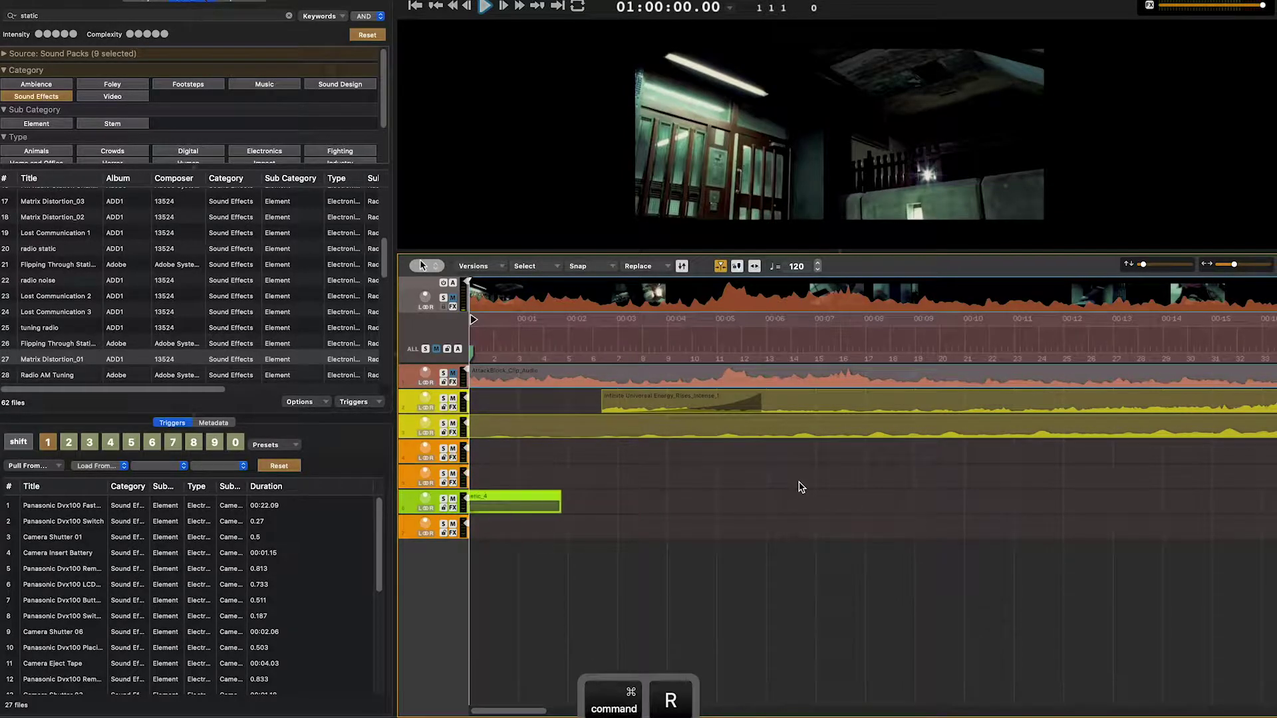
pyautogui.press('super+r')
pyautogui.press('super+r')
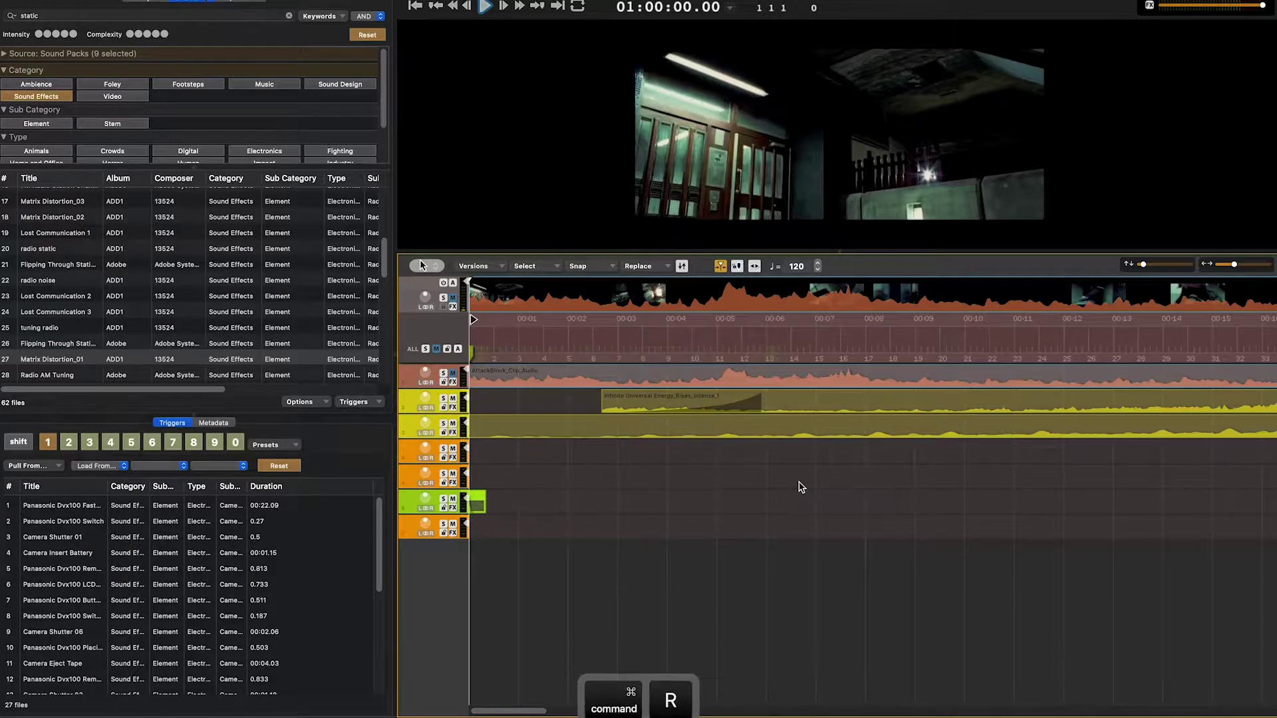
pyautogui.press('super+r')
pyautogui.press('space')
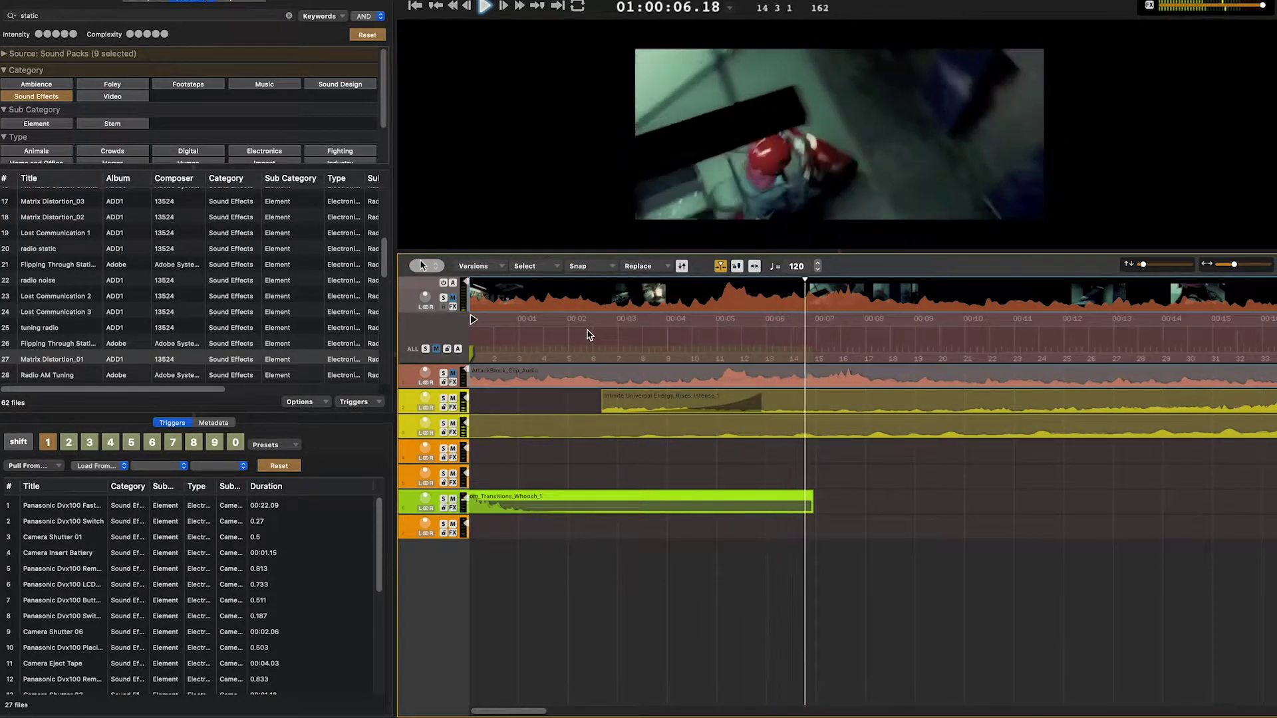
# Add a hit and a whoosh transition together at about 01:00:07 during playback
pyautogui.click(746, 342)
pyautogui.press('space')
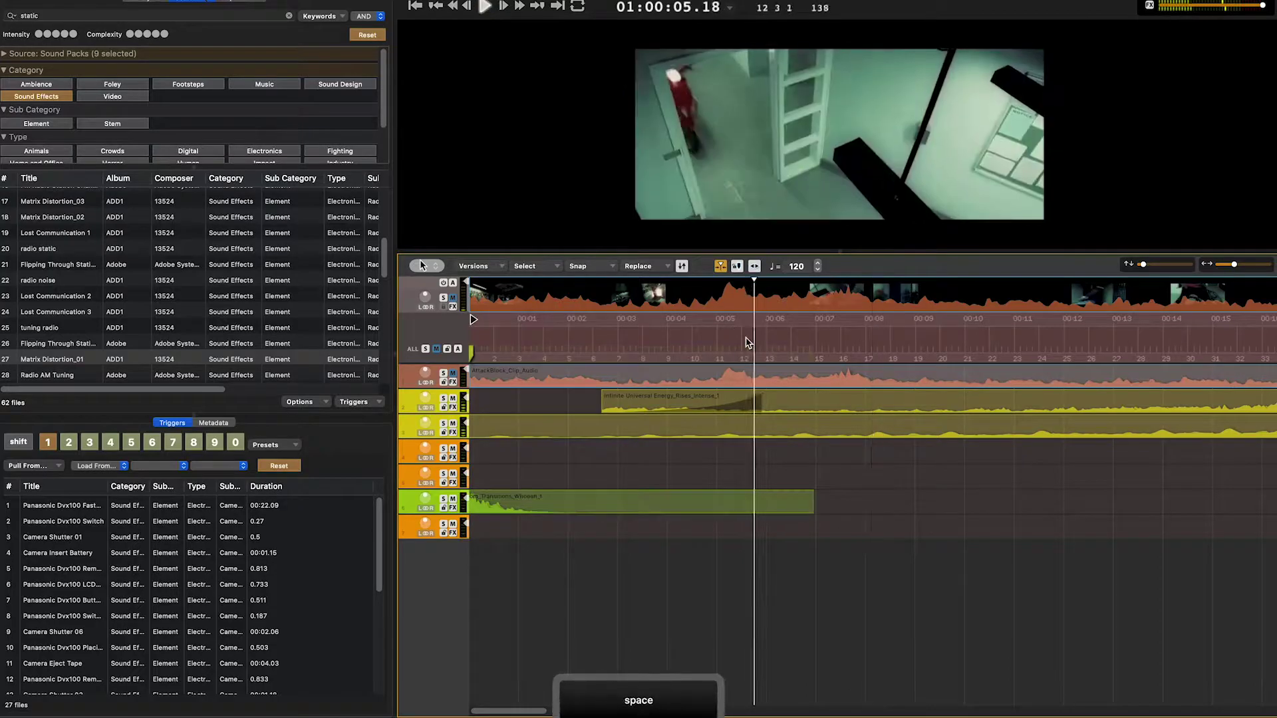
pyautogui.press('h')
pyautogui.press('space')
# Add a whoosh transition just before the climax hits near 01:00:25 and play it back
pyautogui.press('space')
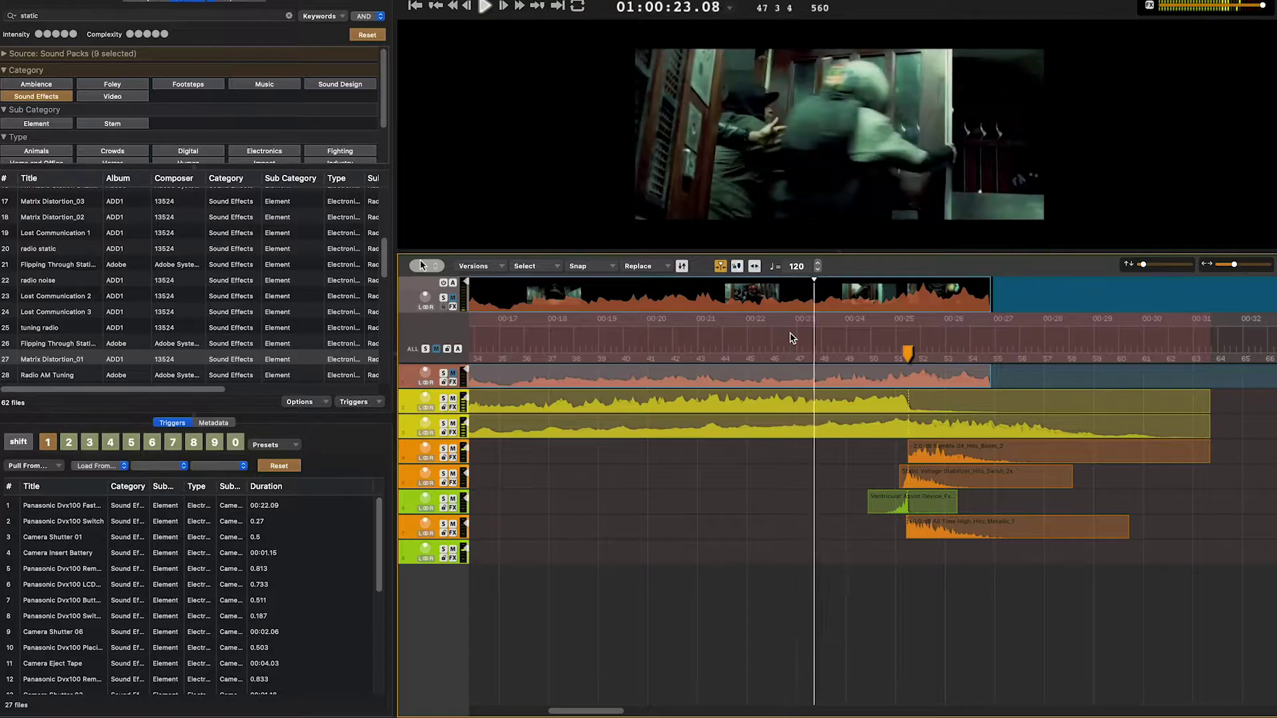
pyautogui.press('t')
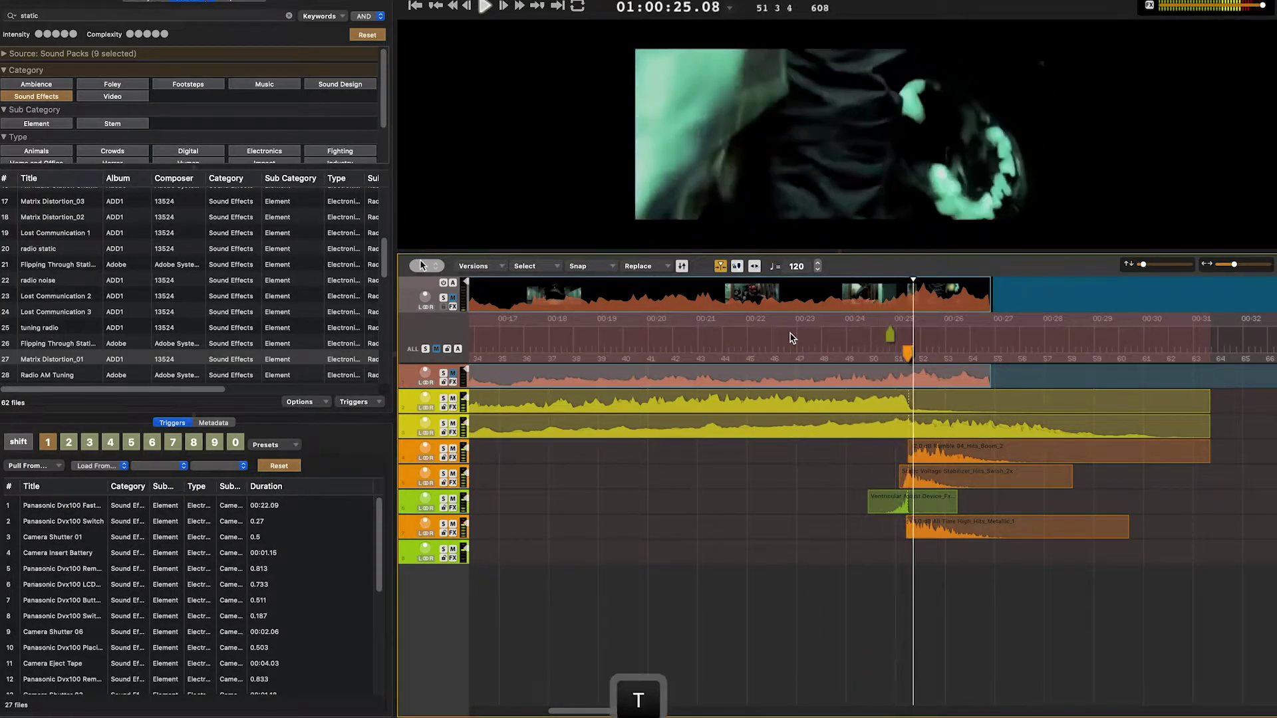
pyautogui.press('space')
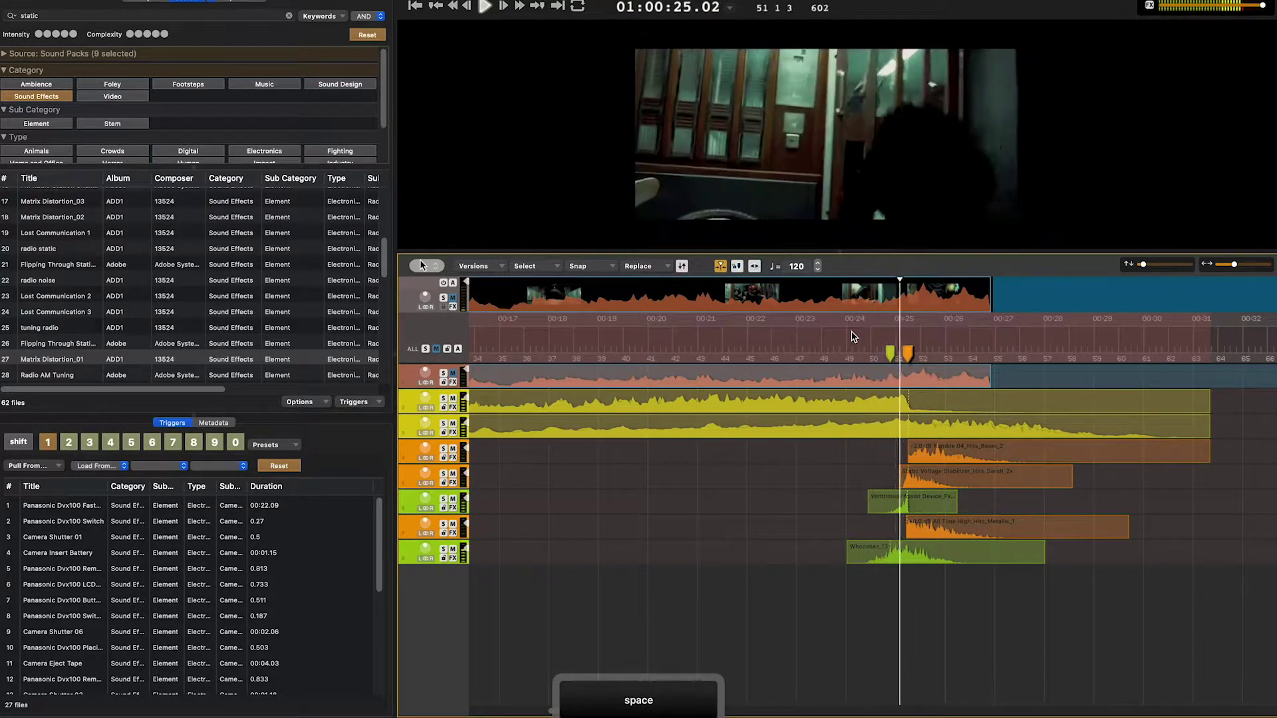
pyautogui.press('space')
# Play from the start and add transitions on the fly at about 01:00:02 and 01:00:04
pyautogui.press('Return')
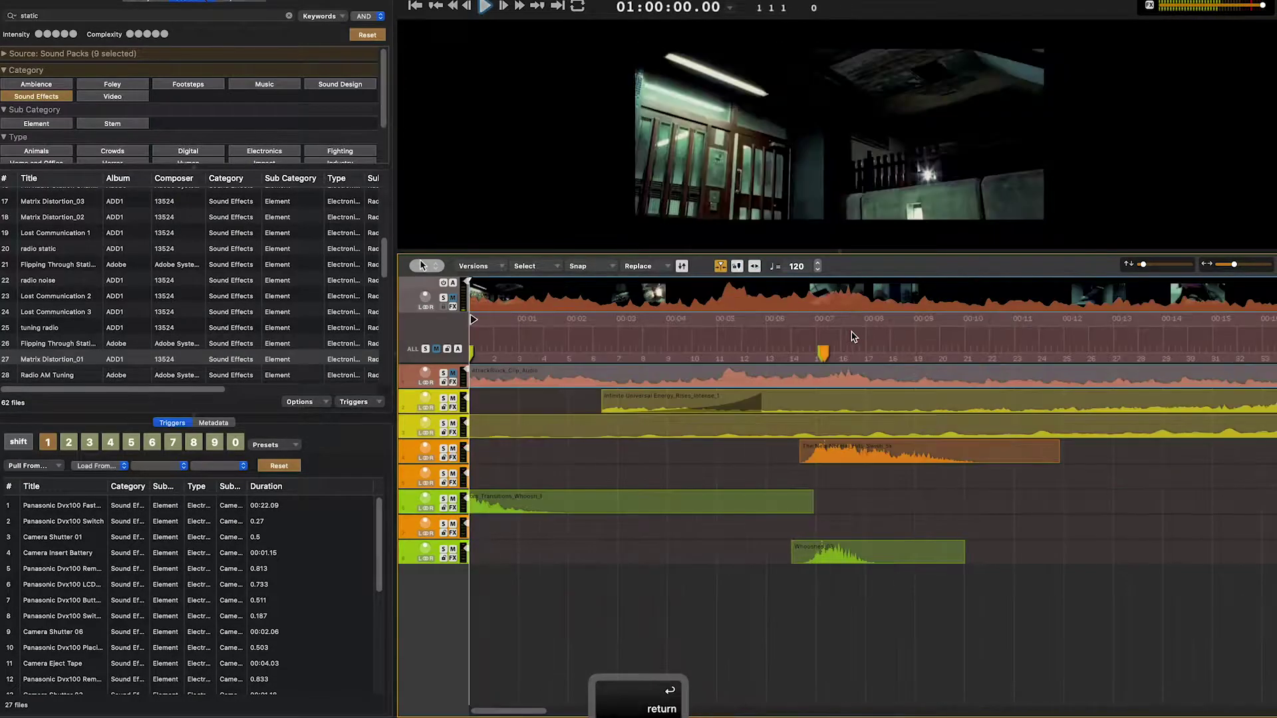
pyautogui.press('space')
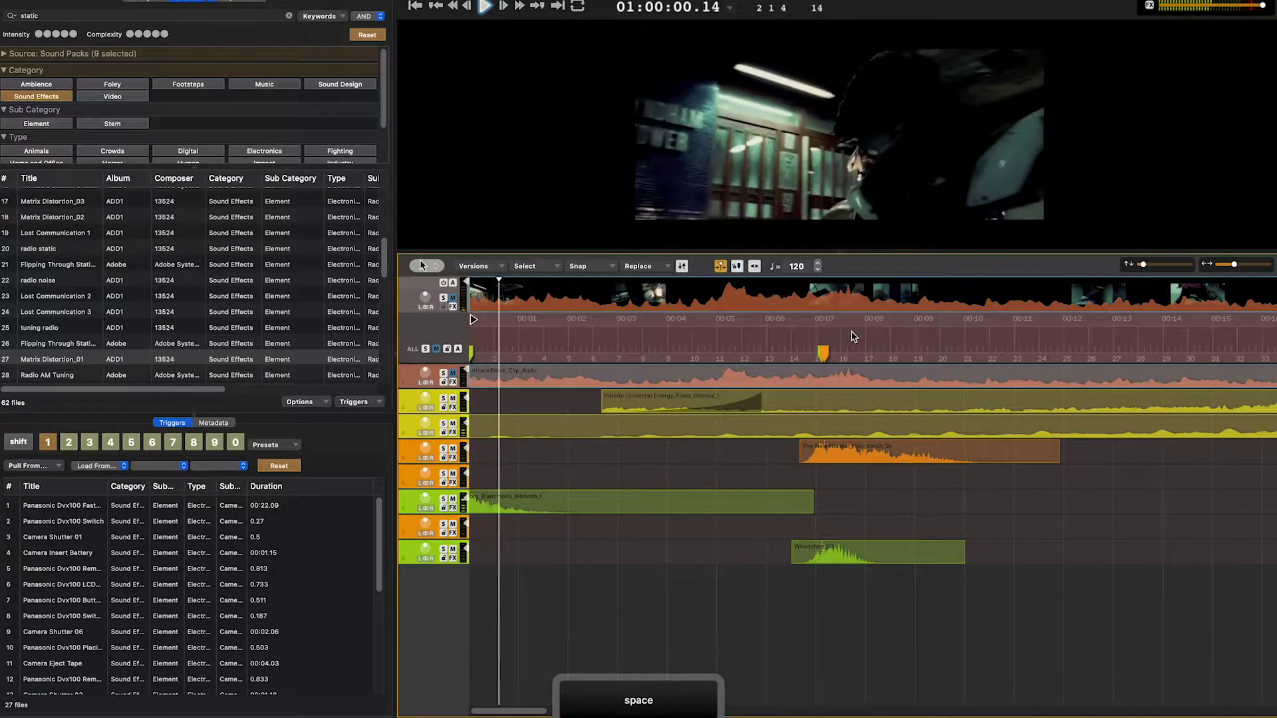
pyautogui.press('t')
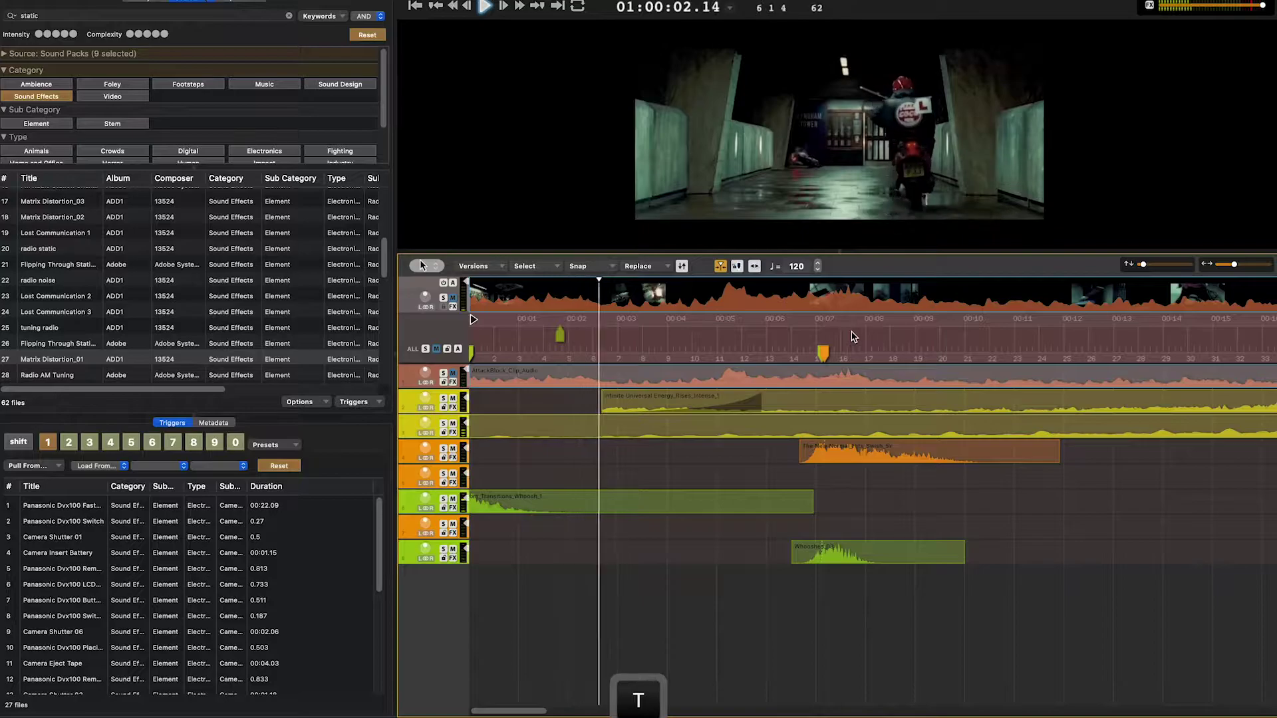
pyautogui.press('t')
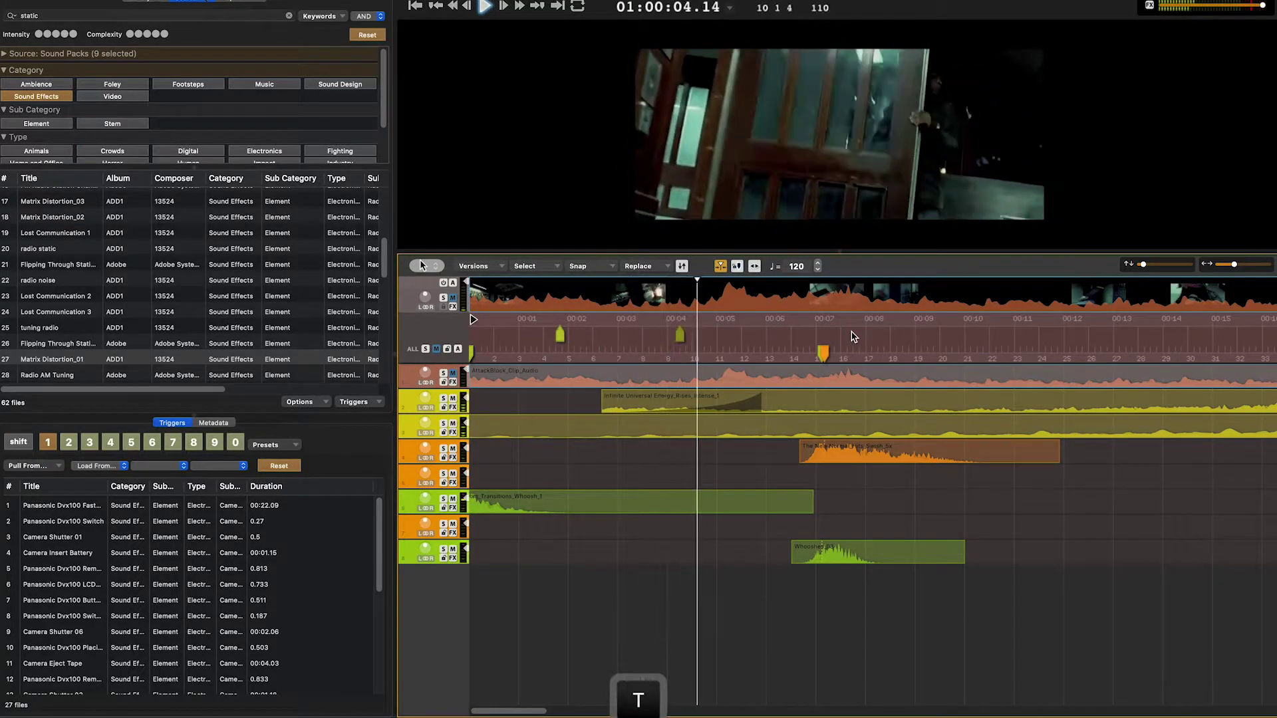
pyautogui.press('space')
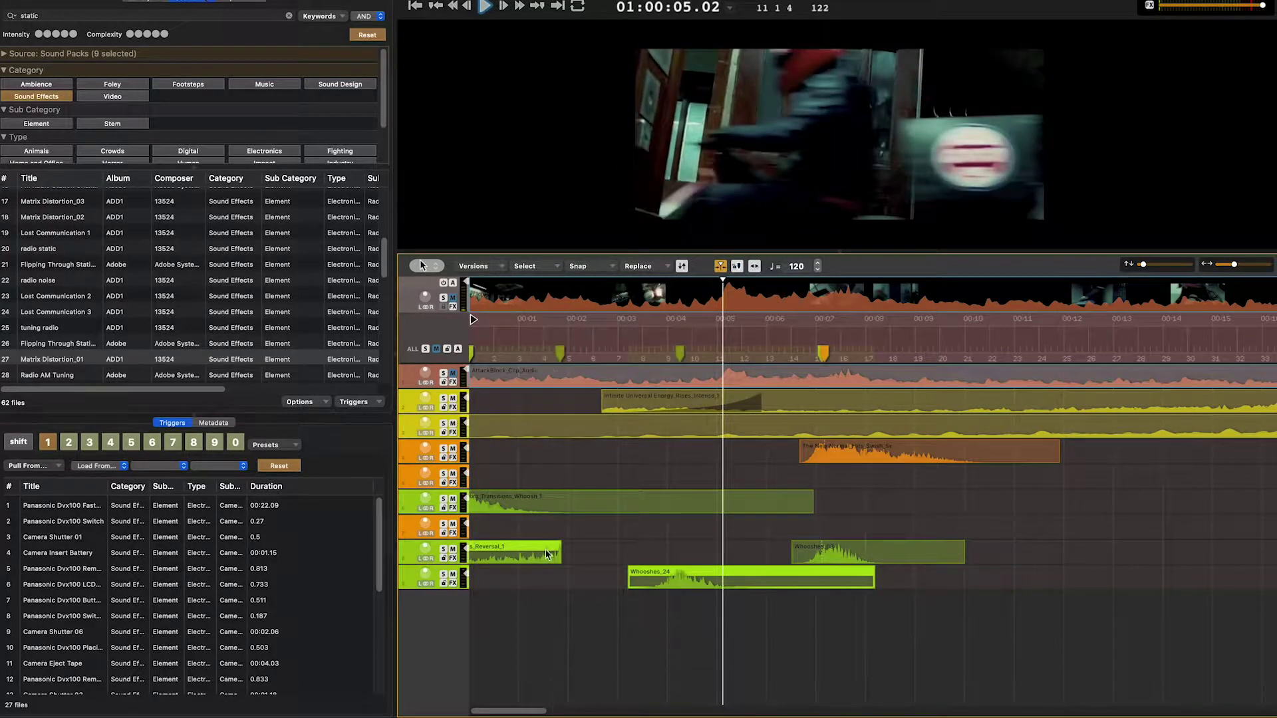
# Replace the transition at about 01:00:02 with Fast Whoosh M and play back the opening from about 01:00:01
pyautogui.click(577, 596)
pyautogui.press('super+r')
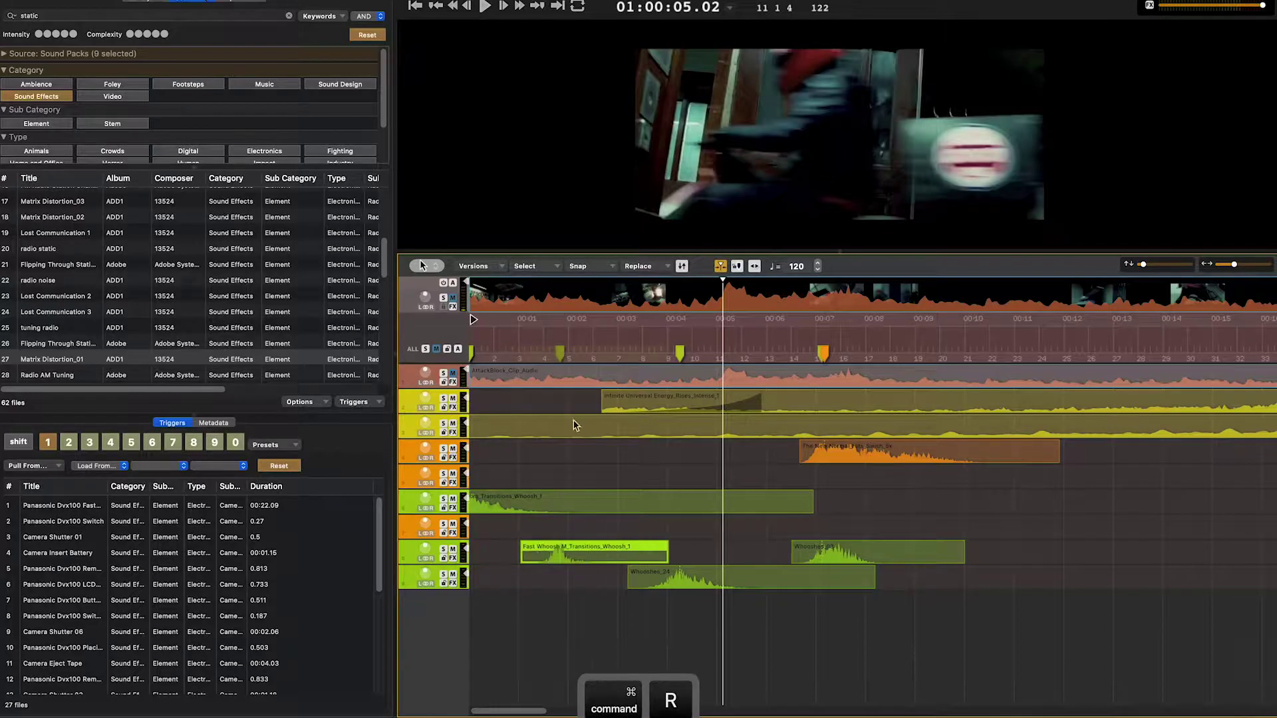
pyautogui.click(524, 346)
pyautogui.press('space')
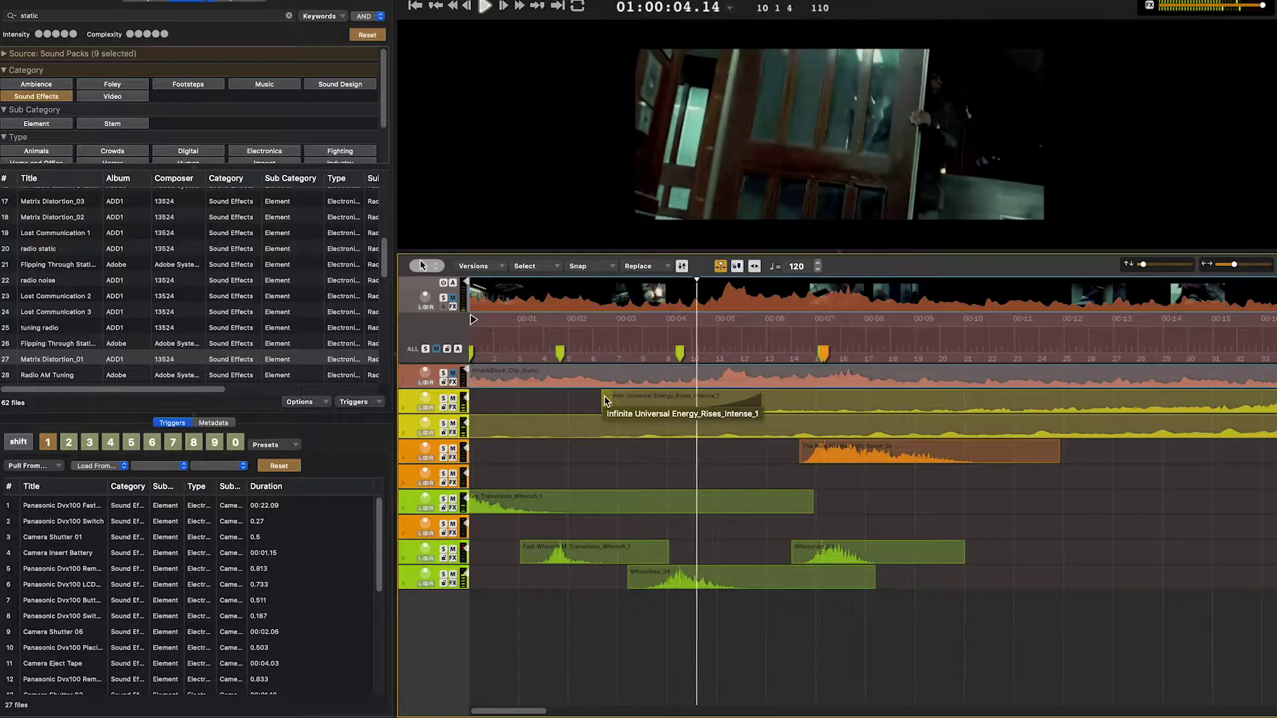
# Nudge the Whooshes_24 transition earlier so its sync point sits at about 01:00:03.20, and play it back
pyautogui.press('space')
pyautogui.click(706, 581)
pyautogui.hotkey('shift', 'Left')
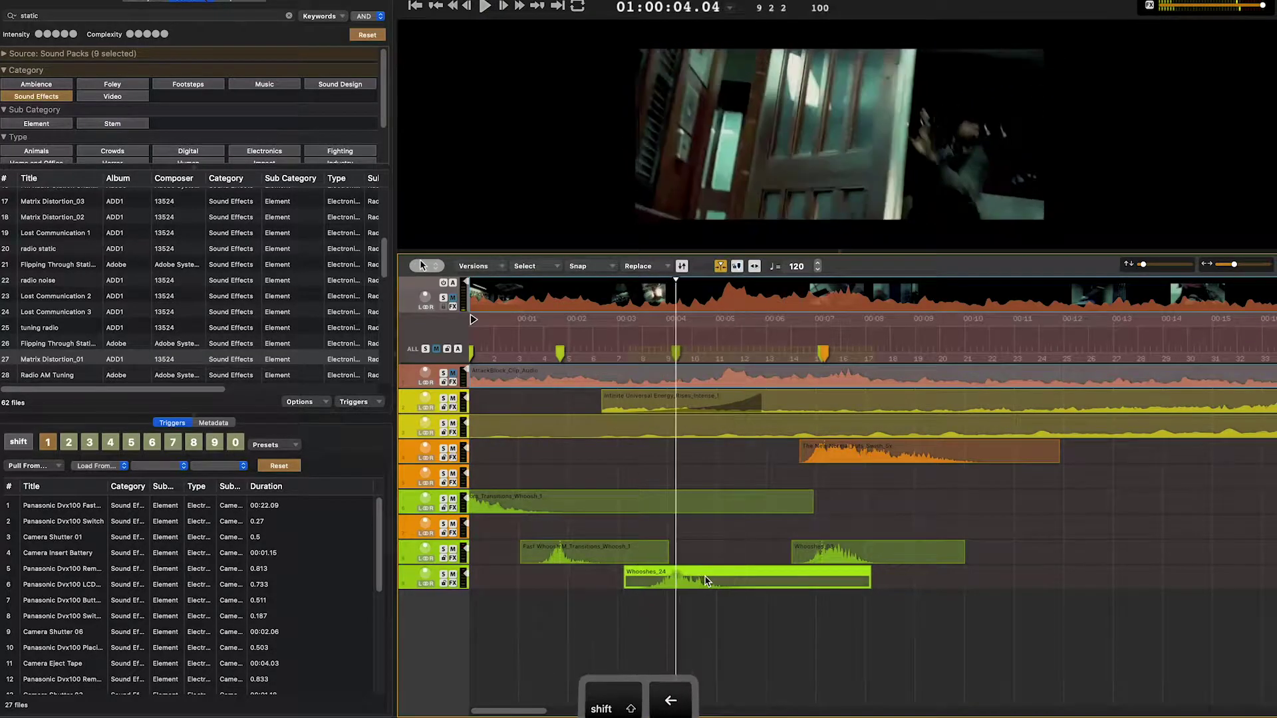
pyautogui.hotkey('shift', 'Left')
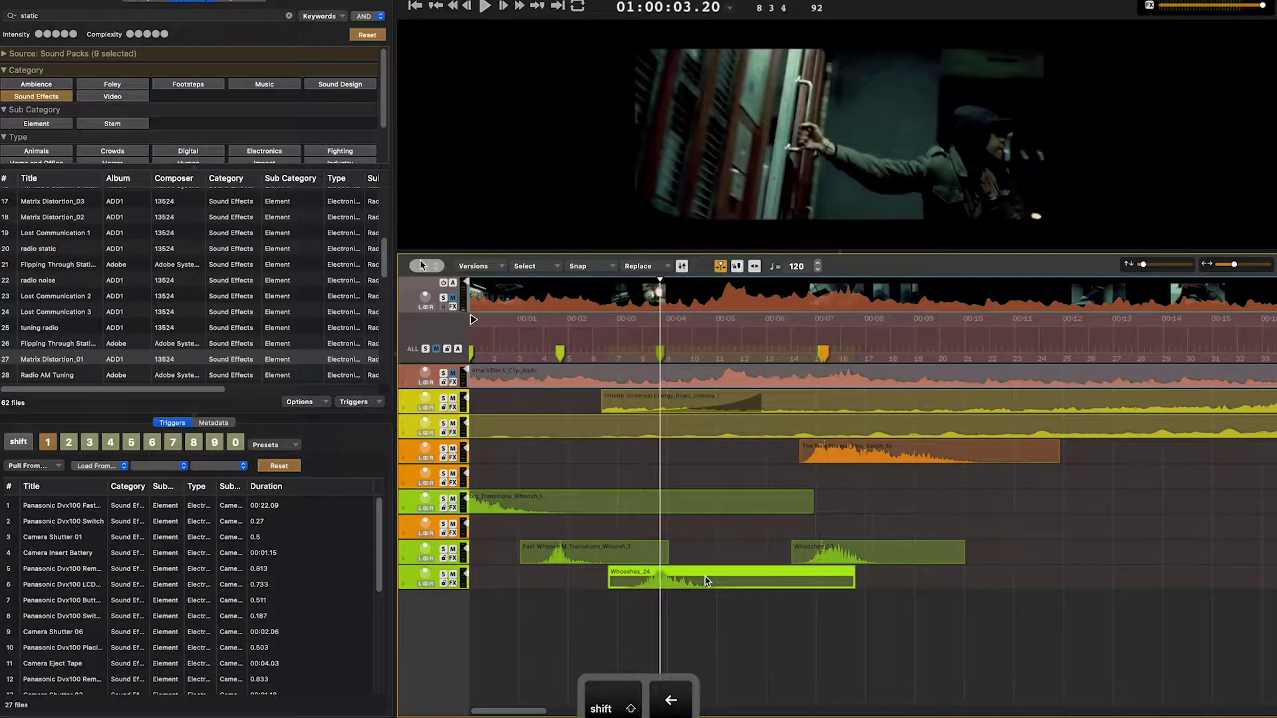
pyautogui.click(619, 336)
pyautogui.press('space')
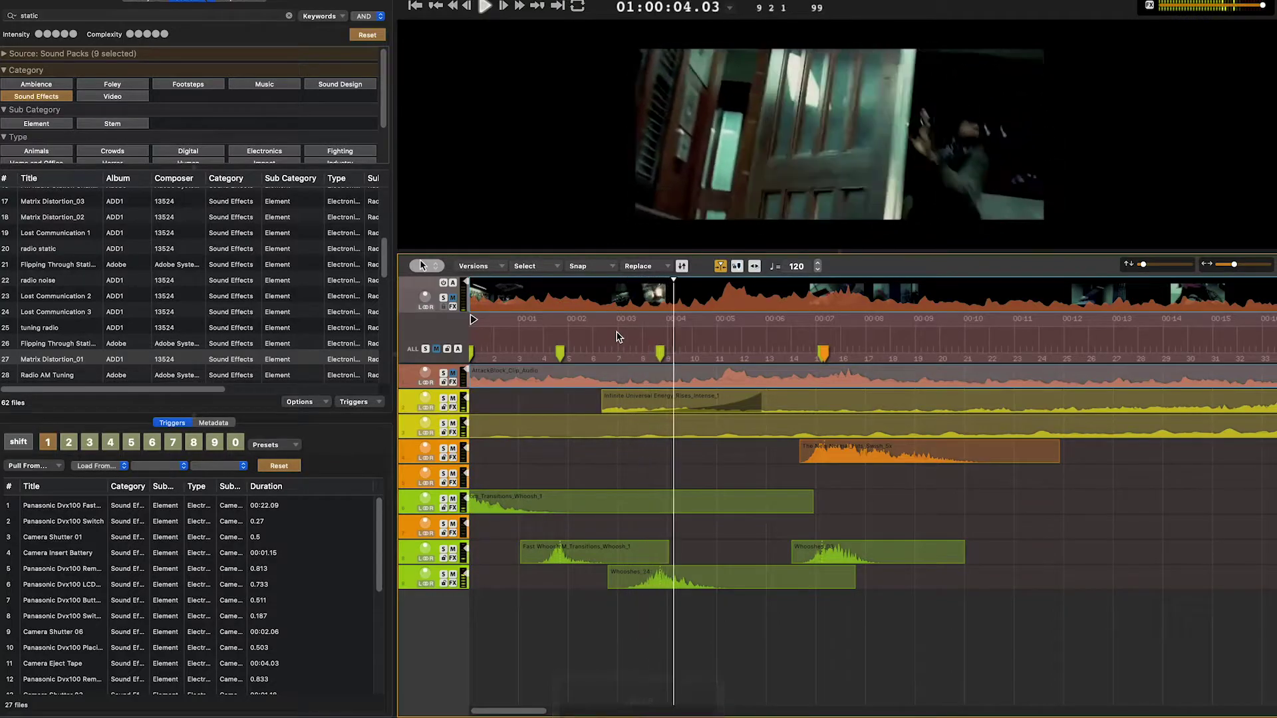
pyautogui.press('space')
# Nudge the Whooshes_24 transition slightly later and check its timing in playback
pyautogui.click(692, 576)
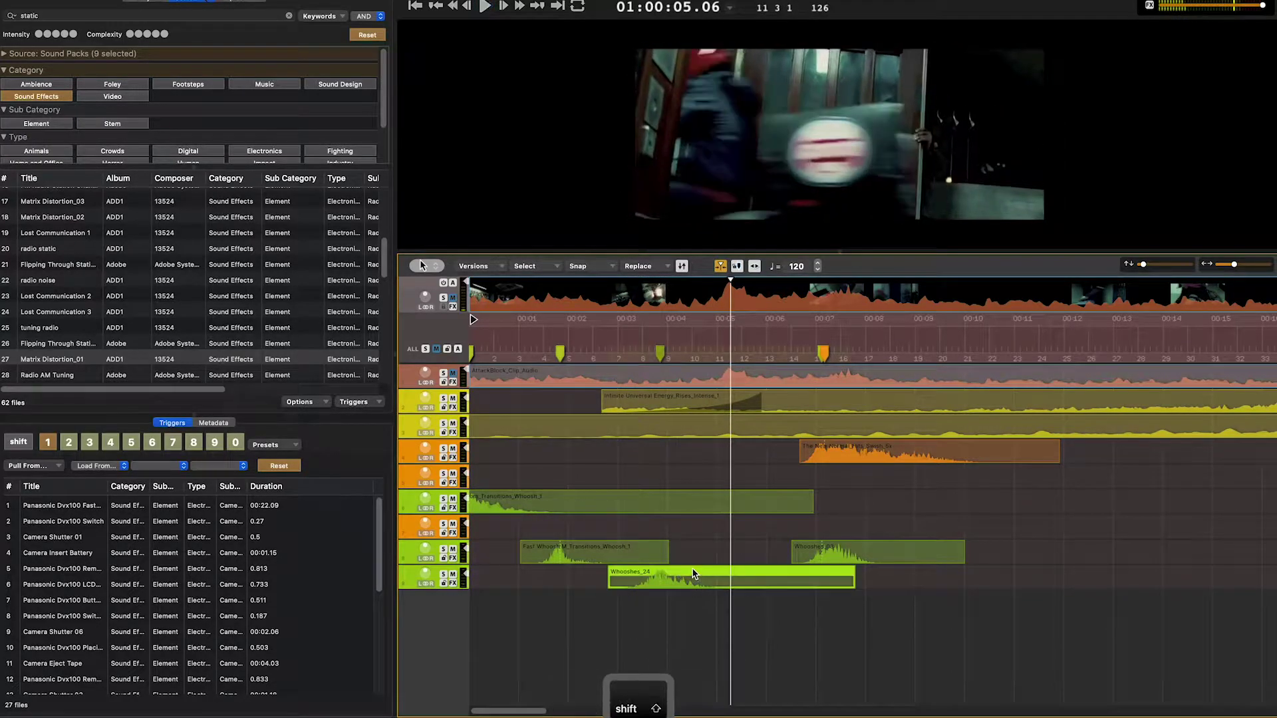
pyautogui.hotkey('shift', 'Right')
pyautogui.click(658, 356)
pyautogui.press('space')
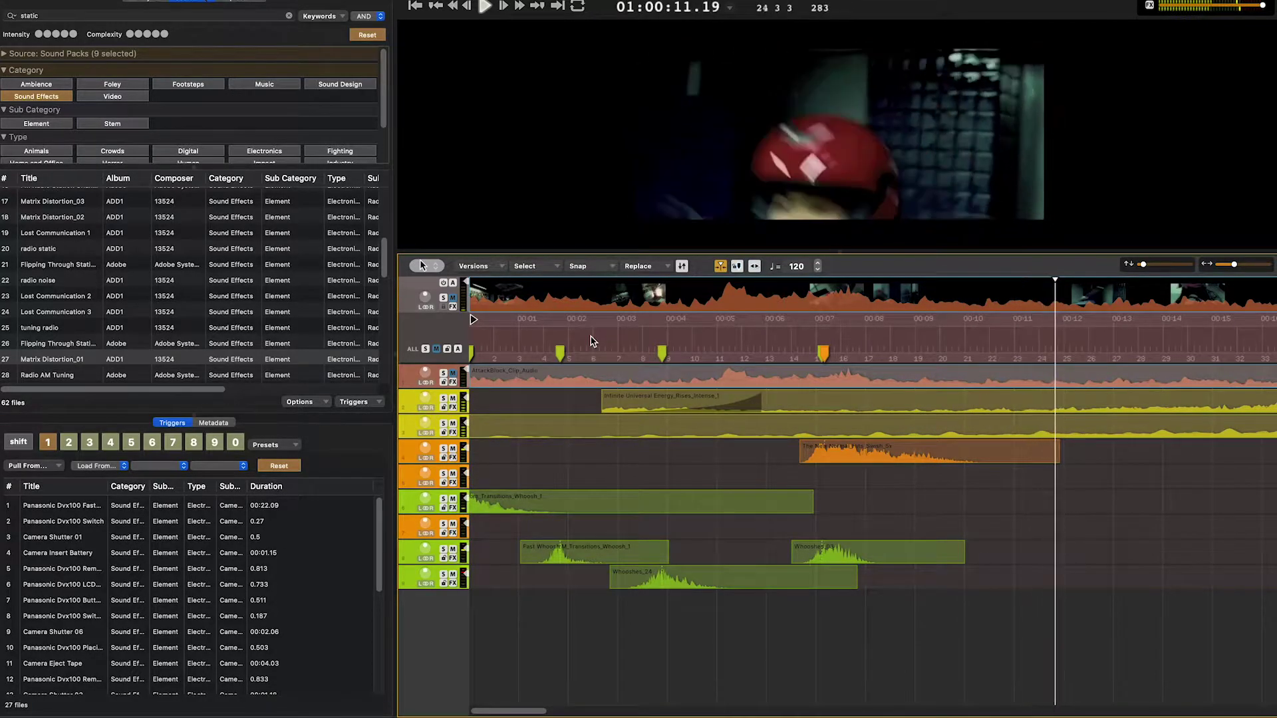
# Add transitions at about 01:00:12, 01:00:16 and 01:00:18 while the clip plays
pyautogui.press('space')
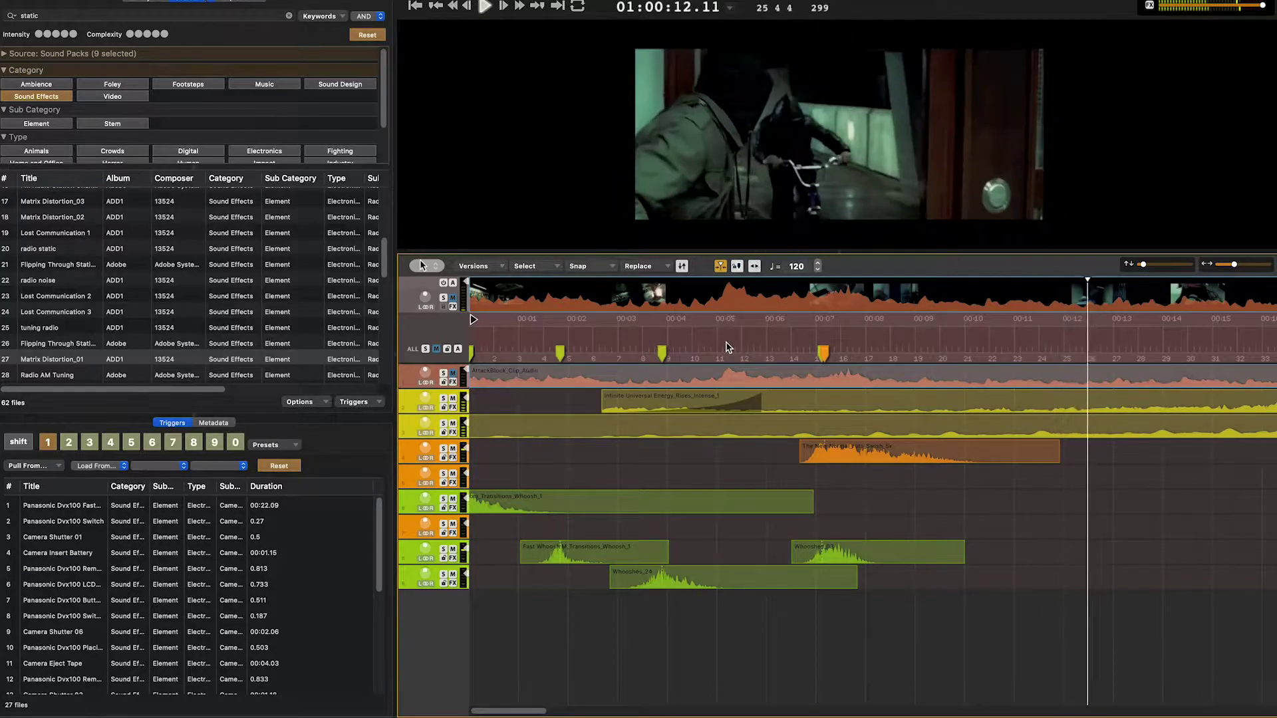
pyautogui.press('t')
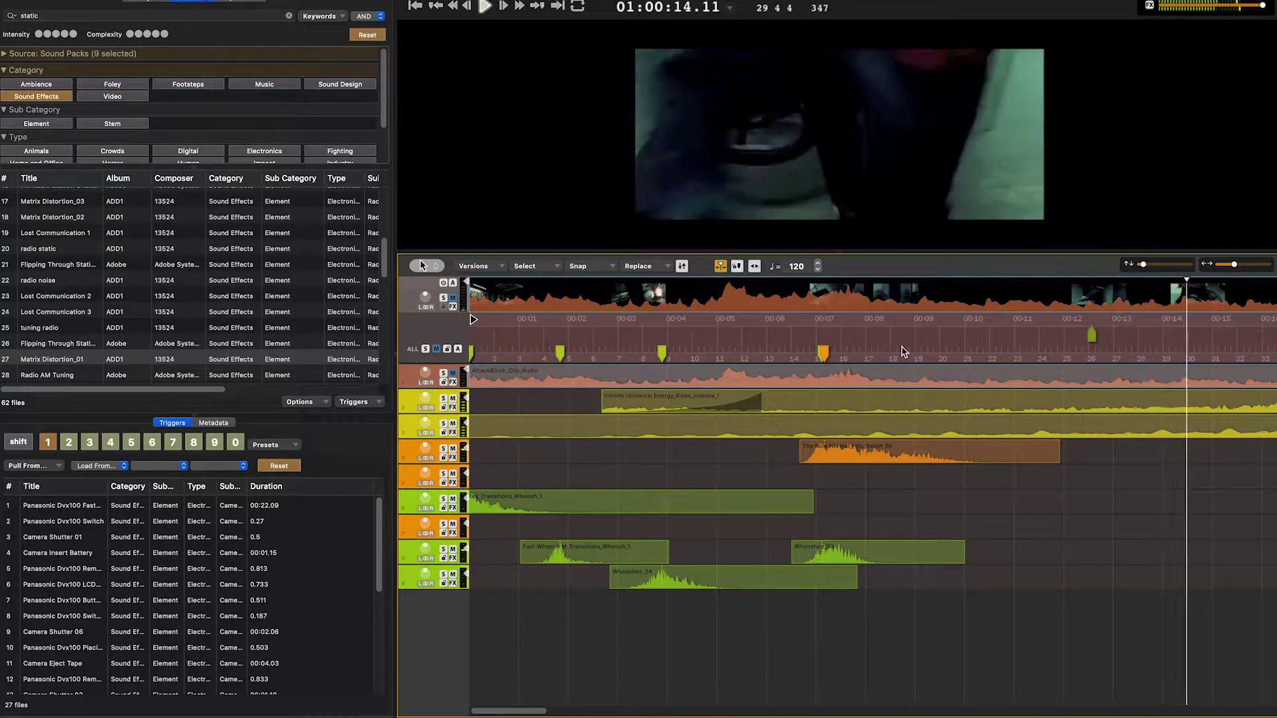
pyautogui.press('t')
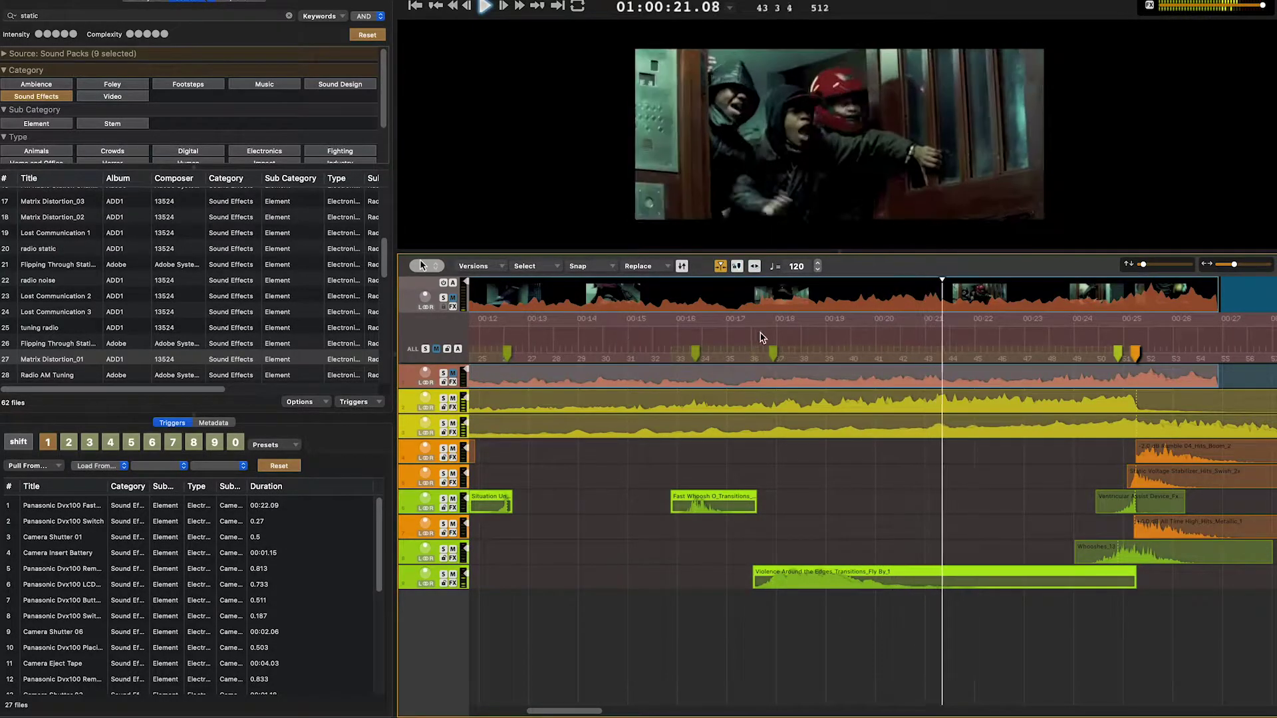
# Add another whoosh transition at about 01:00:20 and play back the section from about 01:00:16
pyautogui.click(791, 340)
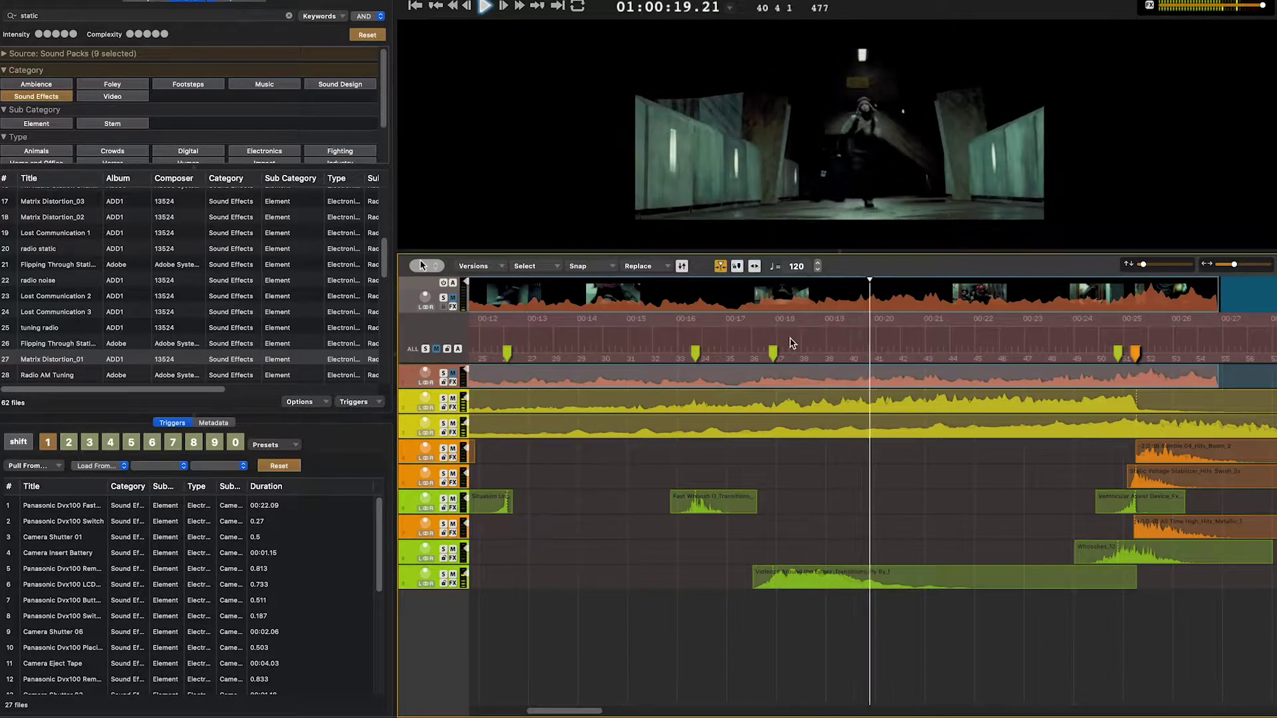
pyautogui.press('t')
pyautogui.press('space')
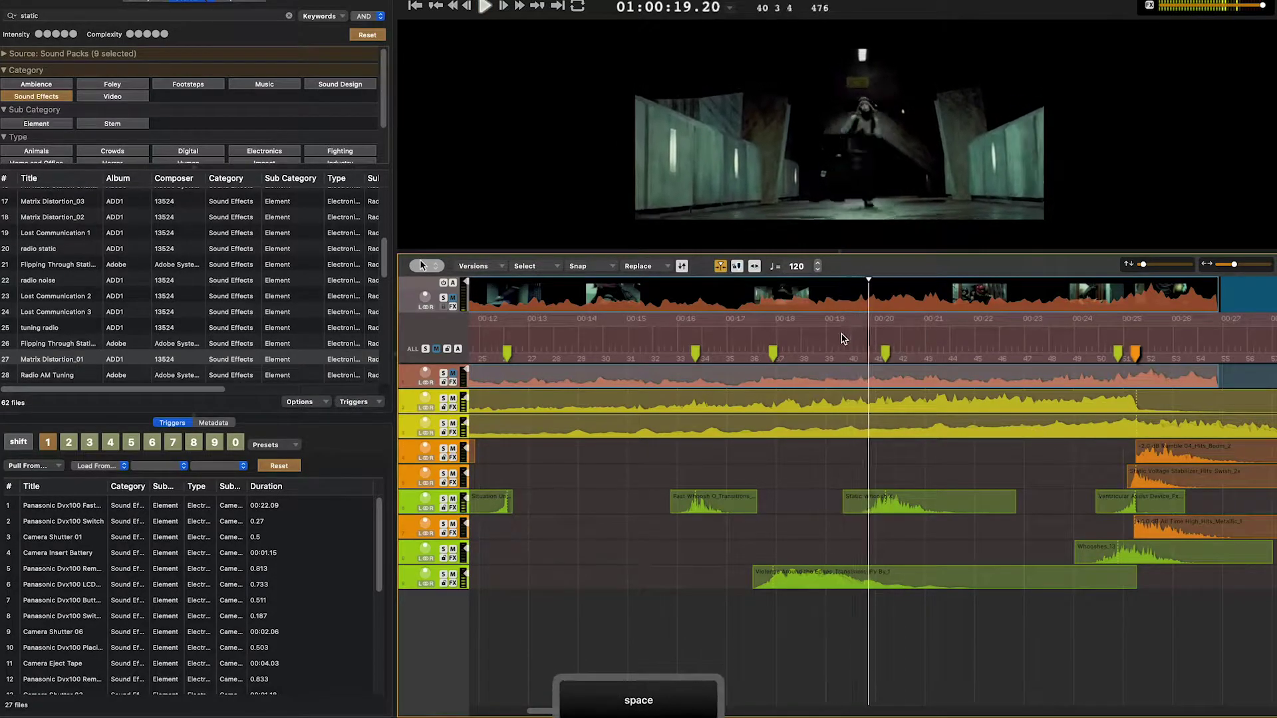
pyautogui.click(735, 346)
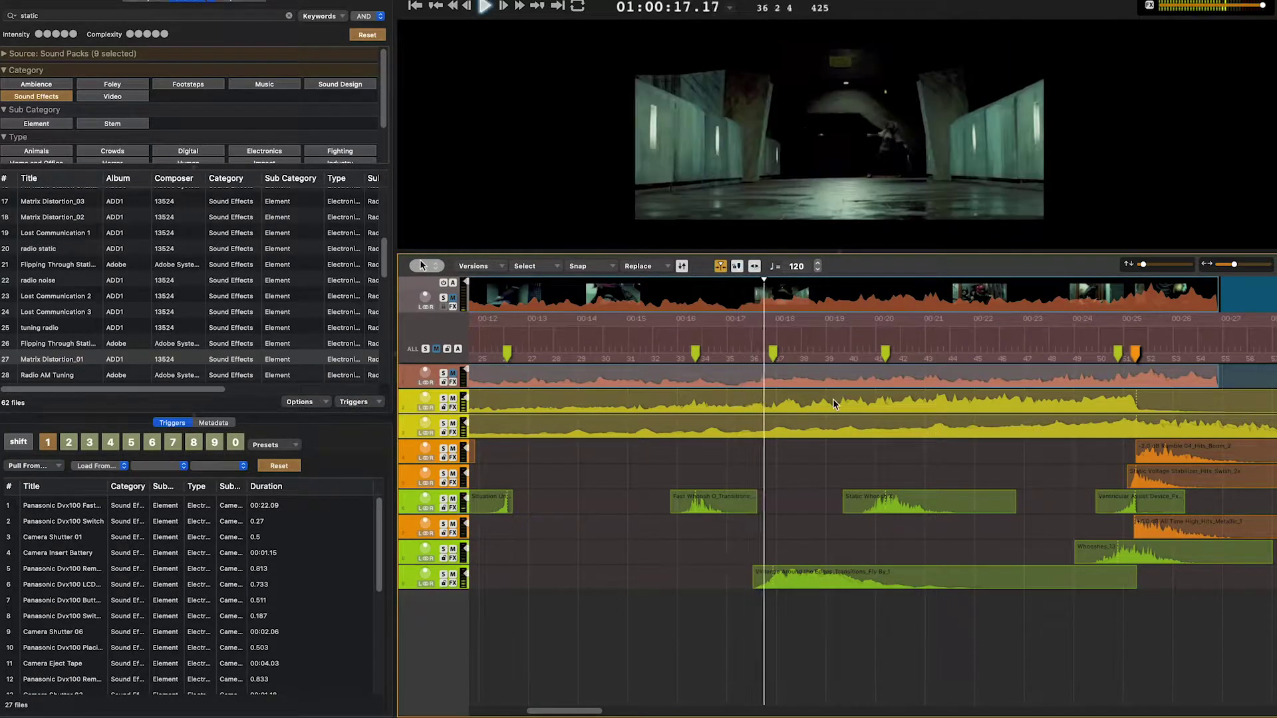
pyautogui.click(678, 344)
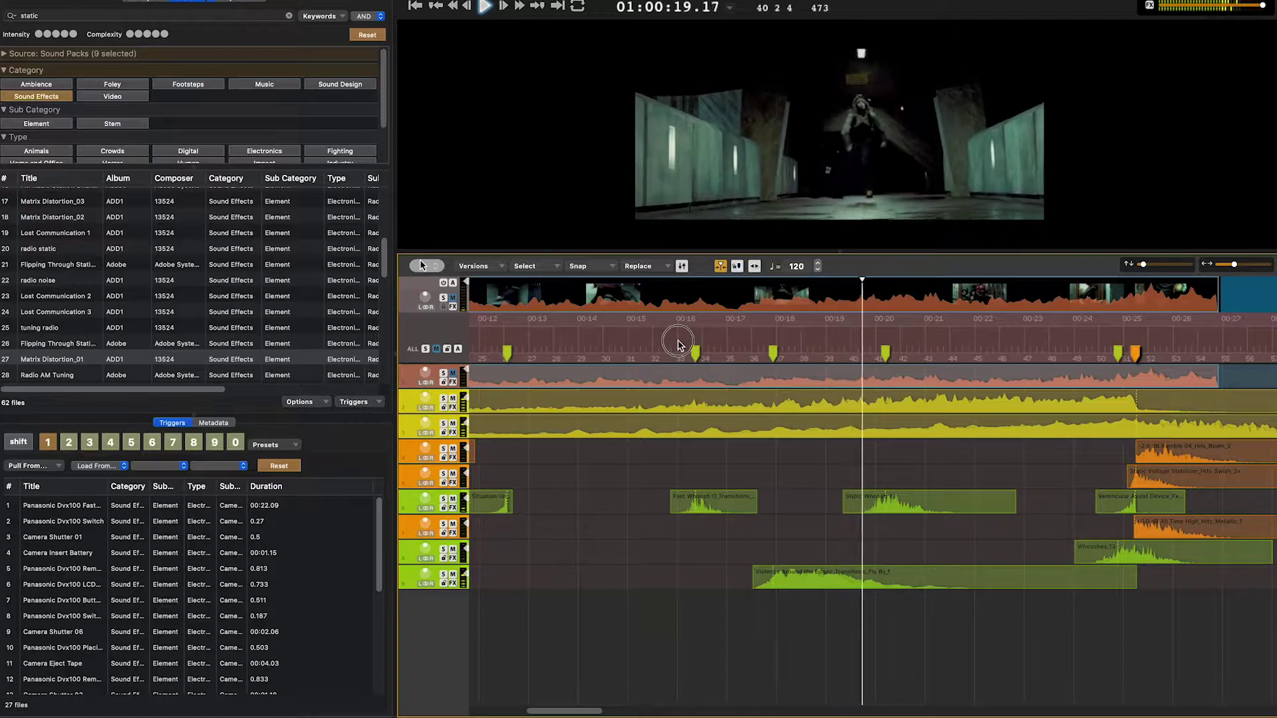
# Nudge the Fast Whoosh O transition earlier to about 01:00:16.01 and check its timing in playback
pyautogui.click(634, 328)
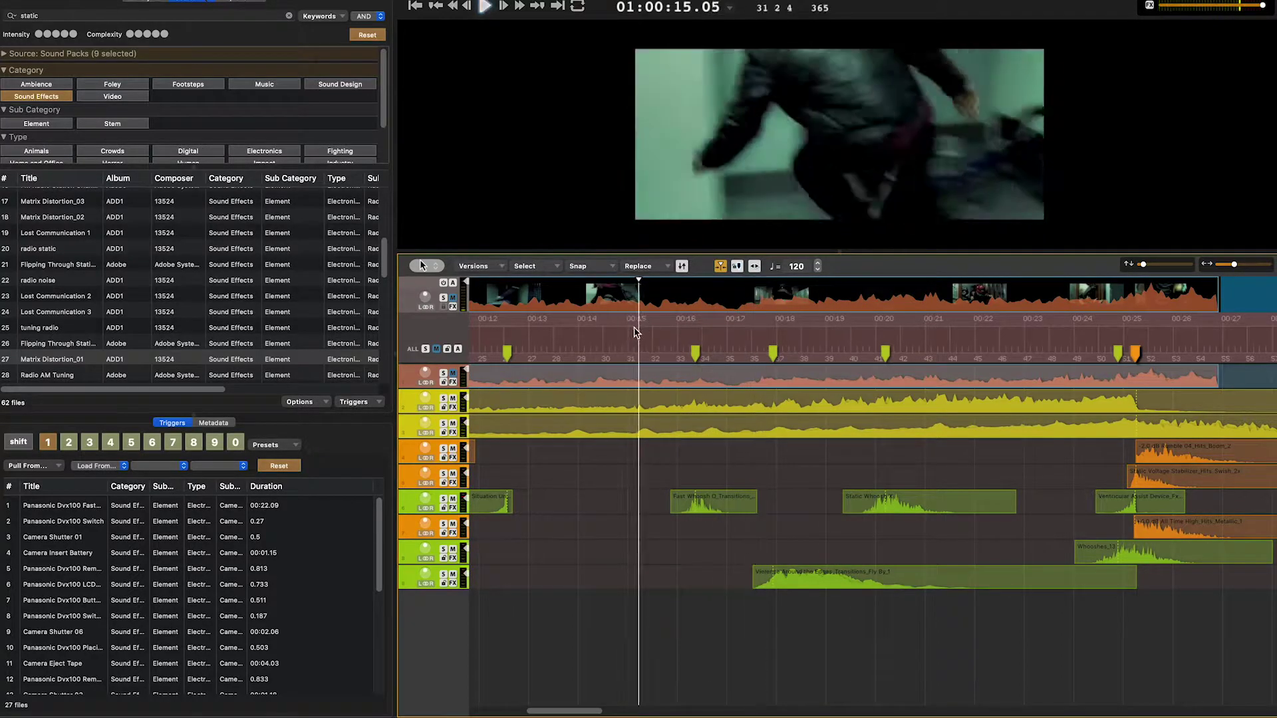
pyautogui.press('space')
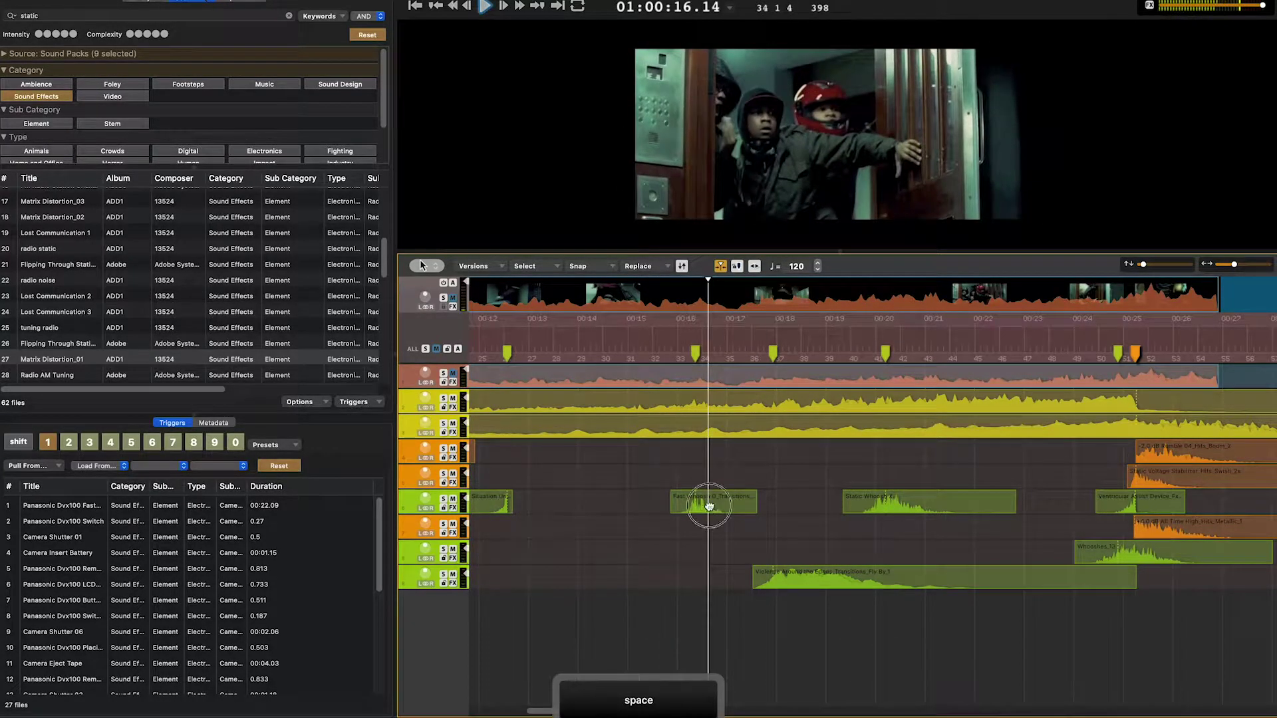
pyautogui.click(711, 509)
pyautogui.hotkey('shift', 'Left')
pyautogui.hotkey('shift', 'Left')
pyautogui.hotkey('shift', 'Left')
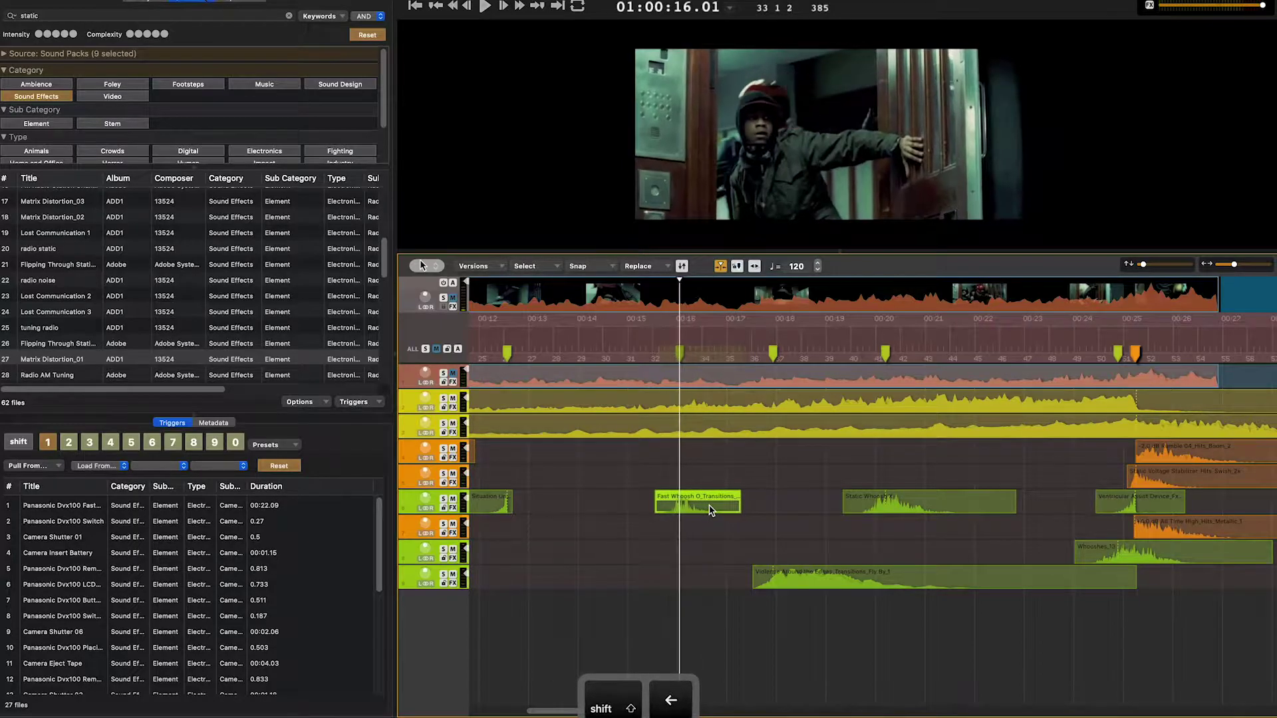
pyautogui.hotkey('shift', 'Left')
pyautogui.hotkey('shift', 'Right')
pyautogui.click(670, 619)
pyautogui.press('space')
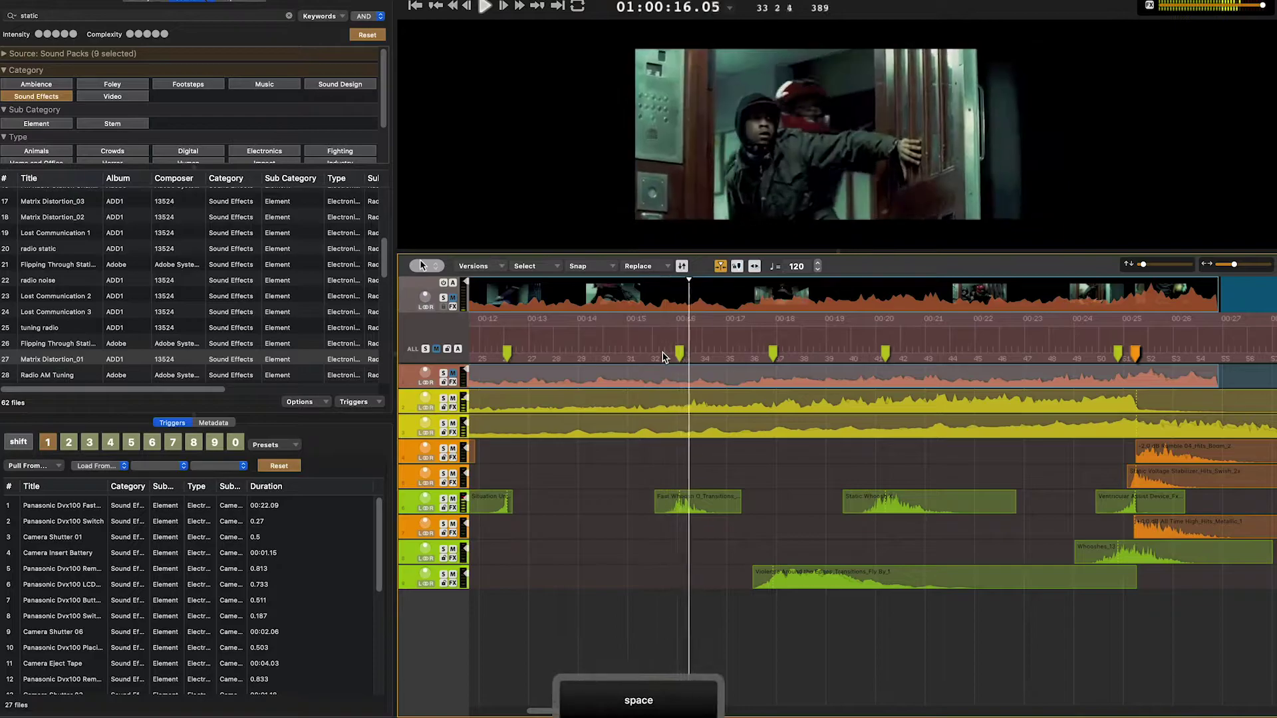
# Nudge the Fast Whoosh O transition slightly later
pyautogui.click(706, 507)
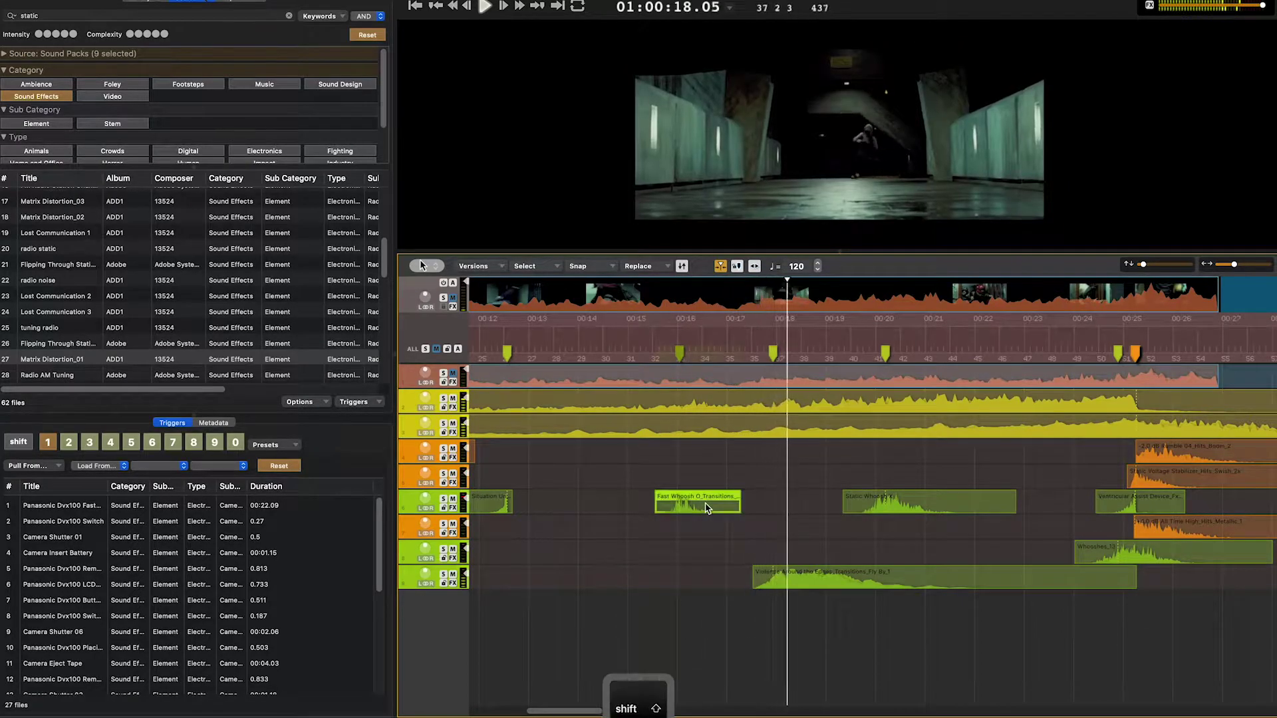
pyautogui.hotkey('shift', 'Right')
pyautogui.moveTo(522, 710); pyautogui.dragTo(517, 710)
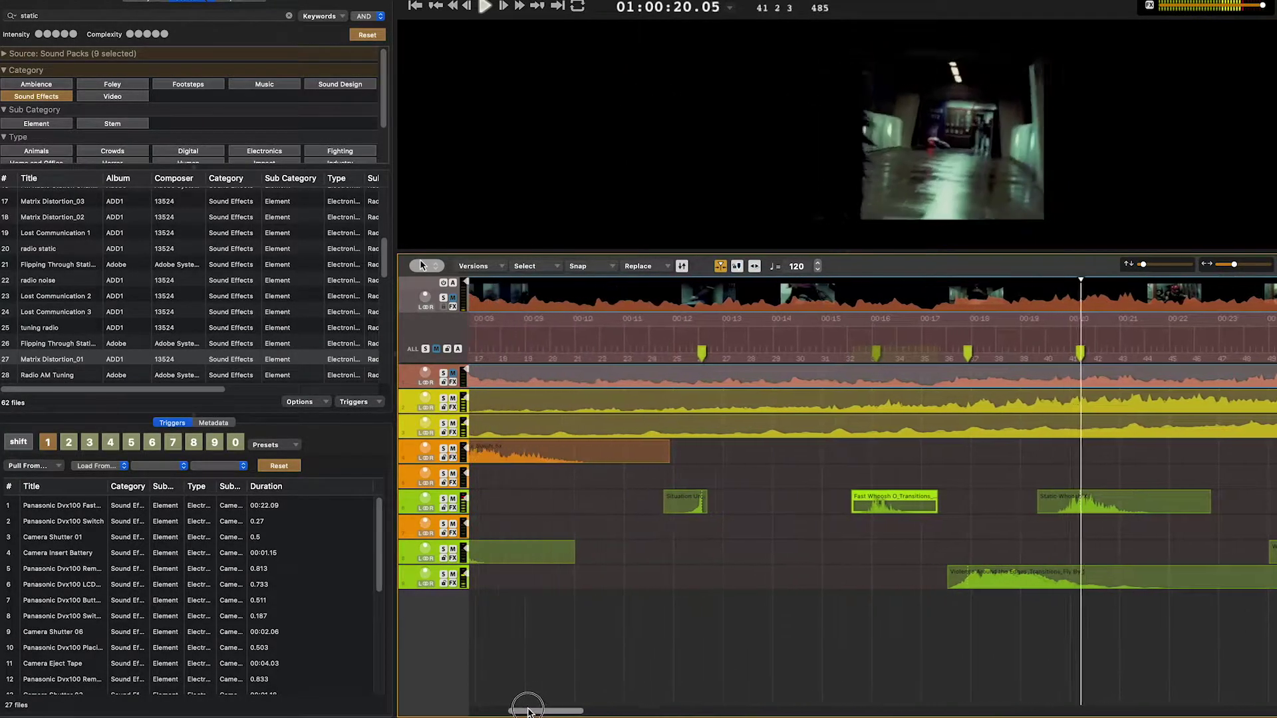
# Try alternative transitions in place of the one at about 01:00:12, stopping at Whooshes_06, and check it in playback
pyautogui.click(659, 357)
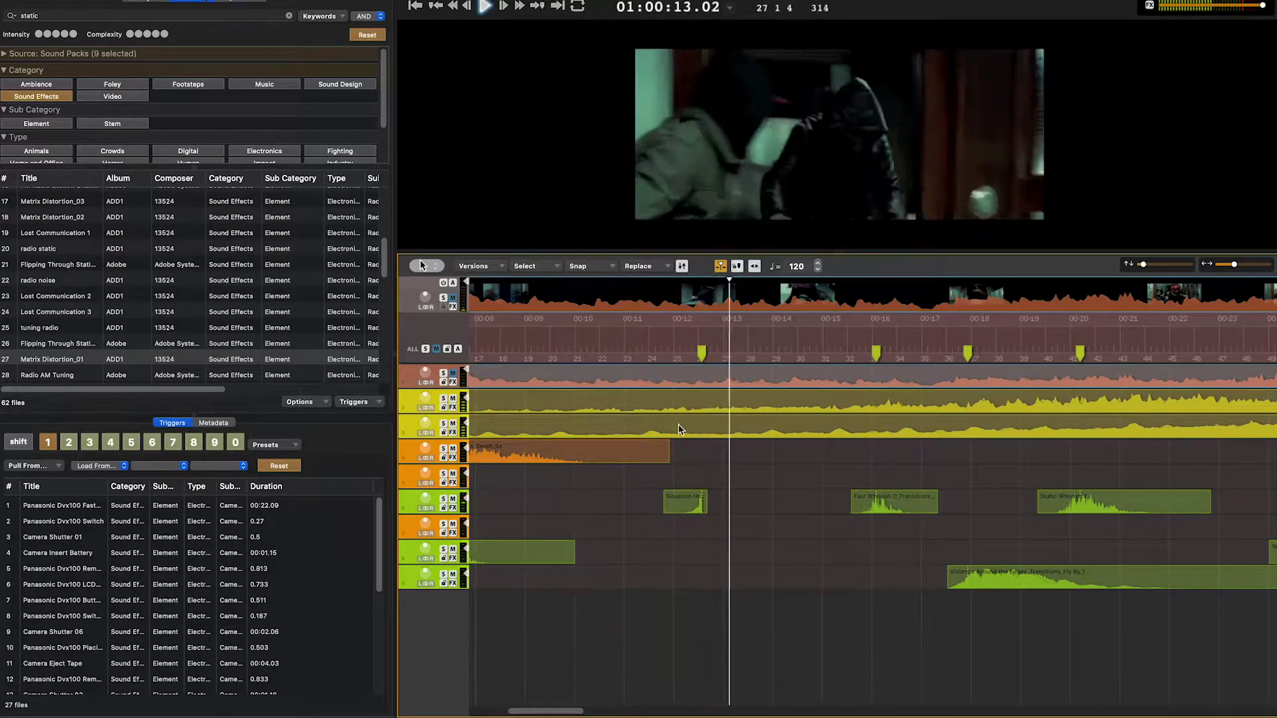
pyautogui.press('space')
pyautogui.press('super+r')
pyautogui.press('super+r')
pyautogui.press('super+r')
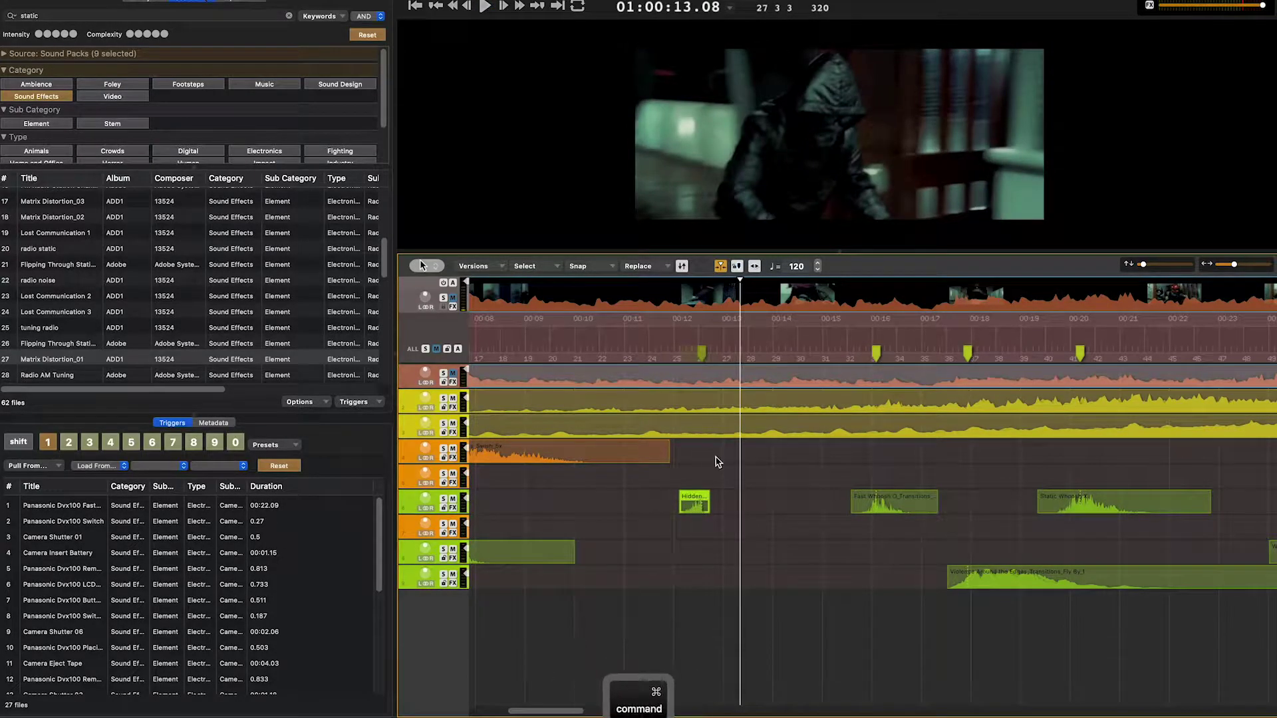
pyautogui.click(686, 357)
pyautogui.press('space')
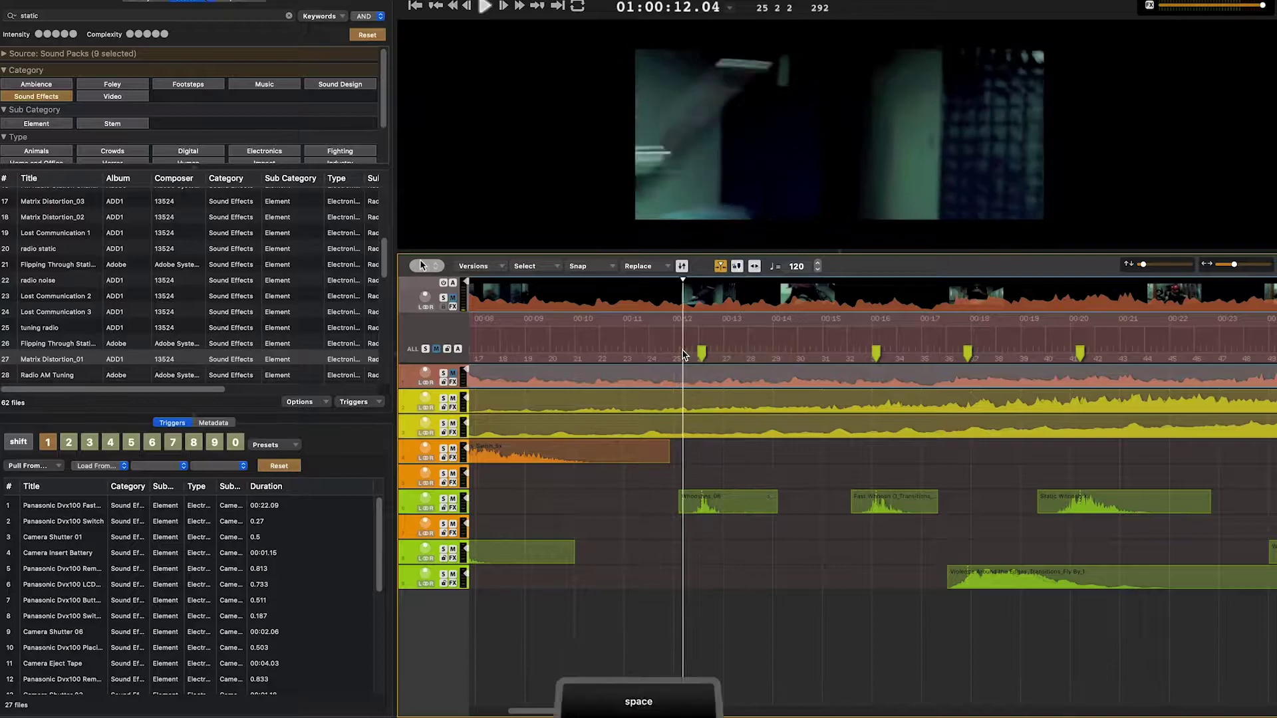
pyautogui.press('space')
pyautogui.press('space')
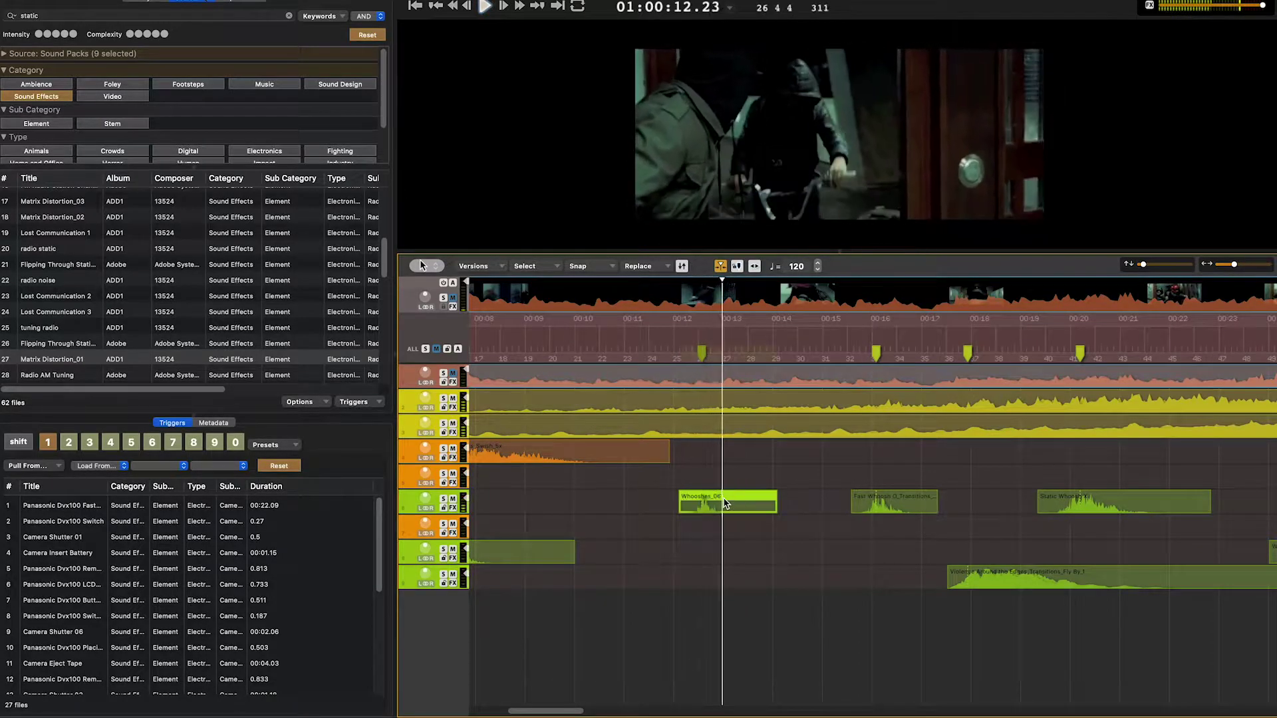
# Swap the Whooshes_06 transition at about 01:00:12 for a Static Whoosh and play the section
pyautogui.press('super+r')
pyautogui.press('super+r')
pyautogui.press('space')
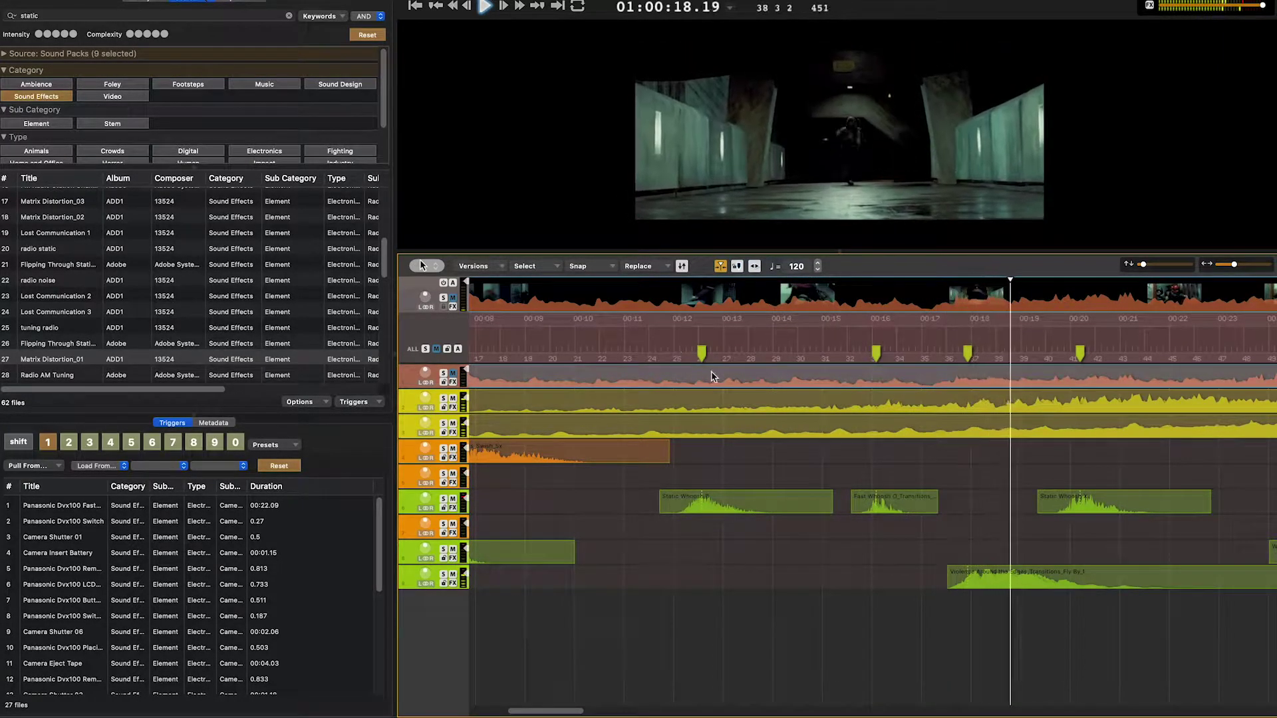
# Move the long Fly By transition to about 01:00:12 and the Static Whoosh to about 01:00:17 one track above it, and play that section
pyautogui.moveTo(1012, 590); pyautogui.dragTo(744, 585)
pyautogui.moveTo(736, 516); pyautogui.dragTo(1028, 559)
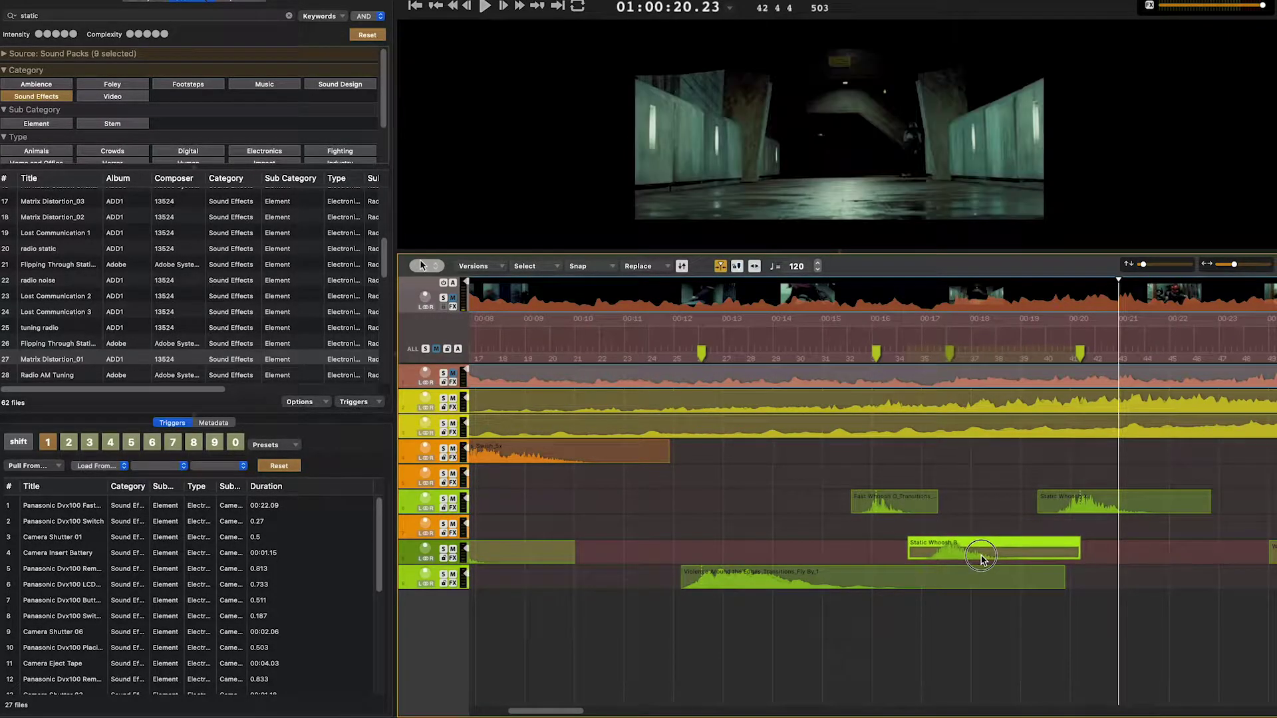
pyautogui.moveTo(982, 558); pyautogui.dragTo(983, 561)
pyautogui.click(849, 403)
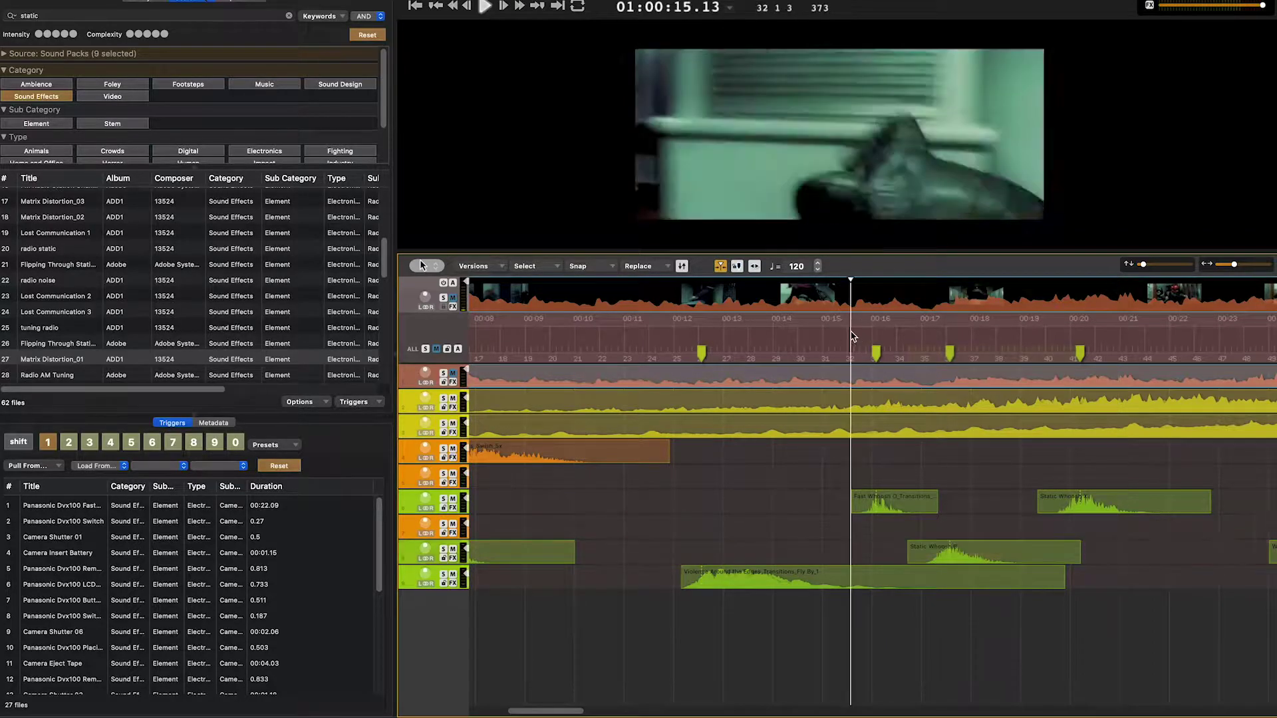
pyautogui.press('space')
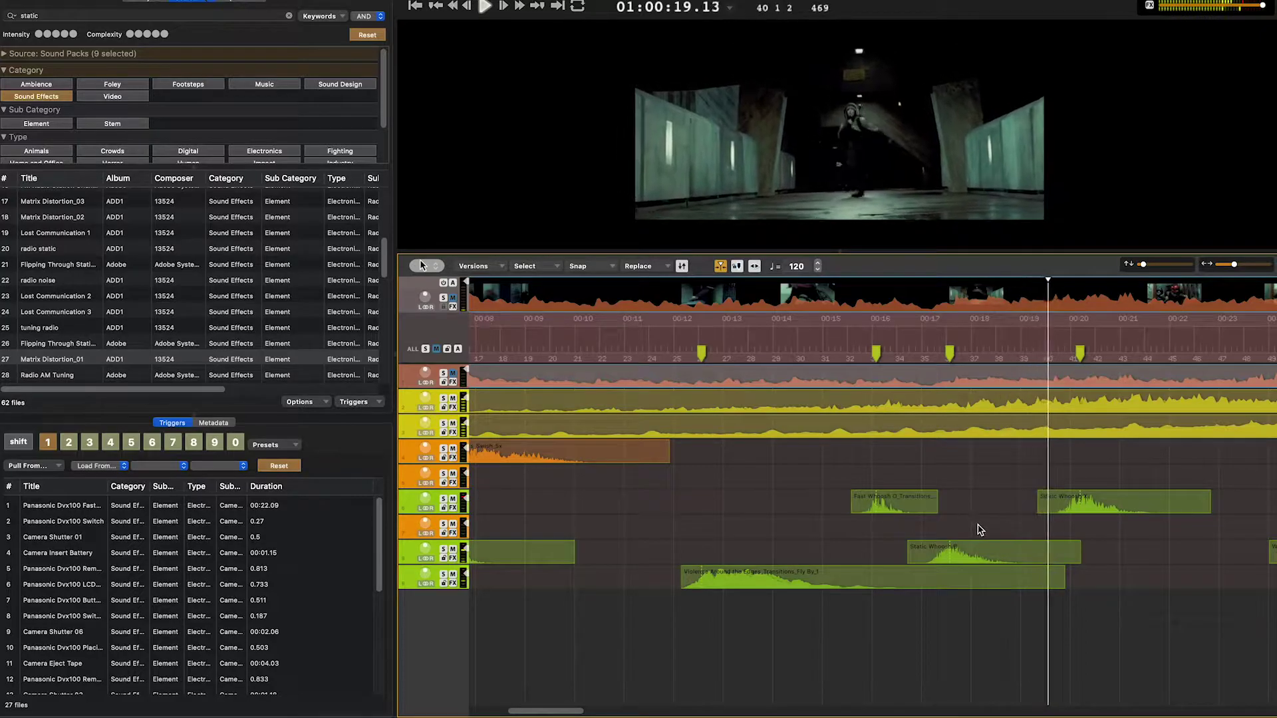
# Nudge the Static Whoosh at about 01:00:17 slightly later until its peak fits the action, checking it in playback
pyautogui.click(1010, 557)
pyautogui.hotkey('shift', 'Right')
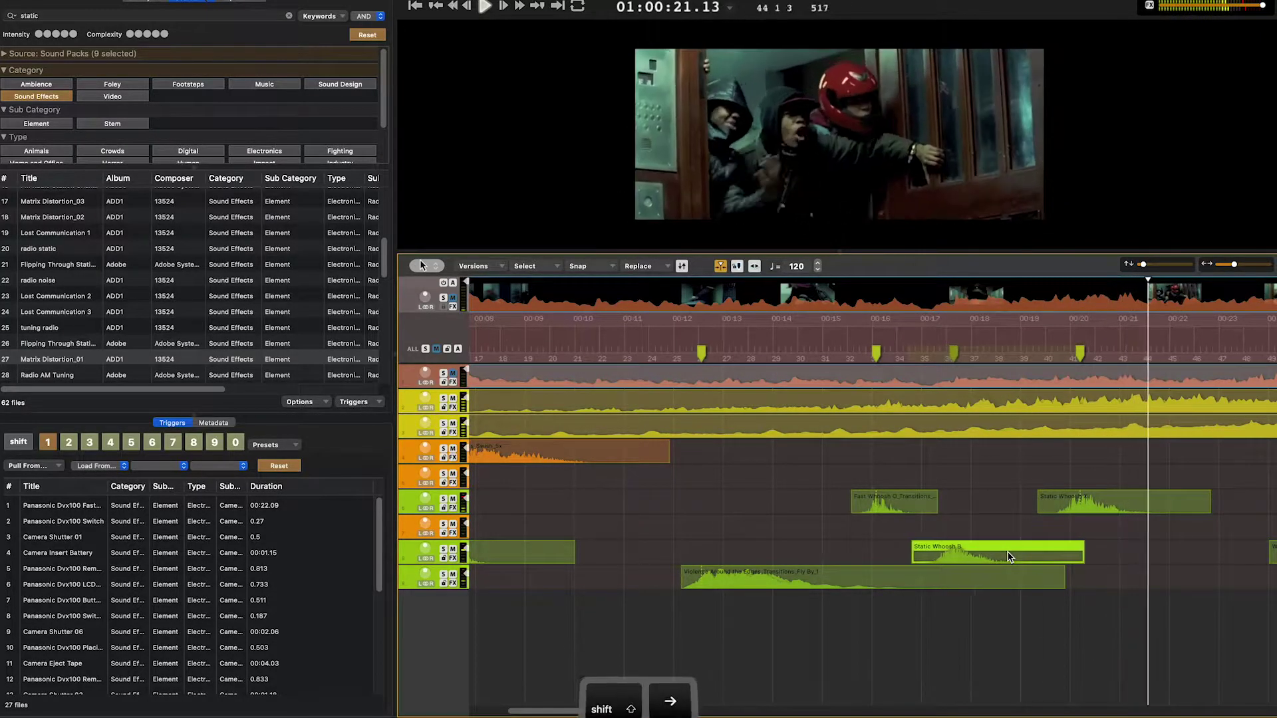
pyautogui.click(935, 348)
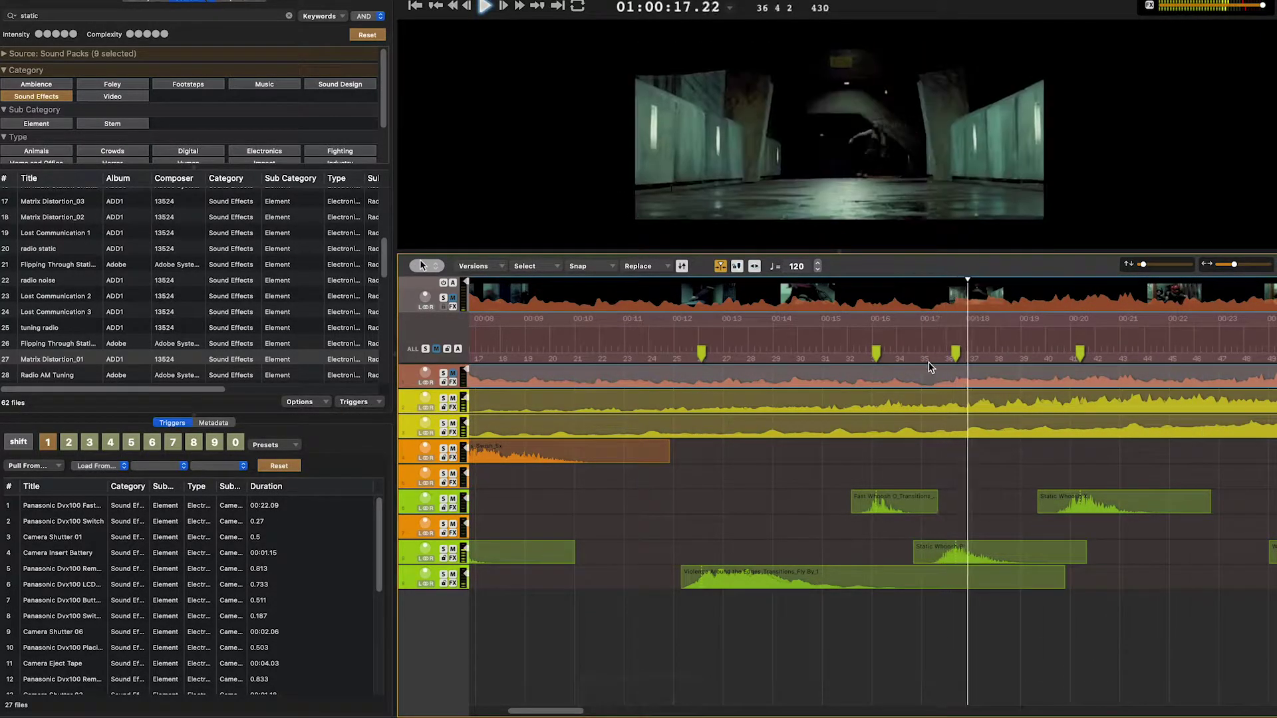
pyautogui.click(995, 552)
pyautogui.hotkey('shift', 'Right')
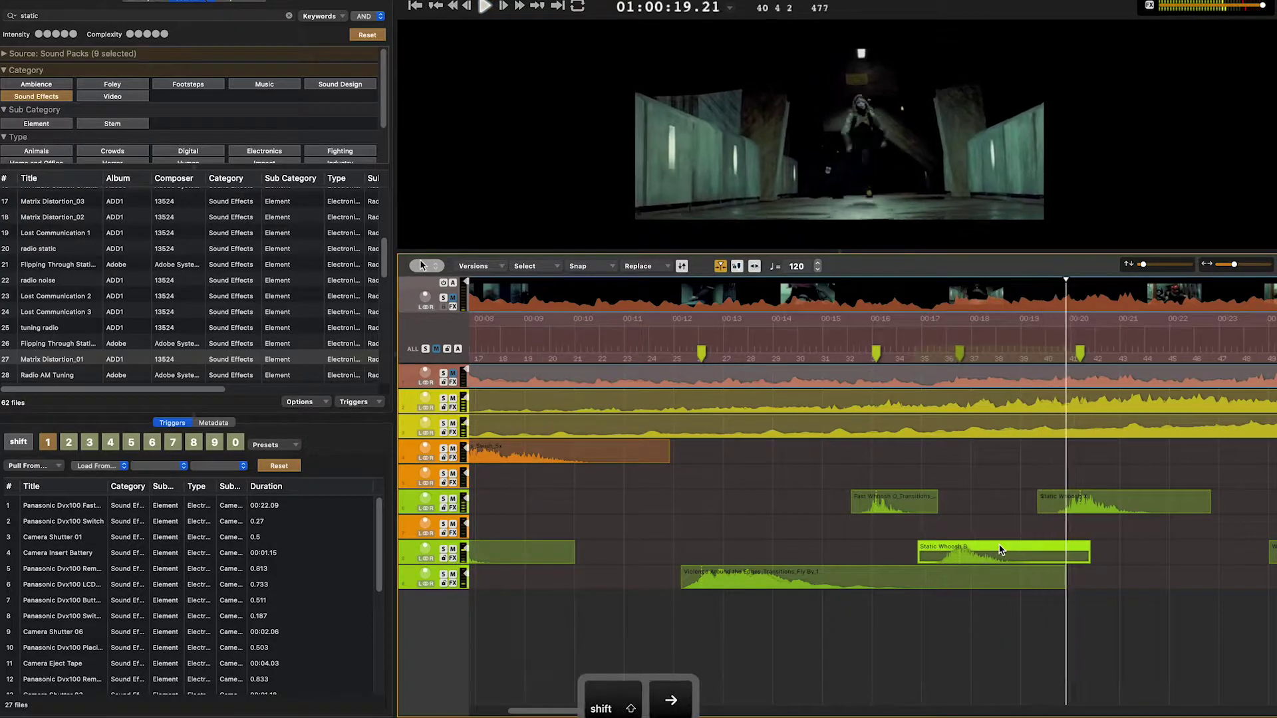
pyautogui.click(931, 356)
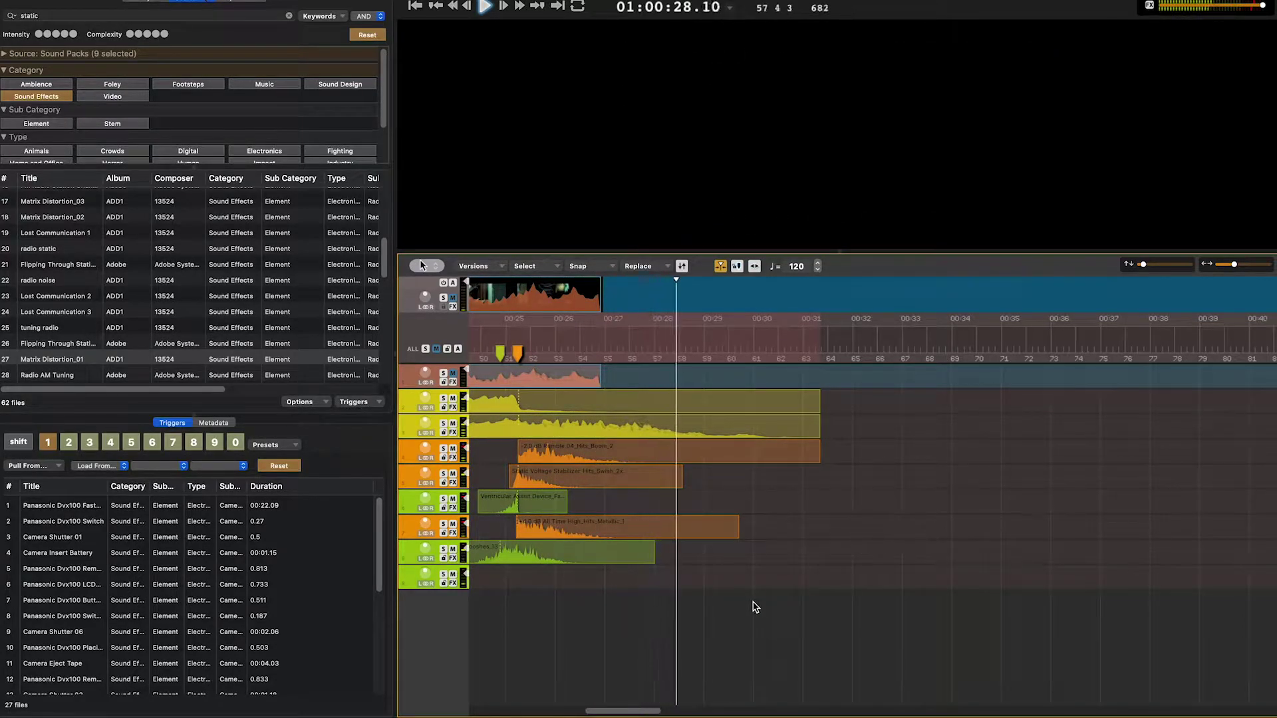
# Save the project and play the clip from its beginning
pyautogui.press('space')
pyautogui.press('Return')
pyautogui.press('super+s')
pyautogui.press('space')
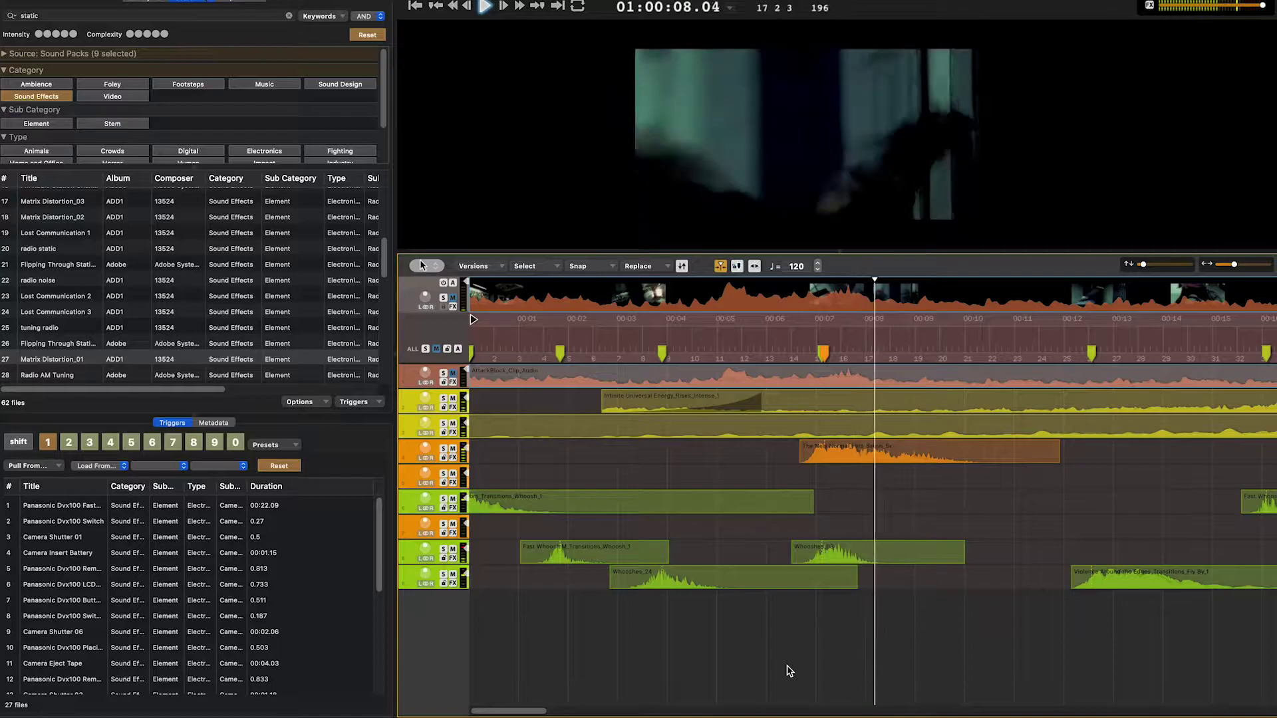
# Add a transition at about 01:00:05 while playing from about 01:00:03
pyautogui.click(636, 345)
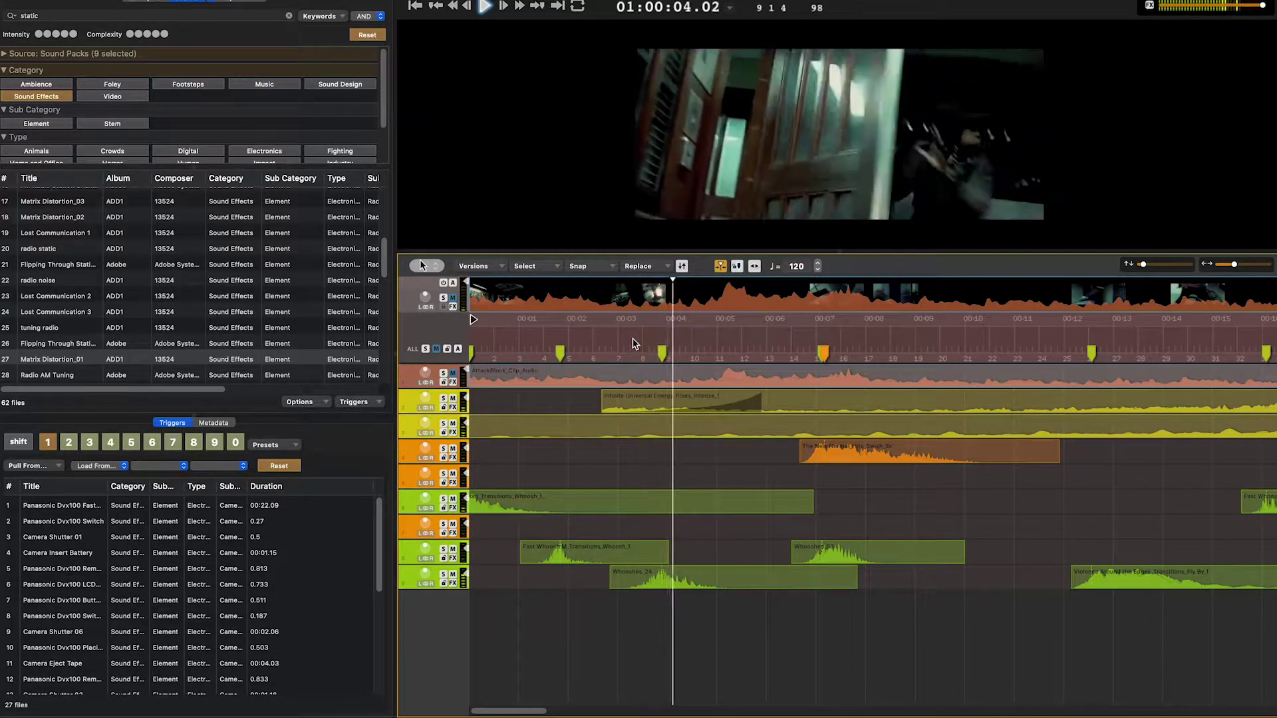
pyautogui.press('t')
pyautogui.press('space')
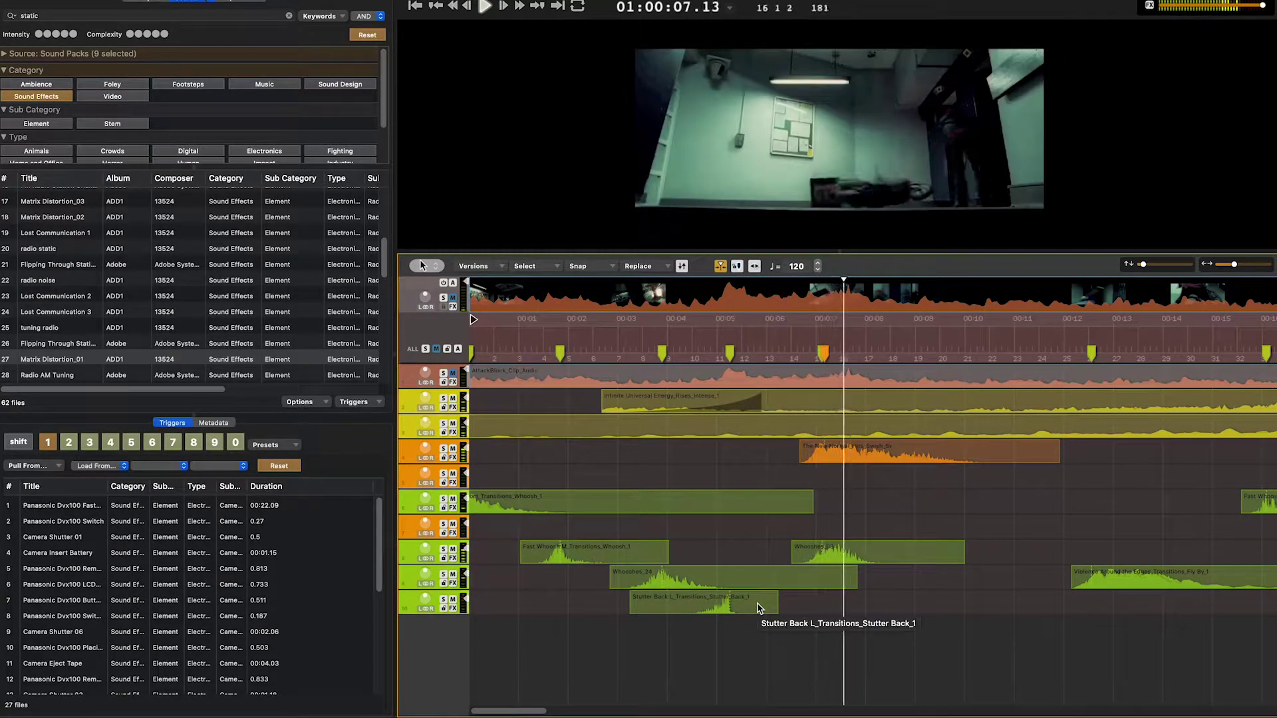
pyautogui.press('space')
# Lower the Stutter Back transition's volume to -8.0 dB and play from about 01:00:04
pyautogui.hotkey('shift', 'Down')
pyautogui.hotkey('shift', 'Down')
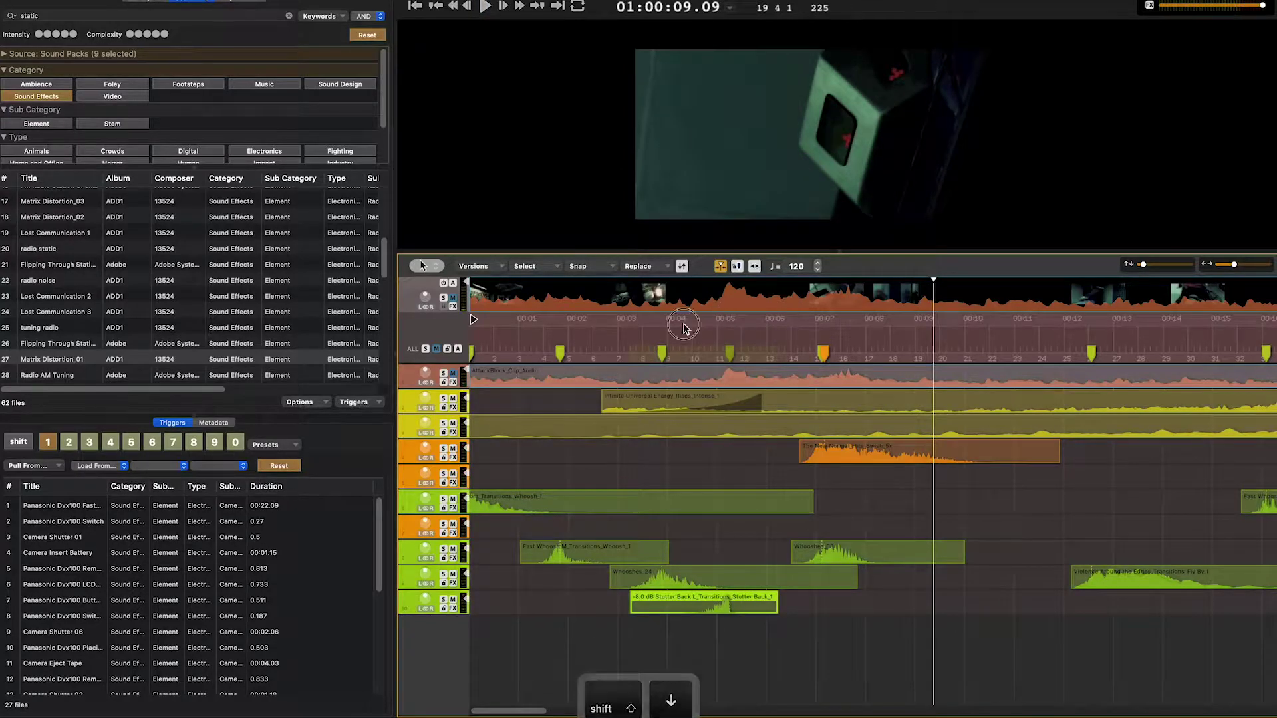
pyautogui.click(683, 327)
pyautogui.press('space')
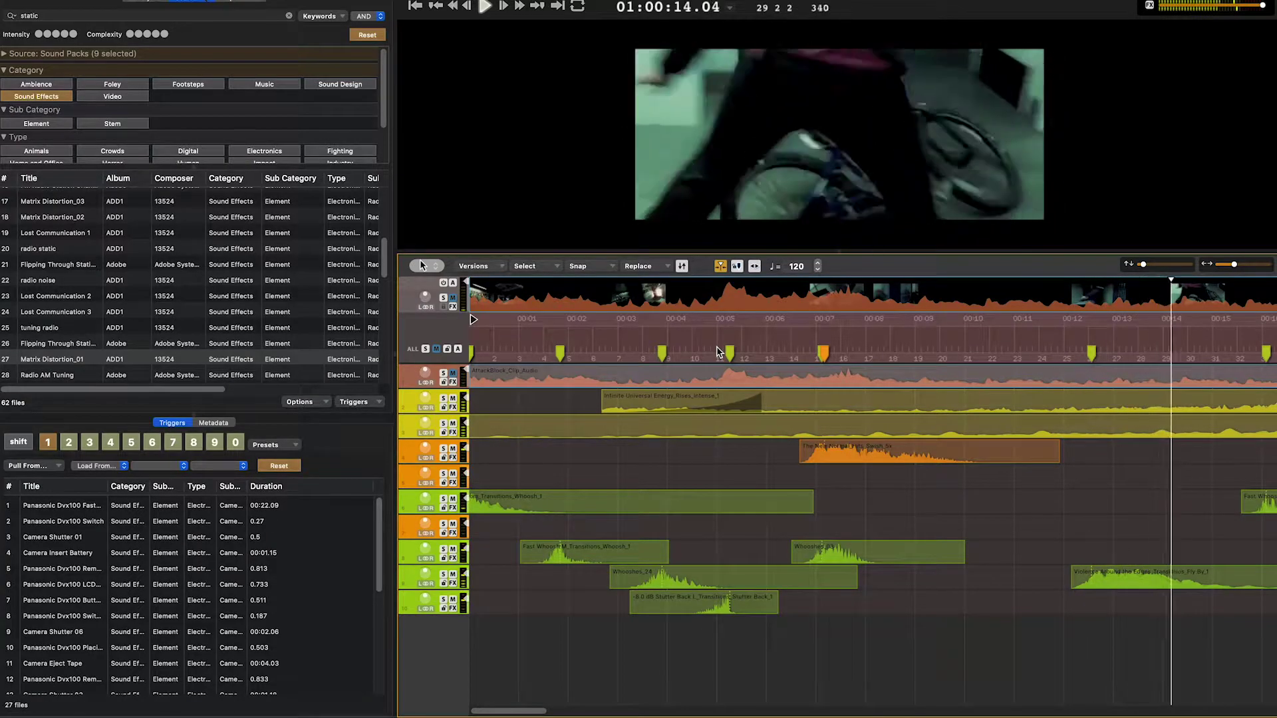
# Swap the Fly By transition at about 01:00:12 for alternatives until a Whooshes clip is in place, and check it in playback
pyautogui.keyDown('super'); pyautogui.click(1171, 583); pyautogui.keyUp('super')
pyautogui.press('super+r')
pyautogui.press('space')
pyautogui.press('space')
pyautogui.press('super+r')
pyautogui.press('super+r')
pyautogui.press('super+r')
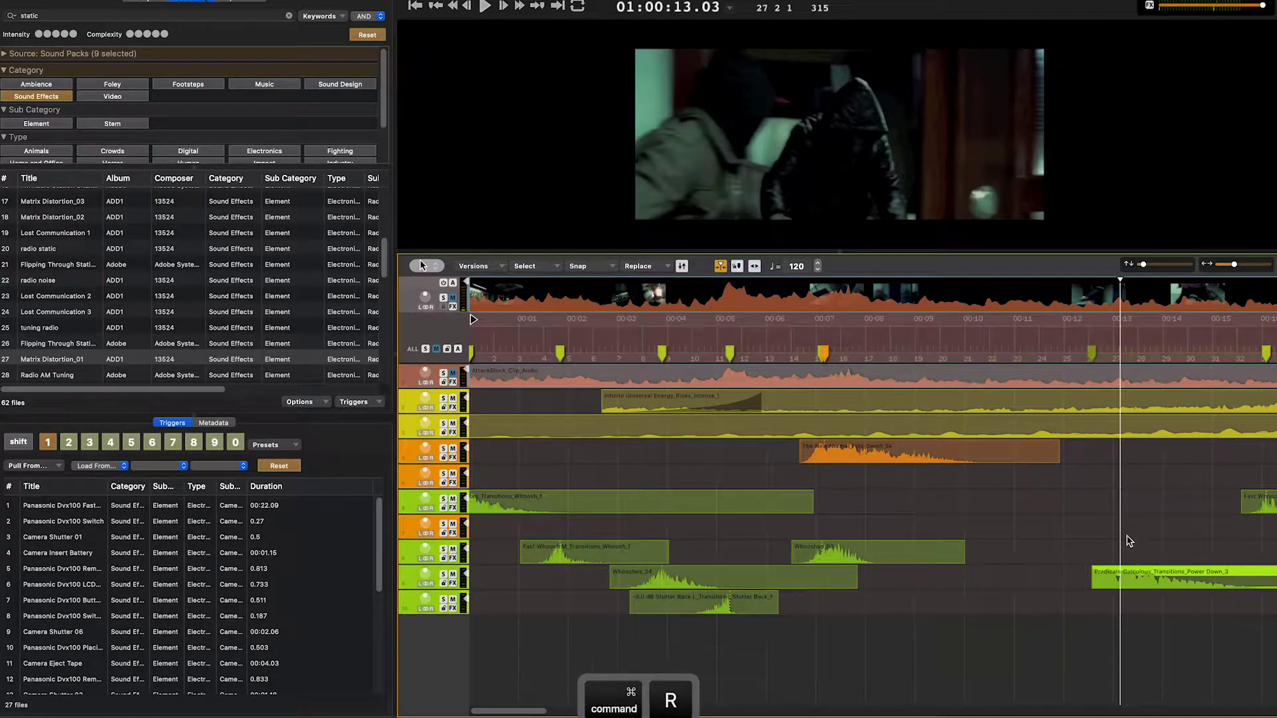
pyautogui.press('super+r')
pyautogui.click(1072, 342)
pyautogui.press('space')
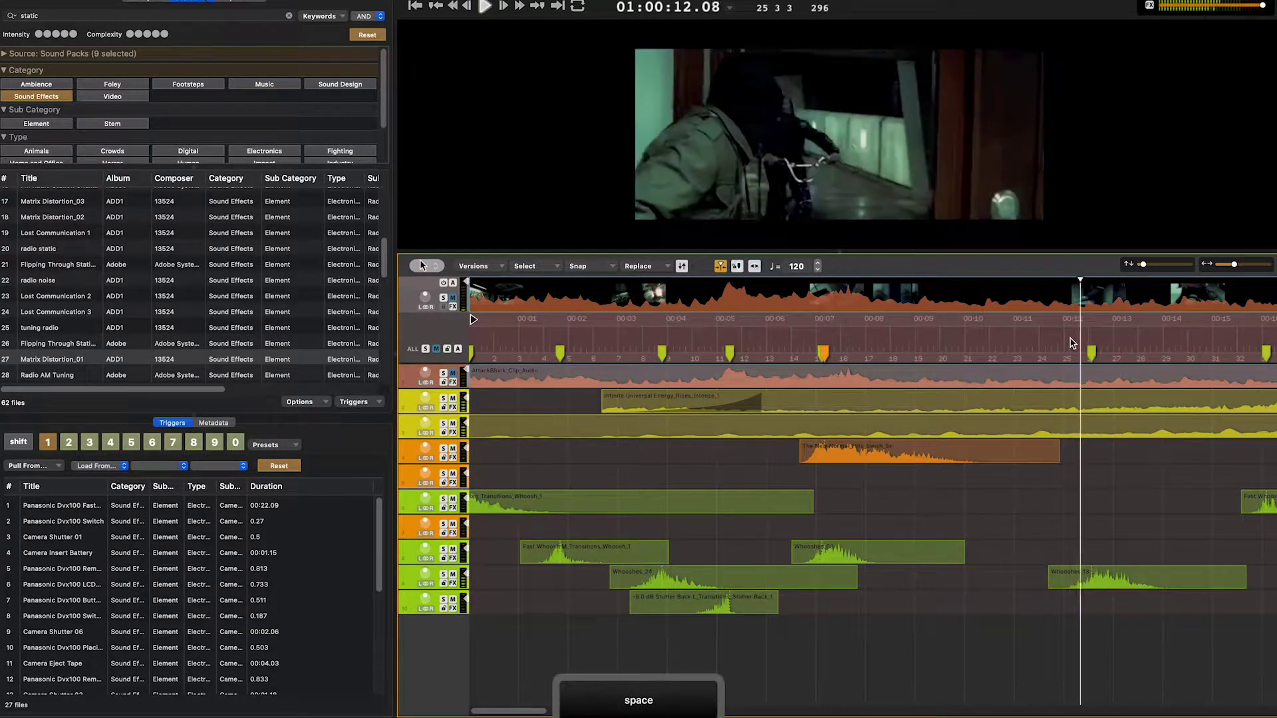
pyautogui.click(1040, 343)
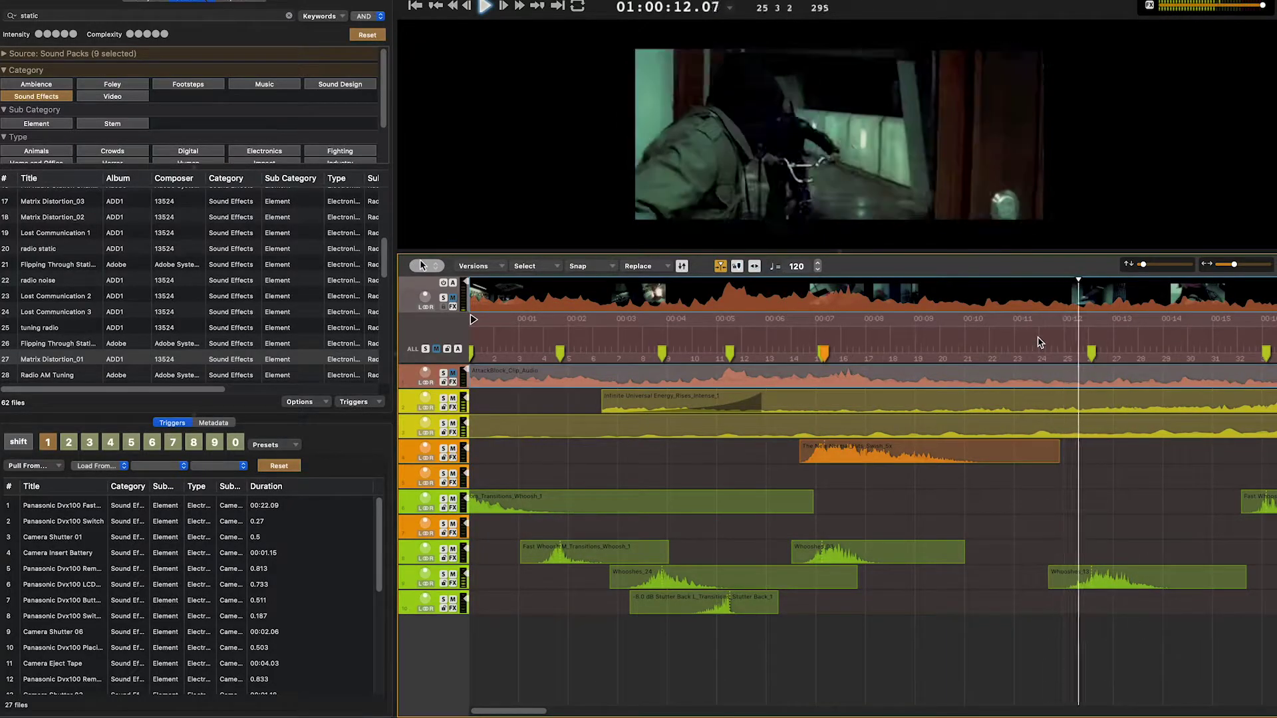
pyautogui.press('space')
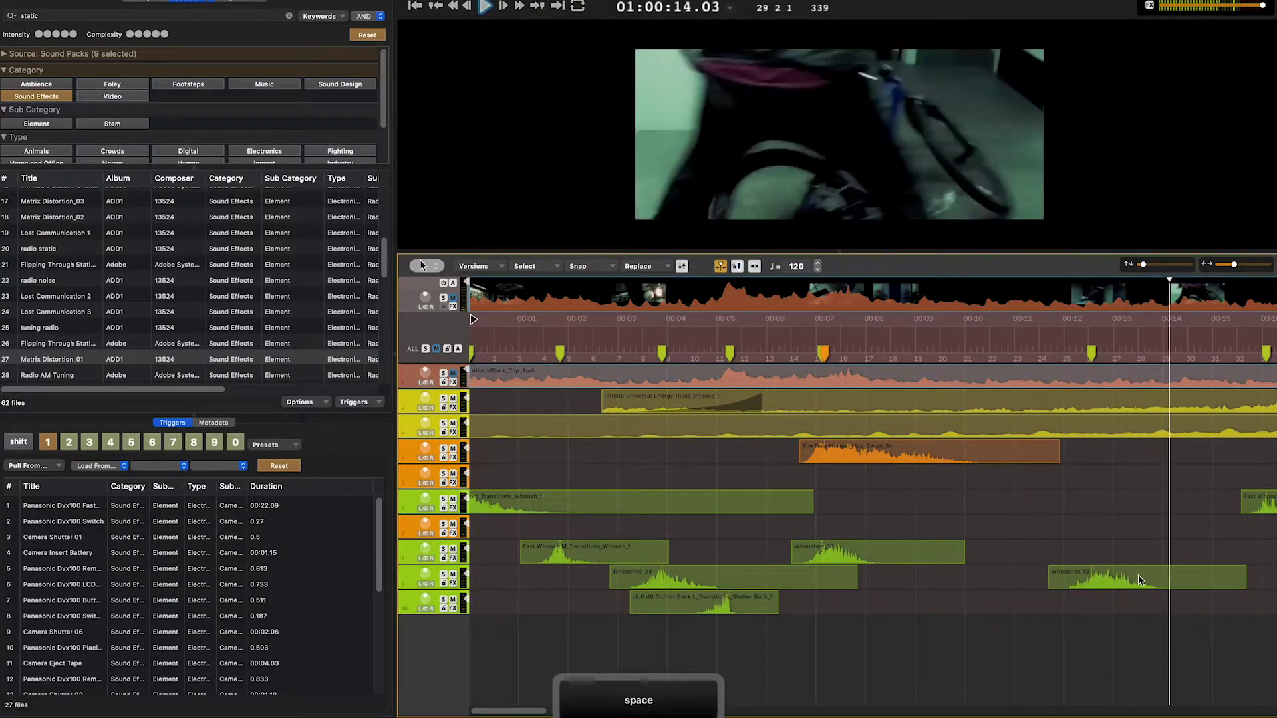
# Lower the Whooshes clip at about 01:00:12 to -4.0 dB, shorten it to end at about 01:00:13 with a fade-out, and play it
pyautogui.click(1200, 586)
pyautogui.hotkey('shift', 'Down')
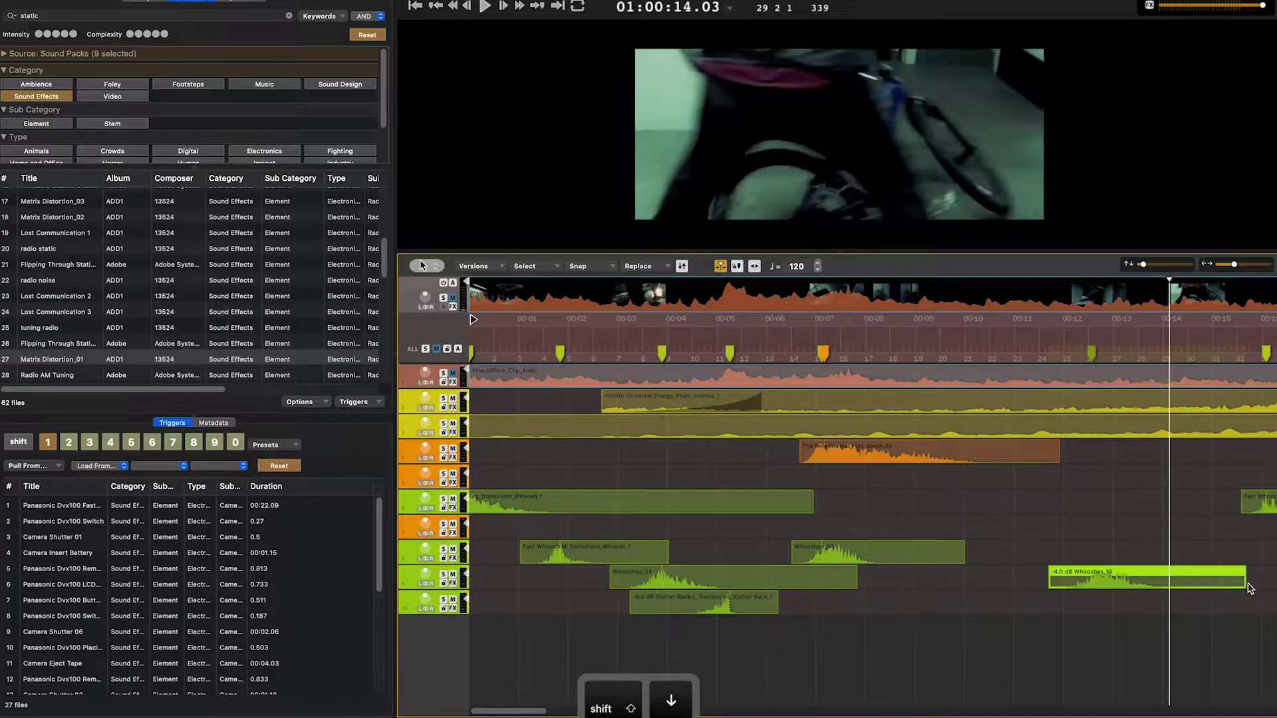
pyautogui.moveTo(1248, 586); pyautogui.dragTo(1163, 586)
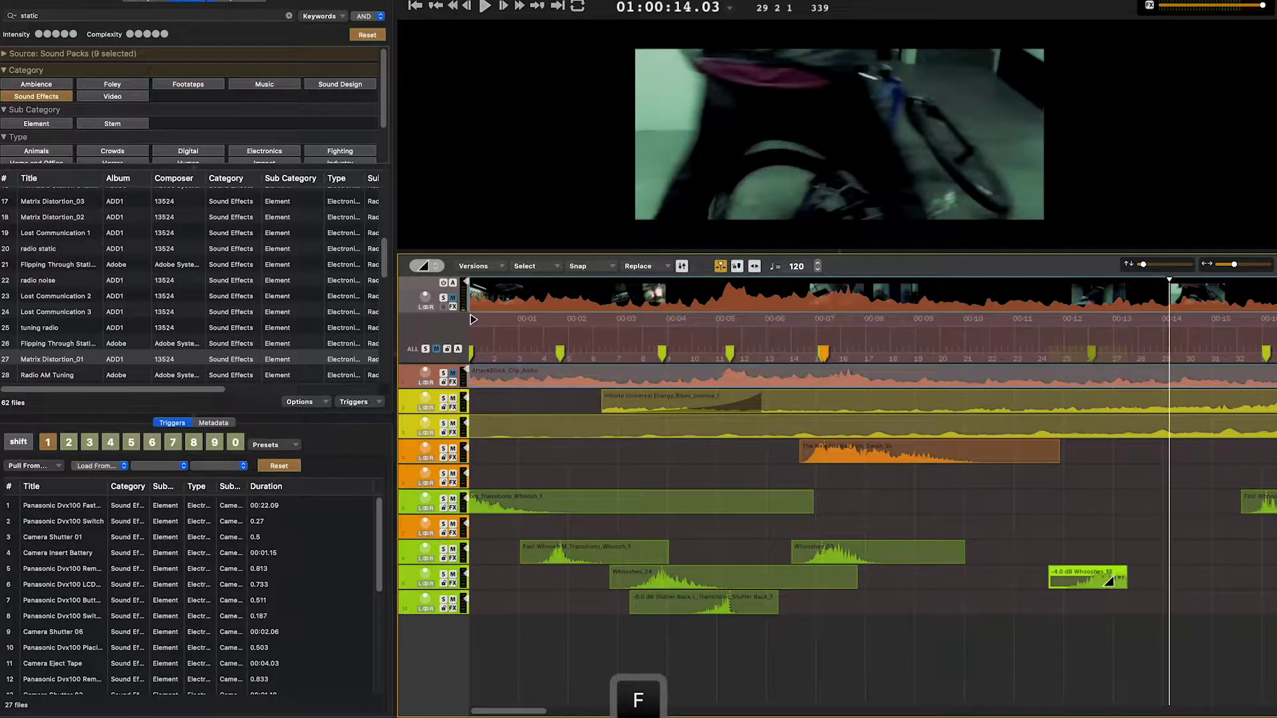
pyautogui.click(1067, 362)
pyautogui.press('space')
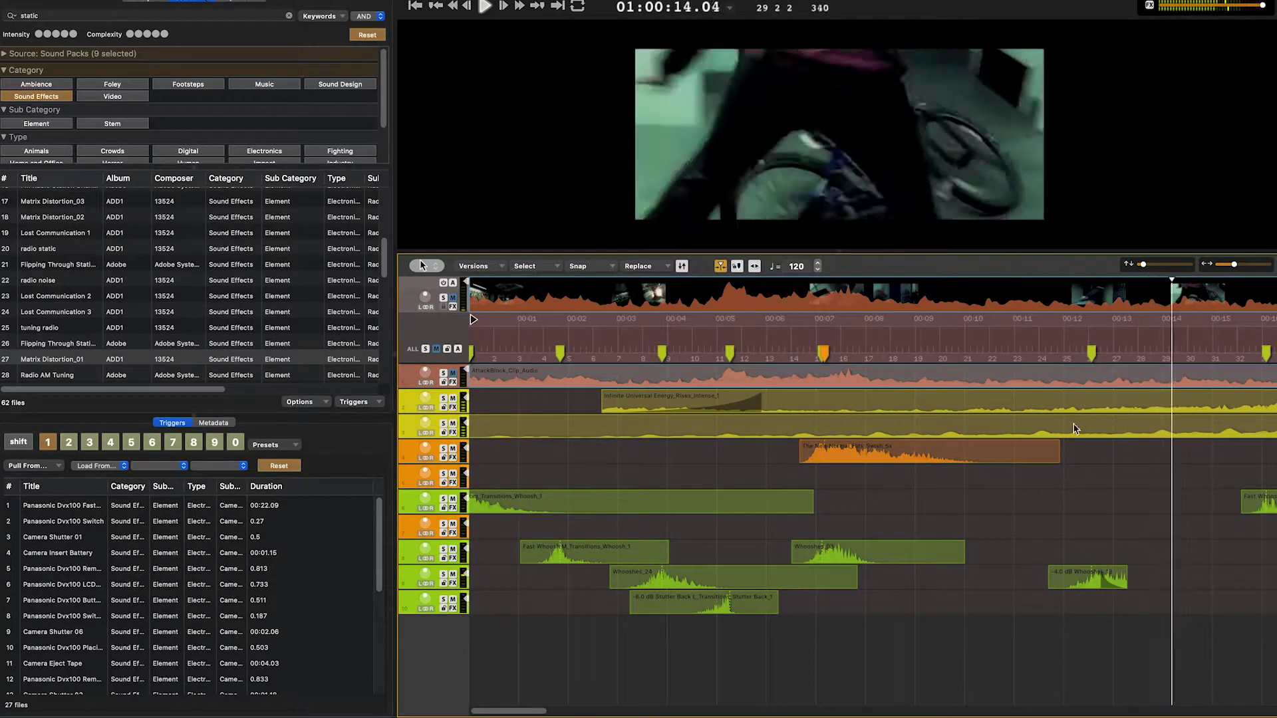
# Review the sequence from about 01:00:11 to the final hits and save the project
pyautogui.click(1041, 361)
pyautogui.press('space')
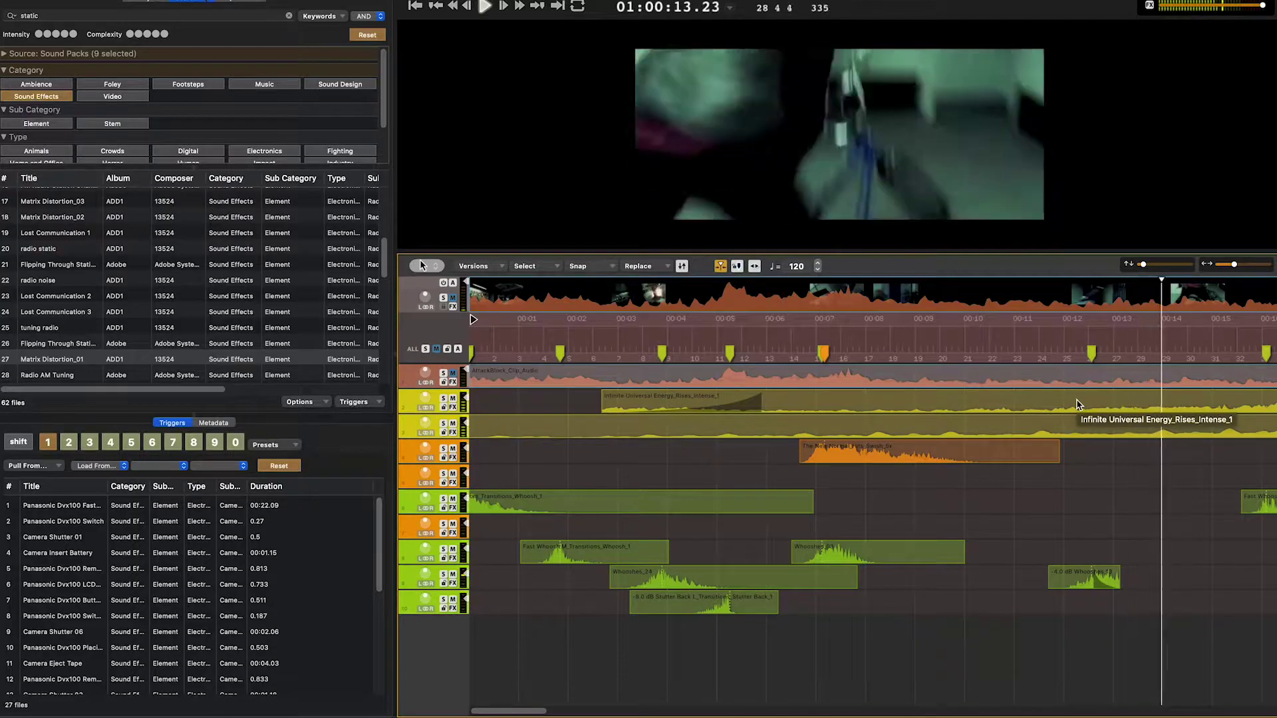
pyautogui.moveTo(542, 710); pyautogui.dragTo(590, 711)
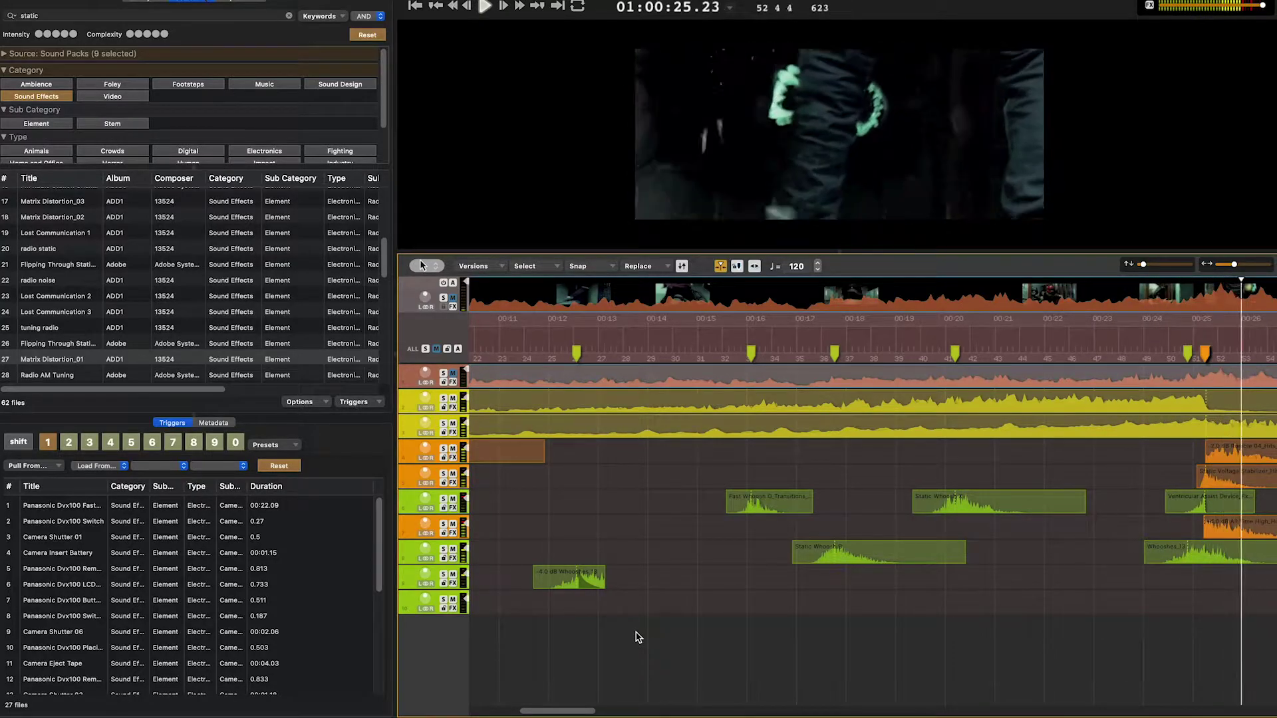
pyautogui.press('super+s')
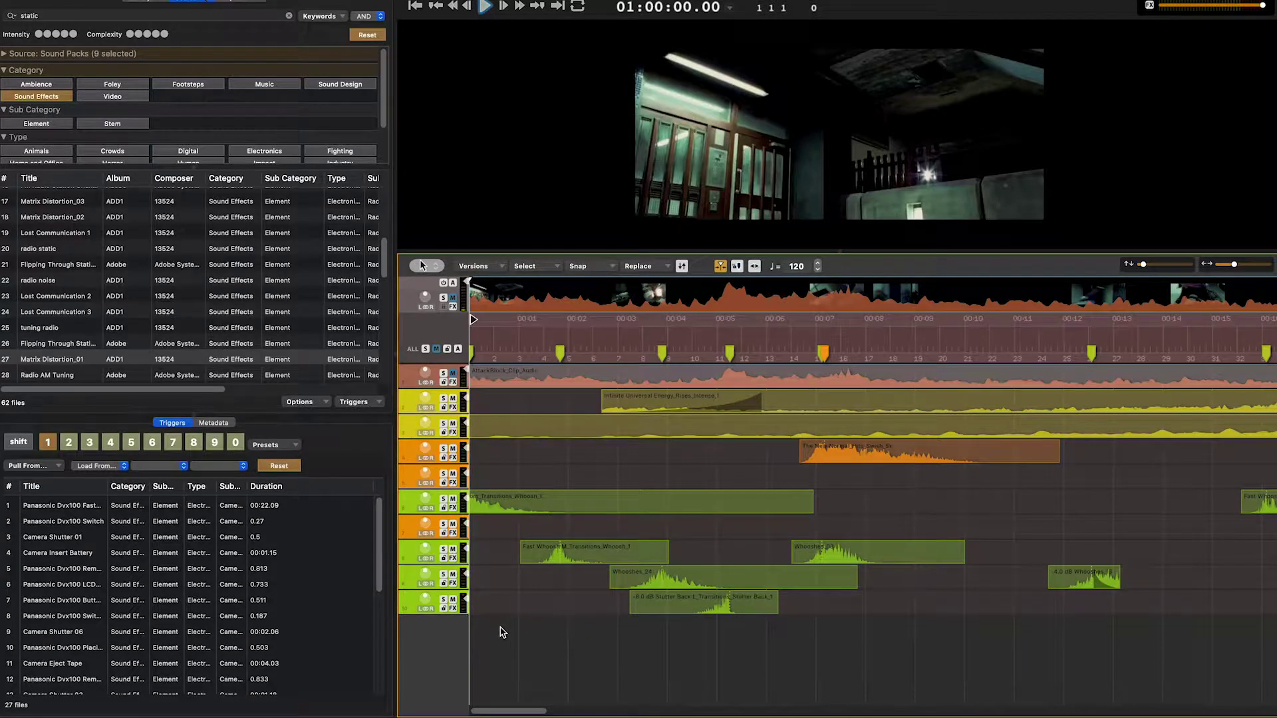
# Add a music clip at the start of the timeline and filter the music library to the Action, Horror, Sci Fi and Thriller genres
pyautogui.press('z')
pyautogui.press('space')
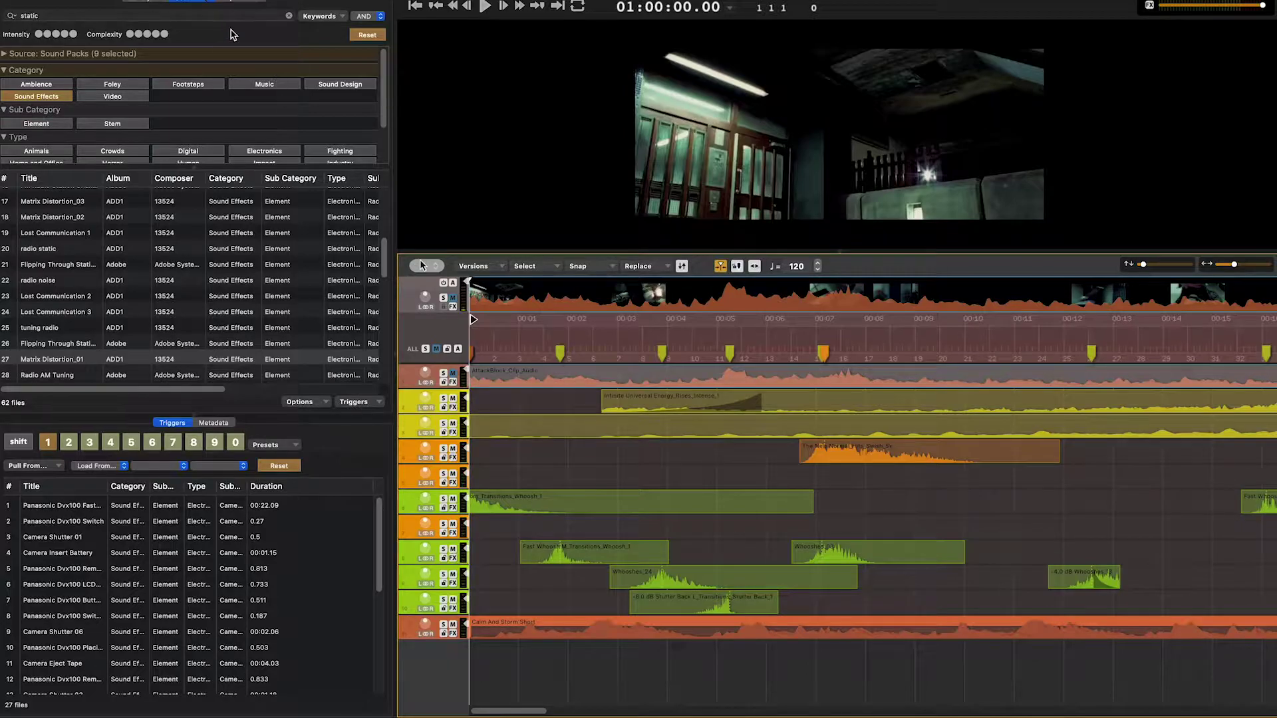
pyautogui.click(223, 2)
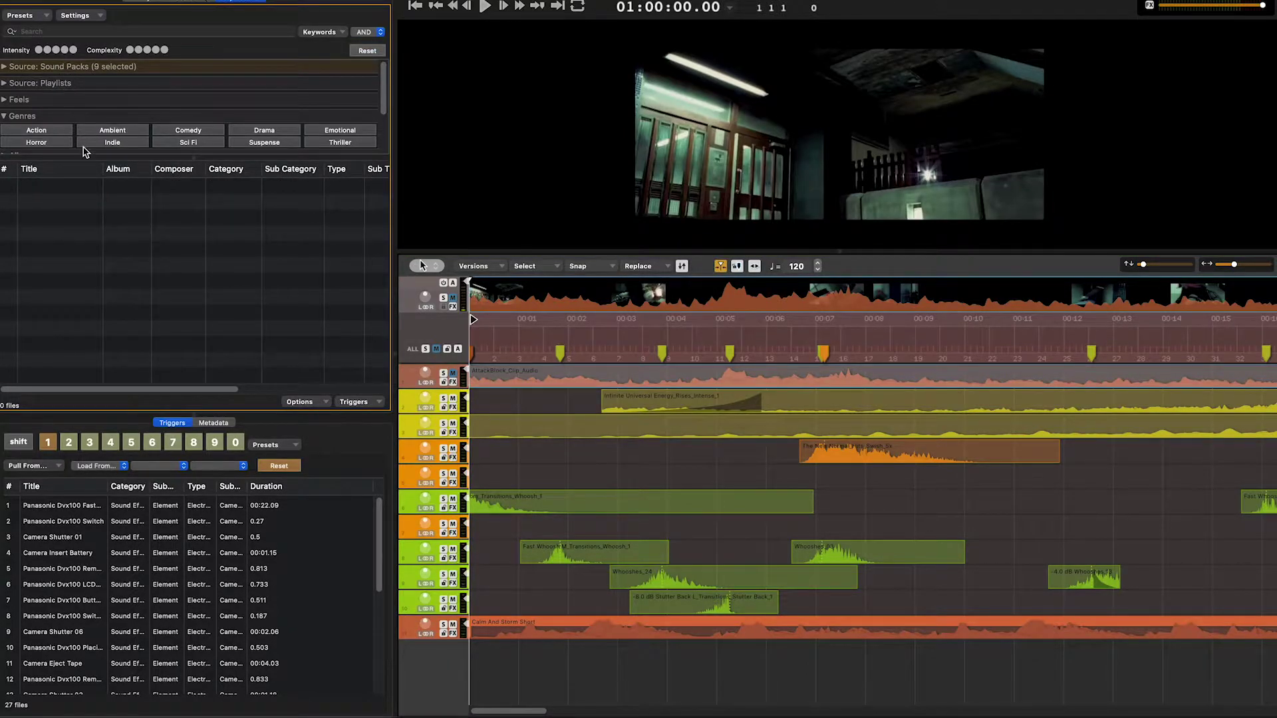
pyautogui.click(328, 145)
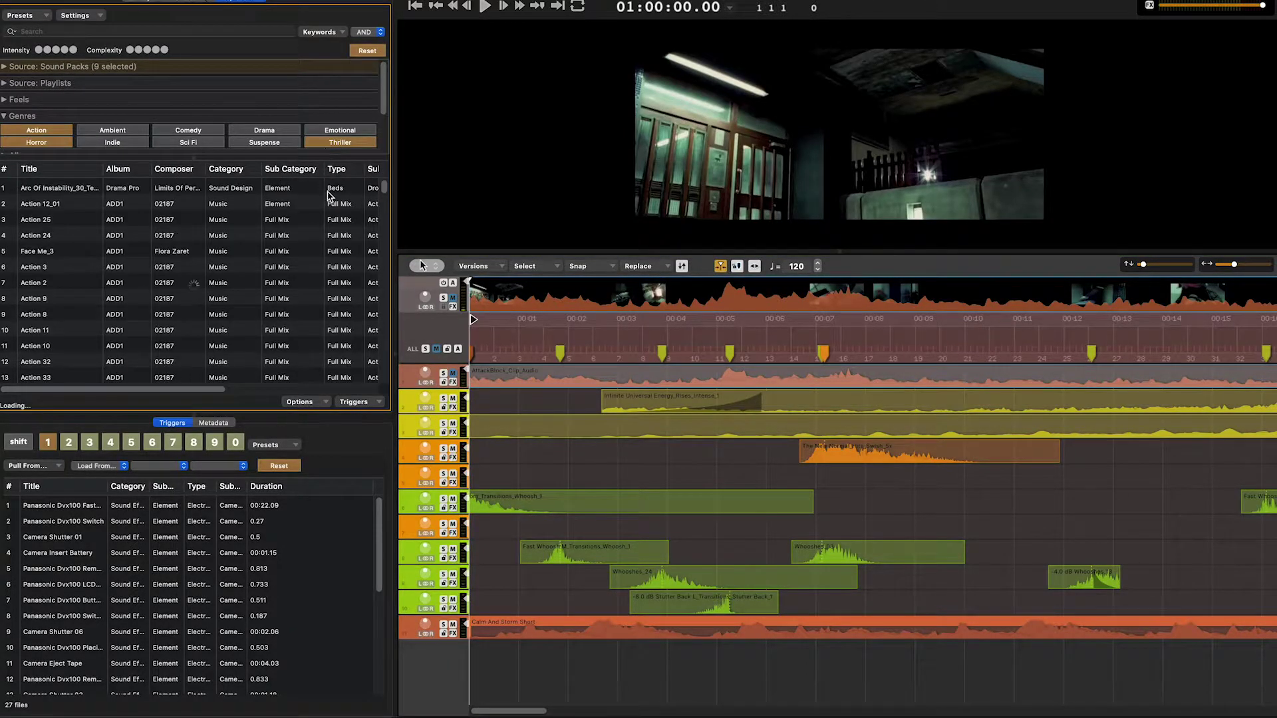
# Swap the Calm And Storm Short music clip for alternatives from the filtered genres and play the music past the end of the film clip
pyautogui.click(630, 627)
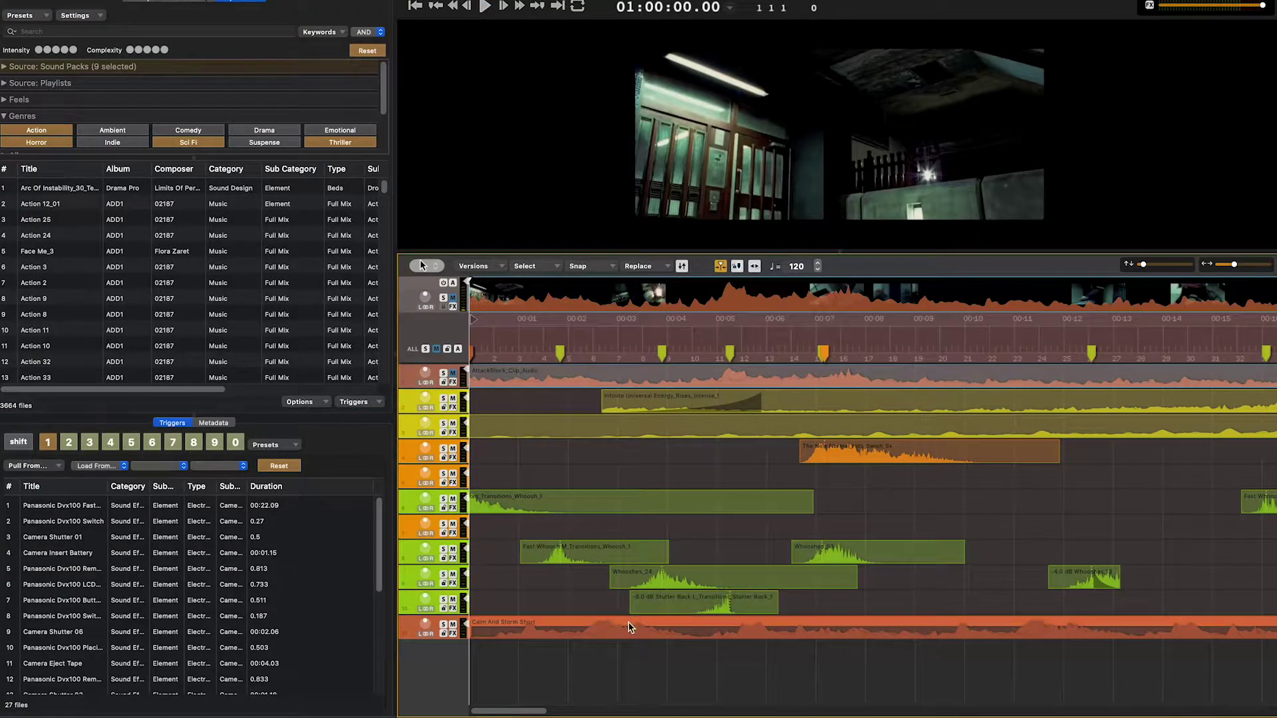
pyautogui.press('super+r')
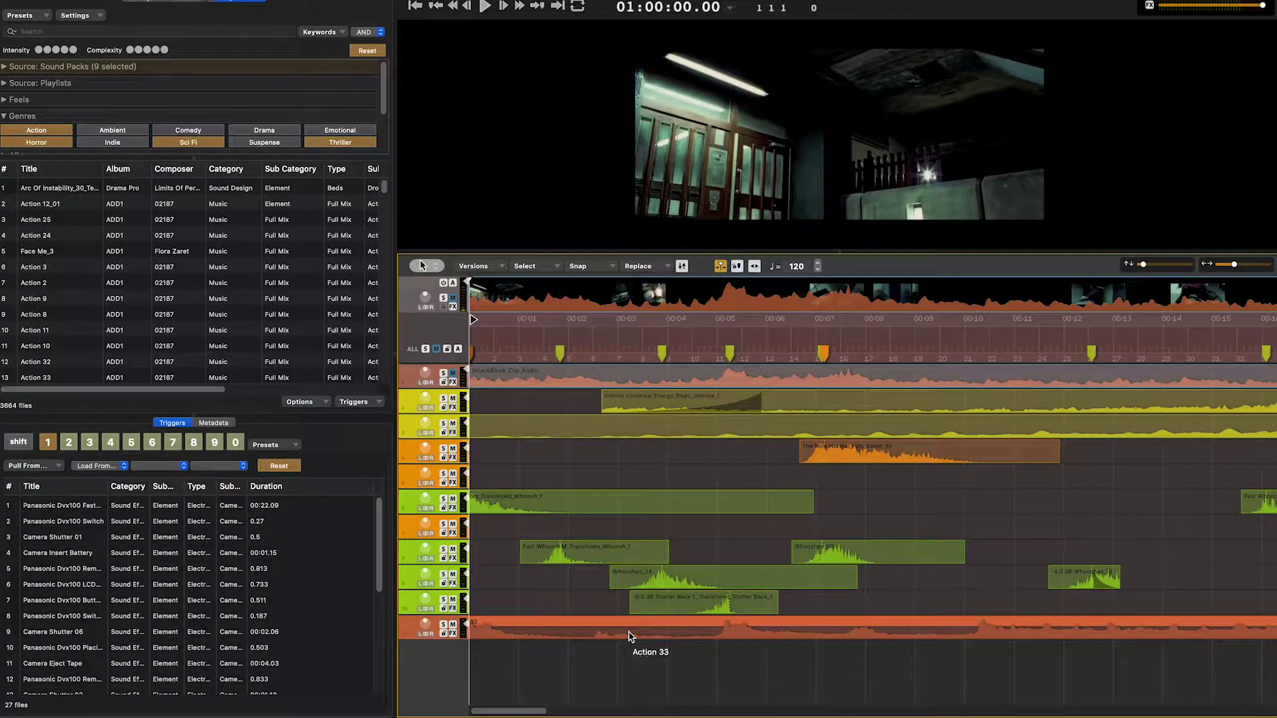
pyautogui.press('super')
pyautogui.press('space')
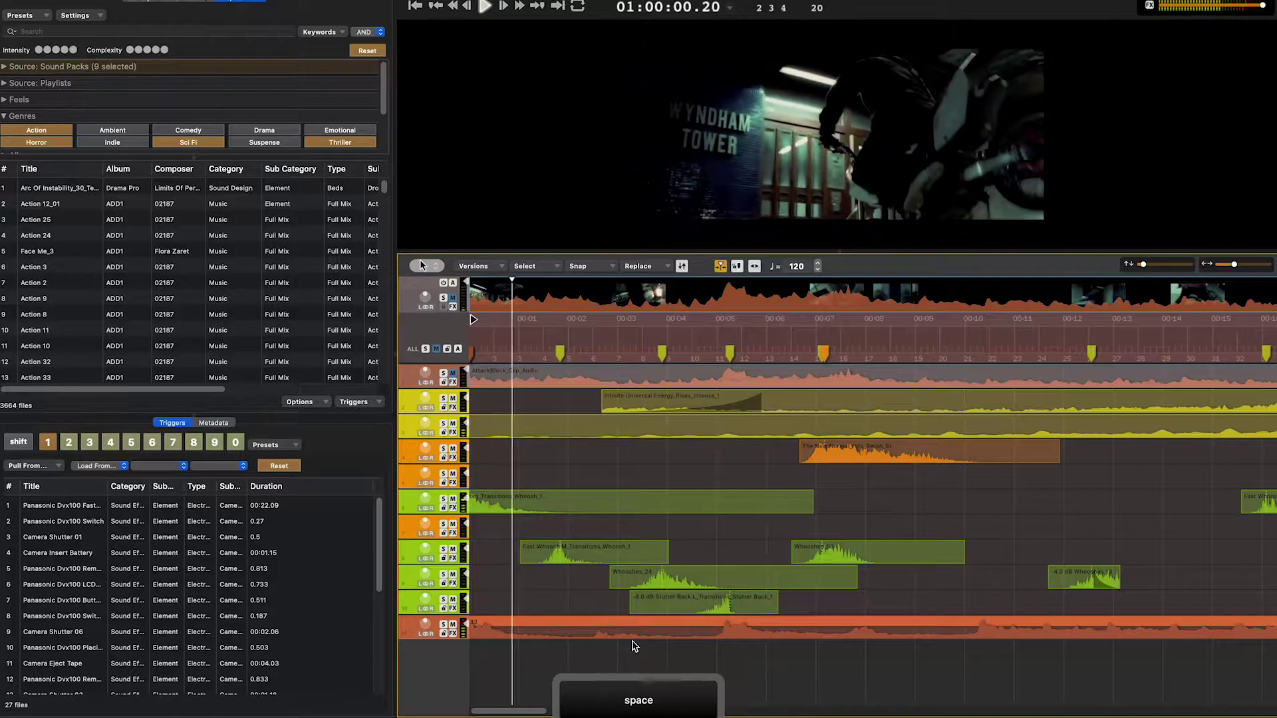
pyautogui.press('super+r')
pyautogui.press('super+r')
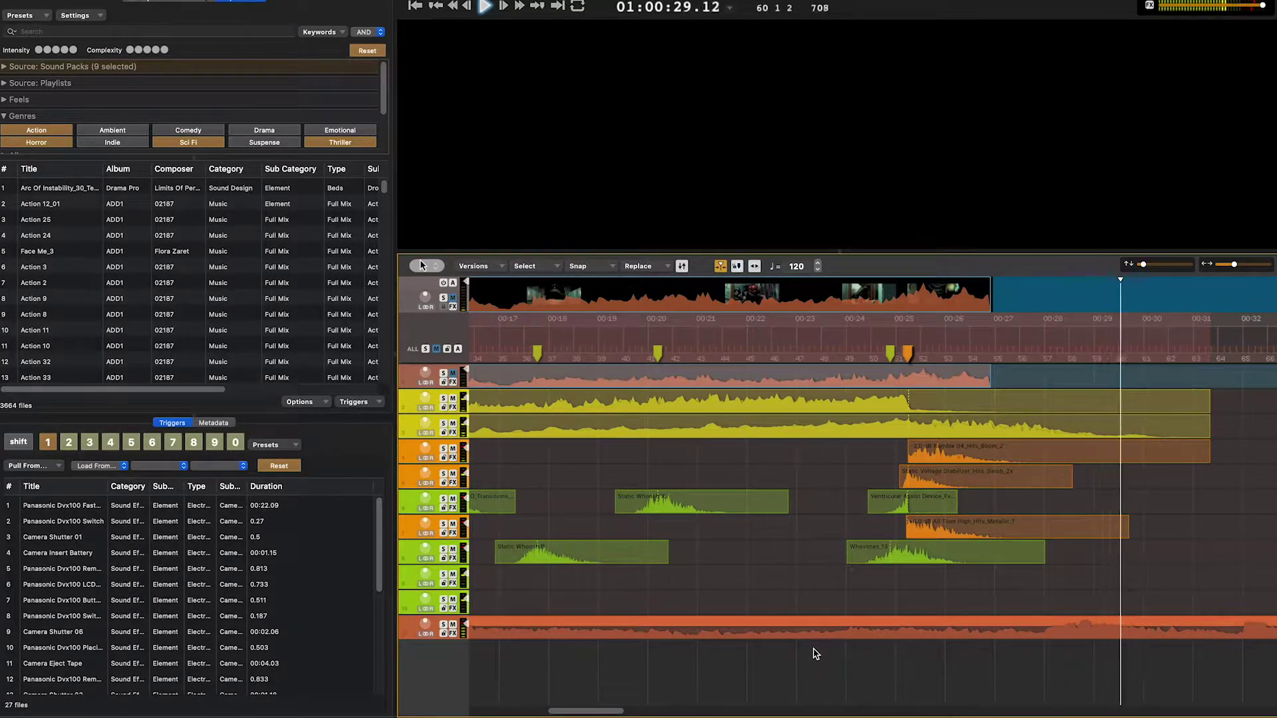
pyautogui.moveTo(616, 710); pyautogui.dragTo(663, 712)
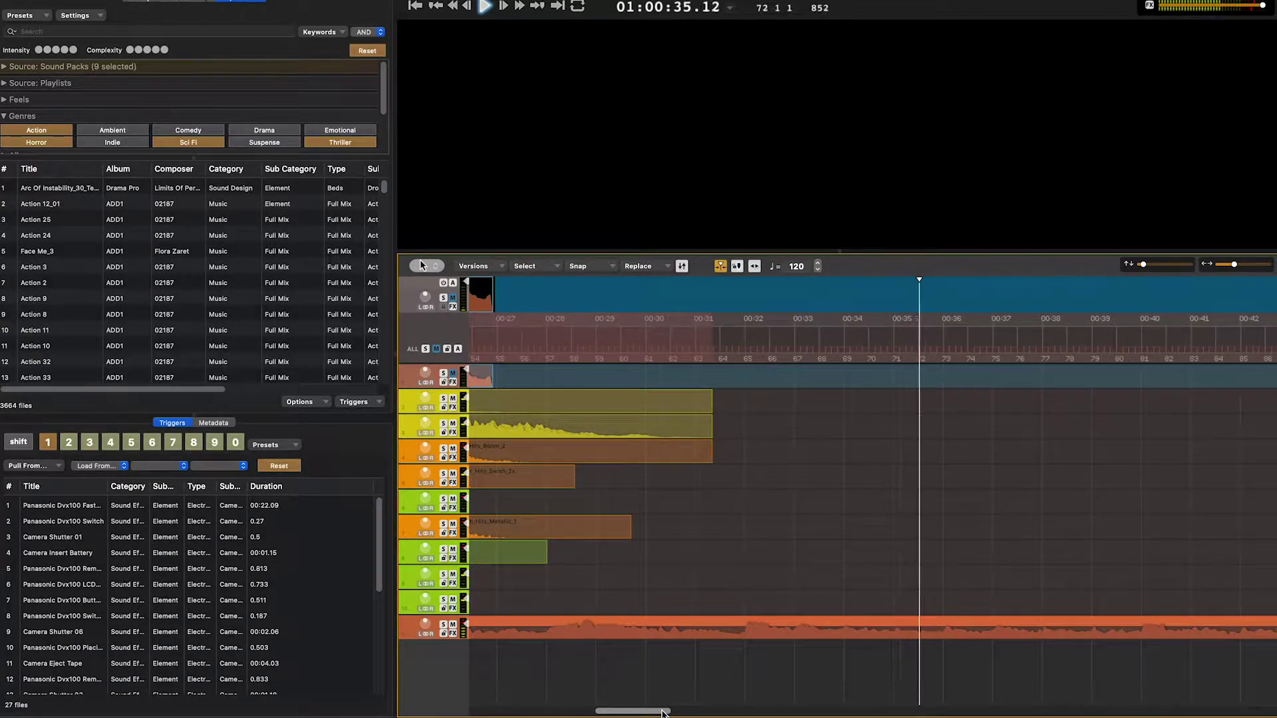
# Trim the Horror 23 music clip to end at 01:00:25.06 and shift its source range to about 00:15–00:40 in the audio editor
pyautogui.moveTo(663, 713); pyautogui.dragTo(658, 713)
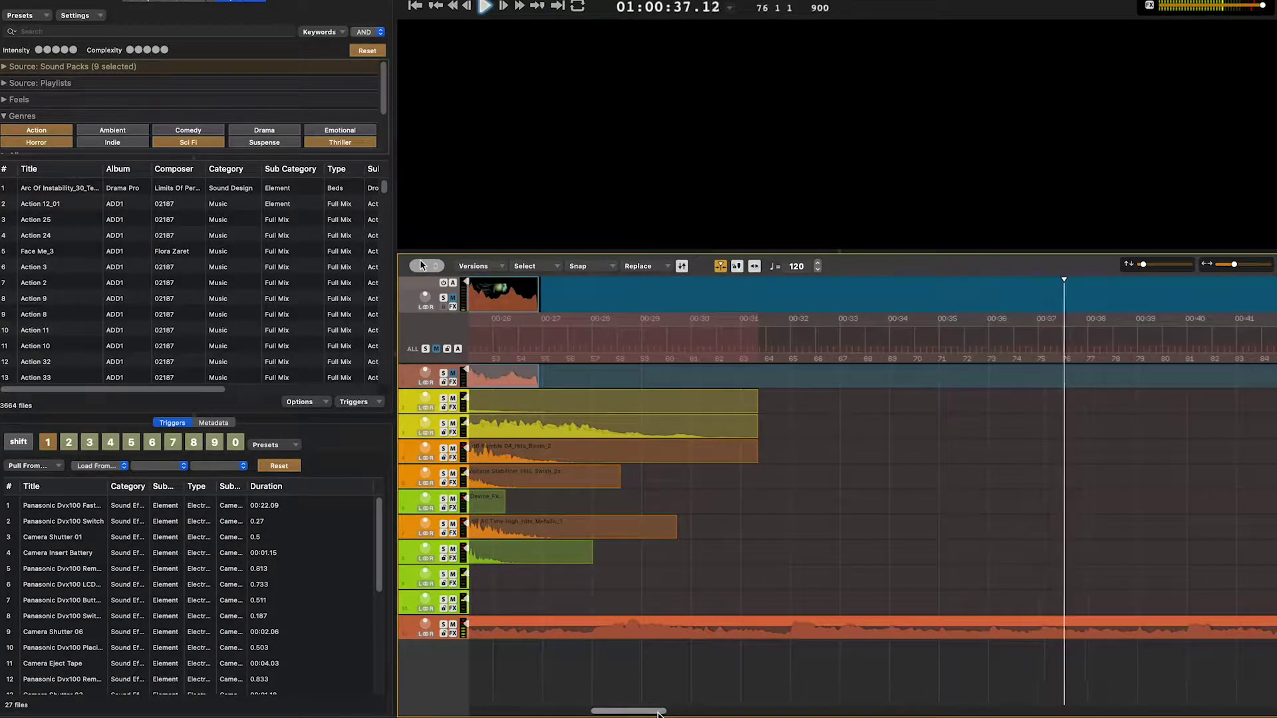
pyautogui.moveTo(669, 713); pyautogui.dragTo(643, 713)
pyautogui.click(768, 618)
pyautogui.press('super+e')
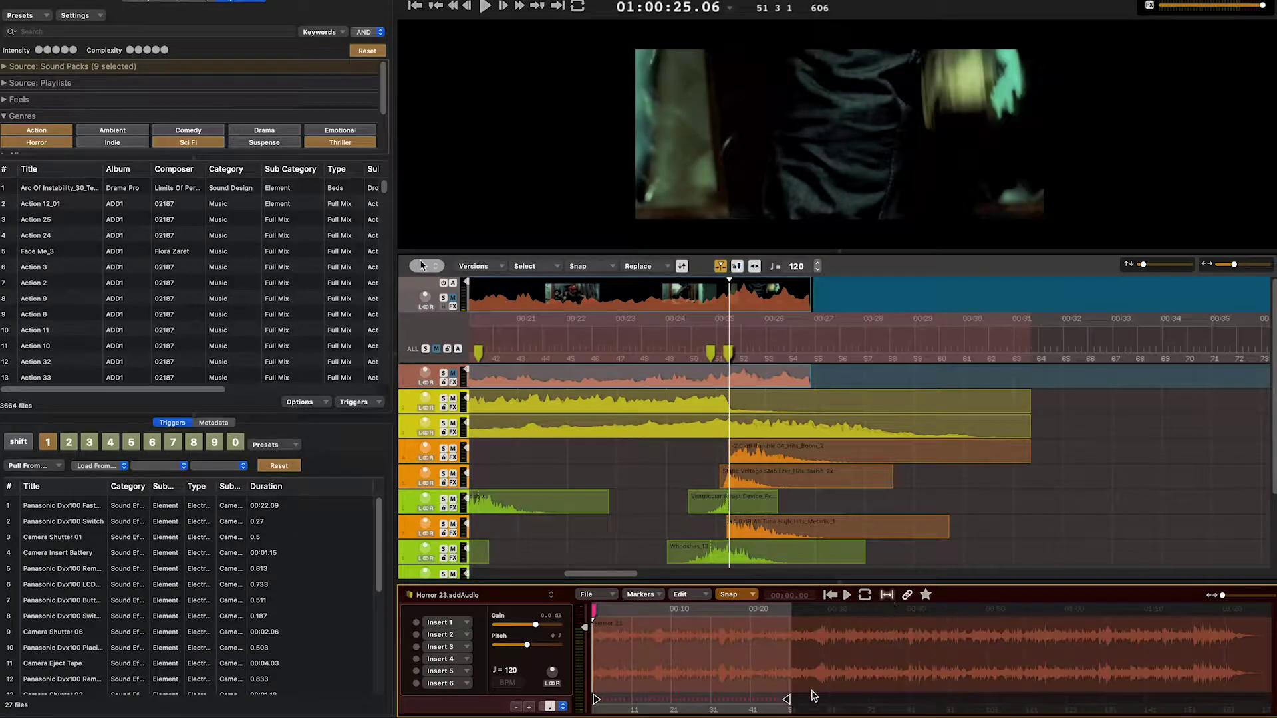
pyautogui.moveTo(790, 702); pyautogui.dragTo(916, 704)
# Play the sequence with the shifted music past the end of the film clip, close the audio editor and save the project
pyautogui.press('Return')
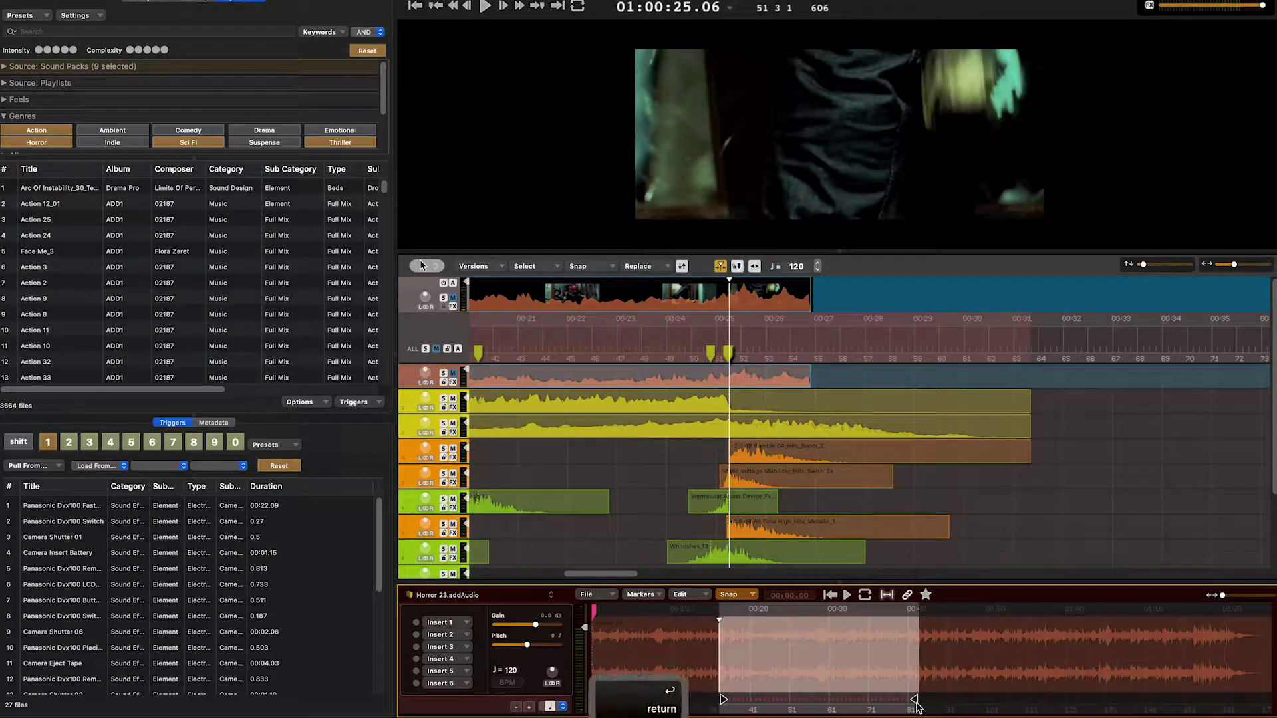
pyautogui.press('Return')
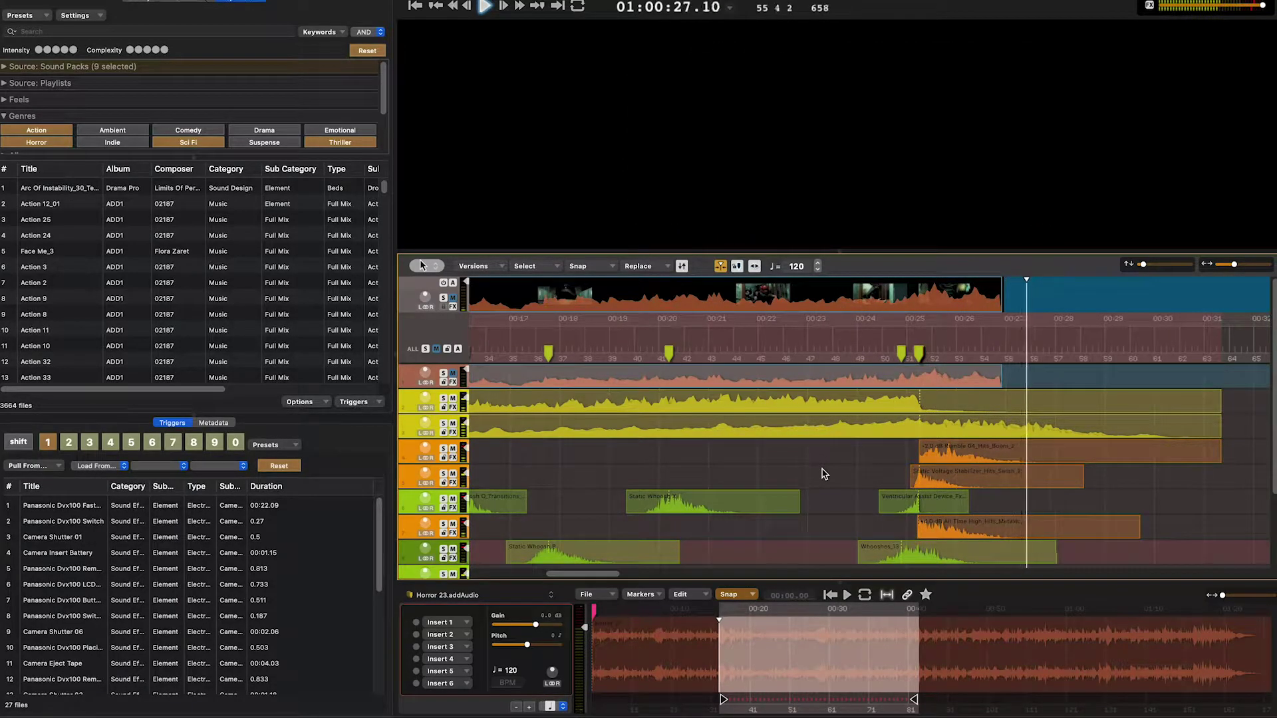
pyautogui.press('space')
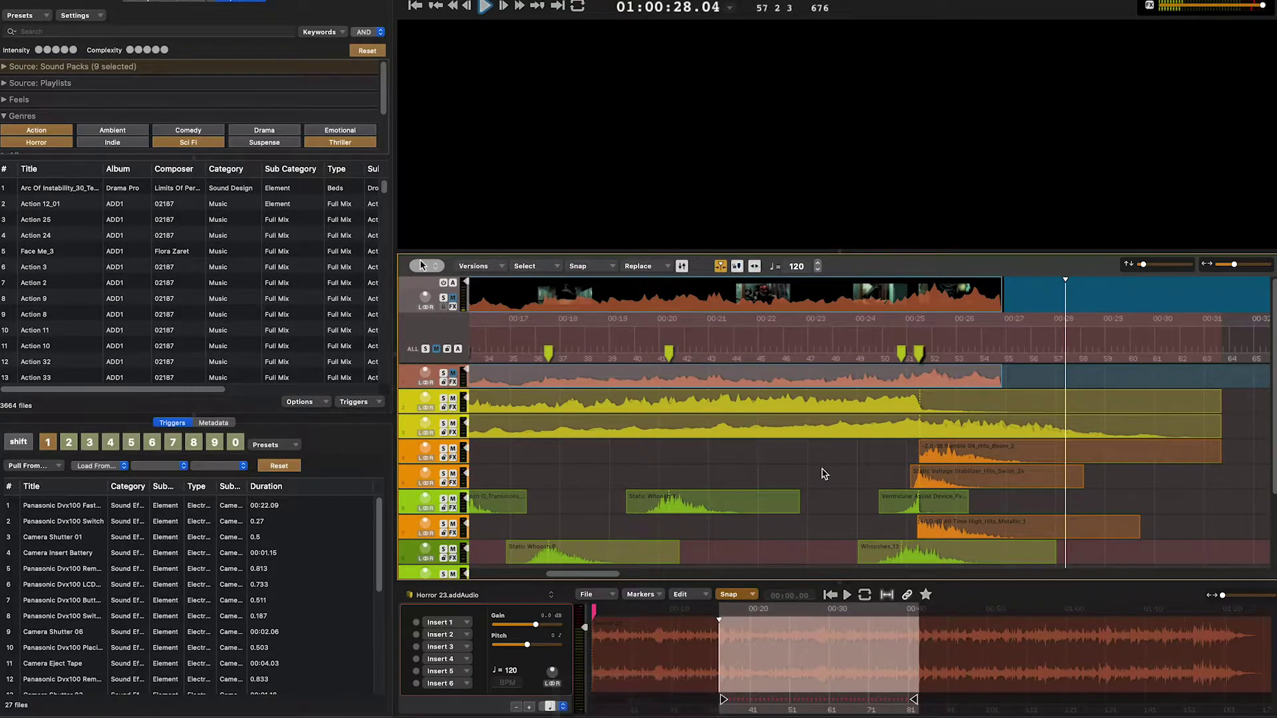
pyautogui.press('super+3')
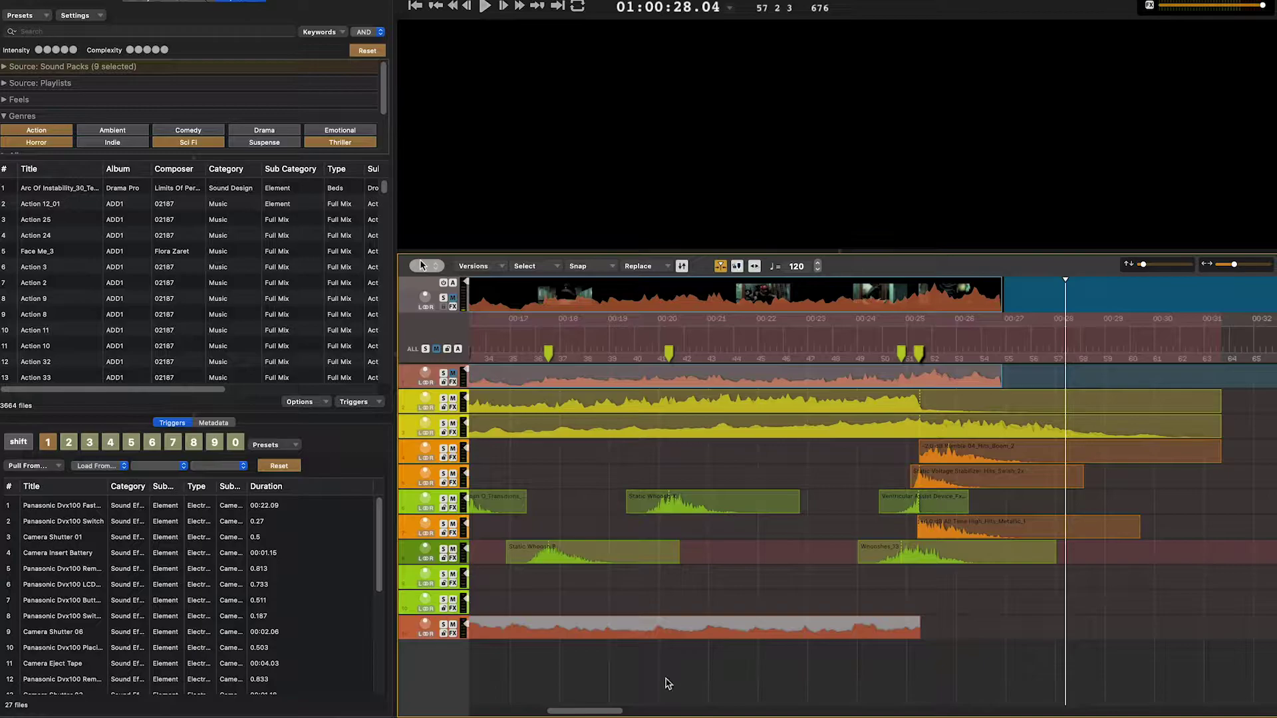
pyautogui.moveTo(610, 713); pyautogui.dragTo(432, 694)
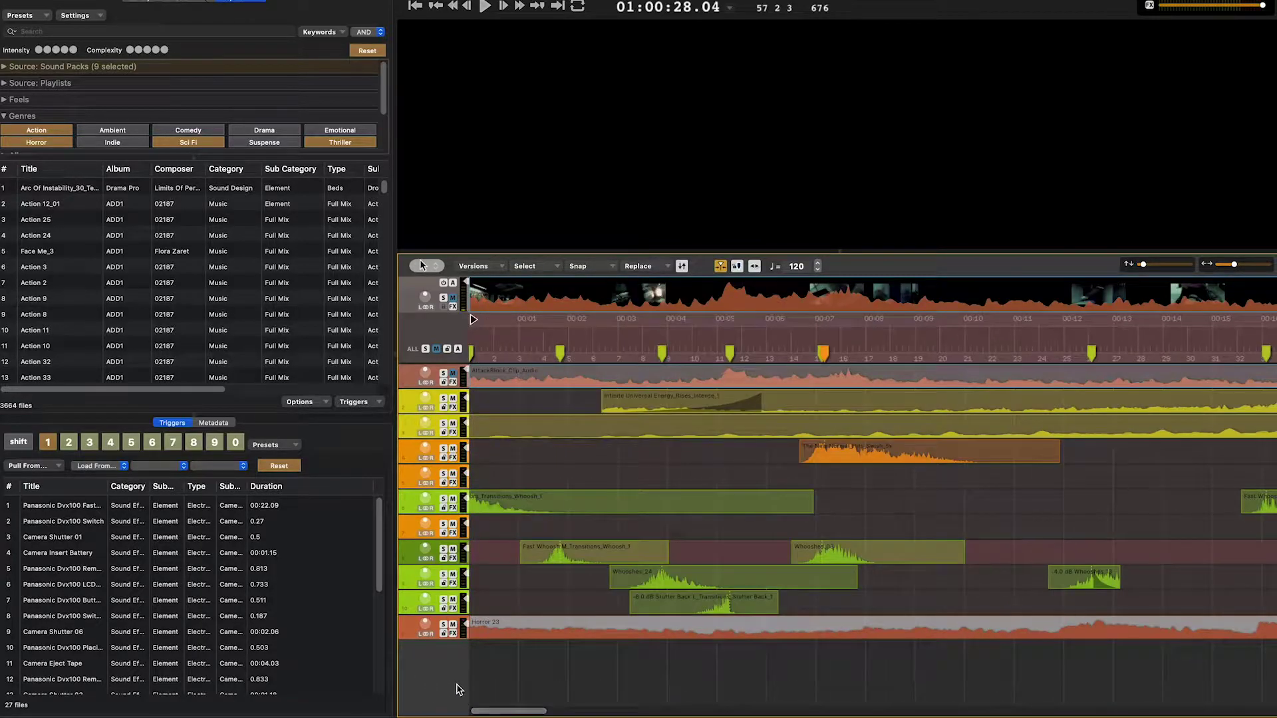
pyautogui.press('super+s')
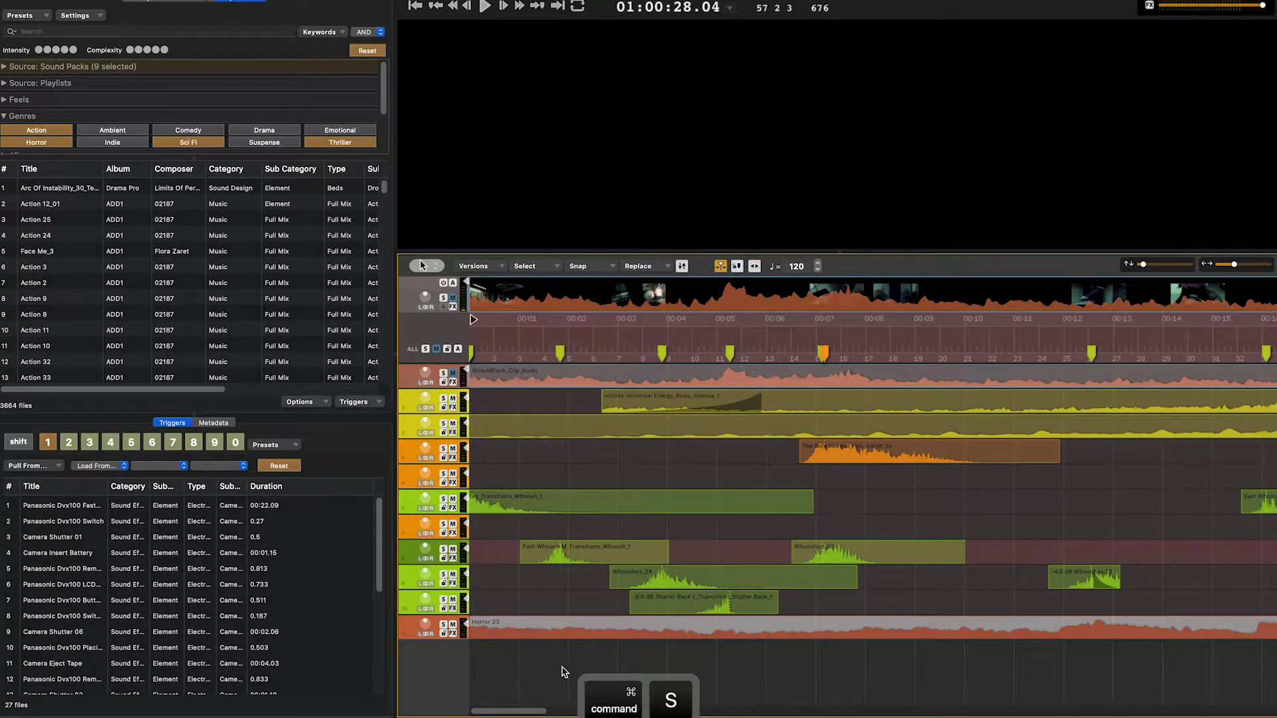
# Return to the start of the timeline and filter the sound library to Footsteps, Element, Concrete and Sneaker 1
pyautogui.press('Return')
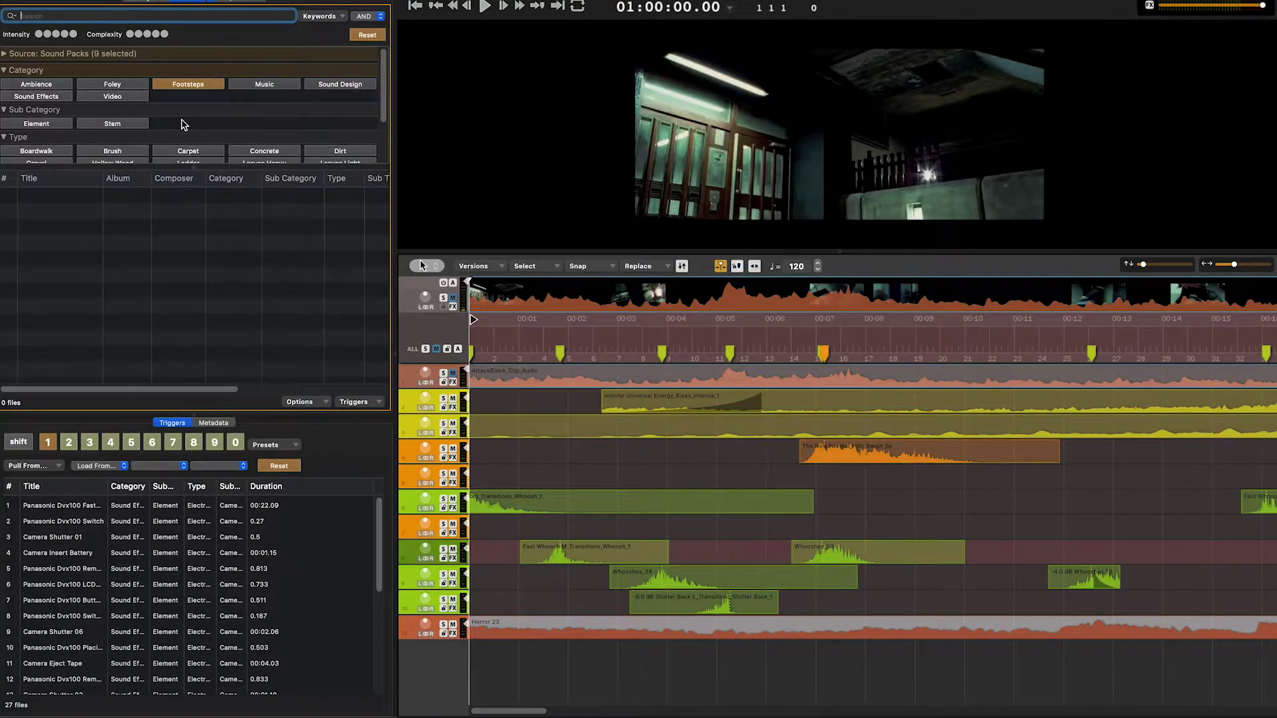
pyautogui.scroll(-1, 183, 125)
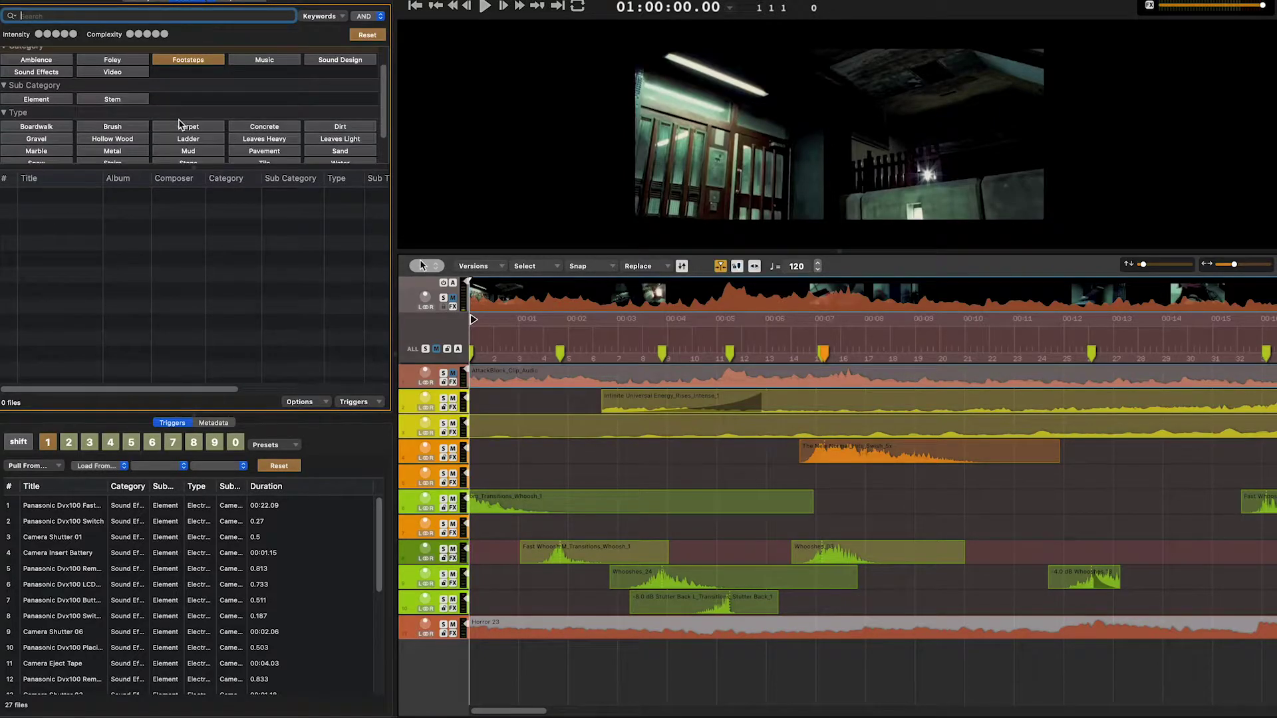
pyautogui.click(40, 101)
pyautogui.scroll(-2, 287, 140)
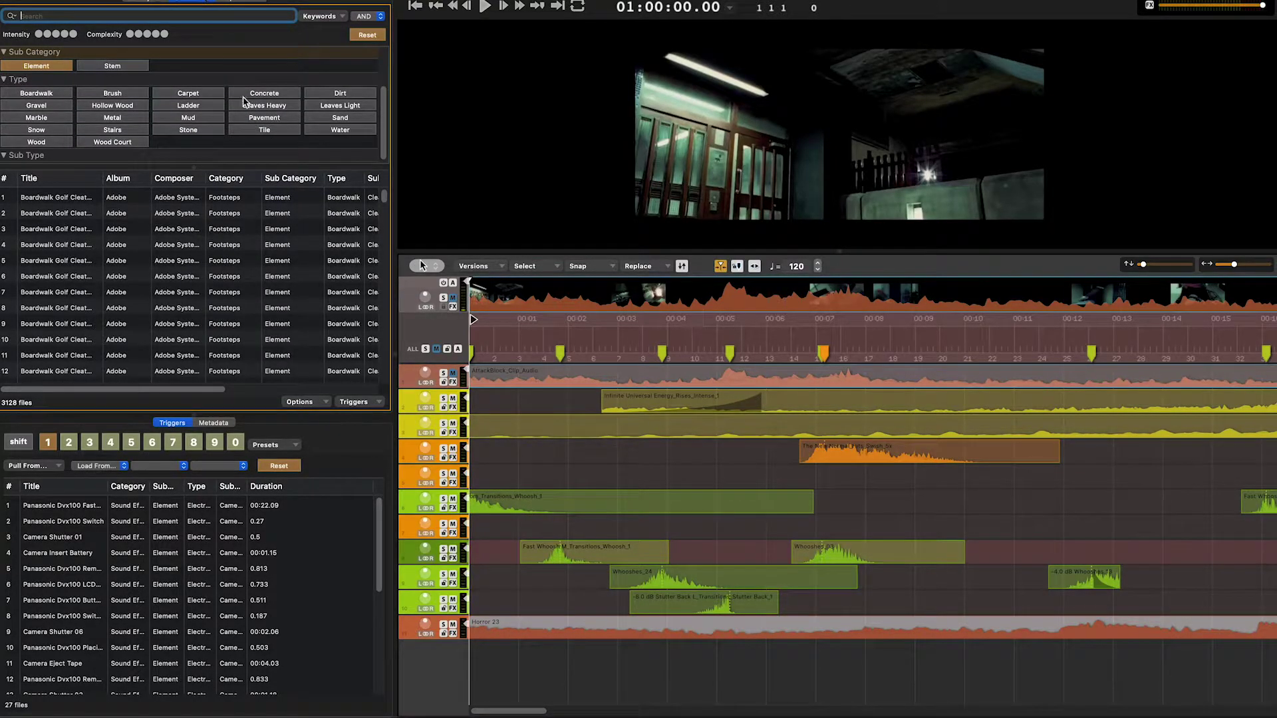
pyautogui.click(245, 95)
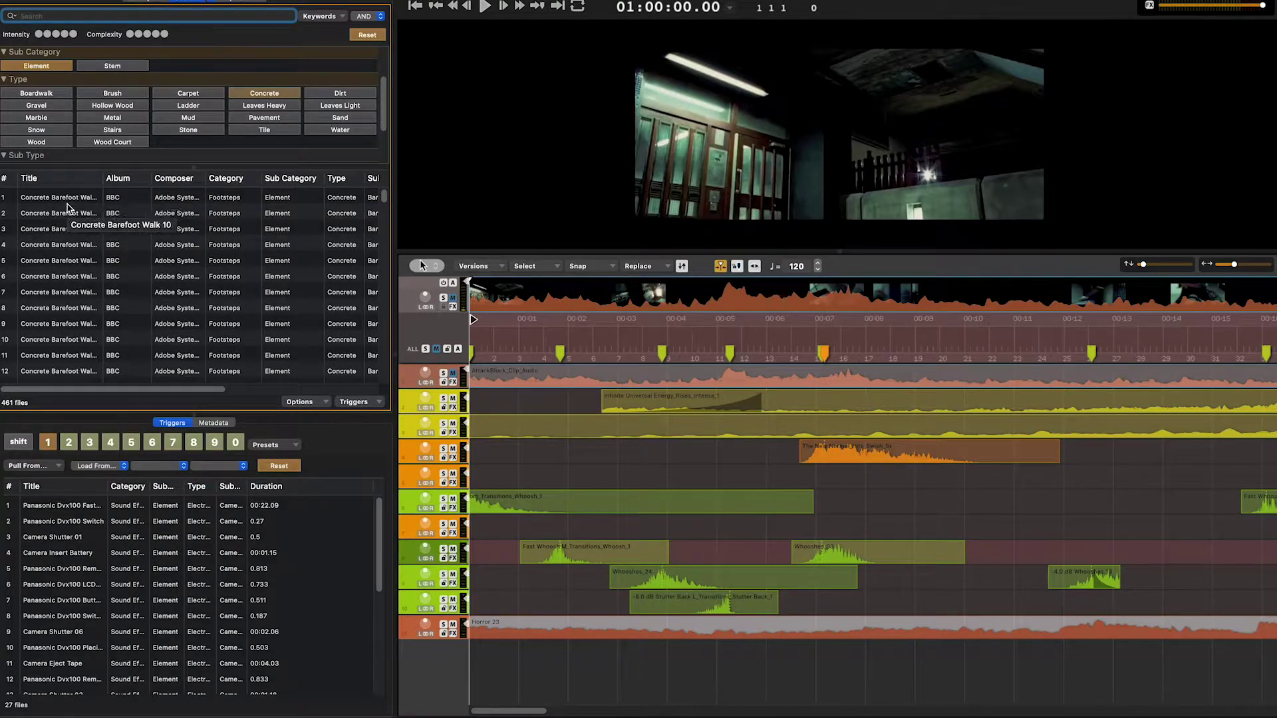
pyautogui.scroll(-6, 101, 276)
pyautogui.scroll(-3, 86, 154)
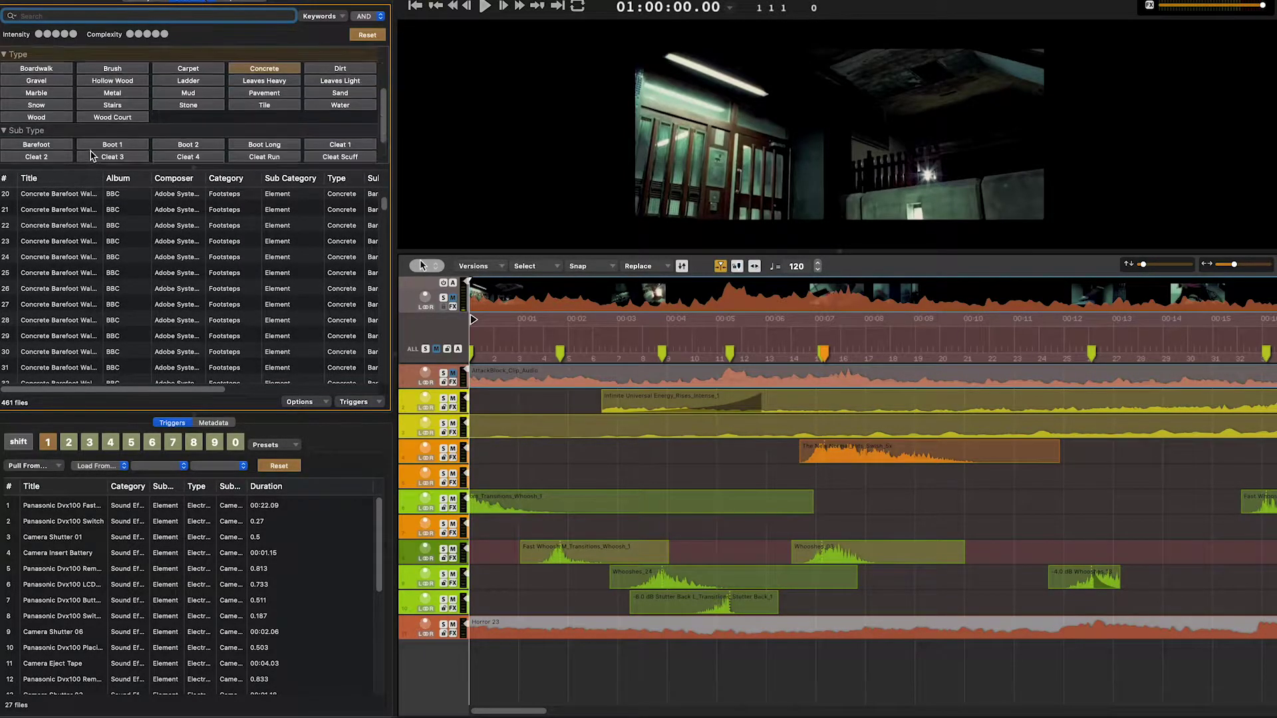
pyautogui.scroll(-1, 118, 146)
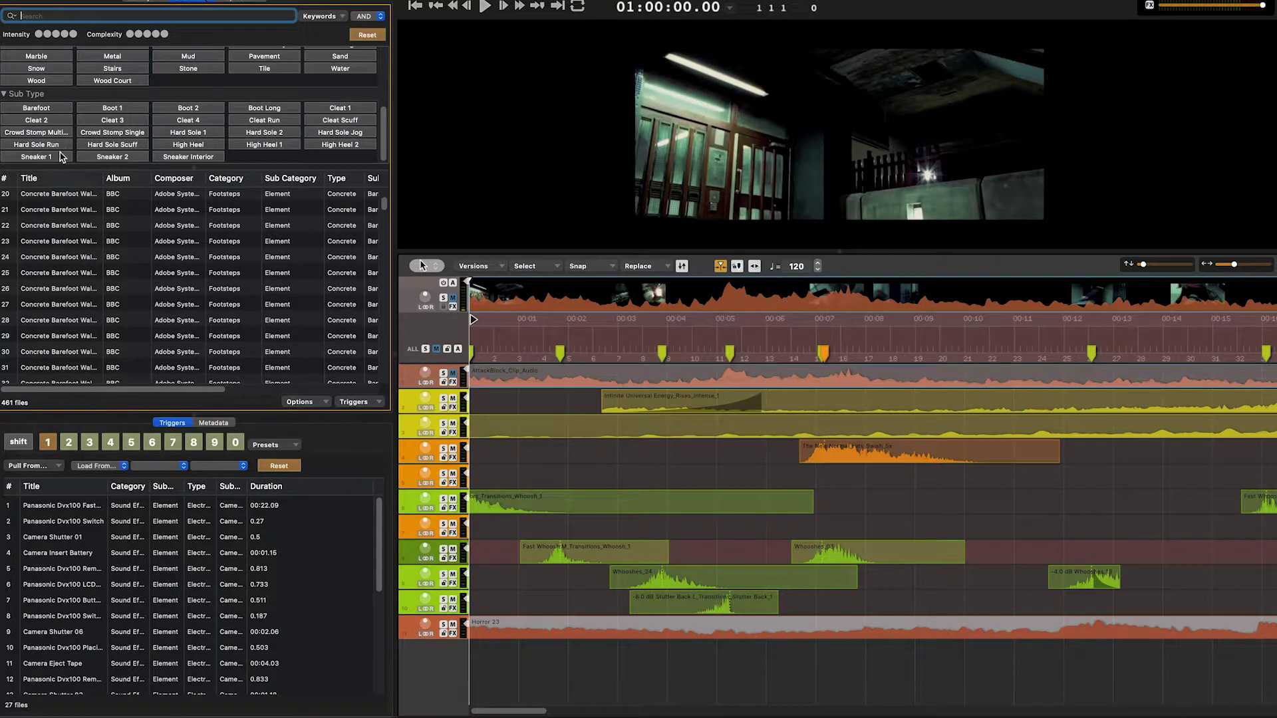
pyautogui.click(62, 156)
# Audition several of the Concrete Sneaker Walk footstep sounds in the filtered results
pyautogui.click(91, 196)
pyautogui.press('space')
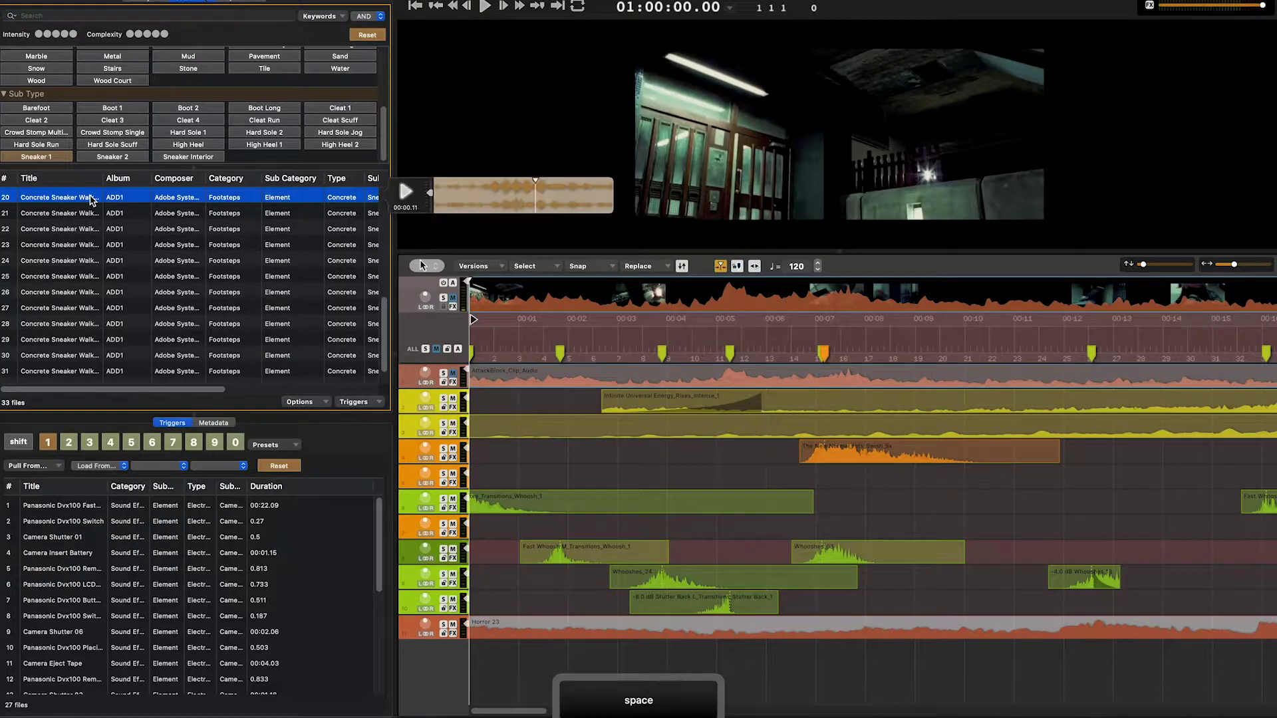
pyautogui.click(93, 213)
pyautogui.press('space')
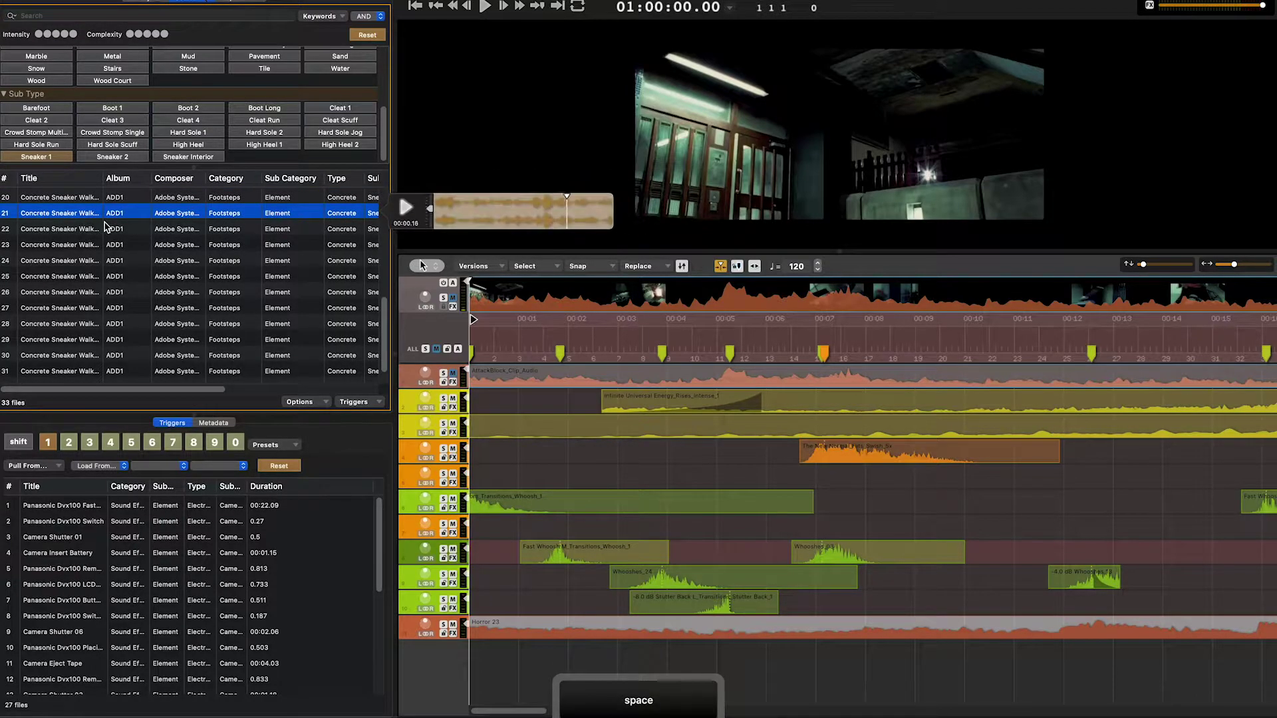
pyautogui.click(71, 231)
pyautogui.press('space')
pyautogui.click(73, 245)
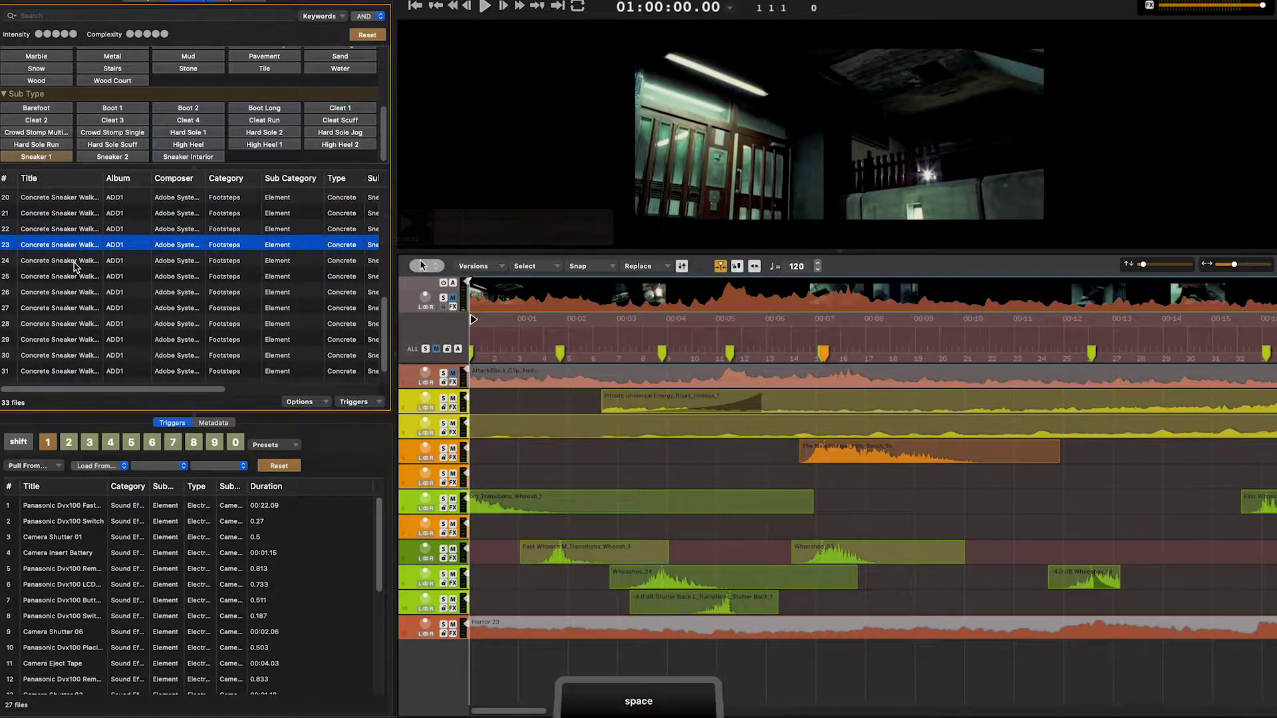
pyautogui.press('space')
pyautogui.click(78, 263)
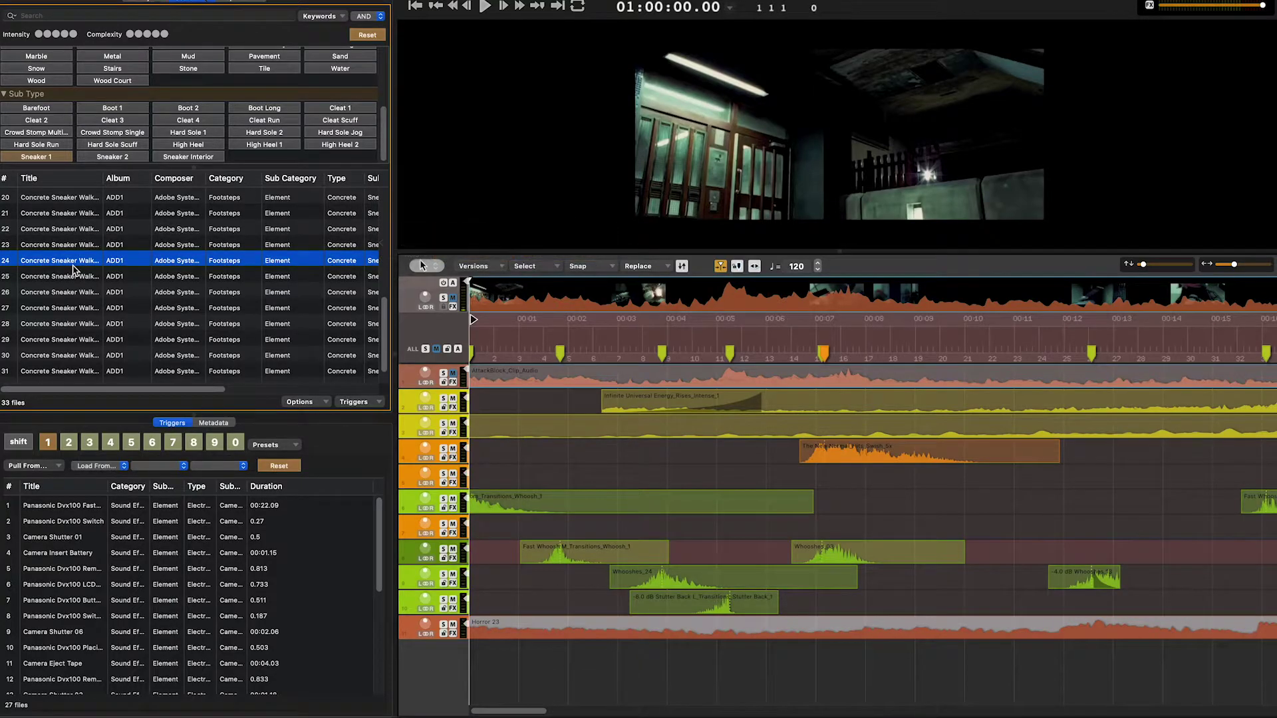
pyautogui.press('space')
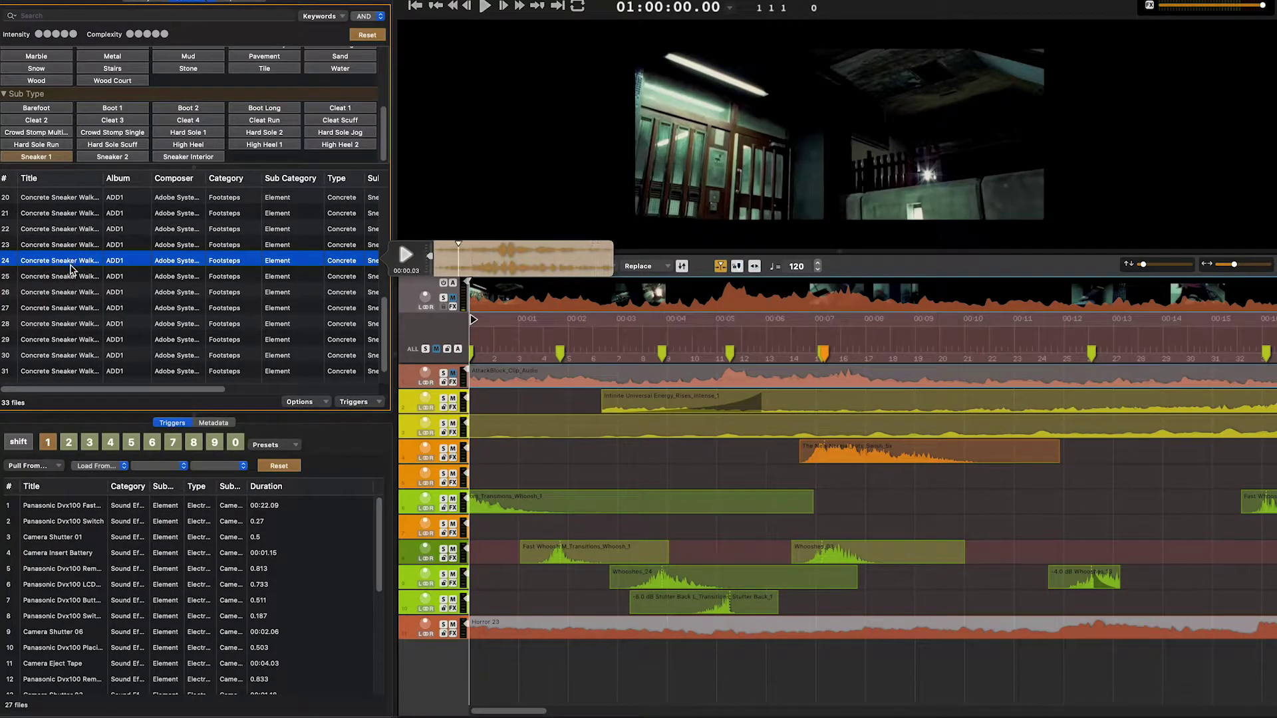
pyautogui.press('space')
# Assign the Footsteps/Concrete/Sneaker 1 sounds to trigger 1
pyautogui.rightClick(71, 265)
pyautogui.moveTo(144, 279)
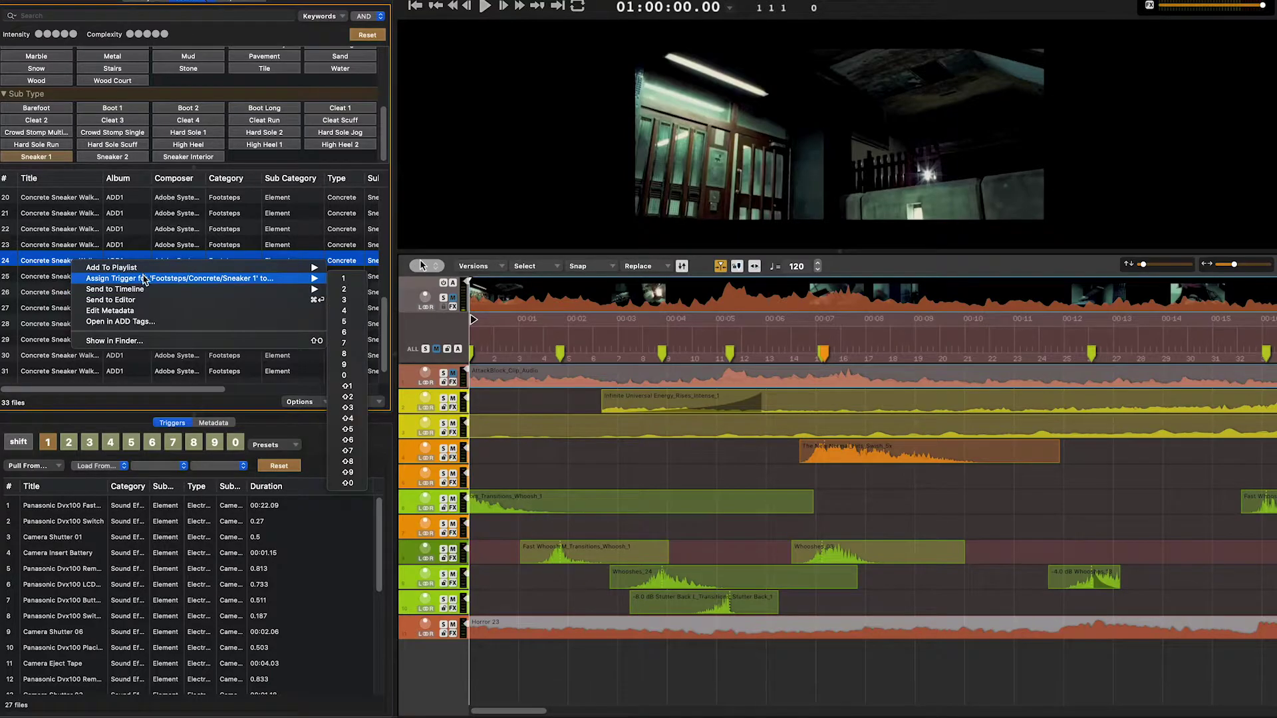
pyautogui.click(354, 279)
pyautogui.click(585, 592)
# Play the film clip from the start at 1/3 speed and fire trigger 1 on the footsteps from about 01:00:02 to 01:00:24
pyautogui.press('Return')
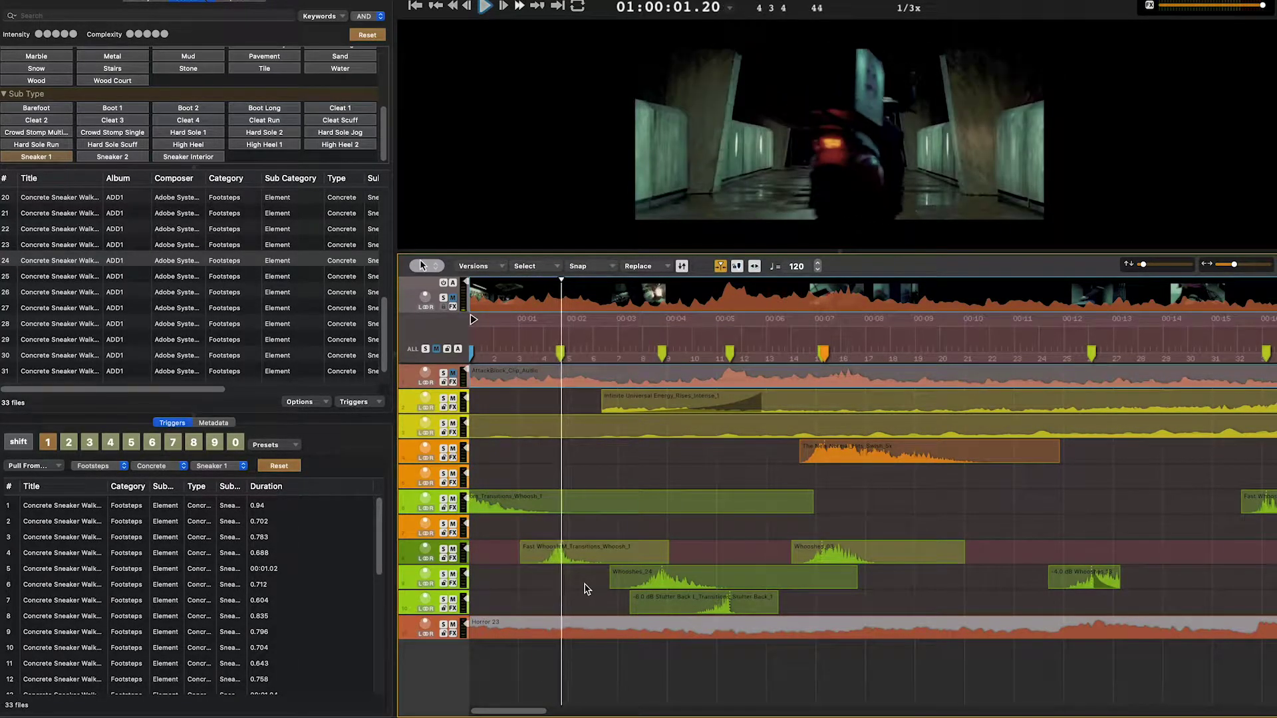
pyautogui.press('1')
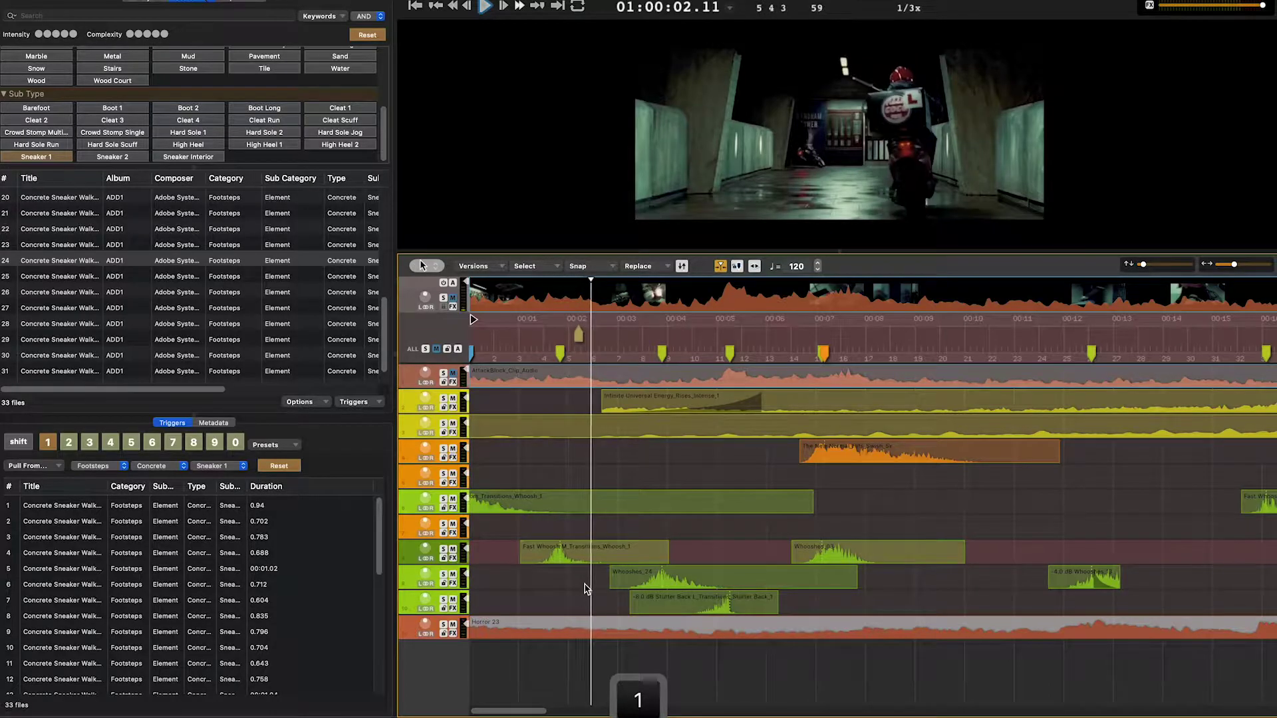
pyautogui.press('1')
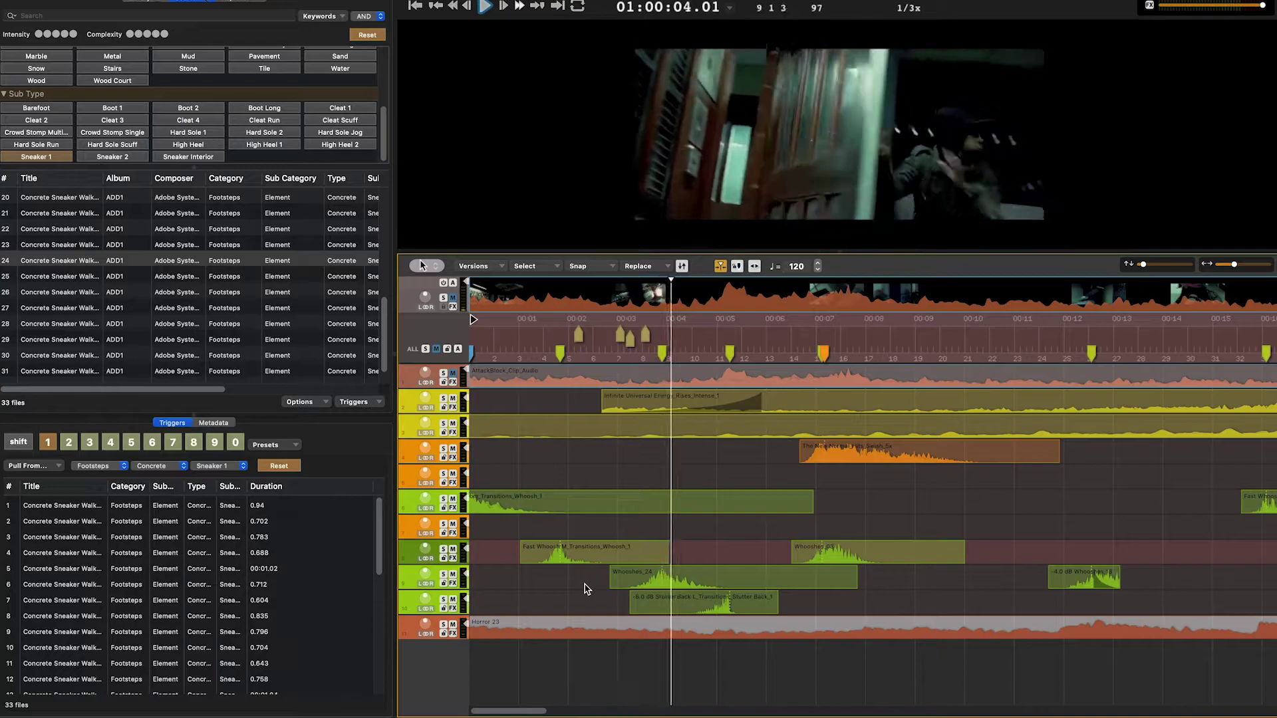
pyautogui.press('1')
pyautogui.press('1')
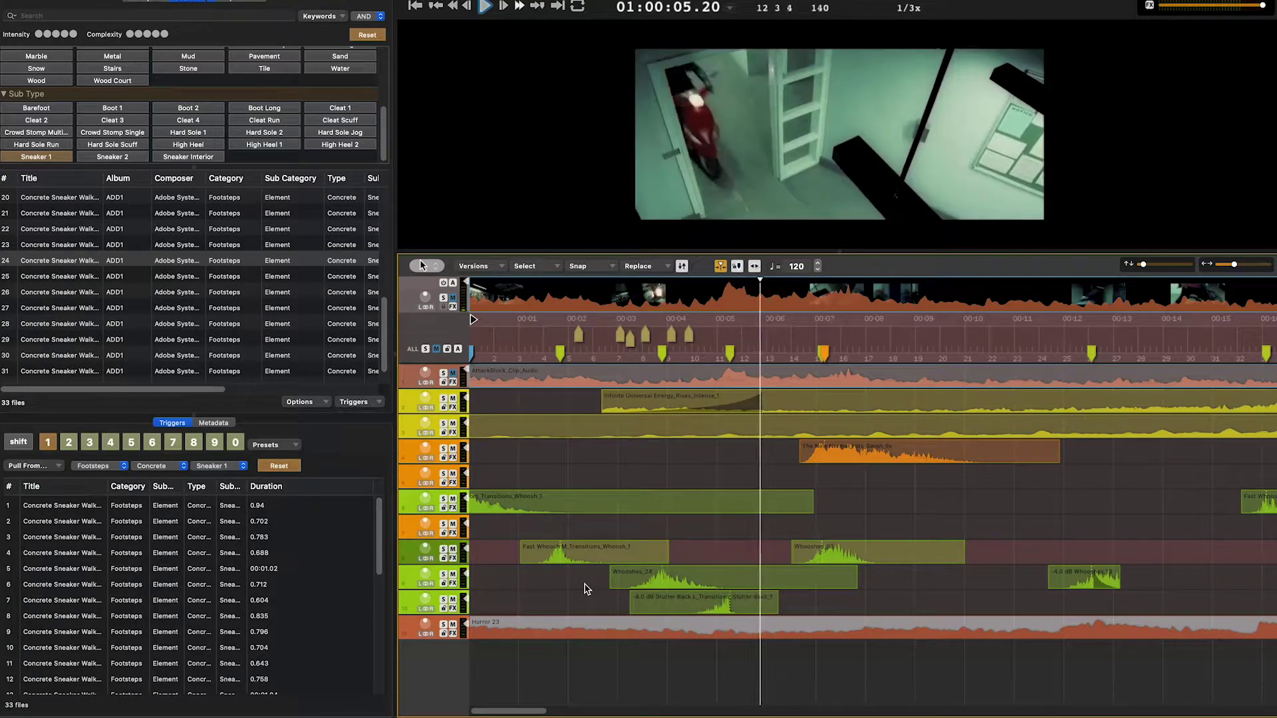
pyautogui.press('1')
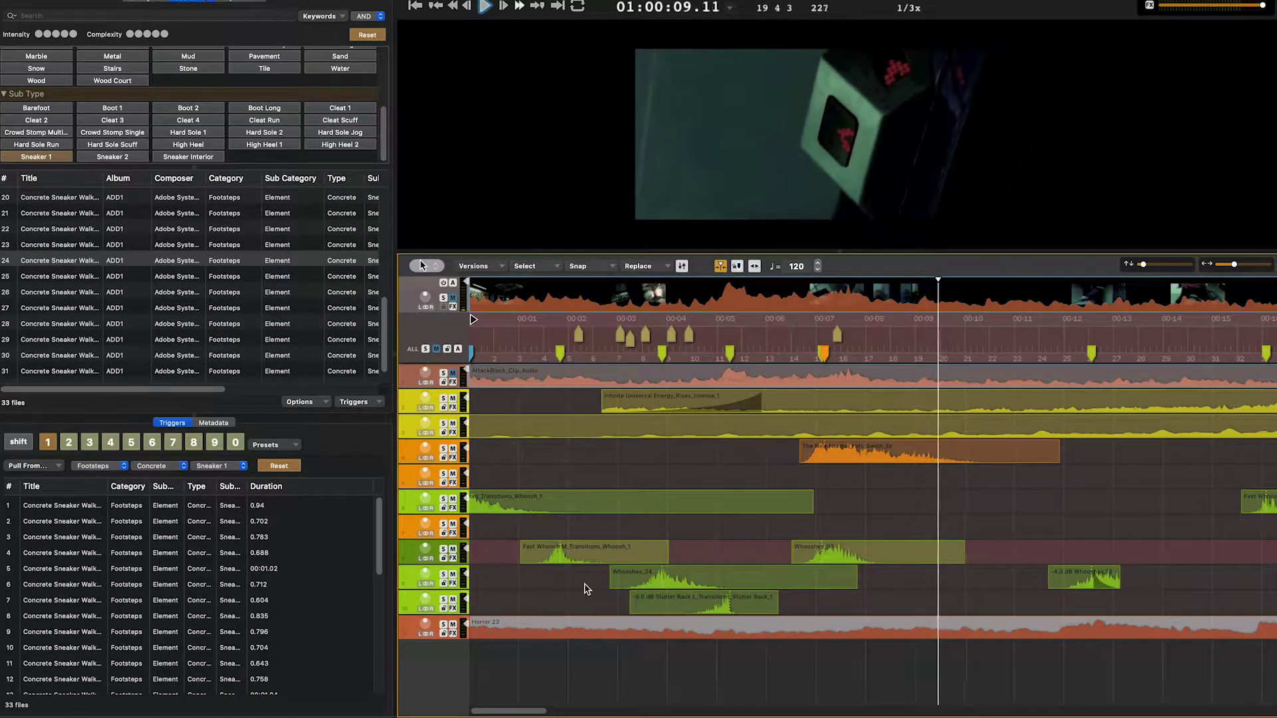
pyautogui.press('1')
pyautogui.press('1')
pyautogui.press('1')
pyautogui.press('1')
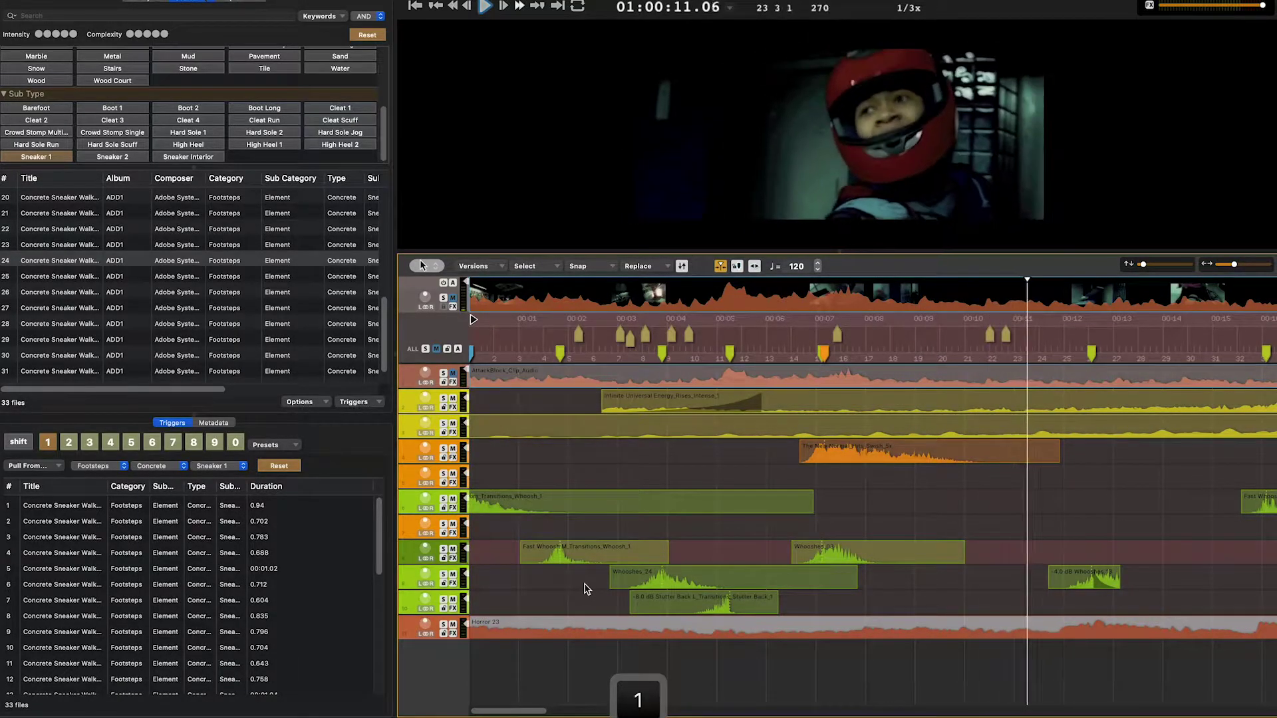
pyautogui.press('1')
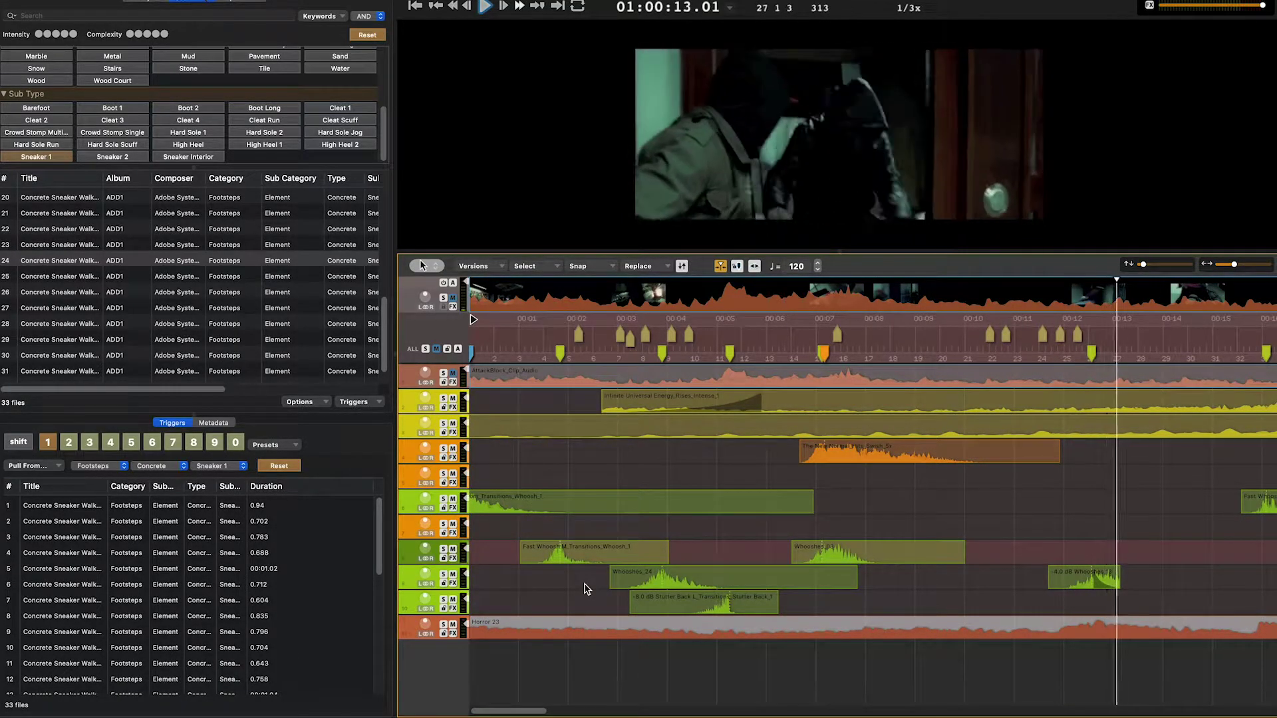
pyautogui.press('1')
pyautogui.press('1')
pyautogui.press('1')
pyautogui.press('1')
pyautogui.press('1')
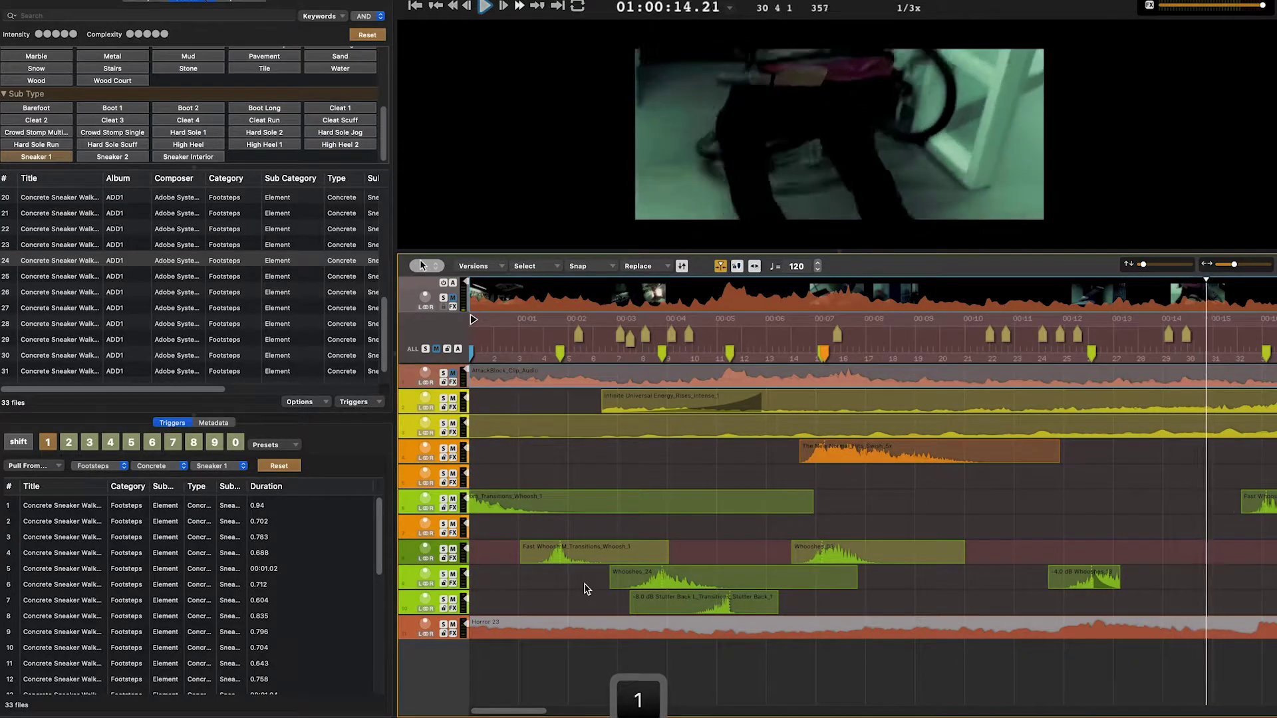
pyautogui.press('1')
pyautogui.press('1')
pyautogui.press('1')
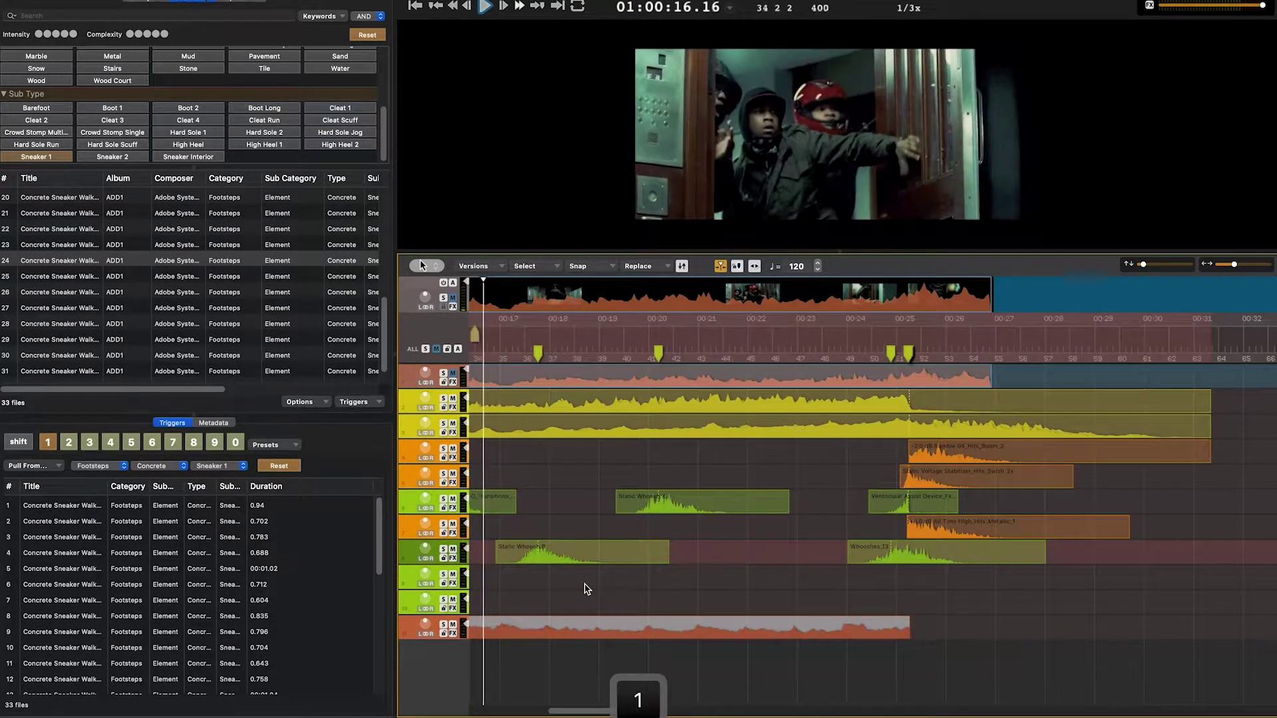
pyautogui.press('1')
pyautogui.press('1')
pyautogui.press('1')
pyautogui.press('1')
pyautogui.press('1')
pyautogui.press('1')
pyautogui.press('1')
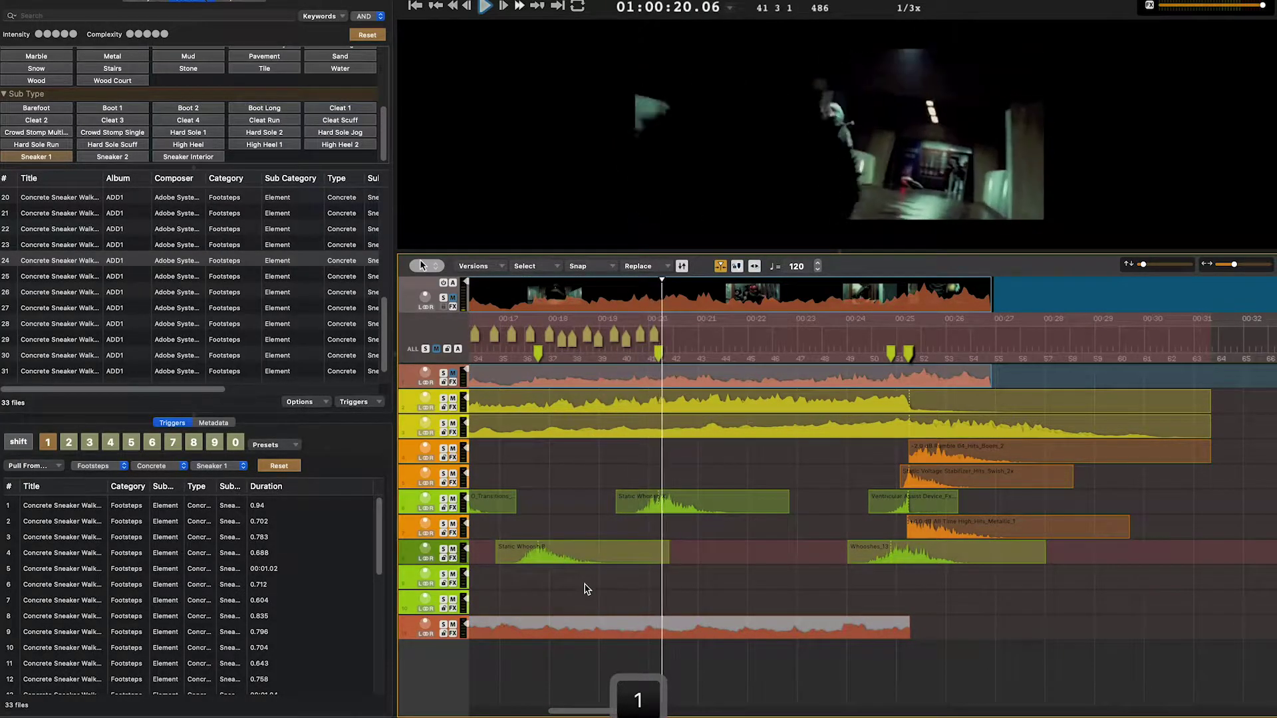
pyautogui.press('1')
pyautogui.press('1')
pyautogui.press('1')
pyautogui.press('1')
pyautogui.press('1')
pyautogui.press('1')
pyautogui.press('1')
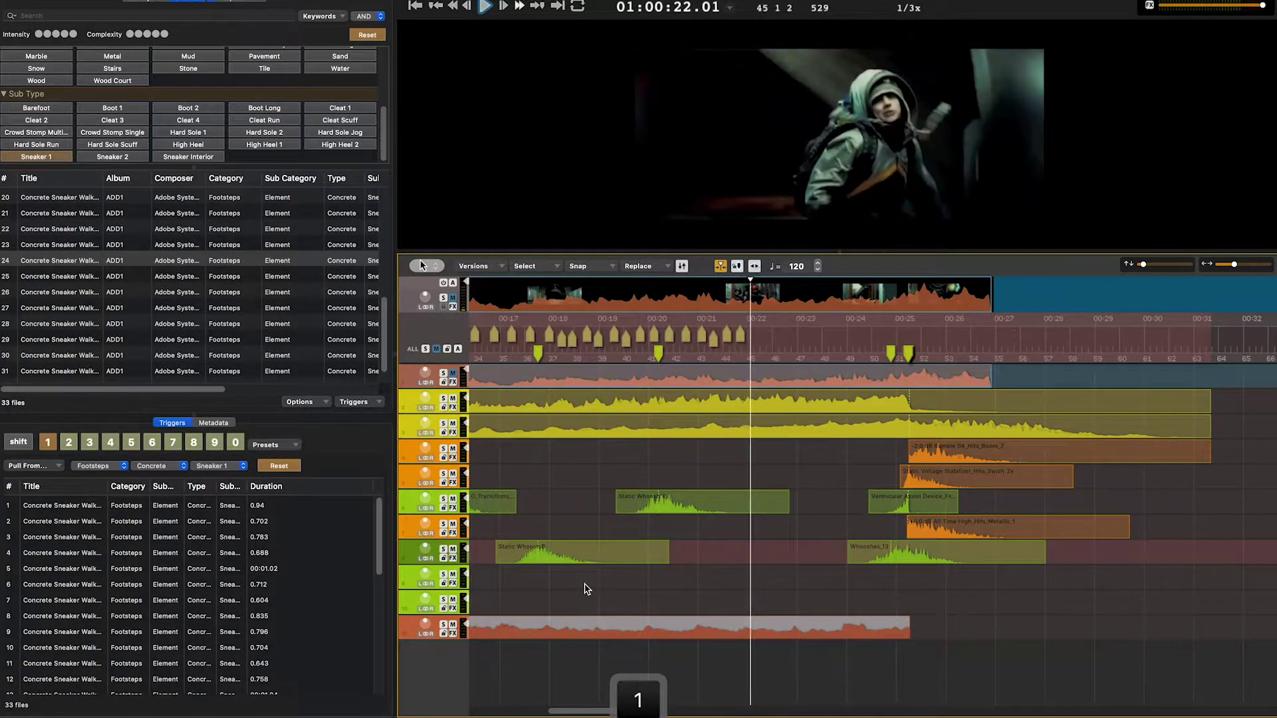
pyautogui.press('1')
pyautogui.press('1')
pyautogui.press('1')
pyautogui.press('1')
pyautogui.press('1')
pyautogui.press('1')
pyautogui.press('1')
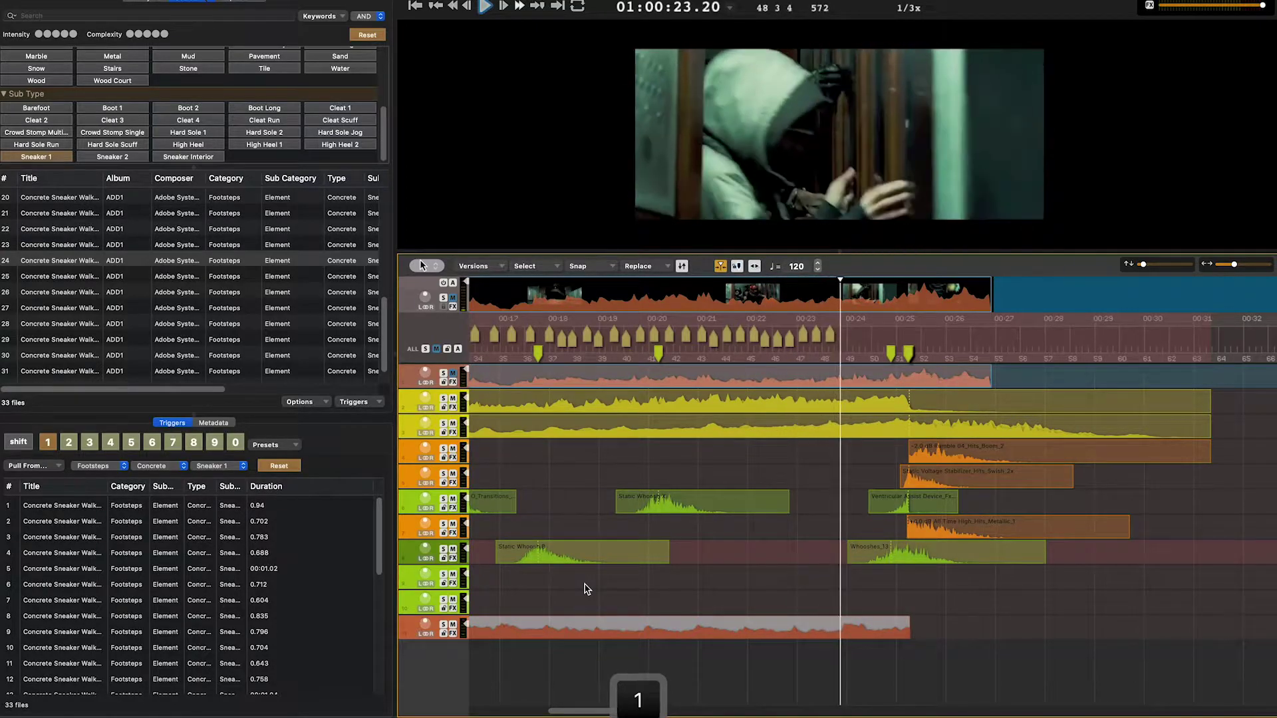
pyautogui.press('1')
pyautogui.press('space')
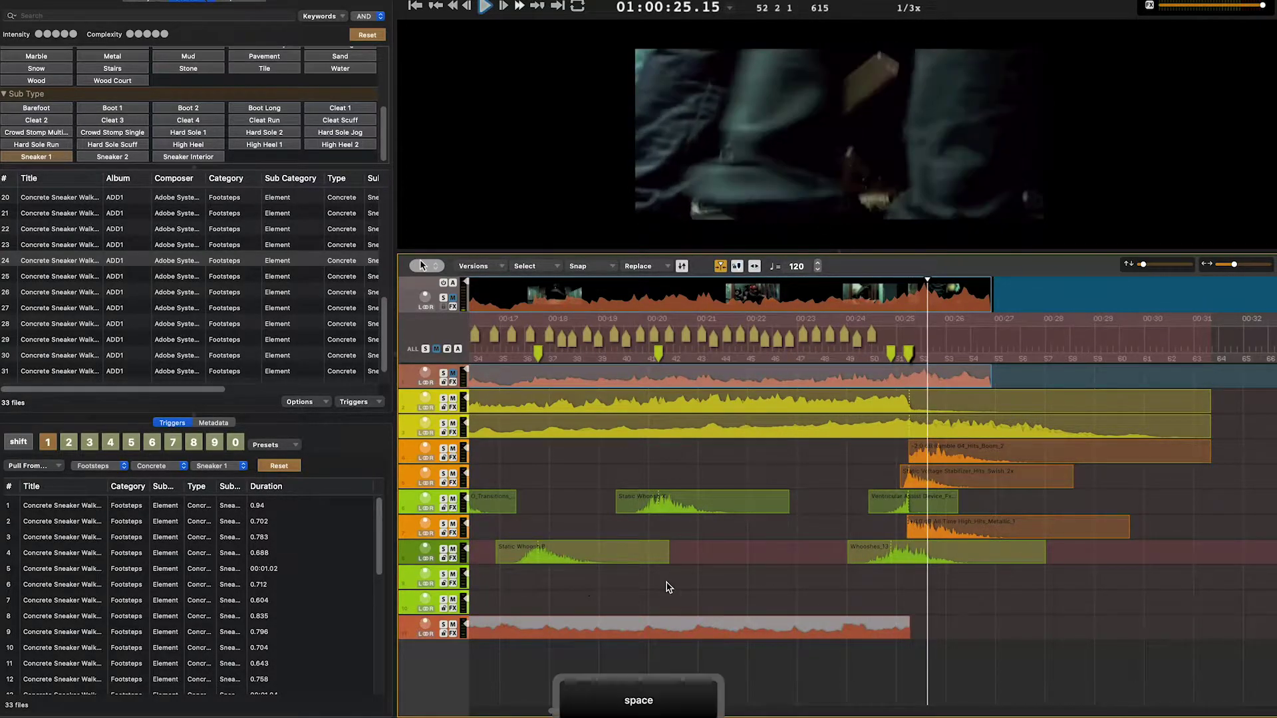
# Play the opening of the sequence to check the timing of the placed concrete footsteps
pyautogui.scroll(-5, 735, 559)
pyautogui.hscroll(-10, 734, 559)
pyautogui.press('Return')
pyautogui.press('space')
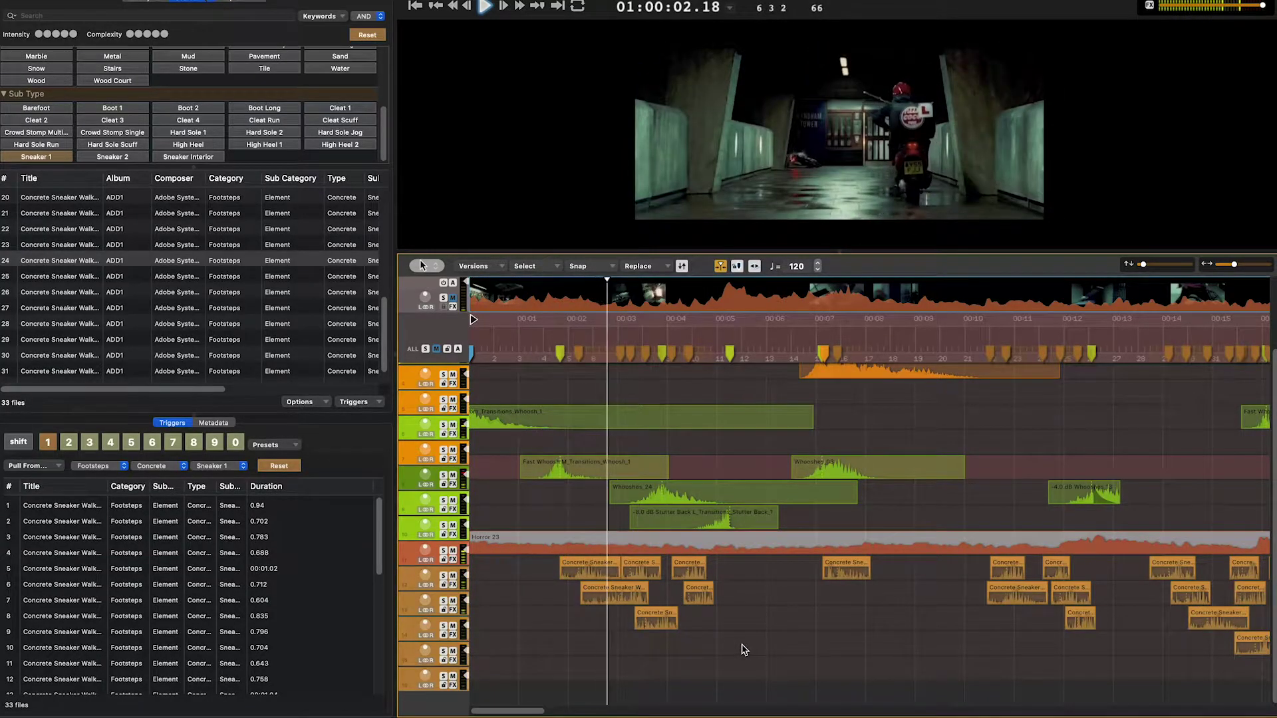
pyautogui.press('space')
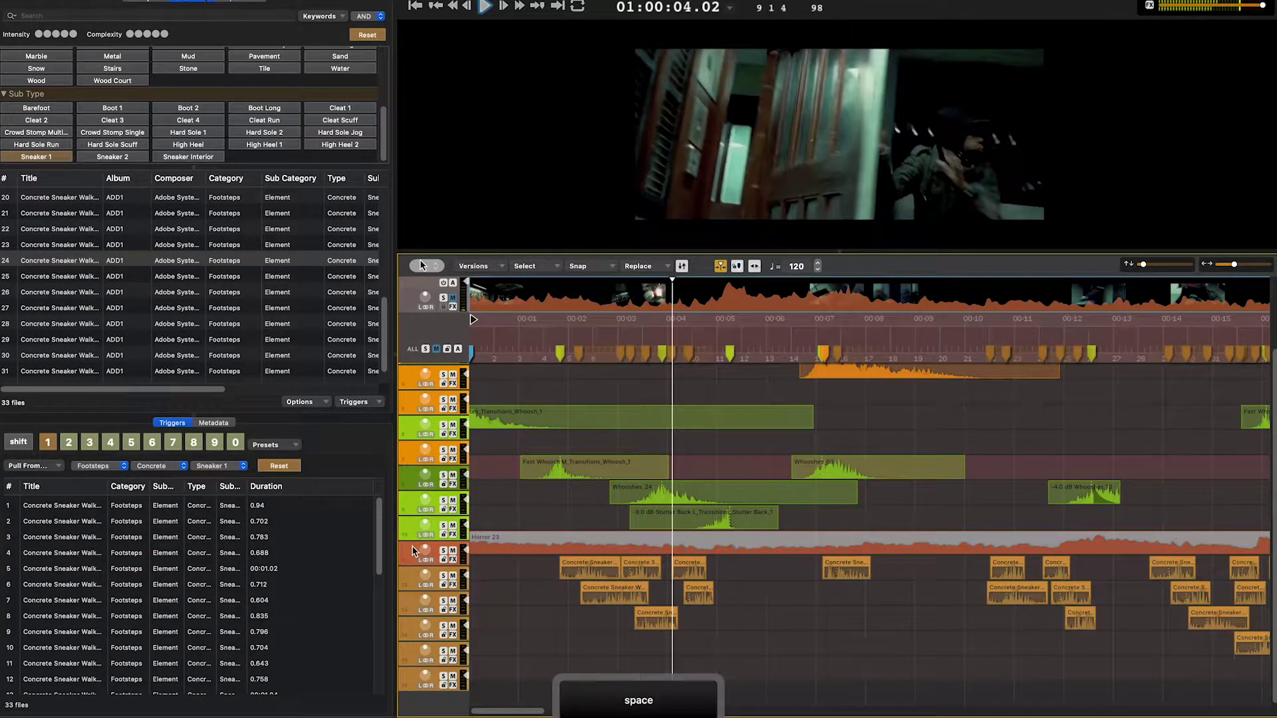
# Mute the original clip, rise, hit, whoosh and music tracks, and play the footsteps alone from about 01:00:01
pyautogui.scroll(3, 426, 532)
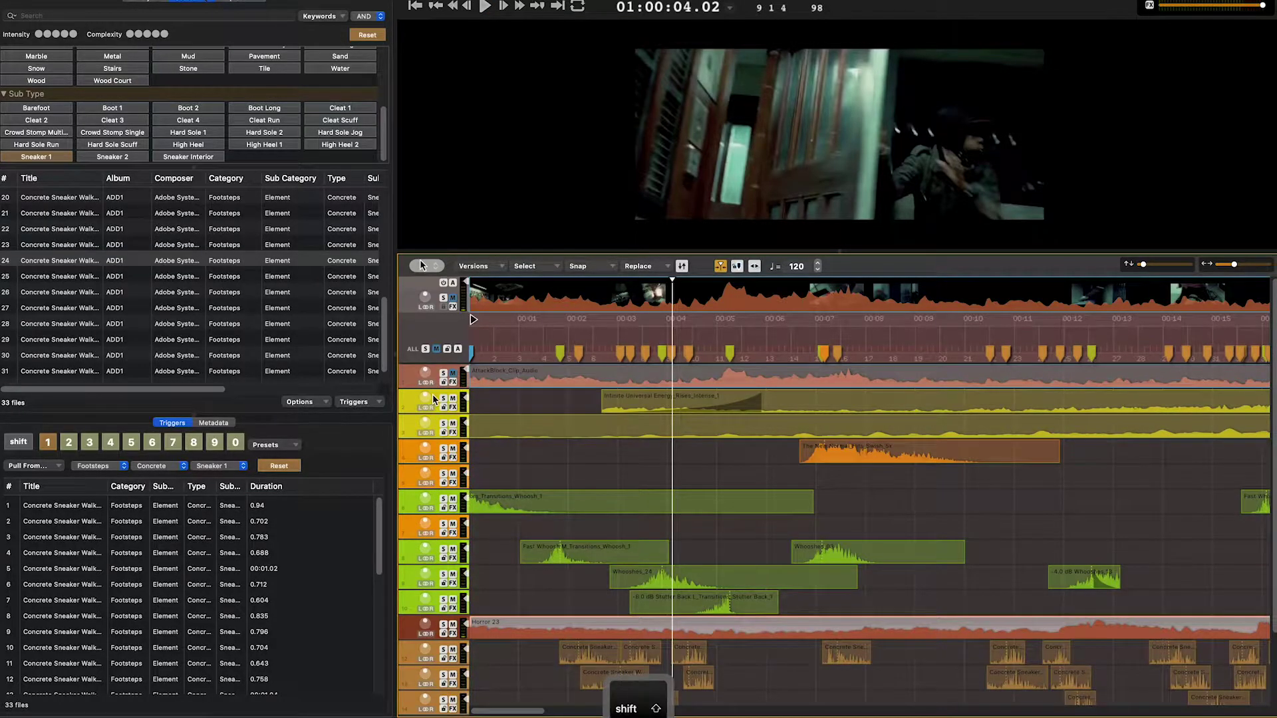
pyautogui.keyDown('shift'); pyautogui.click(476, 404); pyautogui.keyUp('shift')
pyautogui.scroll(-3, 558, 433)
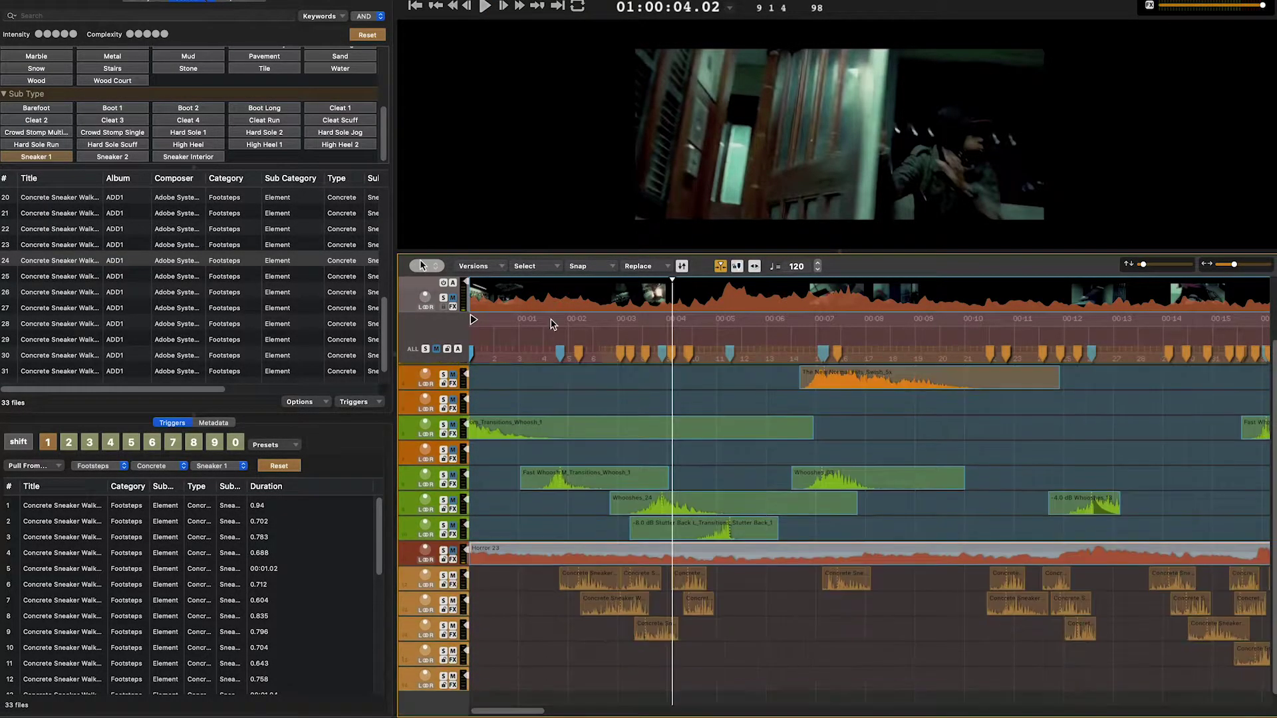
pyautogui.click(550, 344)
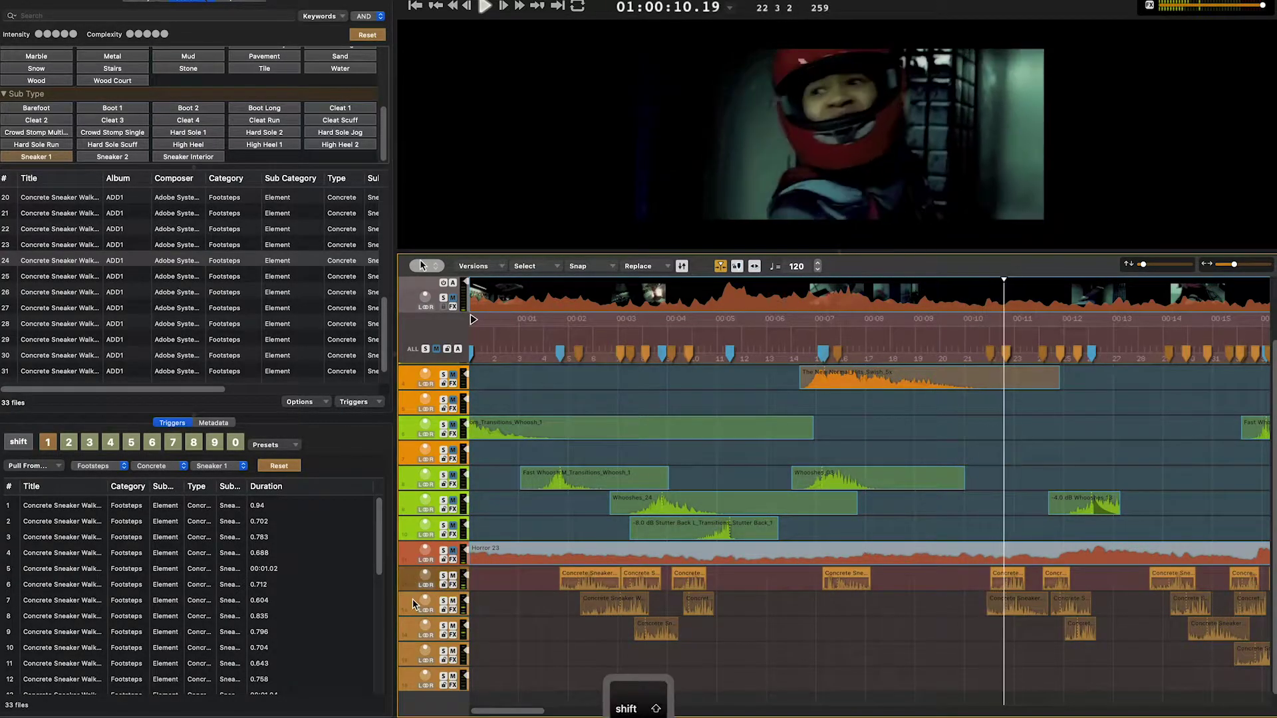
# Raise the gain of every clip on the five footstep tracks to +10 dB during playback
pyautogui.keyDown('shift'); pyautogui.click(412, 655); pyautogui.keyUp('shift')
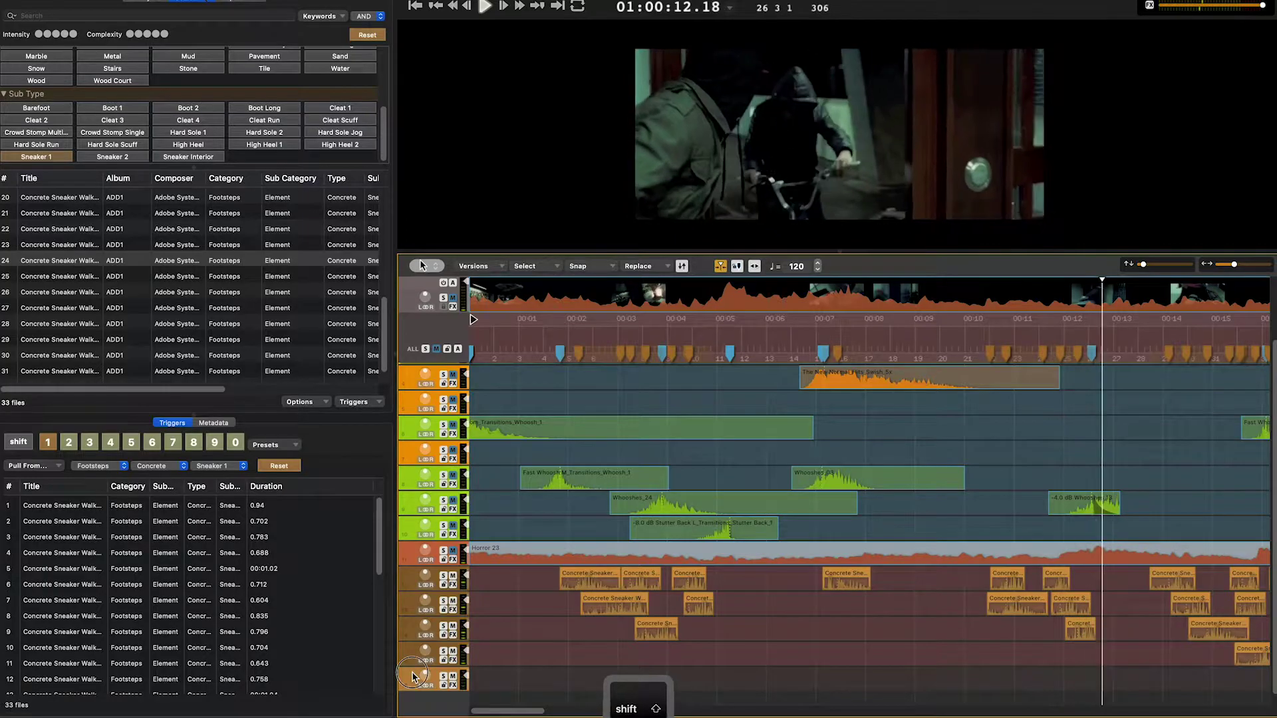
pyautogui.hotkey('shift', 'Up')
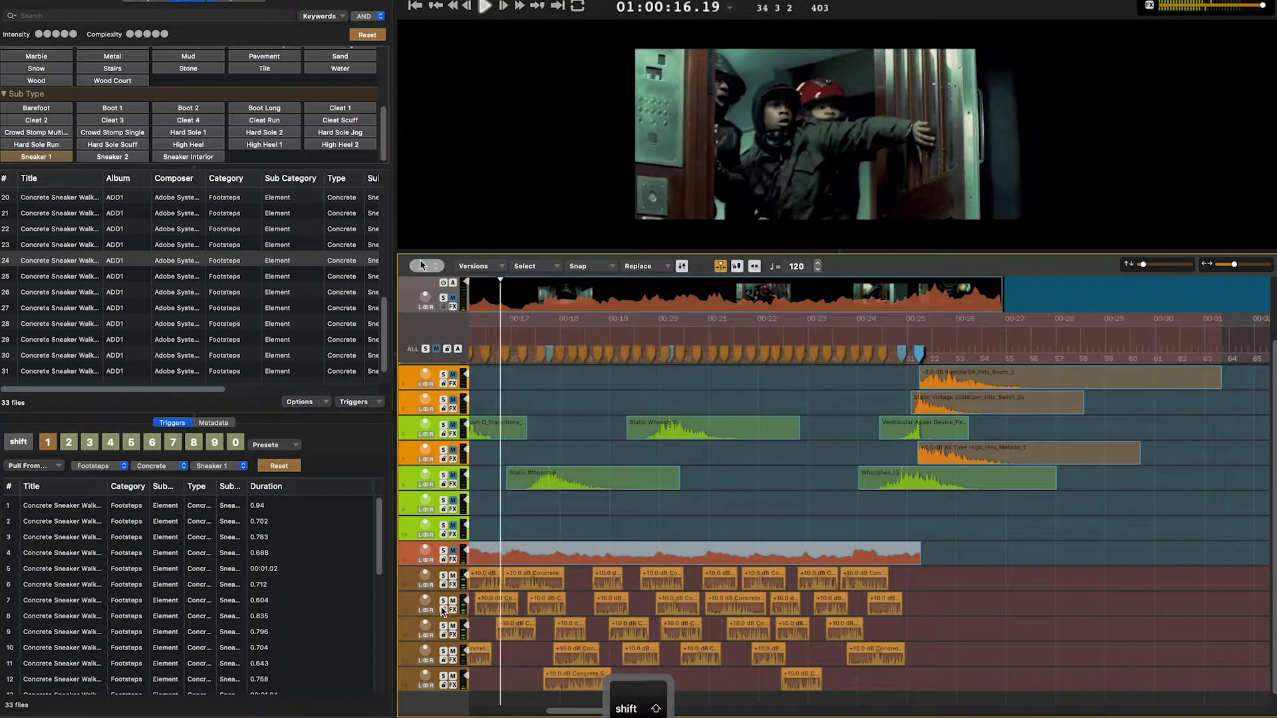
pyautogui.hotkey('shift', 'Up')
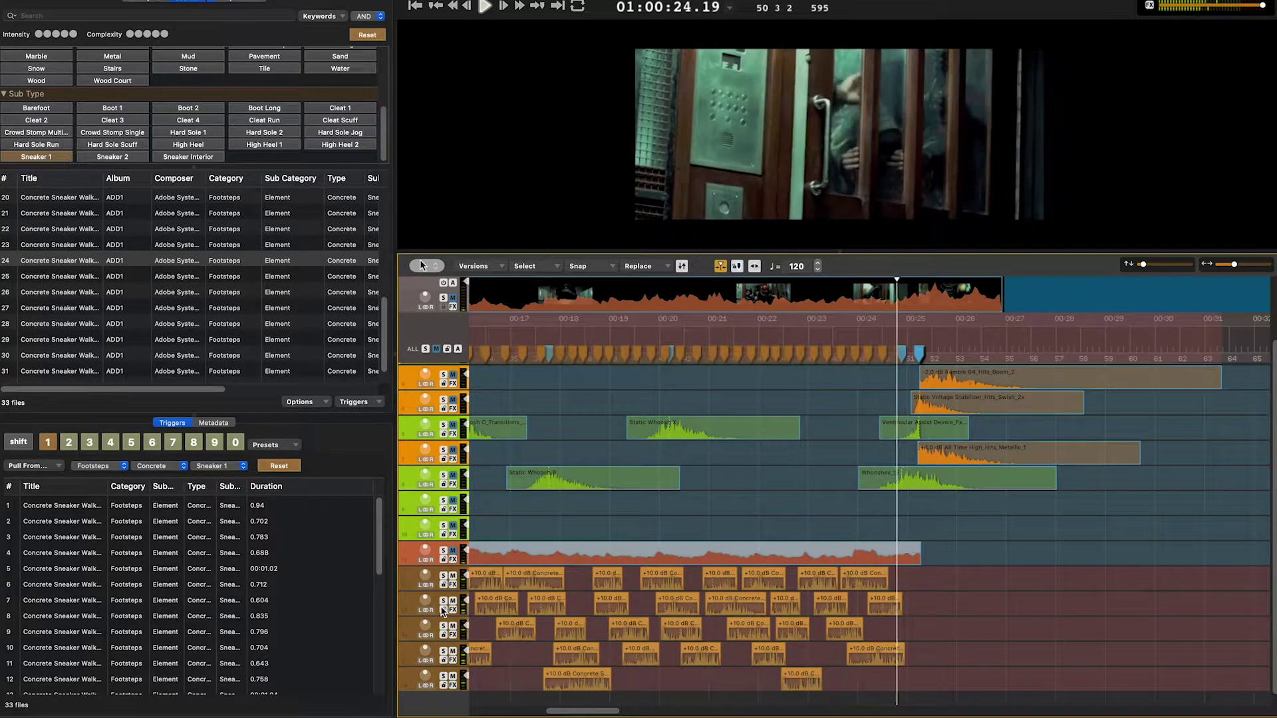
pyautogui.press('space')
pyautogui.hscroll(-10, 600, 631)
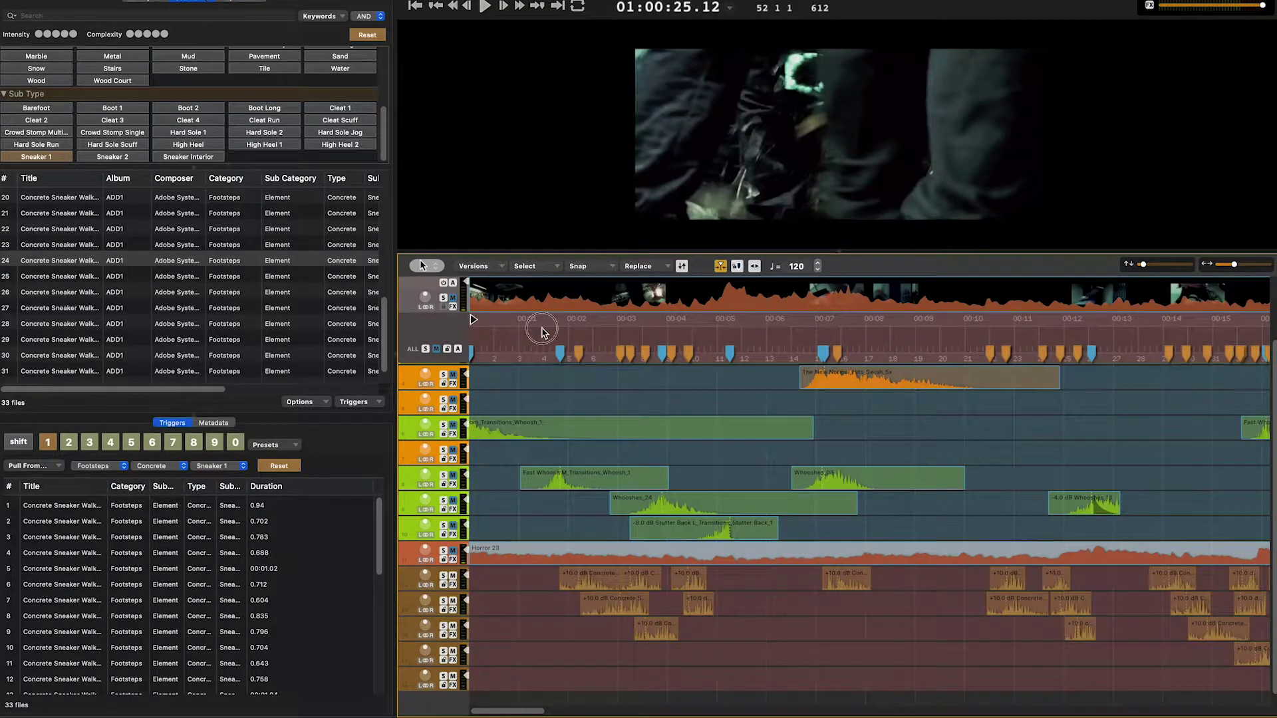
# Mute the first footstep clip at about 01:00:02, play past it, and delete the clip
pyautogui.click(608, 585)
pyautogui.press('space')
pyautogui.click(604, 586)
pyautogui.press('m')
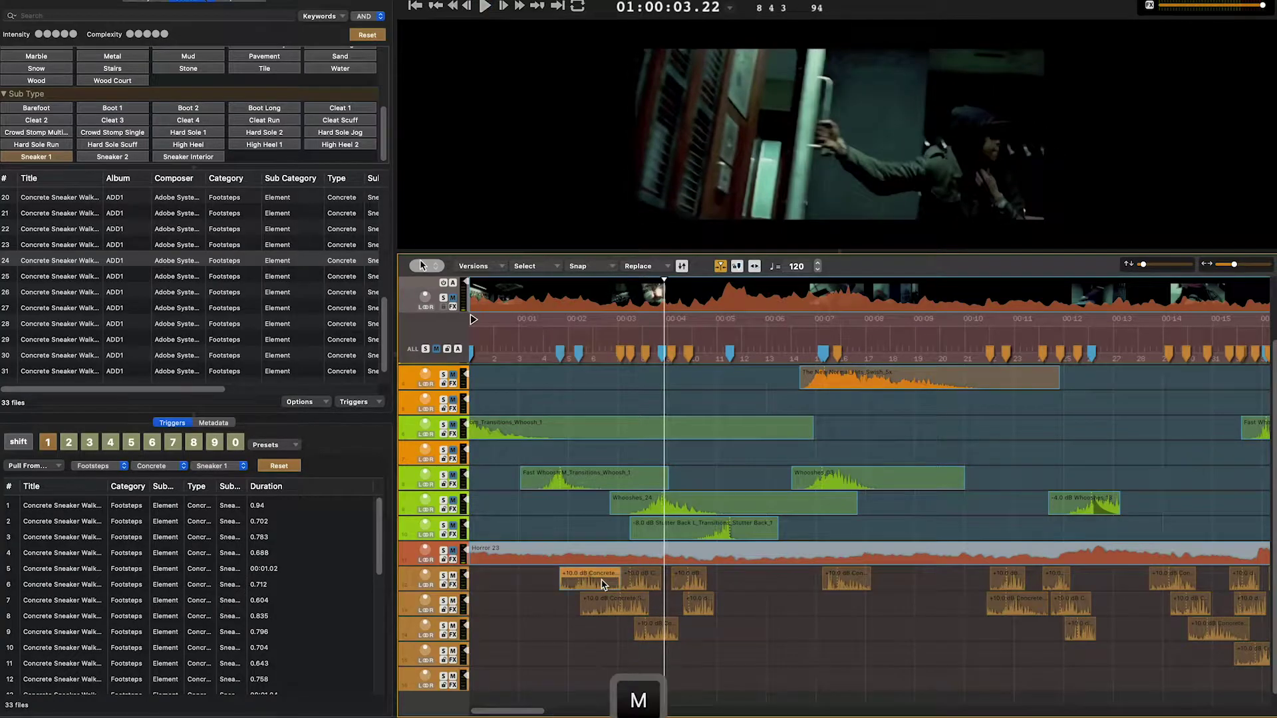
pyautogui.press('space')
pyautogui.press('space')
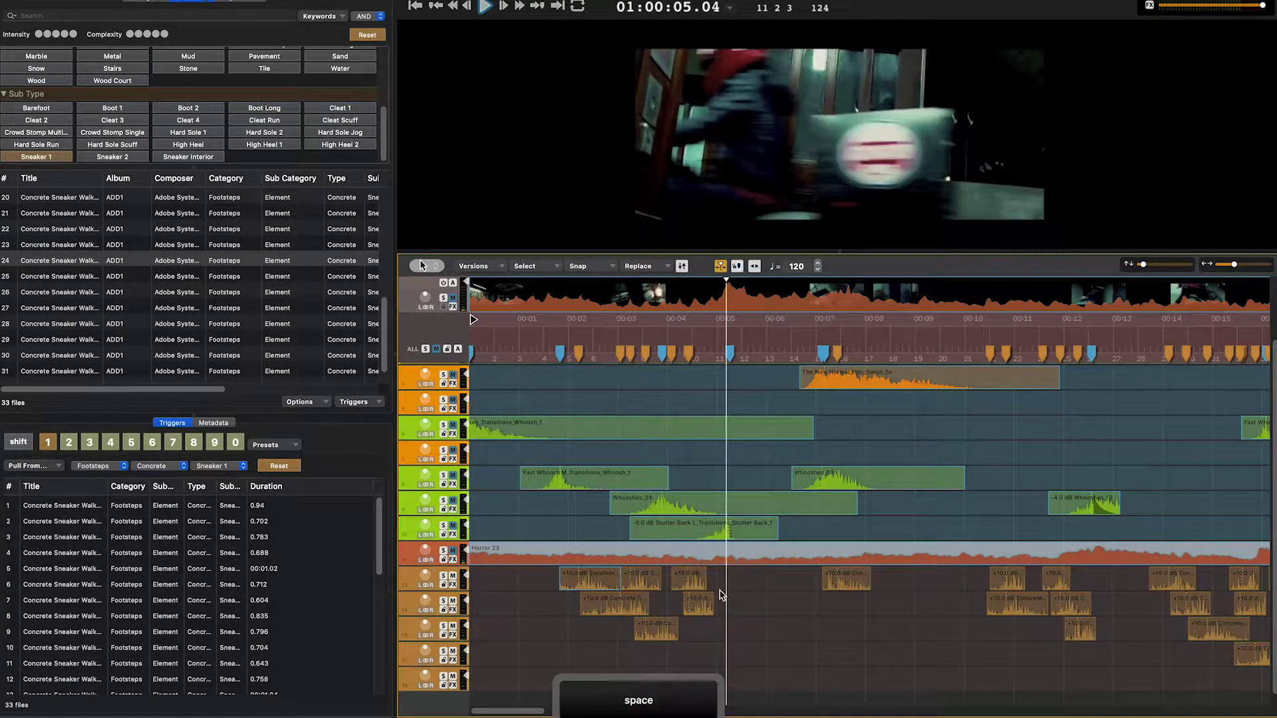
pyautogui.press('BackSpace')
# Play the opening section and delete the footstep clip at about 01:00:04 on the uppermost footstep track
pyautogui.press('space')
pyautogui.press('space')
pyautogui.click(687, 585)
pyautogui.press('BackSpace')
pyautogui.press('space')
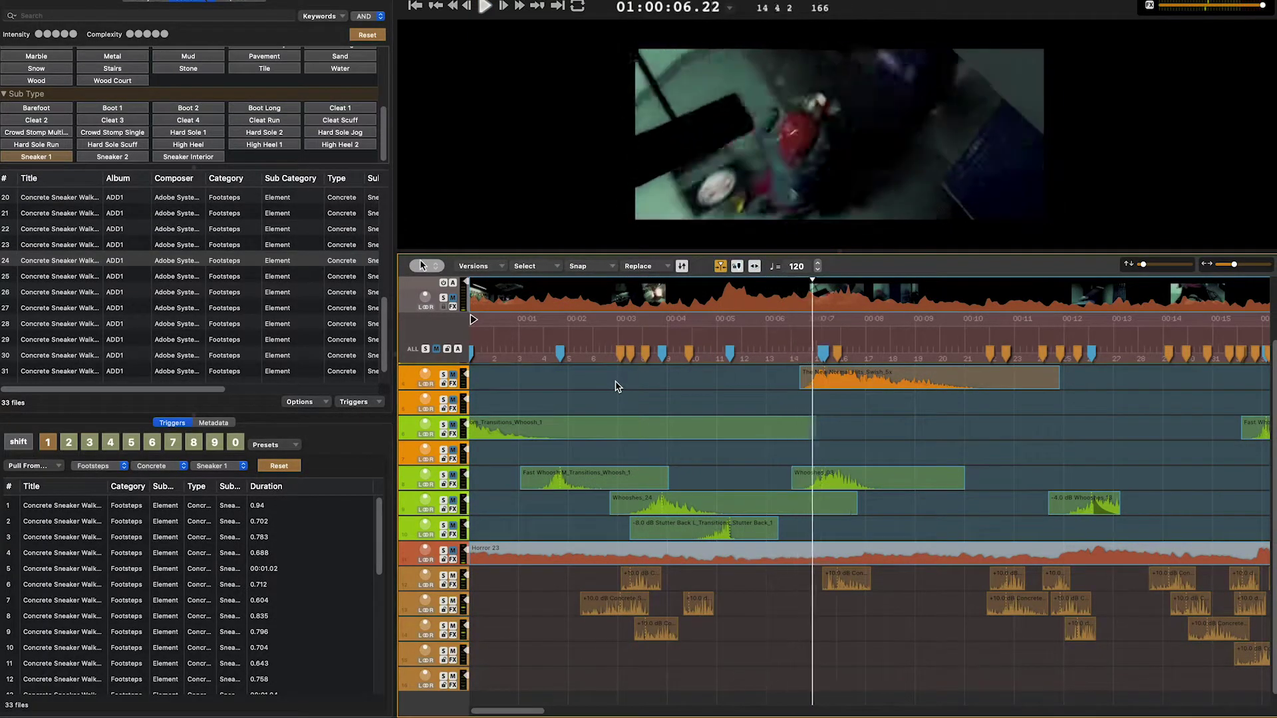
# Fire trigger 1 to add a footstep at about 01:00:07, and replay the section
pyautogui.press('space')
pyautogui.click(791, 351)
pyautogui.press('1')
pyautogui.press('space')
pyautogui.click(808, 333)
pyautogui.press('space')
pyautogui.click(807, 333)
pyautogui.press('space')
# Raise the added footstep's gain to +10 dB and play from just before 01:00:07
pyautogui.click(840, 593)
pyautogui.hotkey('shift', 'Up')
pyautogui.hotkey('shift', 'Up')
pyautogui.click(816, 393)
pyautogui.press('space')
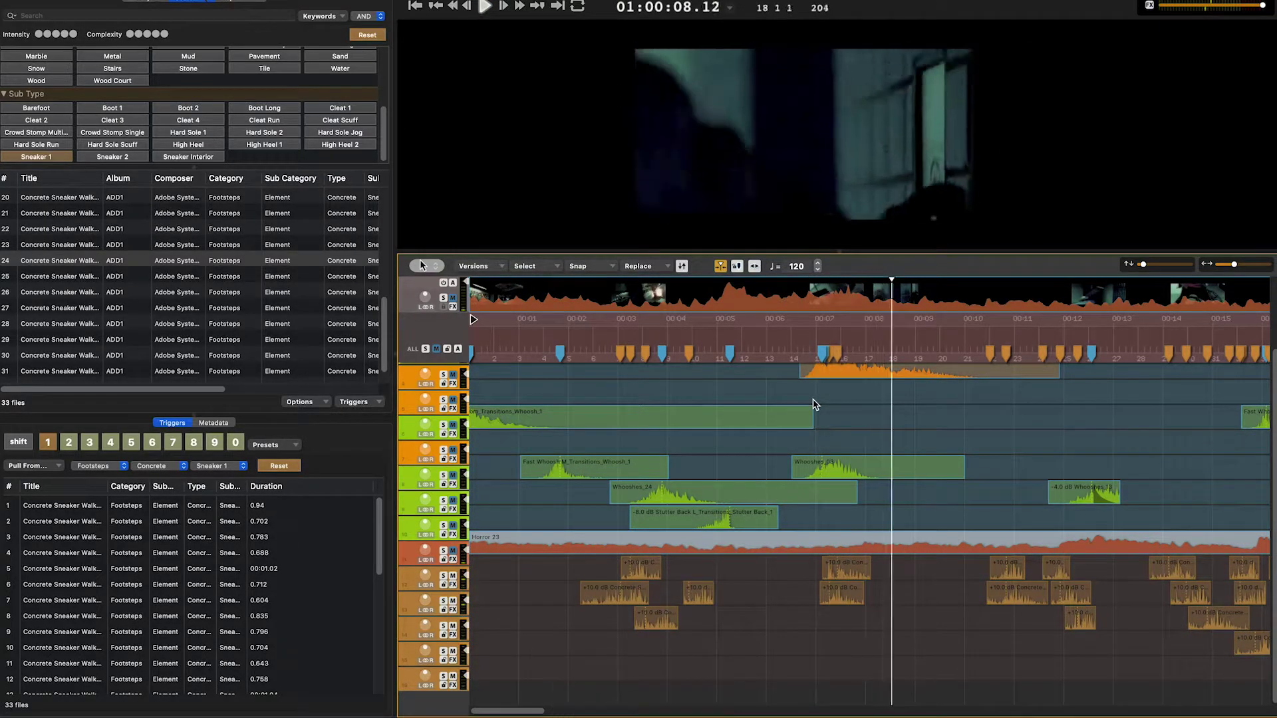
# Fire trigger 1 to add another footstep and shift it slightly, placing its marker at about 01:00:08
pyautogui.press('space')
pyautogui.click(816, 401)
pyautogui.press('space')
pyautogui.press('1')
pyautogui.press('space')
pyautogui.press('space')
pyautogui.moveTo(883, 620); pyautogui.dragTo(895, 624)
# Raise the gain of the footstep at about 01:00:08 to +10 dB and play the section
pyautogui.press('space')
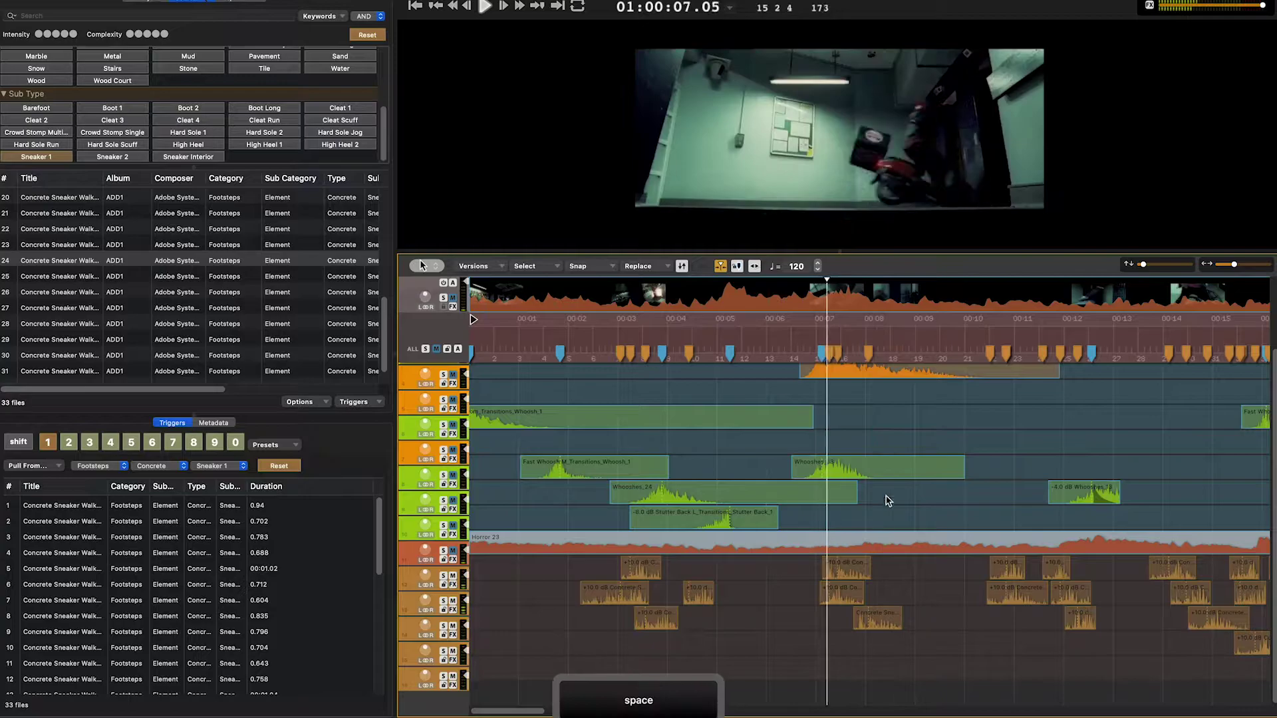
pyautogui.press('space')
pyautogui.hotkey('shift', 'Up')
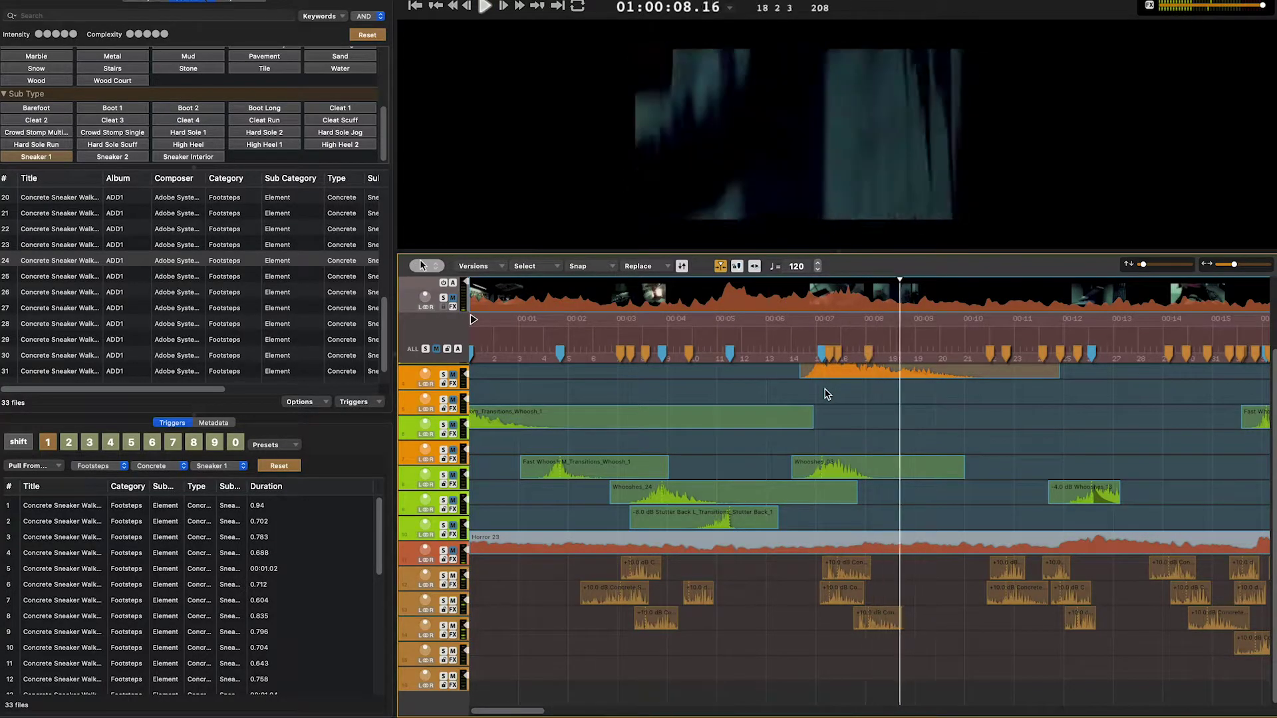
pyautogui.press('space')
# Play from about 01:00:11, park the playhead at 01:00:15.02, and shift the uppermost track's nearest footstep clip earlier to match it
pyautogui.hscroll(10, 678, 299)
pyautogui.click(559, 319)
pyautogui.press('space')
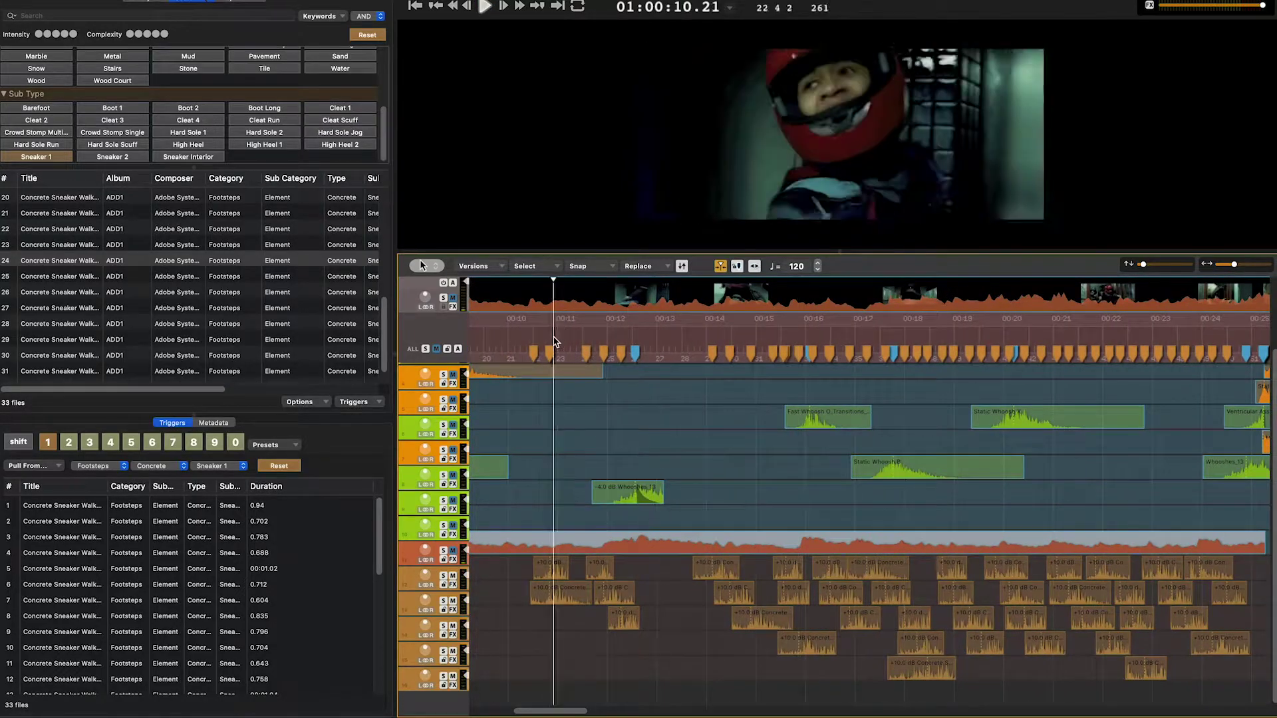
pyautogui.press('space')
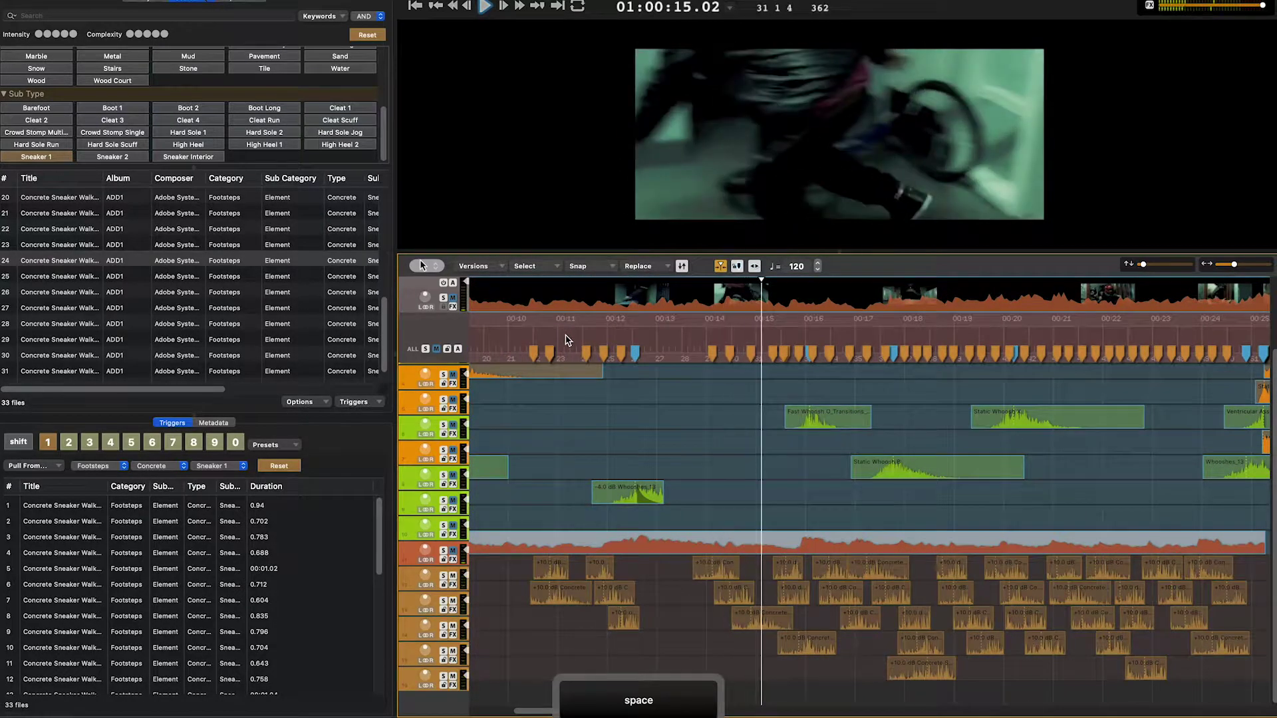
pyautogui.moveTo(793, 286); pyautogui.dragTo(760, 290)
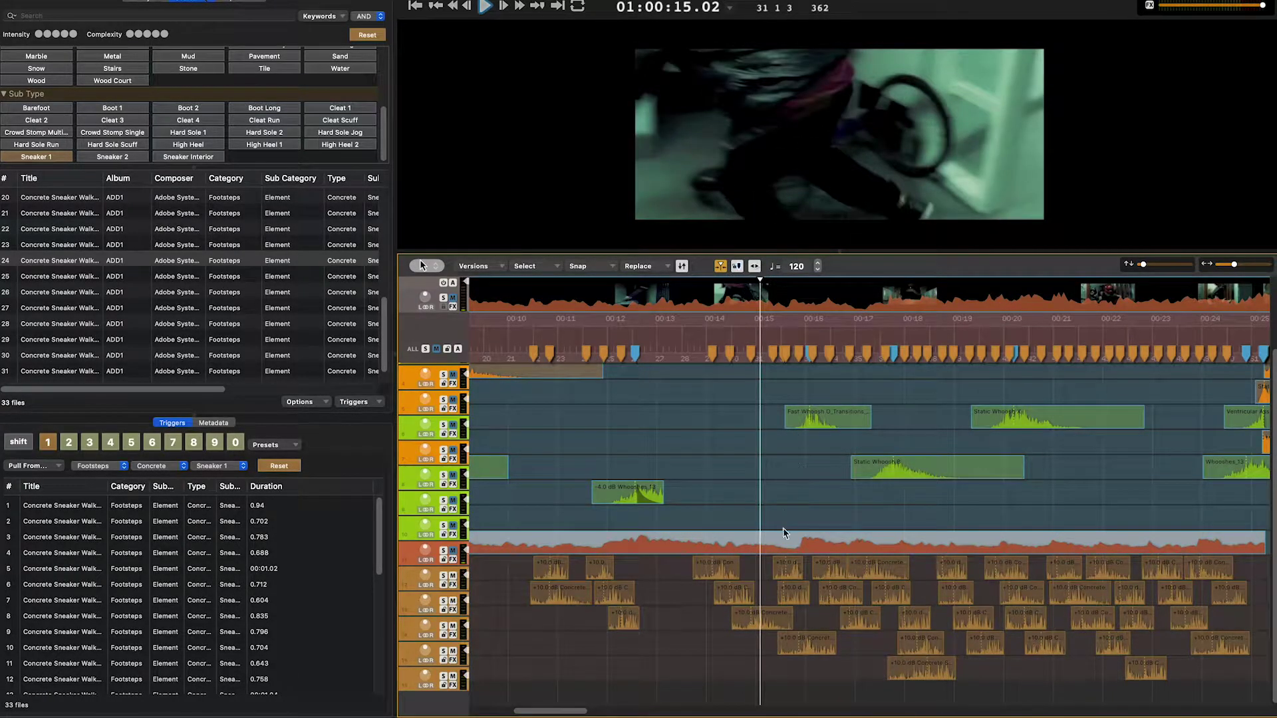
pyautogui.moveTo(795, 574); pyautogui.dragTo(772, 576)
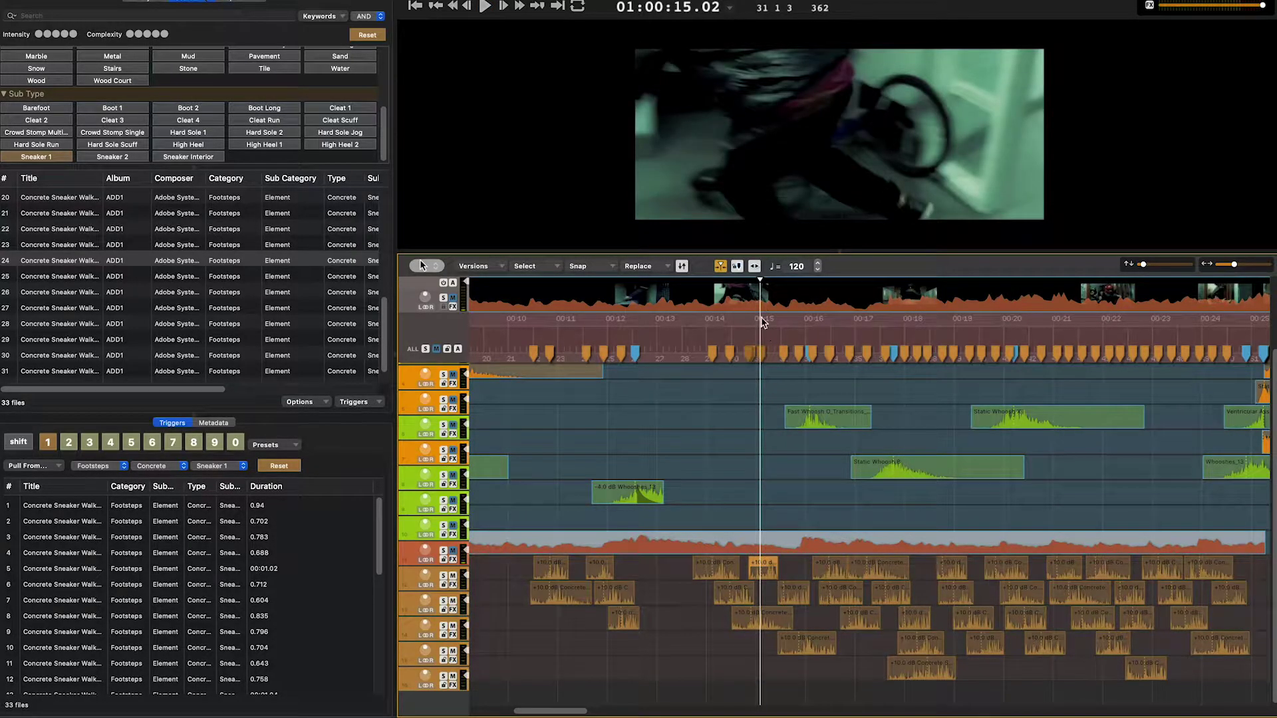
# Shift the next two footstep clips earlier to match the steps at 01:00:15.09 and 01:00:15.16, and replay the section
pyautogui.moveTo(764, 311); pyautogui.dragTo(776, 314)
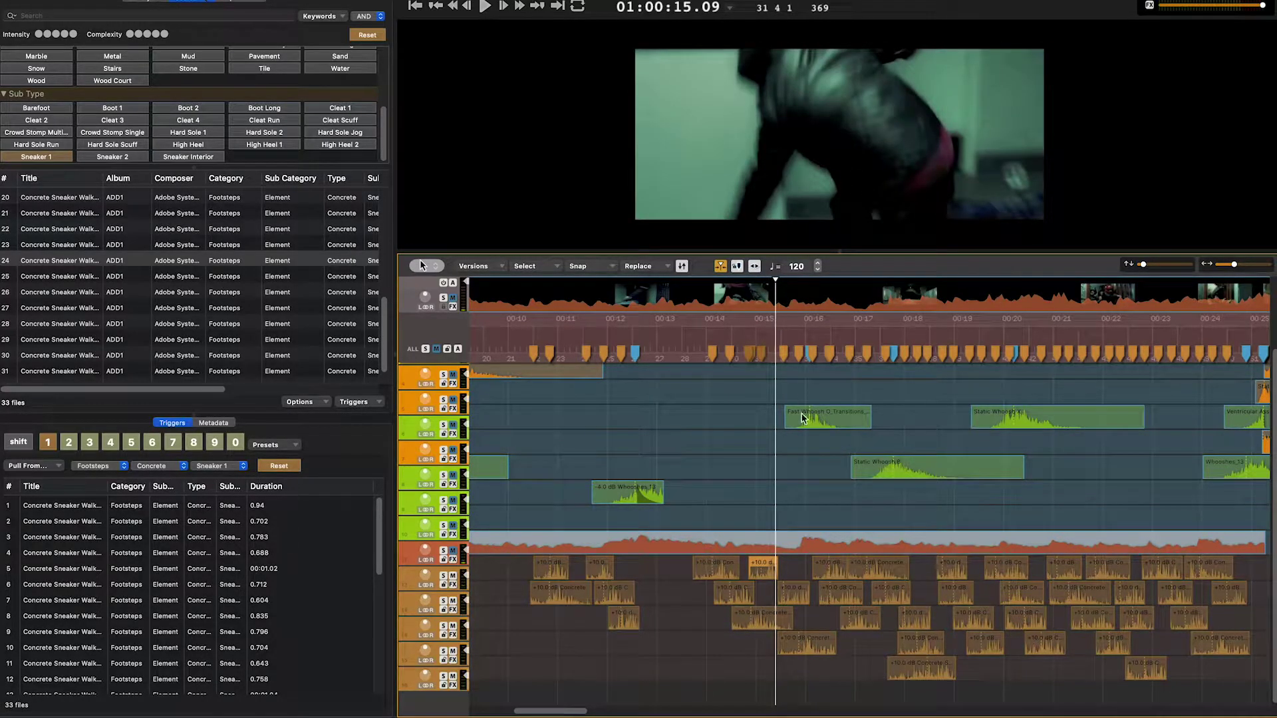
pyautogui.moveTo(799, 603); pyautogui.dragTo(791, 602)
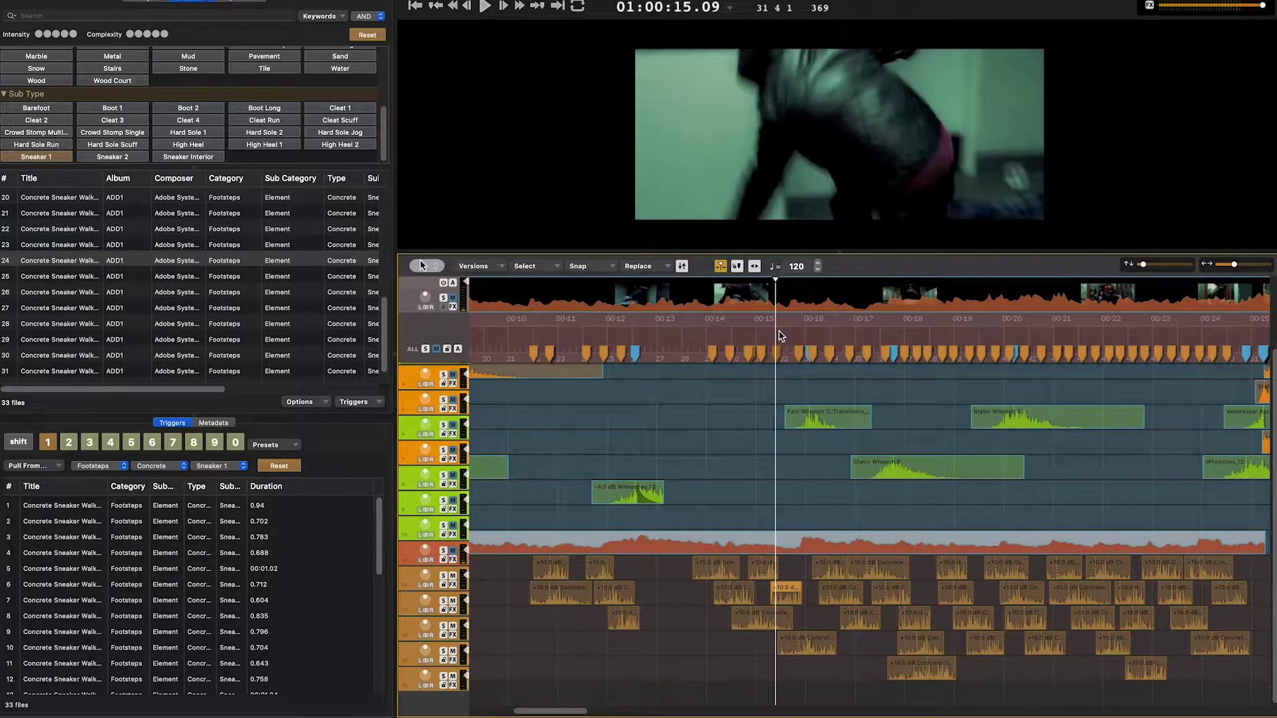
pyautogui.moveTo(776, 334); pyautogui.dragTo(792, 338)
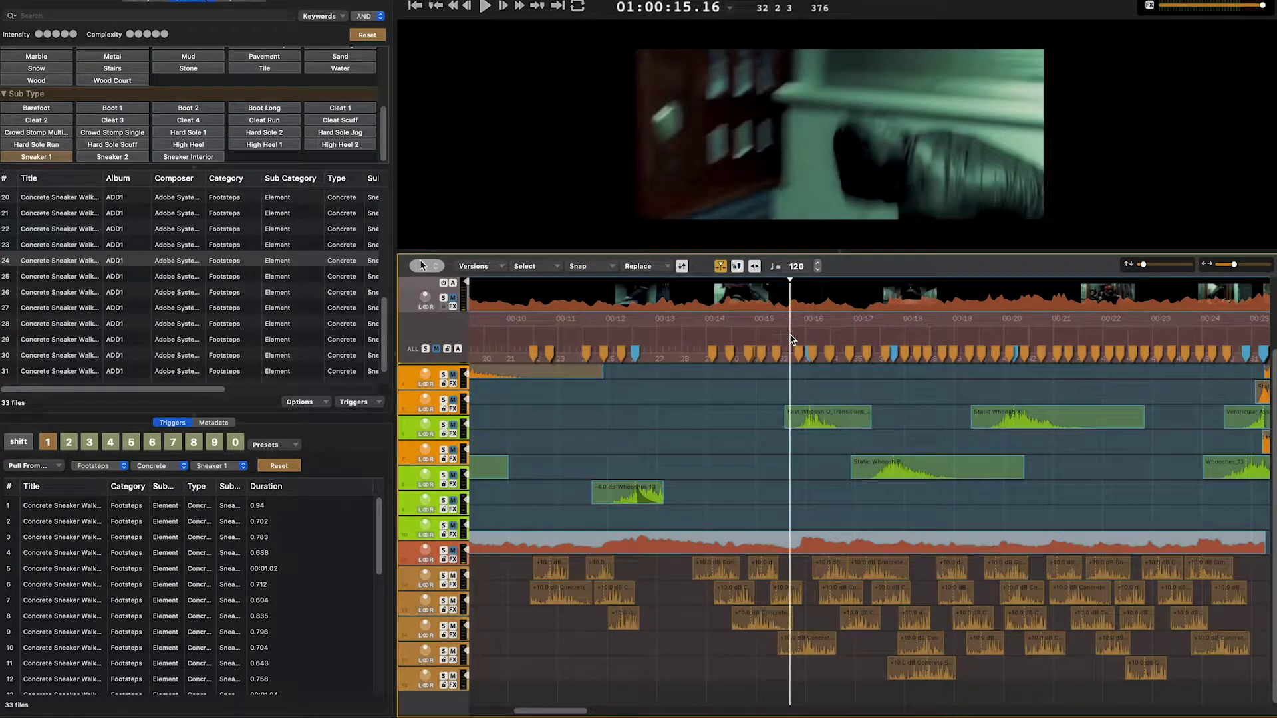
pyautogui.moveTo(813, 655); pyautogui.dragTo(806, 655)
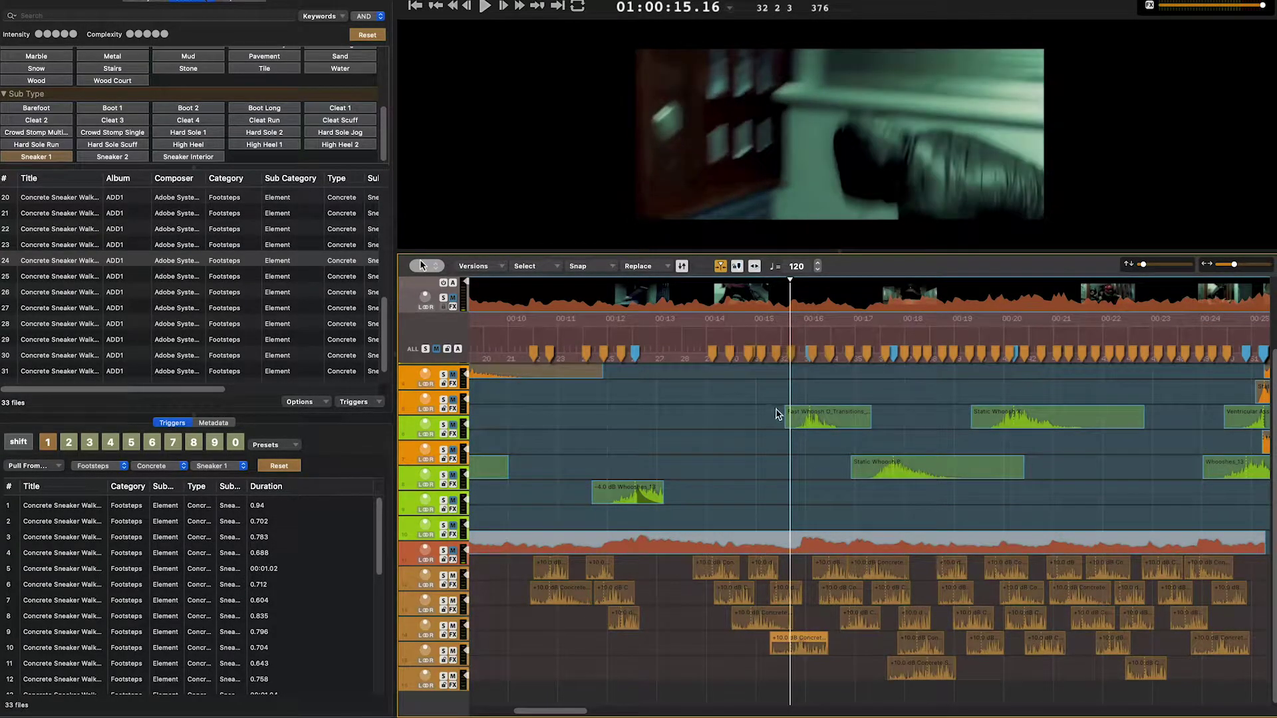
pyautogui.press('space')
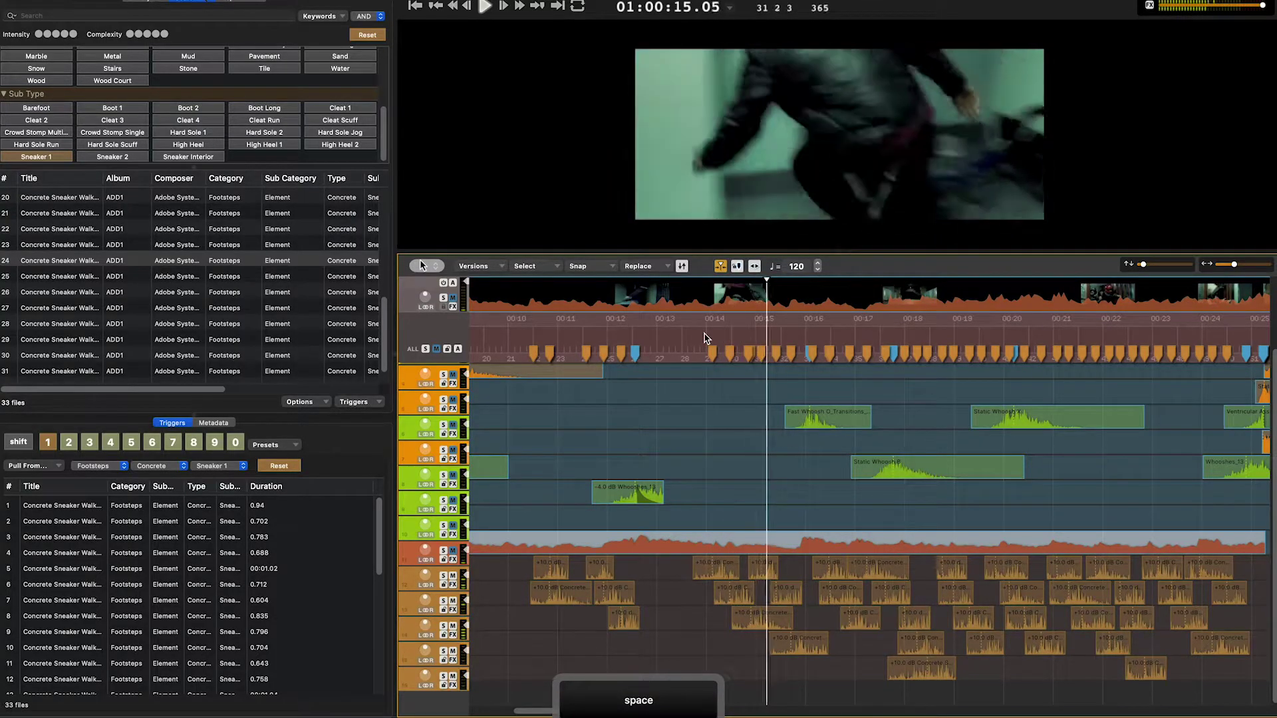
pyautogui.press('space')
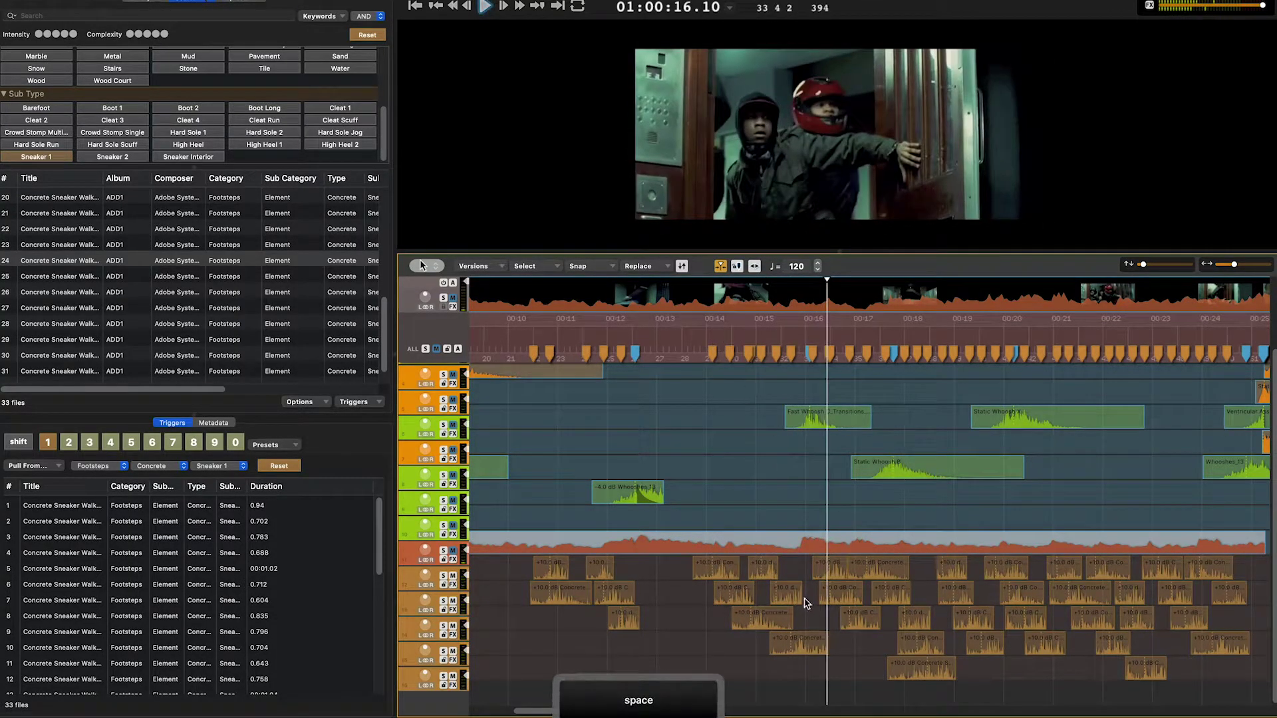
# Try to replace the footstep clip at about 01:00:15.16 with a matching library sound
pyautogui.click(813, 650)
pyautogui.press('super+r')
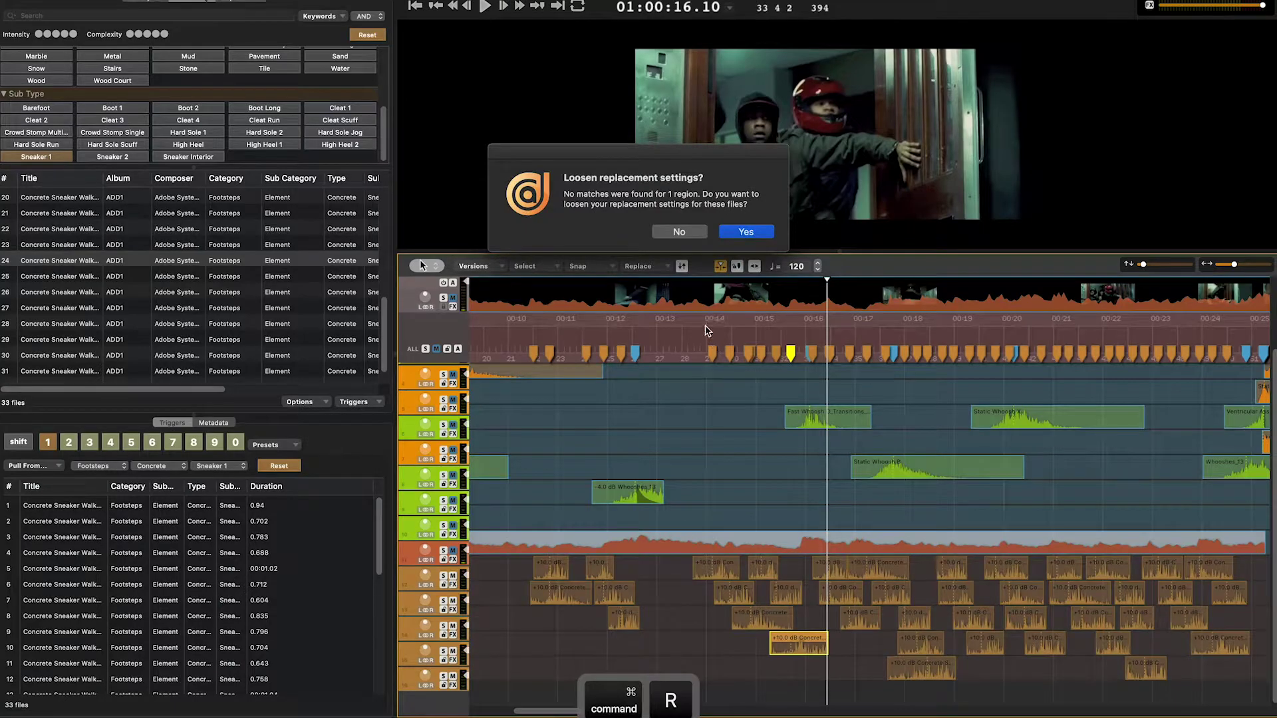
pyautogui.click(675, 233)
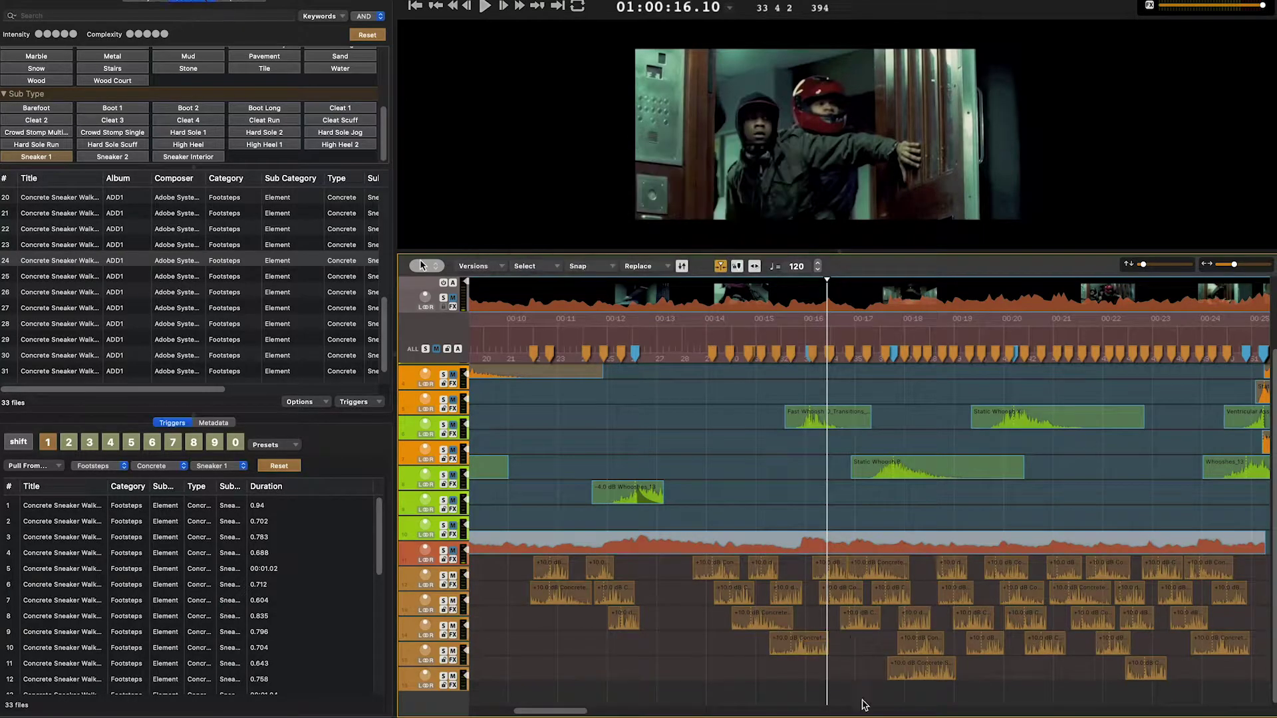
# Delete the footstep clip at about 01:00:15.16, fire trigger 1 at 01:00:15.17 for a new one, and play it
pyautogui.click(783, 326)
pyautogui.moveTo(783, 327); pyautogui.dragTo(792, 332)
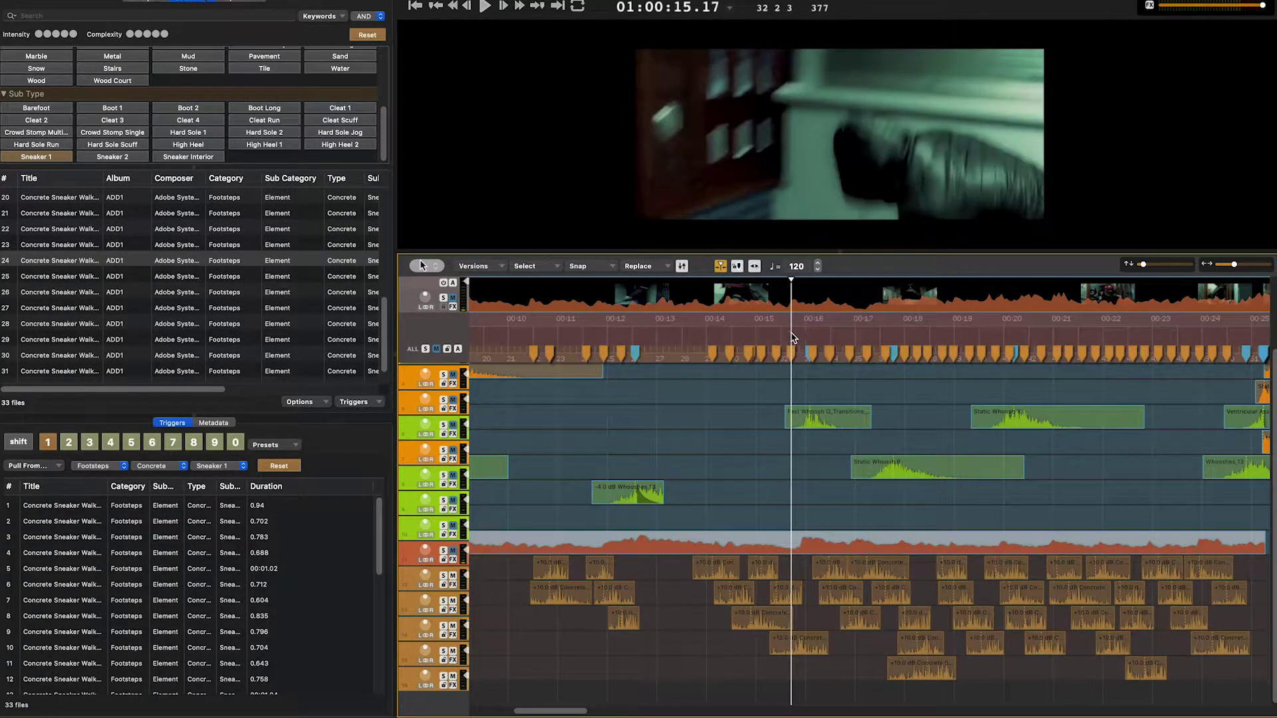
pyautogui.press('BackSpace')
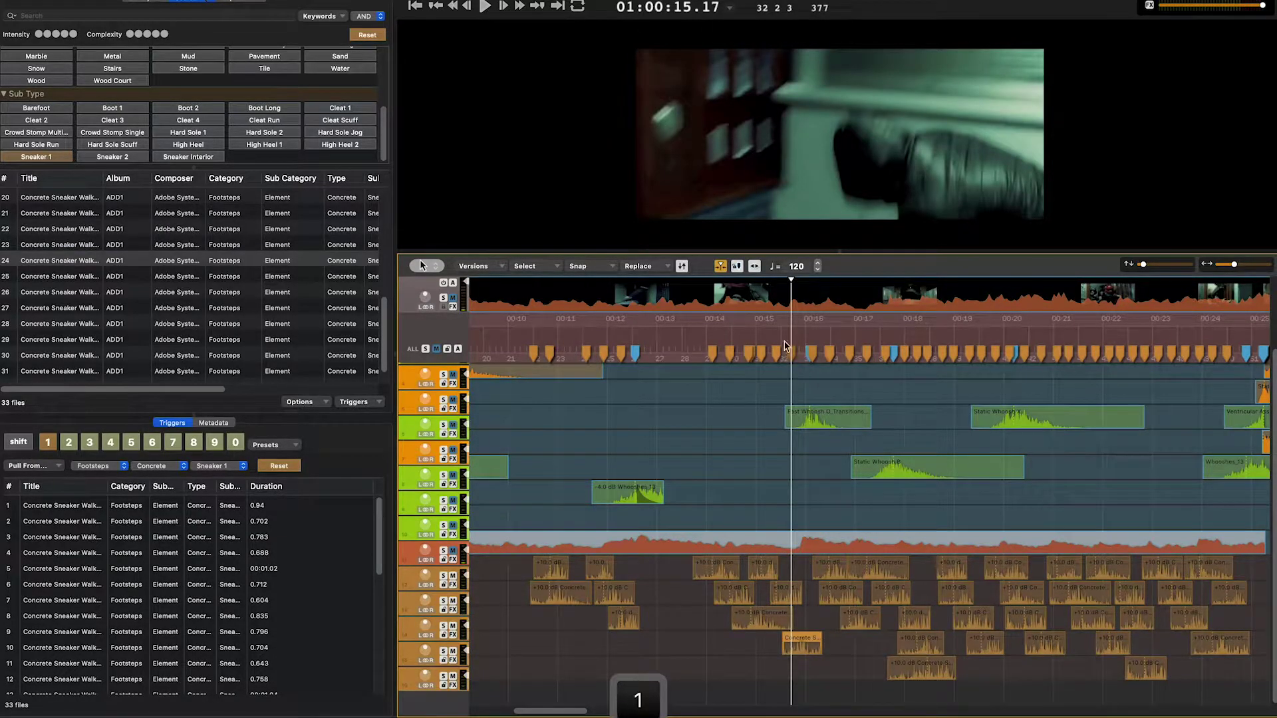
pyautogui.click(771, 322)
pyautogui.press('space')
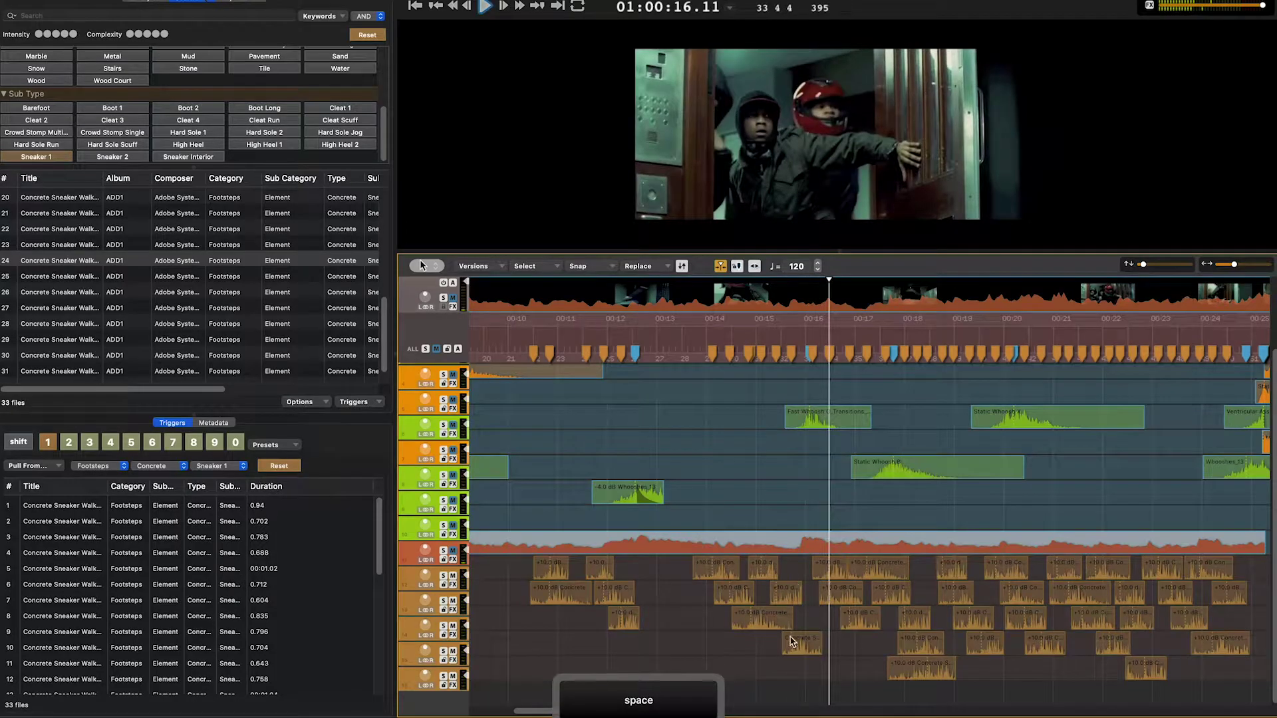
# Raise the gain of the new footstep at 01:00:15.17 to +10 dB and play the section
pyautogui.click(802, 643)
pyautogui.hotkey('shift', 'Up')
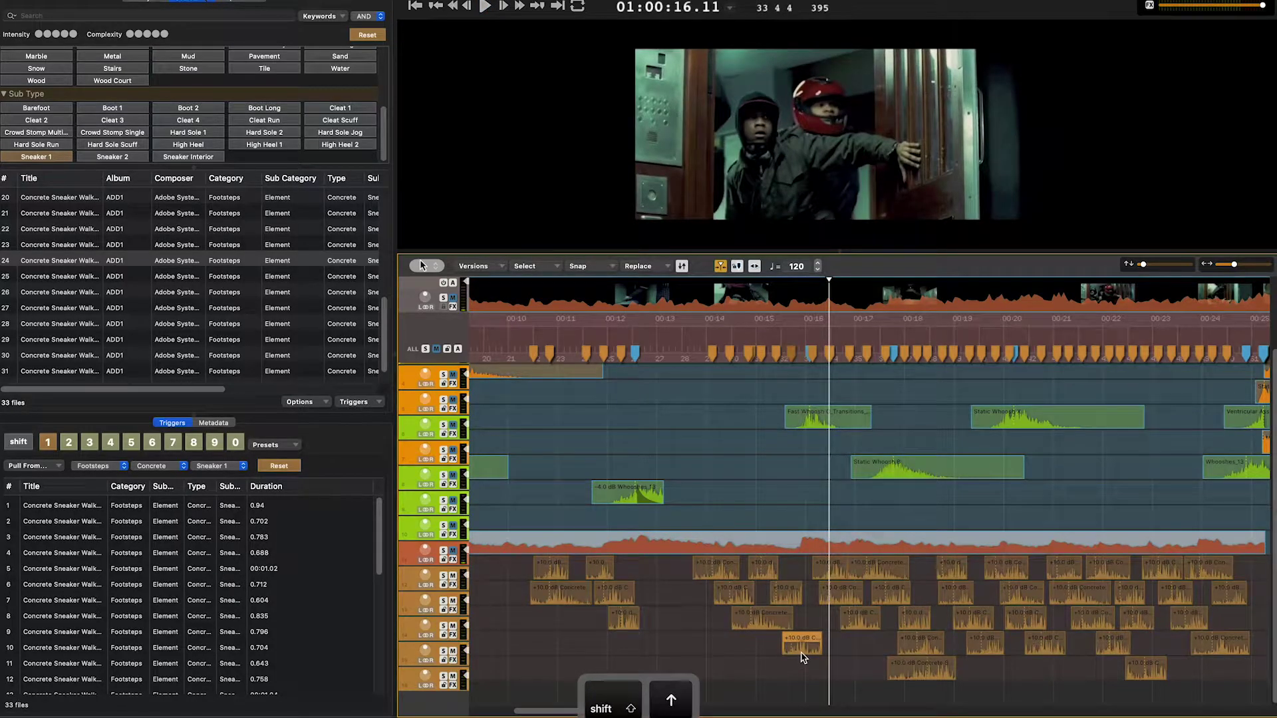
pyautogui.press('space')
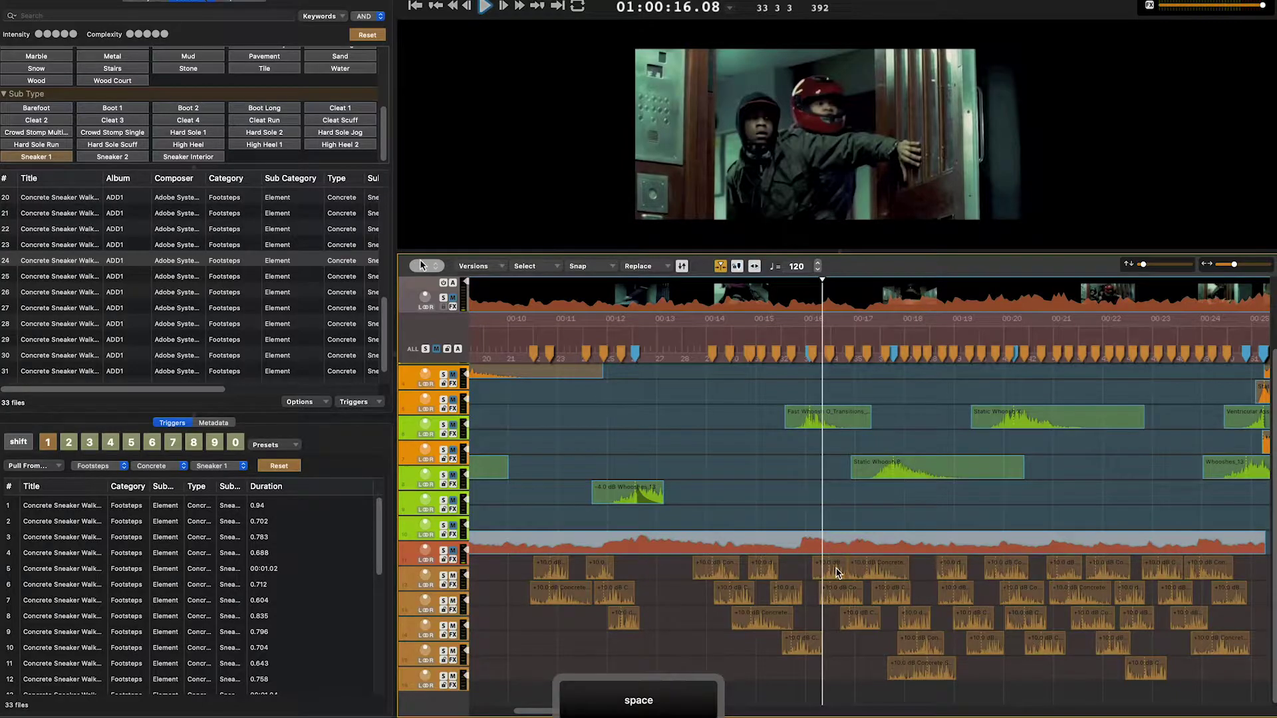
# Shift the two footstep clips around 01:00:16 earlier to match the picture, and play on to about 01:00:22
pyautogui.click(779, 355)
pyautogui.press('space')
pyautogui.click(772, 333)
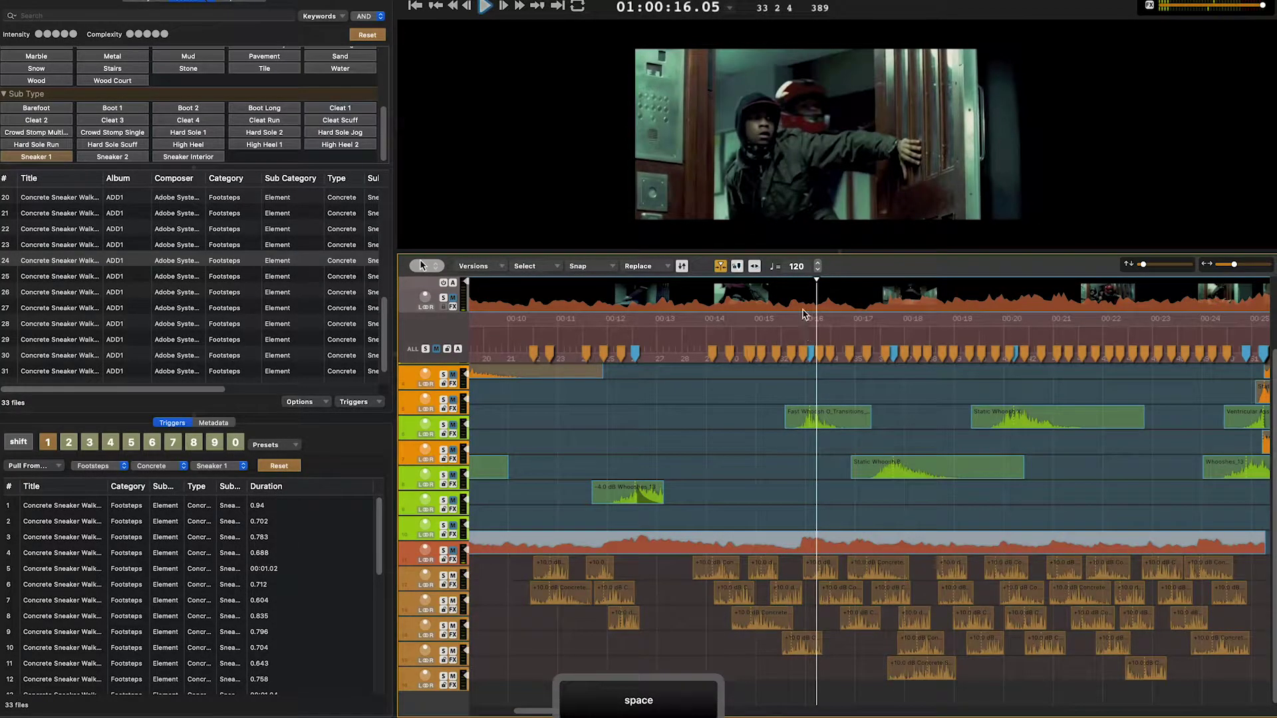
pyautogui.click(765, 334)
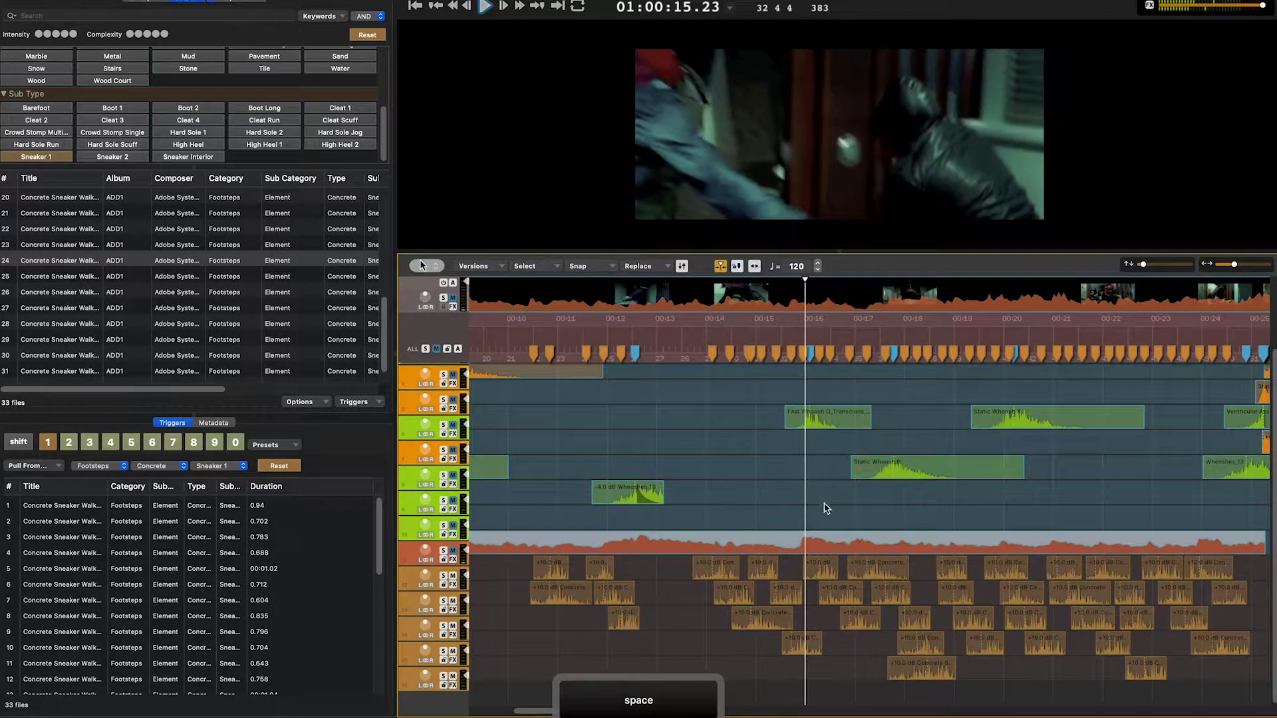
pyautogui.moveTo(825, 572); pyautogui.dragTo(814, 573)
pyautogui.press('space')
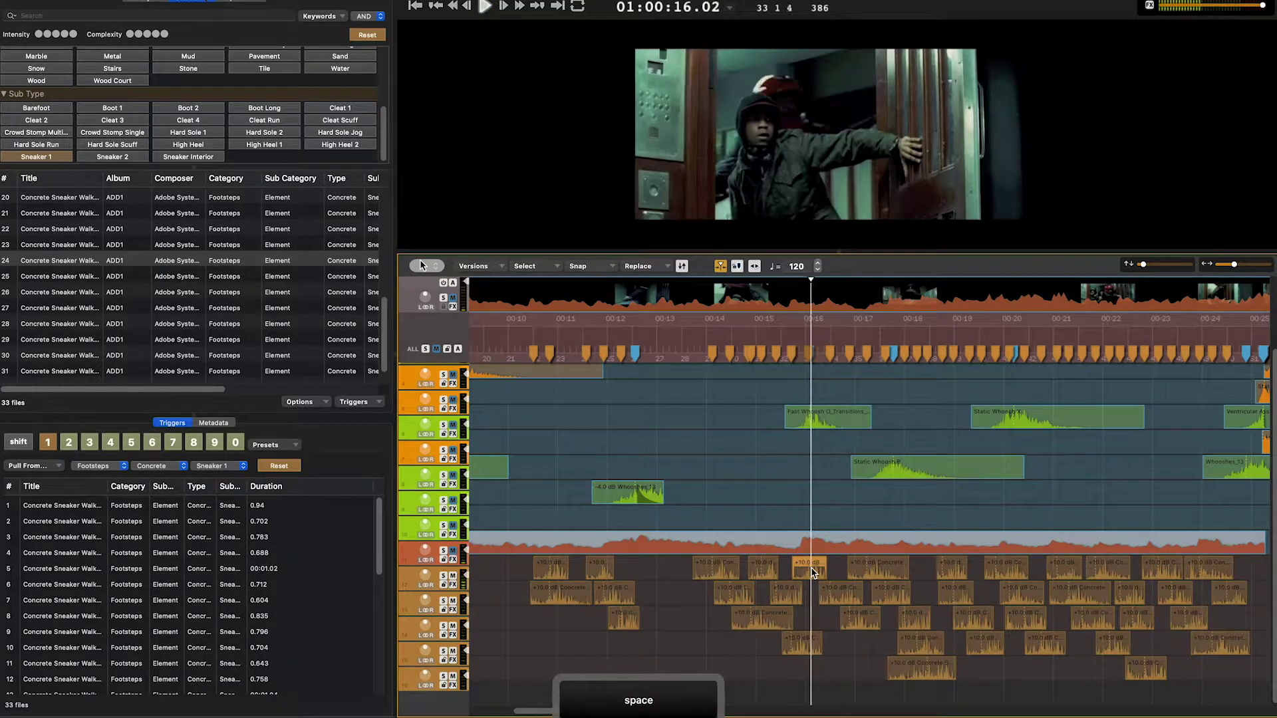
pyautogui.click(793, 336)
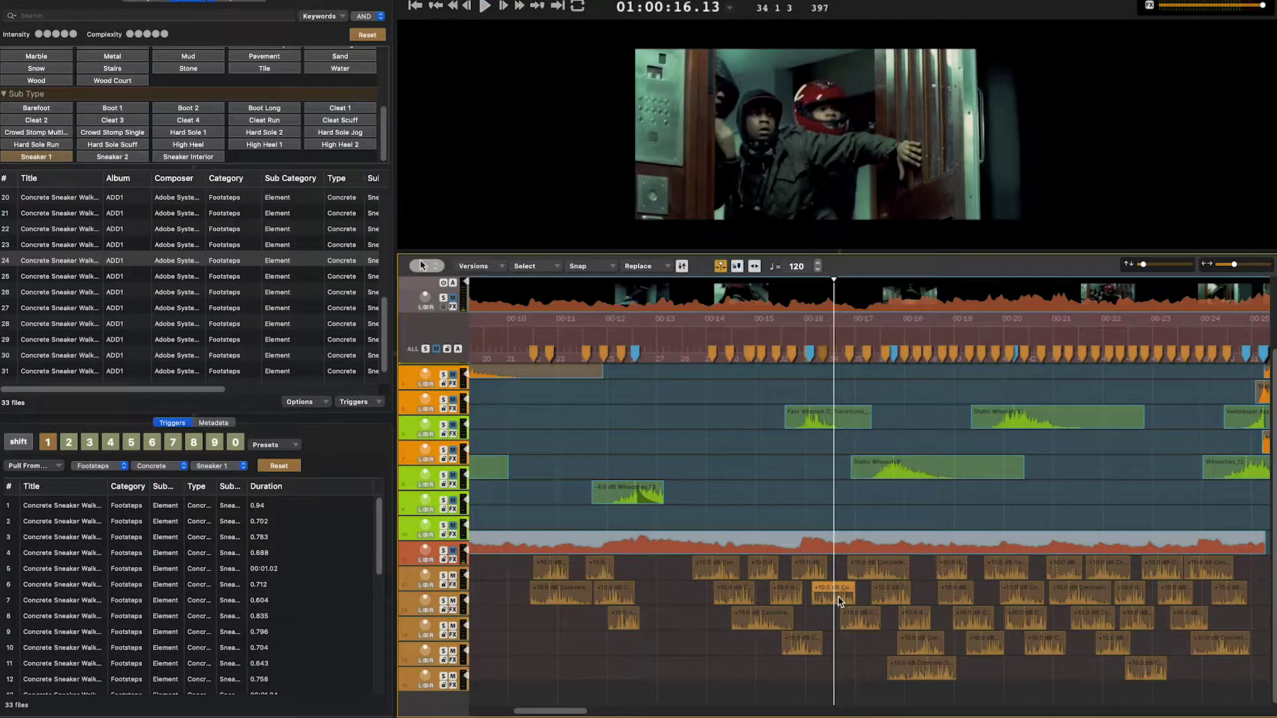
pyautogui.press('space')
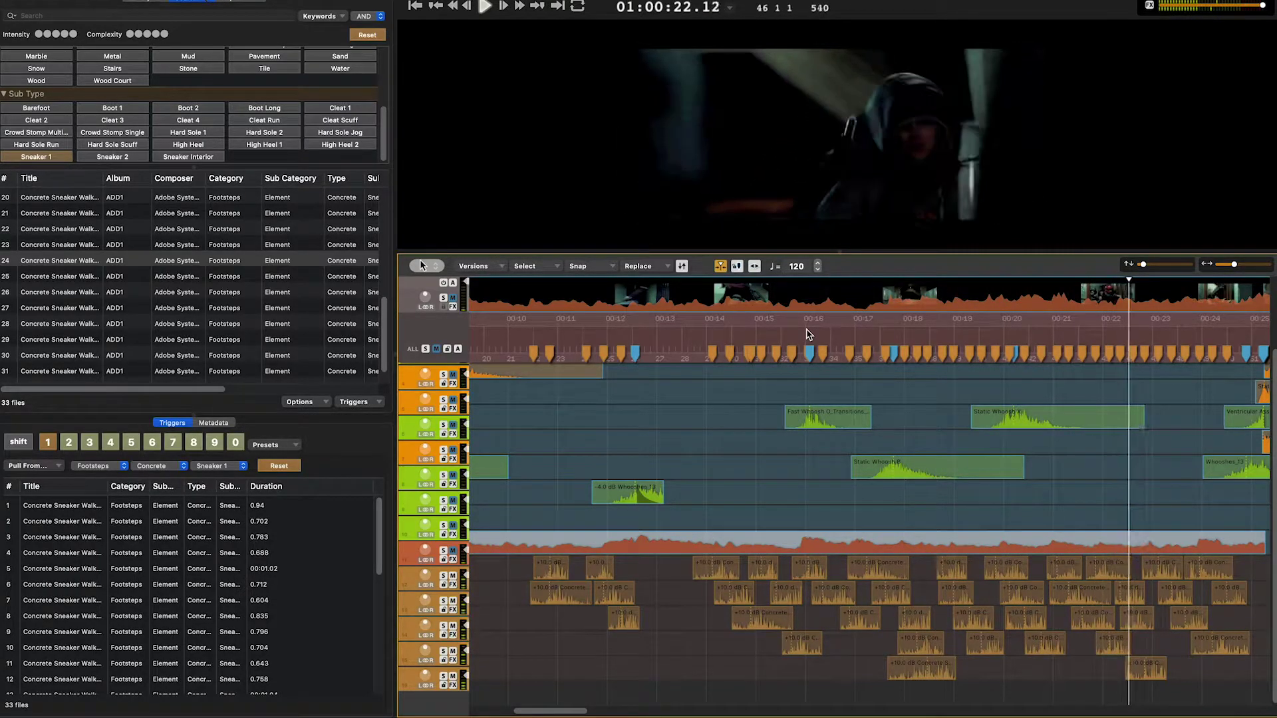
# Play on past 01:00:23, delete the two overlapping footstep clips around 01:00:24, and play the section
pyautogui.press('space')
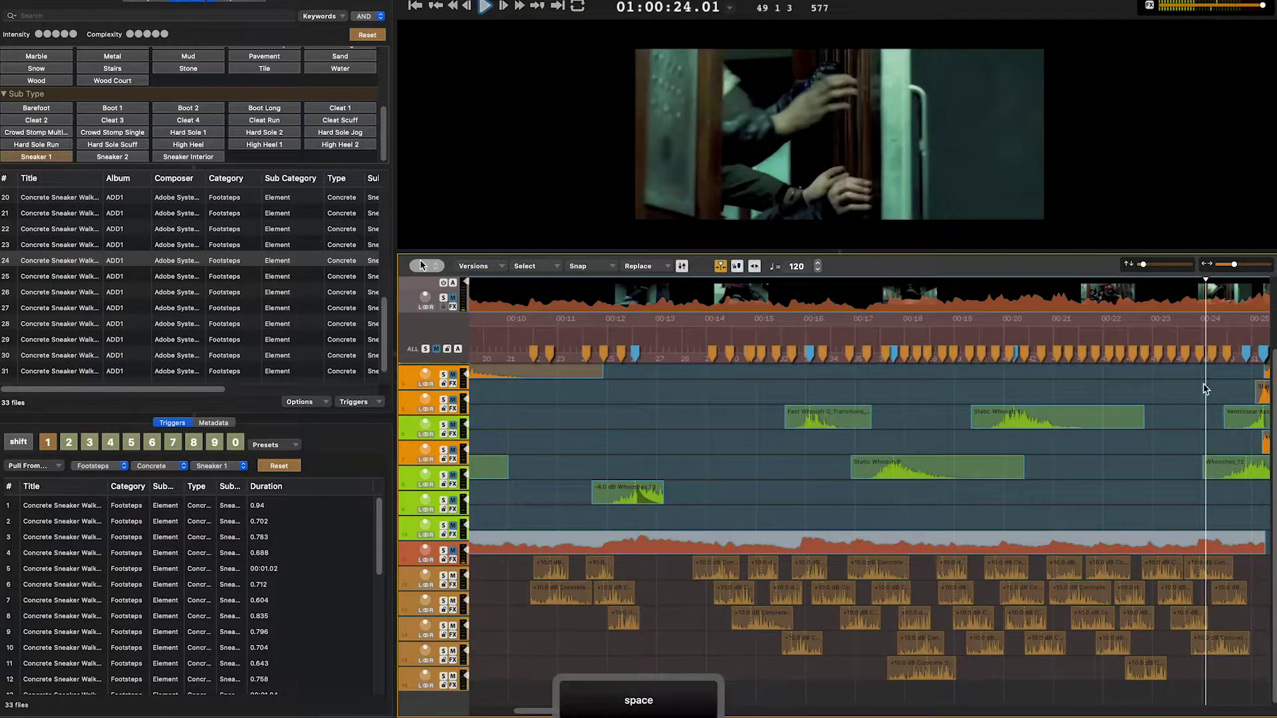
pyautogui.click(1146, 331)
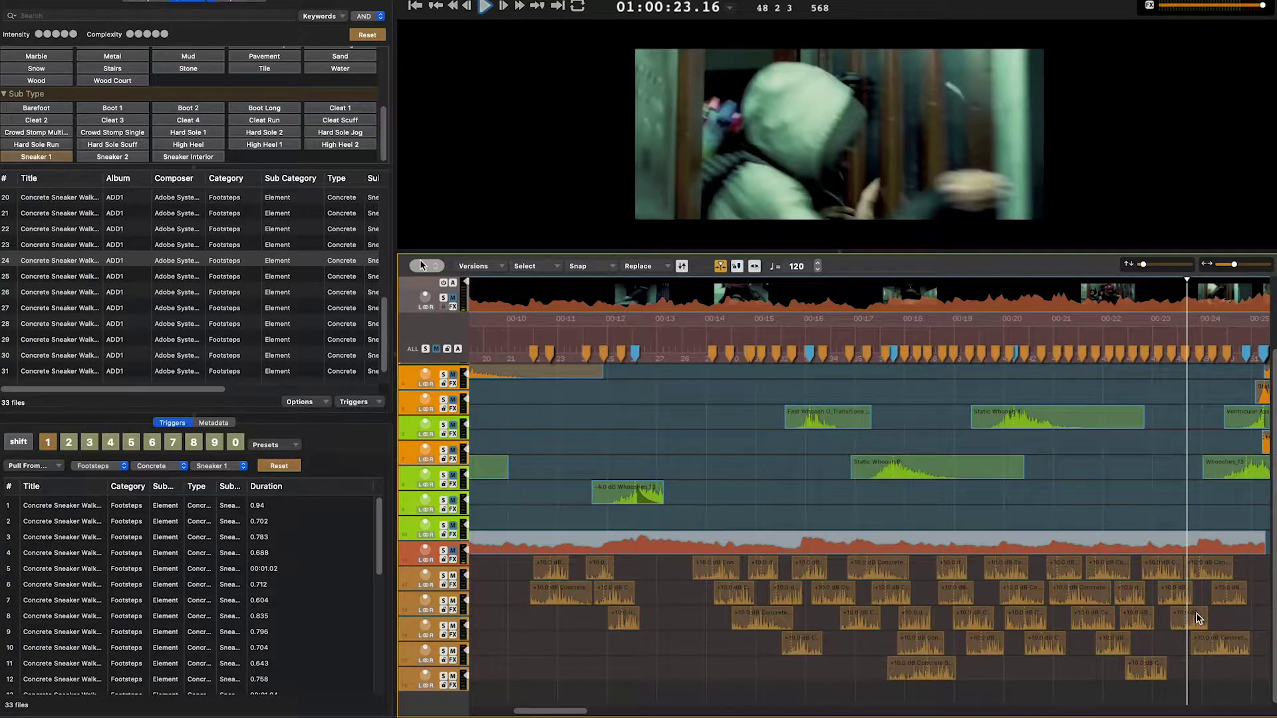
pyautogui.click(1202, 578)
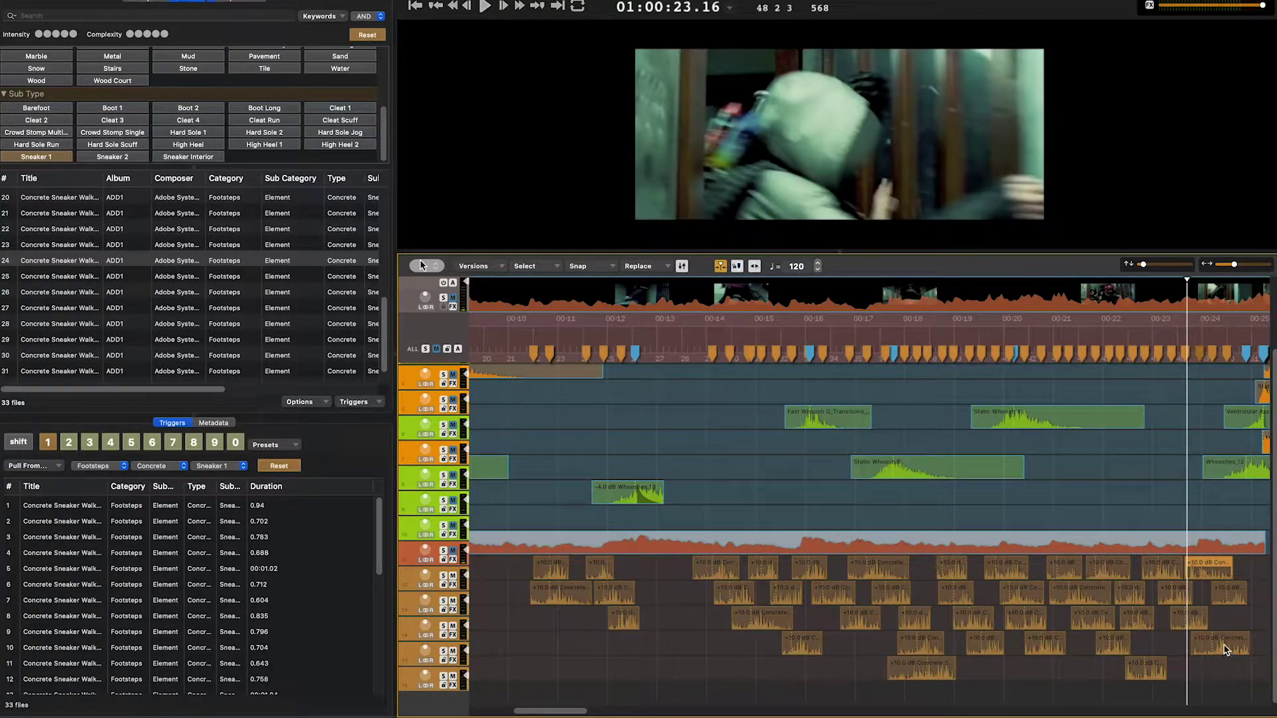
pyautogui.press('BackSpace')
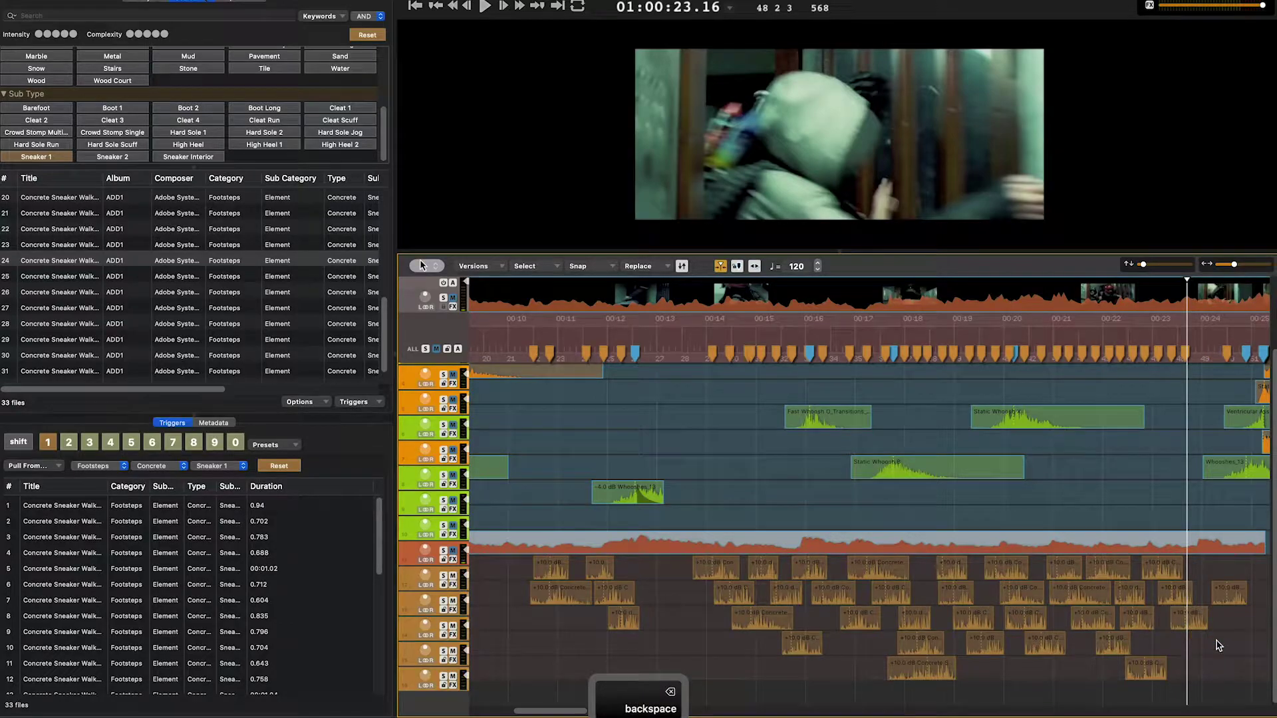
pyautogui.click(1150, 341)
pyautogui.press('space')
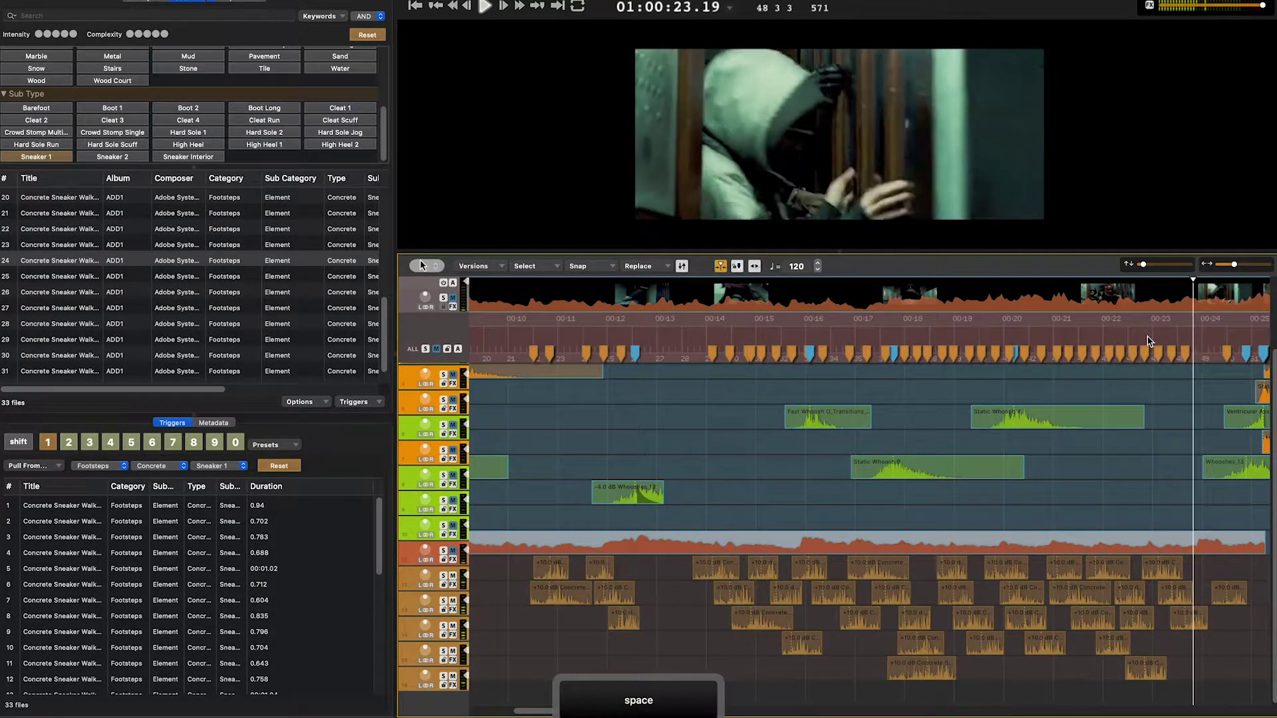
# Fire trigger 1 at about 01:00:24 for a new footstep, raise its gain to +10 dB, and play it
pyautogui.click(1181, 345)
pyautogui.press('space')
pyautogui.press('1')
pyautogui.press('space')
pyautogui.click(1225, 577)
pyautogui.hotkey('shift', 'Up')
pyautogui.press('space')
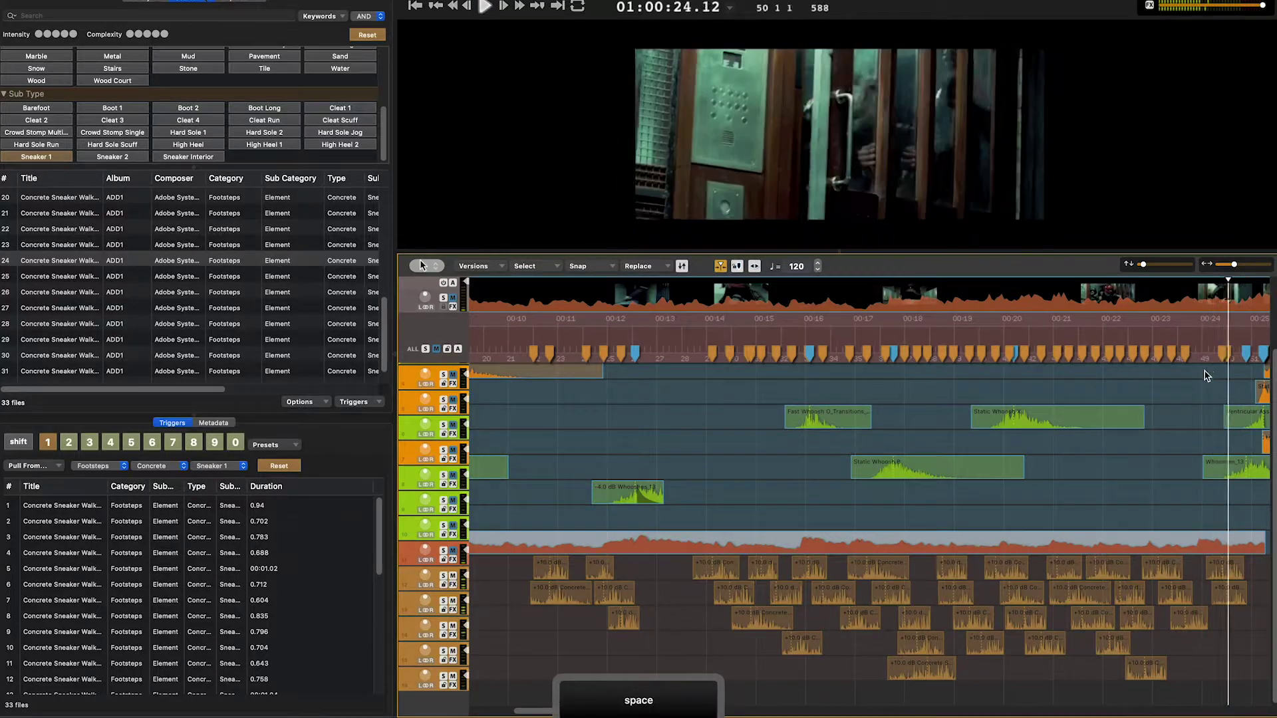
# Play from about 01:00:25 and fire trigger 1 twice to add two footsteps around 01:00:26
pyautogui.hscroll(-5, 622, 698)
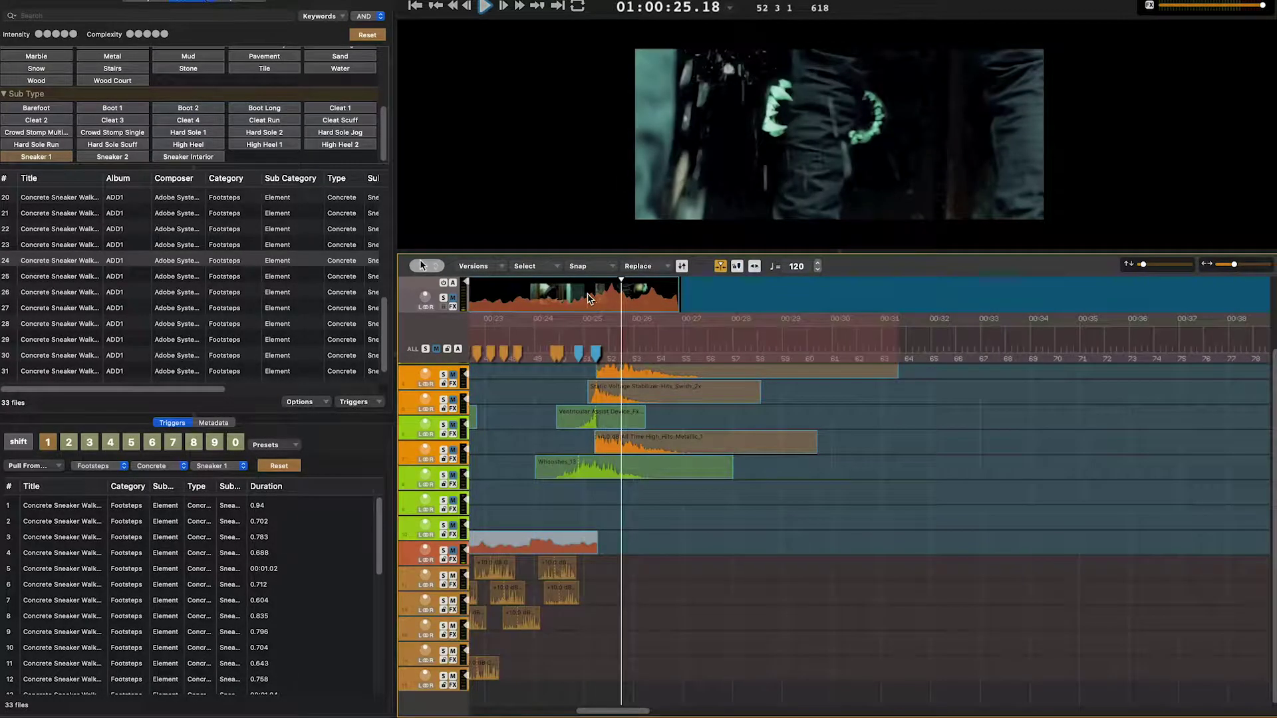
pyautogui.click(585, 301)
pyautogui.press('space')
pyautogui.press('1')
pyautogui.press('1')
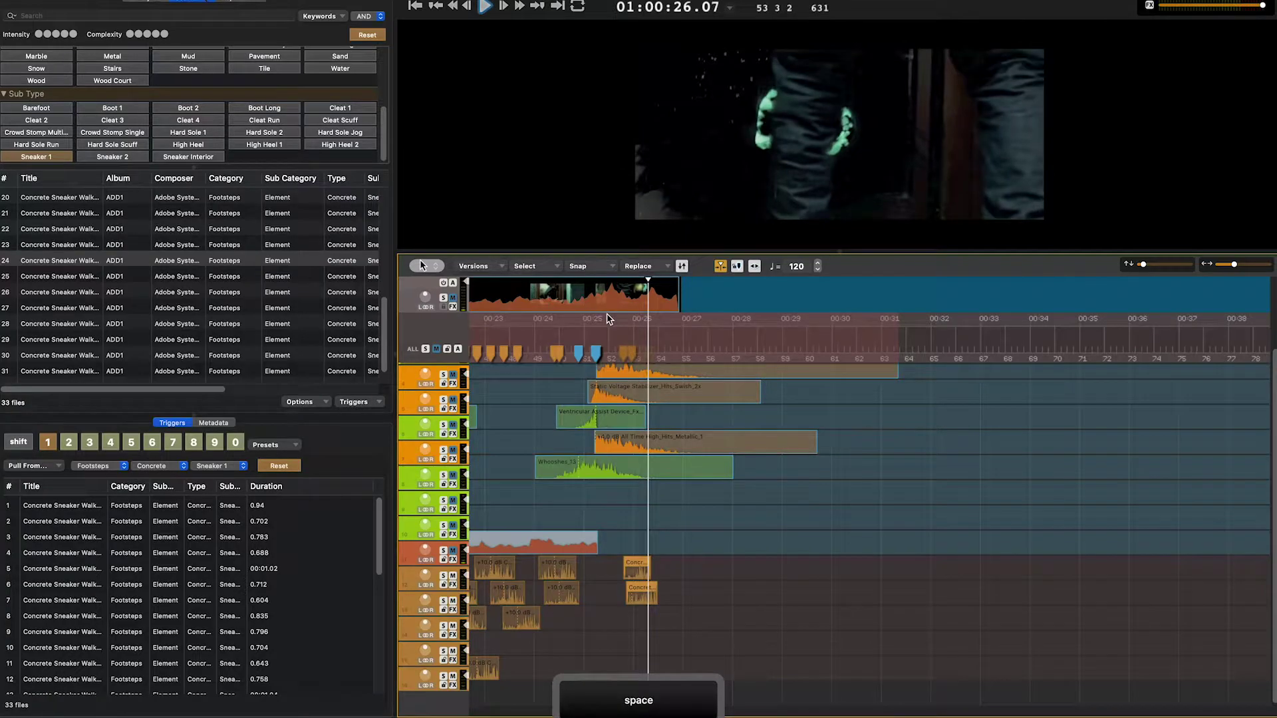
# Raise the gain of the two new footsteps around 01:00:26 to +10 dB and play them
pyautogui.click(606, 320)
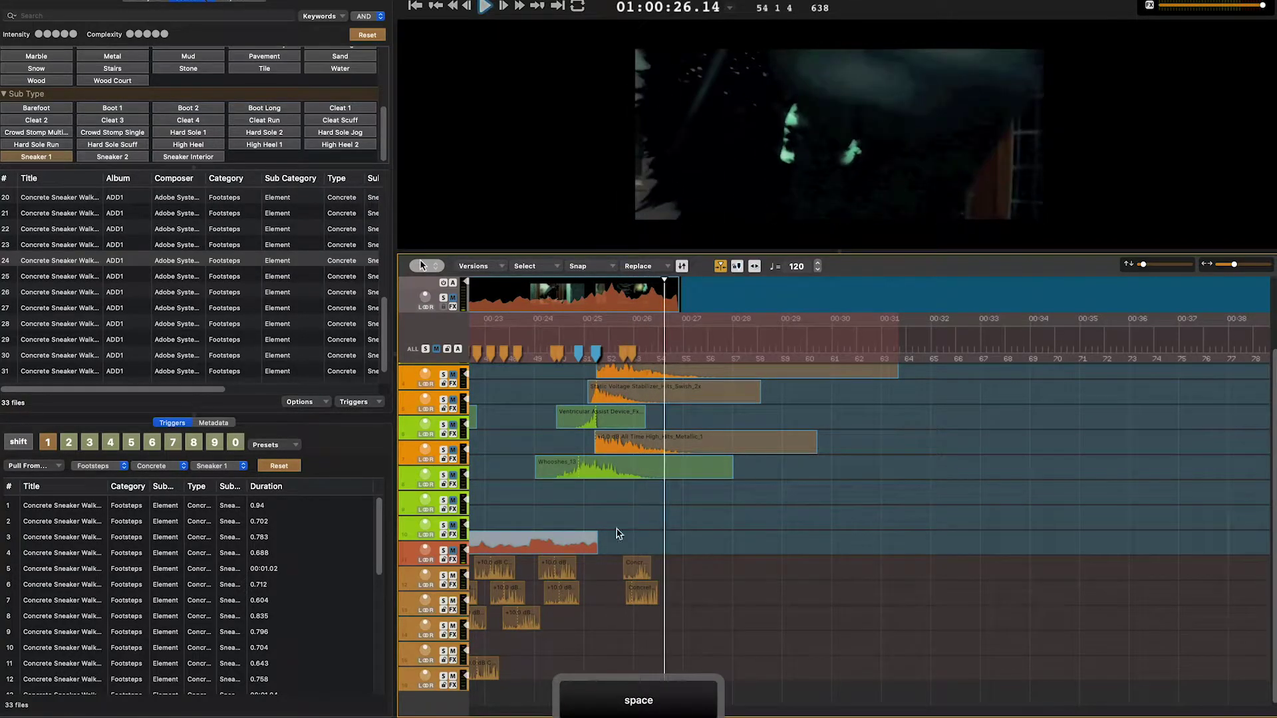
pyautogui.moveTo(697, 604); pyautogui.dragTo(624, 579)
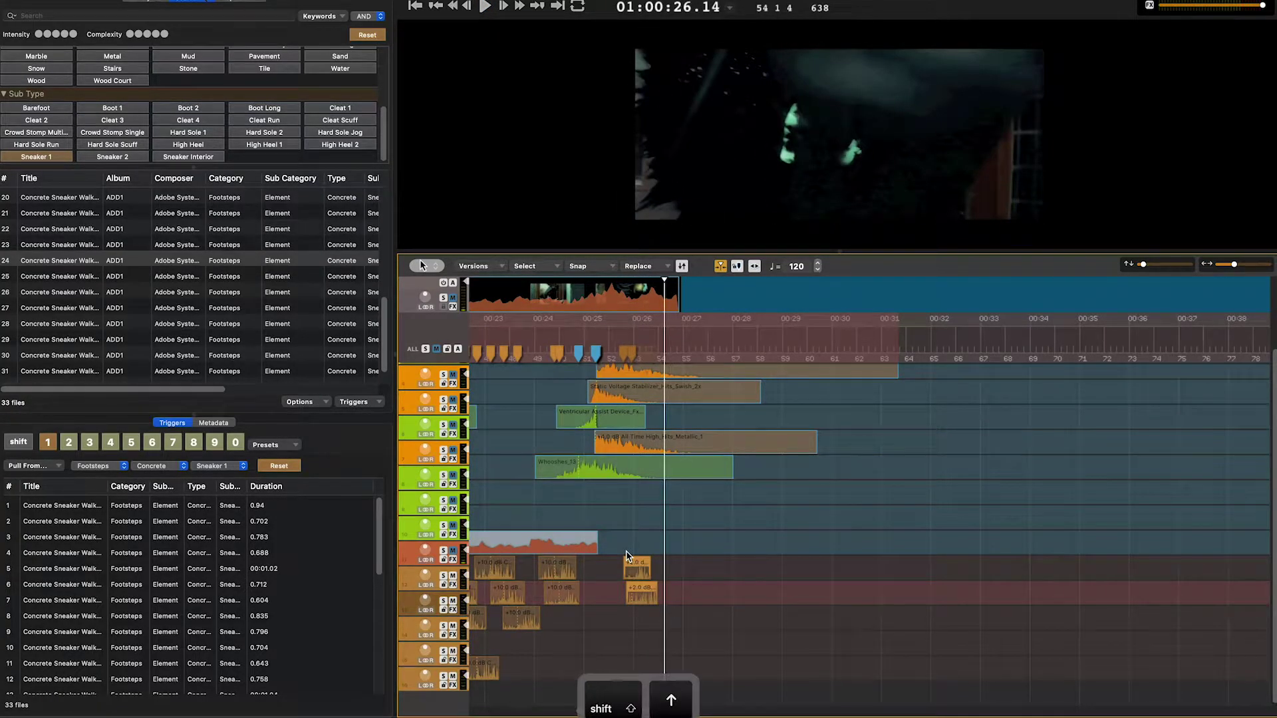
pyautogui.click(615, 367)
pyautogui.press('space')
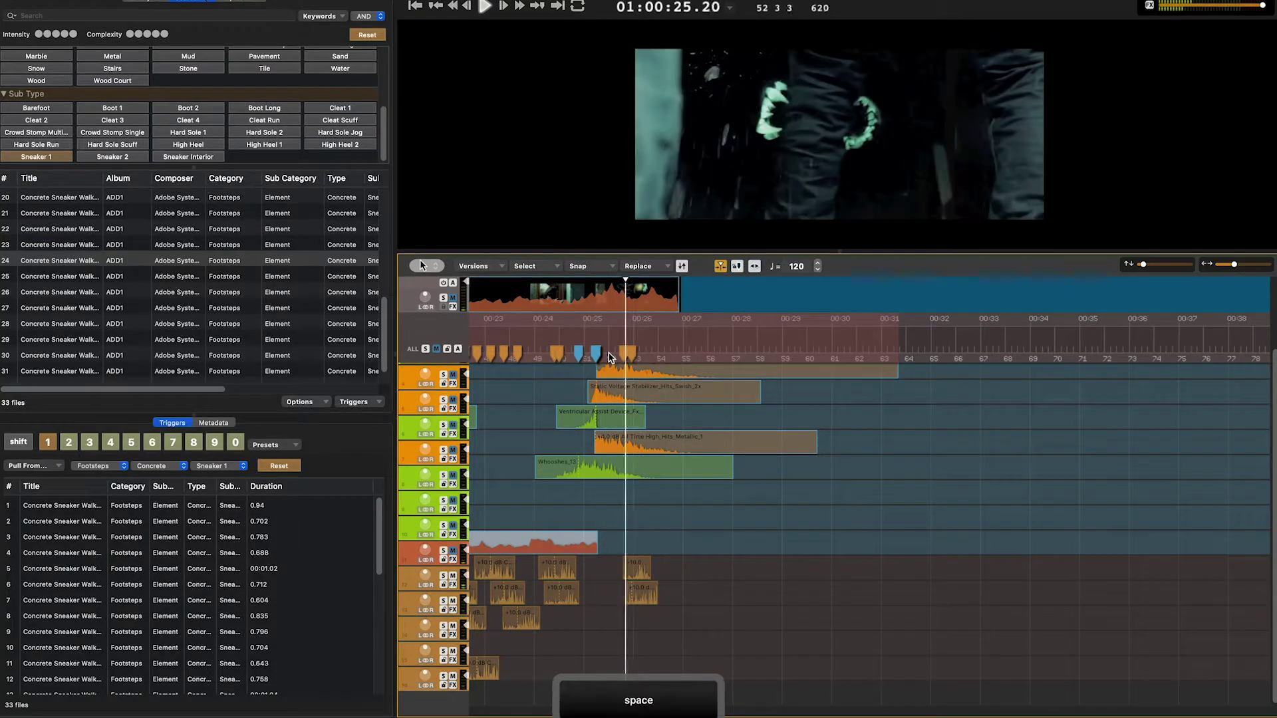
# Move the first of the two closing footsteps earlier and add a +10 dB footstep at about 01:00:26.14
pyautogui.click(607, 338)
pyautogui.press('space')
# Play from the start and lower the gain of the footstep at about 01:00:08
pyautogui.press('Home')
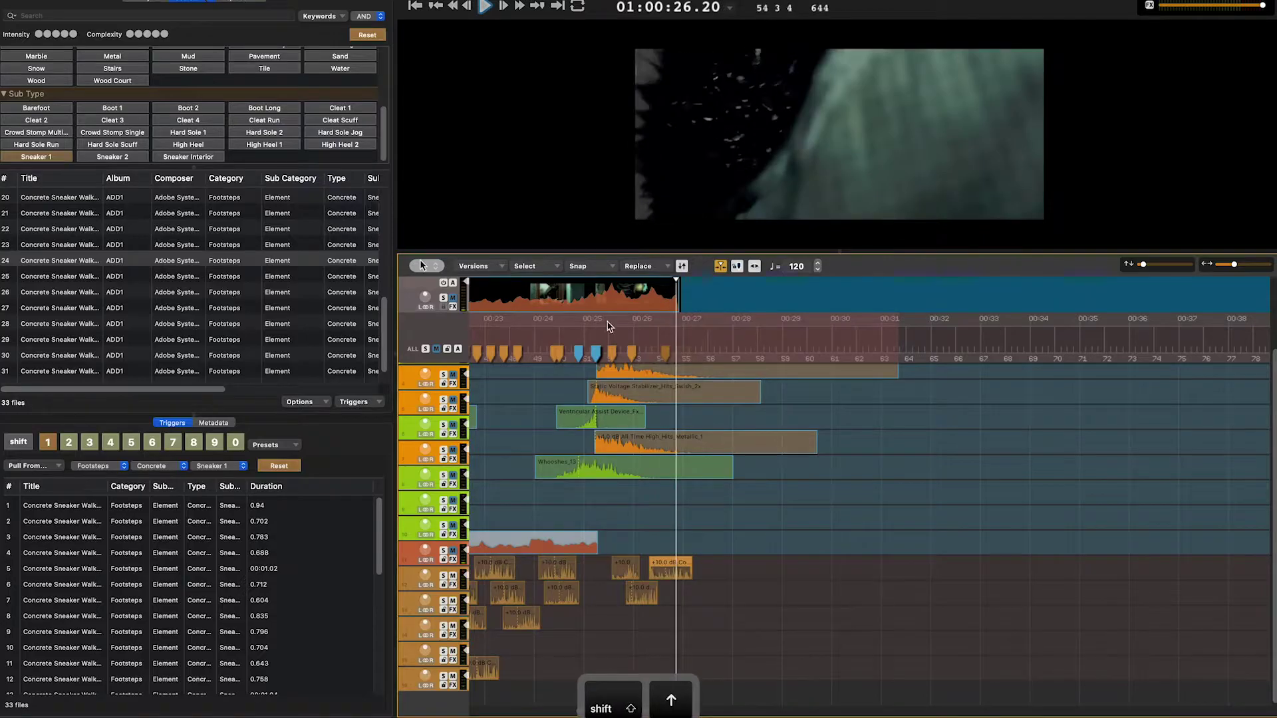
pyautogui.press('space')
pyautogui.click(875, 618)
pyautogui.hotkey('shift', 'Down')
pyautogui.hotkey('shift', 'Down')
pyautogui.press('space')
# Lower the gain of the footstep at about 01:00:04 to +4 dB and play the section
pyautogui.click(575, 339)
pyautogui.press('space')
pyautogui.click(693, 594)
pyautogui.hotkey('shift', 'Down')
pyautogui.hotkey('shift', 'Down')
pyautogui.hotkey('shift', 'Down')
pyautogui.click(620, 340)
pyautogui.press('space')
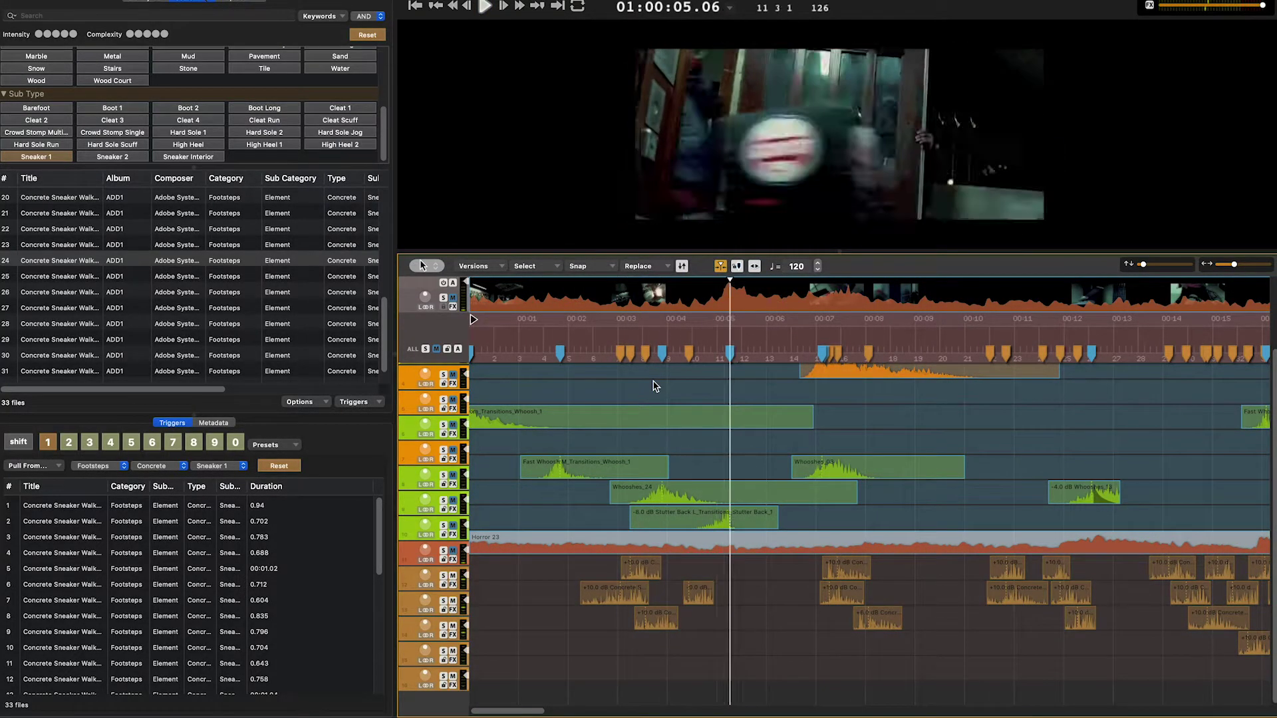
# Lower the footstep at about 01:00:08 further, to a gain of +2 dB, checking it with playback
pyautogui.press('space')
pyautogui.click(886, 618)
pyautogui.hotkey('shift', 'Down')
pyautogui.click(620, 339)
pyautogui.press('space')
pyautogui.click(891, 624)
pyautogui.hotkey('shift', 'Down')
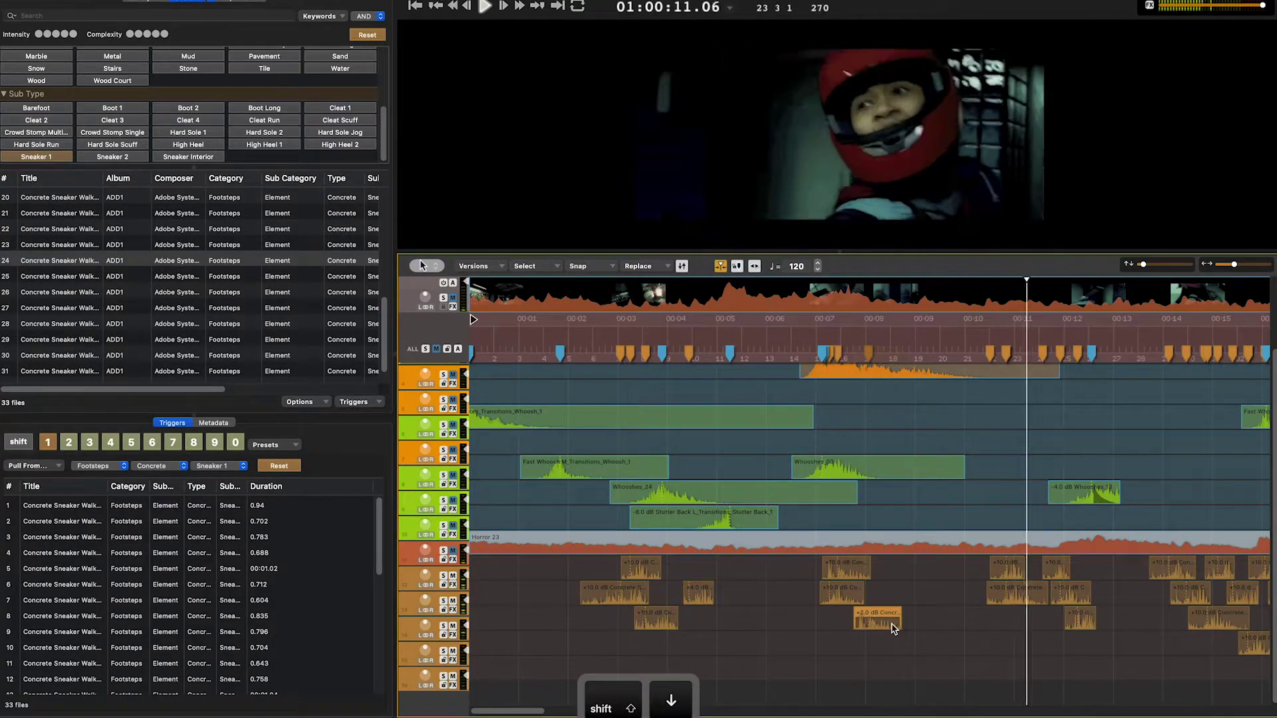
# Play on from about 01:00:13 and lower the gain of the footsteps around 01:00:14
pyautogui.press('space')
pyautogui.hscroll(-4, 565, 346)
pyautogui.click(551, 338)
pyautogui.press('space')
pyautogui.press('space')
pyautogui.click(580, 576)
pyautogui.hotkey('shift', 'Down')
pyautogui.hotkey('shift', 'Down')
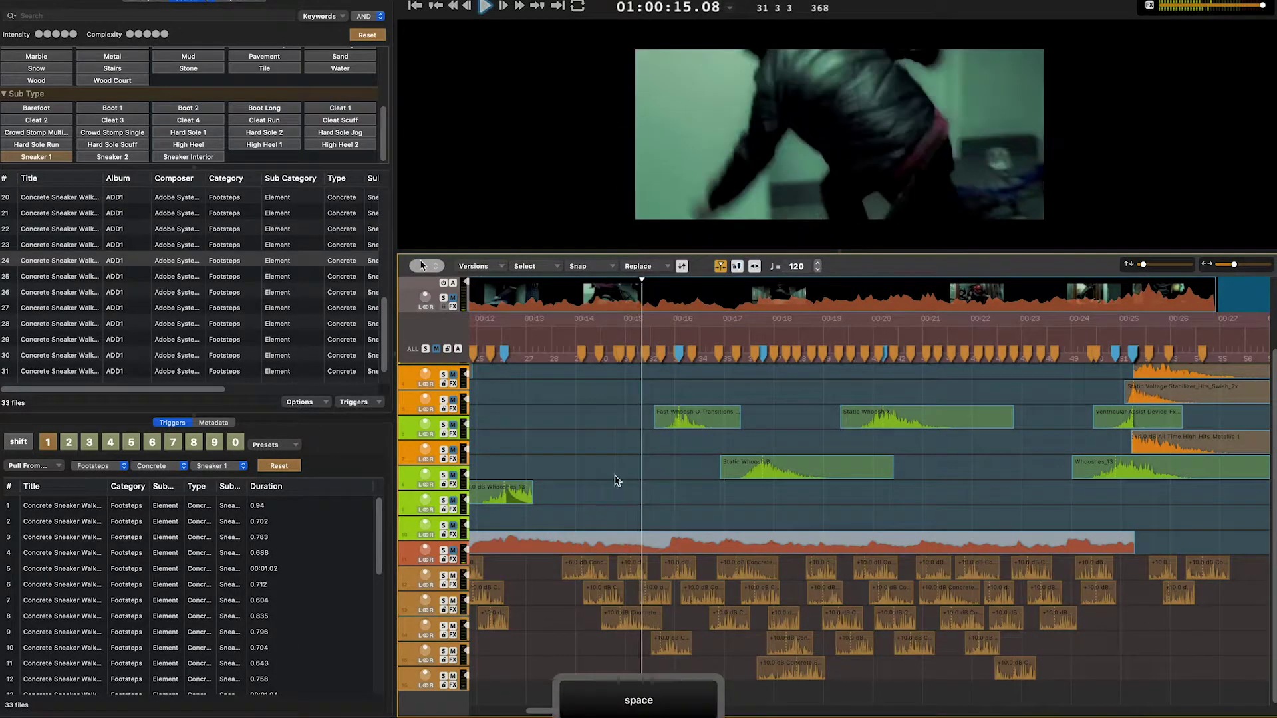
# Play the stretch from about 01:00:15 to 01:00:17 and check the level of the two footsteps around 01:00:16
pyautogui.click(618, 352)
pyautogui.press('space')
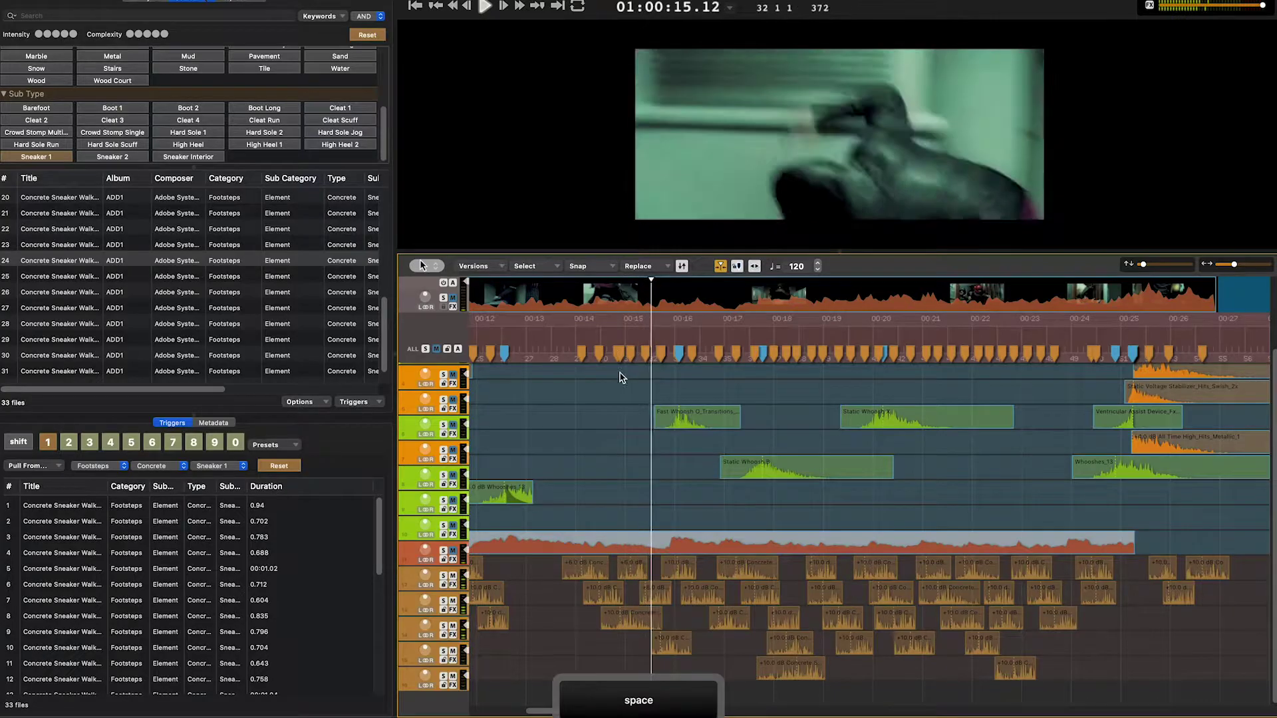
pyautogui.press('space')
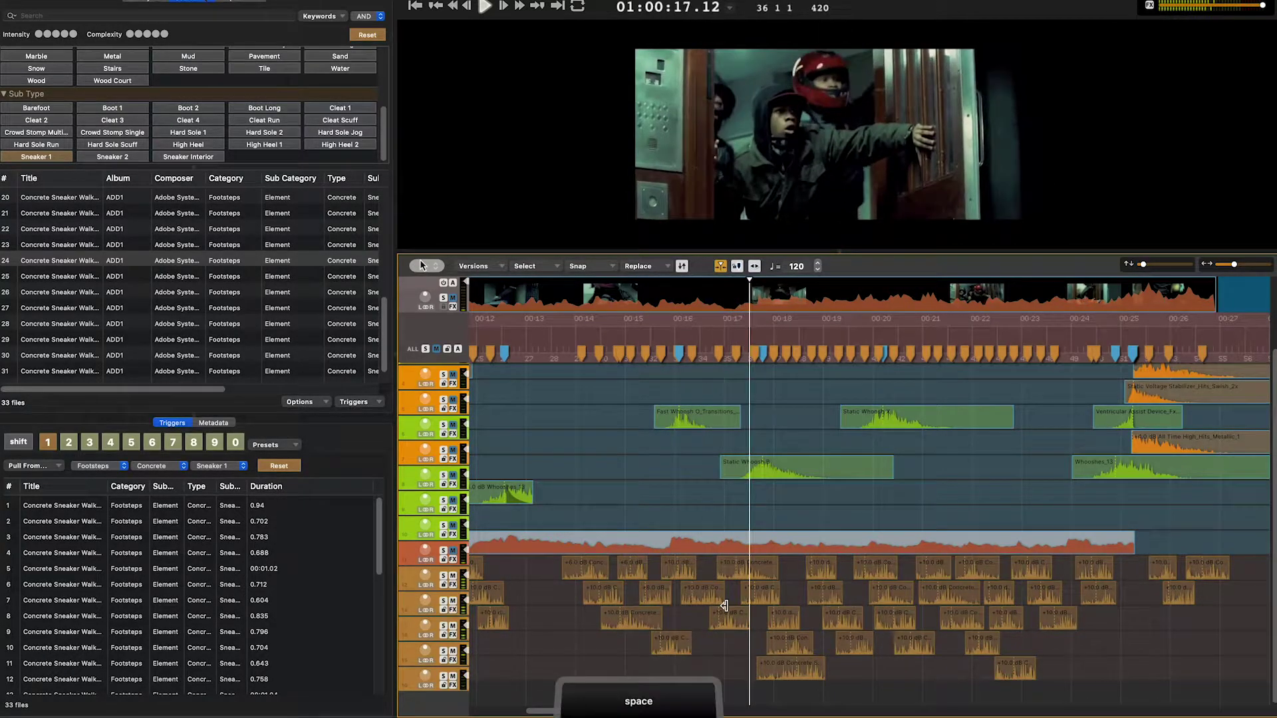
pyautogui.press('space')
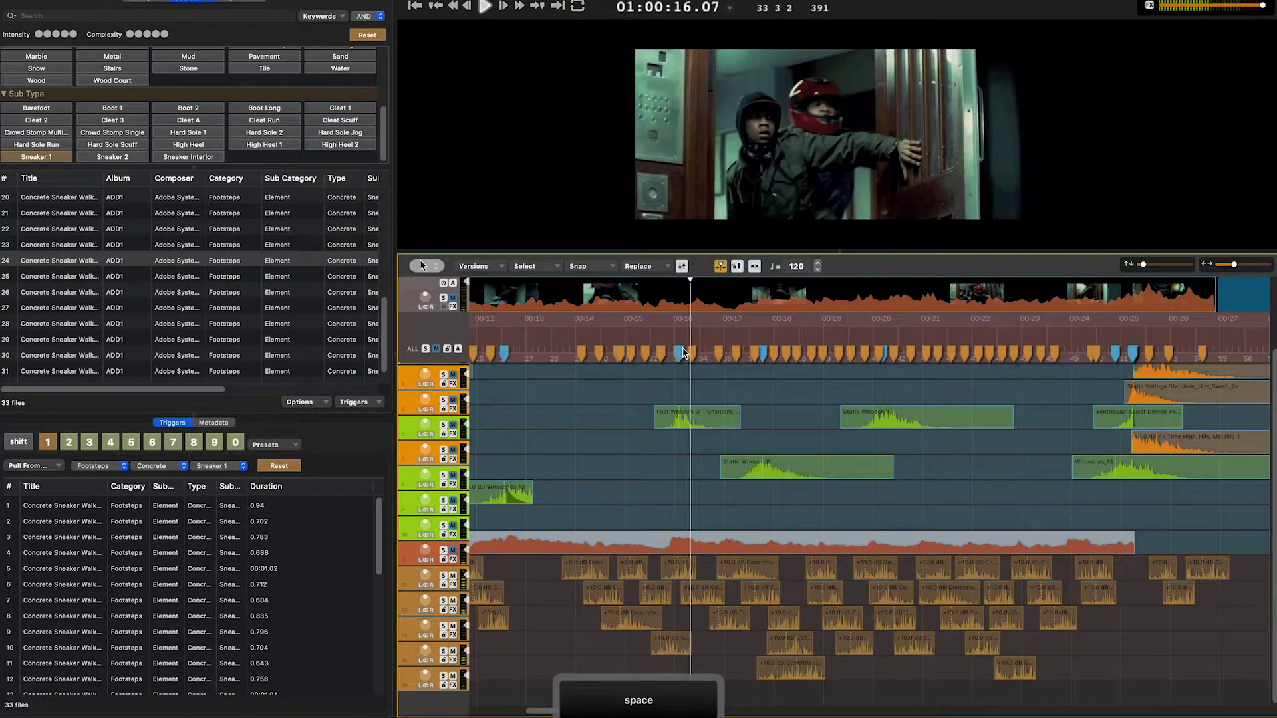
pyautogui.moveTo(732, 636); pyautogui.dragTo(700, 605)
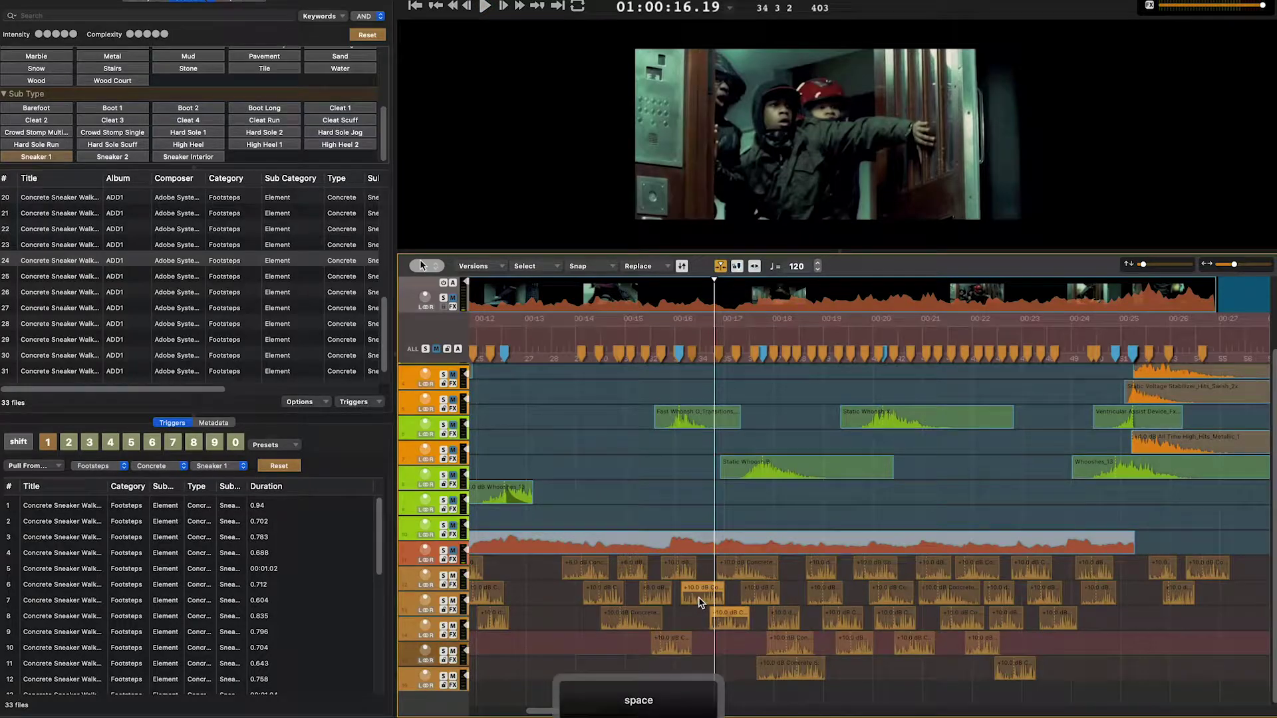
pyautogui.press('space')
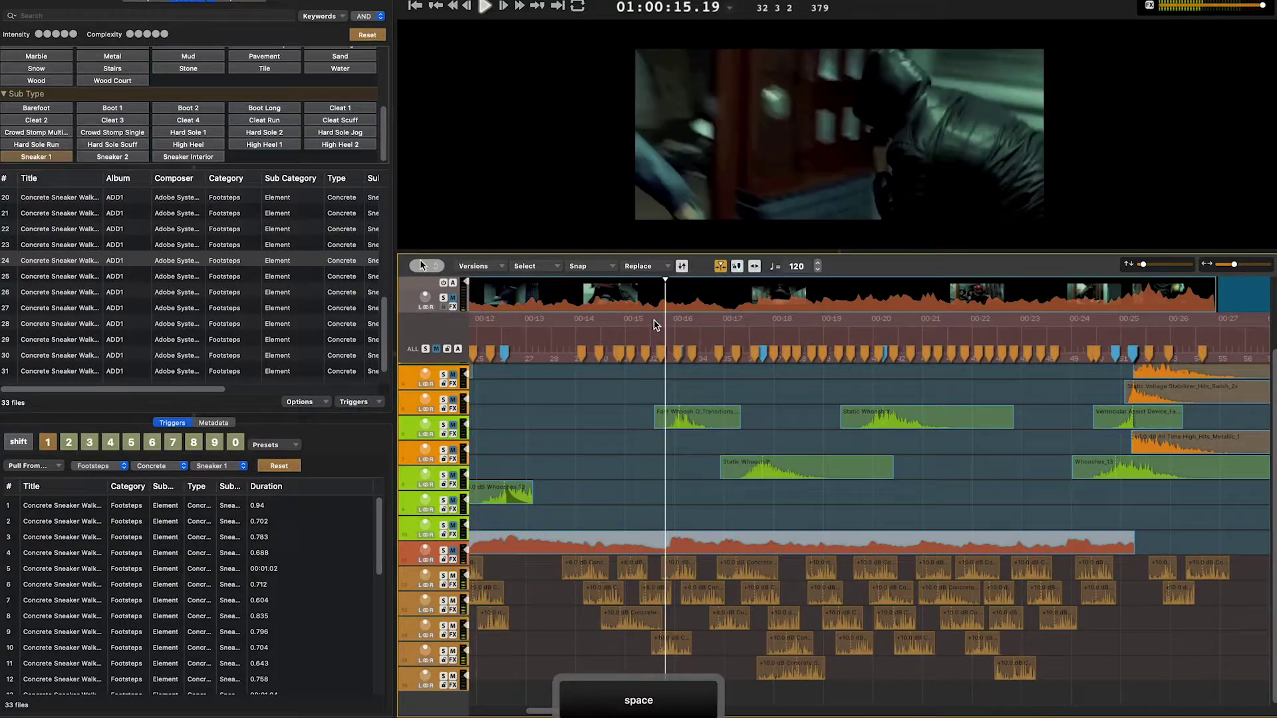
# Lower the gain of the two footsteps around 01:00:17 to +2 dB, playing the section between changes
pyautogui.click(758, 580)
pyautogui.press('space')
pyautogui.hotkey('shift', 'Down')
pyautogui.press('space')
pyautogui.hotkey('shift', 'Up')
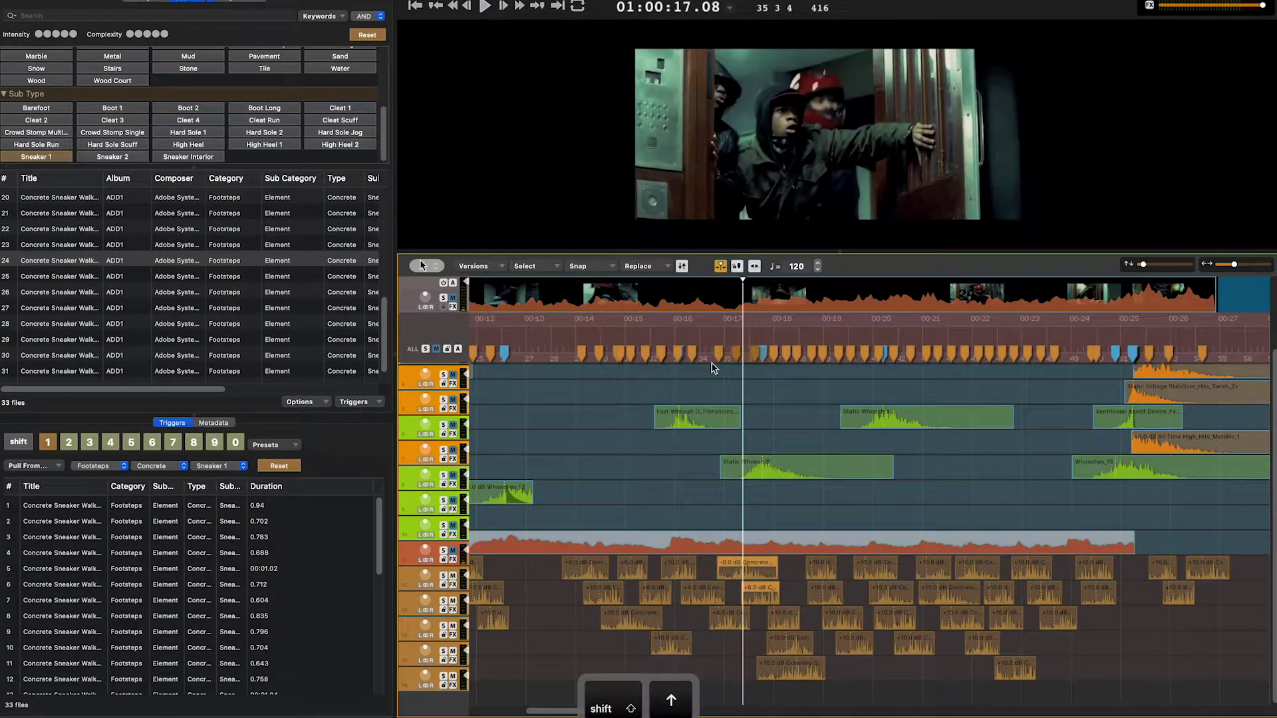
pyautogui.press('space')
pyautogui.press('space')
# Lower the gain of the two lowest footstep clips around 01:00:18 to +2 dB and play the section
pyautogui.click(790, 668)
pyautogui.keyDown('shift'); pyautogui.click(791, 643); pyautogui.keyUp('shift')
pyautogui.hotkey('shift', 'Down')
pyautogui.hotkey('shift', 'Down')
pyautogui.hotkey('shift', 'Down')
pyautogui.hotkey('shift', 'Down')
pyautogui.hotkey('shift', 'Down')
pyautogui.hotkey('shift', 'Down')
pyautogui.hotkey('shift', 'Down')
pyautogui.hotkey('shift', 'Down')
pyautogui.press('space')
pyautogui.press('space')
pyautogui.press('space')
# Lower the gain of the two footsteps around 01:00:19 and play again from about 01:00:16
pyautogui.click(823, 512)
pyautogui.hotkey('shift', 'Down')
pyautogui.hotkey('shift', 'Down')
pyautogui.hotkey('shift', 'Down')
pyautogui.hotkey('shift', 'Down')
pyautogui.hotkey('shift', 'Down')
pyautogui.hotkey('shift', 'Down')
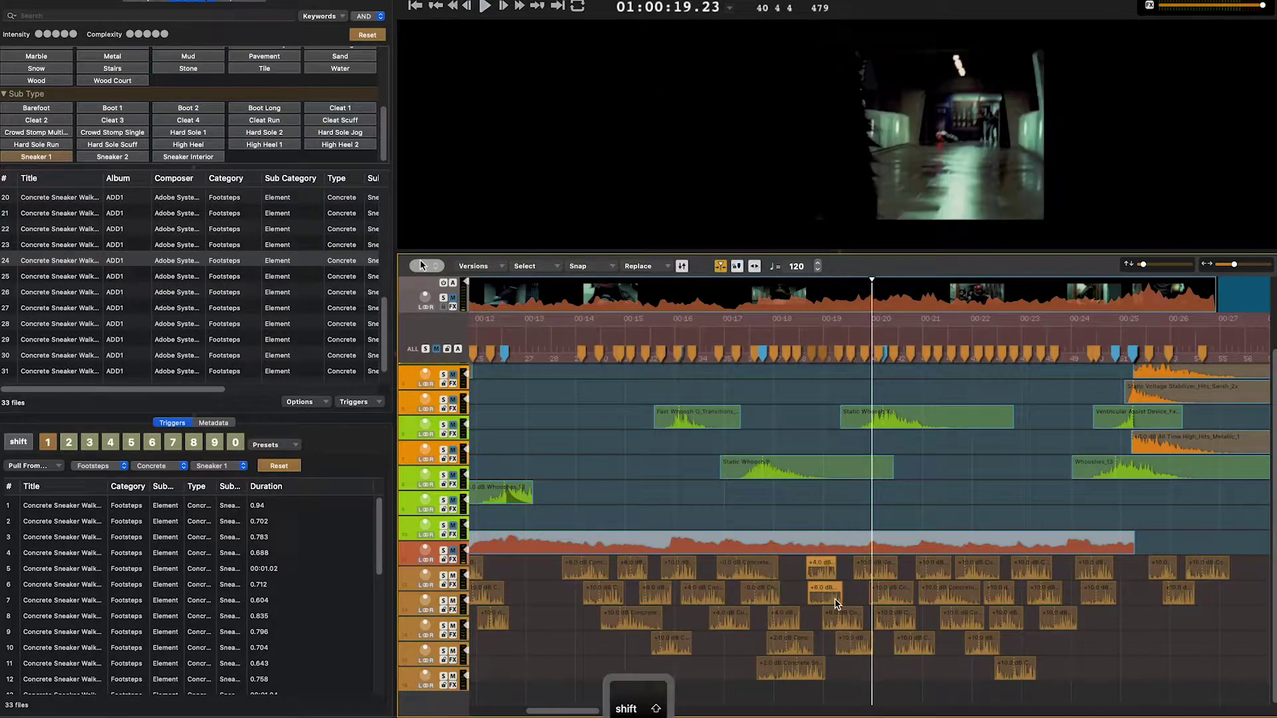
pyautogui.press('space')
pyautogui.press('space')
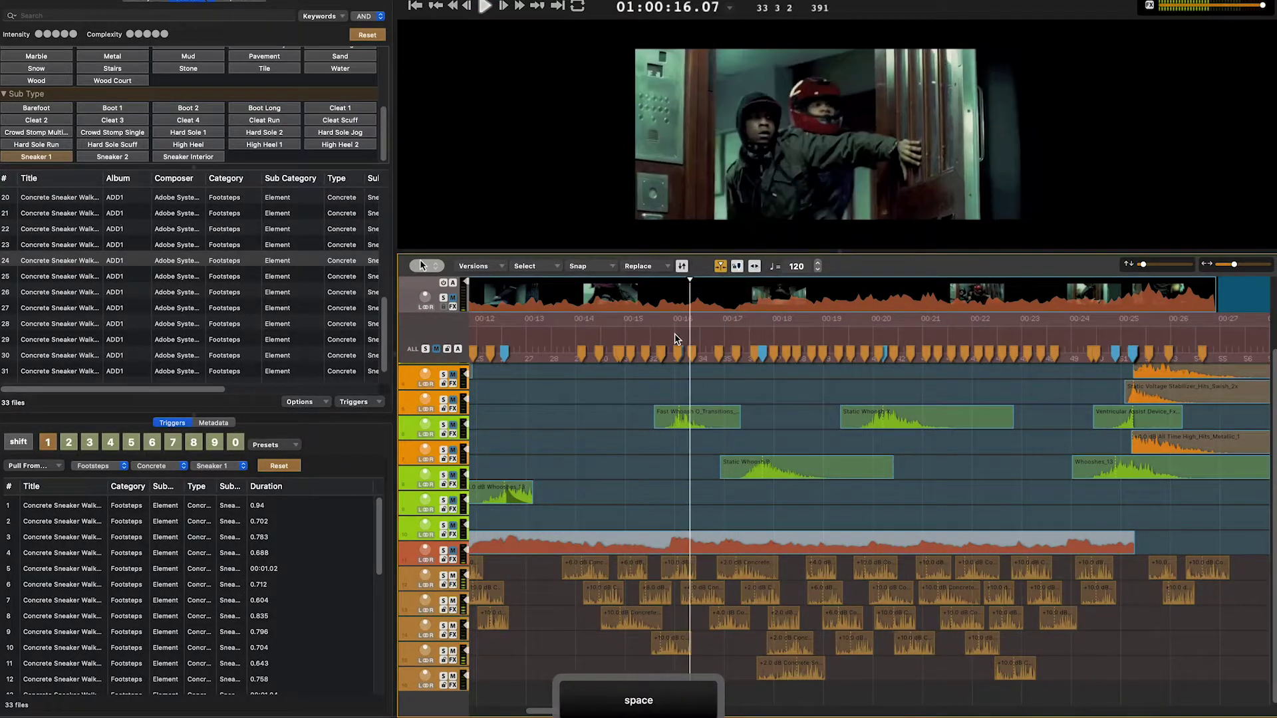
# Shift the two short footsteps around 01:00:18 slightly earlier and play on to about 01:00:24
pyautogui.click(791, 643)
pyautogui.click(743, 409)
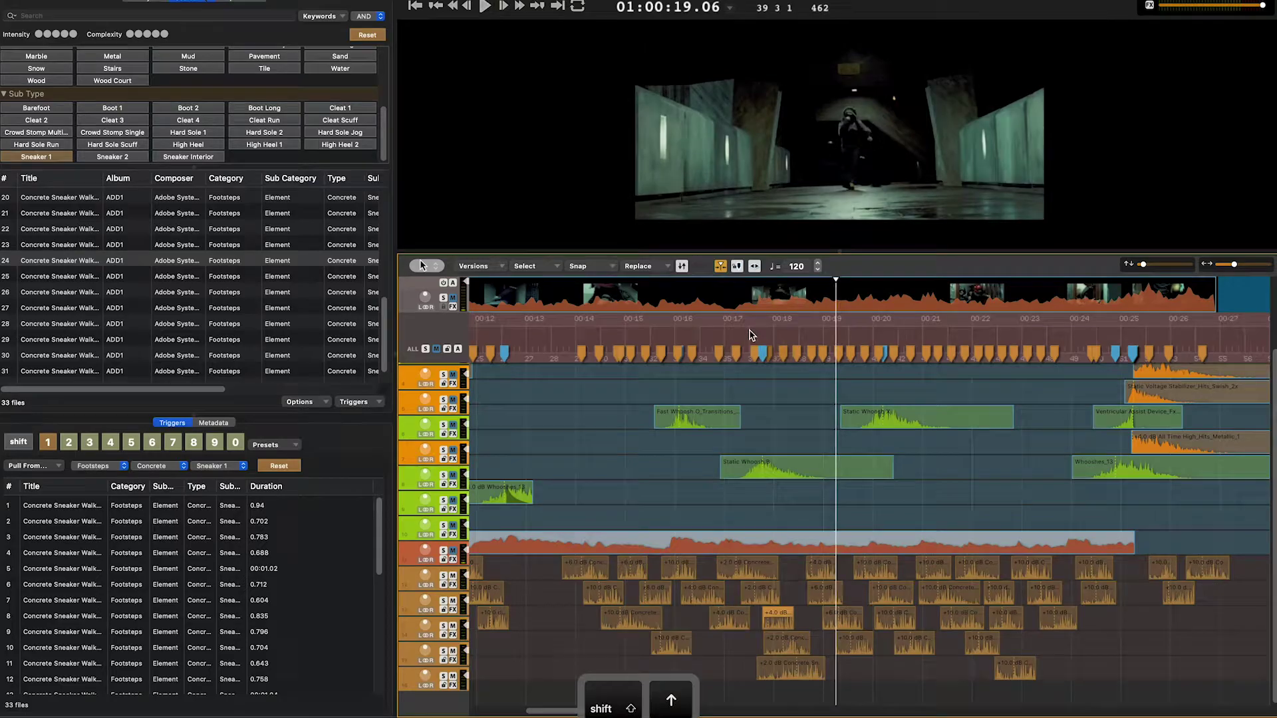
pyautogui.press('space')
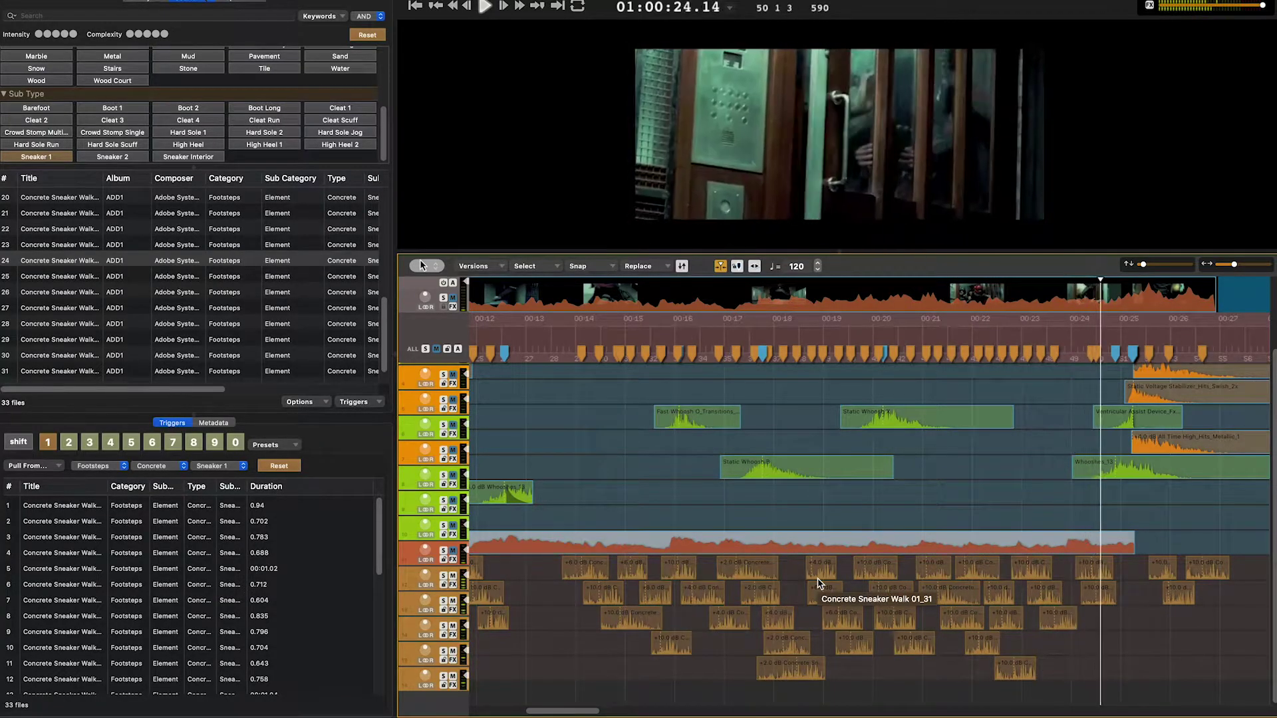
# Return to the start, save the project, and play the opening to about 01:00:01.19
pyautogui.press('space')
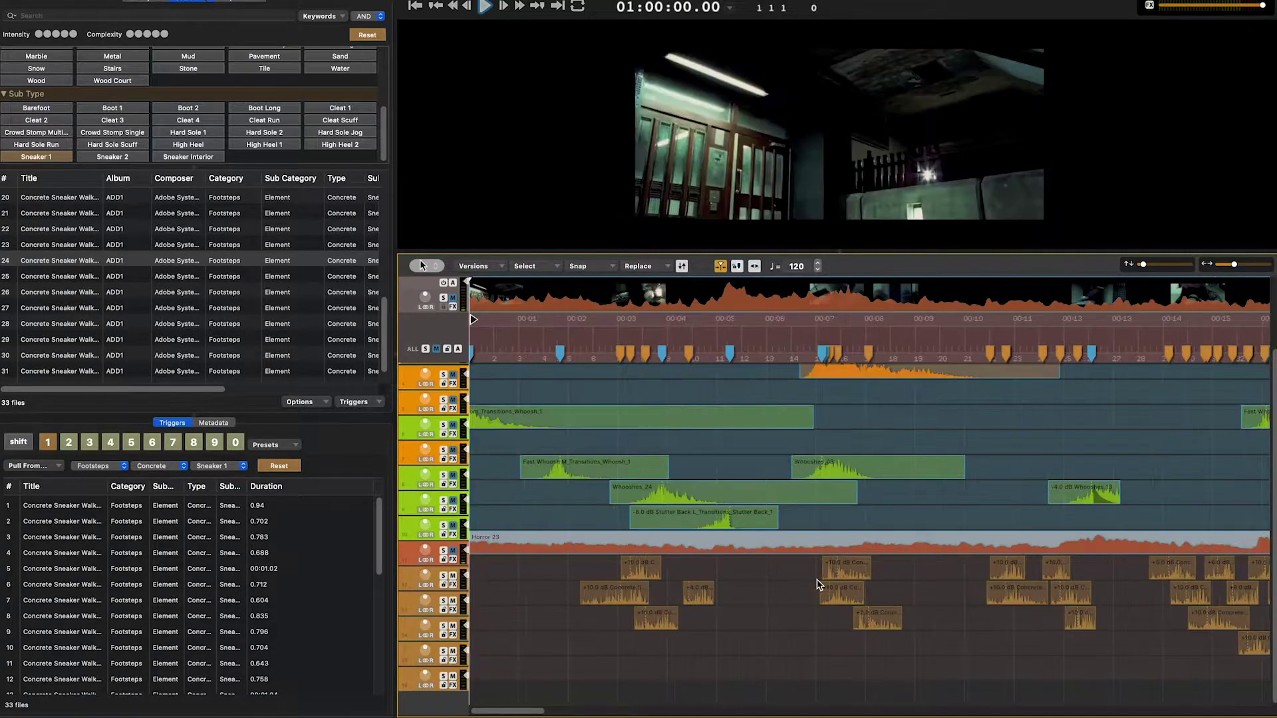
pyautogui.press('super+s')
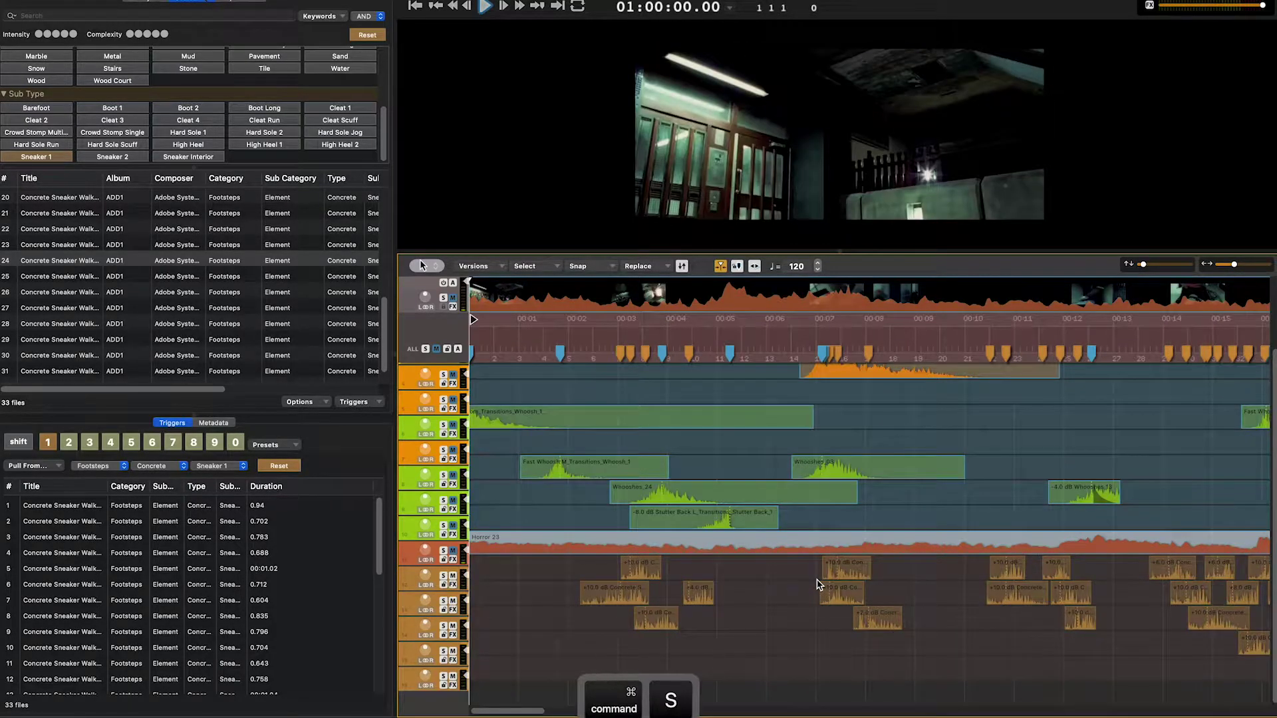
pyautogui.press('space')
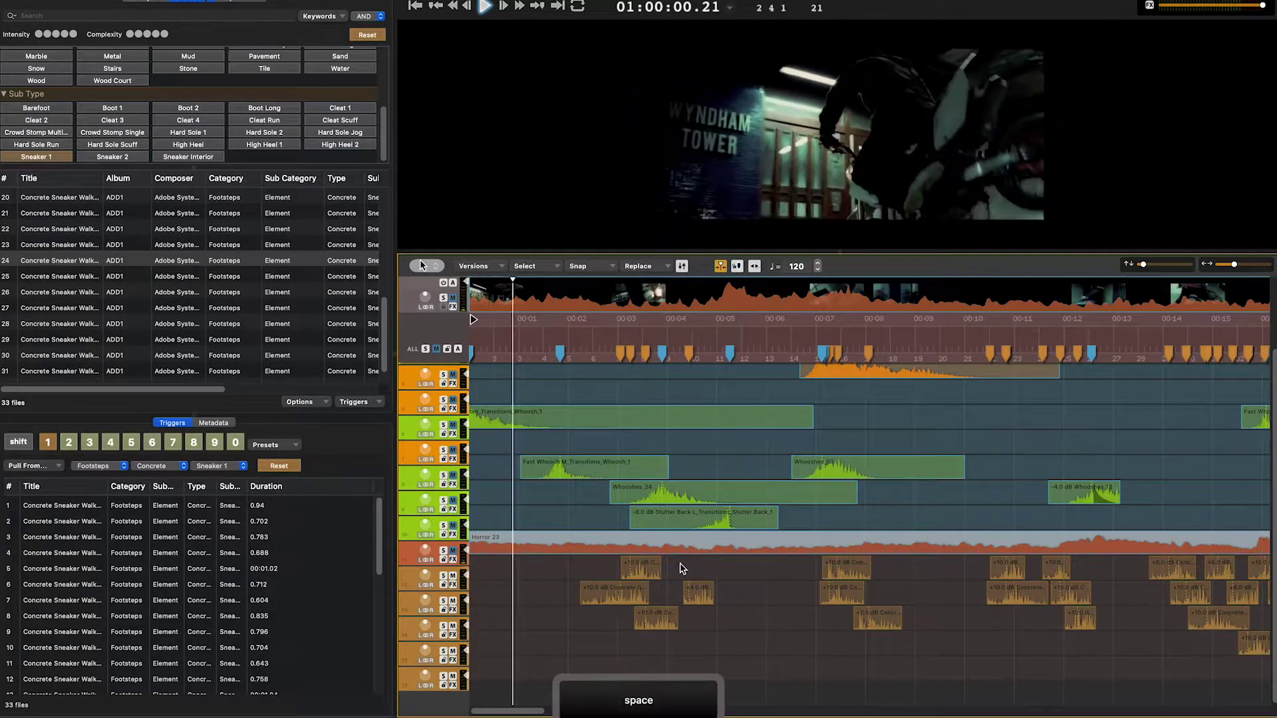
pyautogui.press('space')
# Search the library's Sound Effects elements for "motorcycle" and preview the first results
pyautogui.click(203, 17)
pyautogui.write('motorcycle')
pyautogui.press('space')
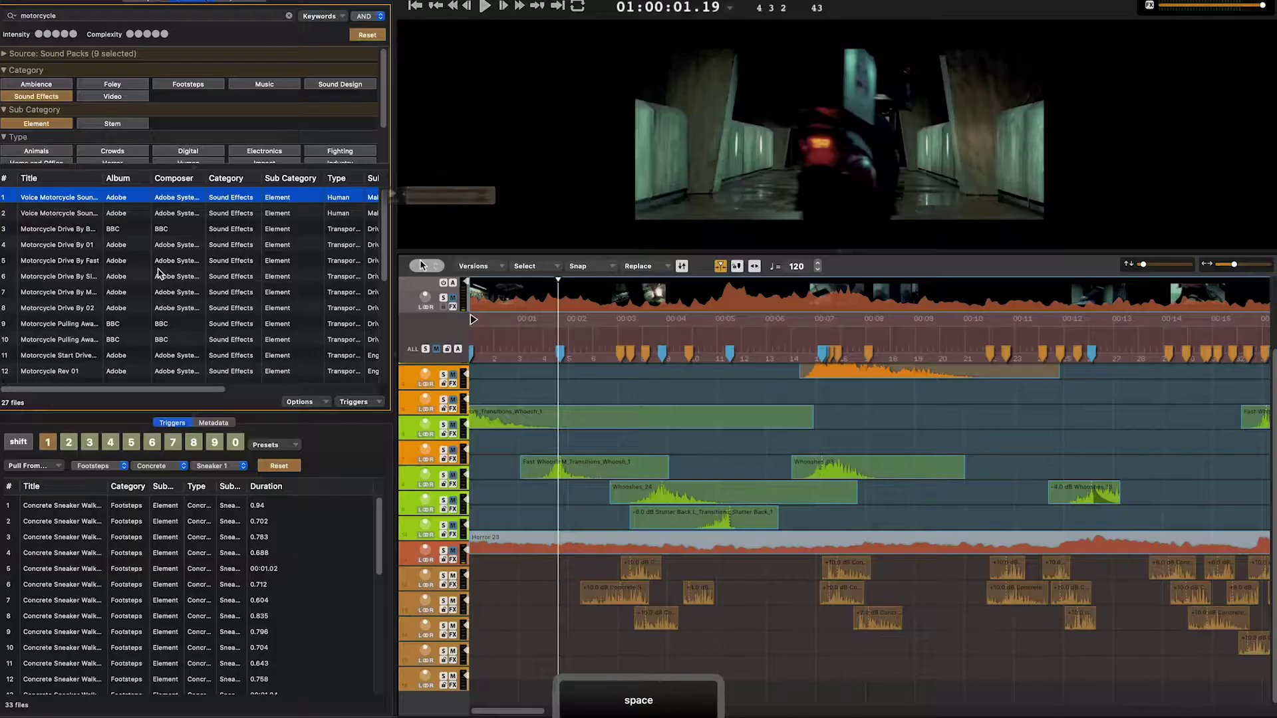
pyautogui.press('space')
pyautogui.click(83, 229)
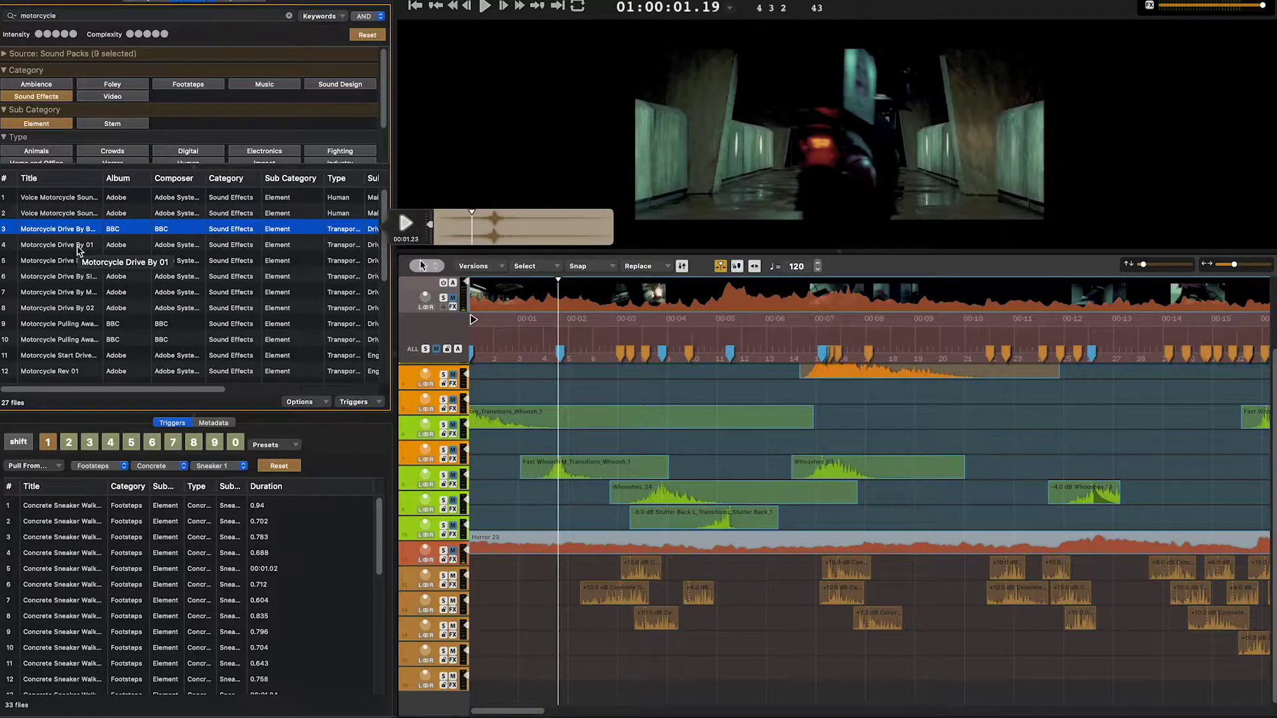
# Preview the Motorcycle Drive By 01, Fast and Medium sounds and the first Motorcycle Pulling Away sound
pyautogui.click(77, 246)
pyautogui.press('space')
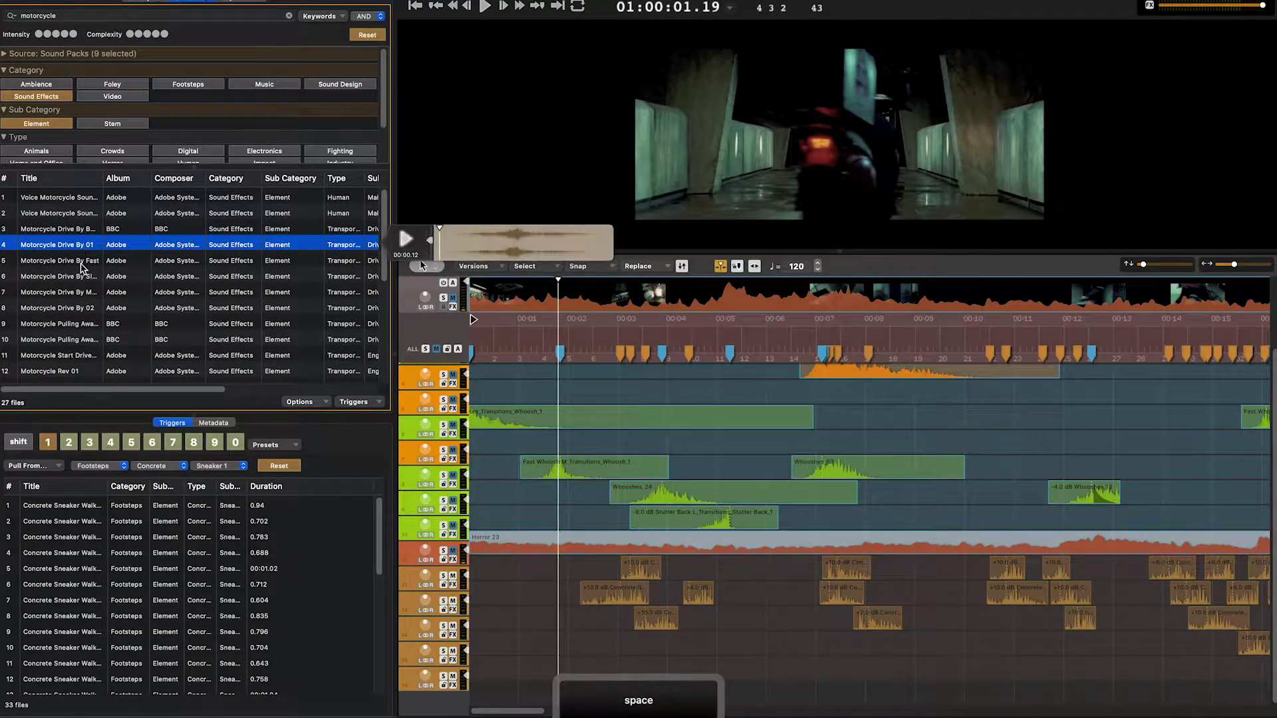
pyautogui.click(81, 263)
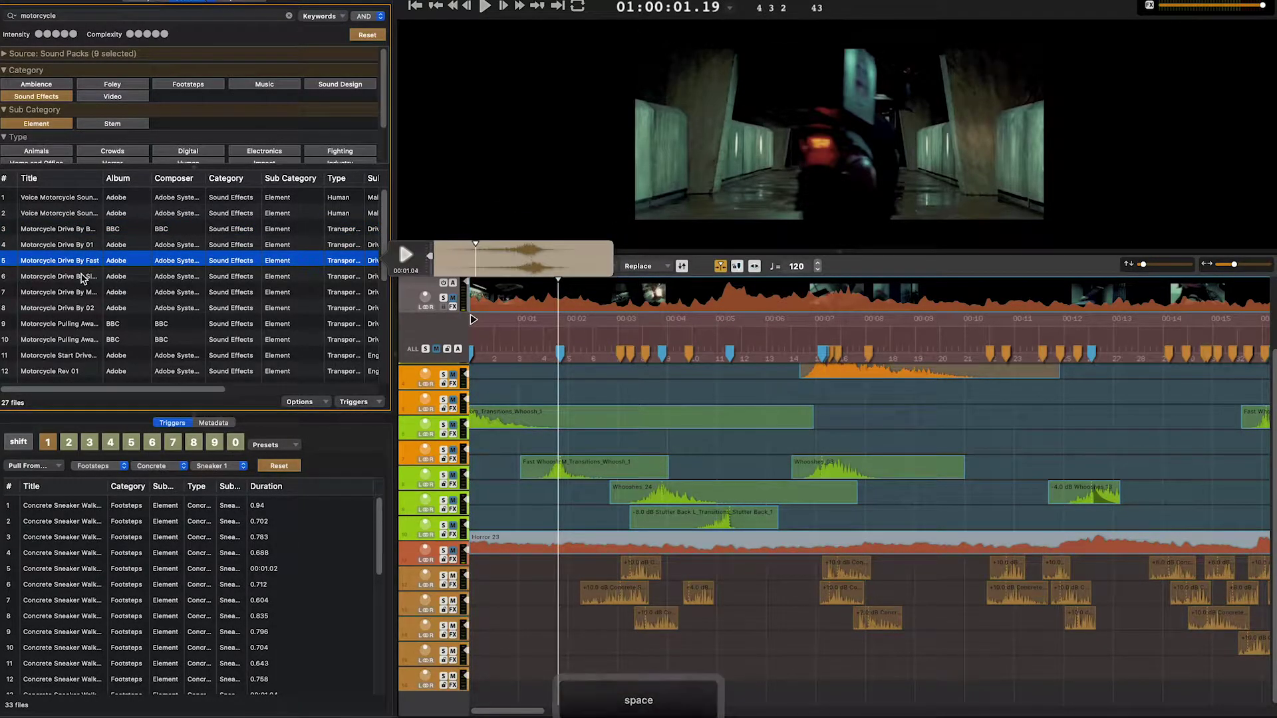
pyautogui.click(83, 293)
pyautogui.press('space')
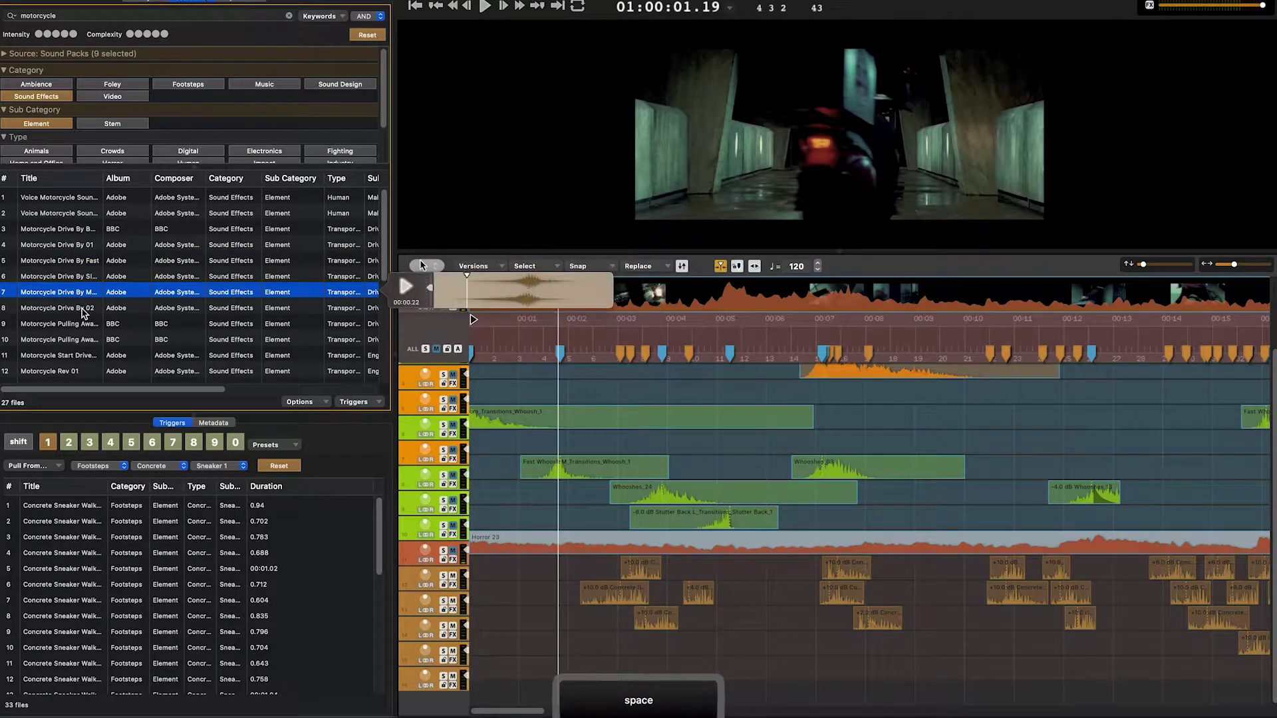
pyautogui.click(83, 324)
pyautogui.press('space')
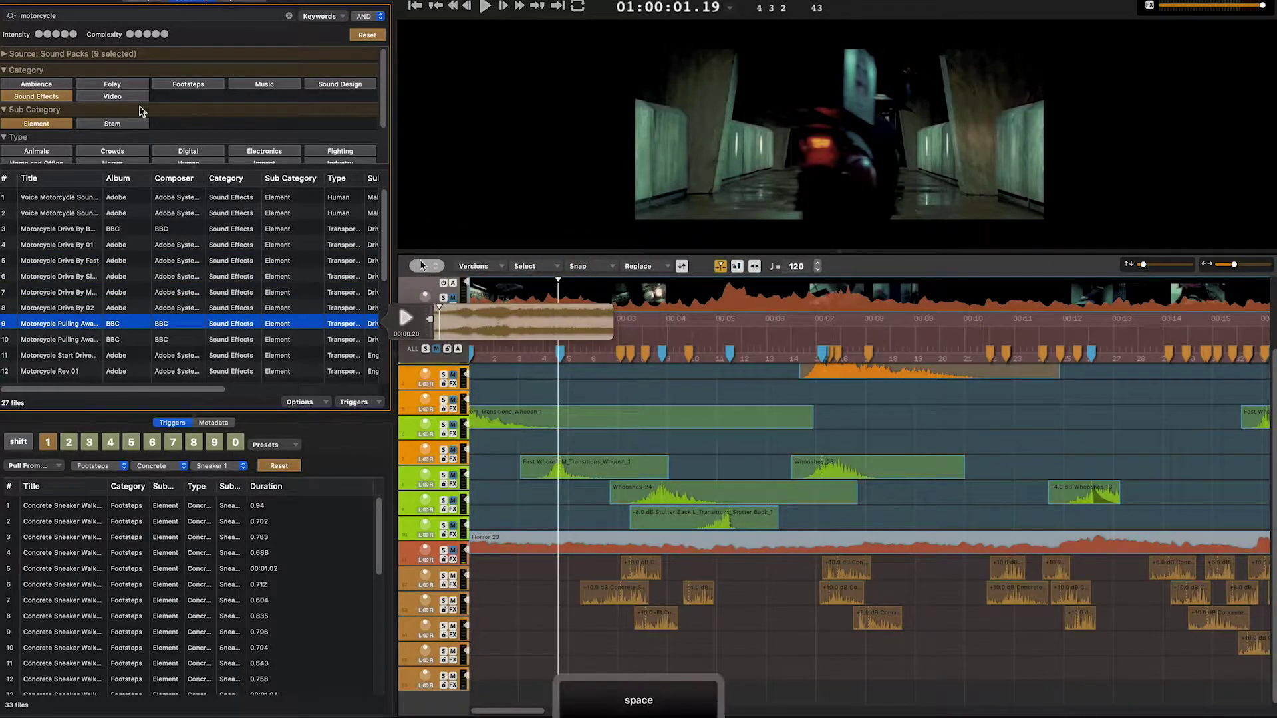
# Rerun the motorcycle search and preview the Motorcycle Start Drive sound and both BBC Motorcycle Pulling Away sounds
pyautogui.click(77, 21)
pyautogui.press('Escape')
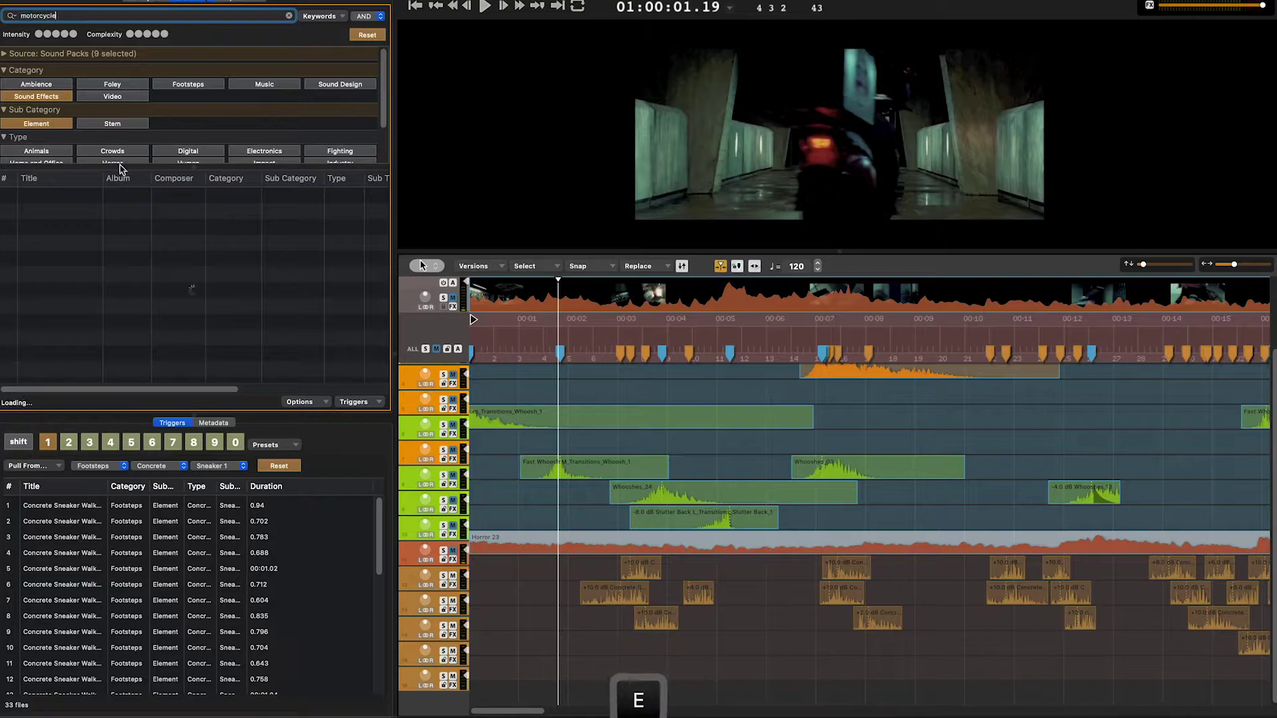
pyautogui.click(78, 355)
pyautogui.press('space')
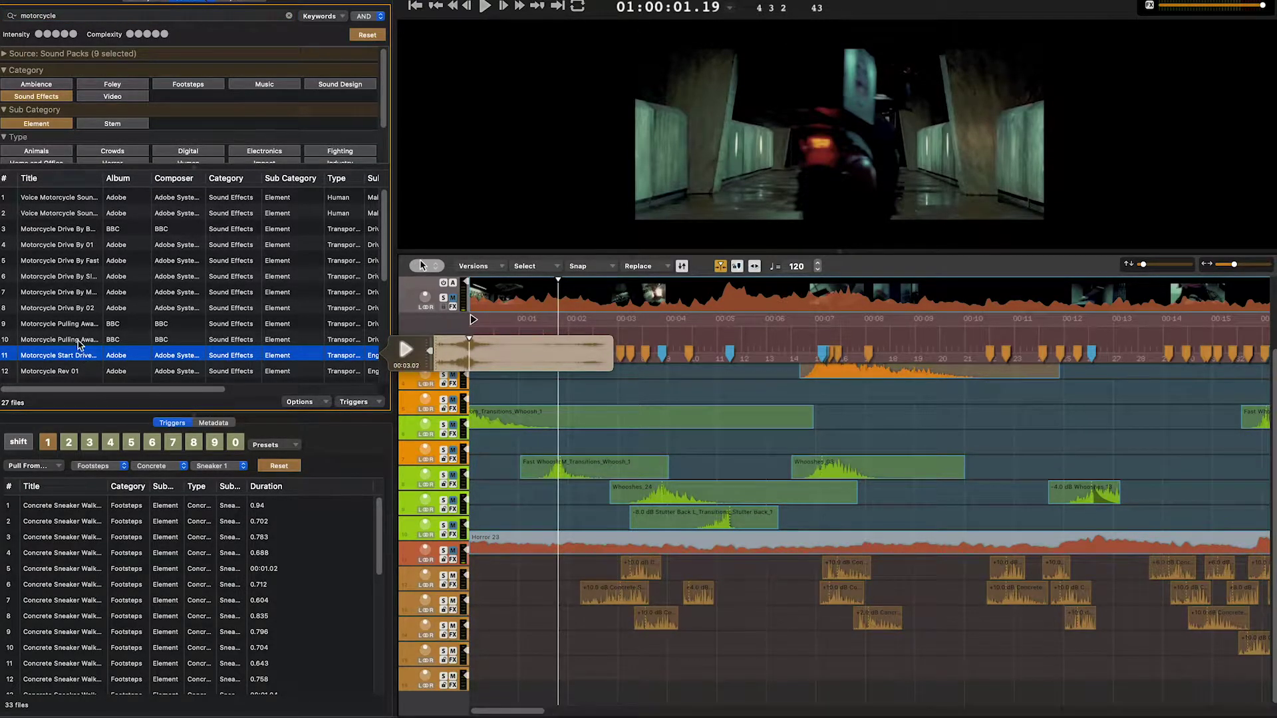
pyautogui.click(78, 340)
pyautogui.press('space')
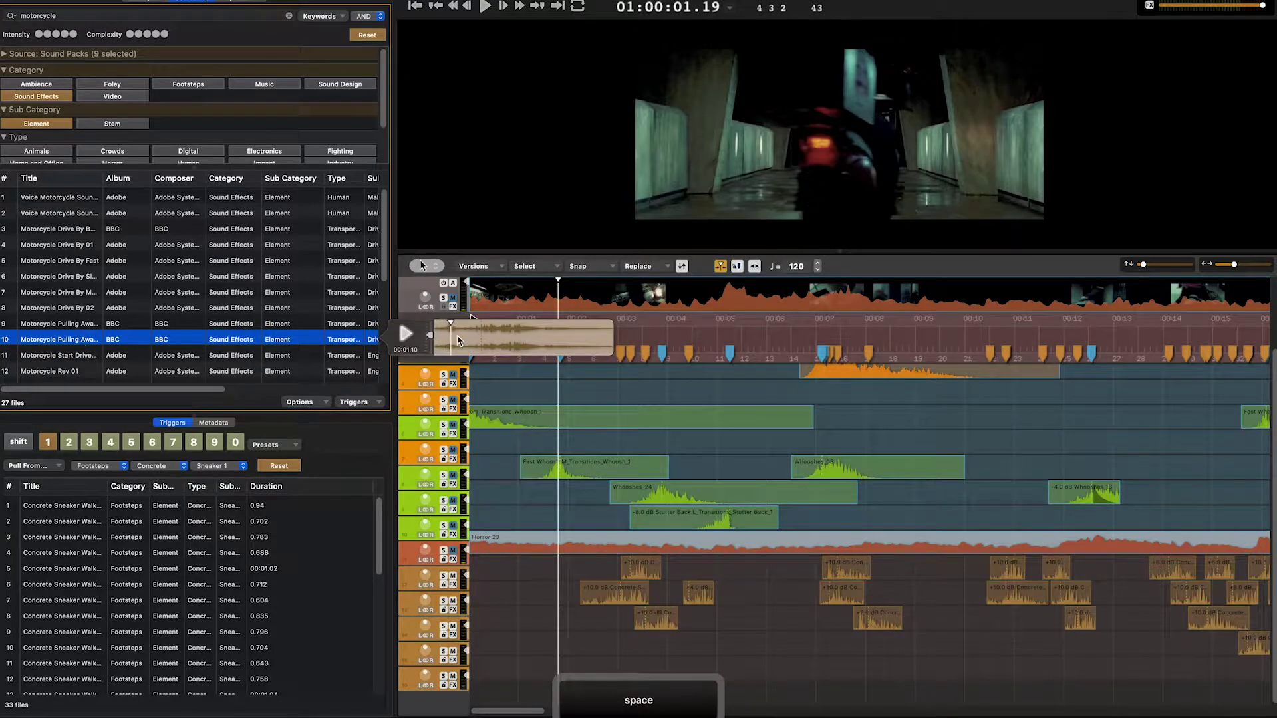
pyautogui.click(75, 325)
pyautogui.press('space')
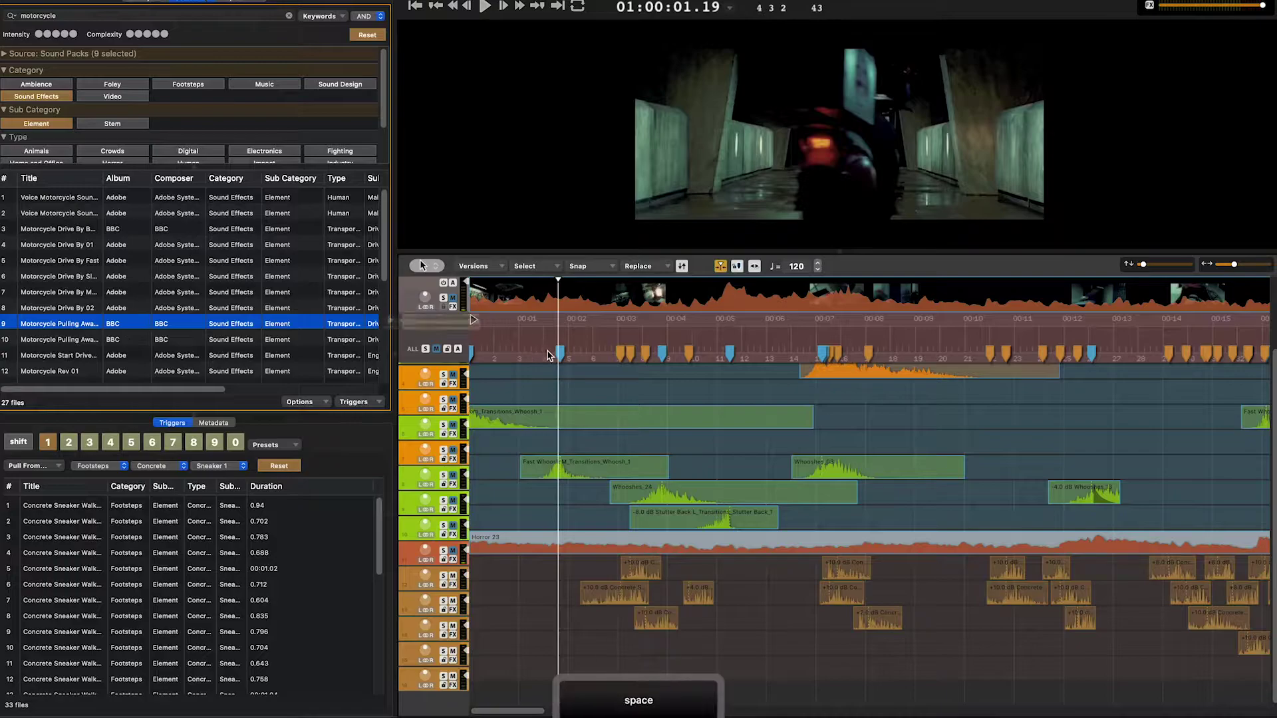
pyautogui.click(501, 328)
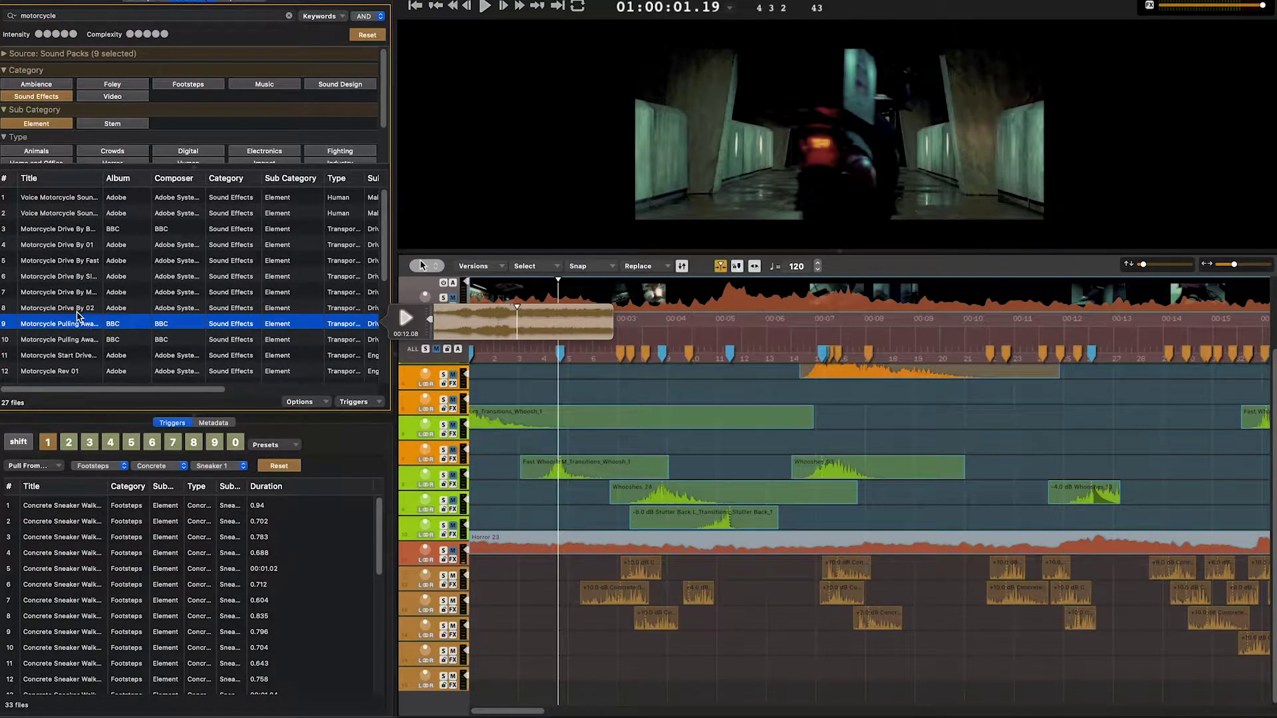
# Preview the engine sounds from Motorcycle Rev 01 through the Harley Davidson idling, Motorcycle Rev Long 01 and Harley Davidson start sounds
pyautogui.scroll(-3, 77, 319)
pyautogui.click(69, 283)
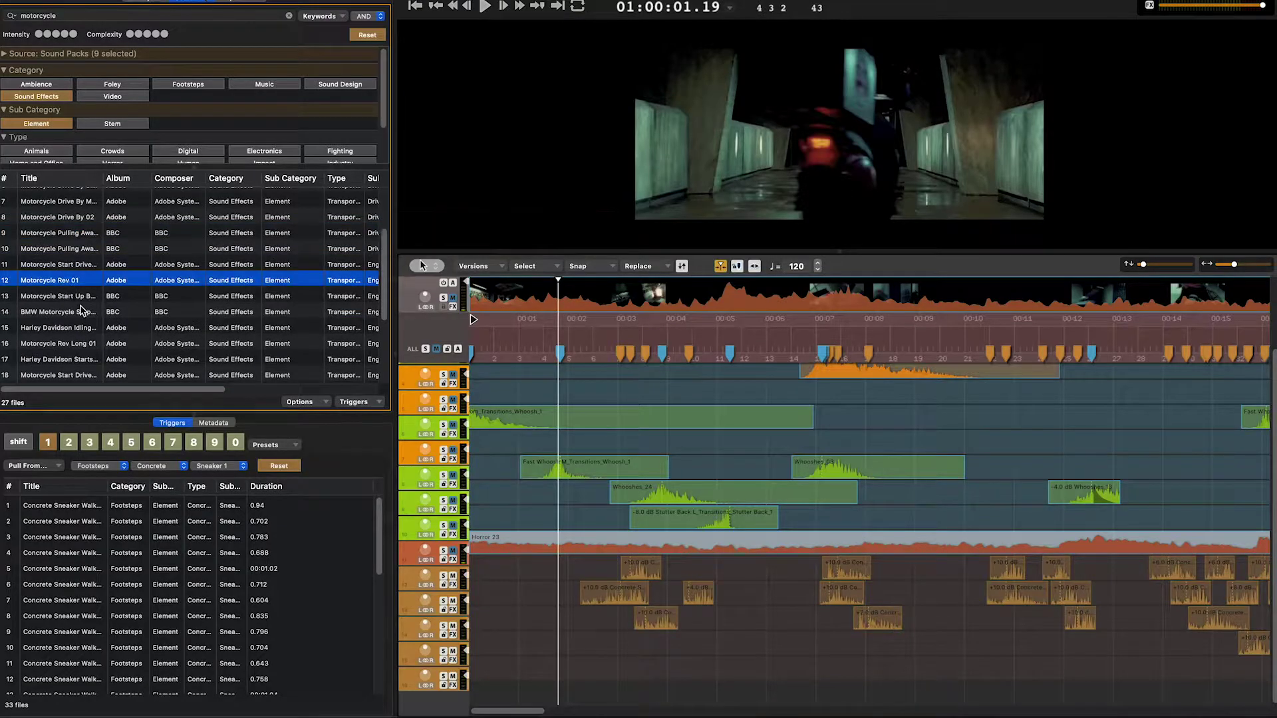
pyautogui.press('space')
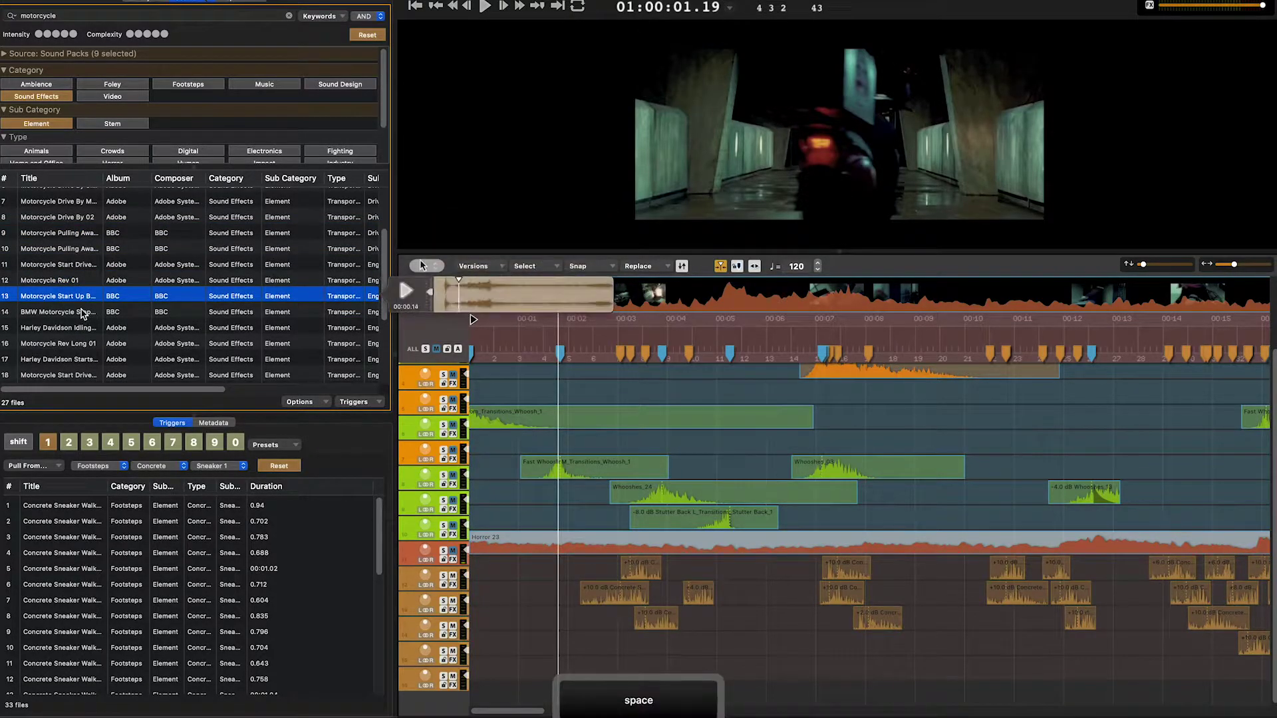
pyautogui.click(80, 313)
pyautogui.click(81, 328)
pyautogui.press('space')
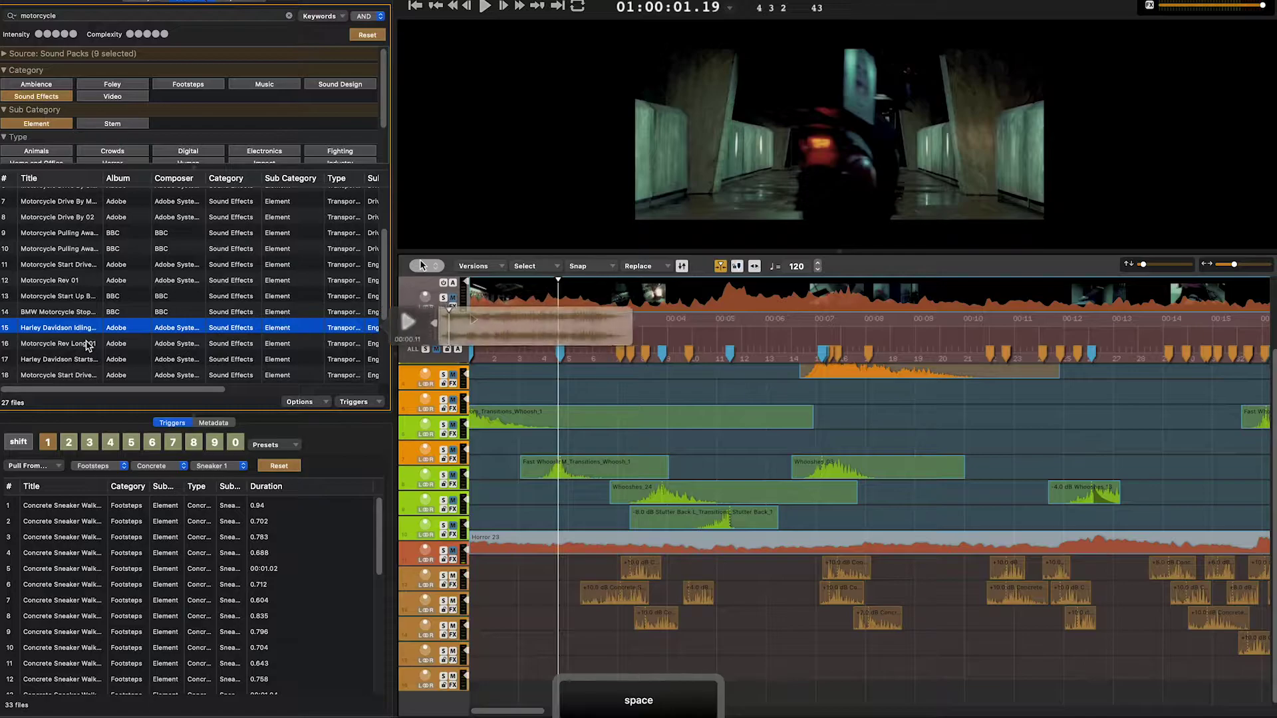
pyautogui.click(87, 344)
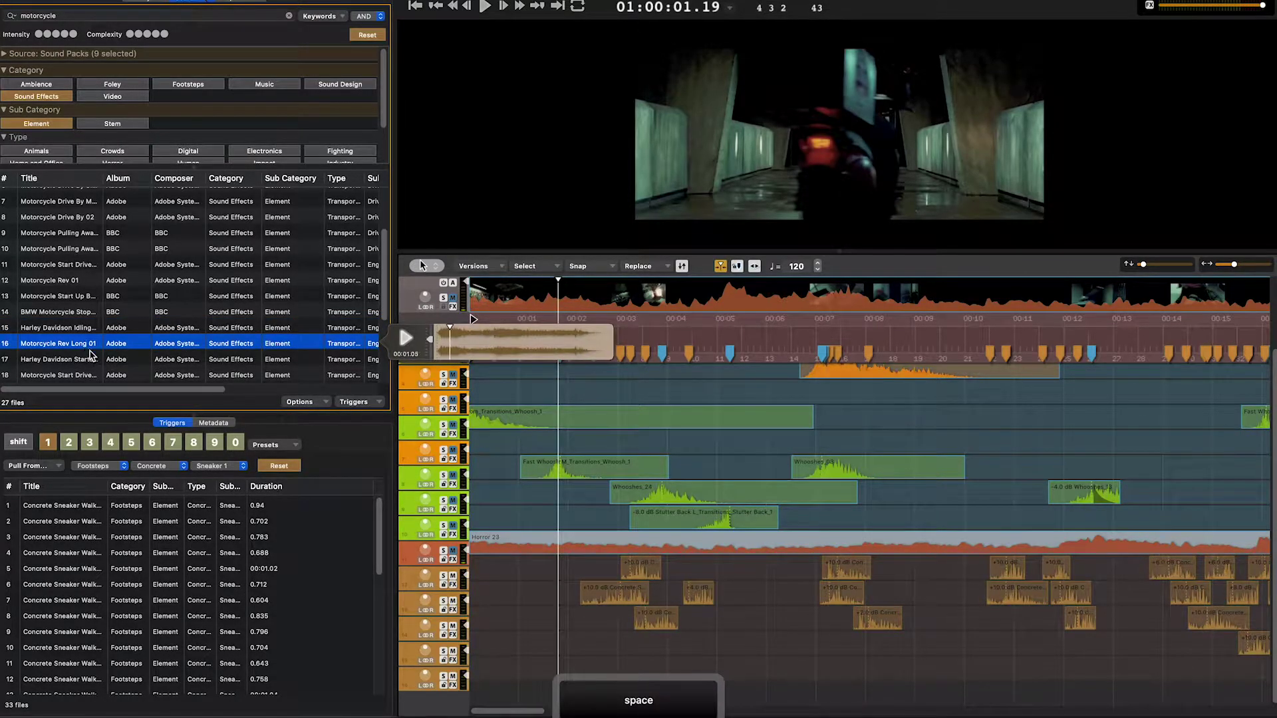
pyautogui.click(91, 360)
pyautogui.scroll(-1, 84, 350)
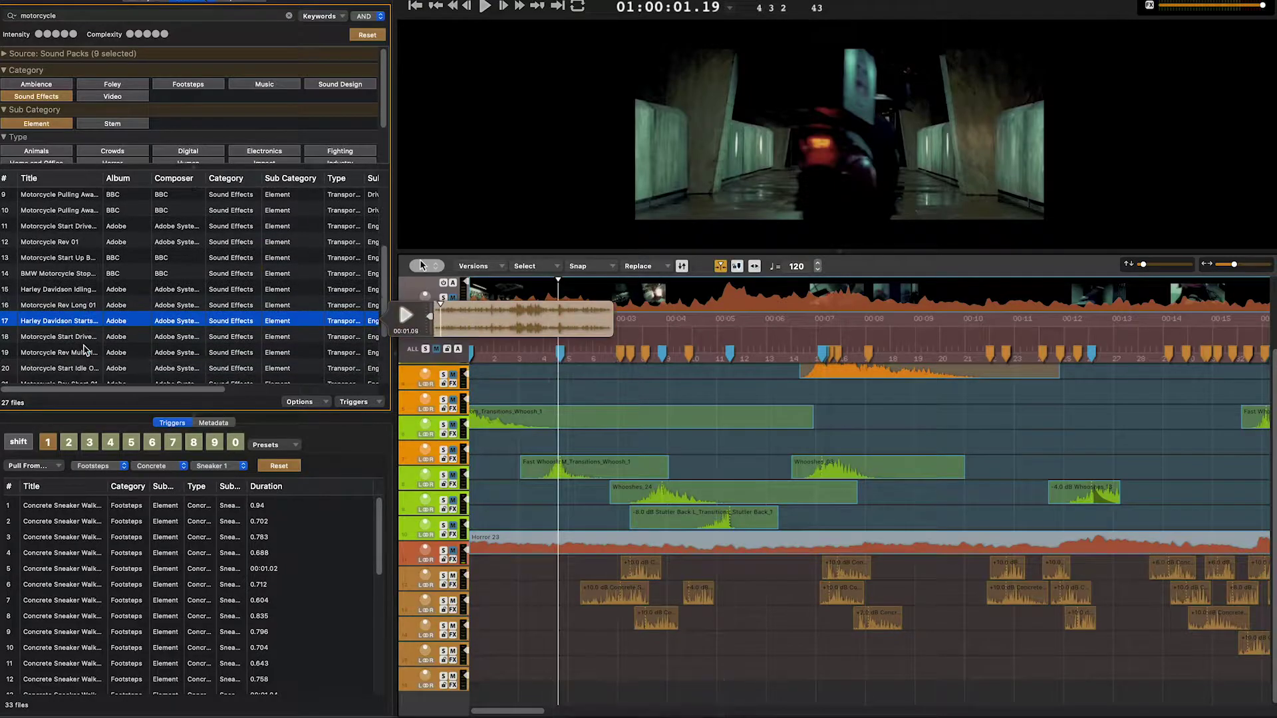
# Preview the second Motorcycle Start Drive and the Motorcycle Start Idle sounds, and look through the remaining motorcycle results
pyautogui.scroll(-1, 85, 350)
pyautogui.click(72, 309)
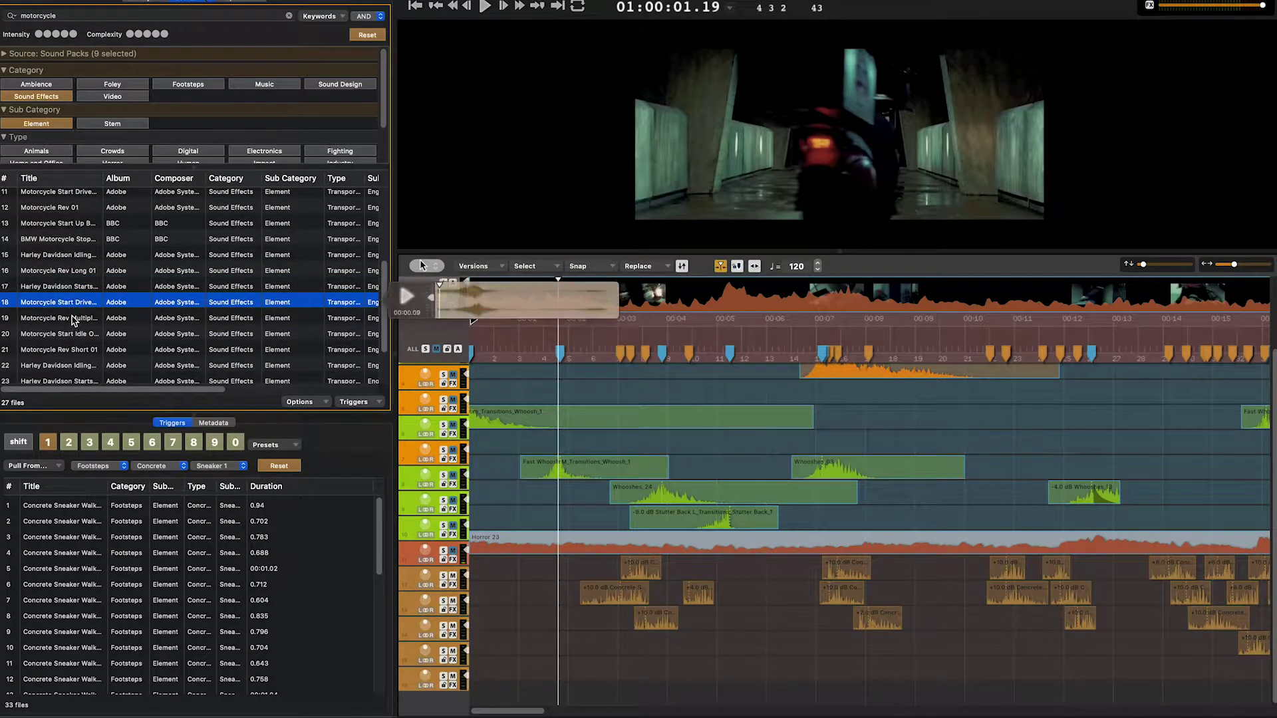
pyautogui.press('space')
pyautogui.click(78, 334)
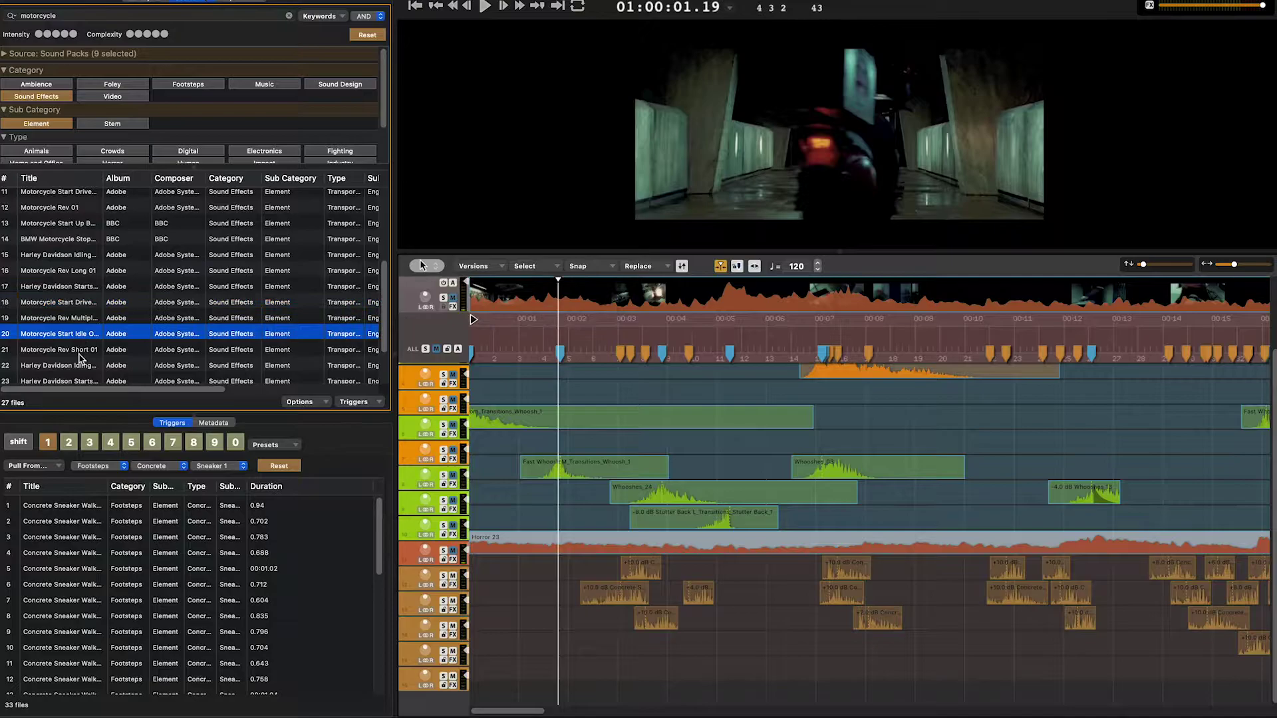
pyautogui.scroll(-2, 78, 356)
pyautogui.scroll(-1, 79, 351)
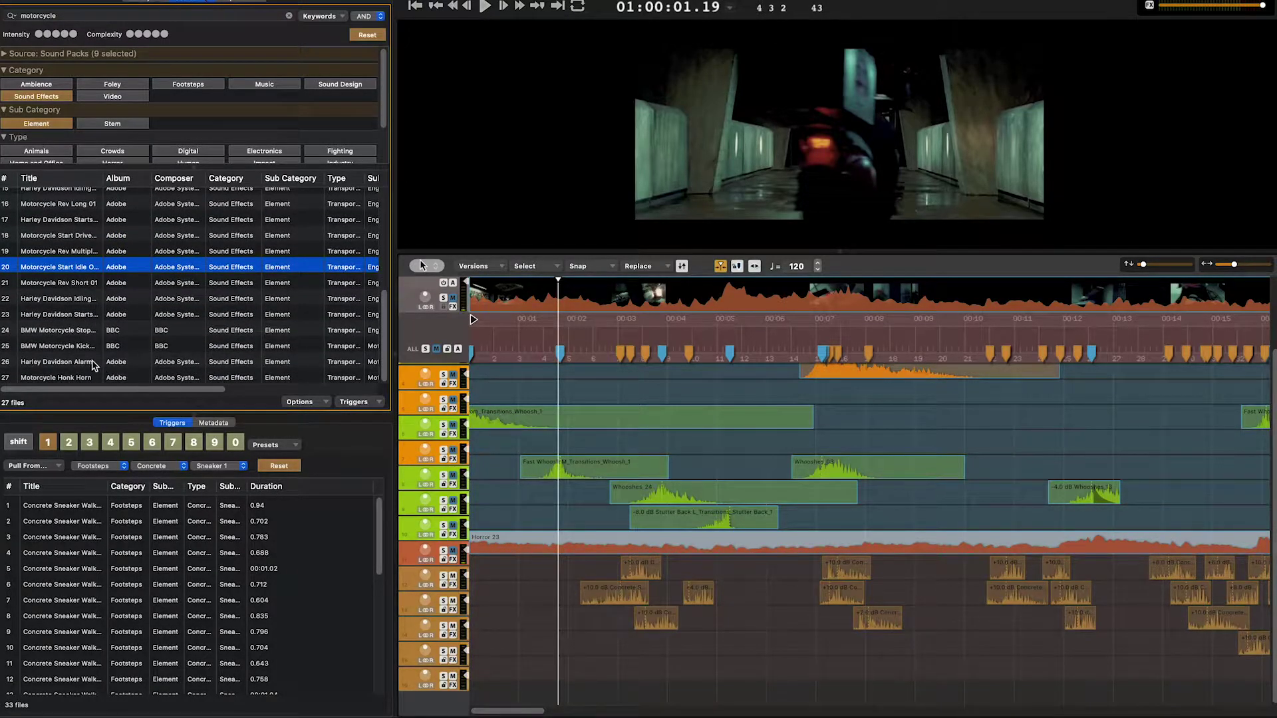
# Audition the loudest passages of the BBC Motorcycle Drive By sound and Motorcycle Drive By 01
pyautogui.scroll(8, 93, 365)
pyautogui.click(88, 230)
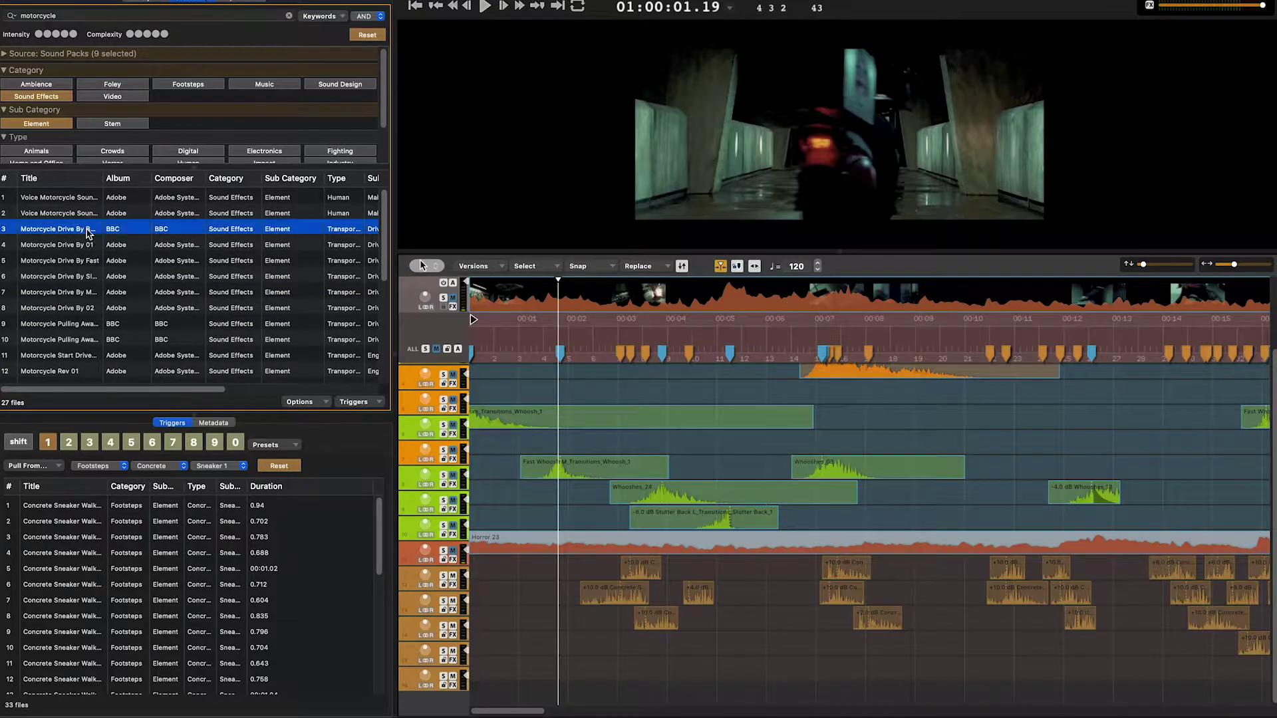
pyautogui.press('space')
pyautogui.click(490, 236)
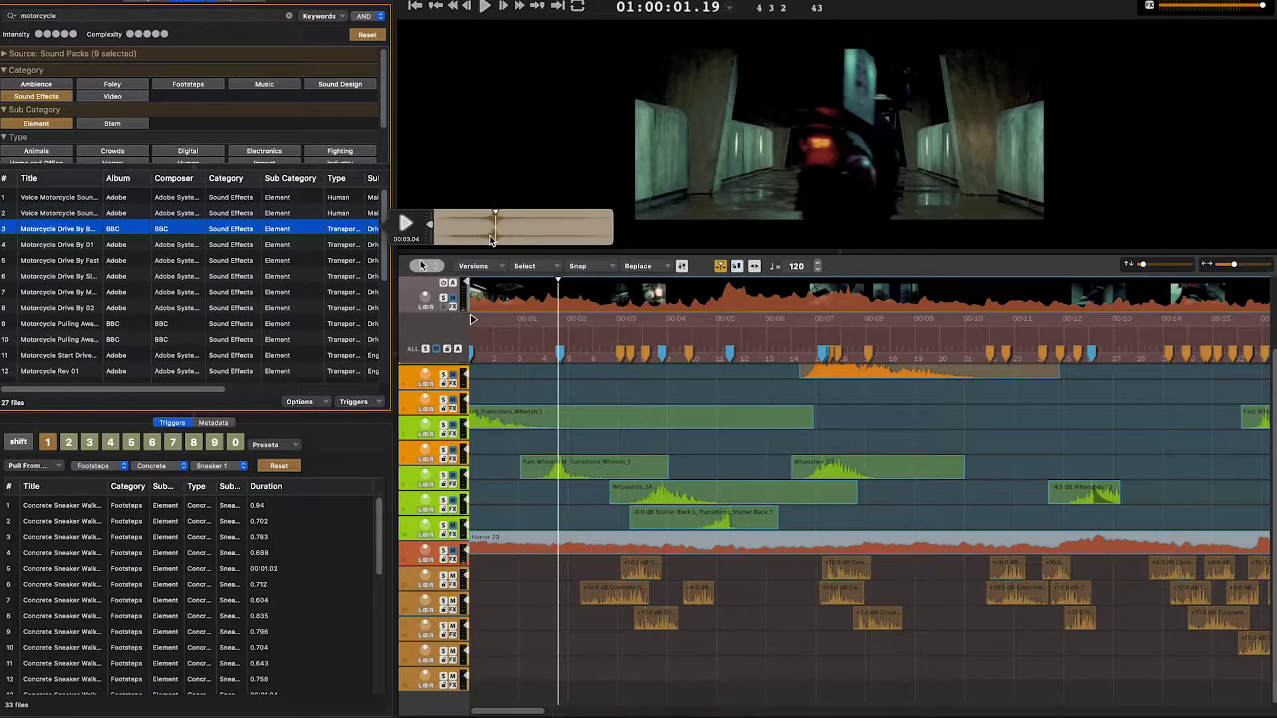
pyautogui.click(83, 245)
pyautogui.press('space')
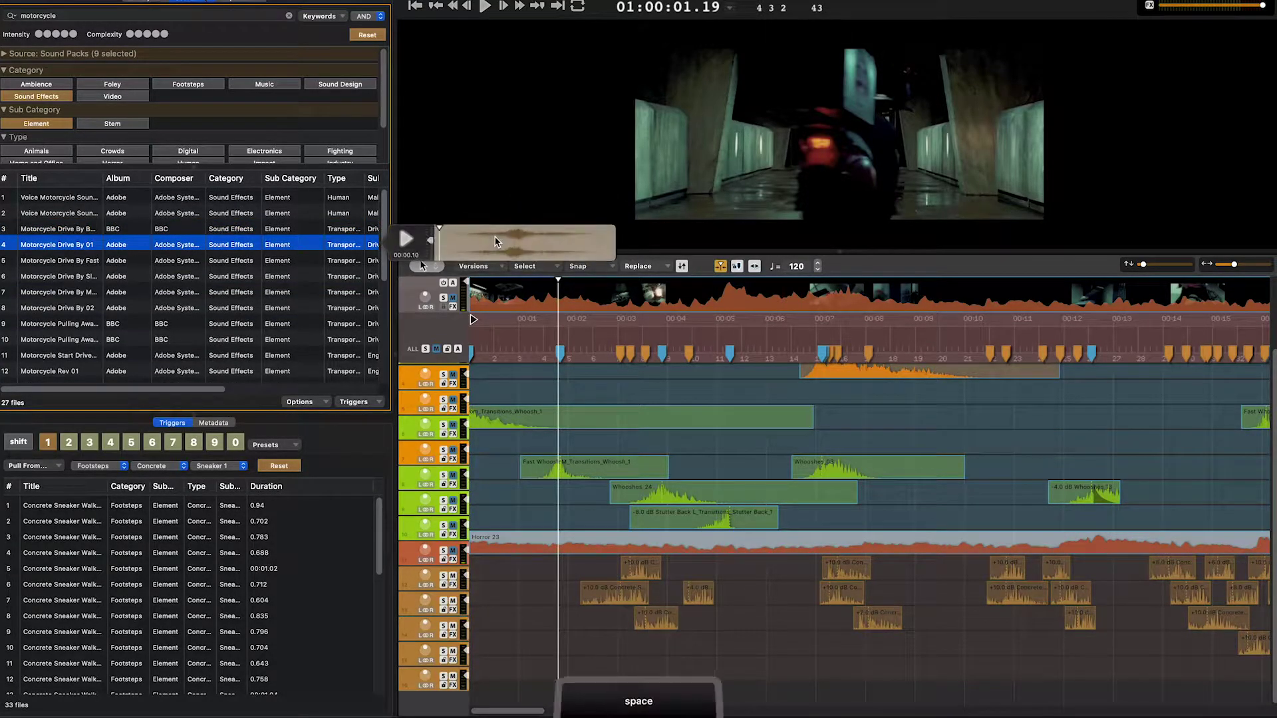
pyautogui.click(498, 237)
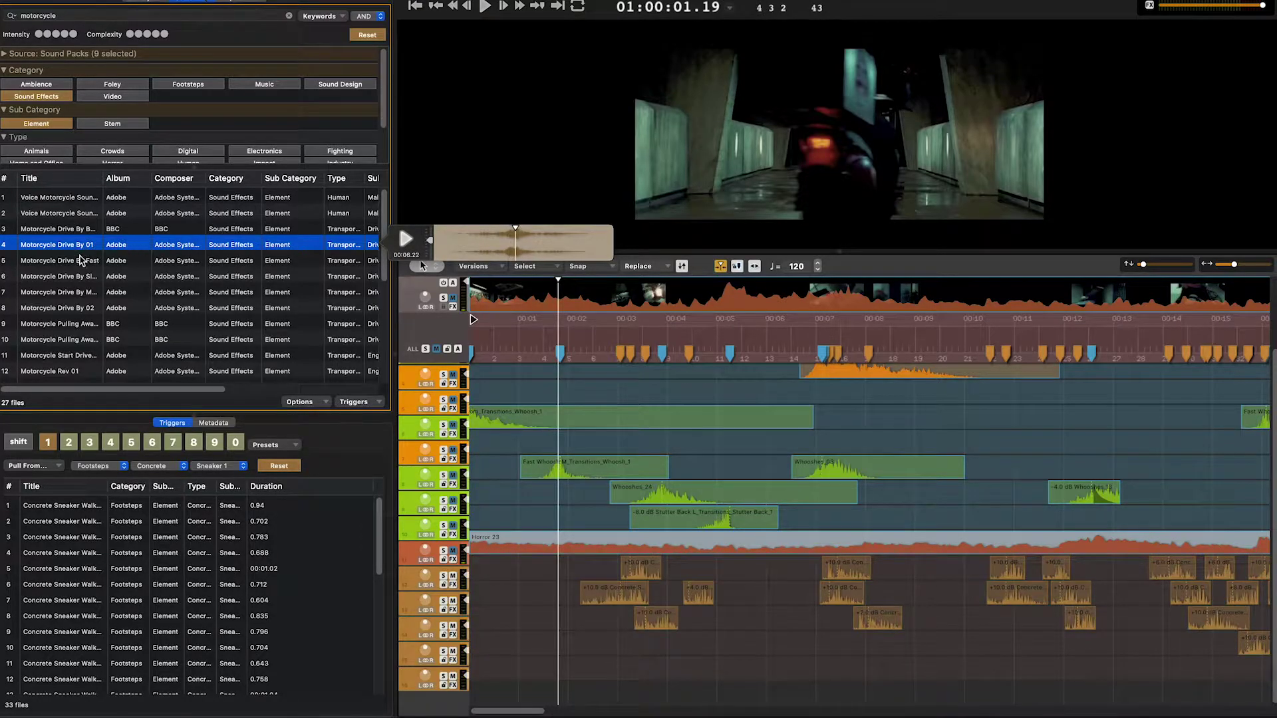
# Audition Motorcycle Drive By Fast around its peak and again from near its beginning
pyautogui.press('Down')
pyautogui.press('space')
pyautogui.click(516, 259)
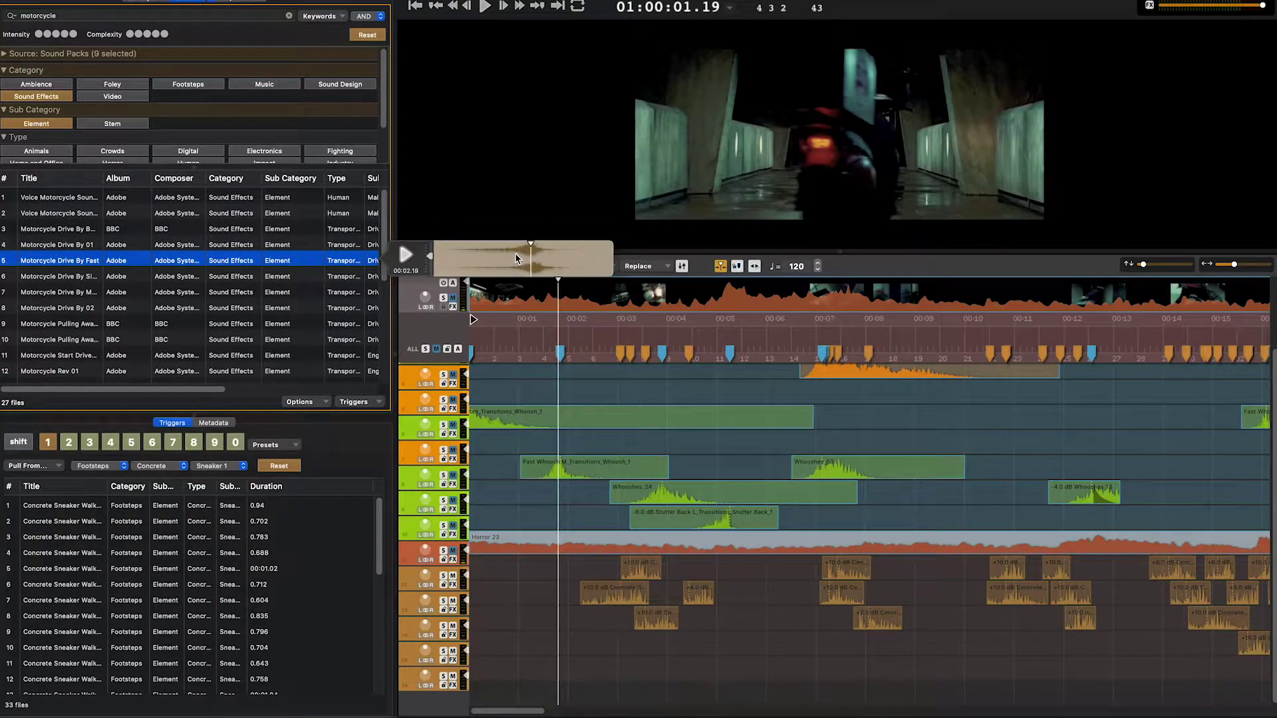
pyautogui.click(457, 250)
pyautogui.press('space')
pyautogui.press('space')
# Audition the slow Motorcycle Drive By sound and Motorcycle Drive By Medium
pyautogui.click(76, 277)
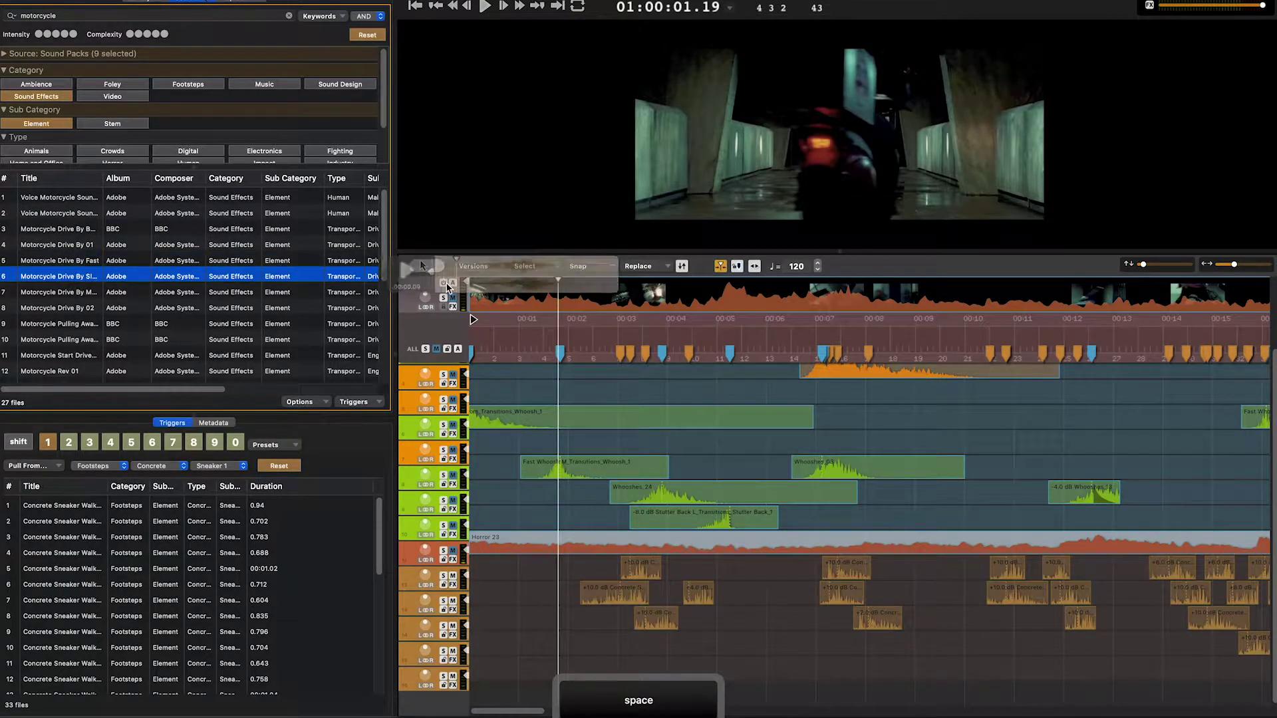
pyautogui.press('space')
pyautogui.click(184, 287)
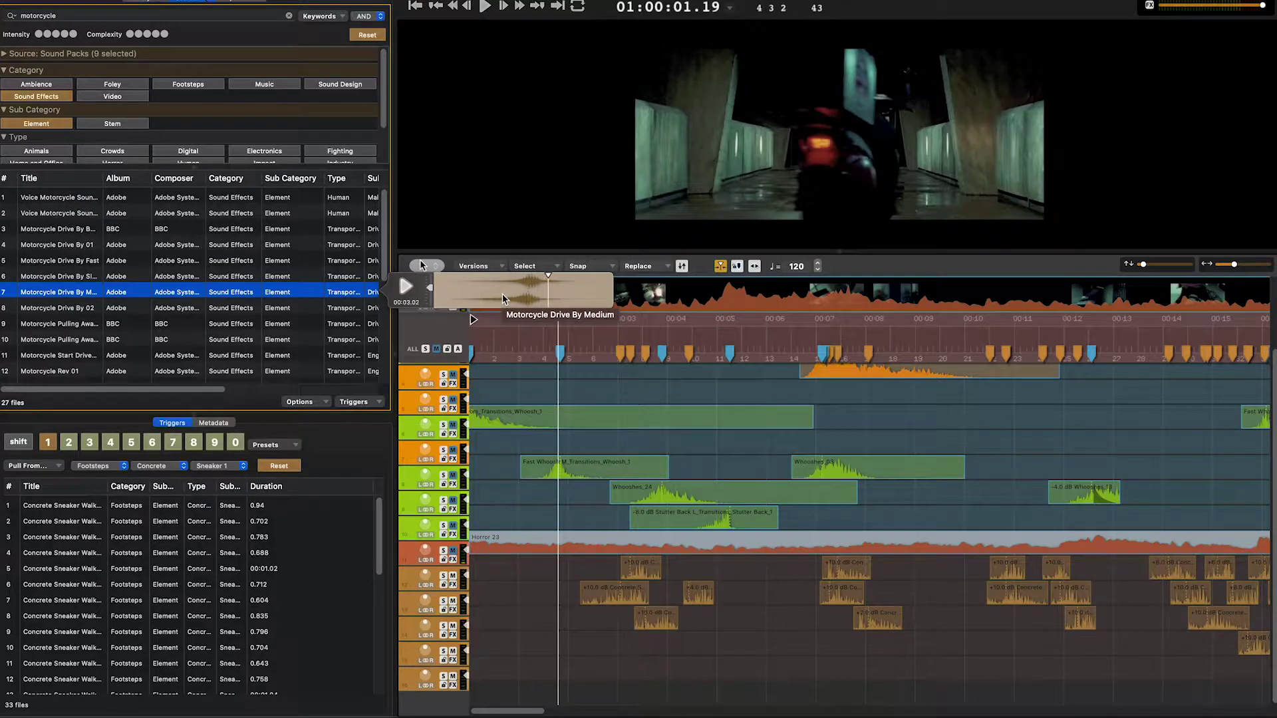
pyautogui.press('space')
# Try Motorcycle Drive By 02 at the start of the timeline below the footsteps, play it with the opening shot, and delete it
pyautogui.click(67, 303)
pyautogui.moveTo(66, 298); pyautogui.dragTo(607, 657)
pyautogui.press('space')
pyautogui.press('Up')
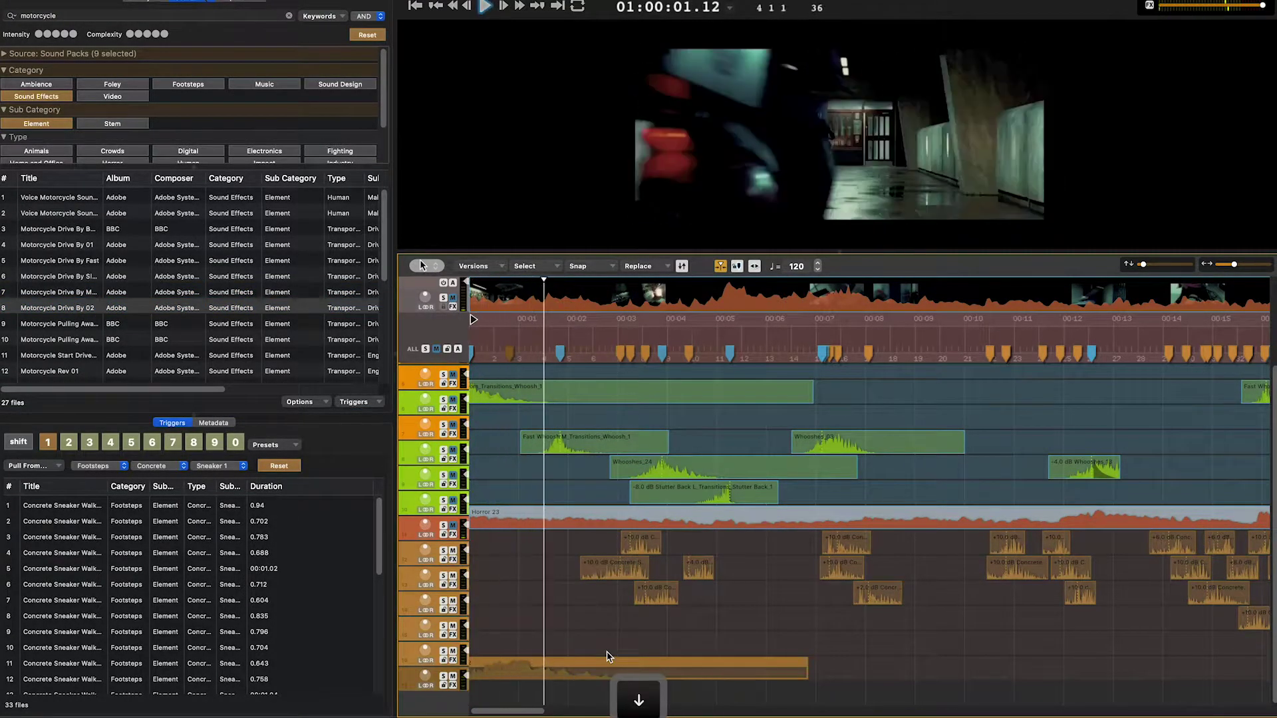
pyautogui.press('BackSpace')
# Preview Motorcycle Drive By Medium and place it at the start of the timeline on the empty track below the footsteps
pyautogui.click(67, 298)
pyautogui.click(67, 293)
pyautogui.press('space')
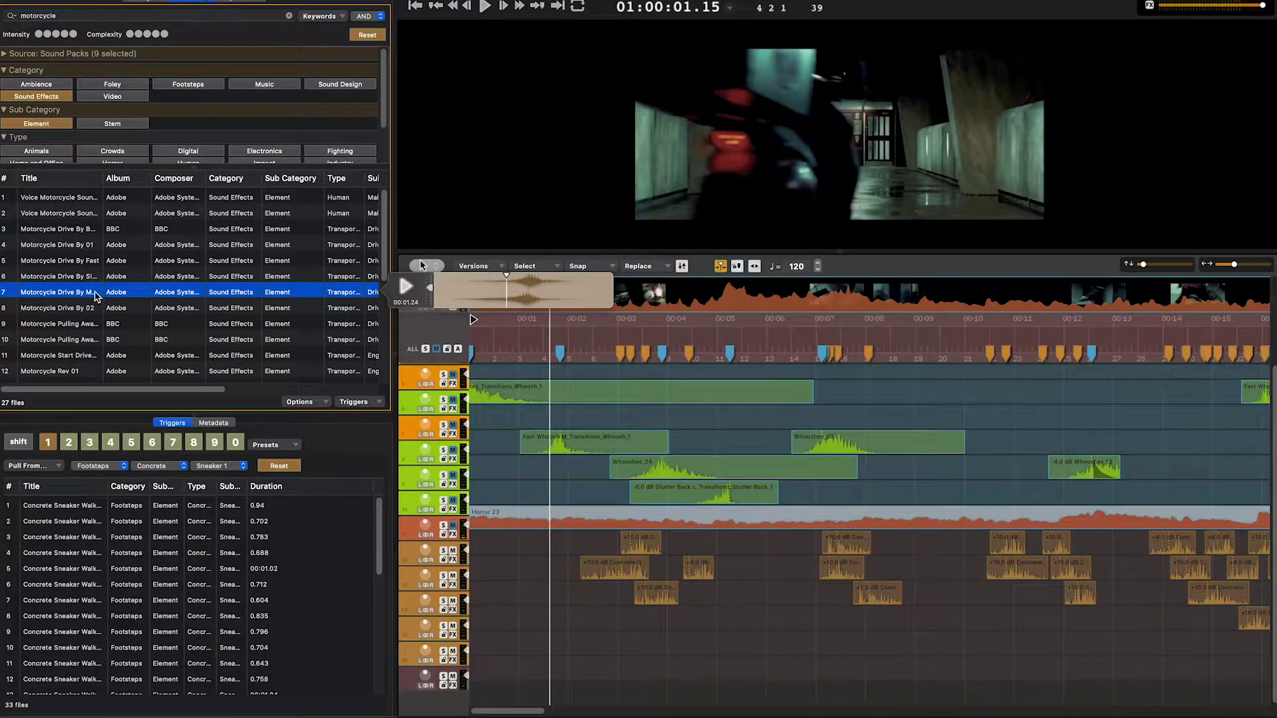
pyautogui.press('space')
pyautogui.moveTo(90, 297); pyautogui.dragTo(500, 680)
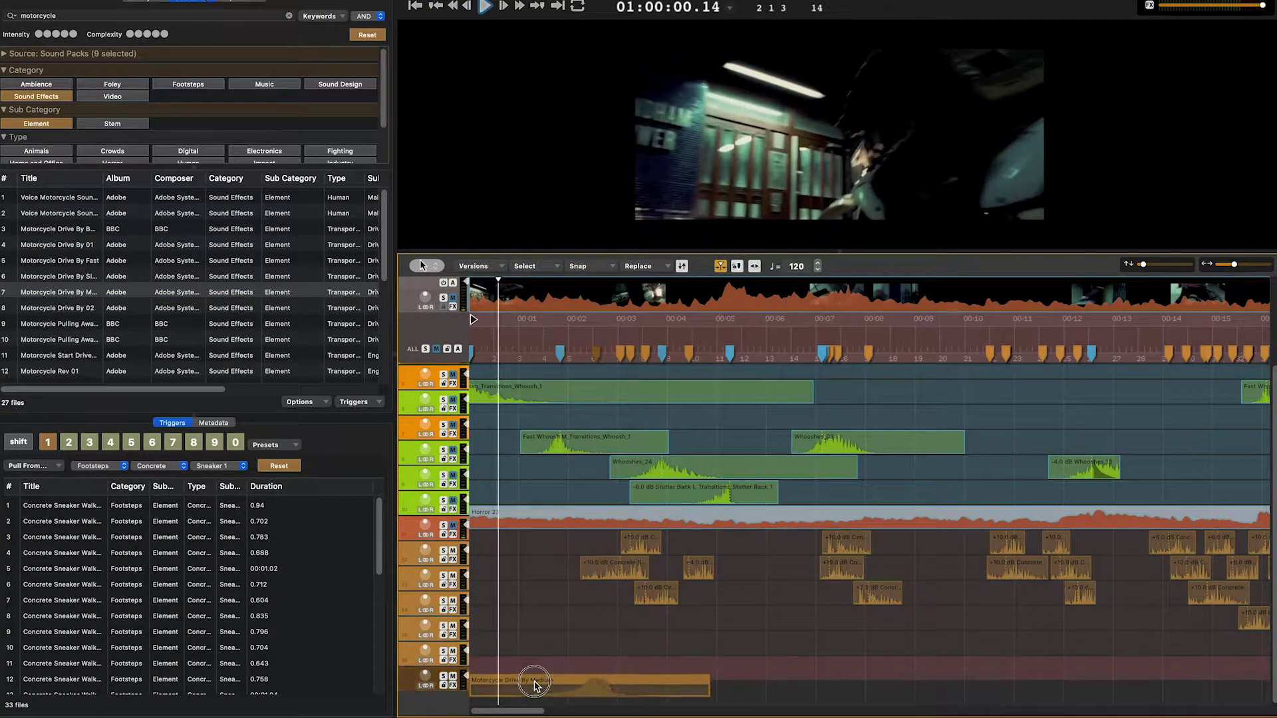
# Shift the Motorcycle Drive By Medium sound earlier so its peak falls at about 01:00:00.21, and play the opening
pyautogui.scroll(3, 859, 638)
pyautogui.scroll(-3, 859, 639)
pyautogui.scroll(1, 569, 695)
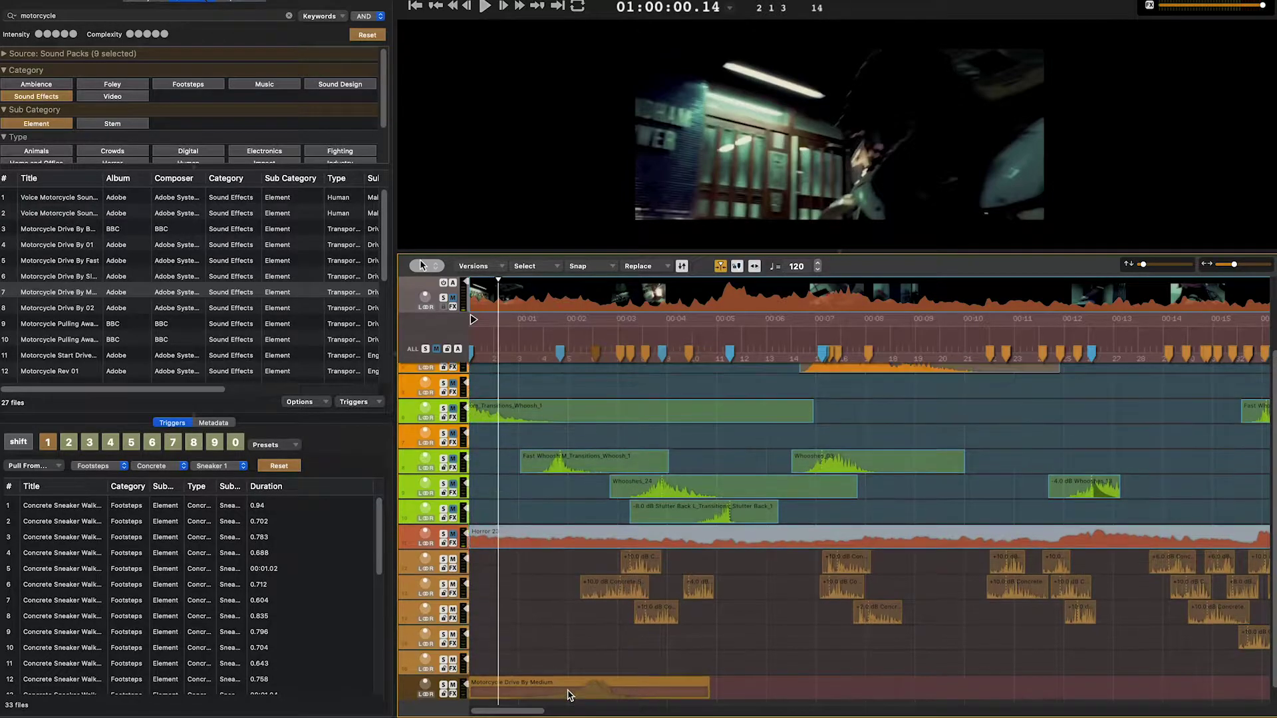
pyautogui.press('space')
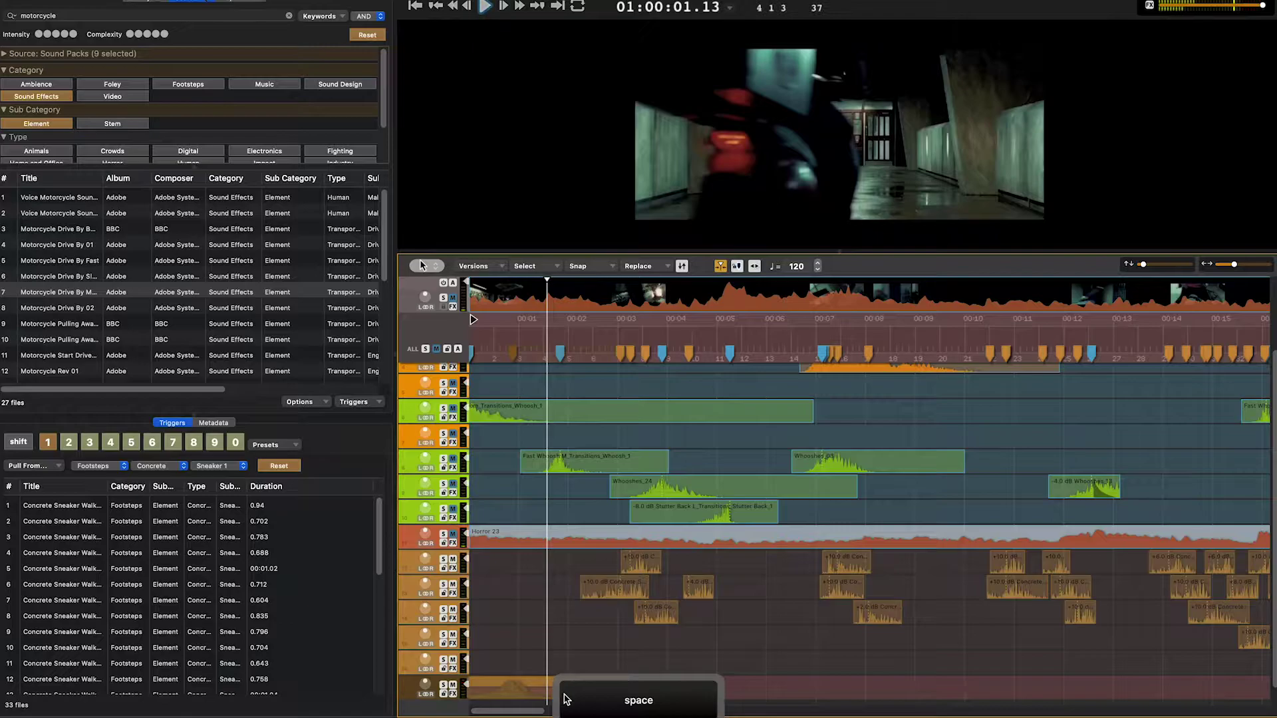
# Trim the end of the Motorcycle Drive By Medium clip back to about 01:00:01.03, playing the opening between adjustments
pyautogui.scroll(-1, 631, 673)
pyautogui.moveTo(620, 690); pyautogui.dragTo(542, 683)
pyautogui.press('space')
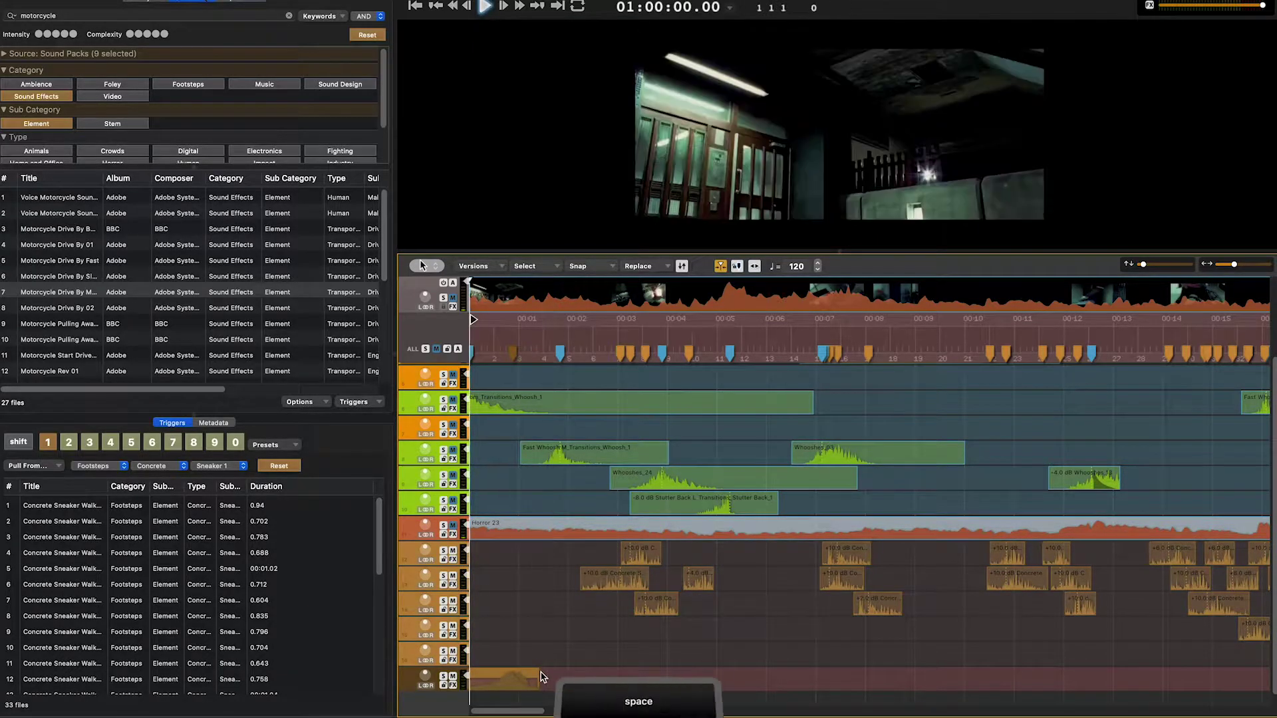
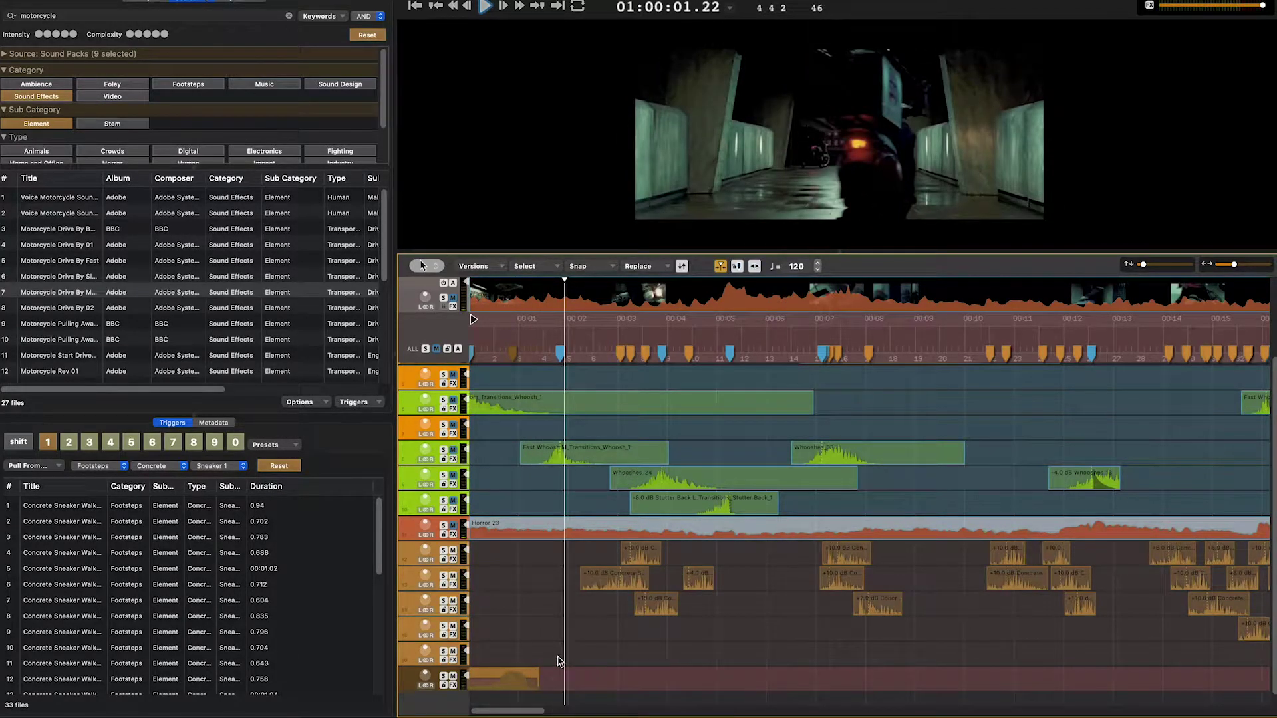
pyautogui.press('space')
pyautogui.press('space')
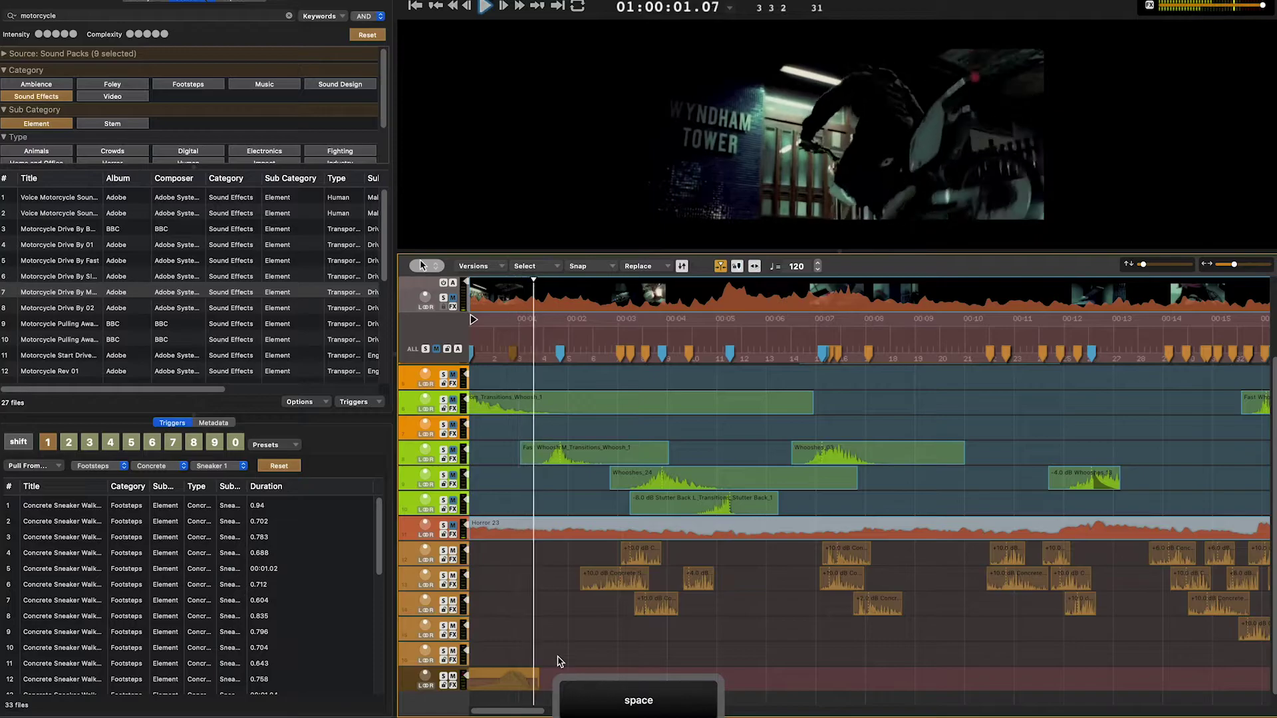
pyautogui.moveTo(538, 696); pyautogui.dragTo(526, 687)
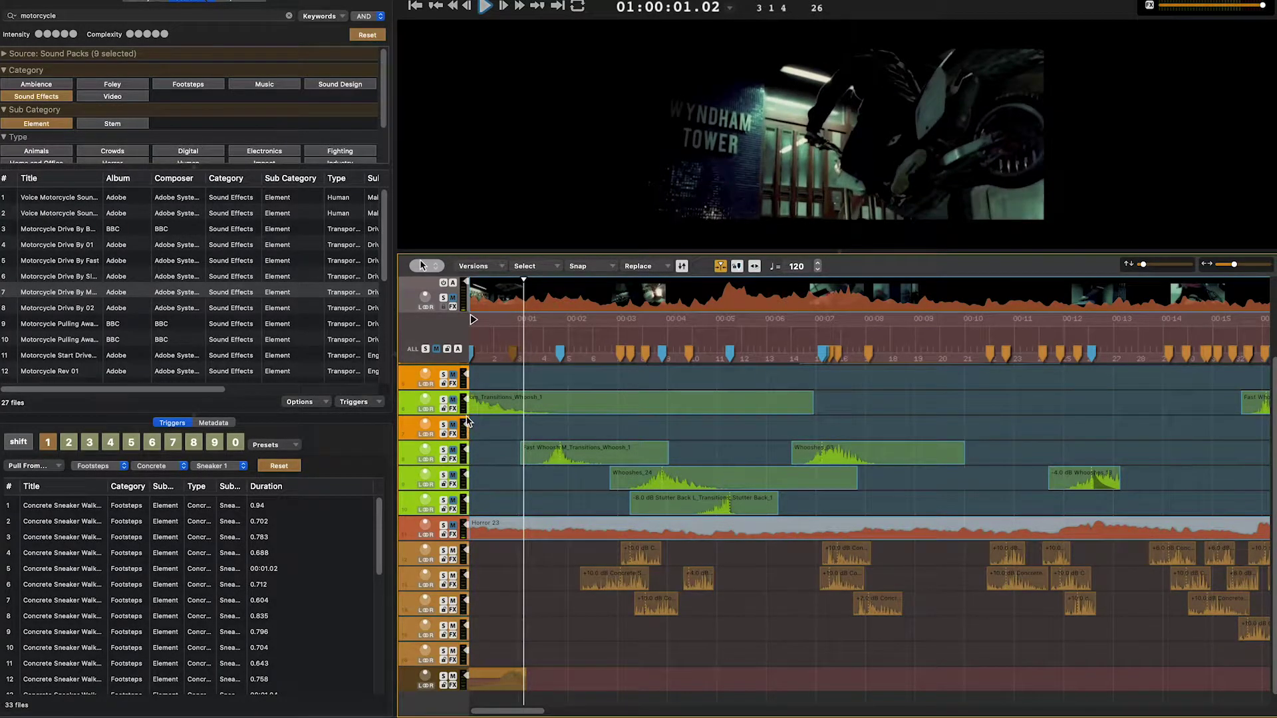
pyautogui.press('space')
pyautogui.press('space')
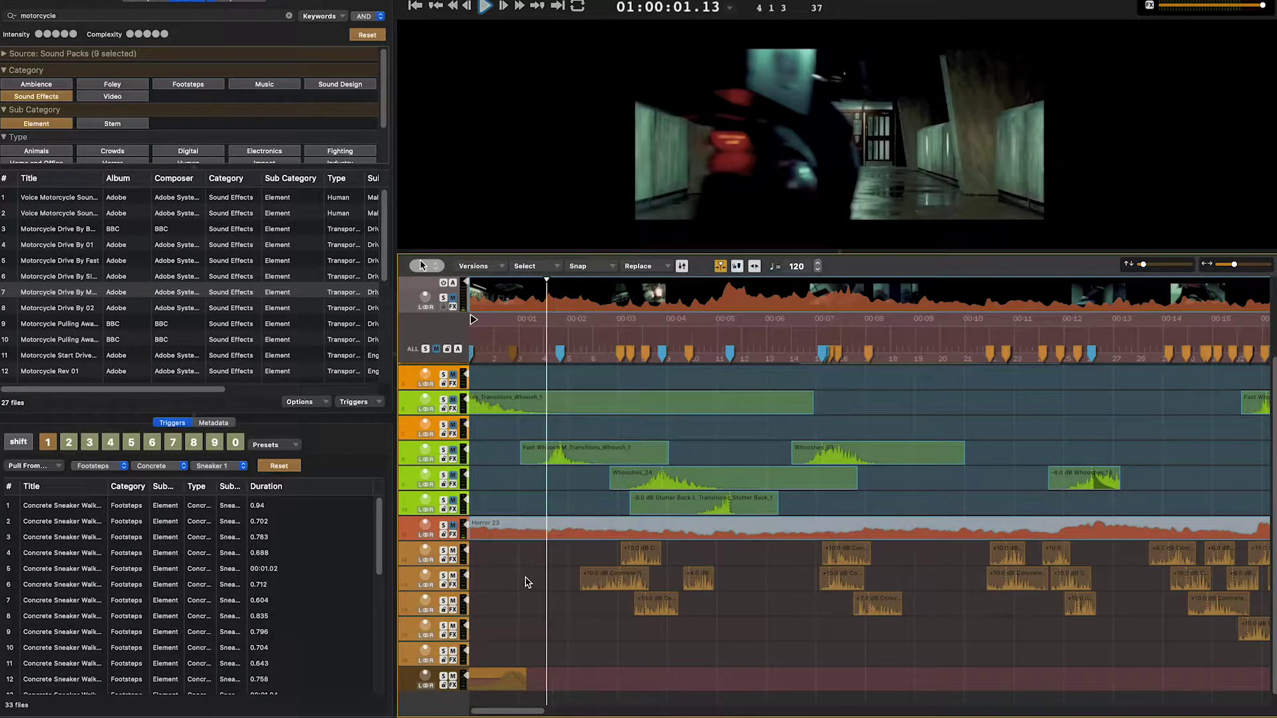
# Search the sound effects for "Car drive by" and preview the police car and race car drive-by sounds, including Race Car Drive By Turn
pyautogui.doubleClick(65, 16)
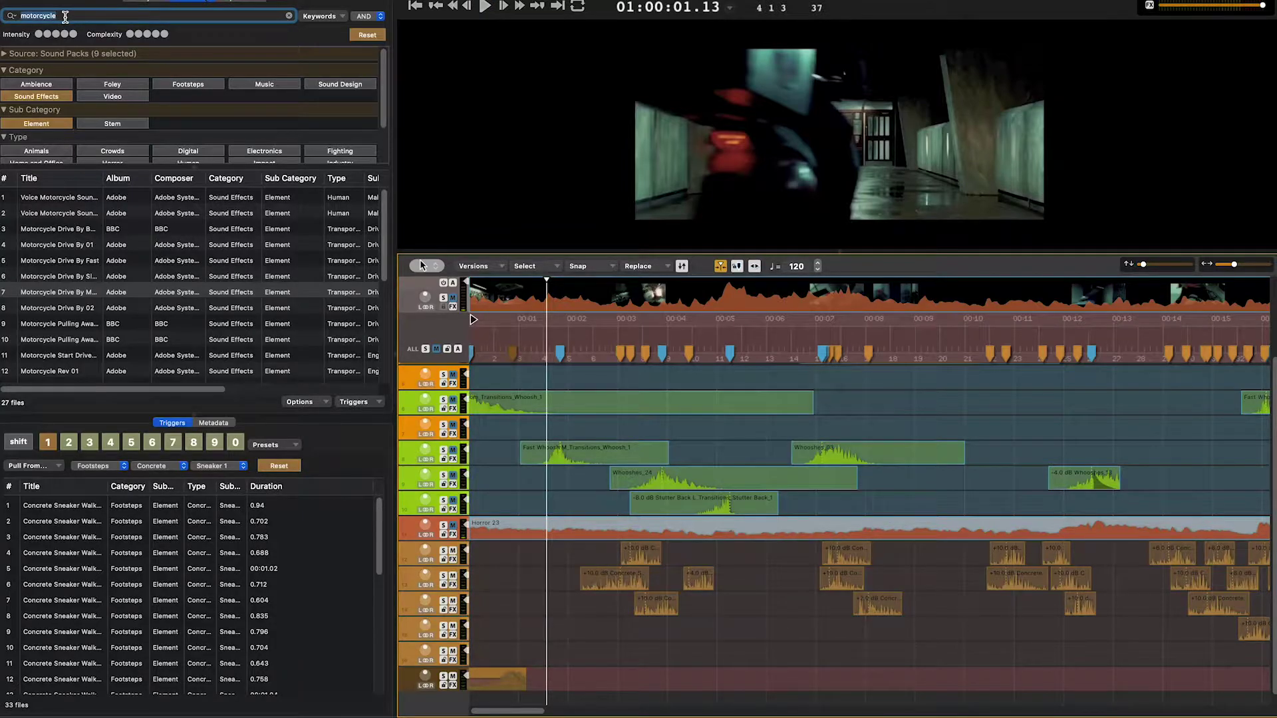
pyautogui.write('Car drive by')
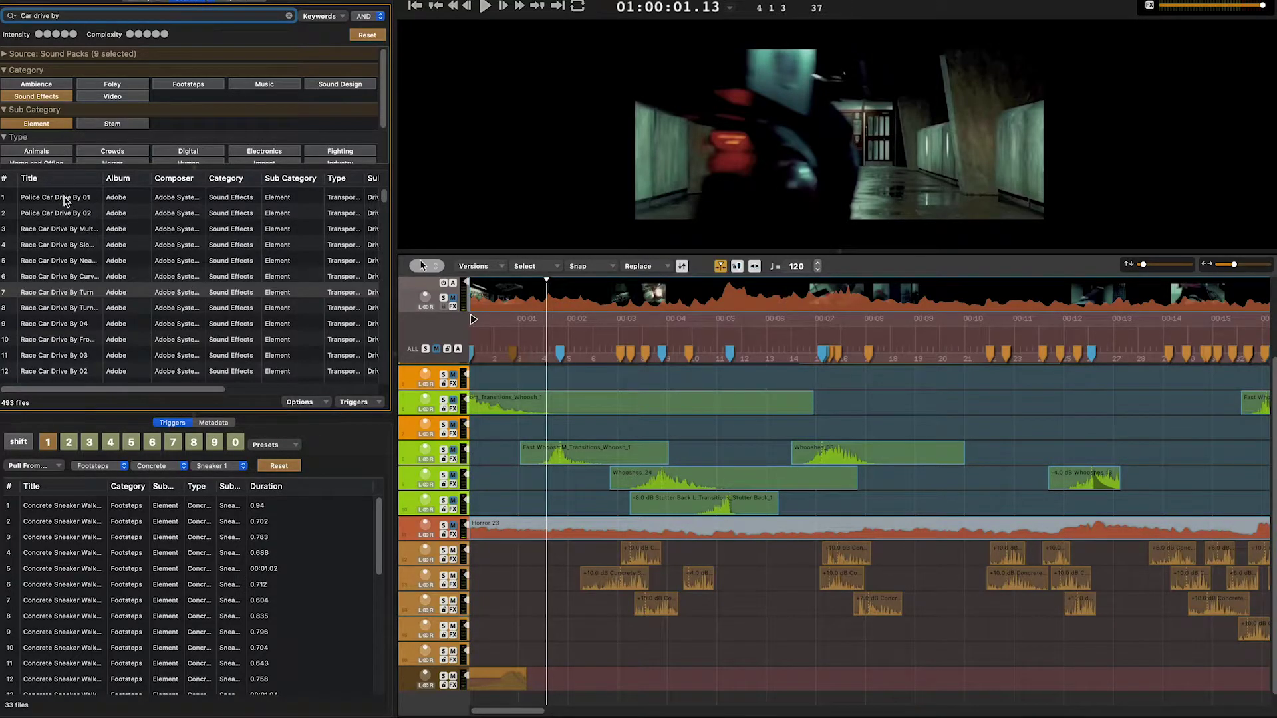
pyautogui.click(65, 201)
pyautogui.press('space')
pyautogui.click(83, 277)
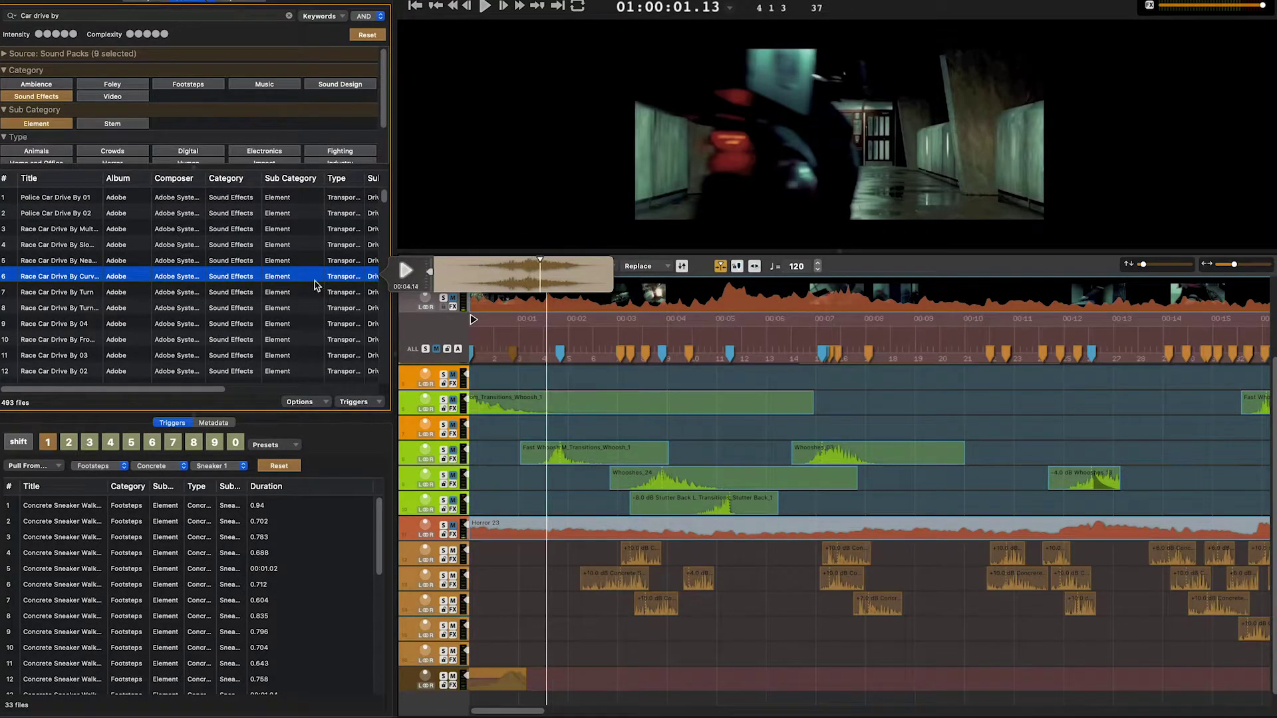
pyautogui.click(70, 293)
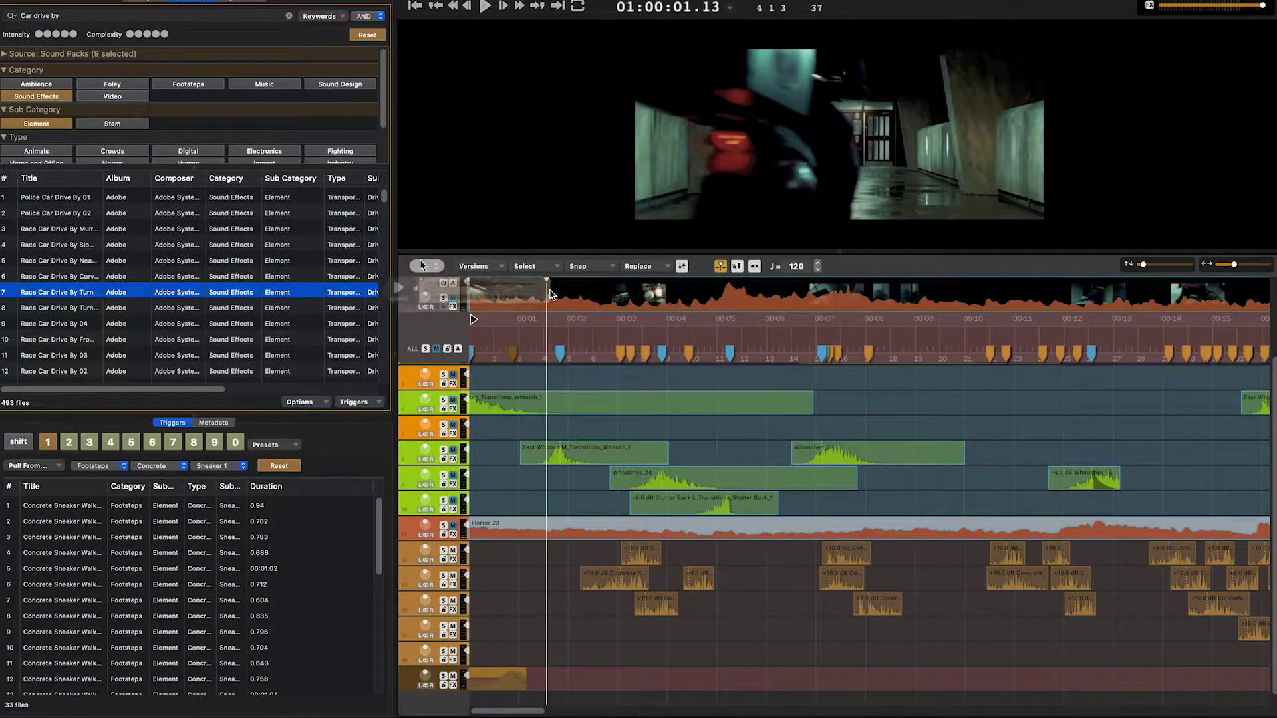
pyautogui.press('space')
pyautogui.click(500, 292)
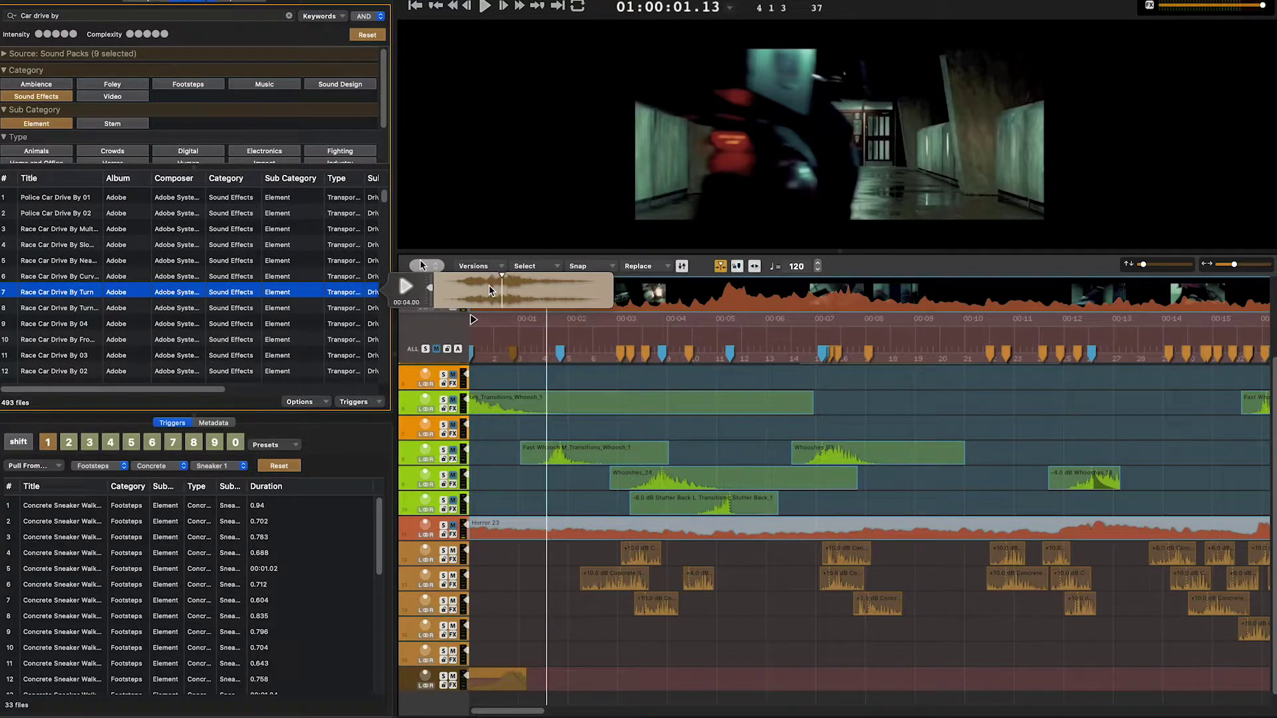
pyautogui.press('space')
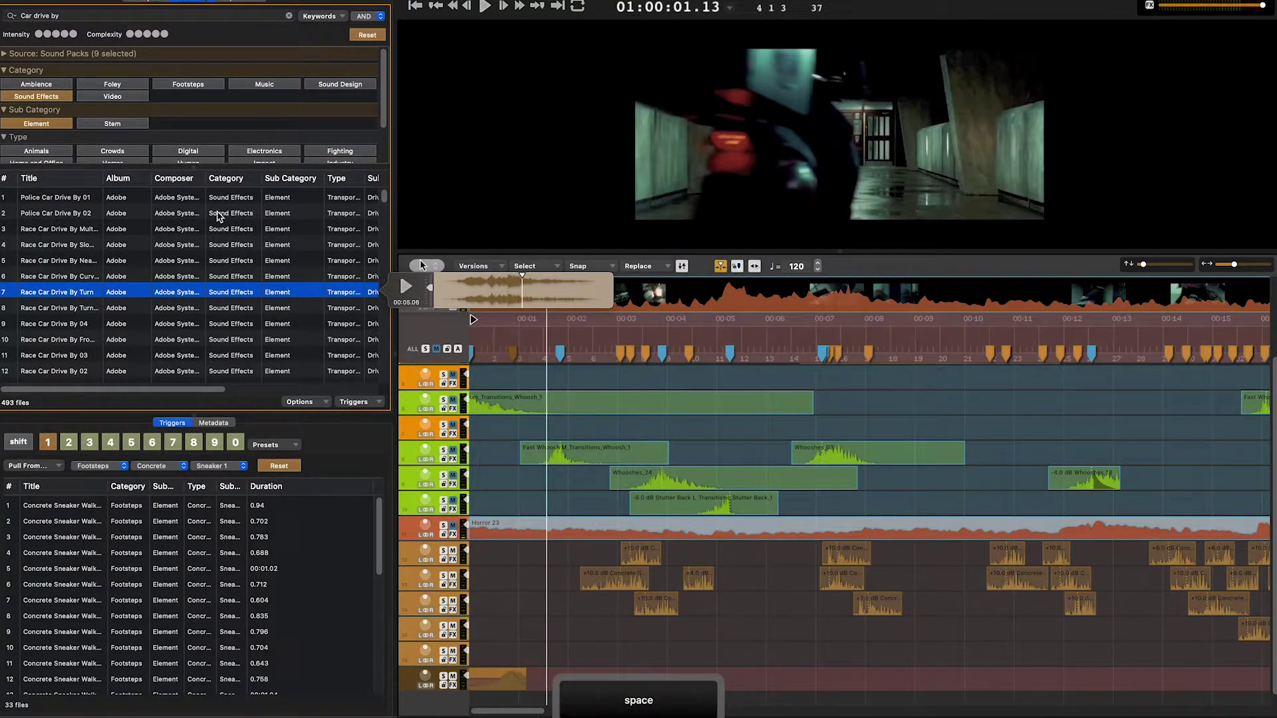
# Search for "monster scream" and preview the animal scream, monster growl, Monster Speak and Beast Screech sounds
pyautogui.click(79, 16)
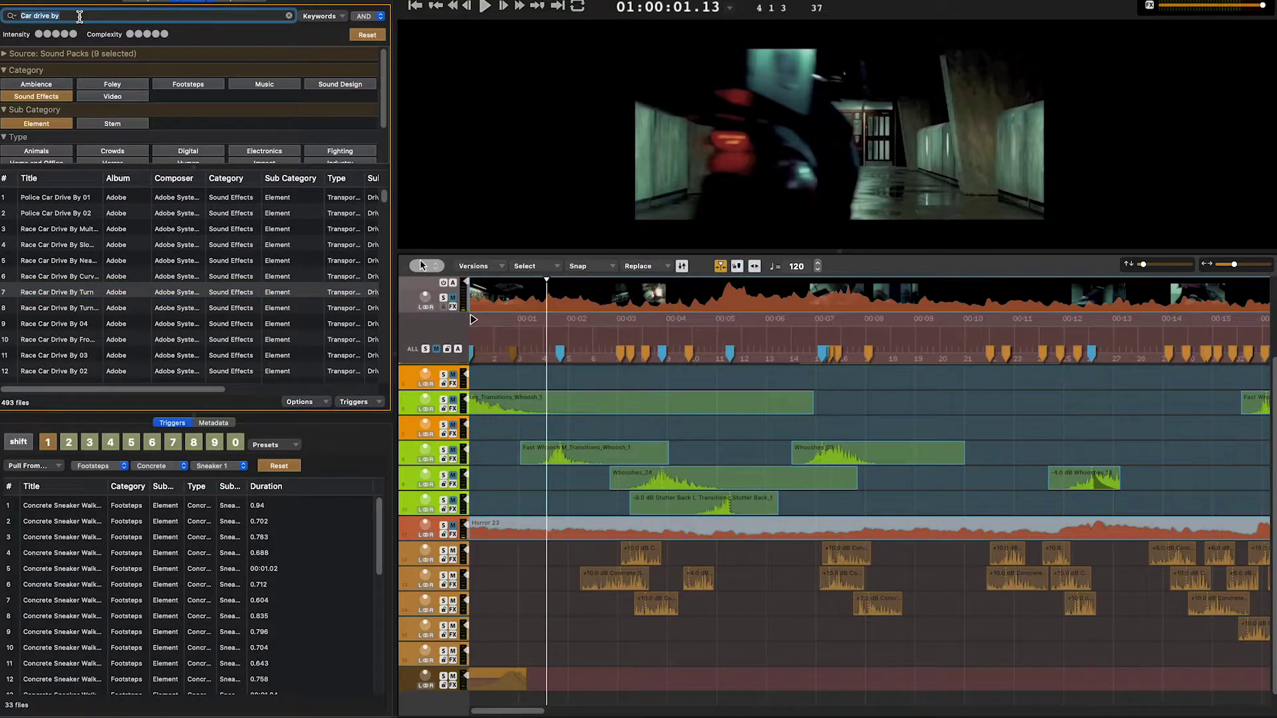
pyautogui.write('monster scream')
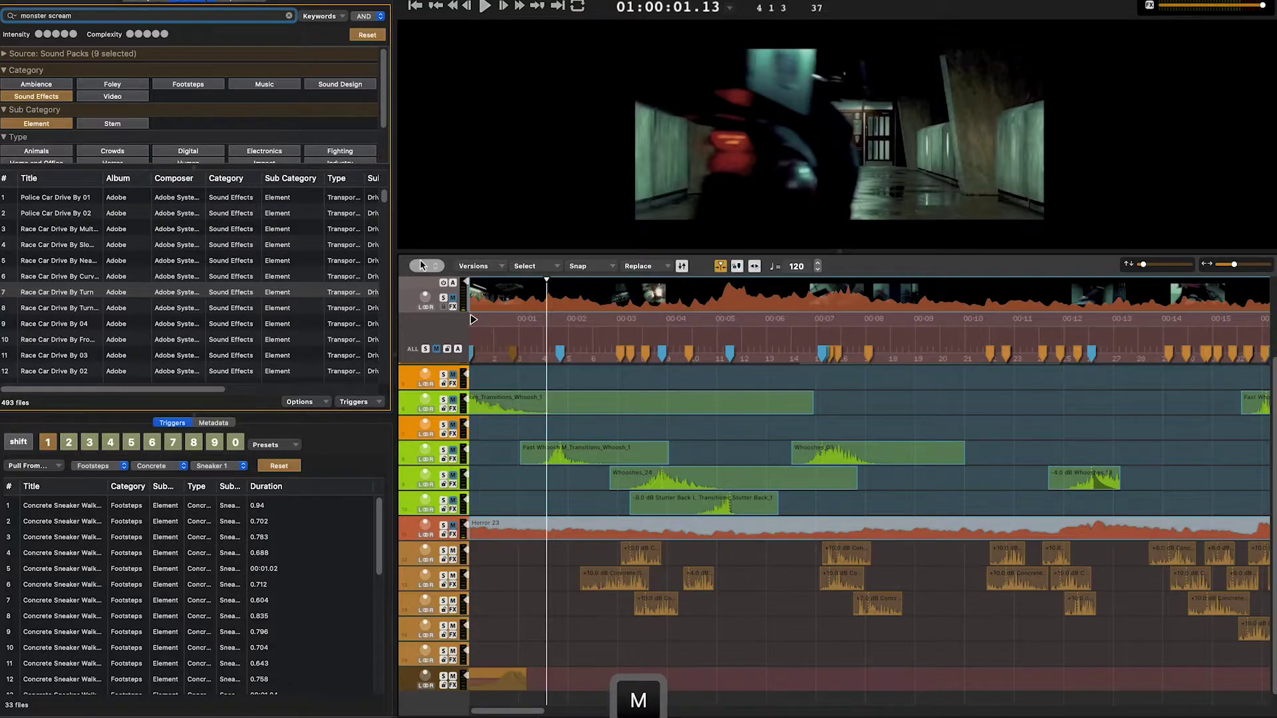
pyautogui.click(71, 213)
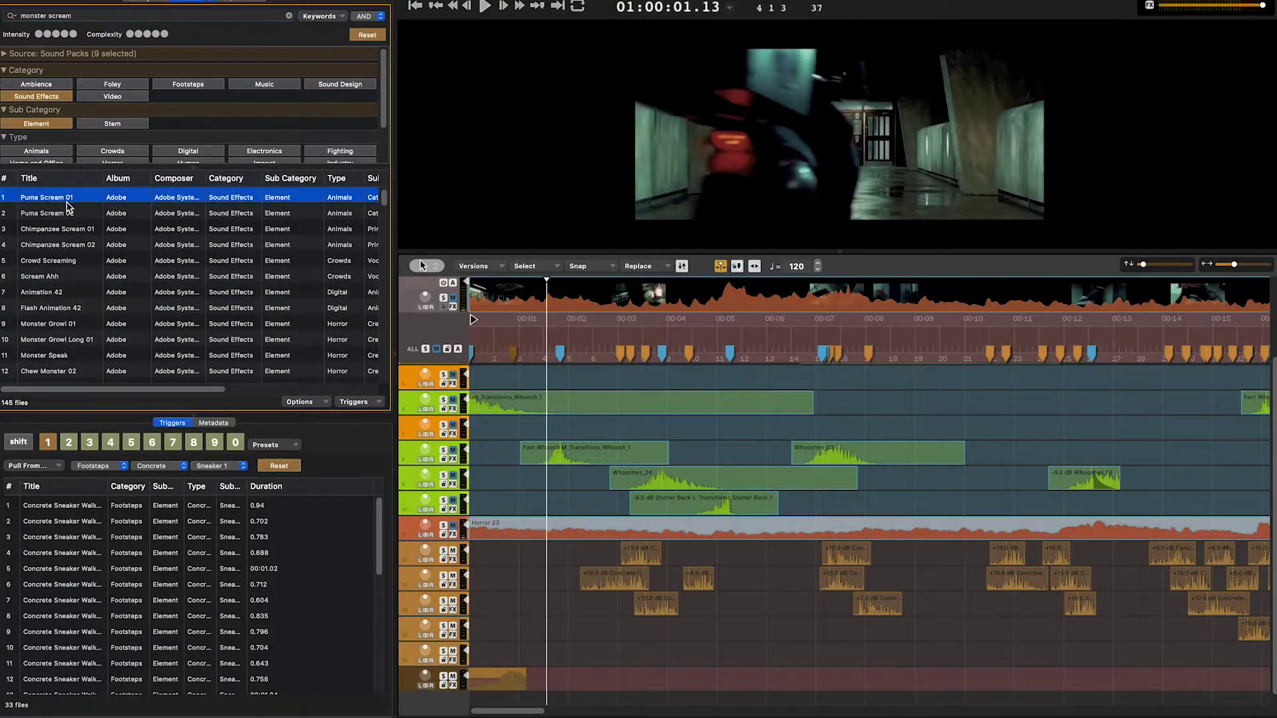
pyautogui.press('space')
pyautogui.click(77, 245)
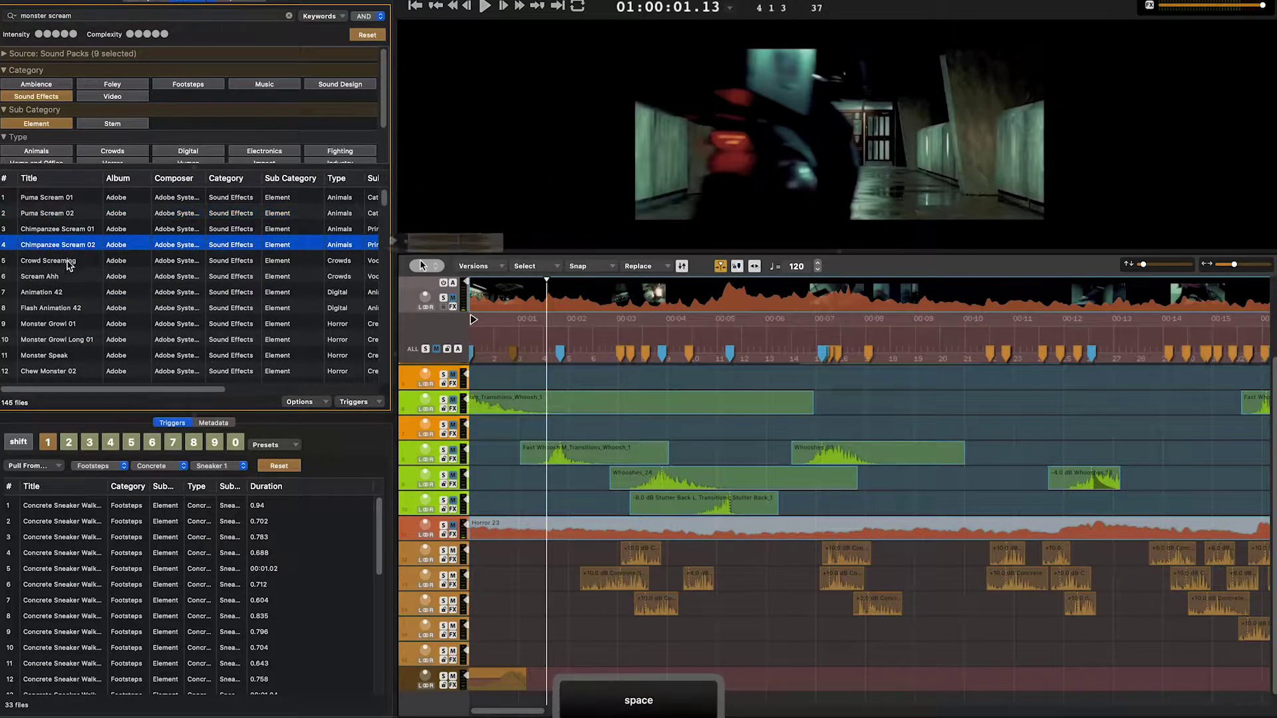
pyautogui.click(60, 278)
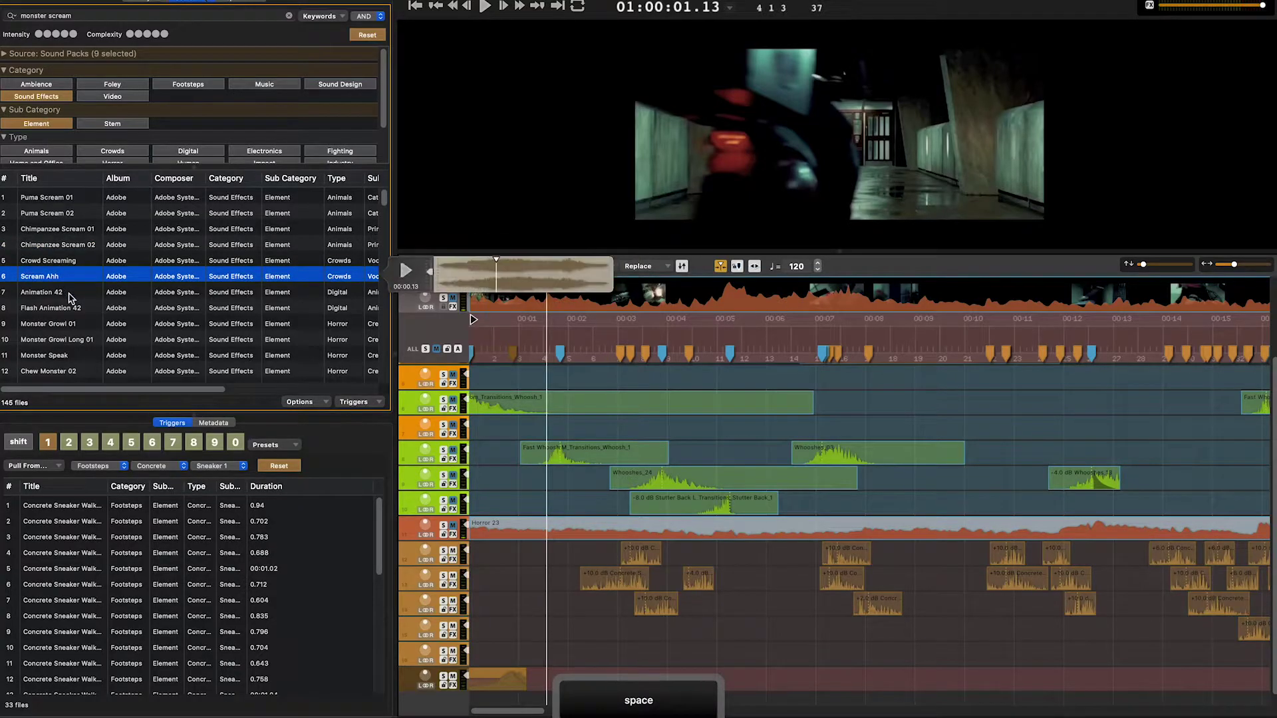
pyautogui.click(68, 324)
pyautogui.click(76, 357)
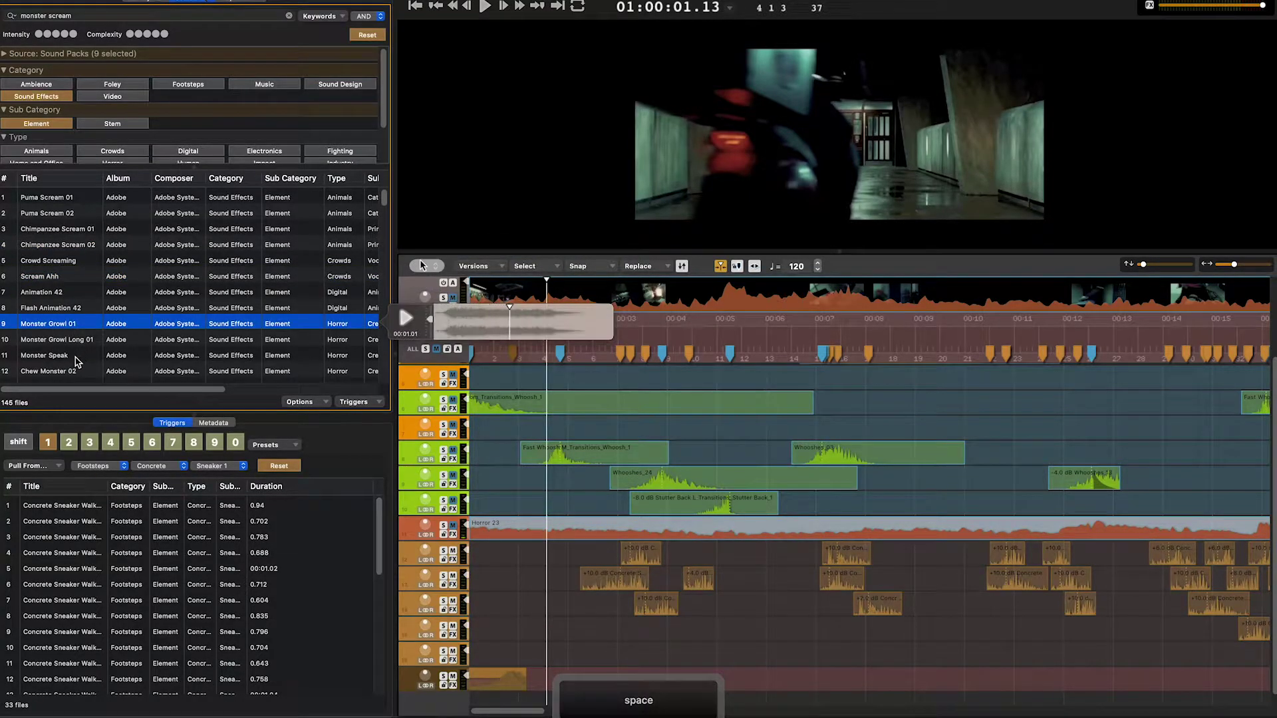
pyautogui.press('space')
pyautogui.scroll(-5, 76, 350)
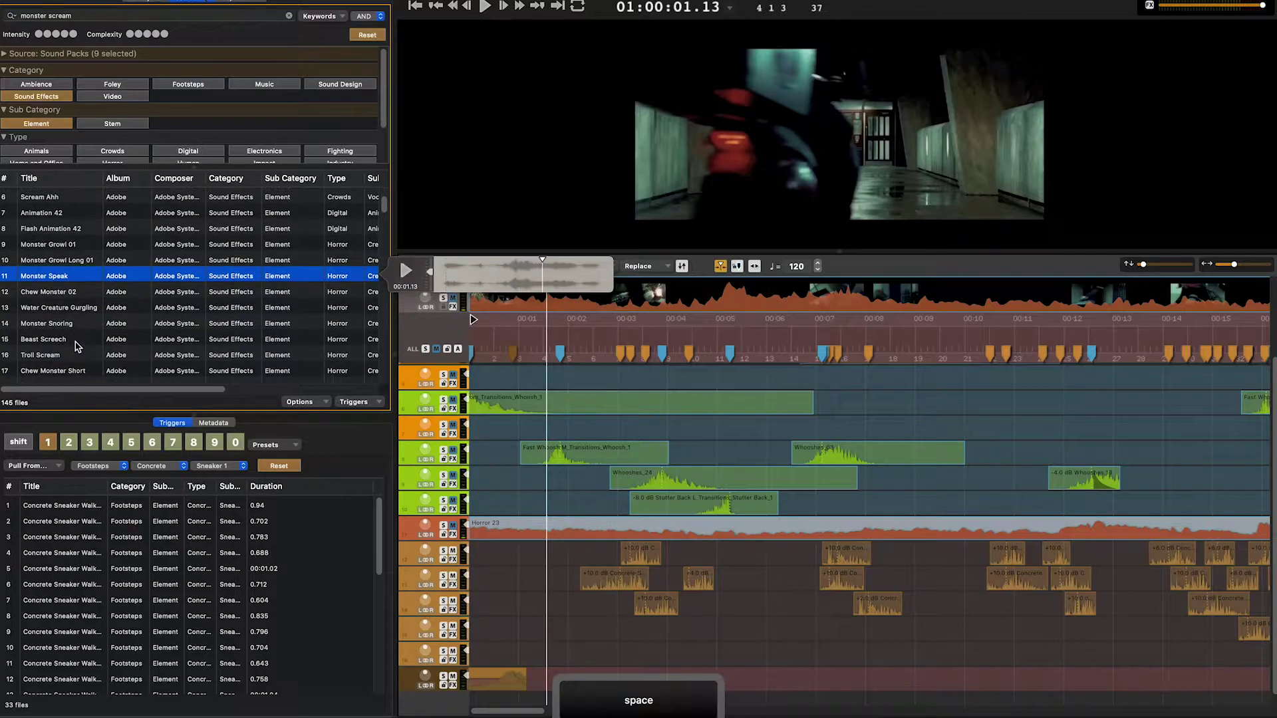
pyautogui.click(76, 344)
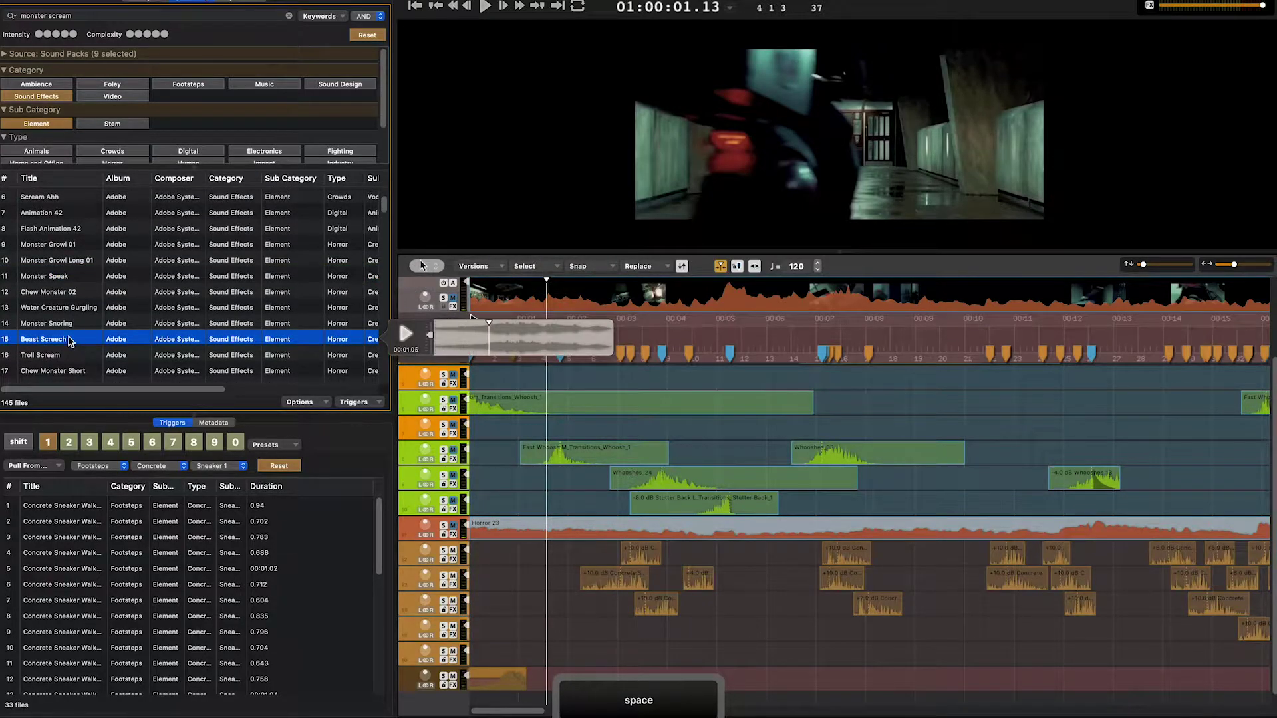
# Place Beast Screech on a new track below the motorcycle, shift it earlier to start at about 01:00:00.14, and play the opening
pyautogui.moveTo(63, 346); pyautogui.dragTo(541, 708)
pyautogui.moveTo(606, 684); pyautogui.dragTo(572, 675)
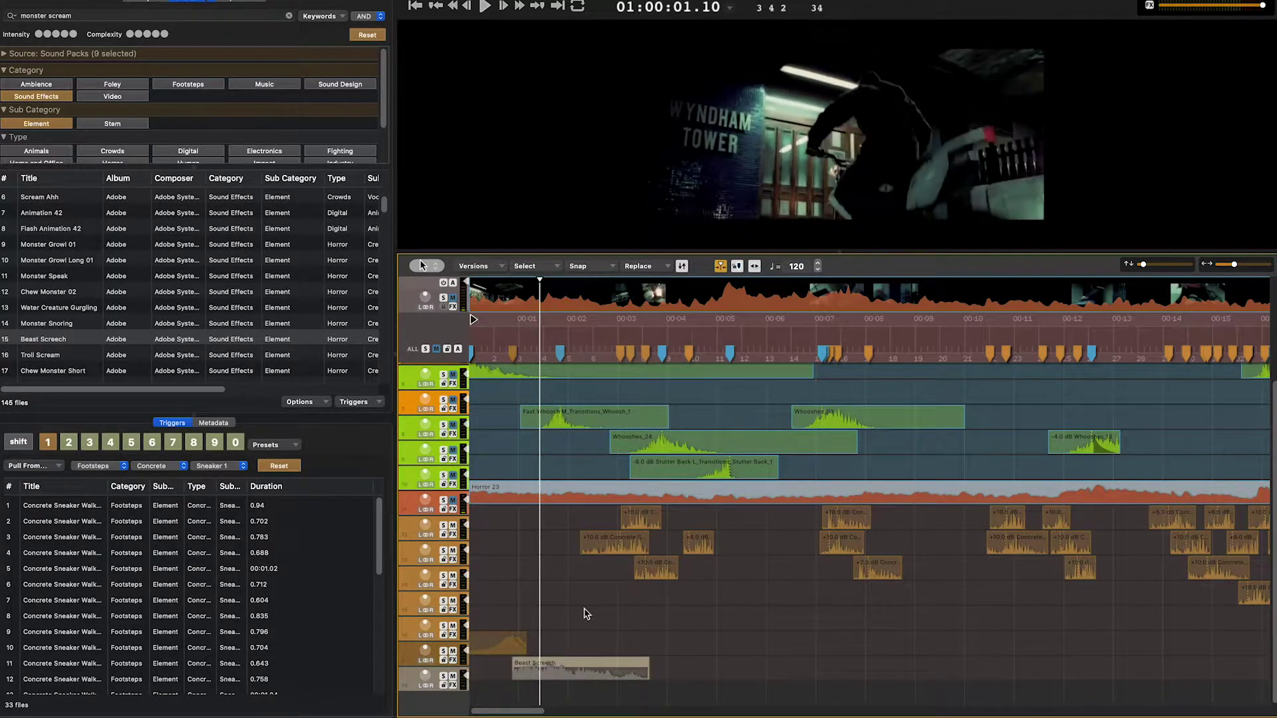
pyautogui.press('space')
pyautogui.moveTo(552, 669); pyautogui.dragTo(537, 668)
pyautogui.press('space')
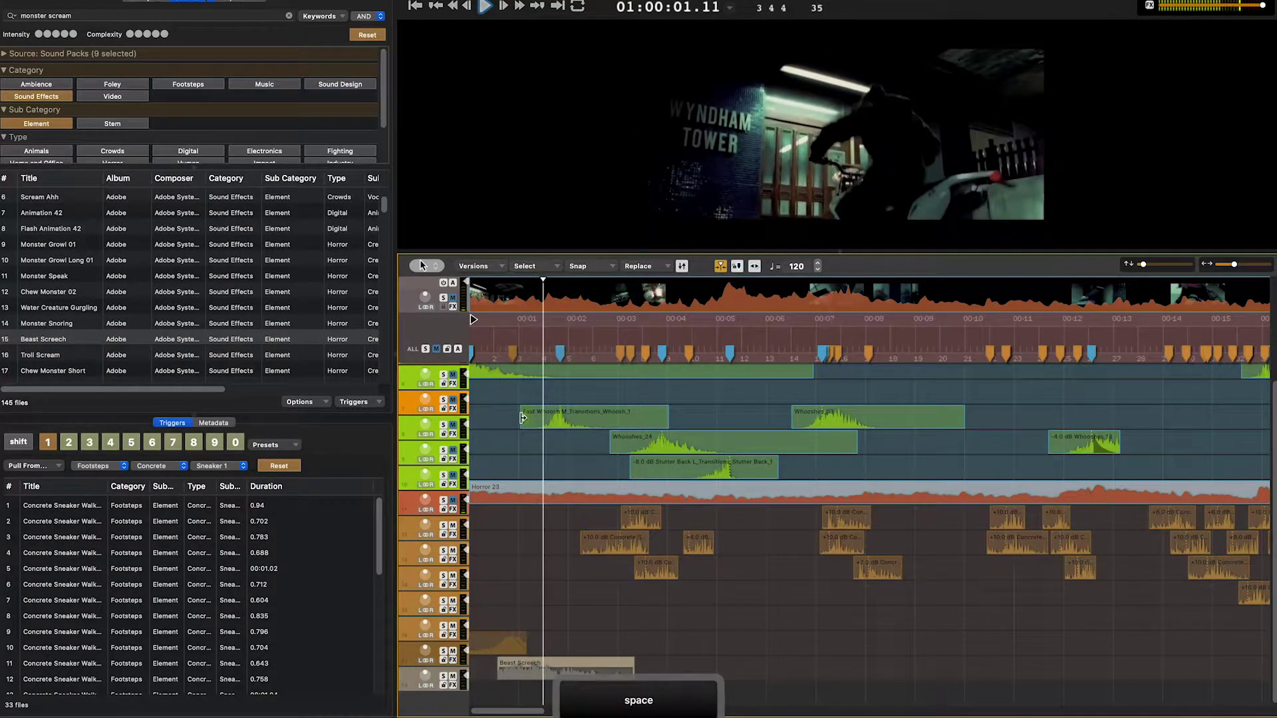
# Trim the end of Beast Screech back to 01:00:01.11 and fade out both it and the motorcycle clip, playing the opening to check
pyautogui.moveTo(634, 685); pyautogui.dragTo(549, 682)
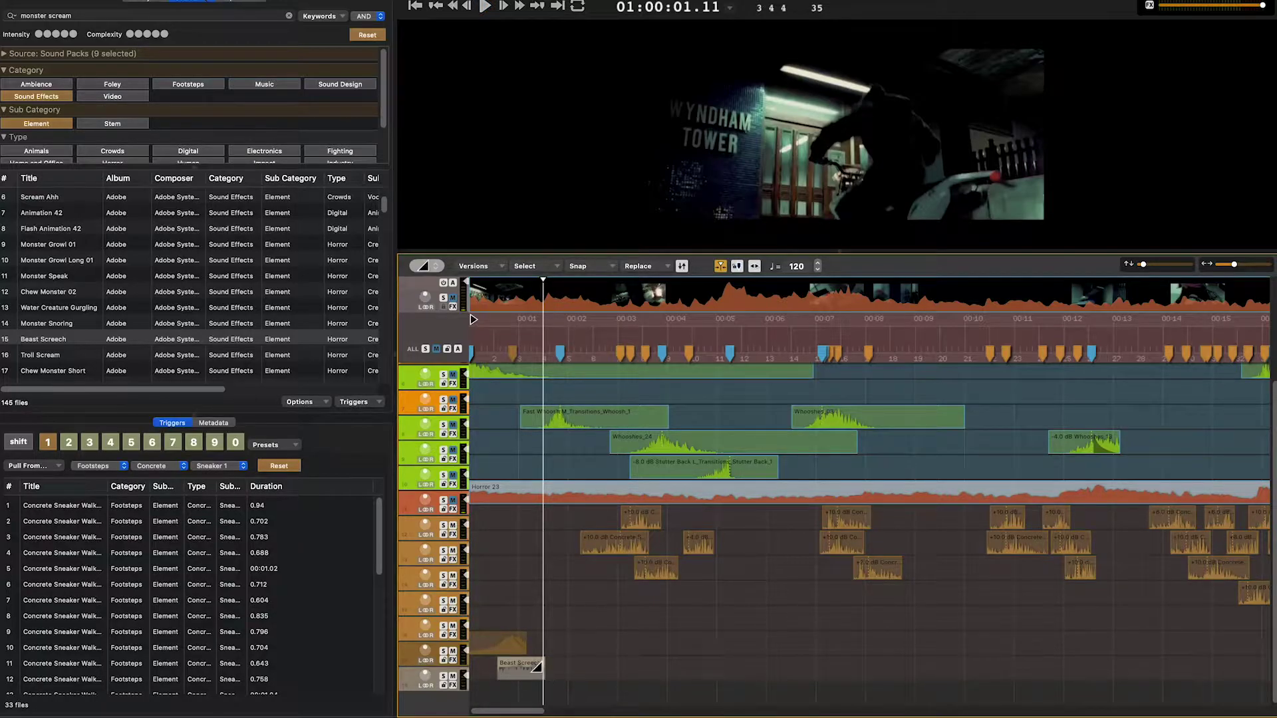
pyautogui.press('f')
pyautogui.click(516, 640)
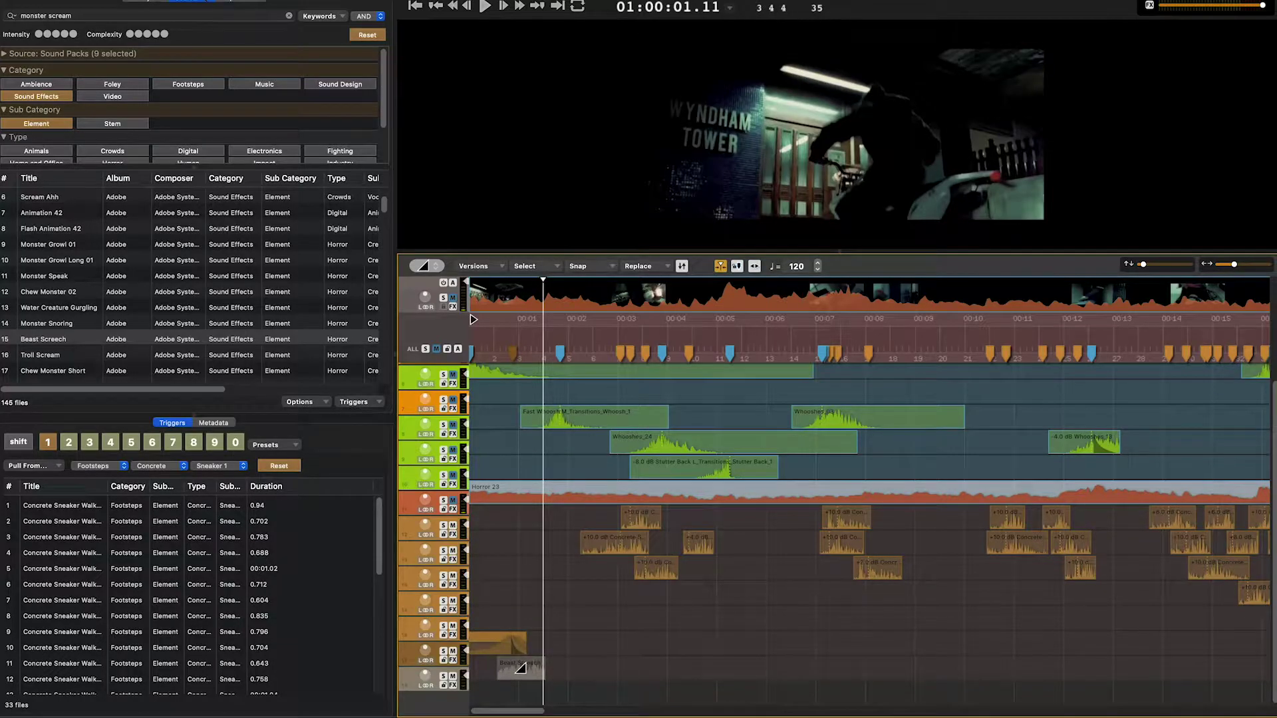
pyautogui.press('space')
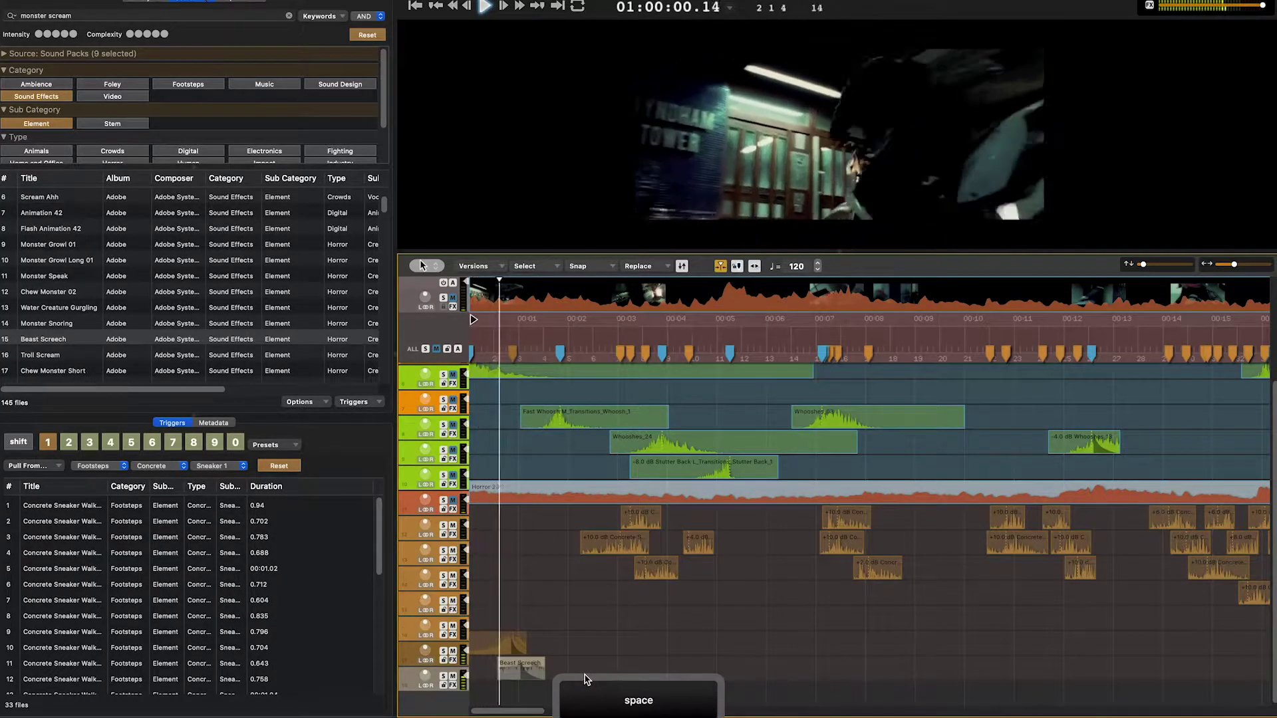
pyautogui.press('space')
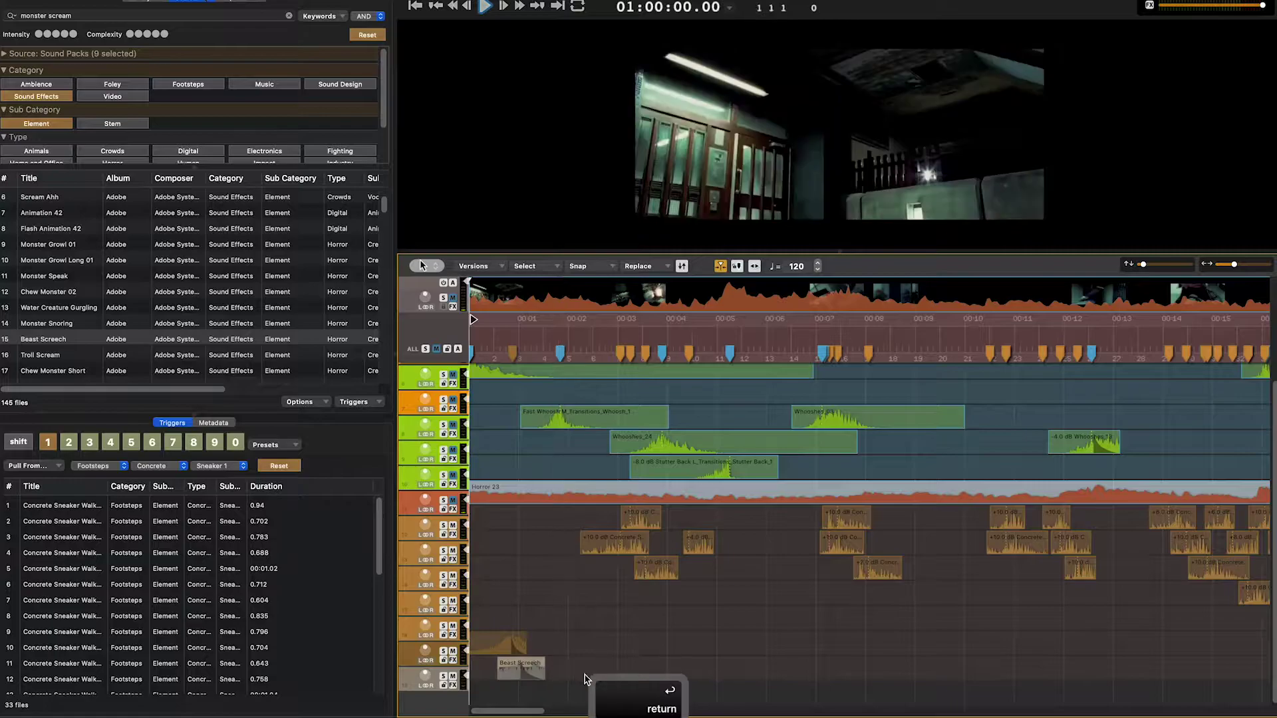
pyautogui.press('space')
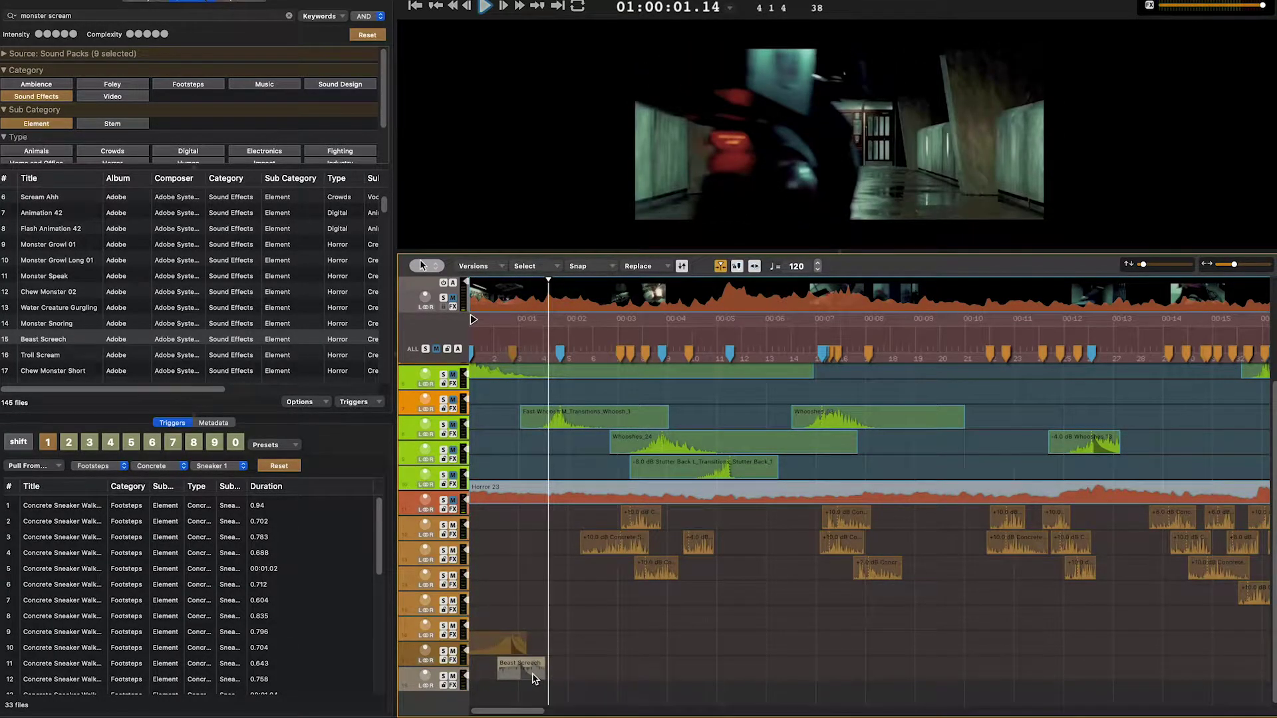
pyautogui.press('f')
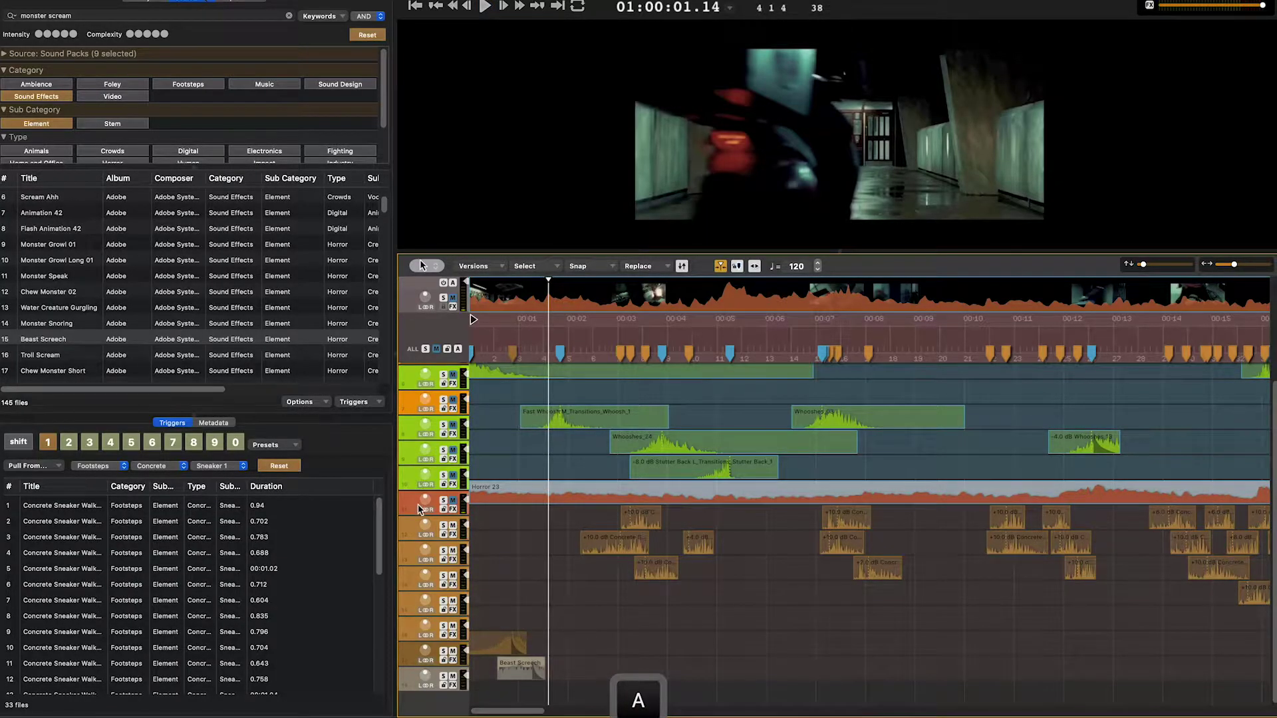
# Search for "close trunk" and preview the Chevy Saturn trunk, CD and RCA player closing, Panasonic and Camera Shutter sounds
pyautogui.click(105, 15)
pyautogui.write('close trunk')
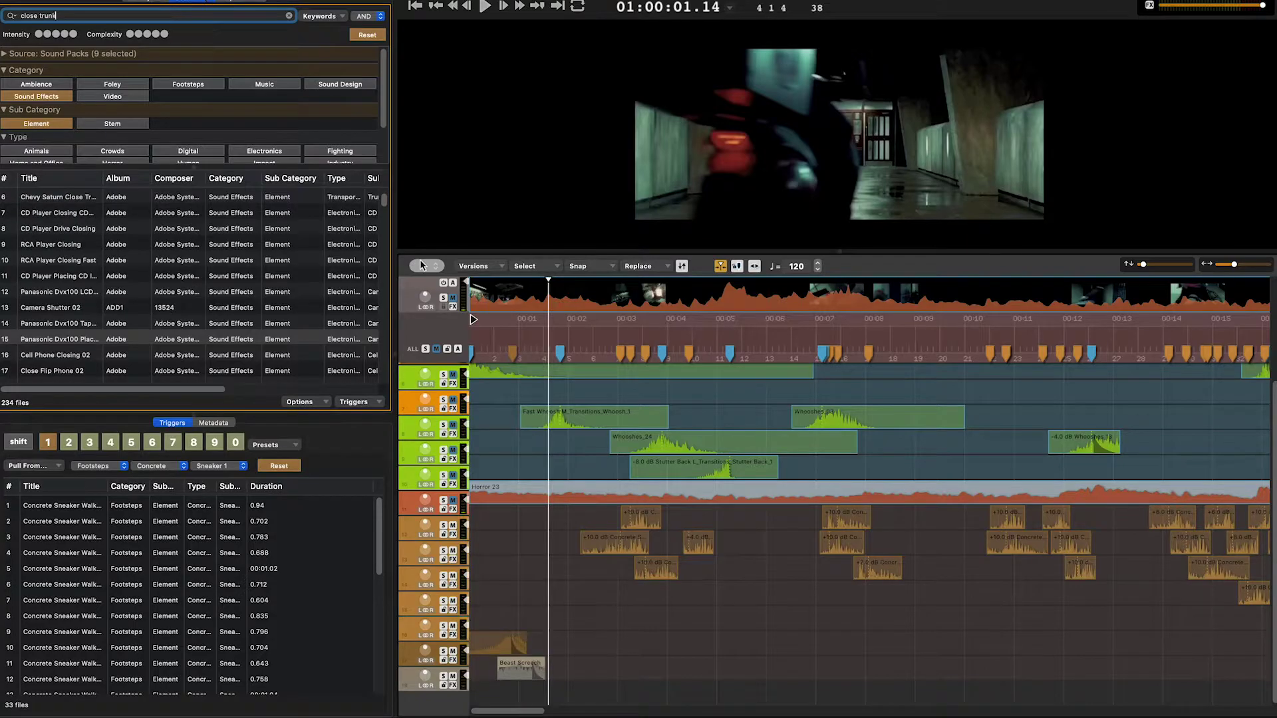
pyautogui.click(60, 203)
pyautogui.press('space')
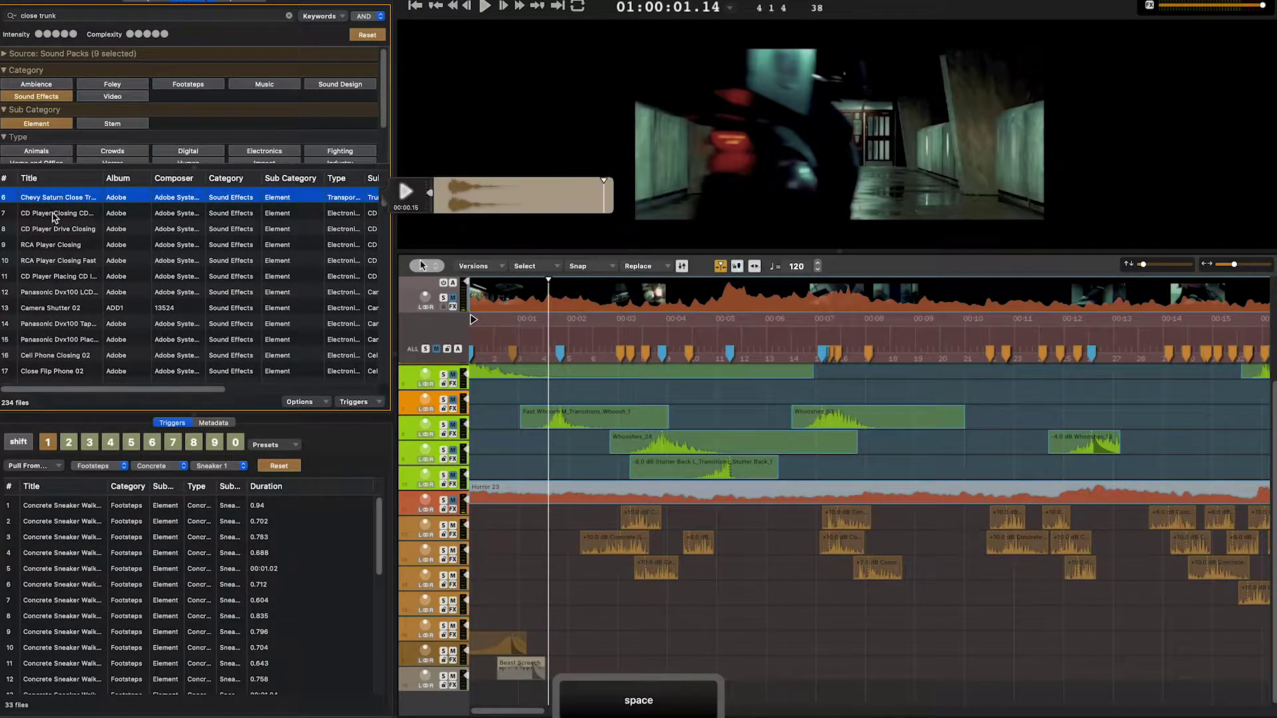
pyautogui.click(54, 215)
pyautogui.click(68, 233)
pyautogui.click(67, 246)
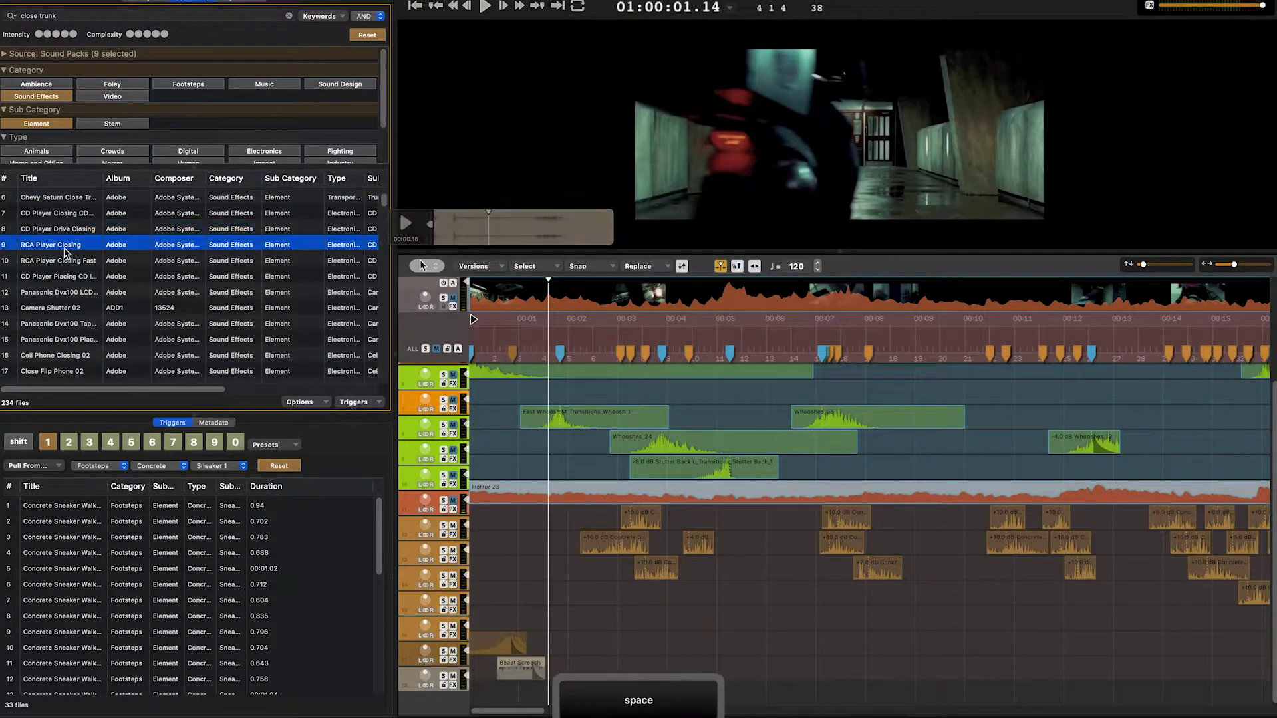
pyautogui.click(76, 294)
pyautogui.click(76, 303)
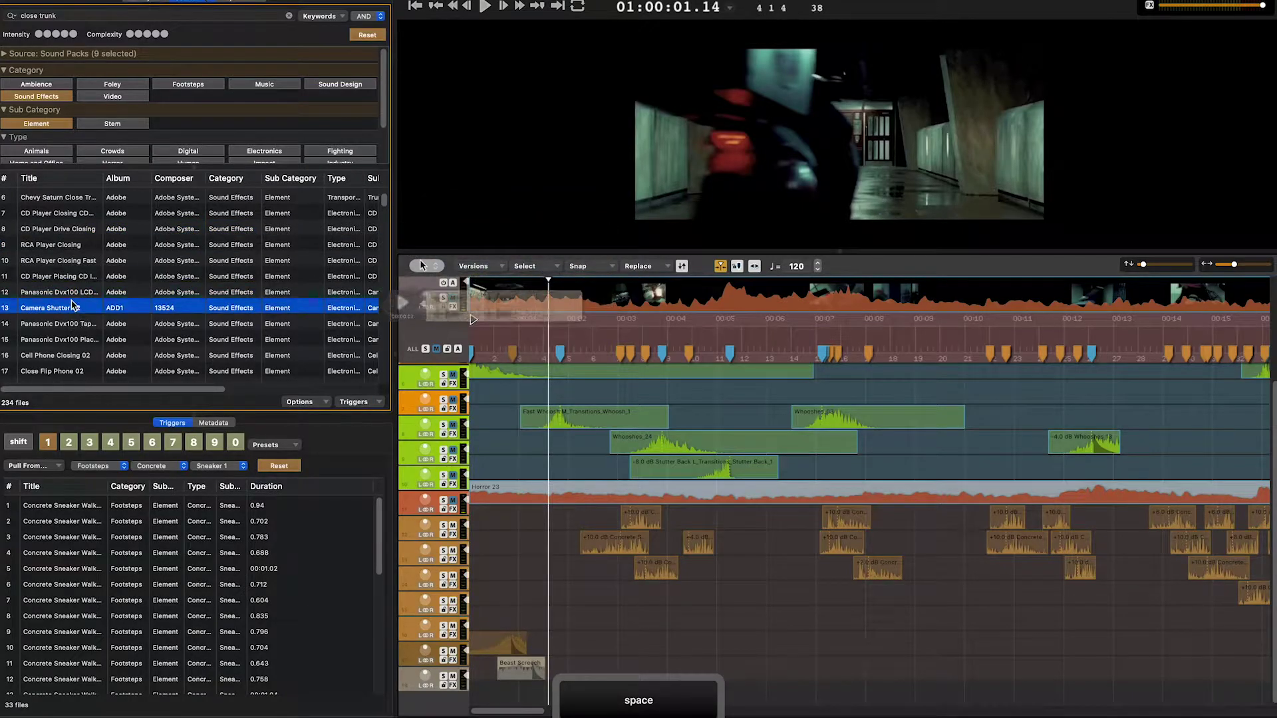
# Compare the car trunk closing sounds at the start of the results, from Envoy Close Trunk to Chevy Saturn, and select the Jeep Commander one
pyautogui.scroll(3, 66, 299)
pyautogui.click(56, 200)
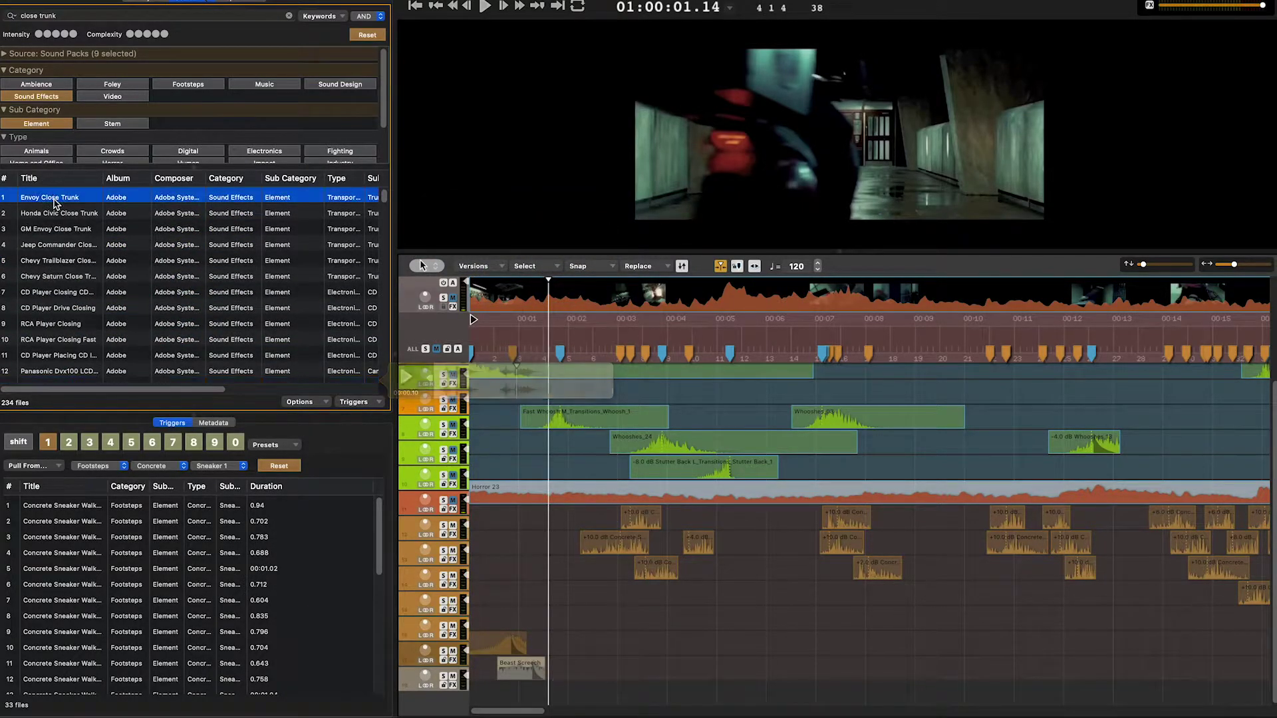
pyautogui.click(67, 218)
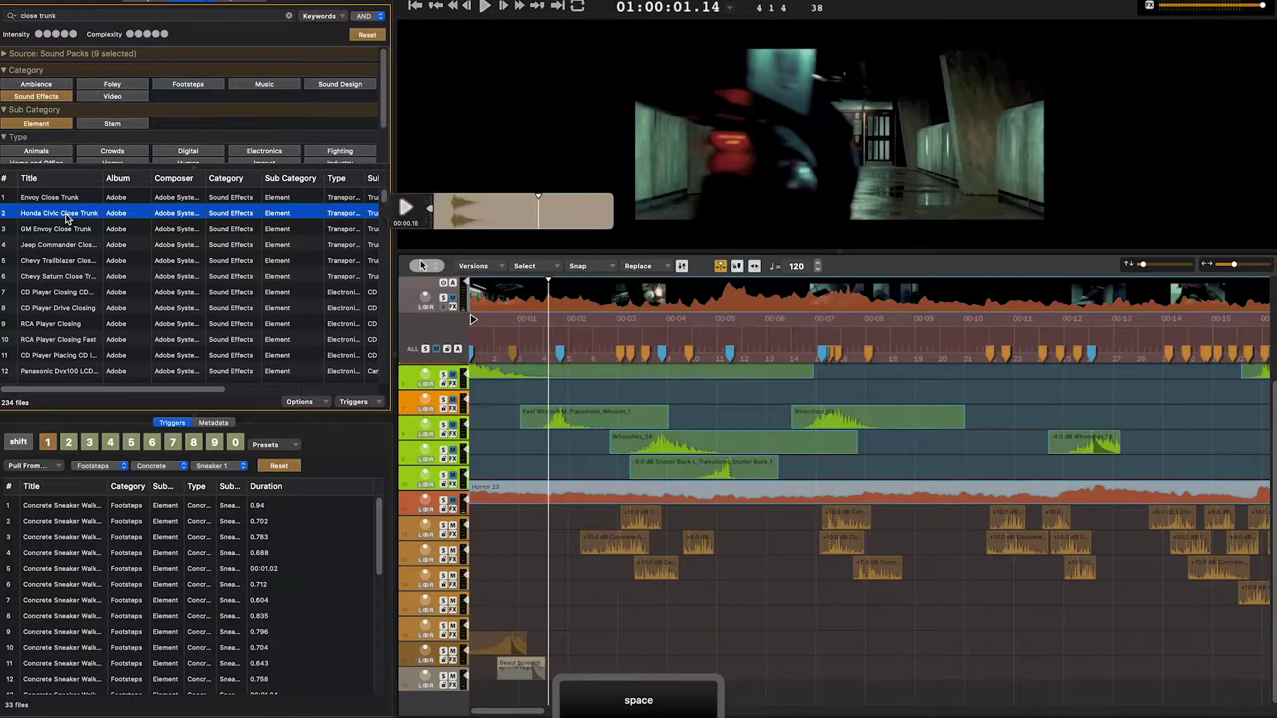
pyautogui.click(66, 232)
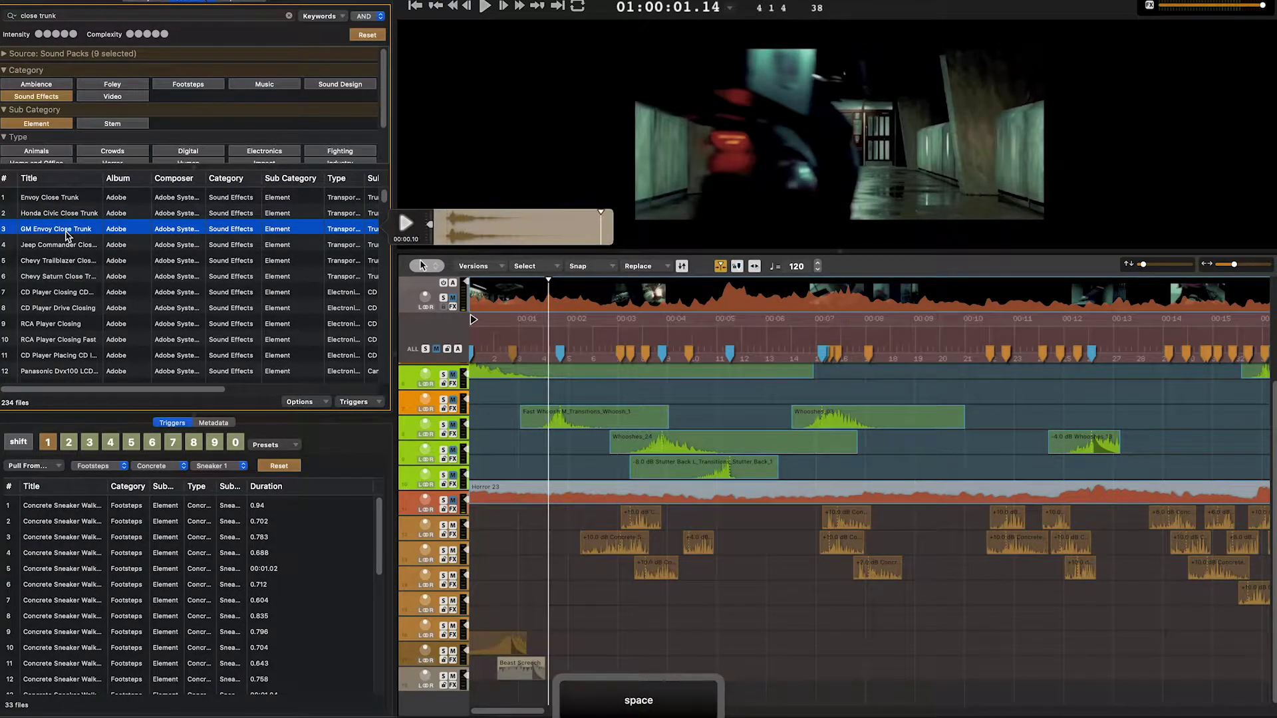
pyautogui.click(68, 246)
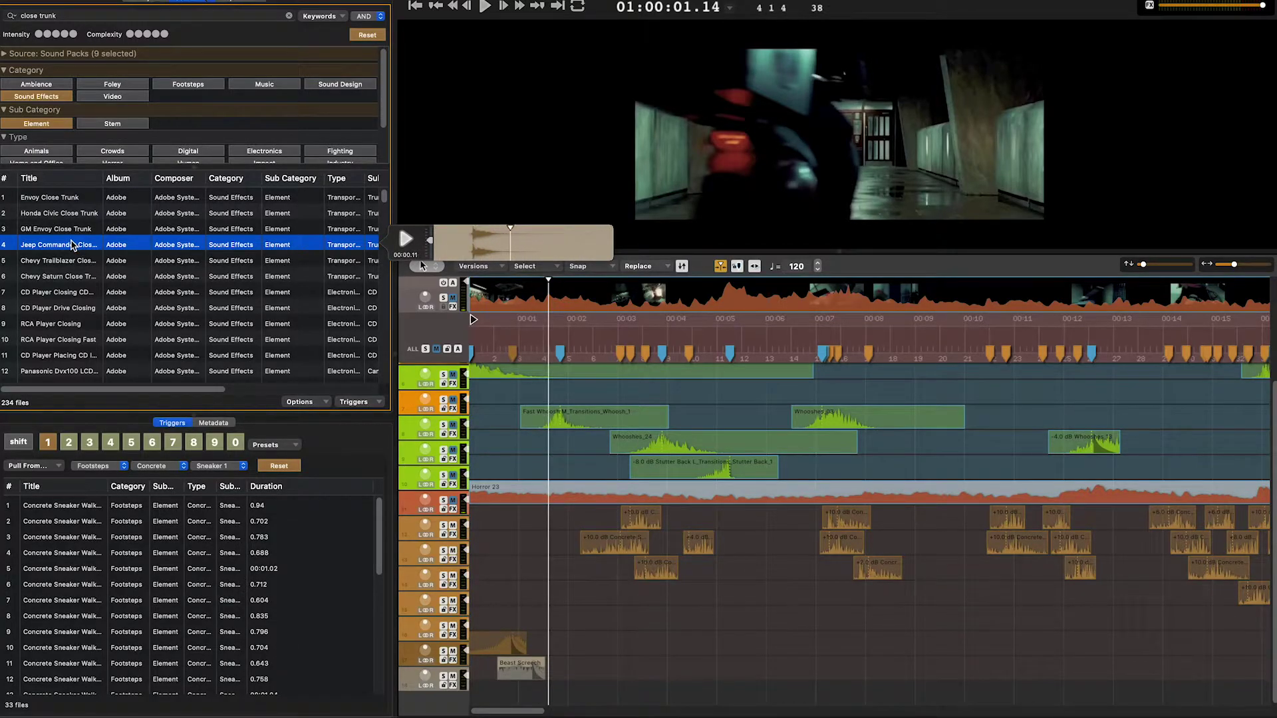
pyautogui.press('Down')
pyautogui.press('space')
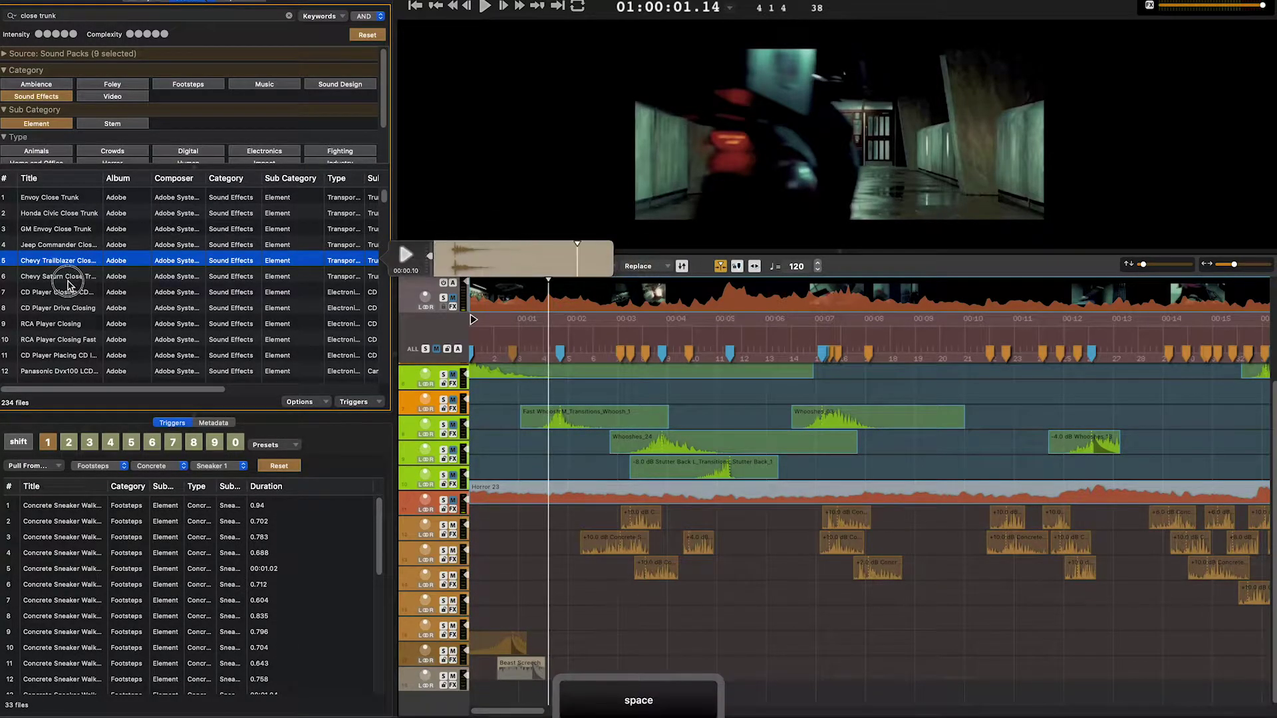
pyautogui.click(70, 282)
pyautogui.click(65, 246)
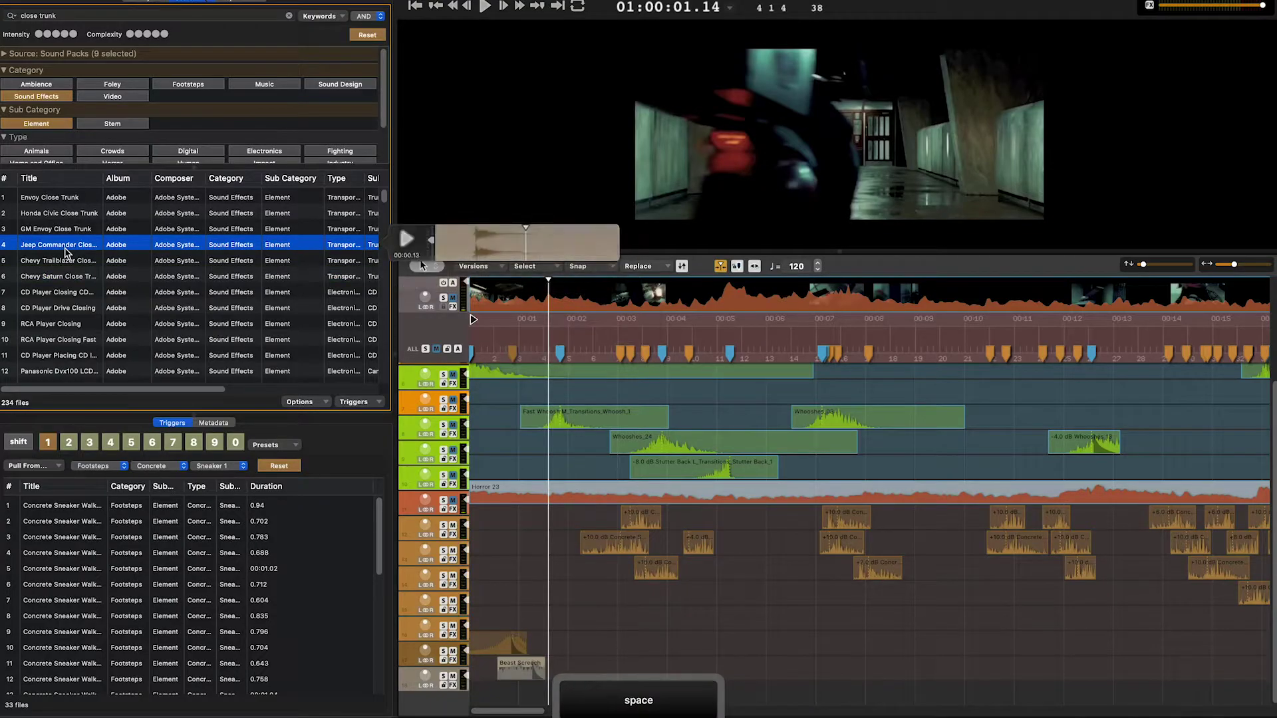
# Place the Jeep Commander trunk closing sound on a new track below Beast Screech, starting at about 01:00:01.03, and play the opening
pyautogui.moveTo(65, 249); pyautogui.dragTo(562, 642)
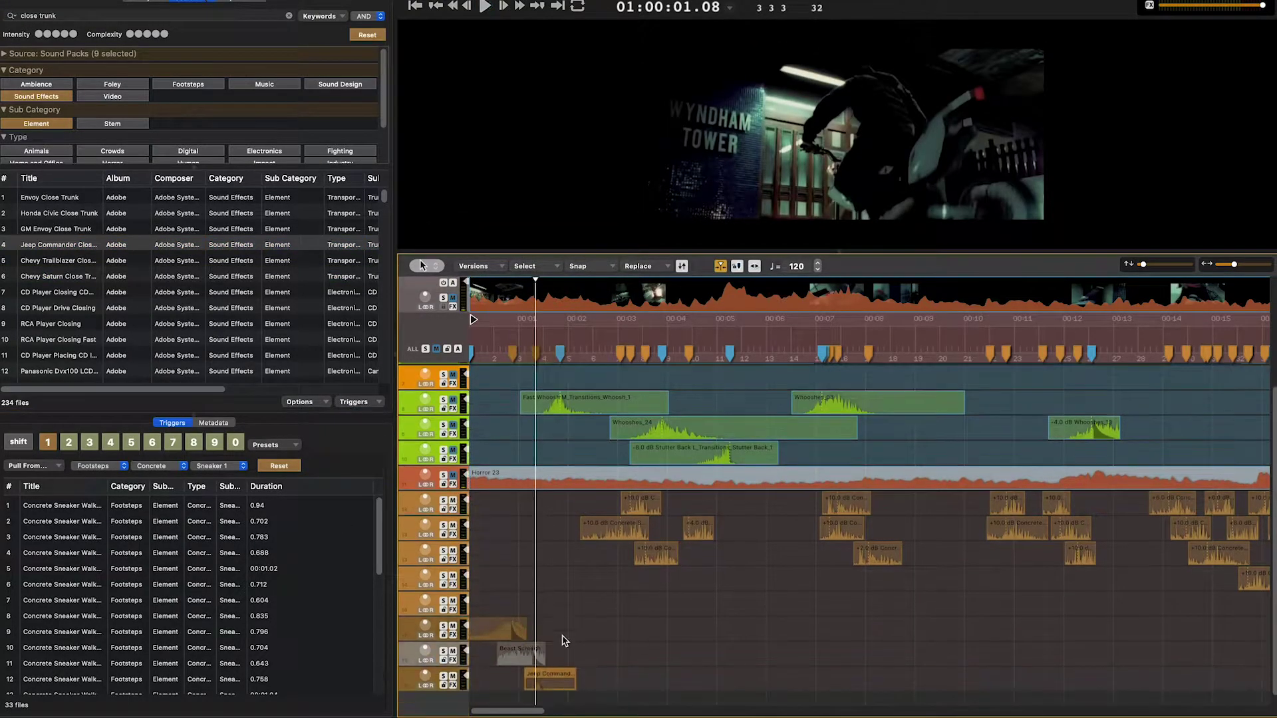
pyautogui.click(504, 333)
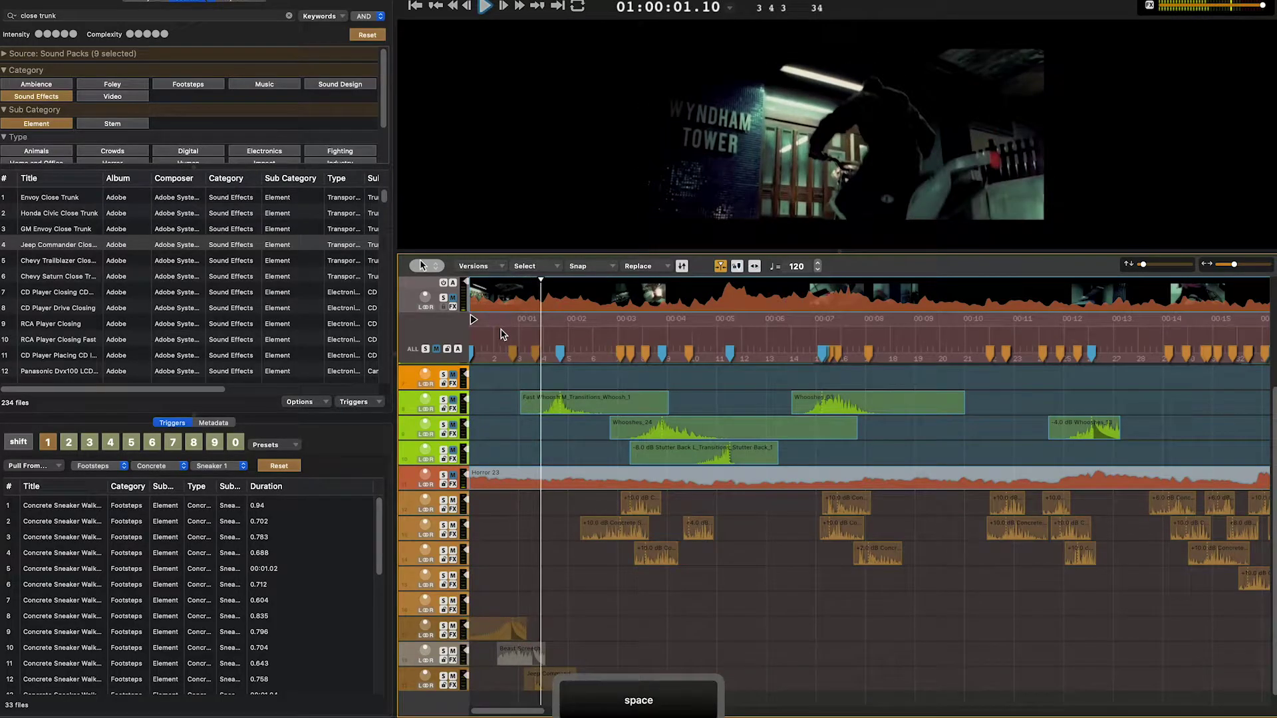
pyautogui.press('space')
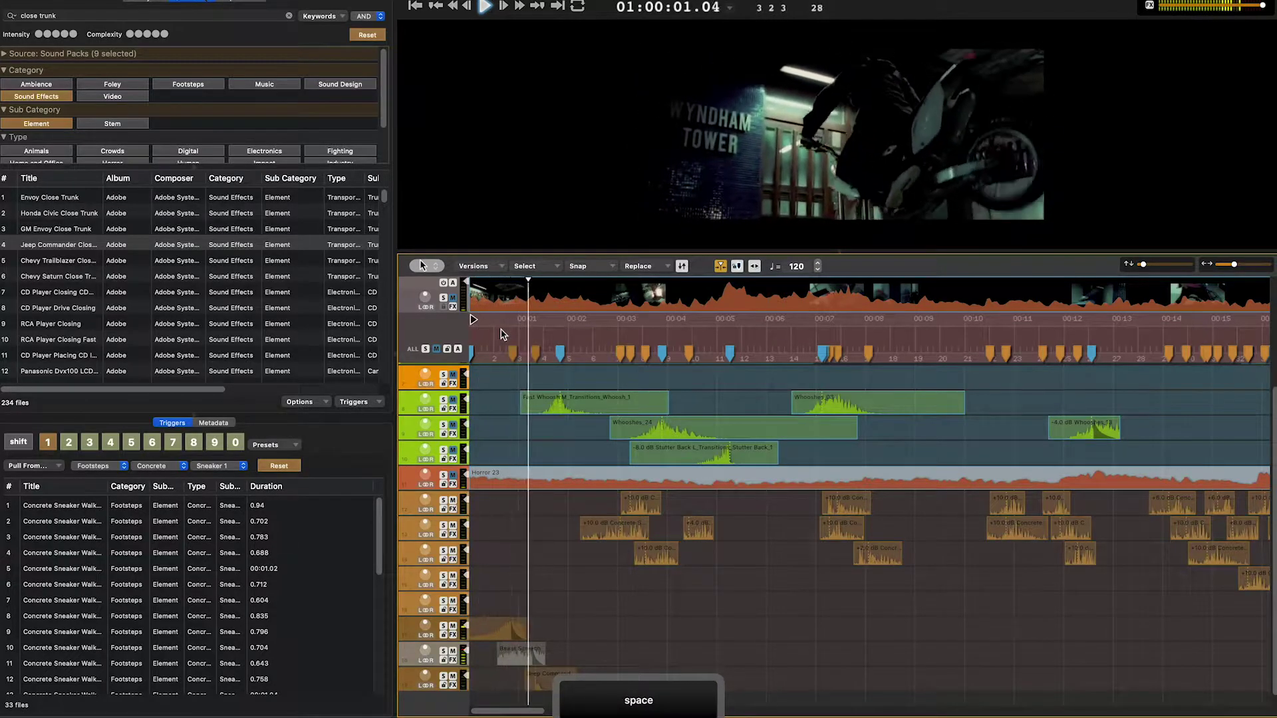
# Nudge the Jeep Commander trunk sound to start at about 01:00:01.06, lower its volume and replay the opening
pyautogui.press('space')
pyautogui.click(545, 682)
pyautogui.hotkey('shift', 'Right')
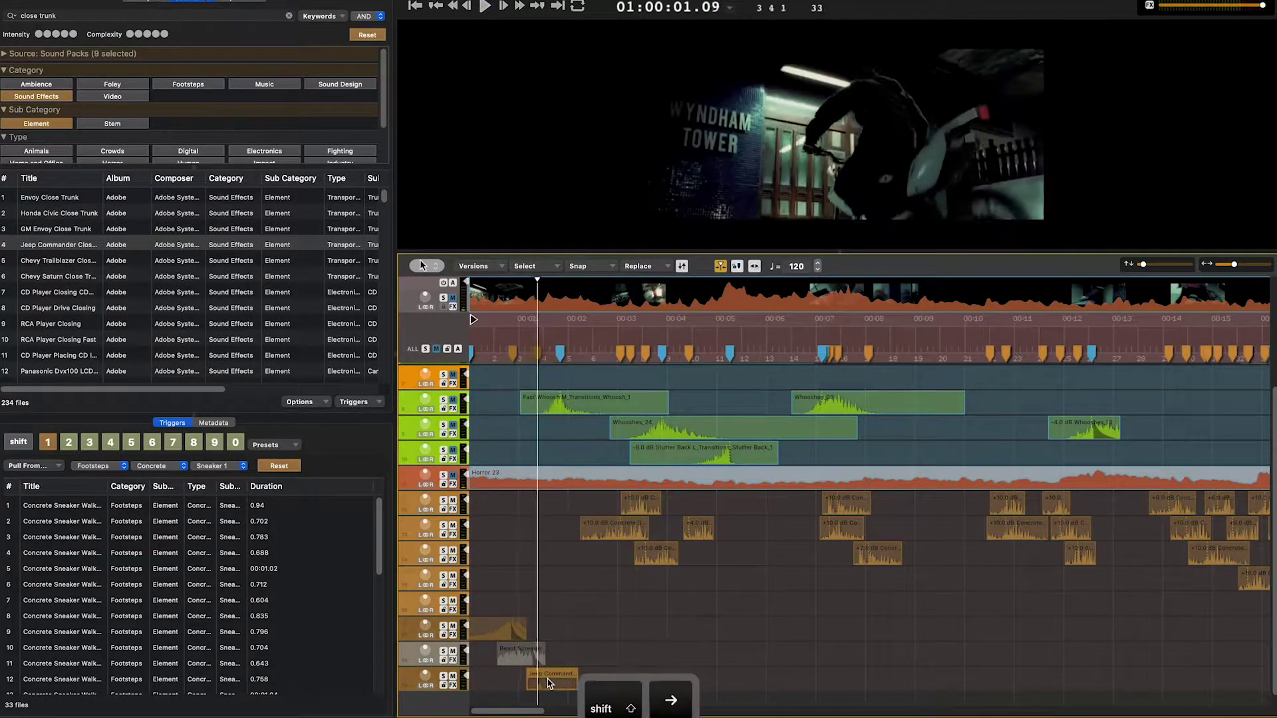
pyautogui.press('space')
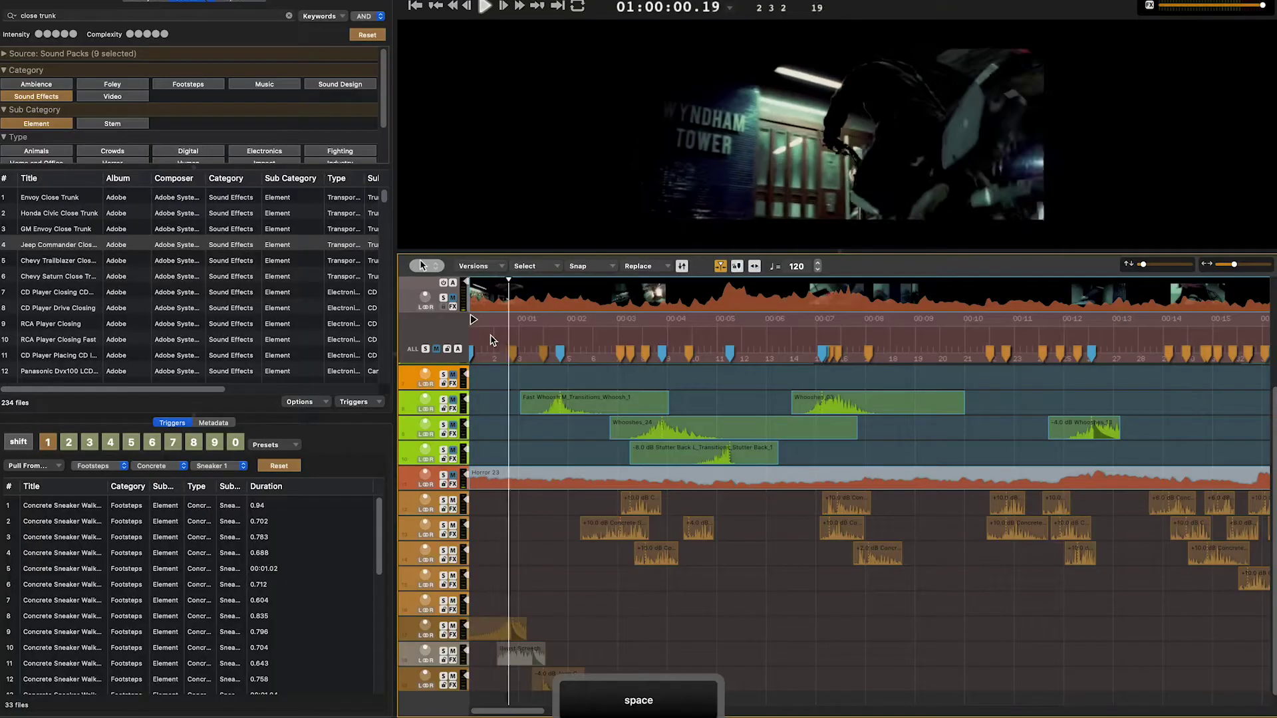
pyautogui.press('space')
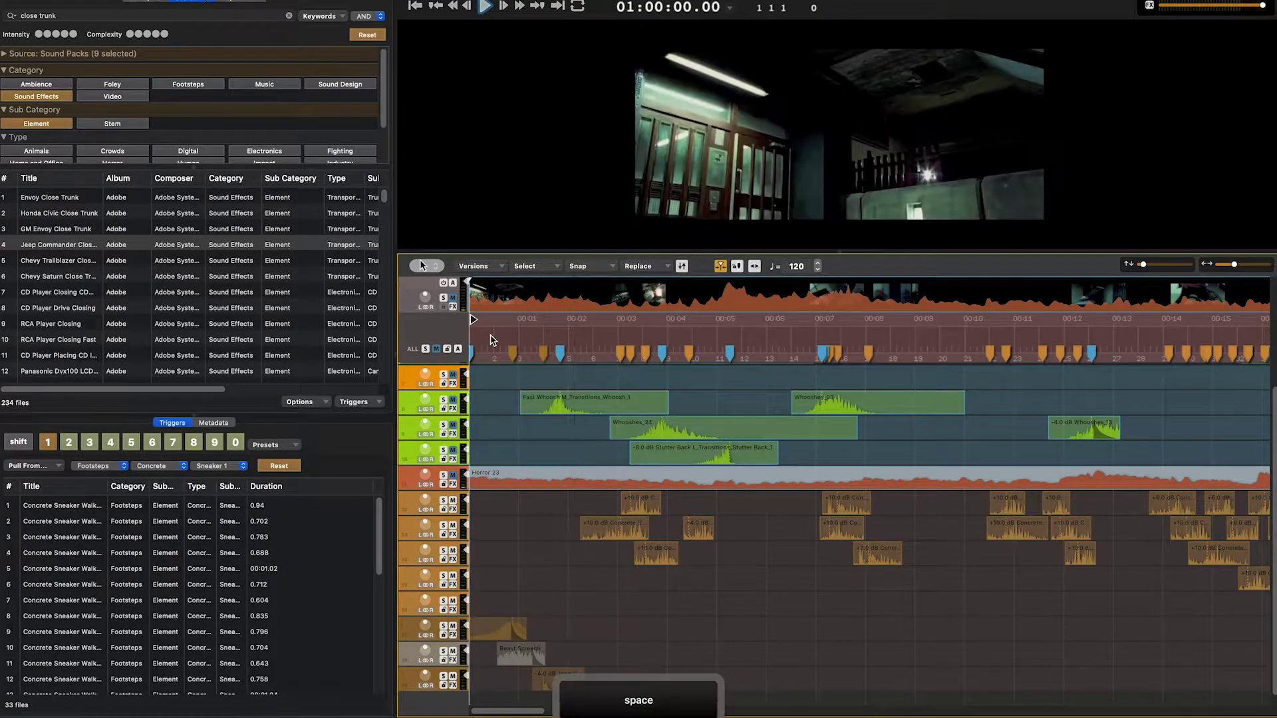
# Search the sound library for "close door car", browse the results, and shorten the search to "close car"
pyautogui.doubleClick(243, 16)
pyautogui.write('door')
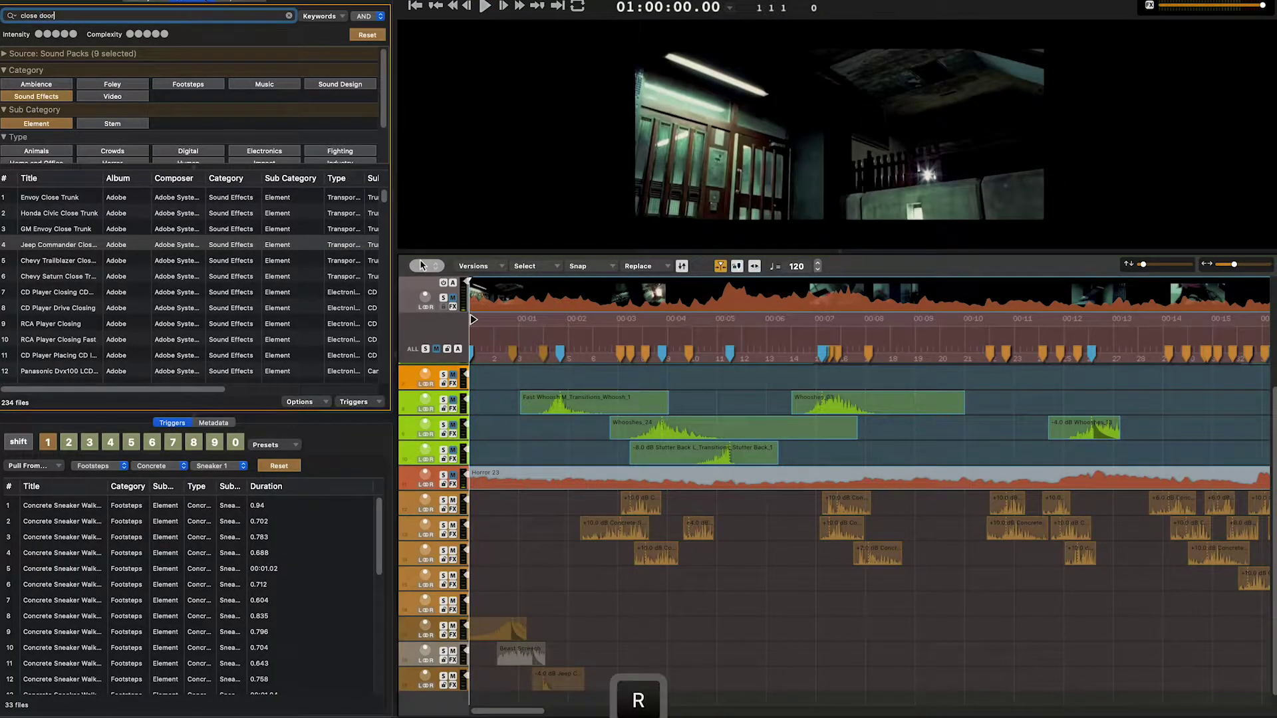
pyautogui.write(' car')
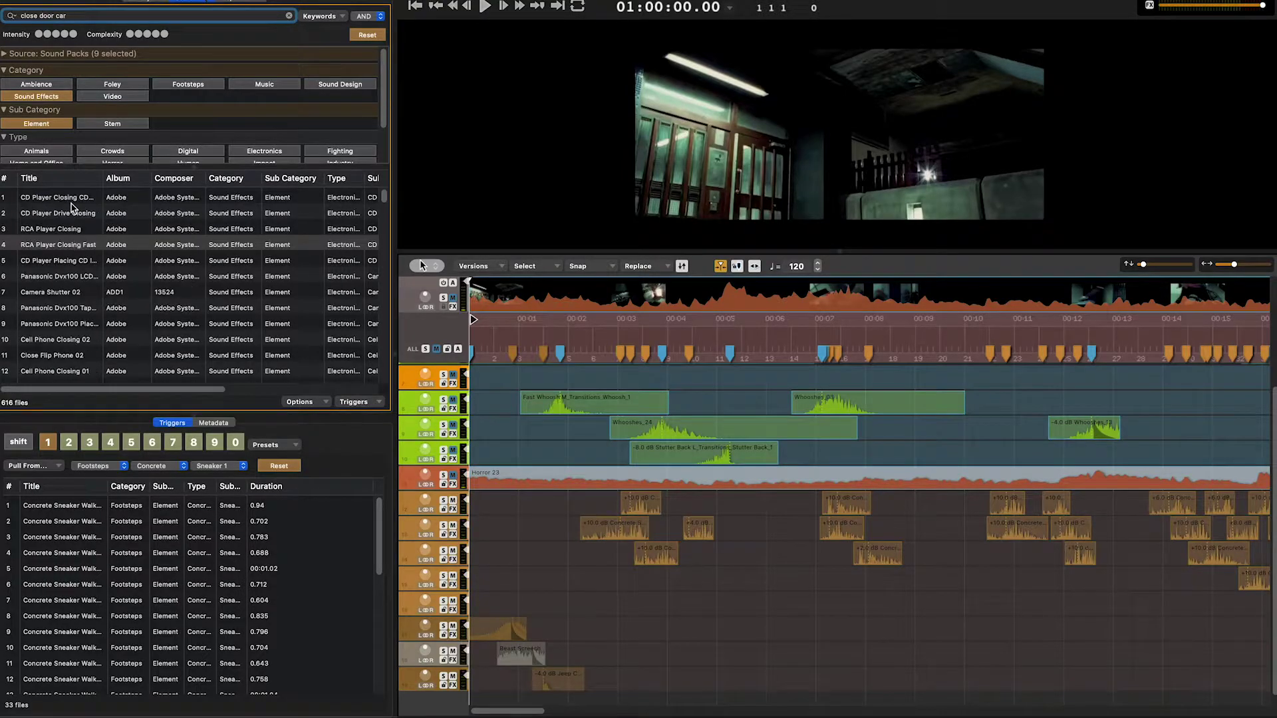
pyautogui.scroll(-5, 70, 312)
pyautogui.scroll(-4, 70, 316)
pyautogui.doubleClick(56, 15)
pyautogui.press('BackSpace')
# Preview several door sounds in the "close car" results, including Generic Door Shut 02 in the vehicle section
pyautogui.click(65, 256)
pyautogui.press('space')
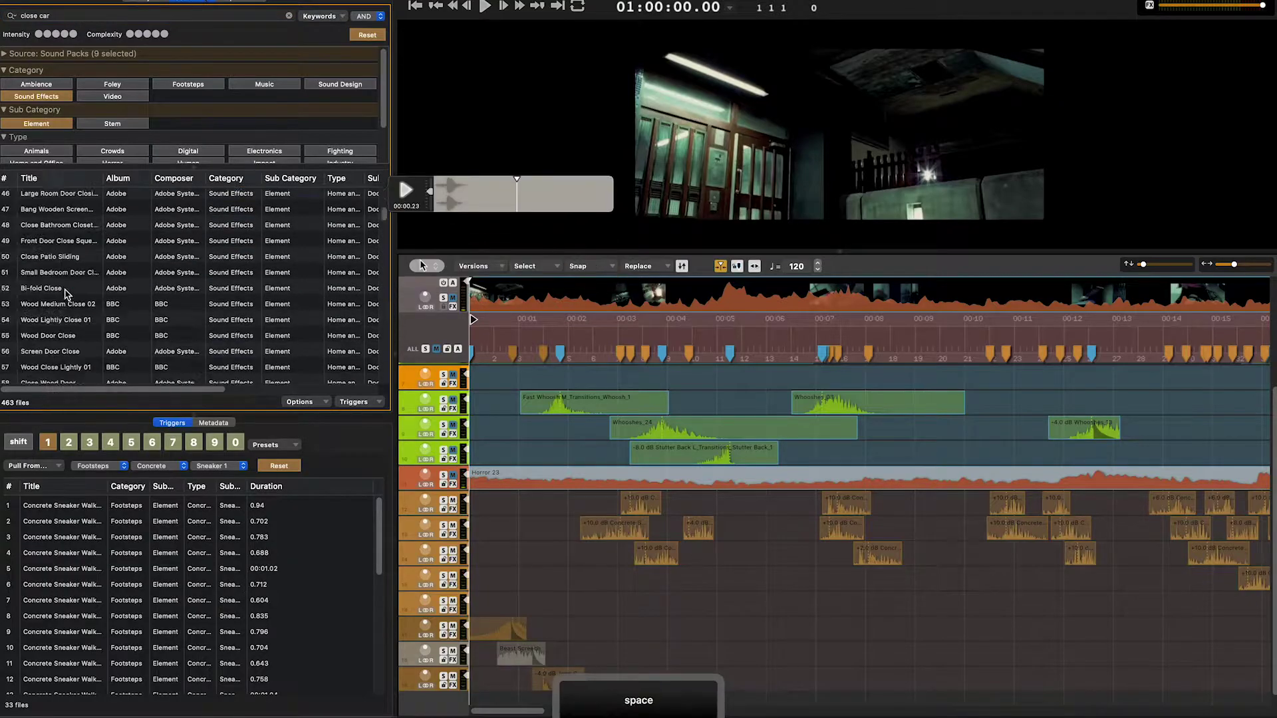
pyautogui.scroll(-15, 65, 292)
pyautogui.click(66, 240)
pyautogui.press('space')
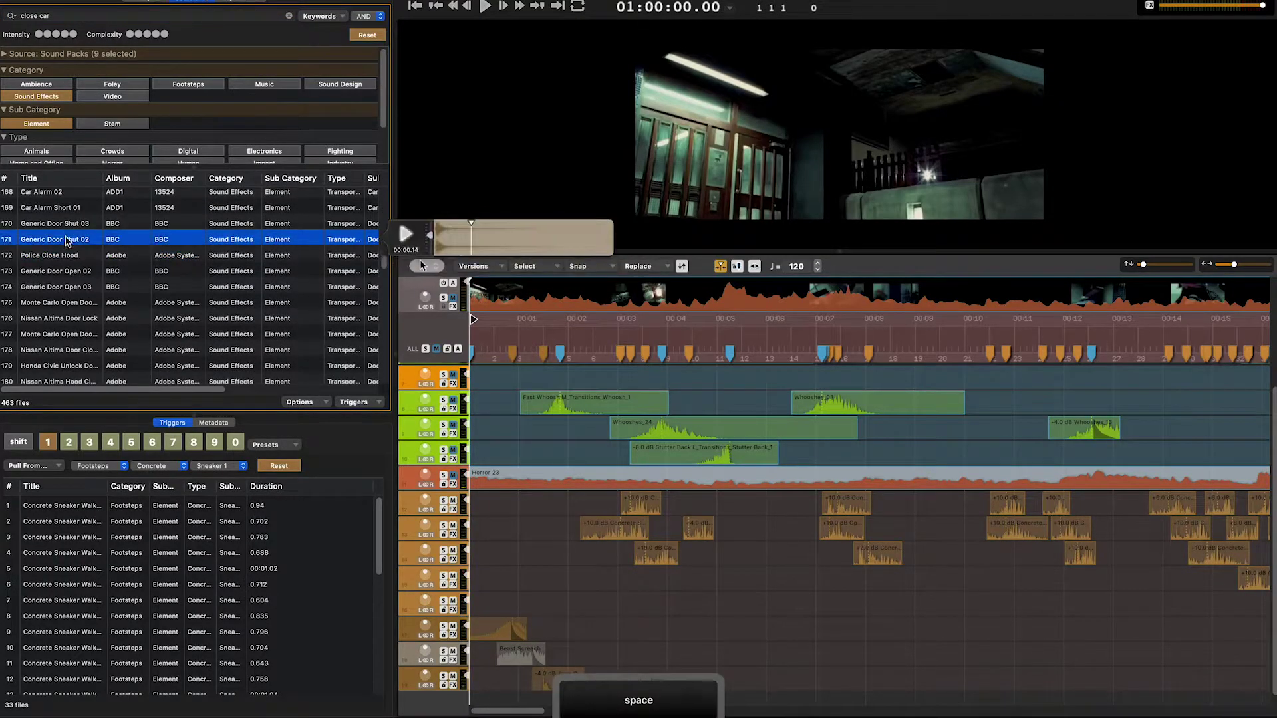
pyautogui.press('space')
# Try the Police Close Hood sound on a new track below the Jeep Commander clip, and remove it after playback
pyautogui.moveTo(66, 255); pyautogui.dragTo(550, 688)
pyautogui.press('space')
pyautogui.press('BackSpace')
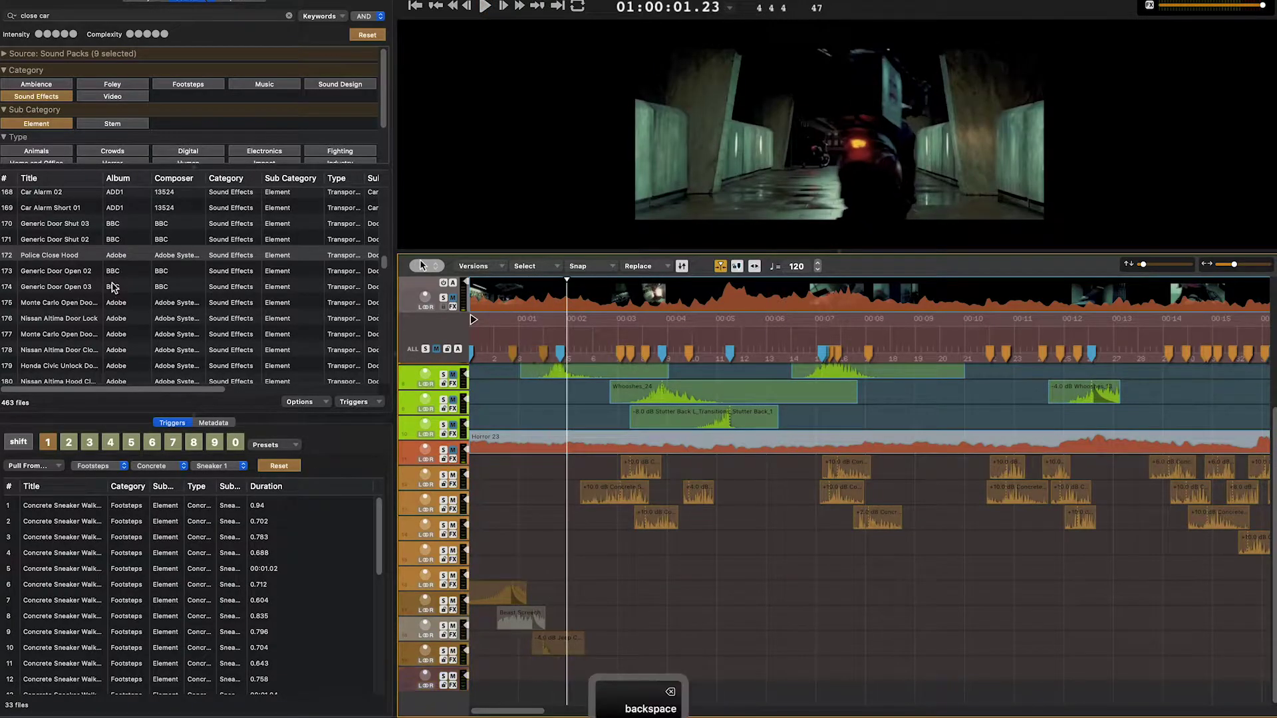
# Preview Generic Door Shut 03 and place it on a new track below the Jeep Commander clip at about 01:00:01.06
pyautogui.press('space')
pyautogui.moveTo(64, 366); pyautogui.dragTo(56, 228)
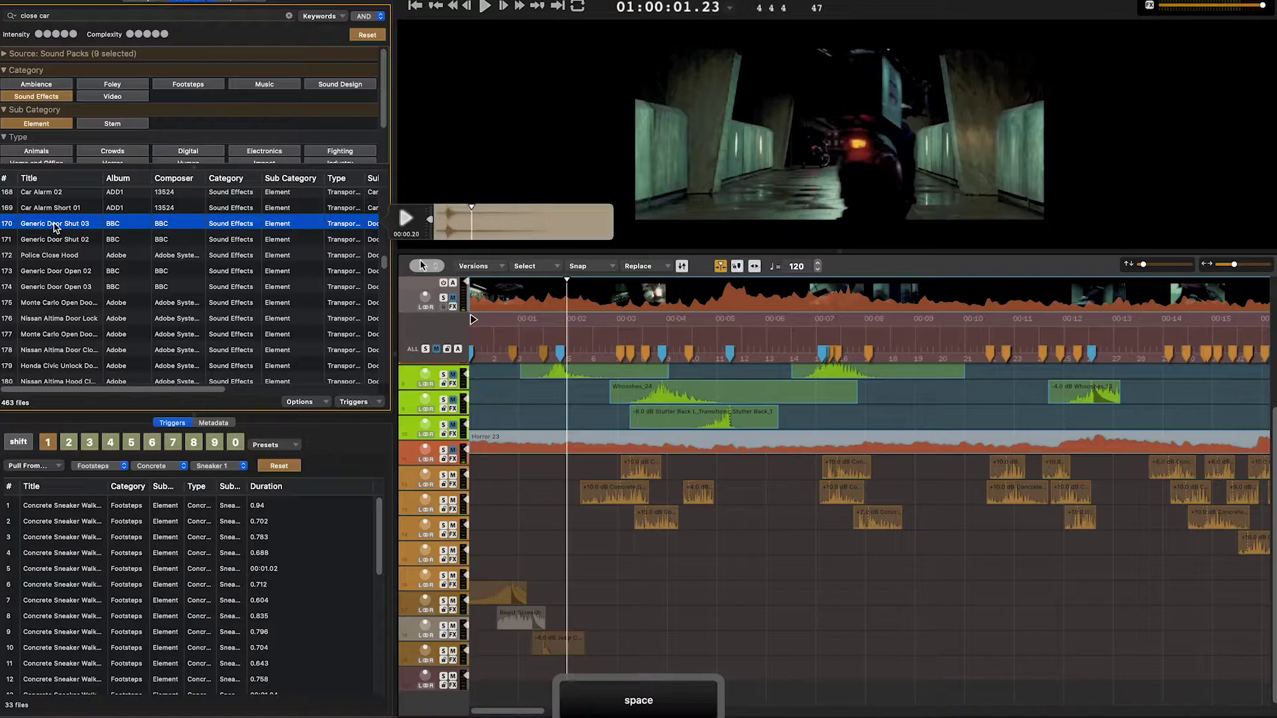
pyautogui.moveTo(421, 529); pyautogui.dragTo(557, 683)
# Search the sound library for "get in car" and browse the results down to the Place In Box sounds
pyautogui.click(47, 19)
pyautogui.write('get in c')
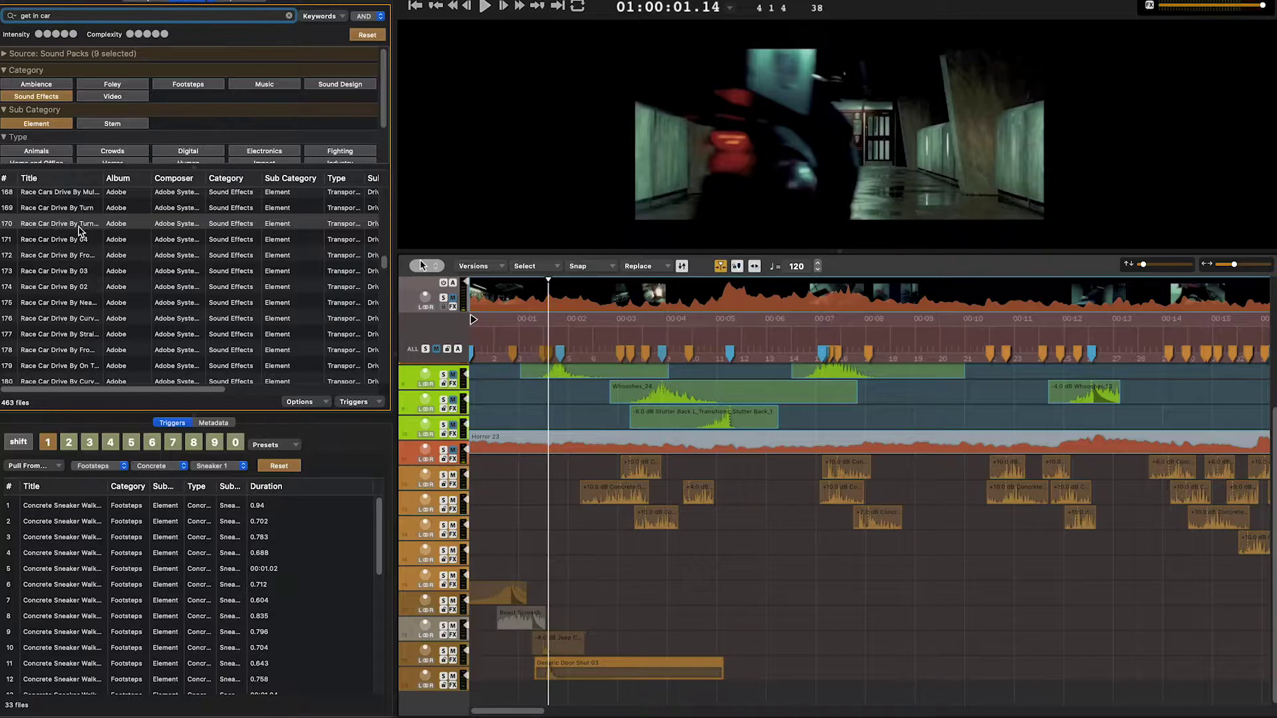
pyautogui.scroll(15, 77, 231)
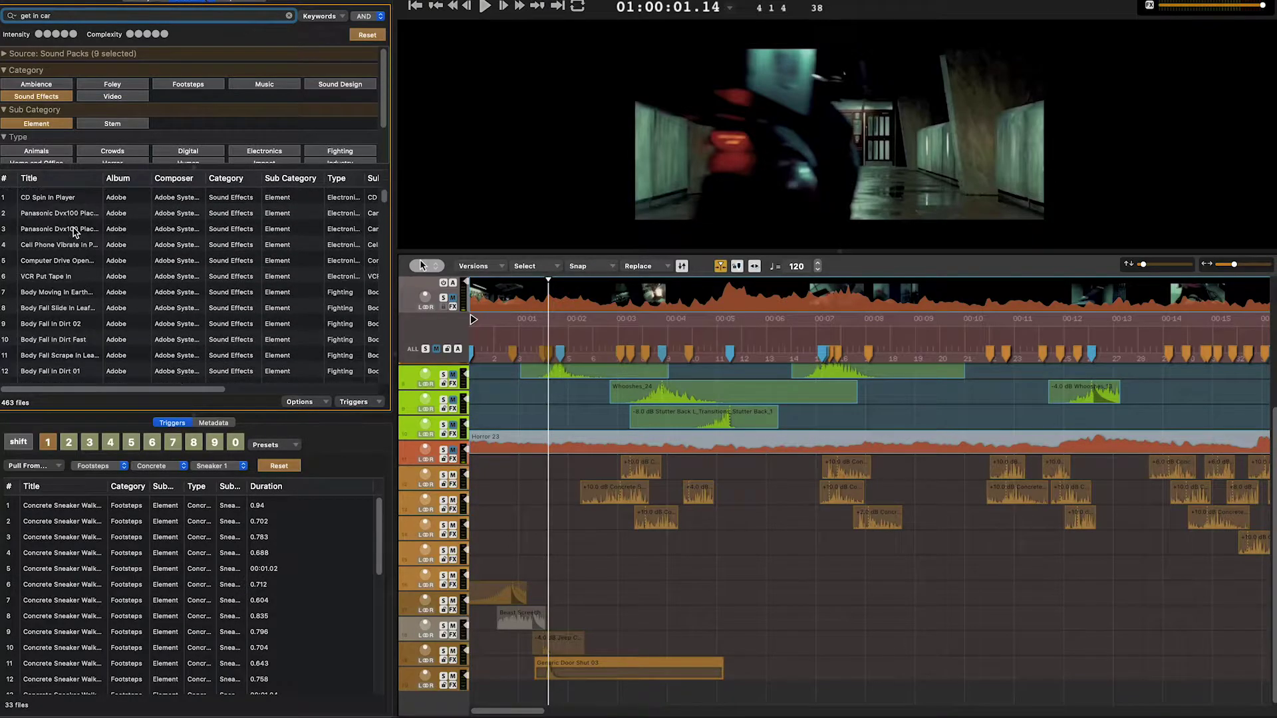
pyautogui.scroll(-6, 69, 244)
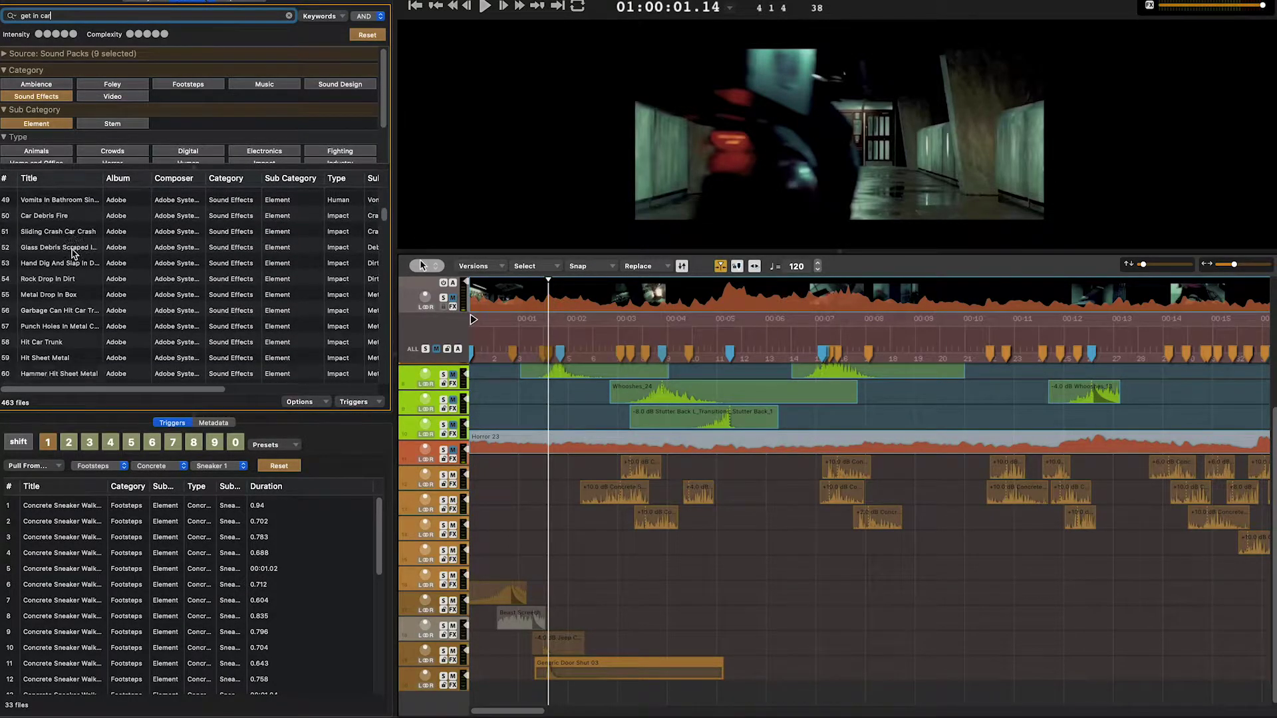
pyautogui.press('Return')
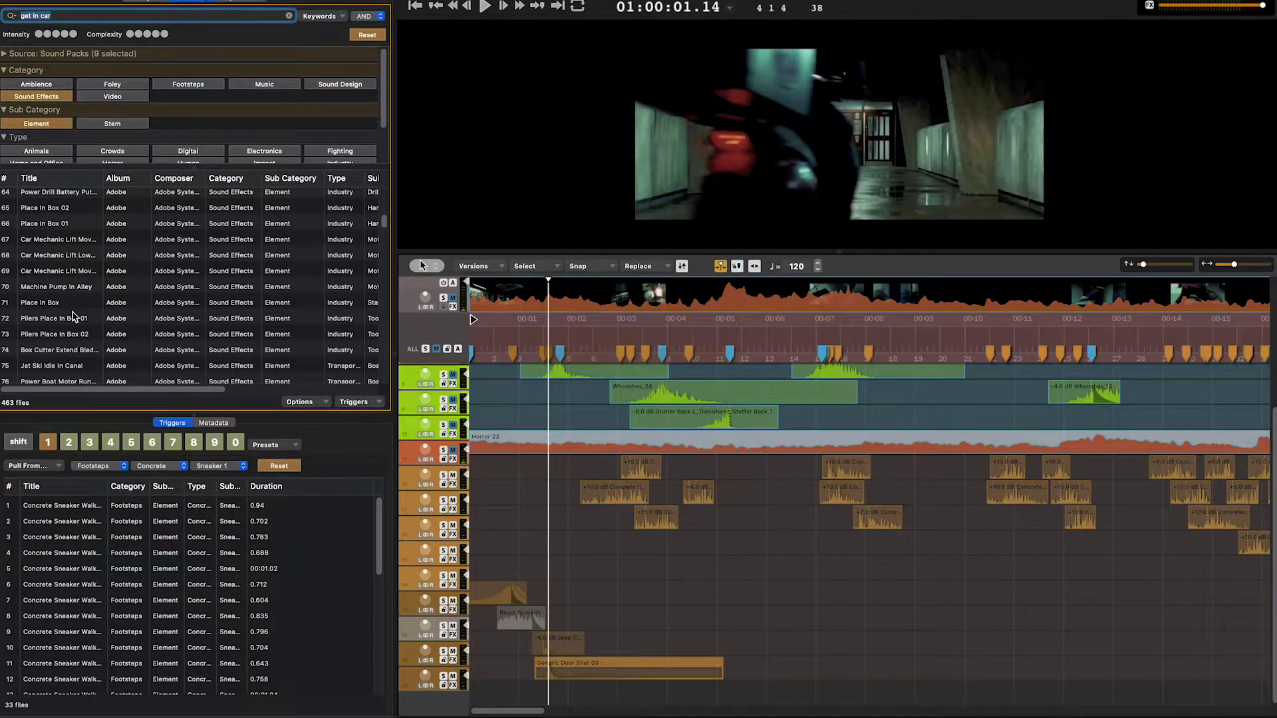
# Preview the Place In Box, Car Mechanic Lift, Machine Pump In Alley, Pliers Place In Box and Box Cutter sounds
pyautogui.click(67, 226)
pyautogui.press('space')
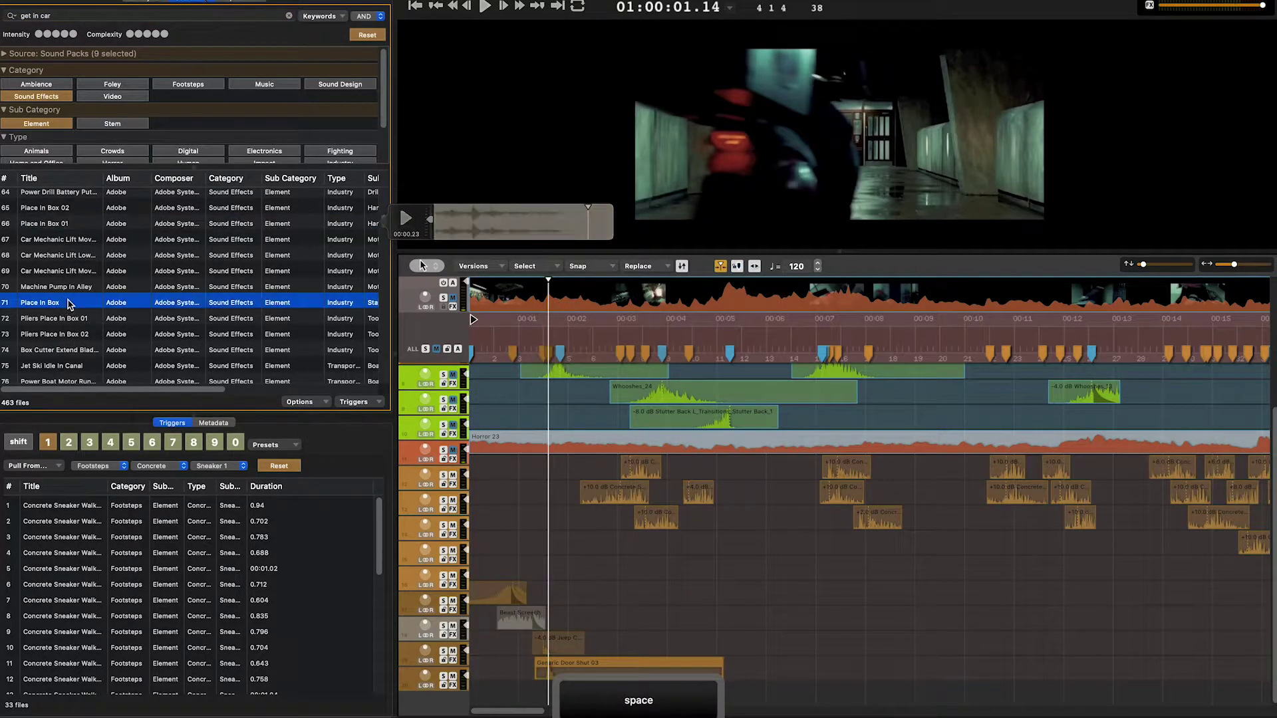
pyautogui.press('Down')
pyautogui.click(67, 260)
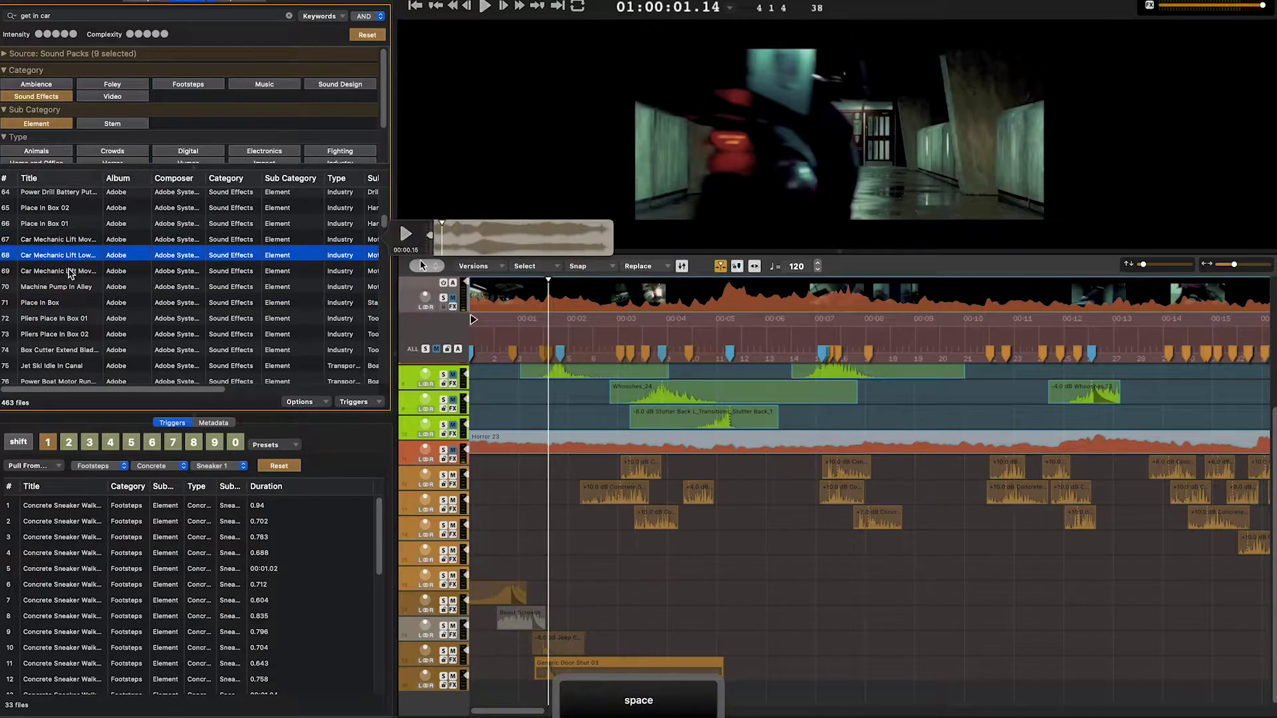
pyautogui.click(68, 286)
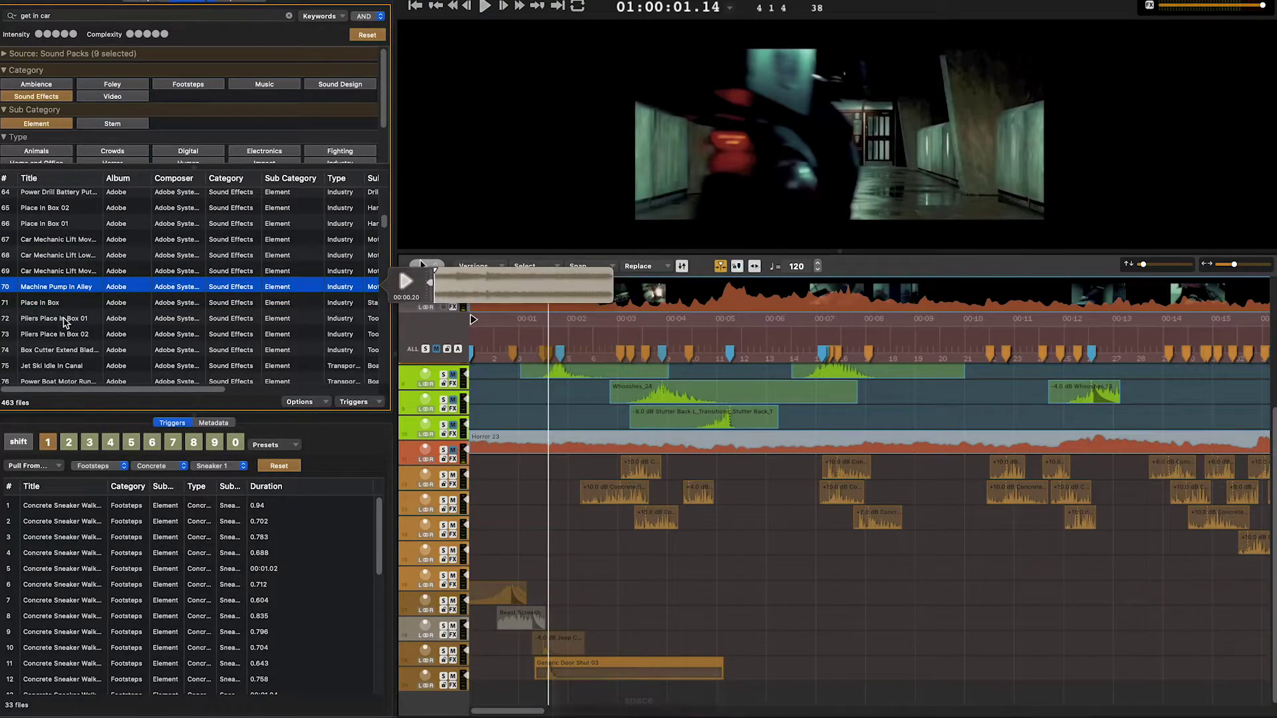
pyautogui.click(60, 321)
pyautogui.press('space')
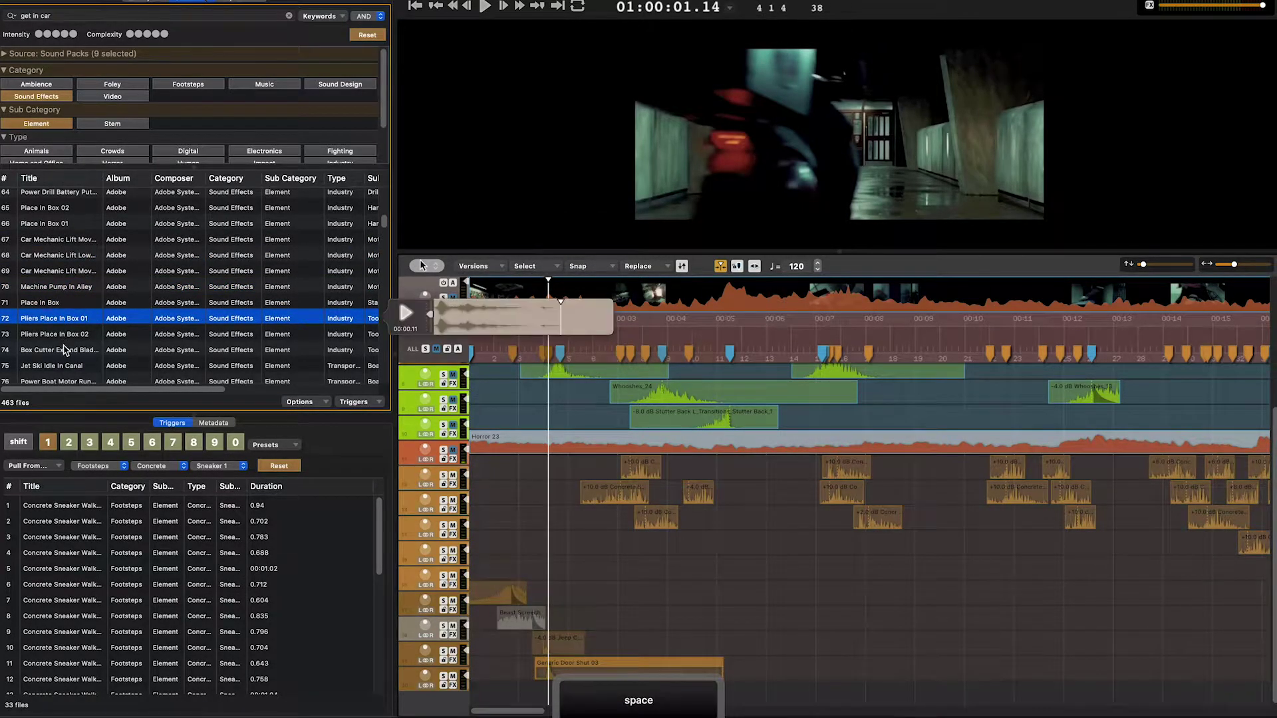
pyautogui.click(64, 347)
# Find the Nissan Altima Hood sound in the vehicle results and place it on a new track below Generic Door Shut 03
pyautogui.scroll(-2, 61, 326)
pyautogui.scroll(-10, 59, 326)
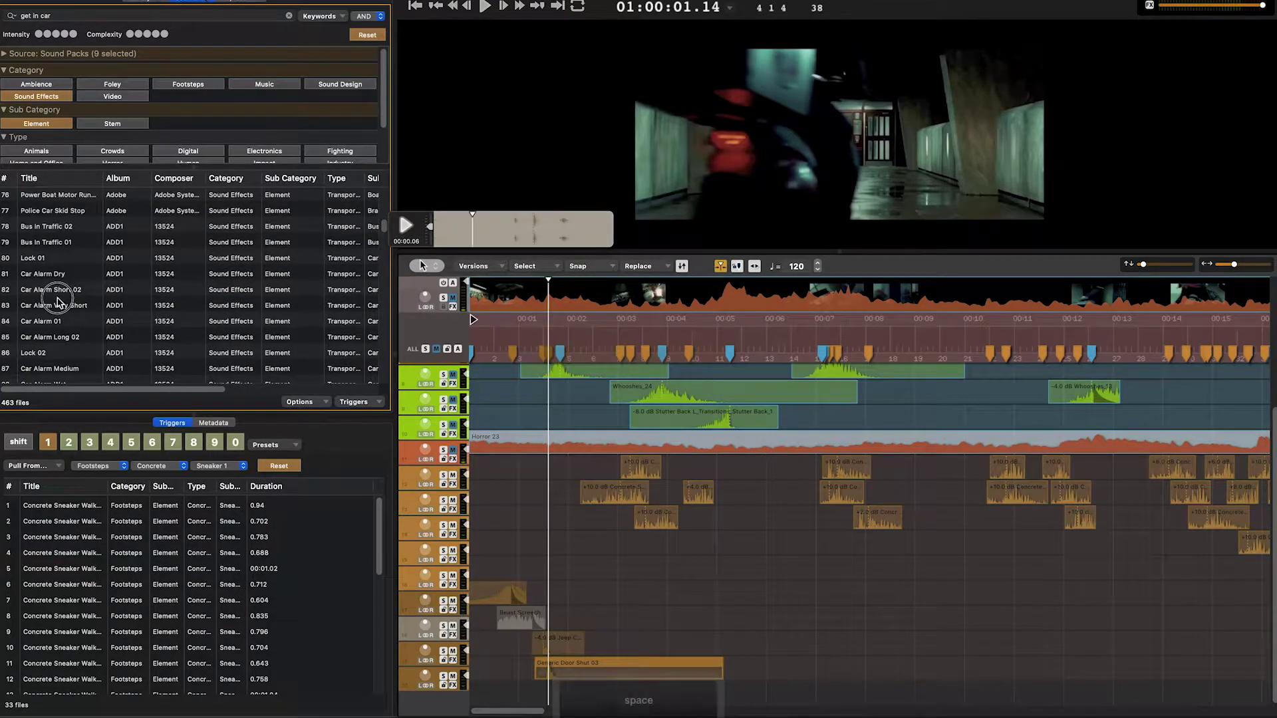
pyautogui.click(66, 346)
pyautogui.moveTo(67, 346); pyautogui.dragTo(545, 689)
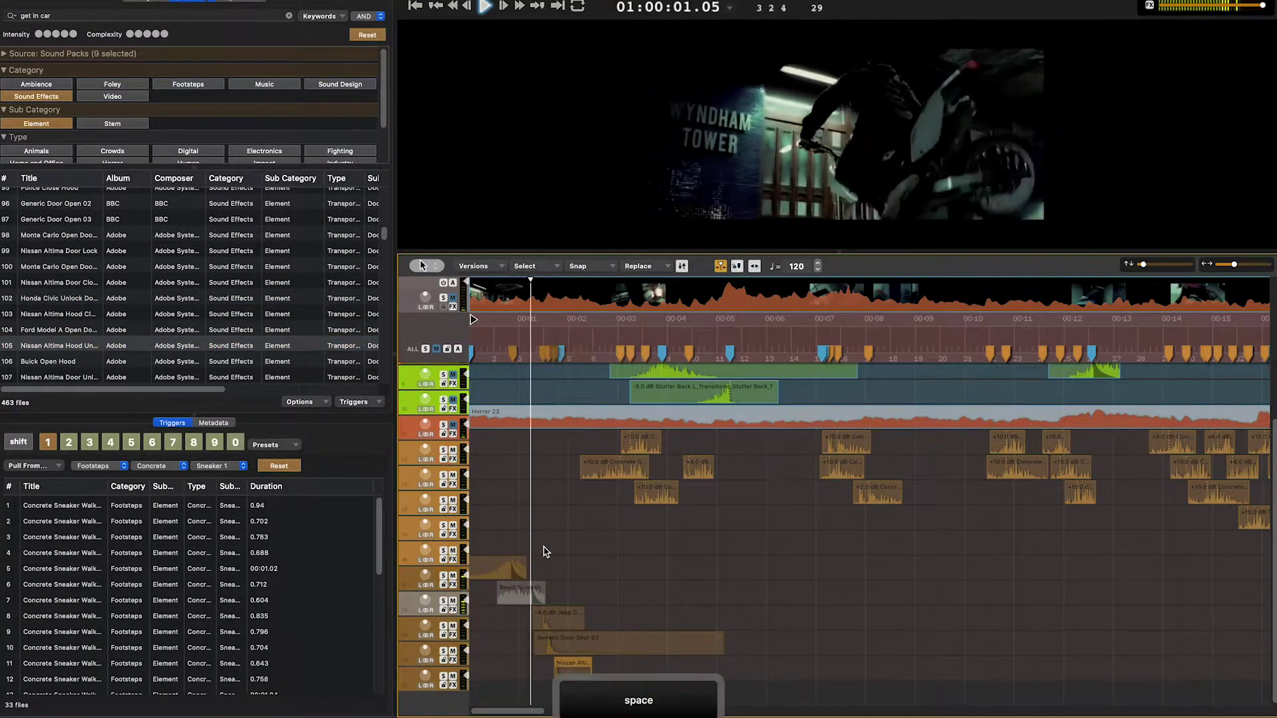
# Play the opening, remove Generic Door Shut 03 with its track, and move the Nissan Altima sound earlier
pyautogui.press('space')
pyautogui.press('space')
pyautogui.press('super+z')
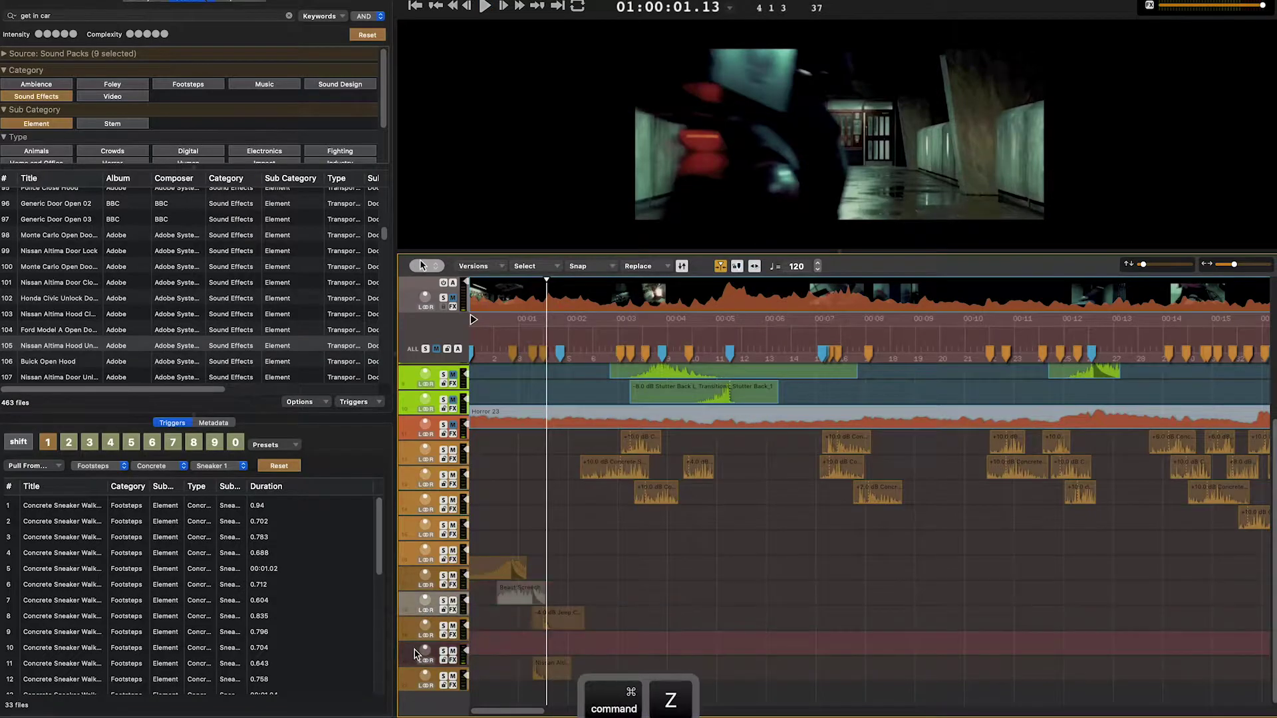
# Extend the motorcycle clip's end to about 01:00:01.11 and add a fade-in to Beast Screech
pyautogui.press('space')
pyautogui.press('f')
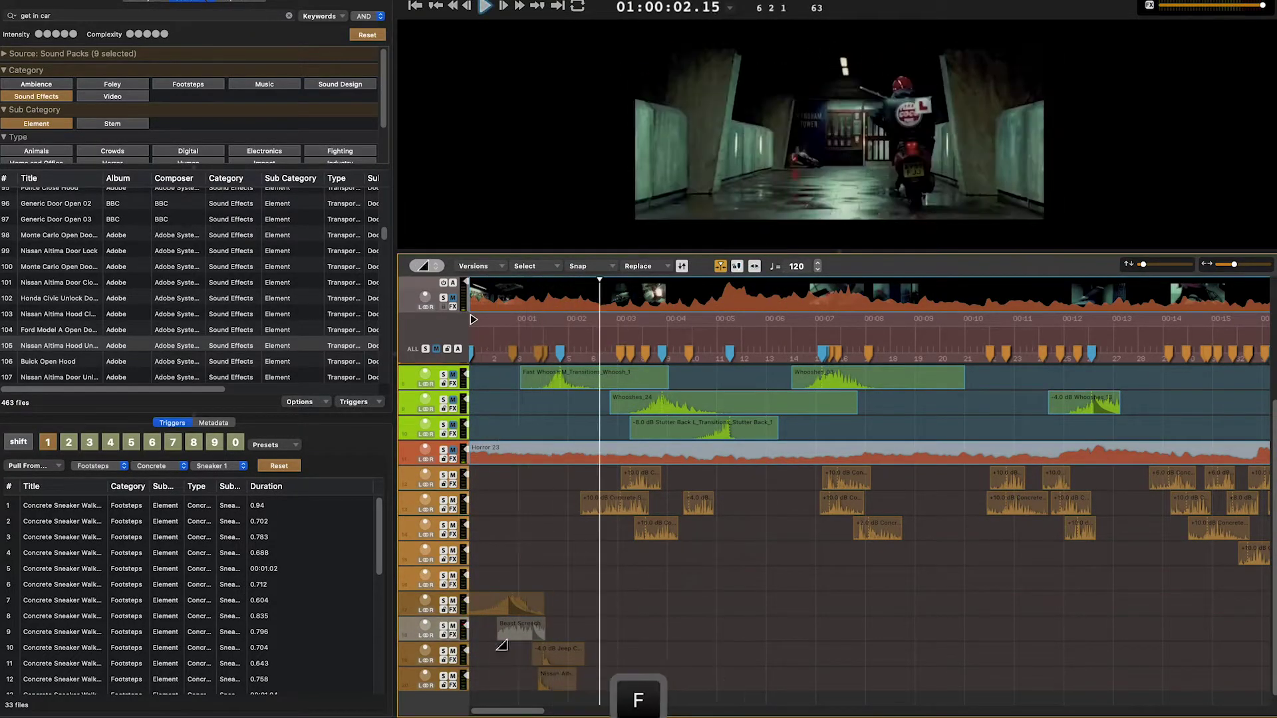
pyautogui.press('Return')
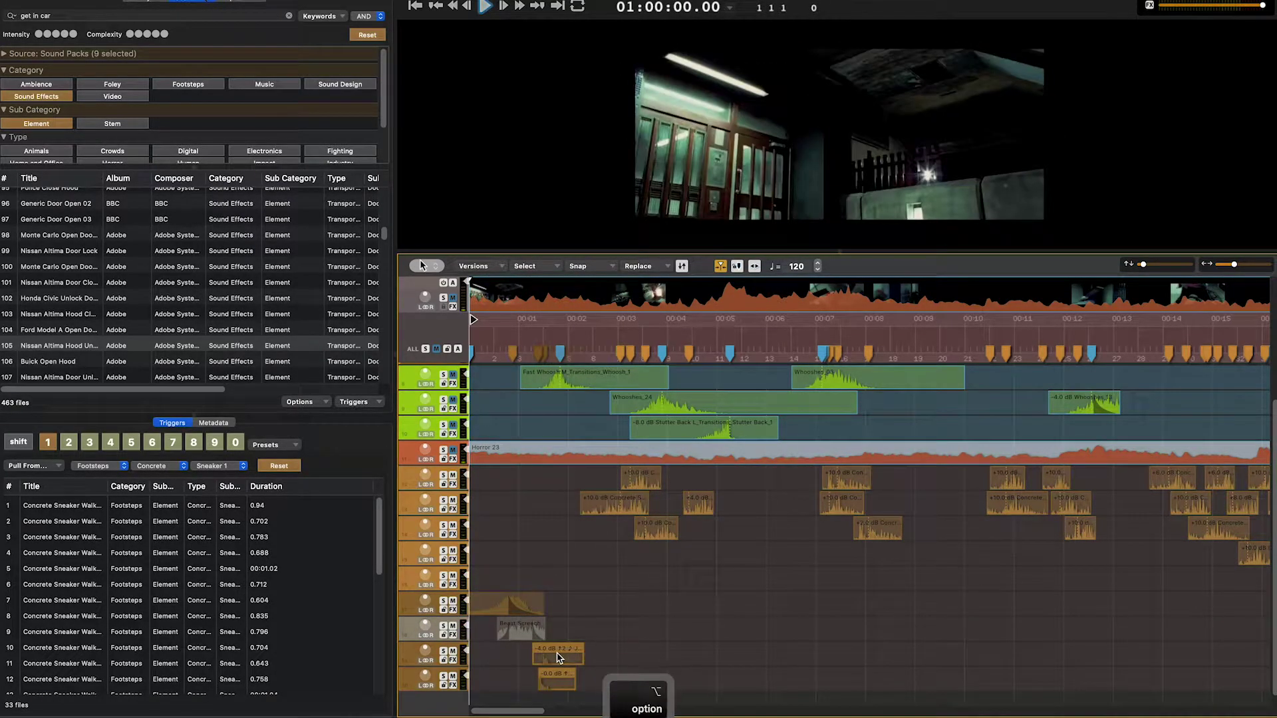
# Shift the pitch of the Jeep Commander and Nissan Altima clips together, playing the opening to check
pyautogui.press('space')
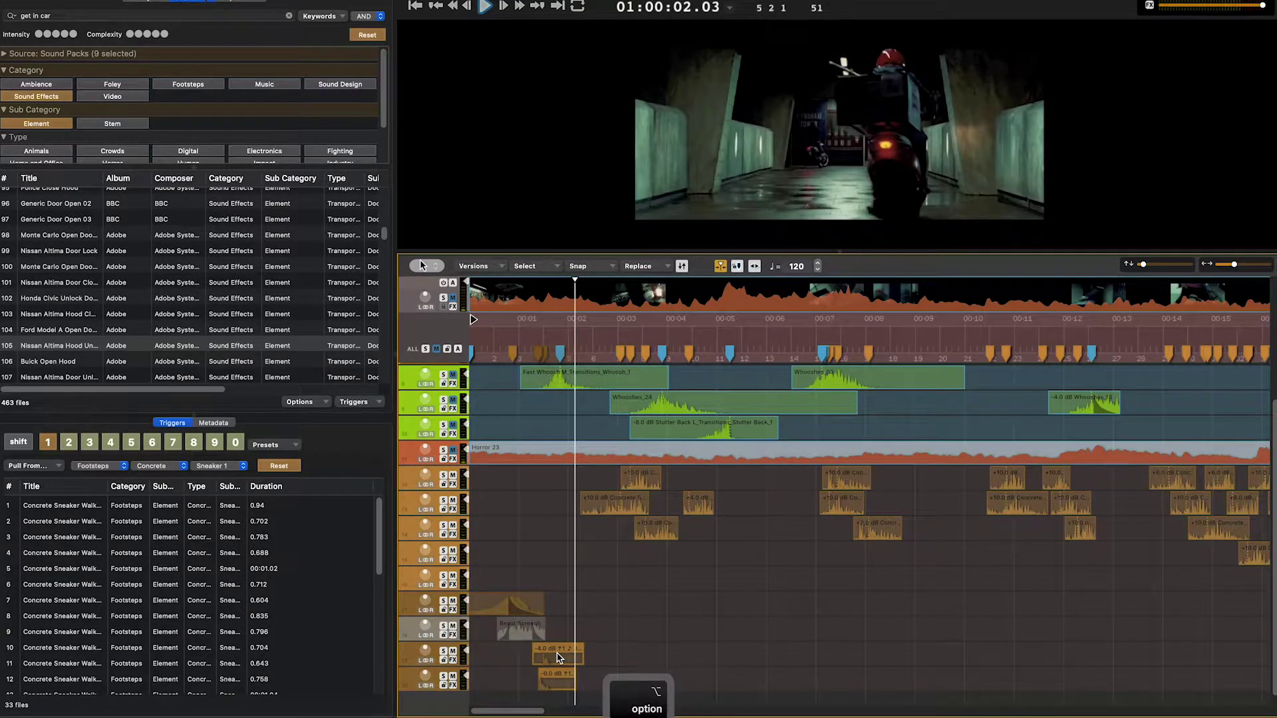
pyautogui.hotkey('alt', 'space')
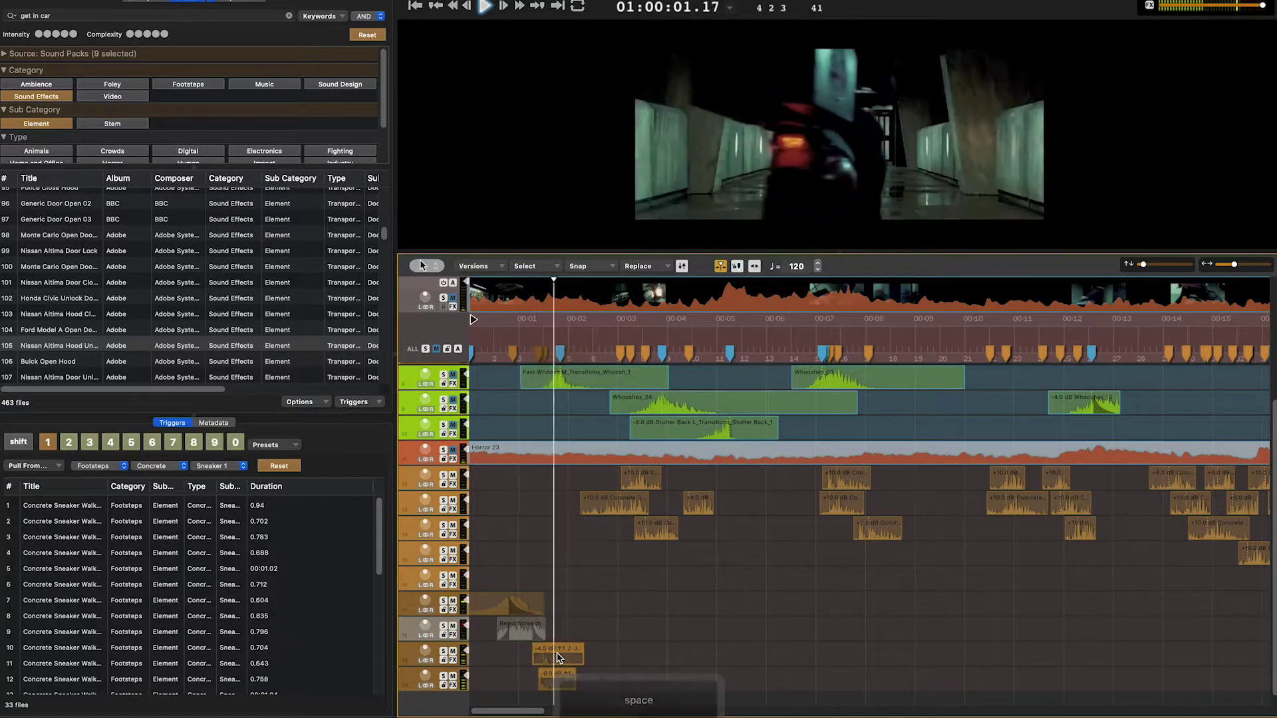
pyautogui.press('space')
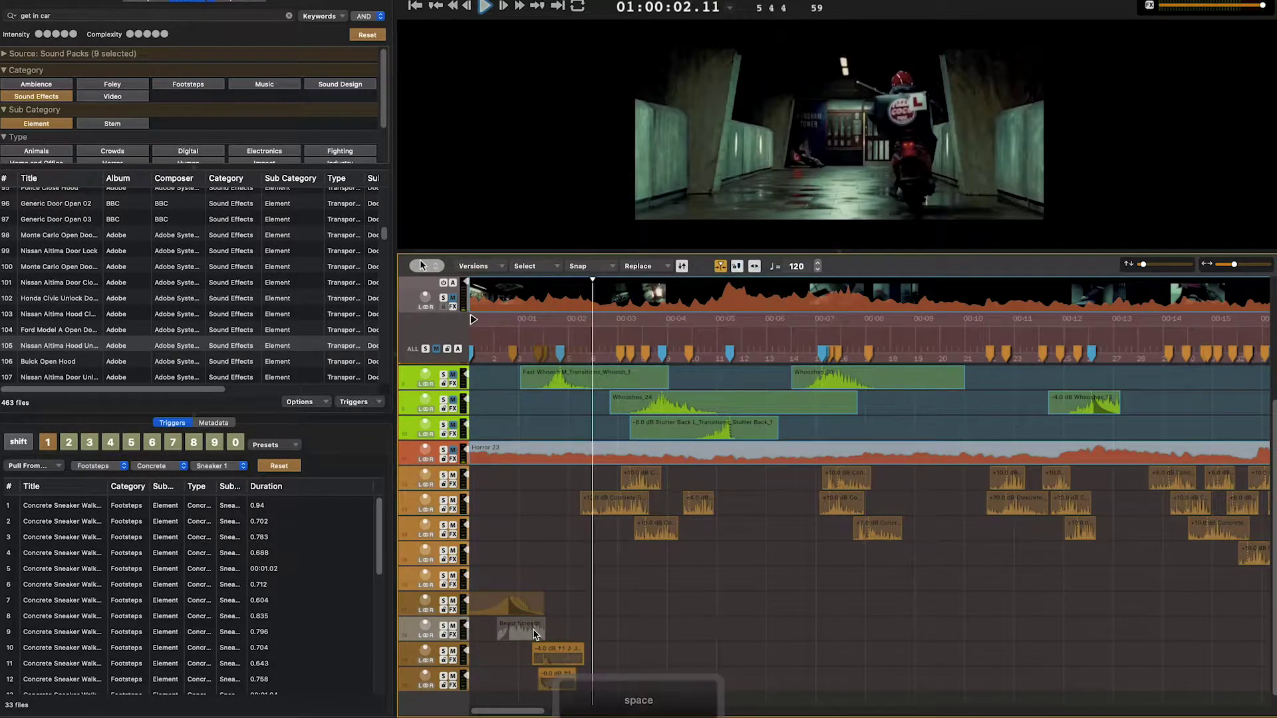
# Lower the volume of Beast Screech, shift its pitch, and replay the opening
pyautogui.click(525, 637)
pyautogui.hotkey('alt', 'shift')
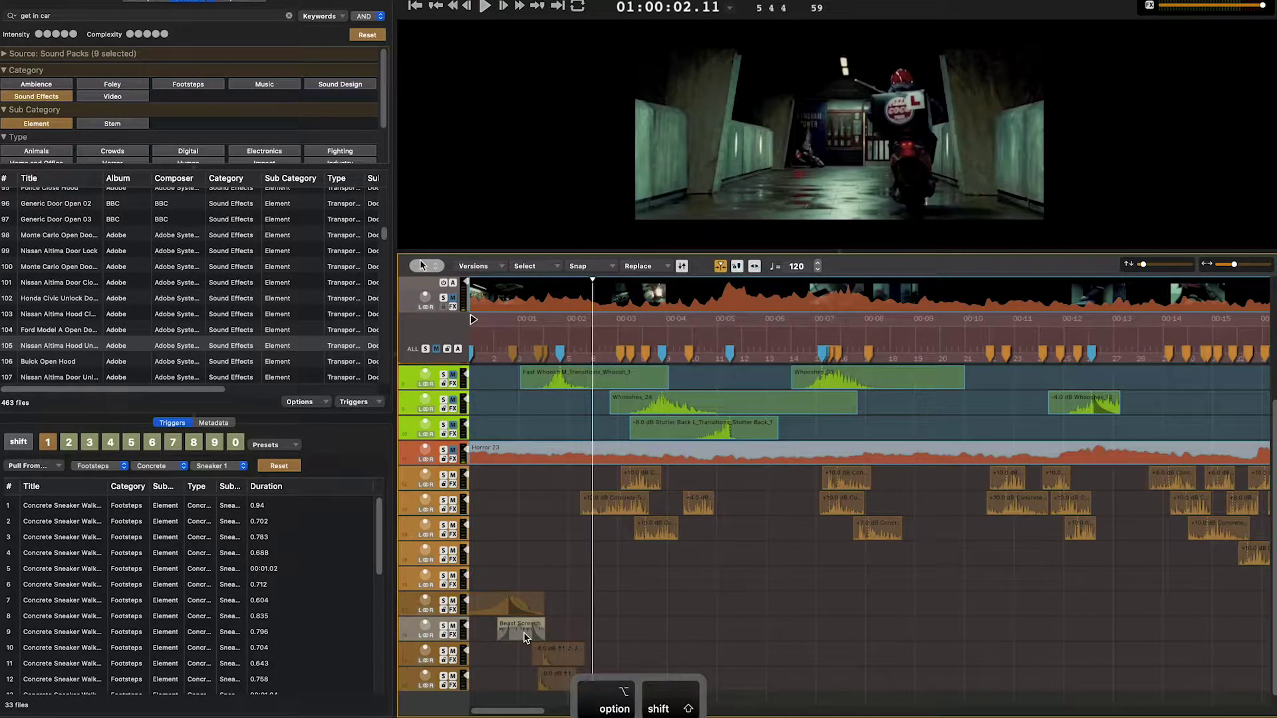
pyautogui.press('space')
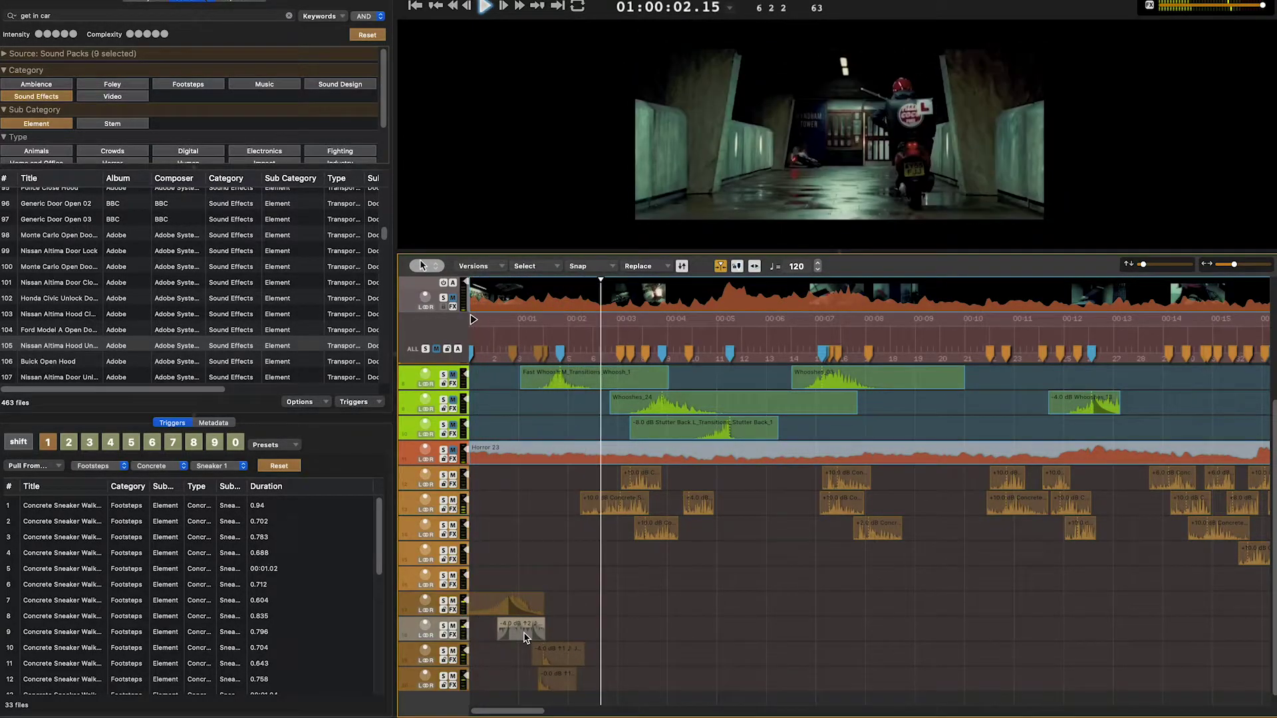
pyautogui.press('Return')
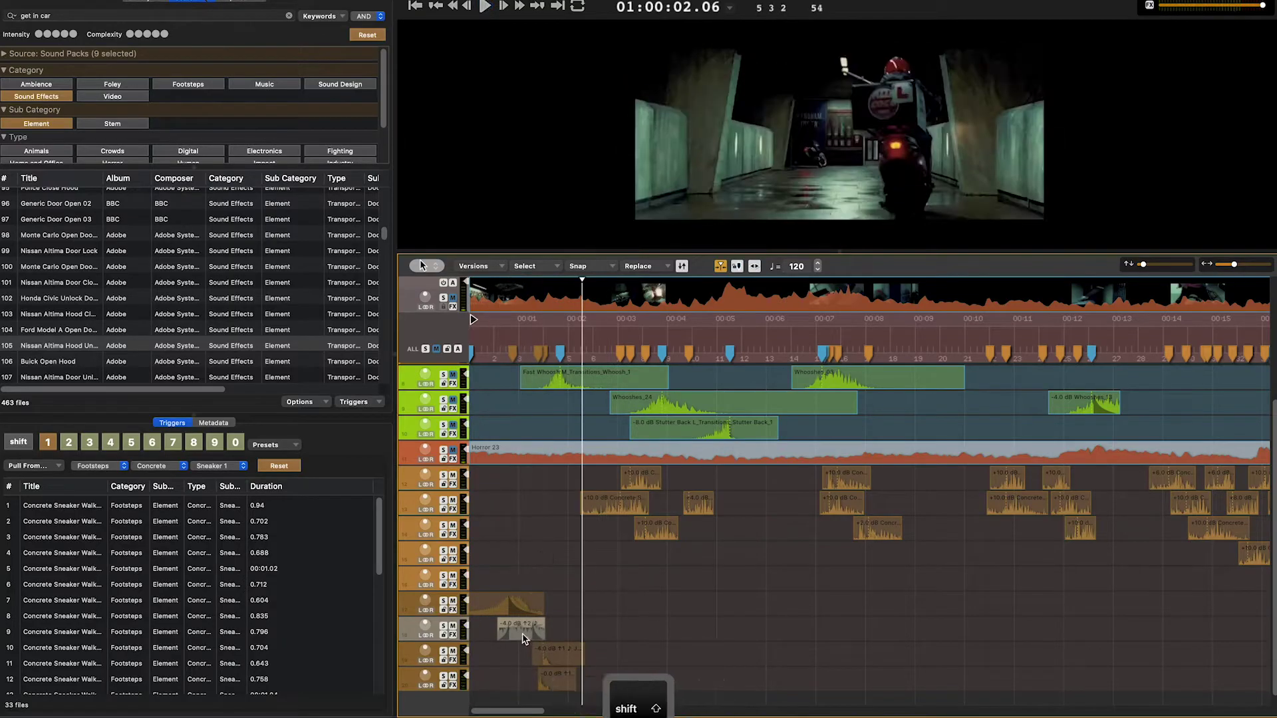
# Move Beast Screech to start at about 01:00:00.10, extend its end to about 01:00:01.13 and adjust its fades
pyautogui.press('space')
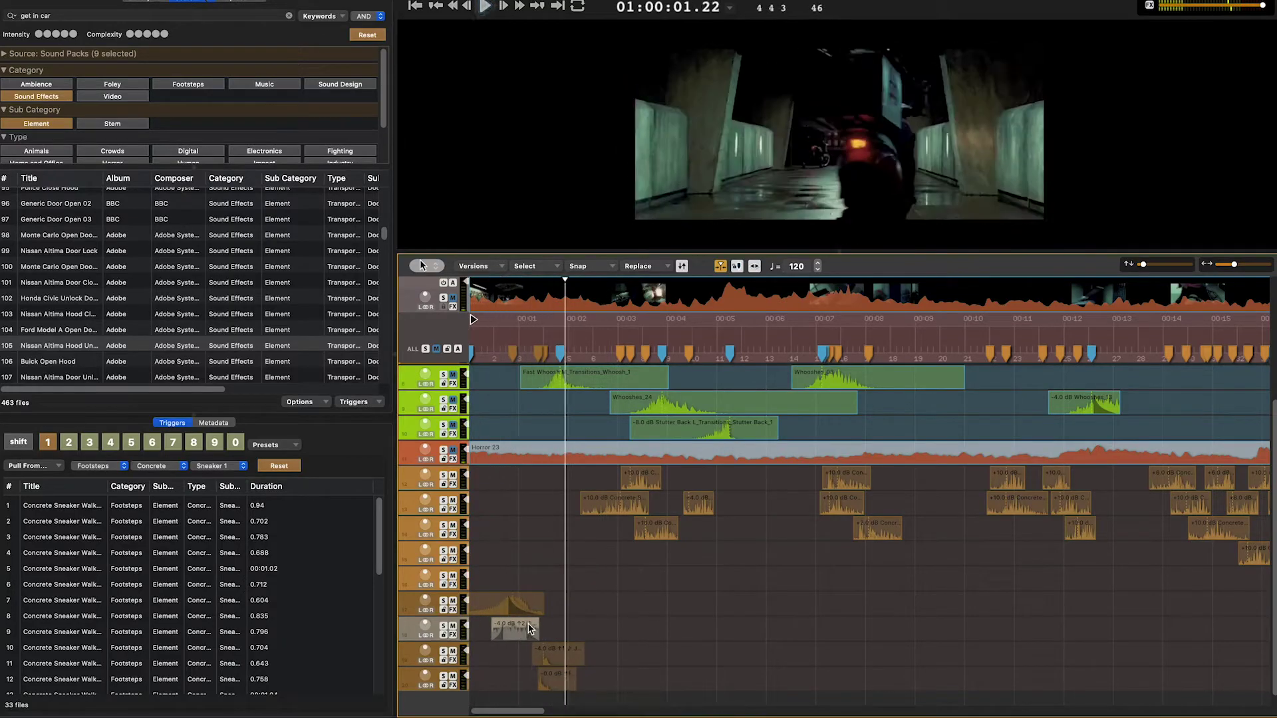
pyautogui.press('f')
pyautogui.press('Return')
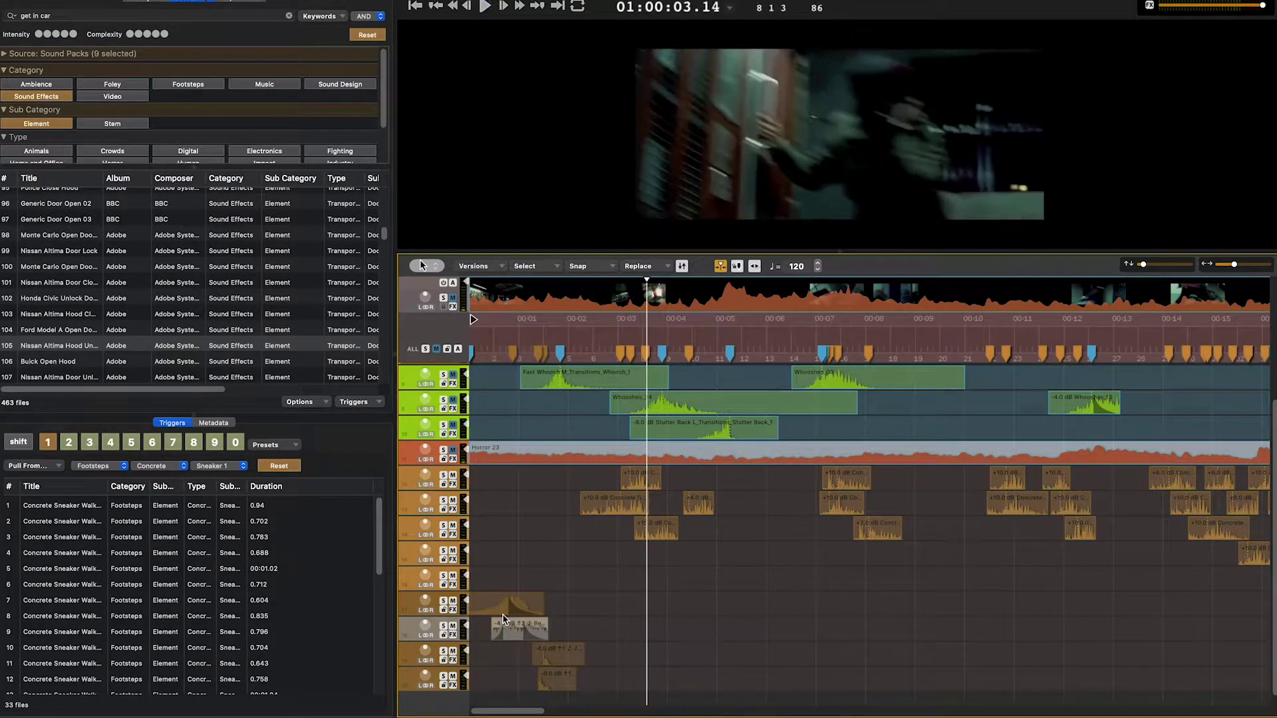
# Trim the motorcycle clip's end to about 01:00:01.07 with a reshaped fade-out, play the opening and save the project
pyautogui.press('Return')
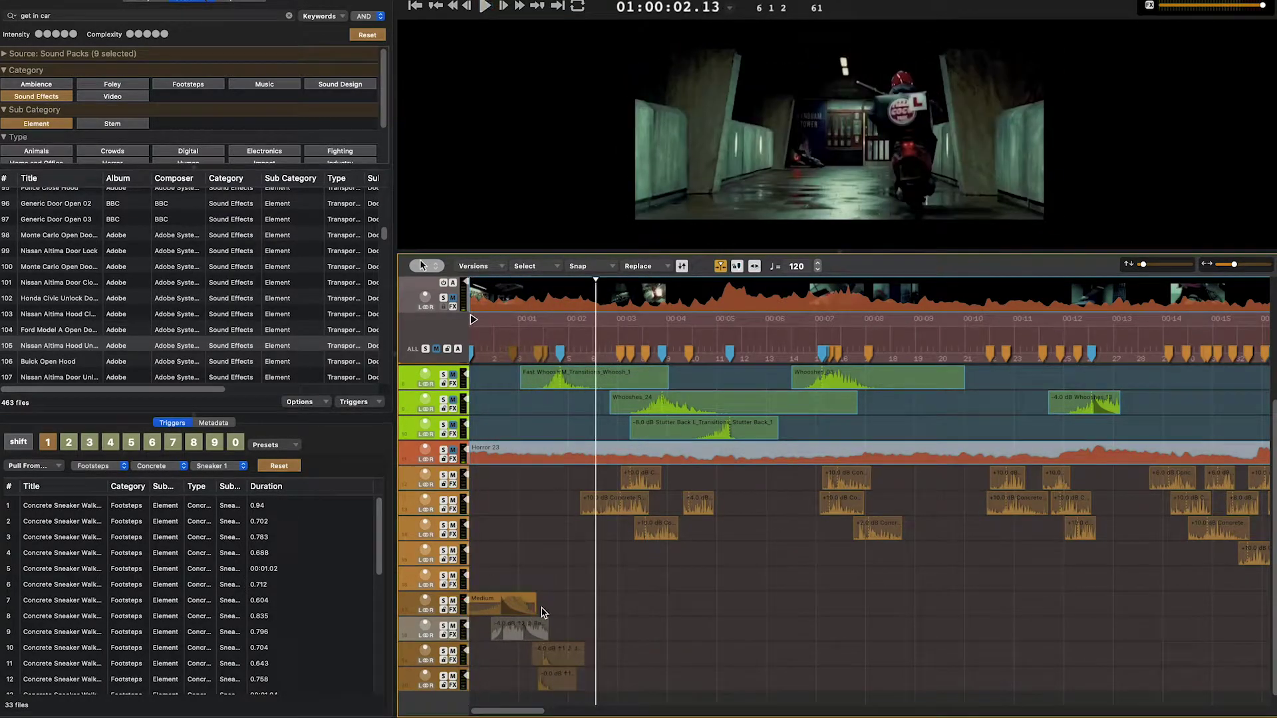
pyautogui.press('space')
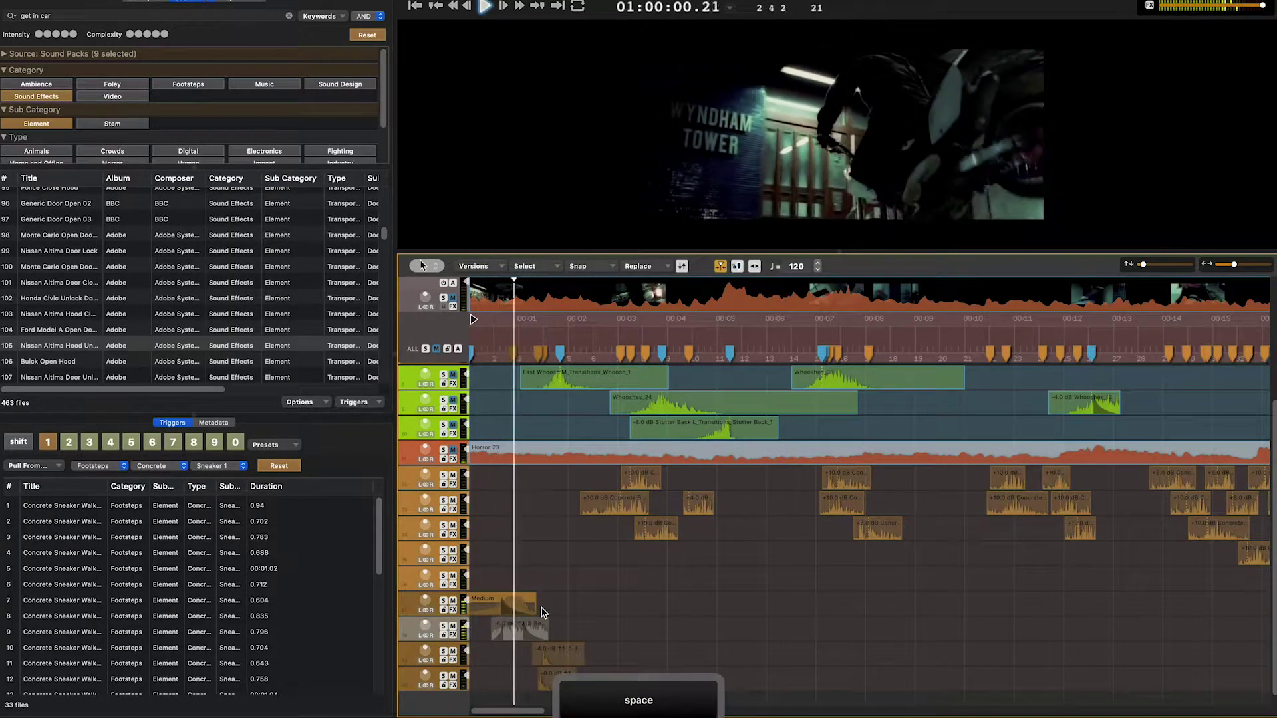
pyautogui.press('super')
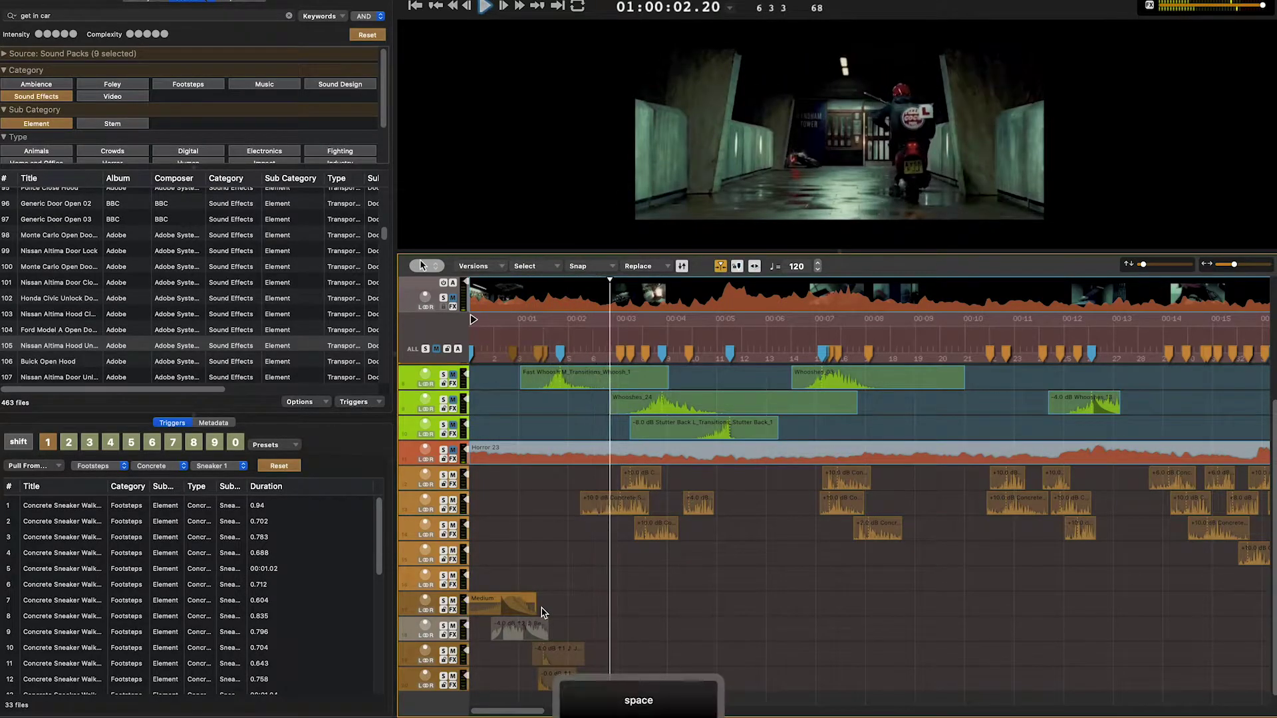
pyautogui.press('super+s')
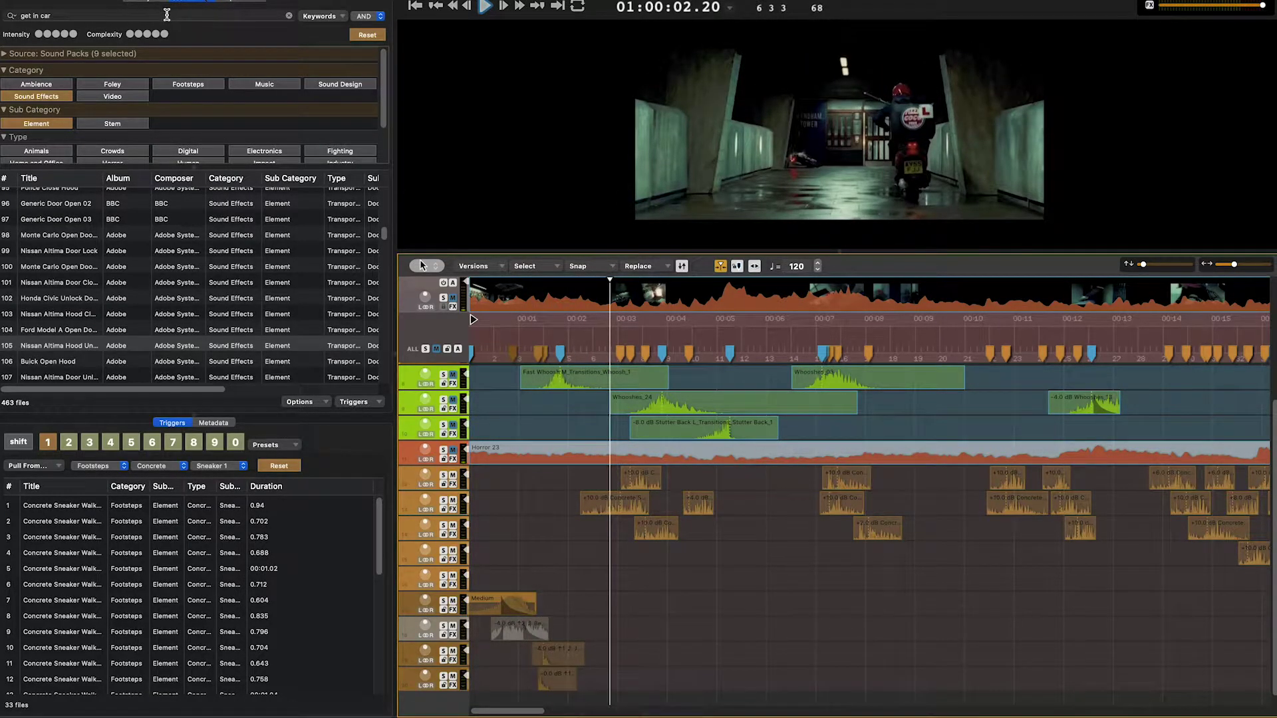
# Search the sound library for "motorcycle drive" and preview Motorcycle Drive By 01 and Motorcycle Drive By Fast
pyautogui.write('mot')
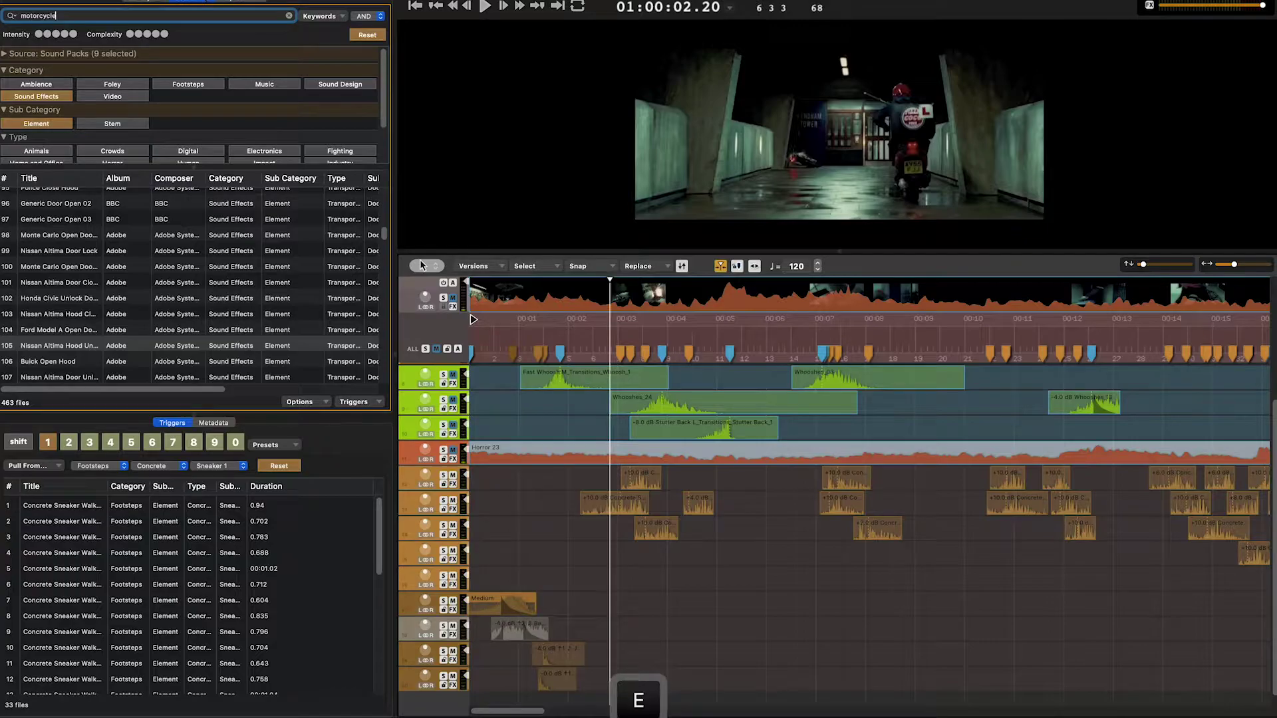
pyautogui.write('orcycle')
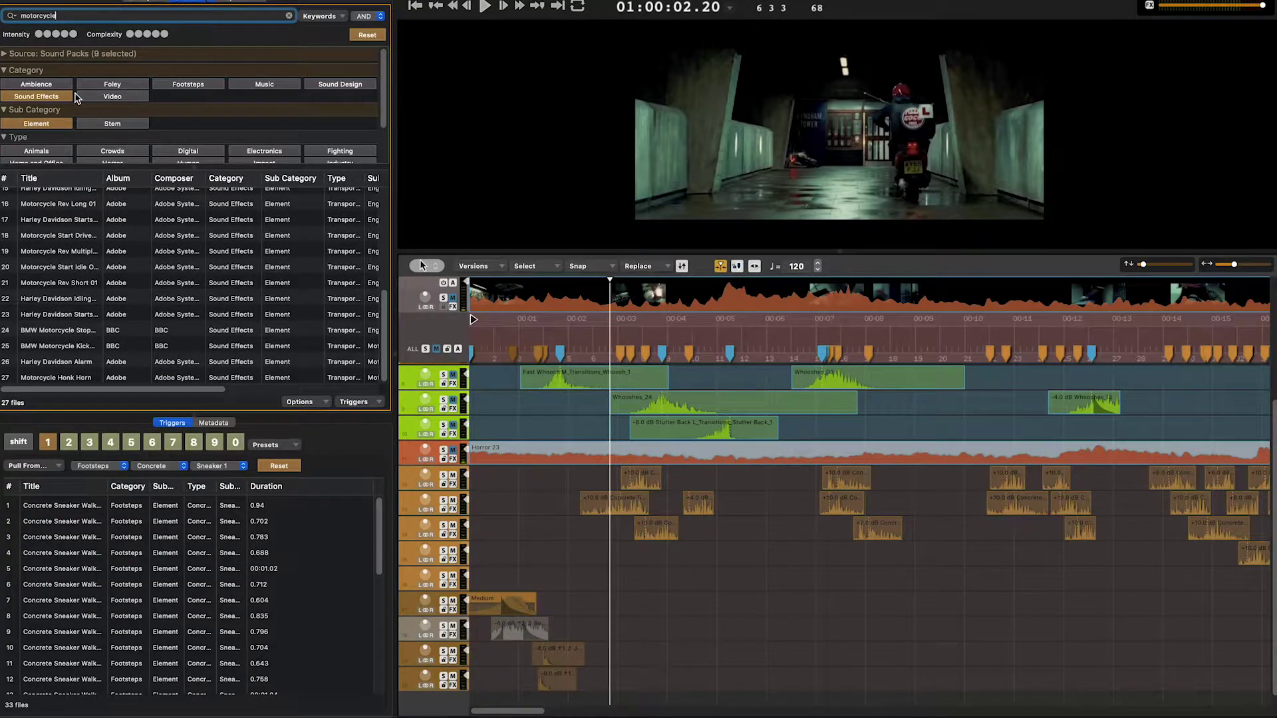
pyautogui.write(' drive')
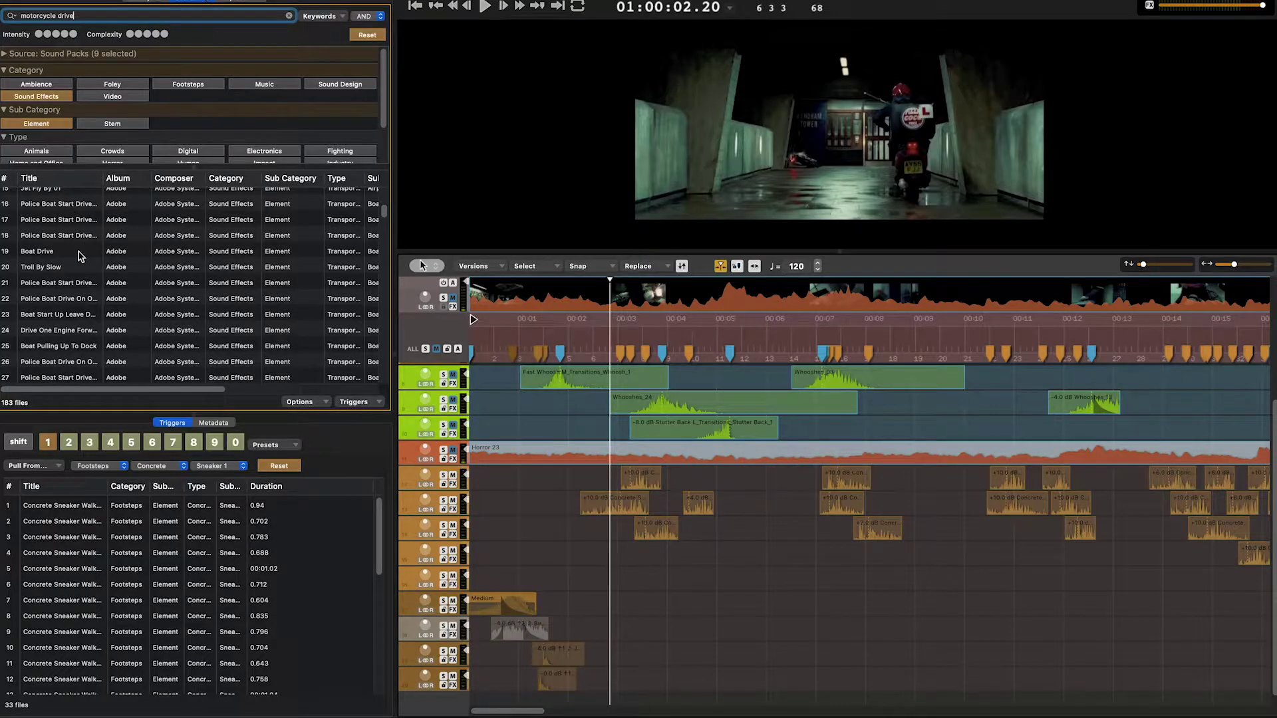
pyautogui.scroll(5, 78, 257)
pyautogui.click(71, 213)
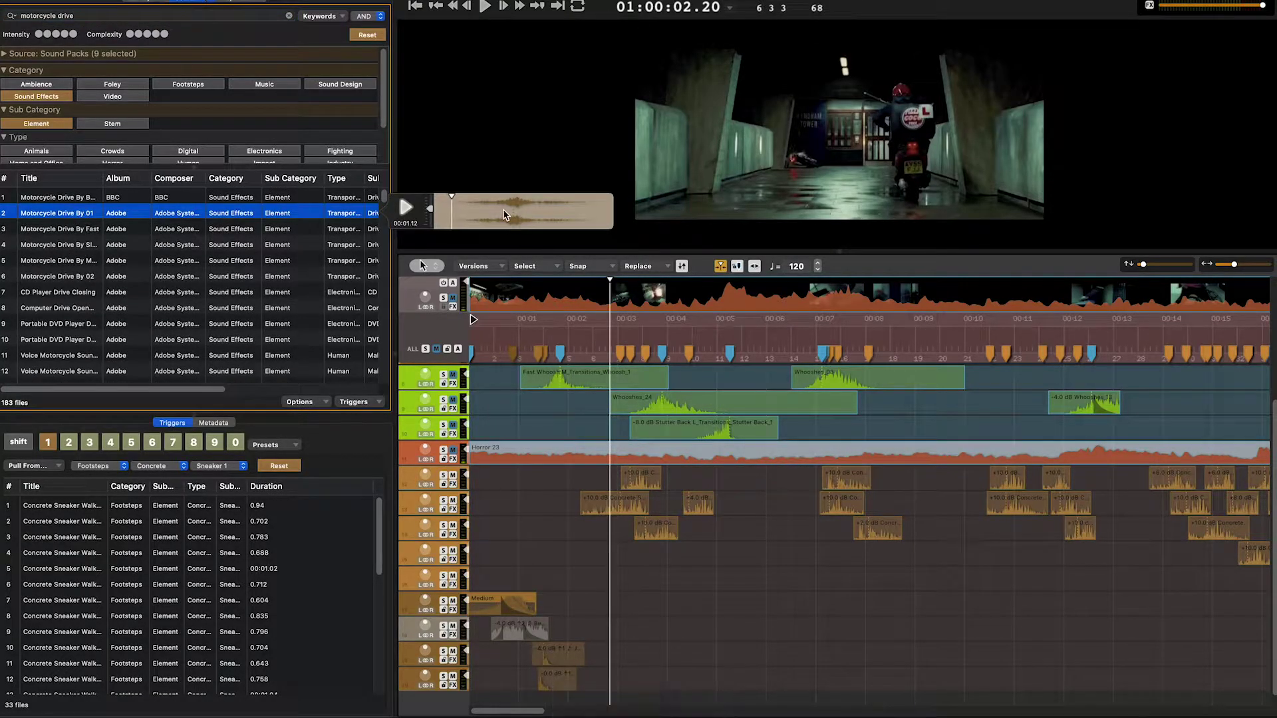
pyautogui.click(81, 229)
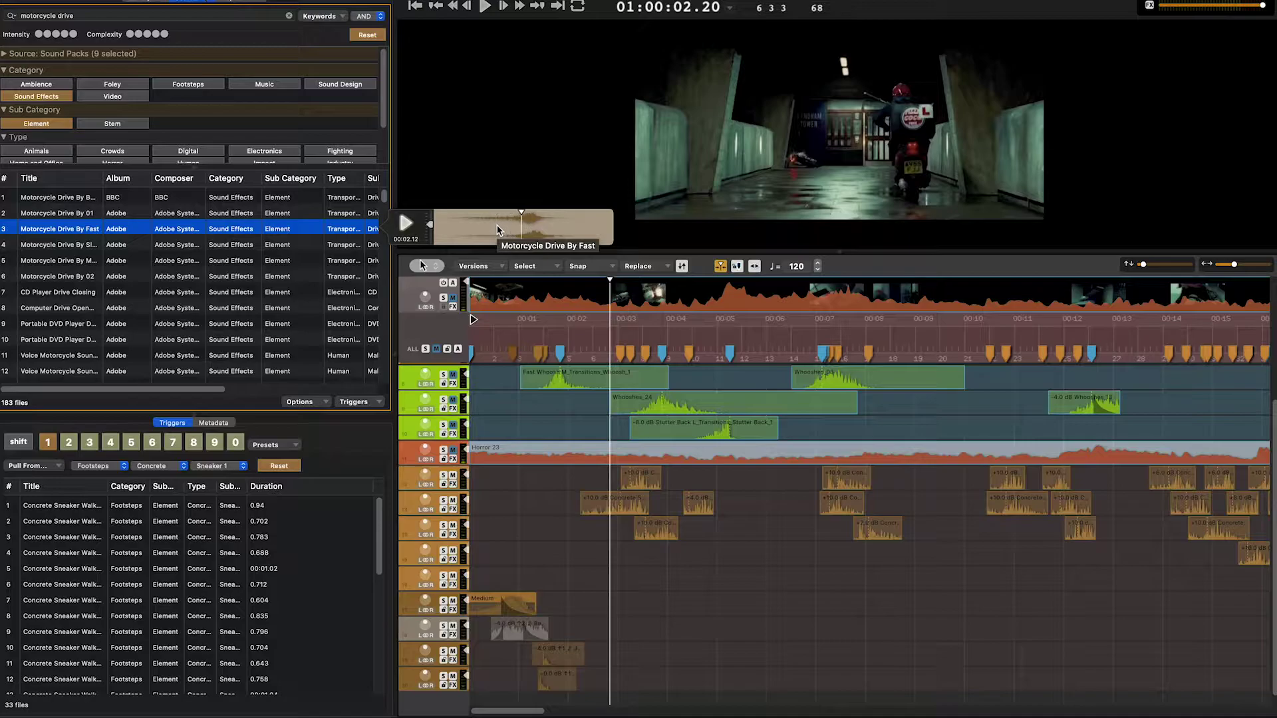
pyautogui.press('space')
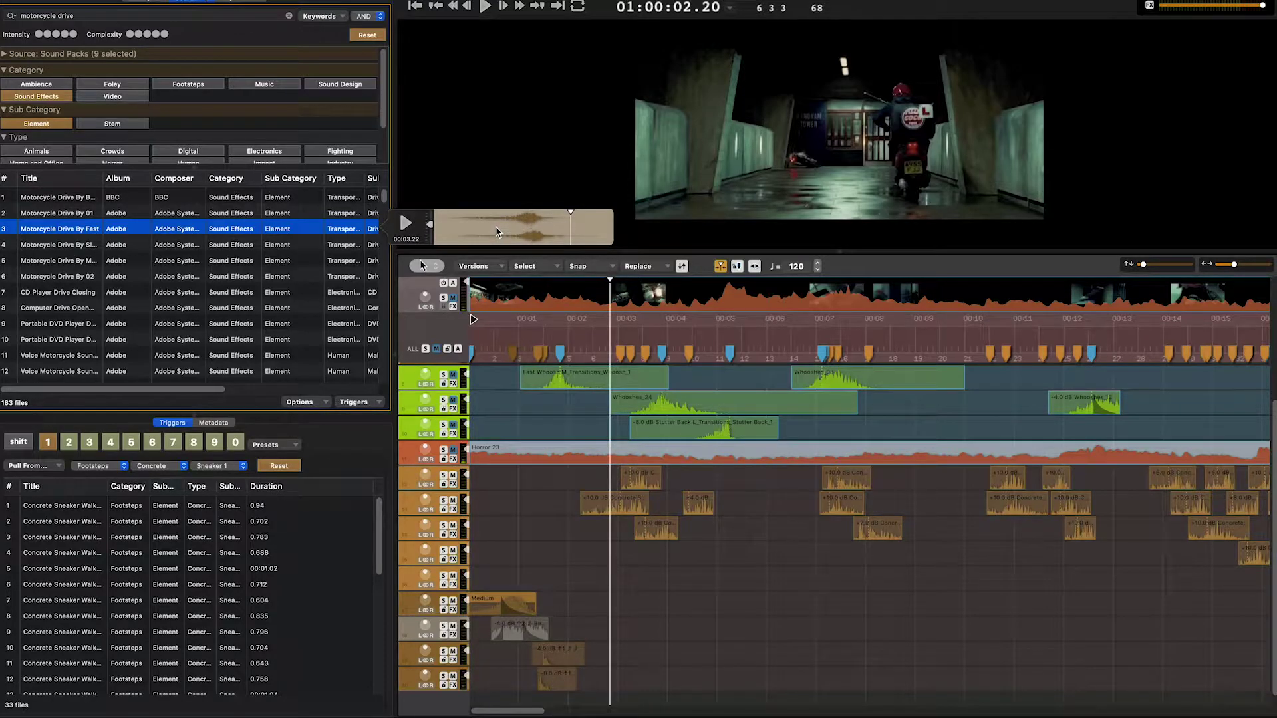
# Preview the next three Motorcycle Drive By results, ending with Motorcycle Drive By 02
pyautogui.click(152, 244)
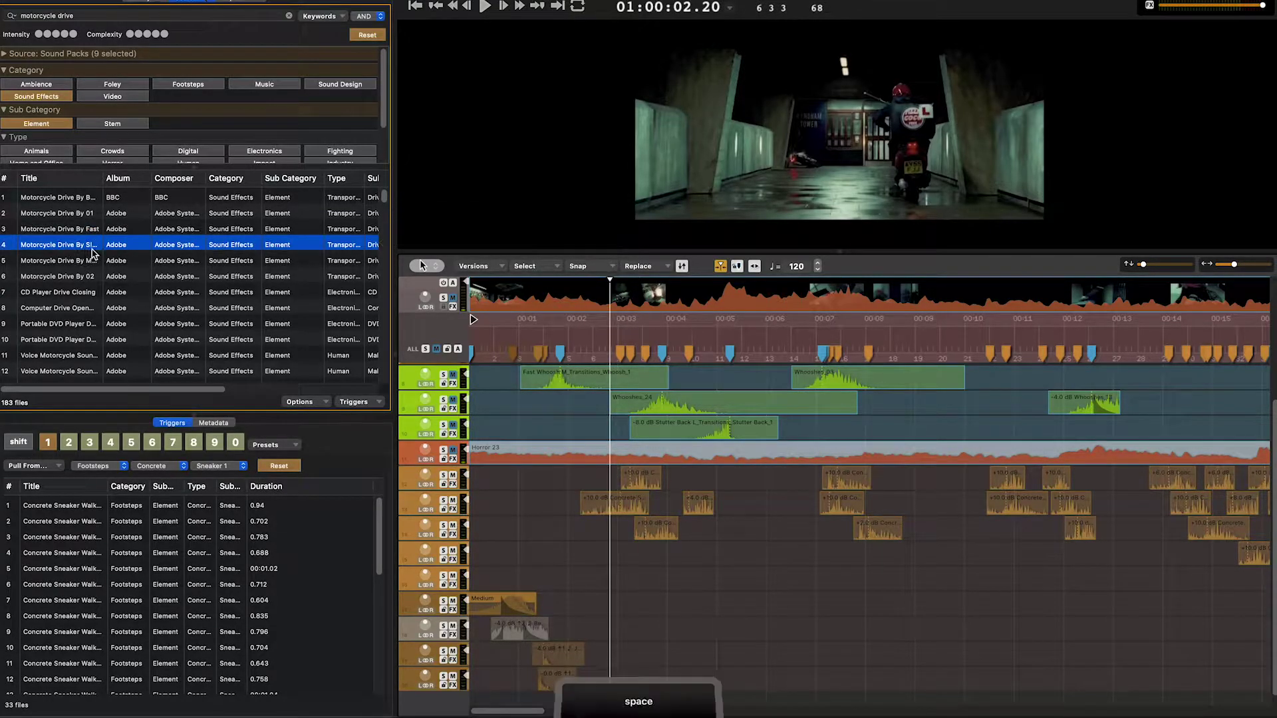
pyautogui.press('space')
pyautogui.click(193, 262)
pyautogui.press('space')
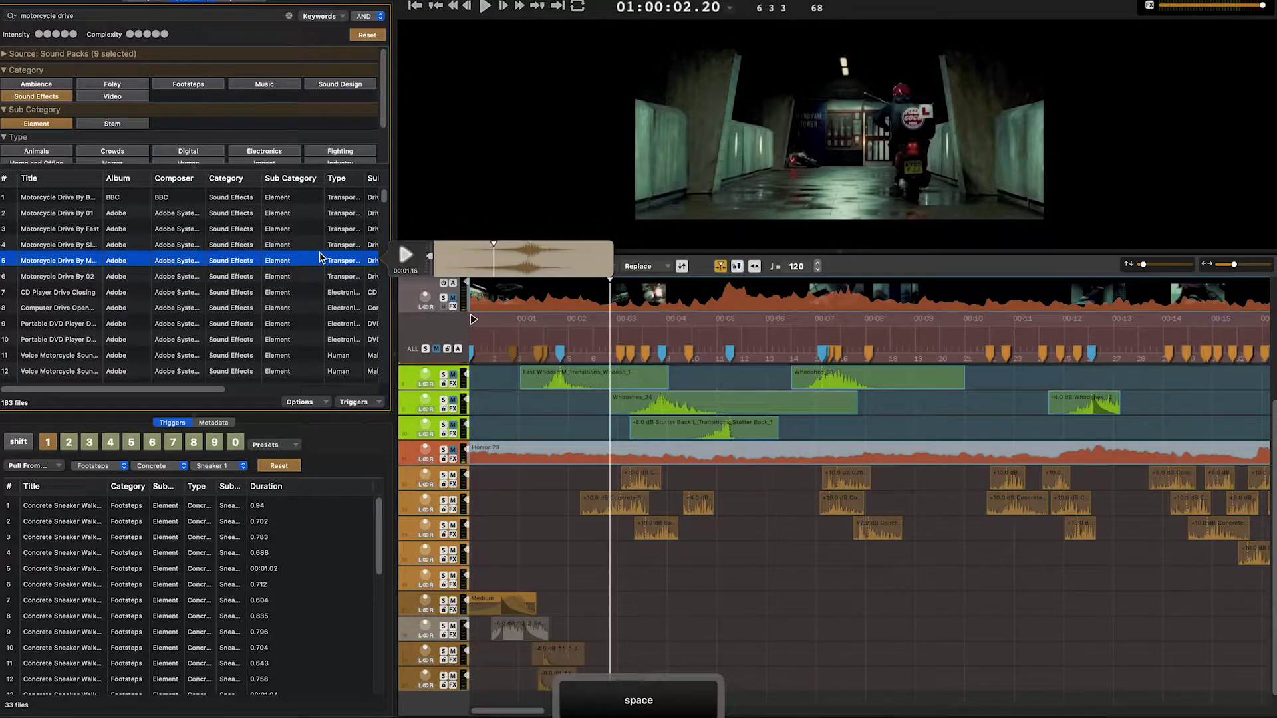
pyautogui.click(68, 279)
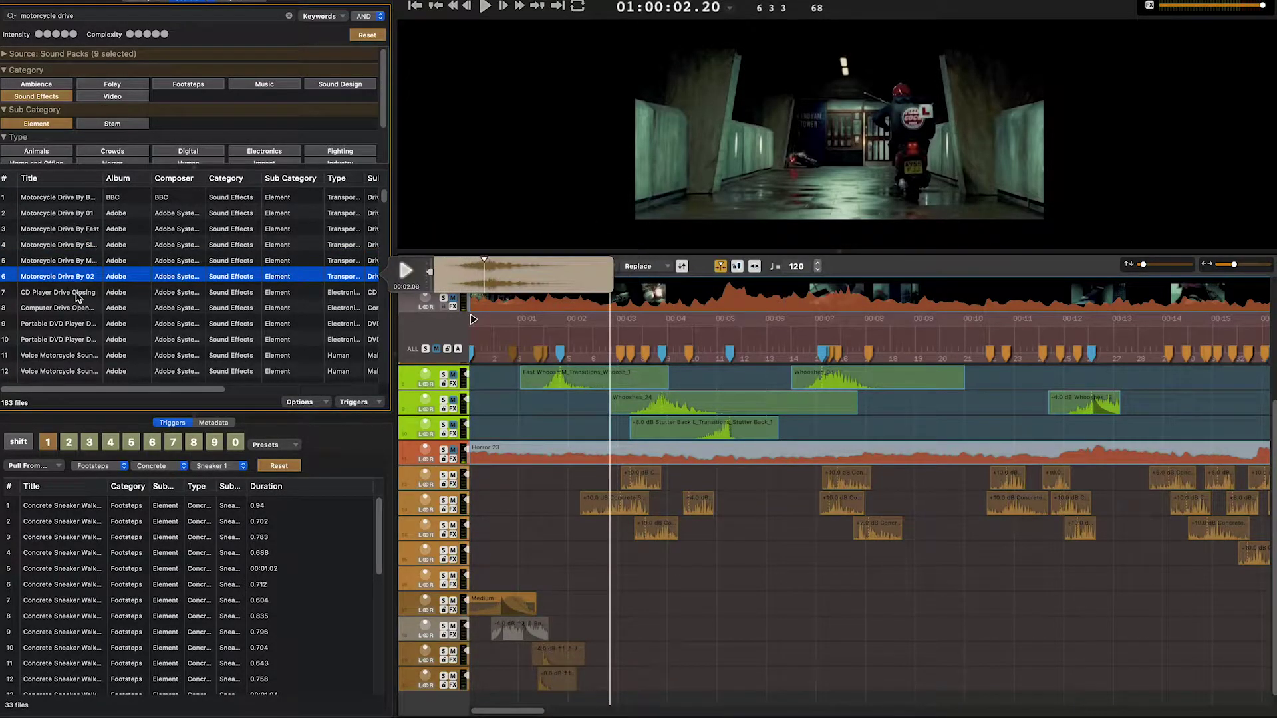
pyautogui.press('space')
# Place Motorcycle Drive By 02 on a new track below the others, starting at about 01:00:00.05, and play it against the film
pyautogui.moveTo(63, 282); pyautogui.dragTo(604, 700)
pyautogui.moveTo(625, 592); pyautogui.dragTo(620, 709)
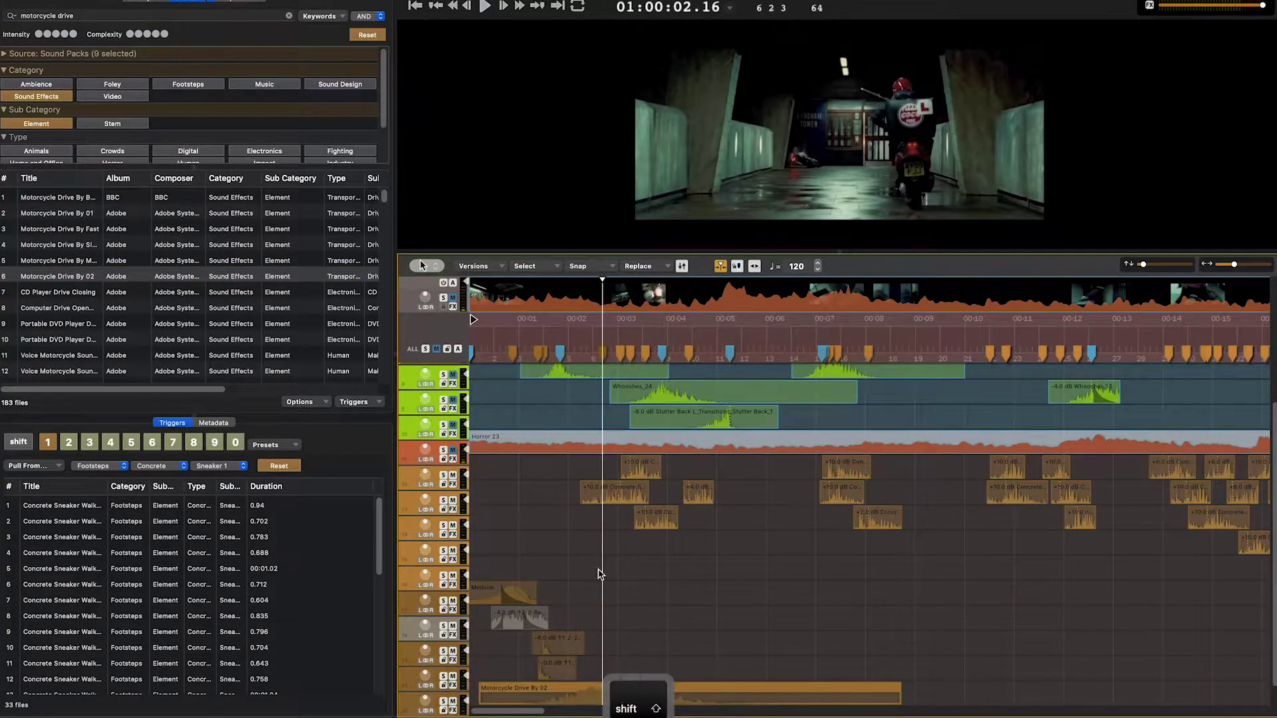
pyautogui.click(507, 341)
pyautogui.press('space')
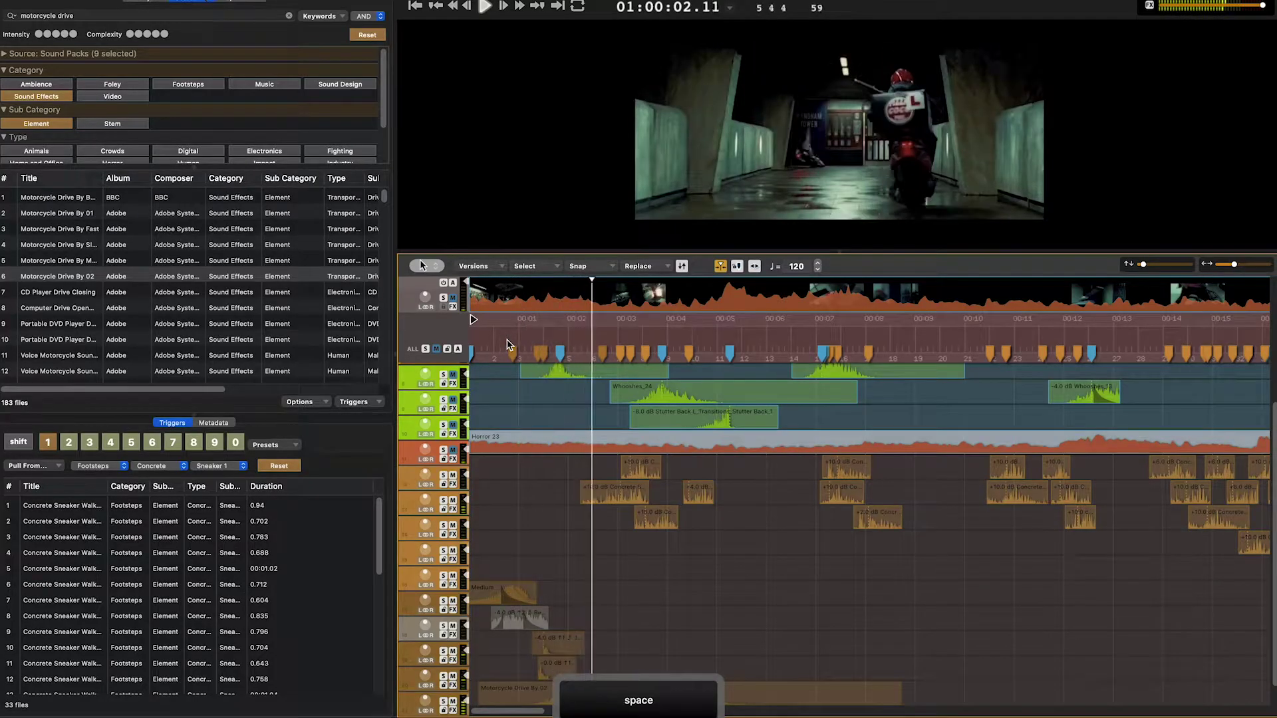
pyautogui.press('space')
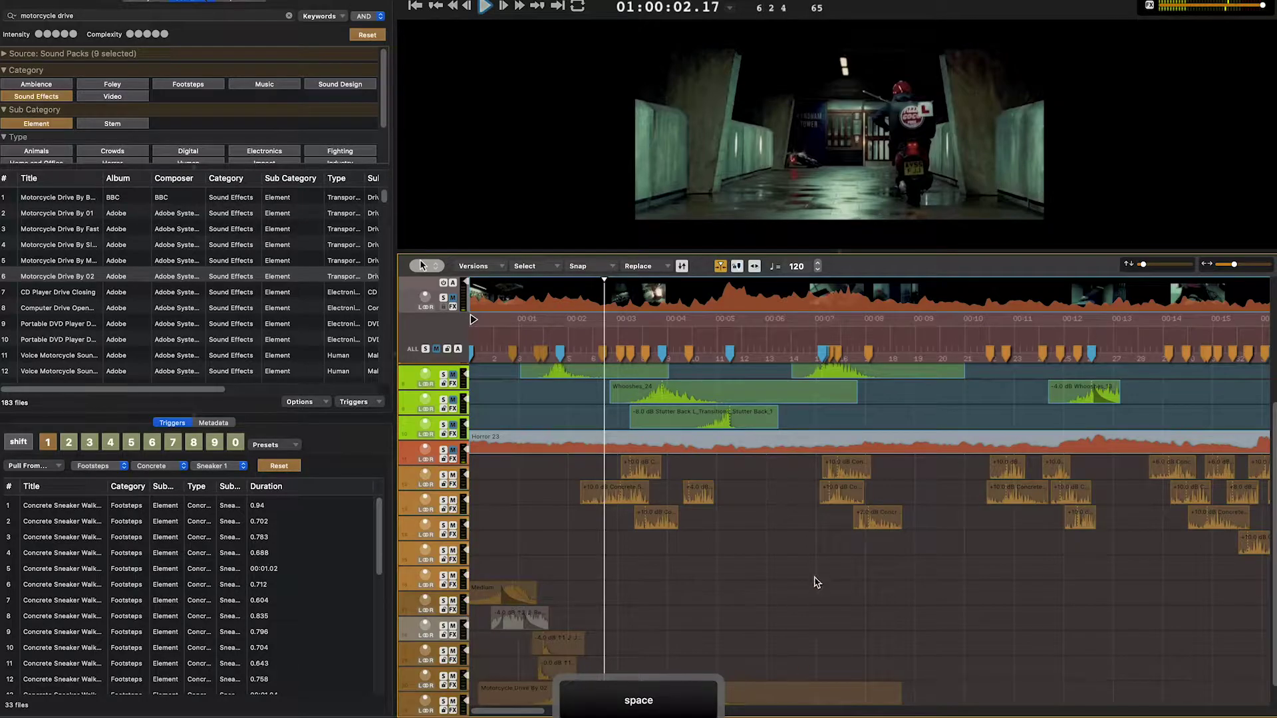
# Nudge Motorcycle Drive By 02 slightly later, play the passage, and shift the clip back slightly earlier
pyautogui.click(782, 695)
pyautogui.moveTo(787, 695); pyautogui.dragTo(797, 695)
pyautogui.press('space')
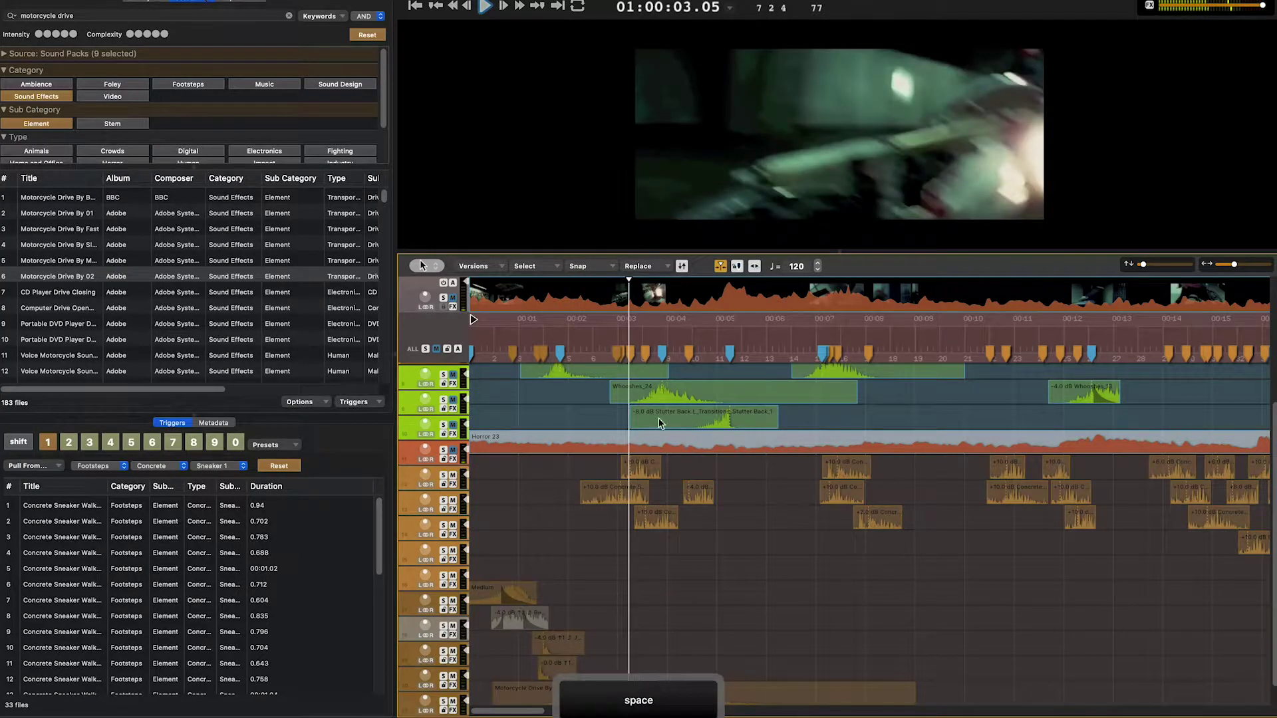
pyautogui.press('space')
pyautogui.moveTo(770, 694); pyautogui.dragTo(753, 694)
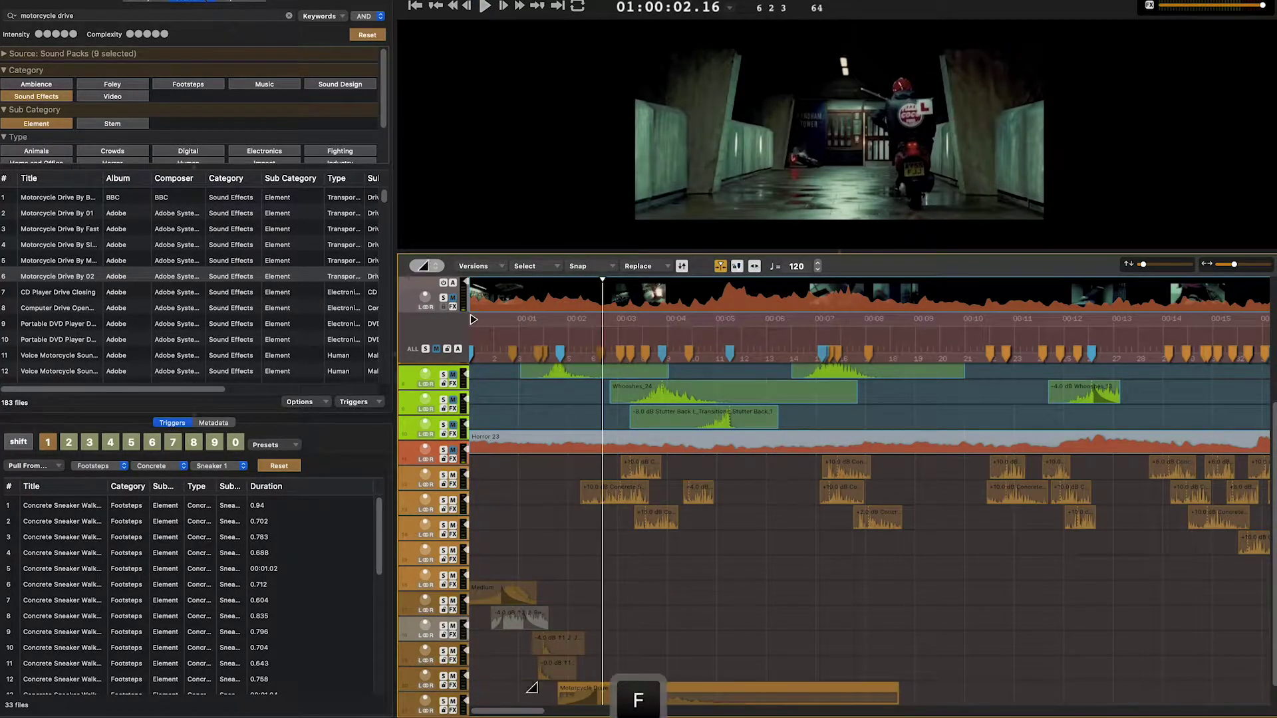
# Trim the start of Motorcycle Drive By 02 to about 01:00:01.08 with a fade-in and replay the opening
pyautogui.press('space')
pyautogui.moveTo(562, 699); pyautogui.dragTo(537, 697)
pyautogui.press('space')
pyautogui.press('a')
pyautogui.click(598, 693)
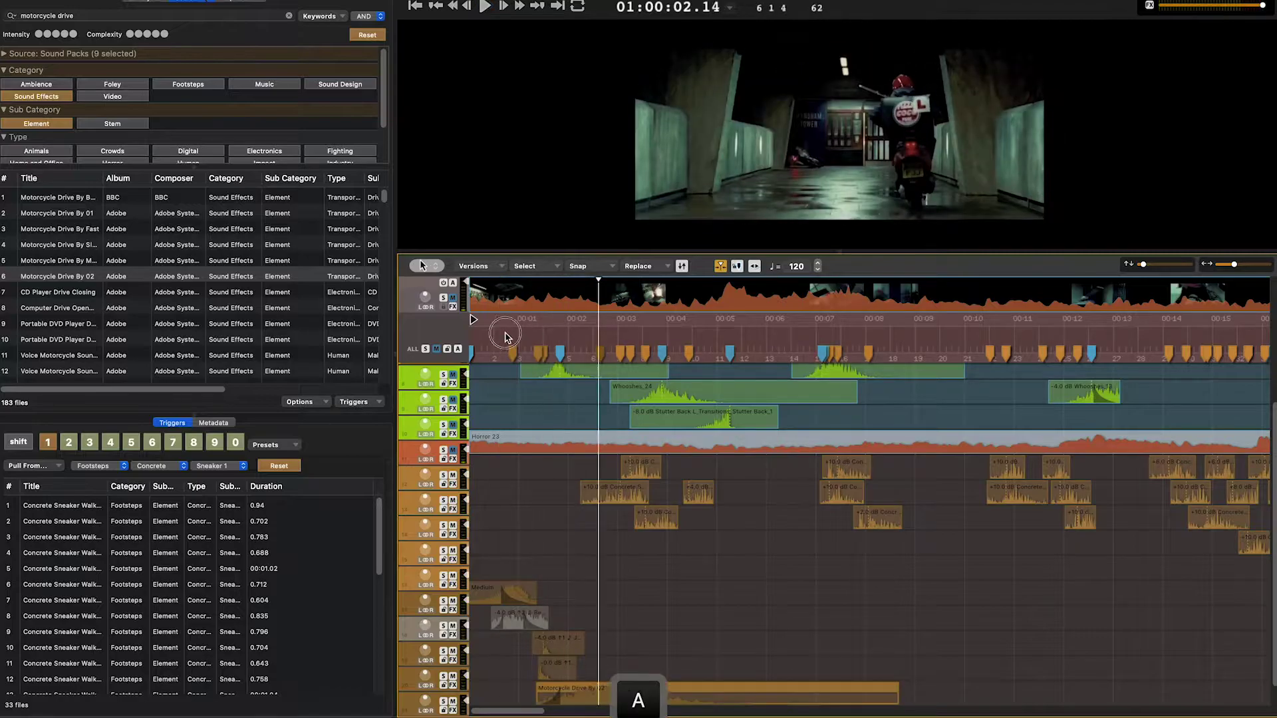
pyautogui.press('space')
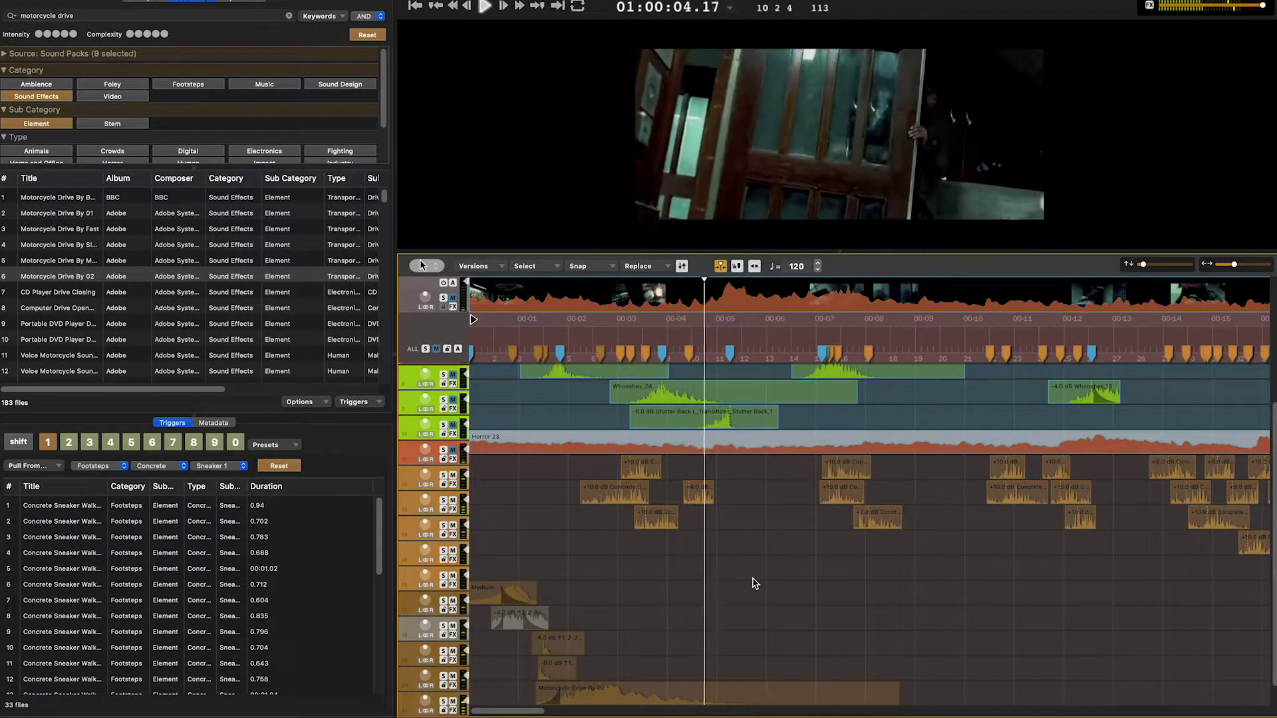
# Split Motorcycle Drive By 02 at 01:00:03.03, lower the volume of its second part, and replay the passage
pyautogui.press('space')
pyautogui.press('space')
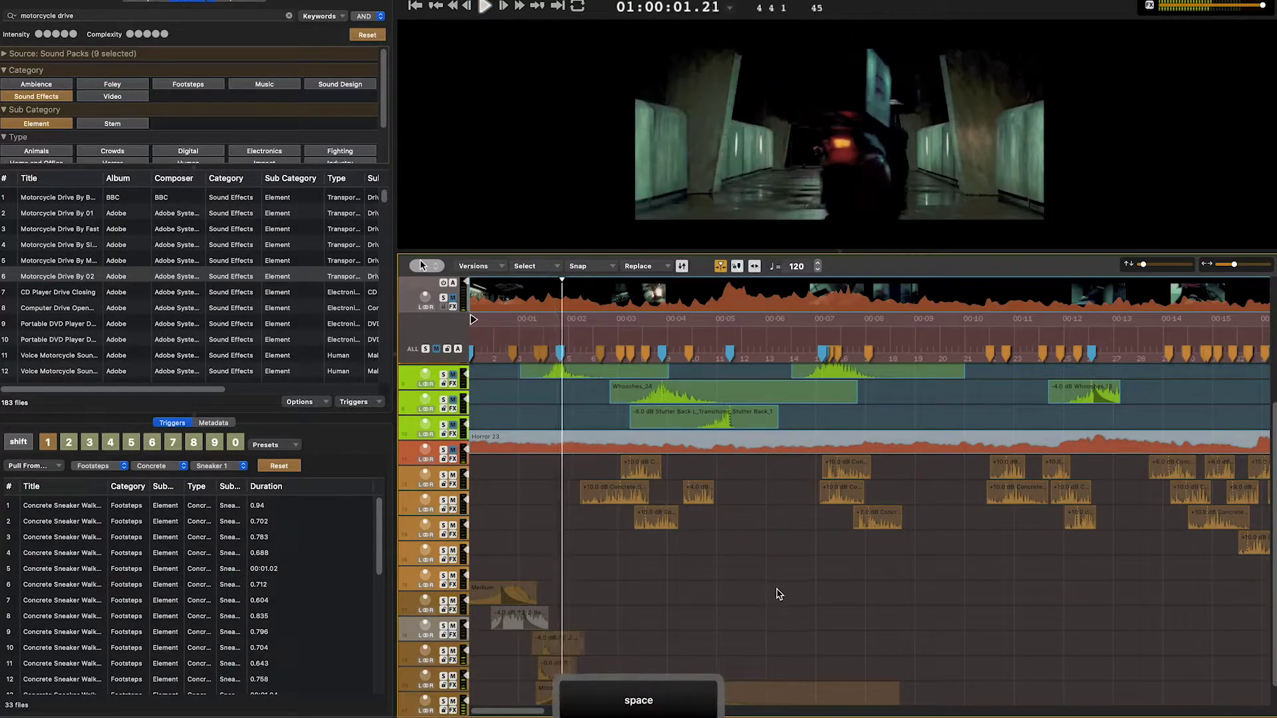
pyautogui.press('space')
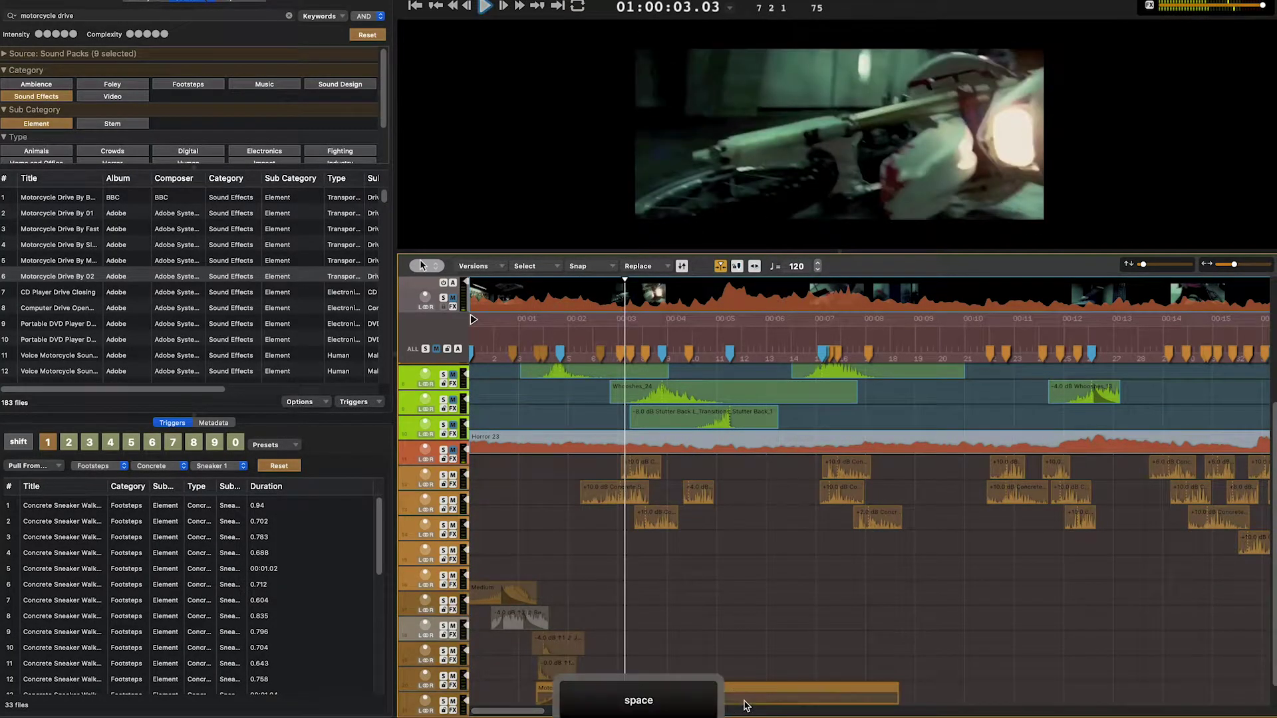
pyautogui.press('super+e')
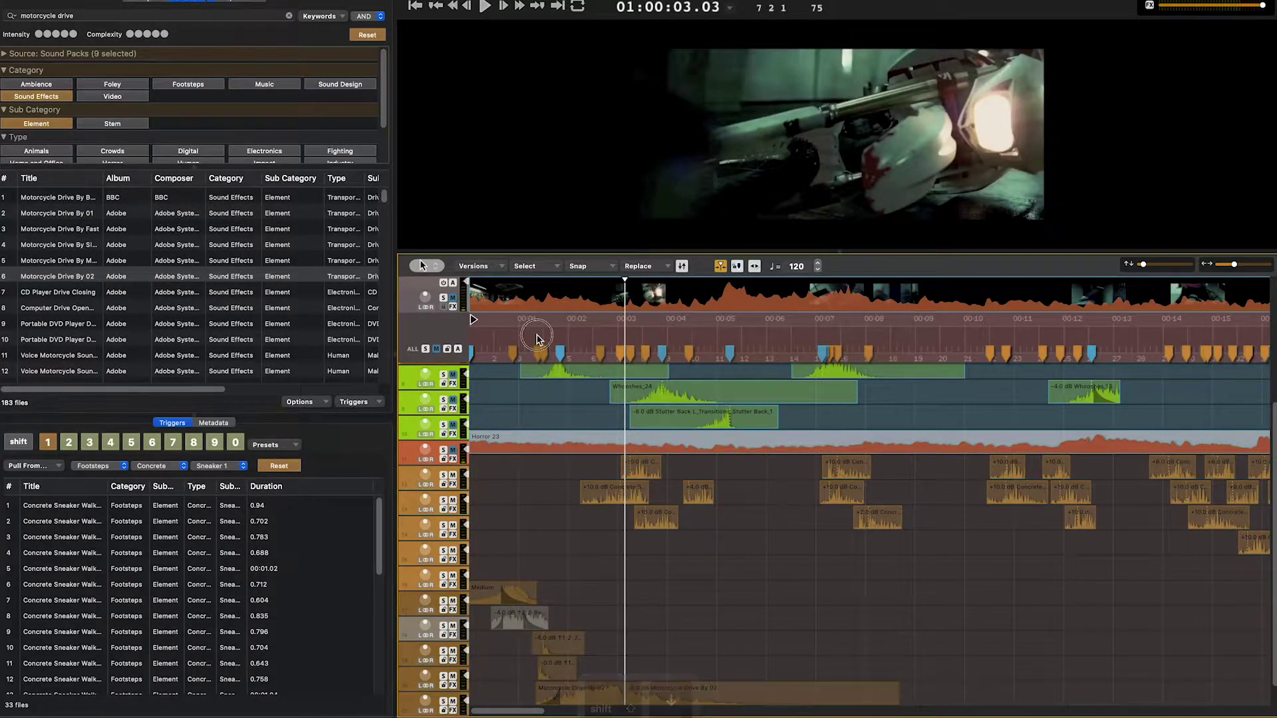
pyautogui.press('space')
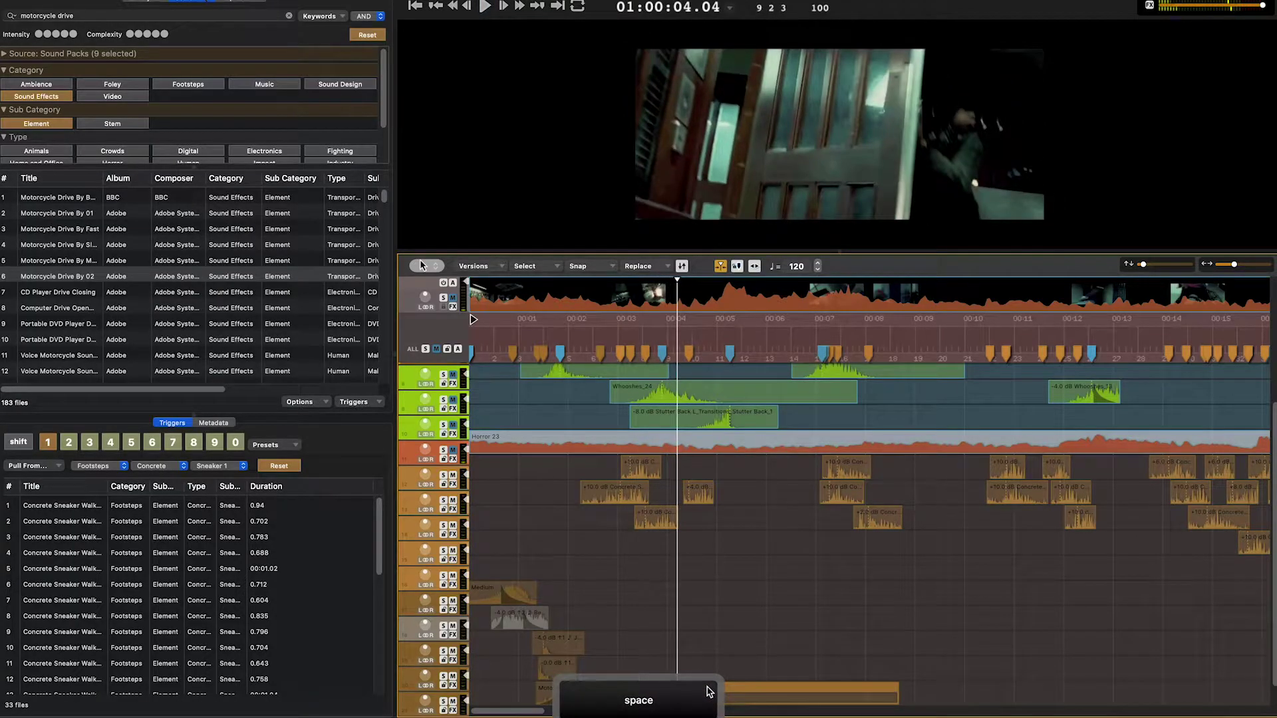
pyautogui.press('space')
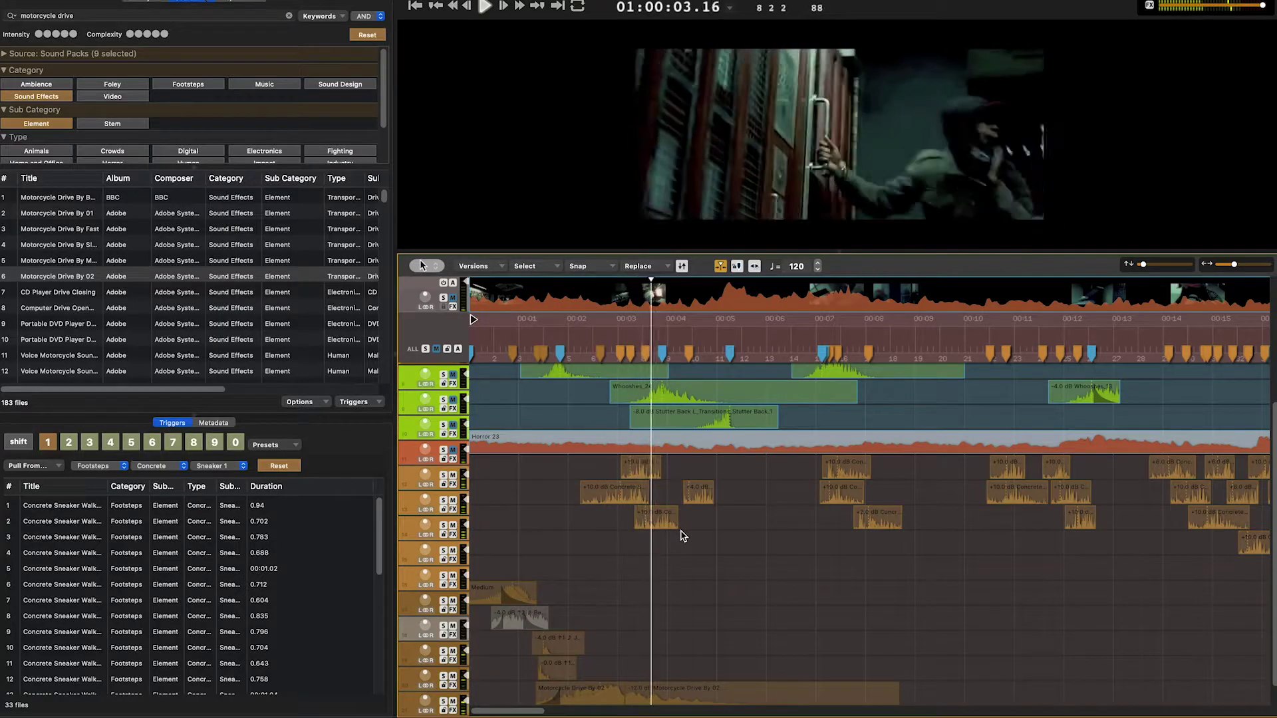
# Move the second part of Motorcycle Drive By 02 onto the track below and play on to about 01:00:05.08
pyautogui.scroll(-1, 683, 578)
pyautogui.moveTo(725, 665); pyautogui.dragTo(723, 693)
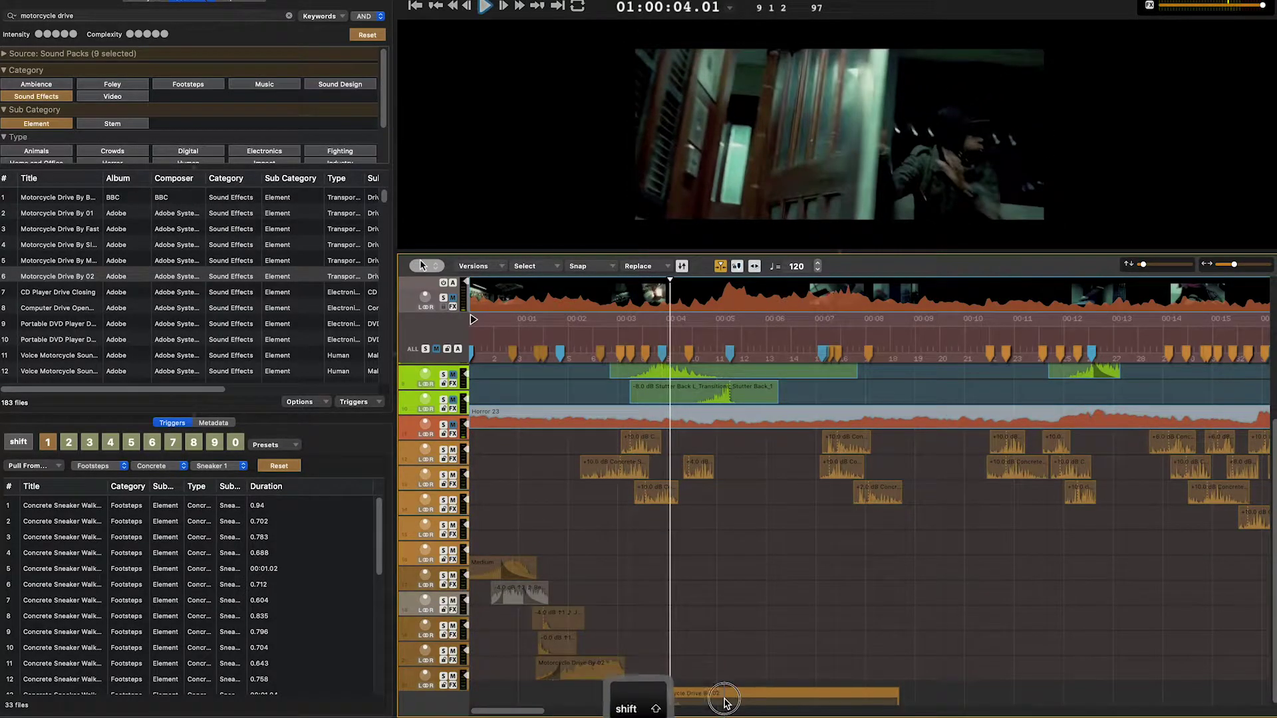
pyautogui.scroll(-1, 715, 604)
pyautogui.press('space')
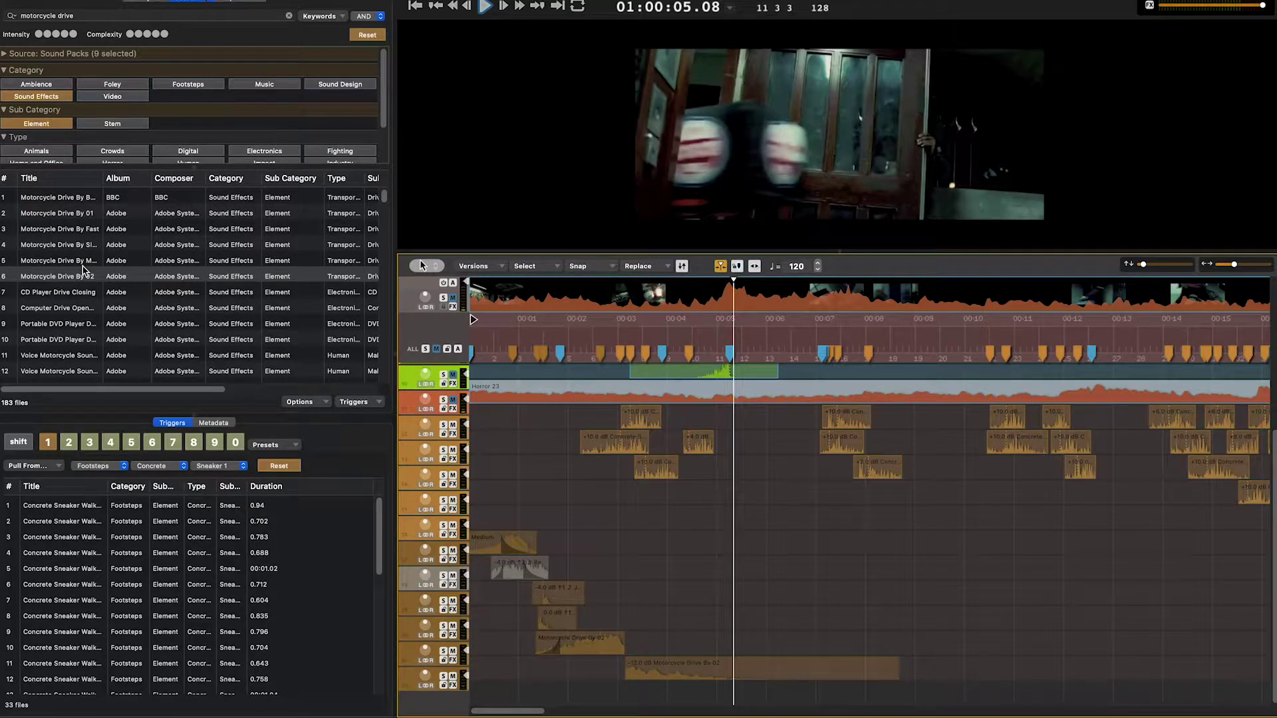
# Preview Motorcycle Drive By 01 and Motorcycle Drive By Fast, and place the Fast sound on a new track below
pyautogui.click(61, 214)
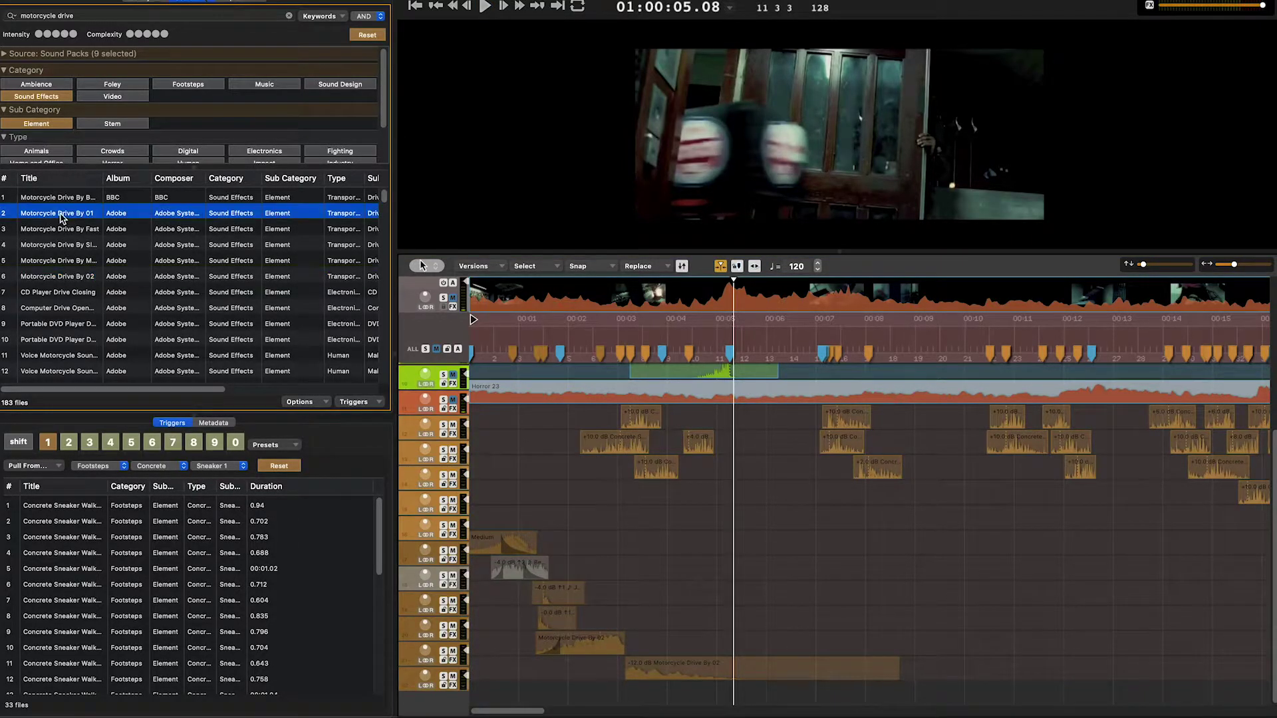
pyautogui.press('space')
pyautogui.click(271, 230)
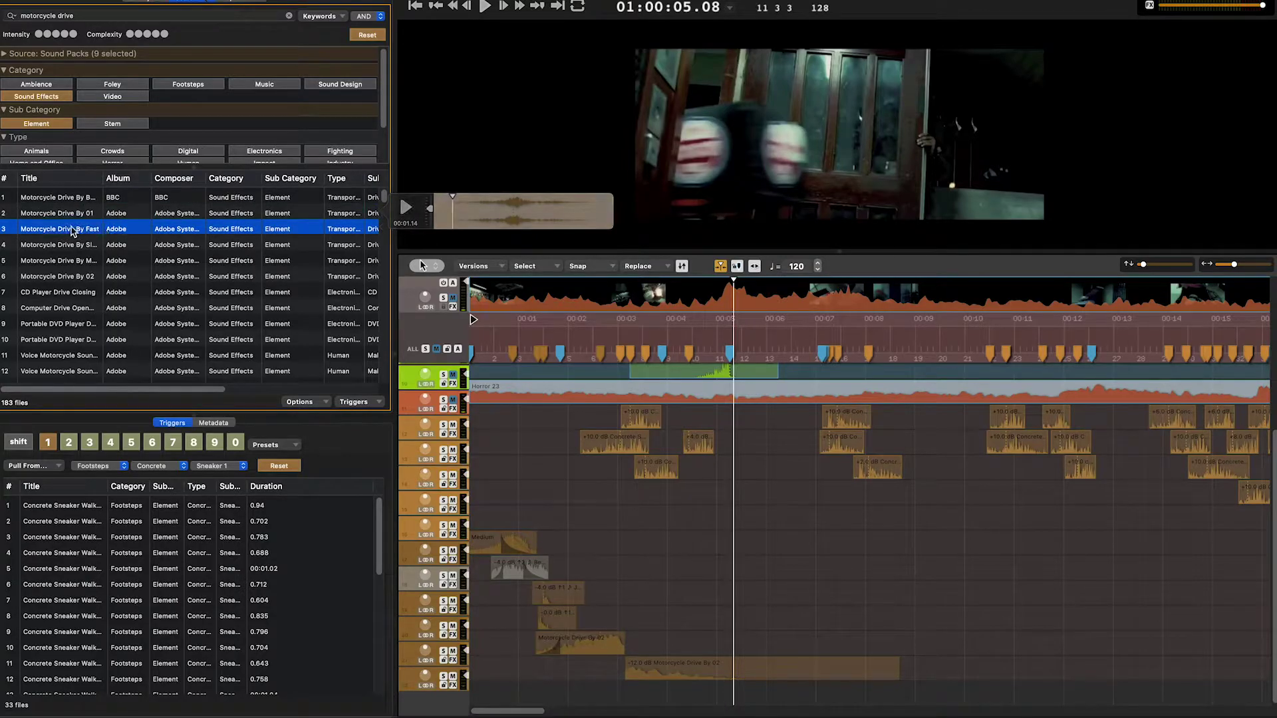
pyautogui.press('space')
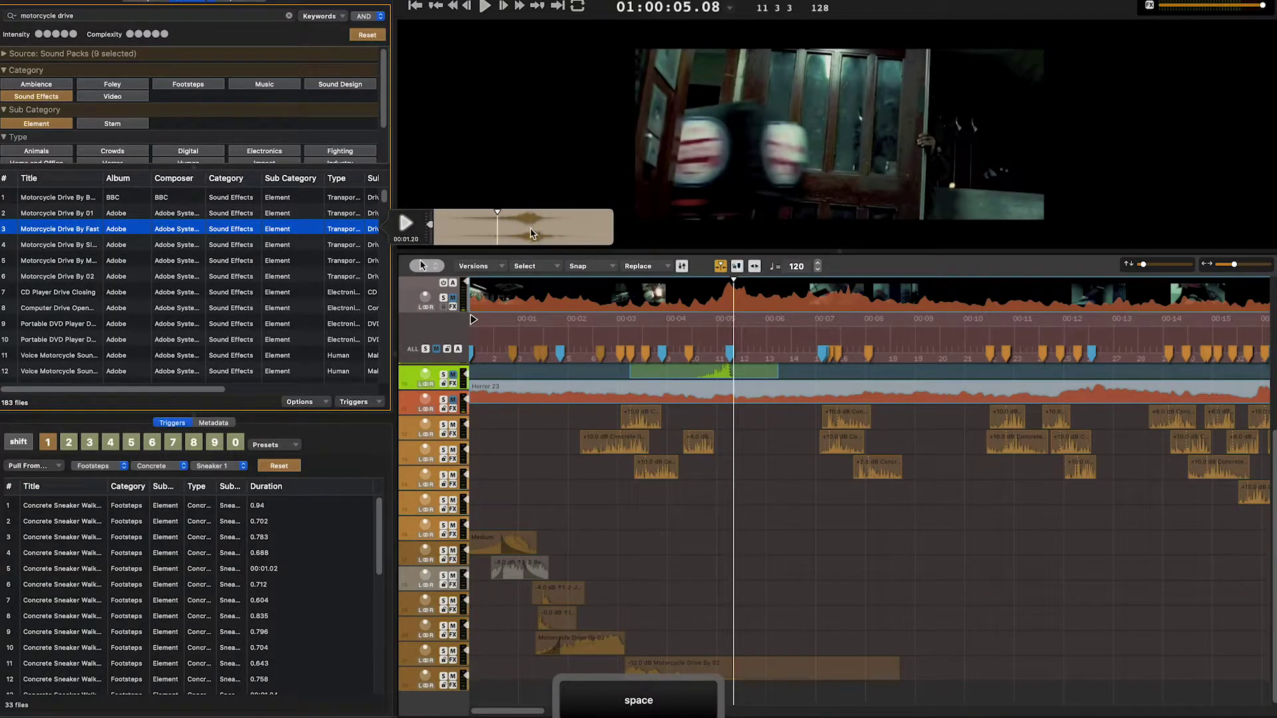
pyautogui.moveTo(65, 232); pyautogui.dragTo(749, 696)
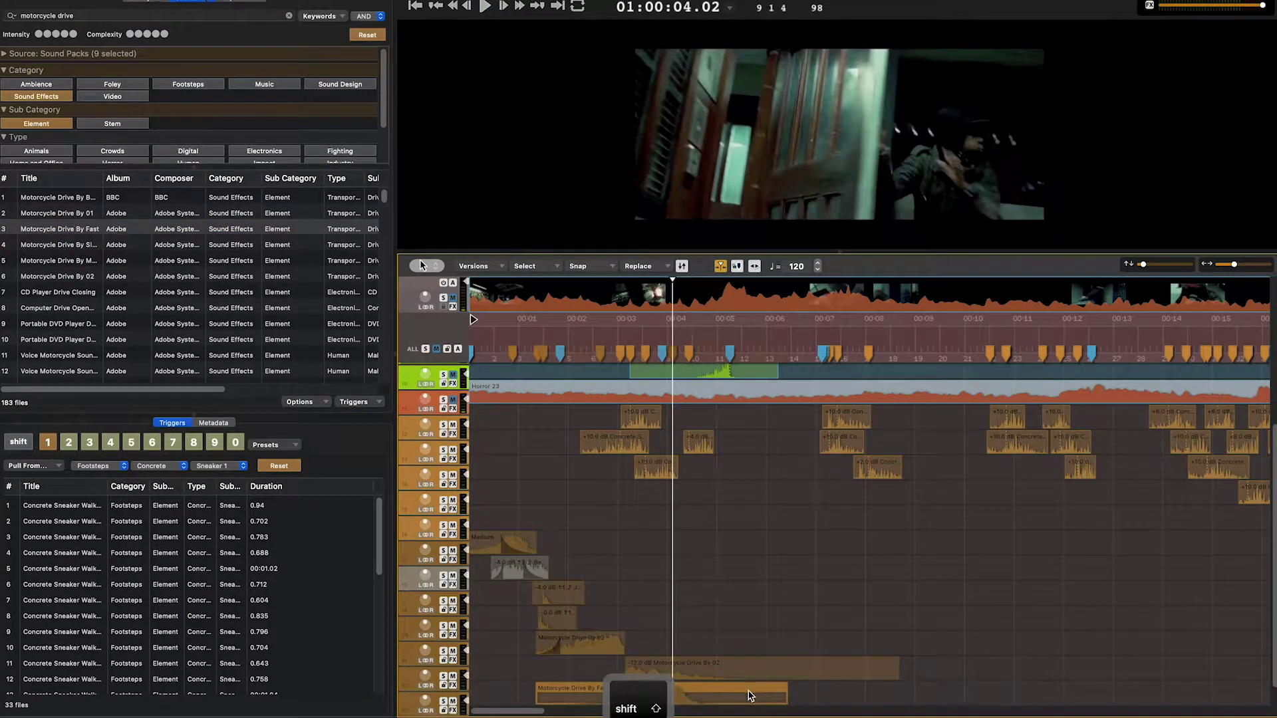
# Play the passage with Motorcycle Drive By Fast and move that clip later on its track
pyautogui.click(604, 326)
pyautogui.press('space')
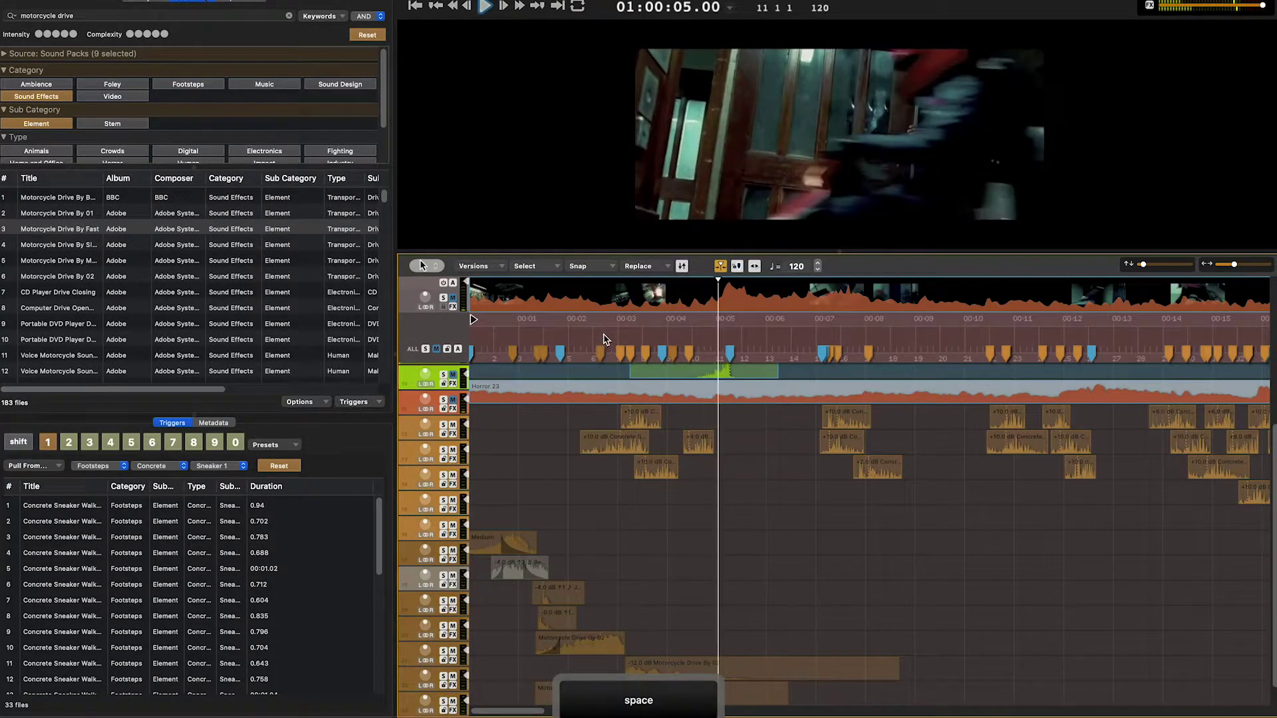
pyautogui.moveTo(764, 689); pyautogui.dragTo(821, 693)
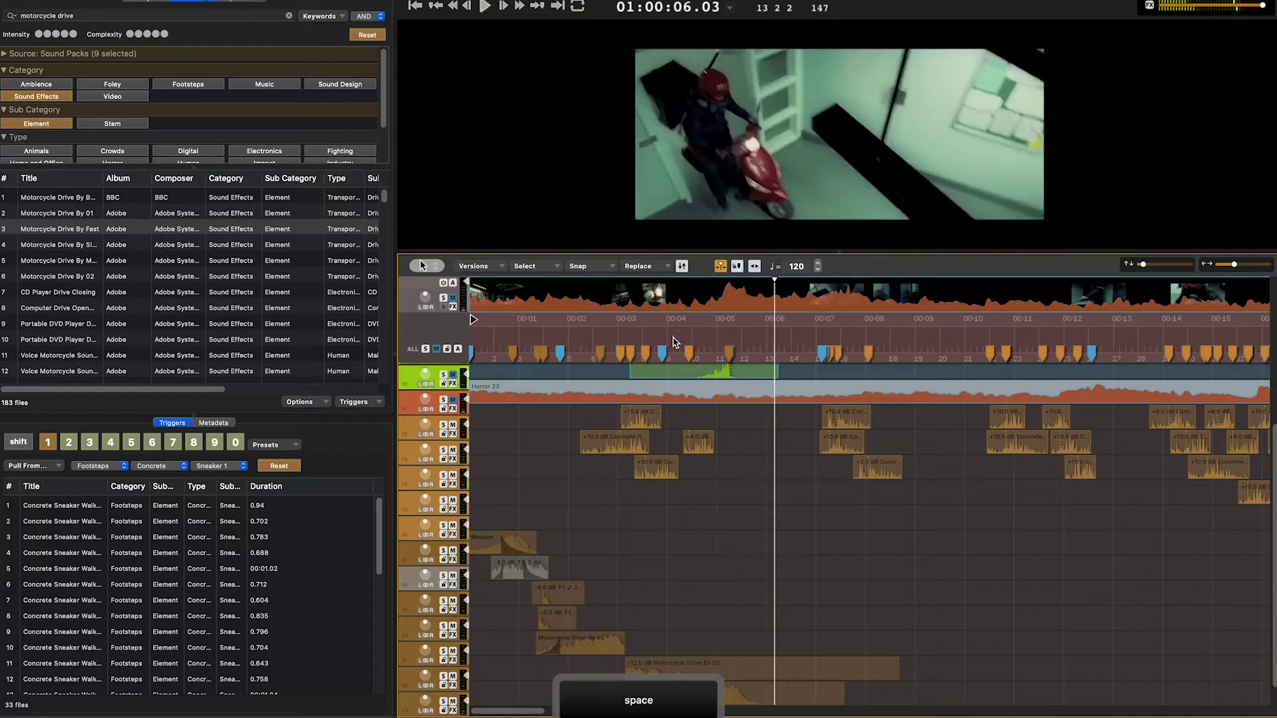
# Place the fourth Motorcycle Drive By result on a new track below the Fast clip, peaking at about 01:00:05.05, and play the passage
pyautogui.click(65, 216)
pyautogui.press('space')
pyautogui.click(88, 251)
pyautogui.moveTo(88, 252); pyautogui.dragTo(755, 650)
pyautogui.press('space')
pyautogui.press('space')
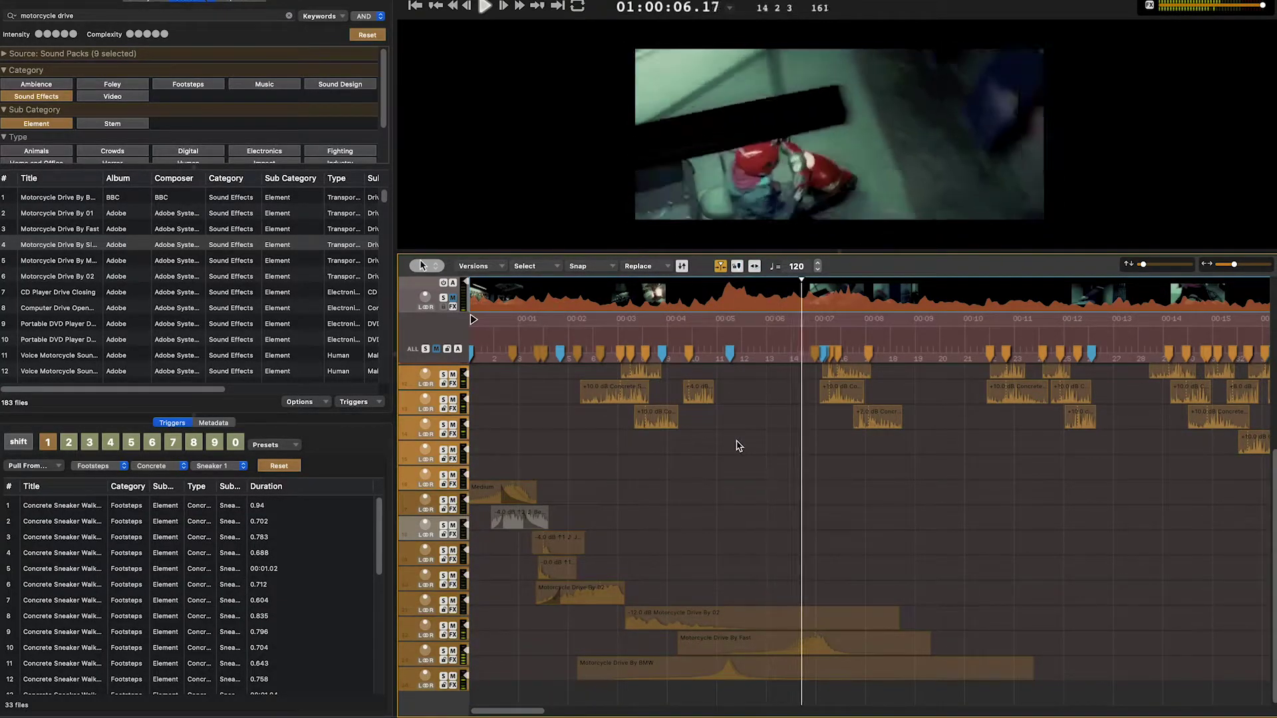
pyautogui.press('space')
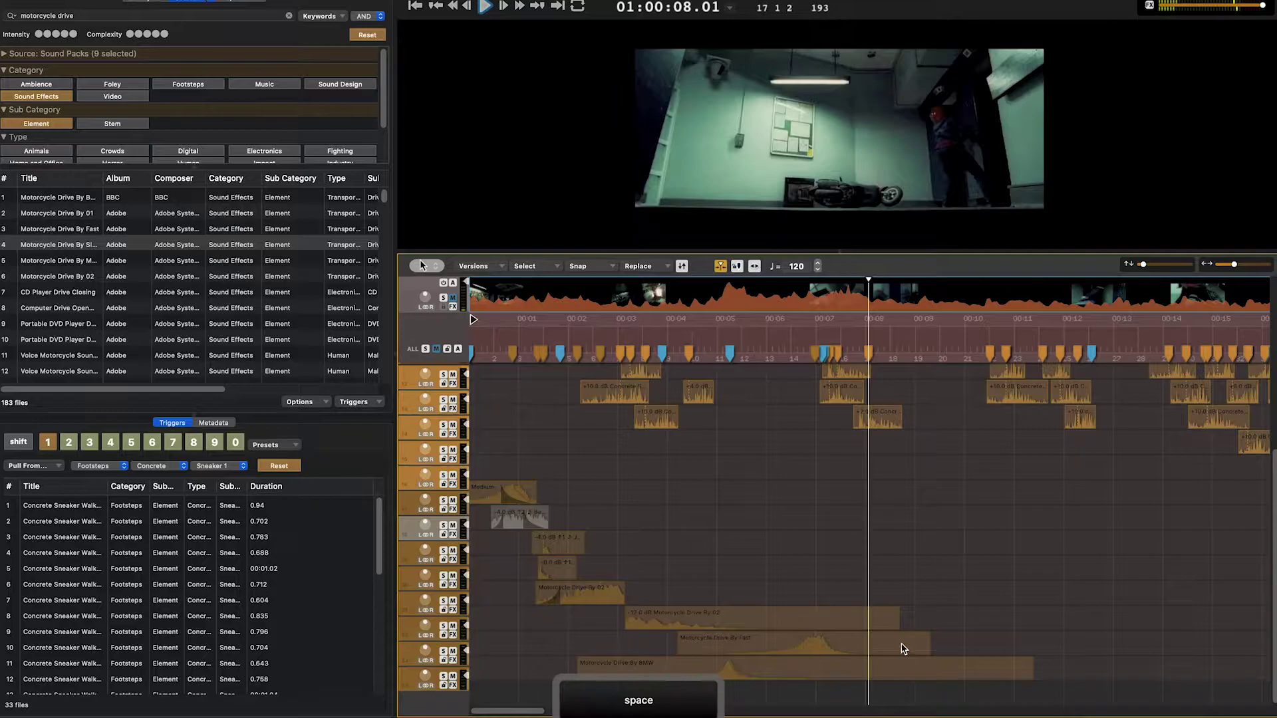
# Trim the end of Motorcycle Drive By Fast to about 01:00:07.09 with a fade-out and replay the passage
pyautogui.moveTo(928, 647); pyautogui.dragTo(839, 648)
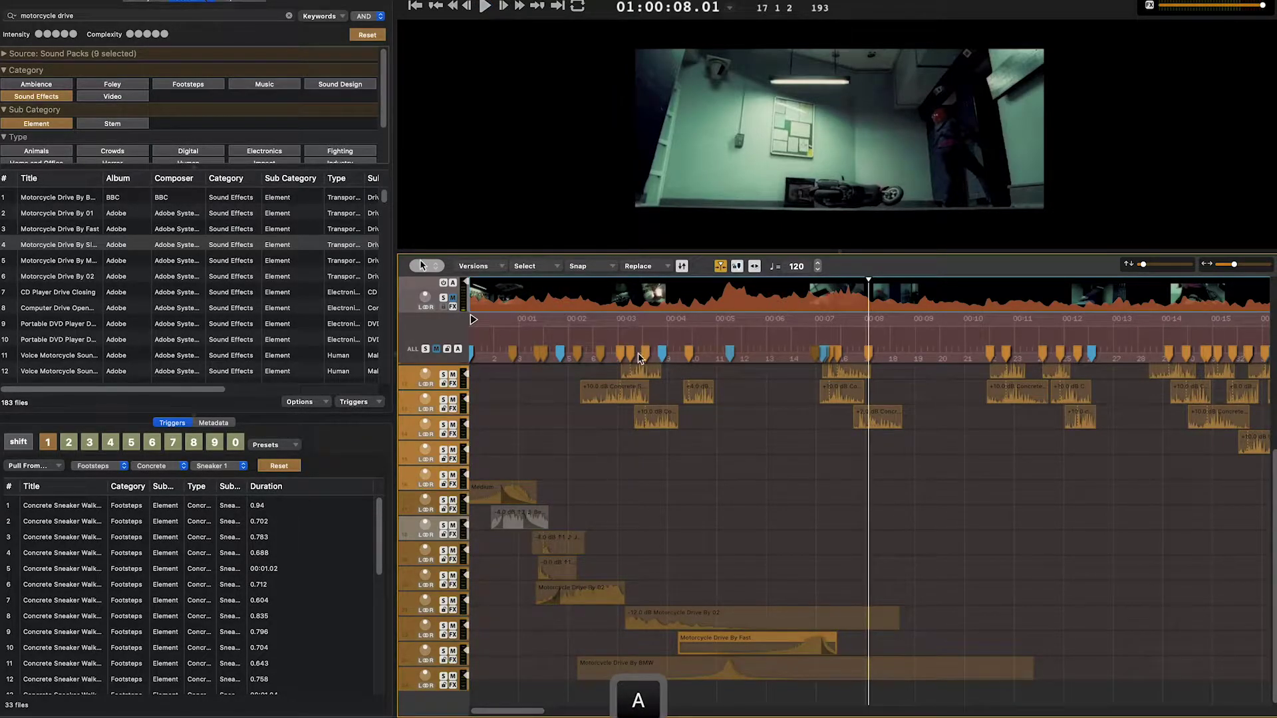
pyautogui.click(548, 337)
pyautogui.press('space')
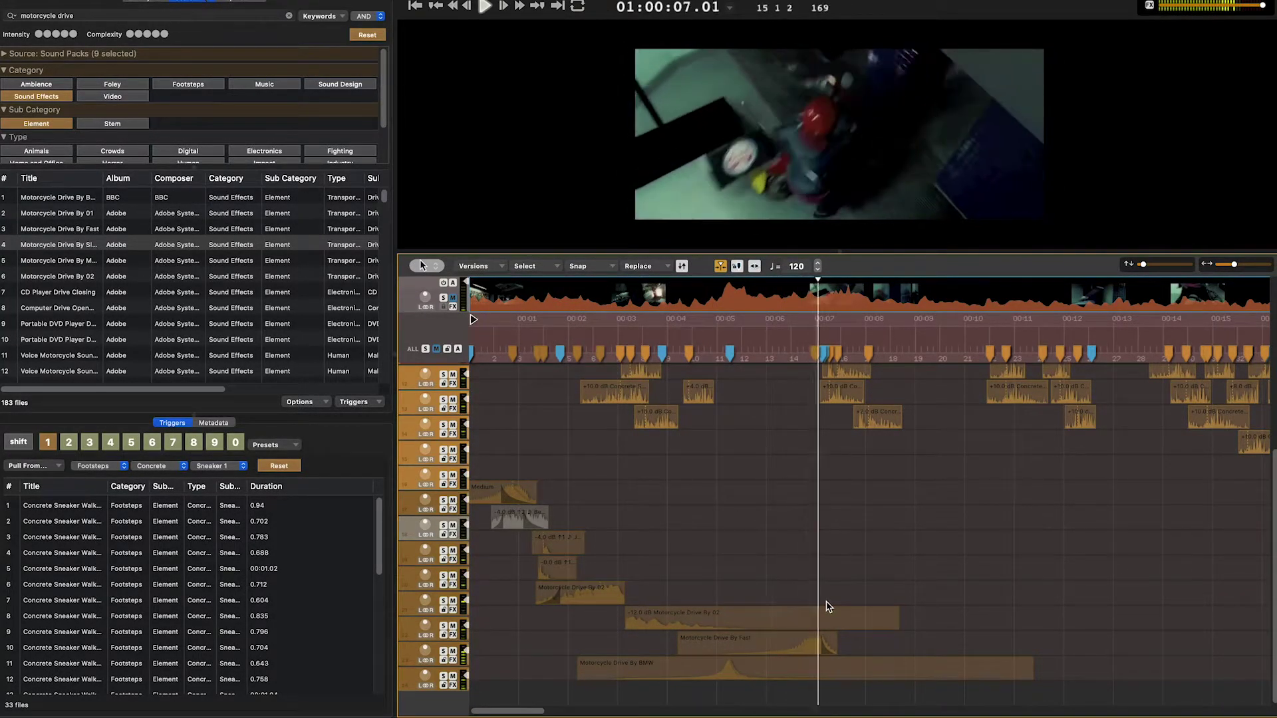
pyautogui.press('space')
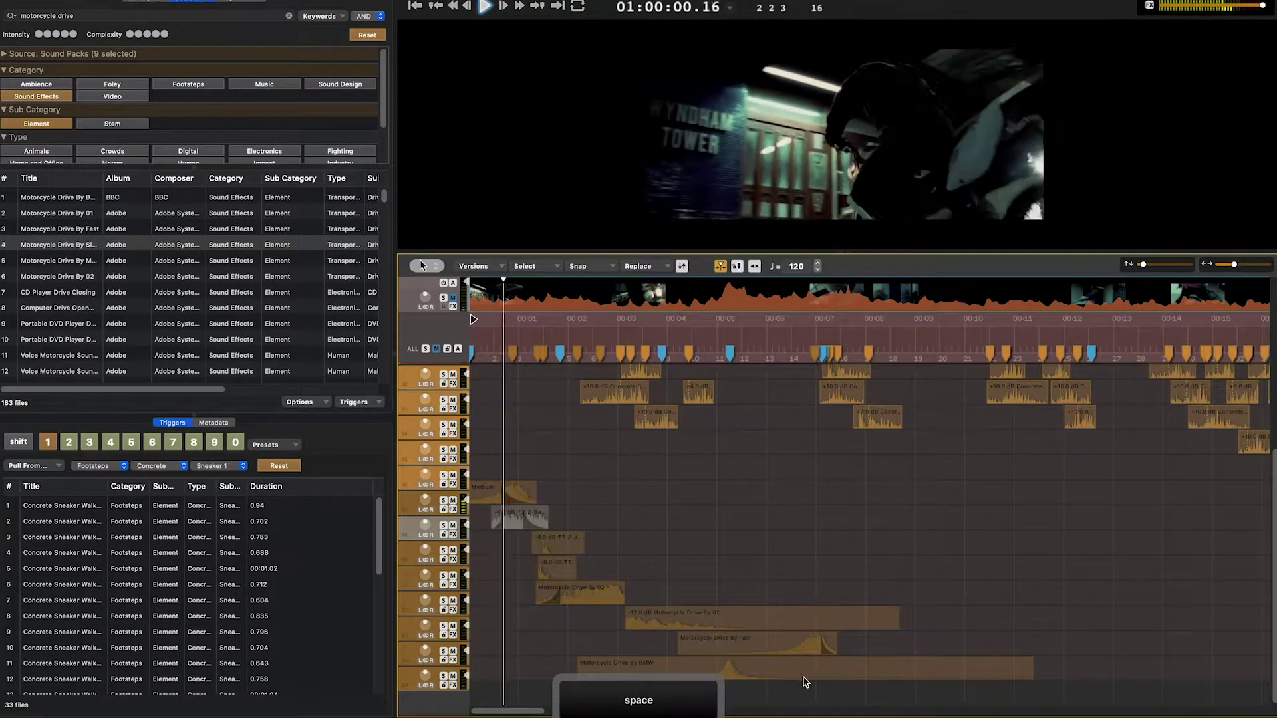
# Raise the lowest motorcycle clip's volume to +4.0 dB and lower the first part of Motorcycle Drive By 02 during playback
pyautogui.click(804, 678)
pyautogui.click(599, 594)
pyautogui.hotkey('shift', 'Up')
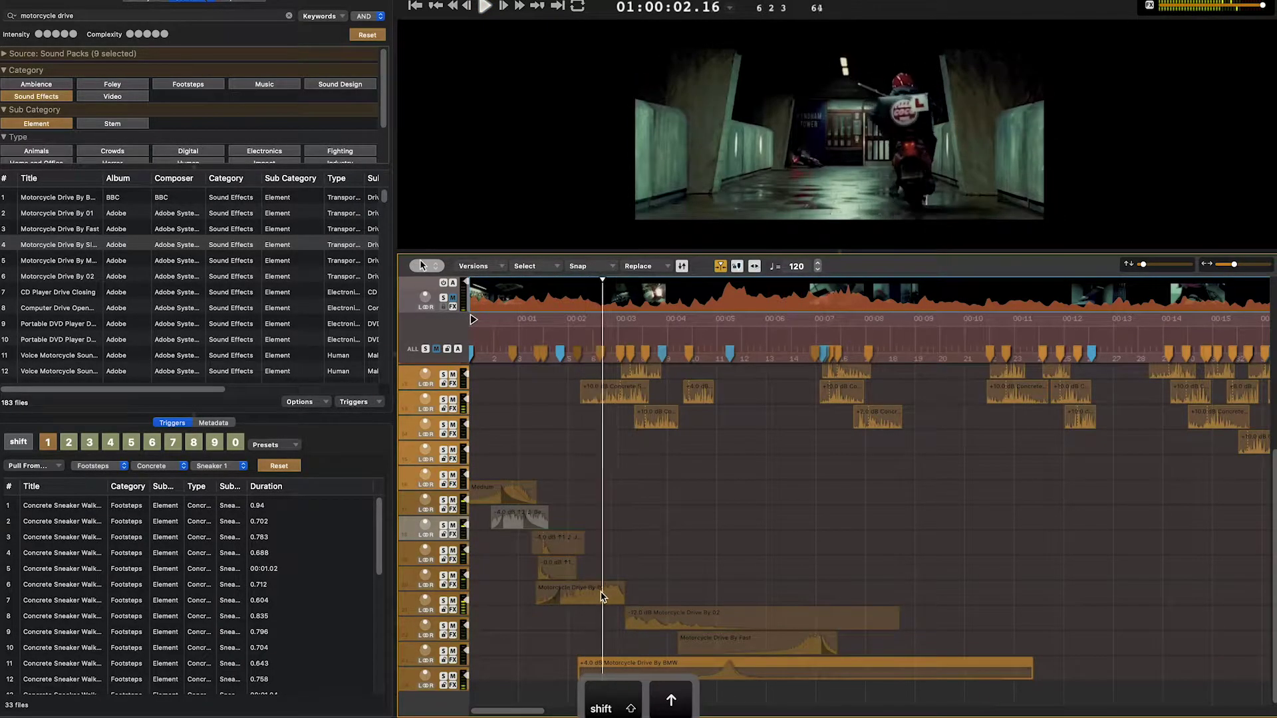
pyautogui.hotkey('shift', 'Down')
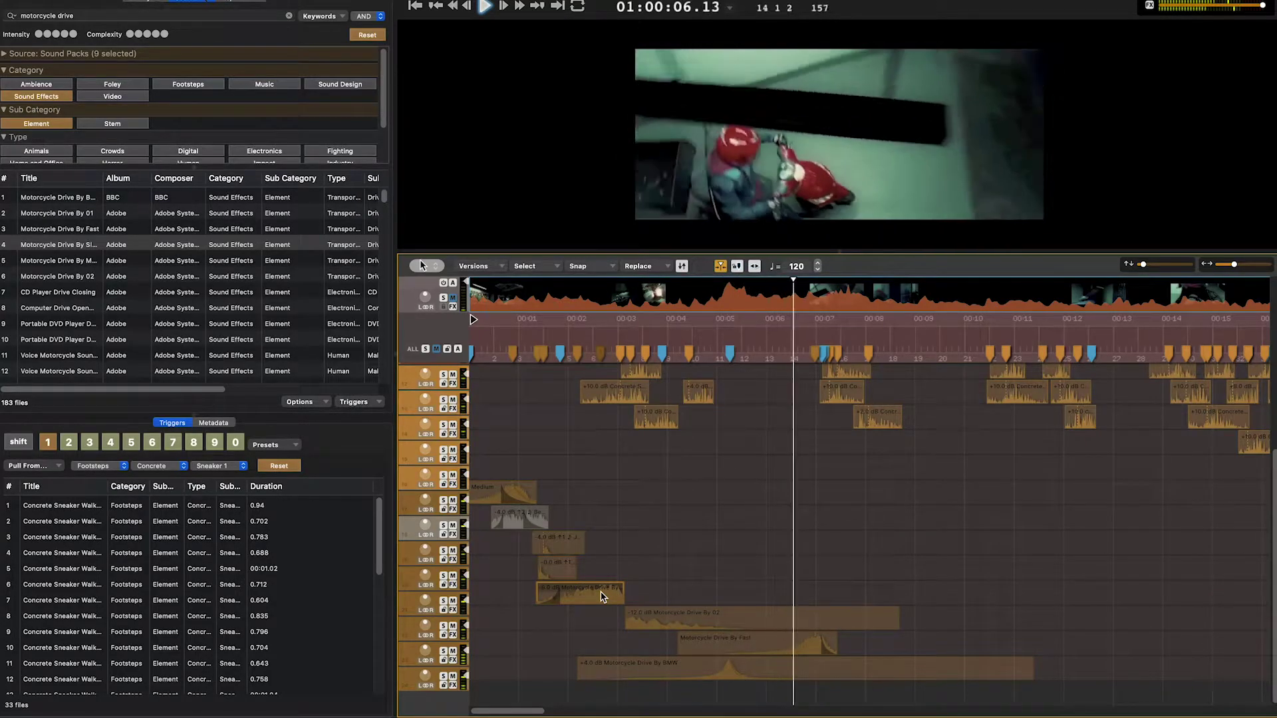
# Extend the start of the motorcycle clip that ends near the 3-second mark slightly earlier and save the project
pyautogui.press('space')
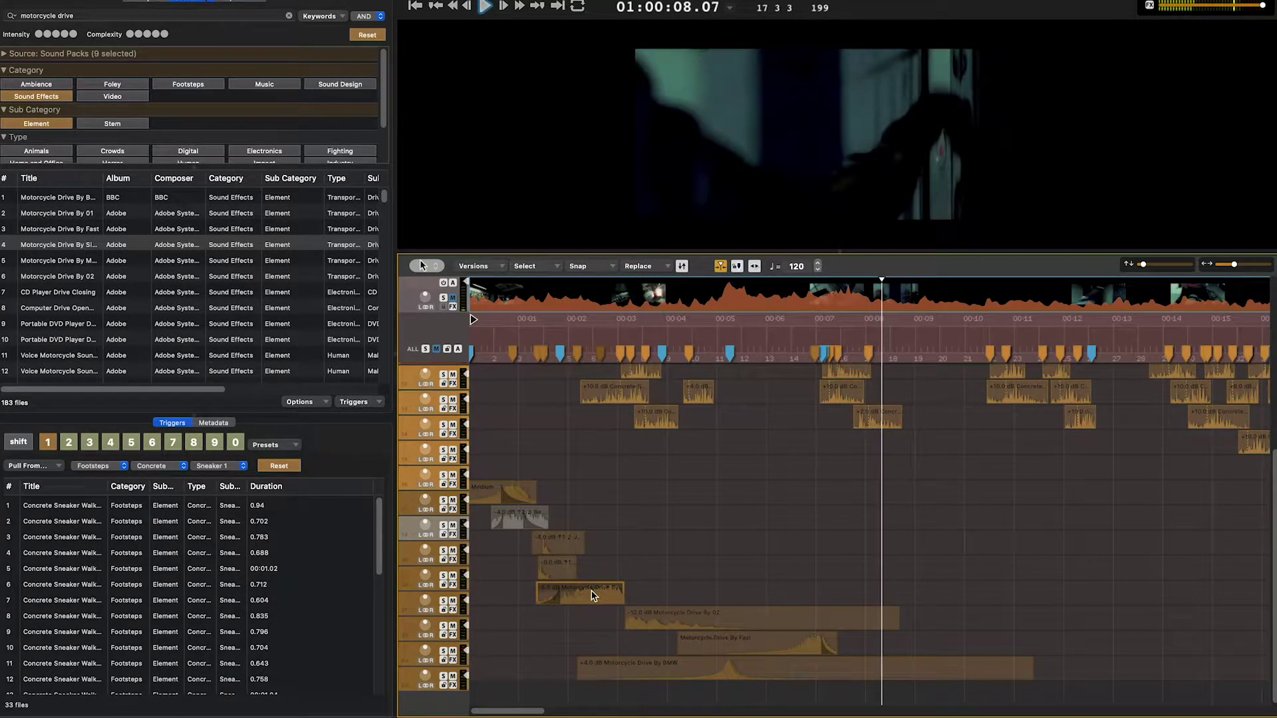
pyautogui.click(545, 616)
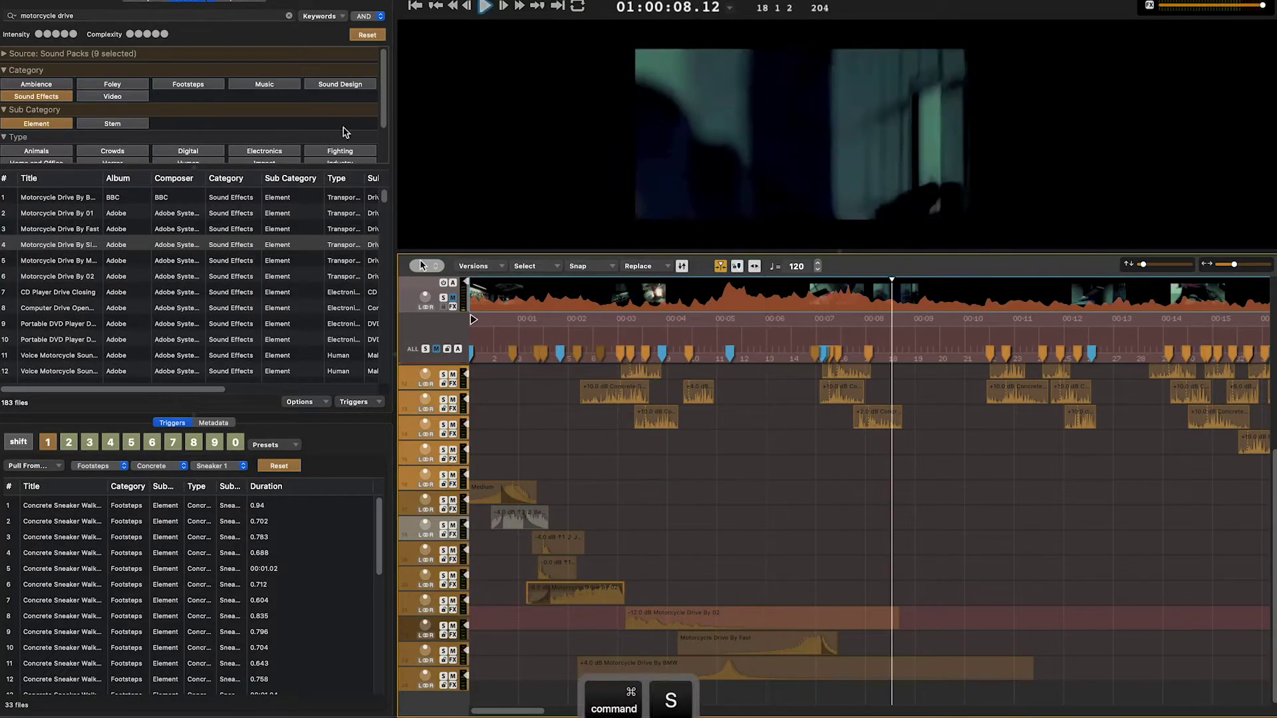
# Search the sound library for "door open" and audition Wood Door Open 03, Metal Door Open 02 and Metal Door Open 01
pyautogui.press('super+f')
pyautogui.write('door open')
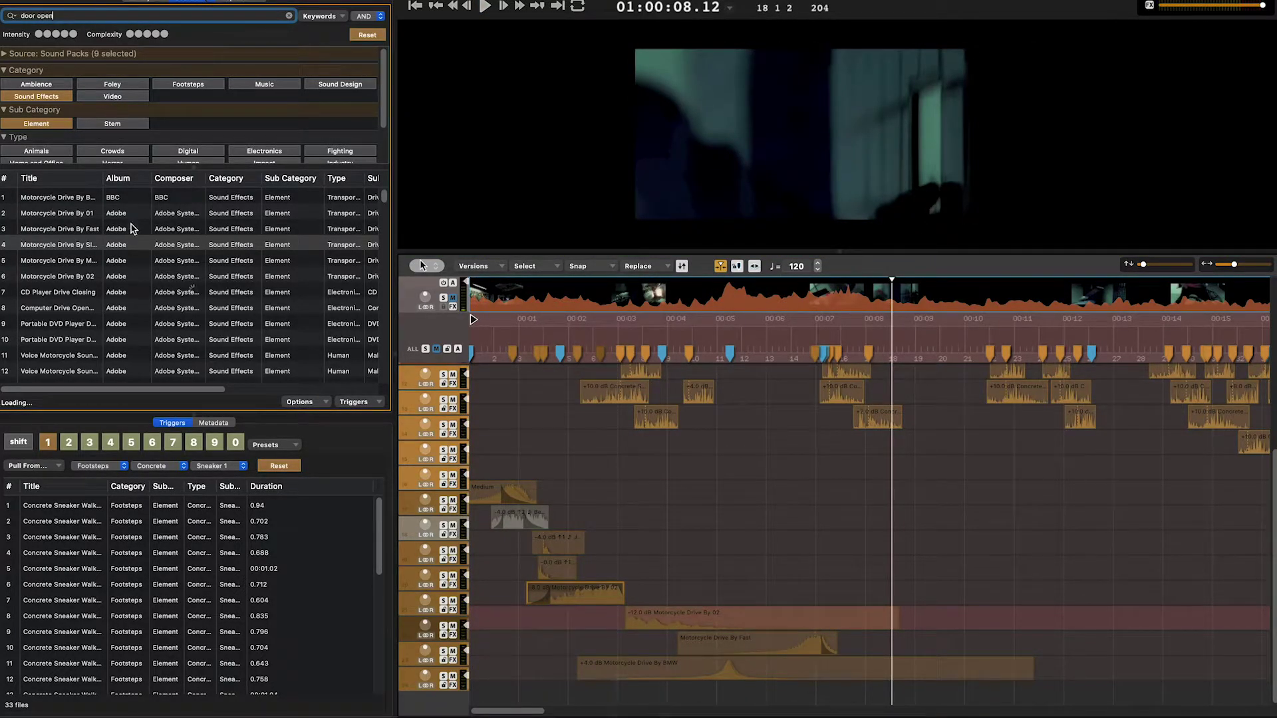
pyautogui.click(72, 263)
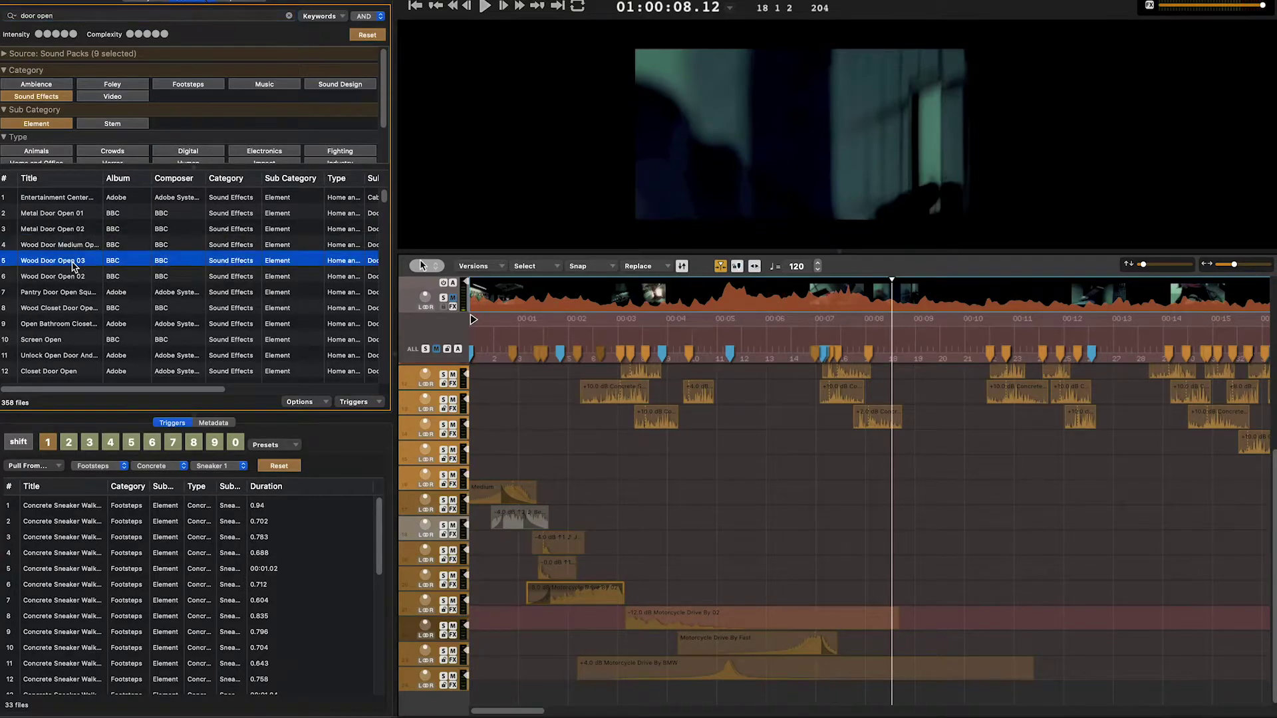
pyautogui.press('space')
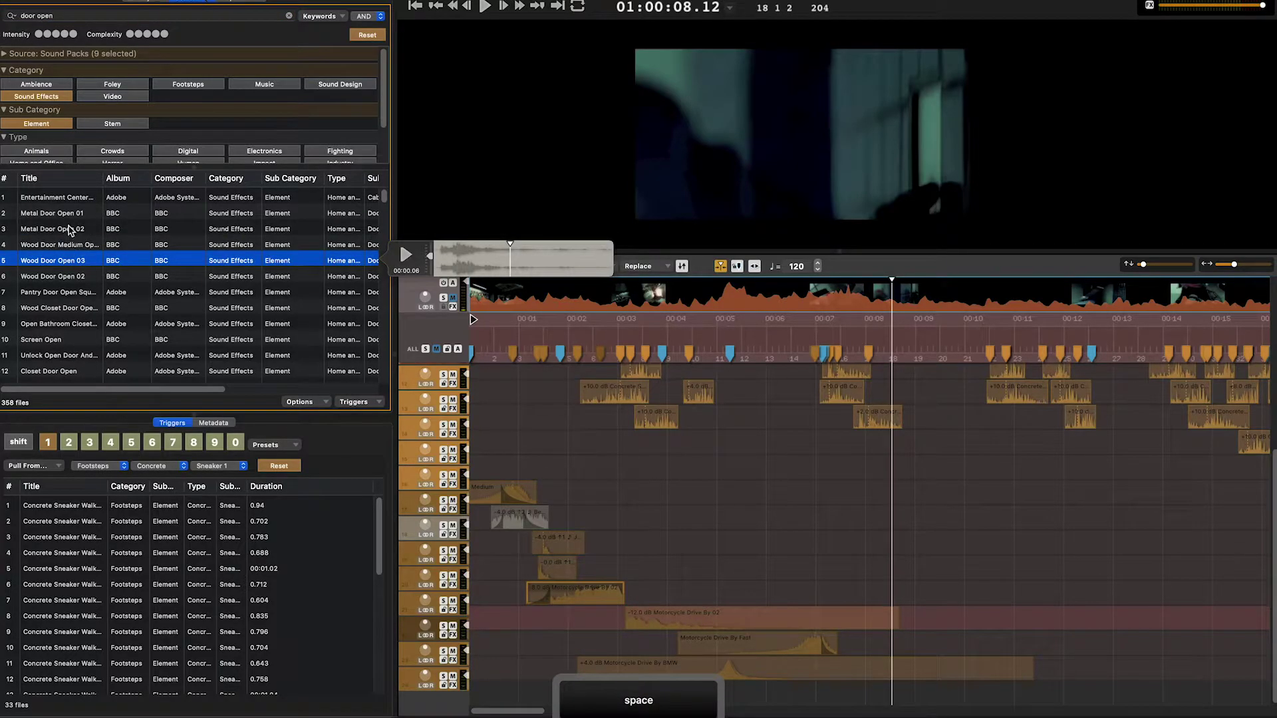
pyautogui.click(70, 230)
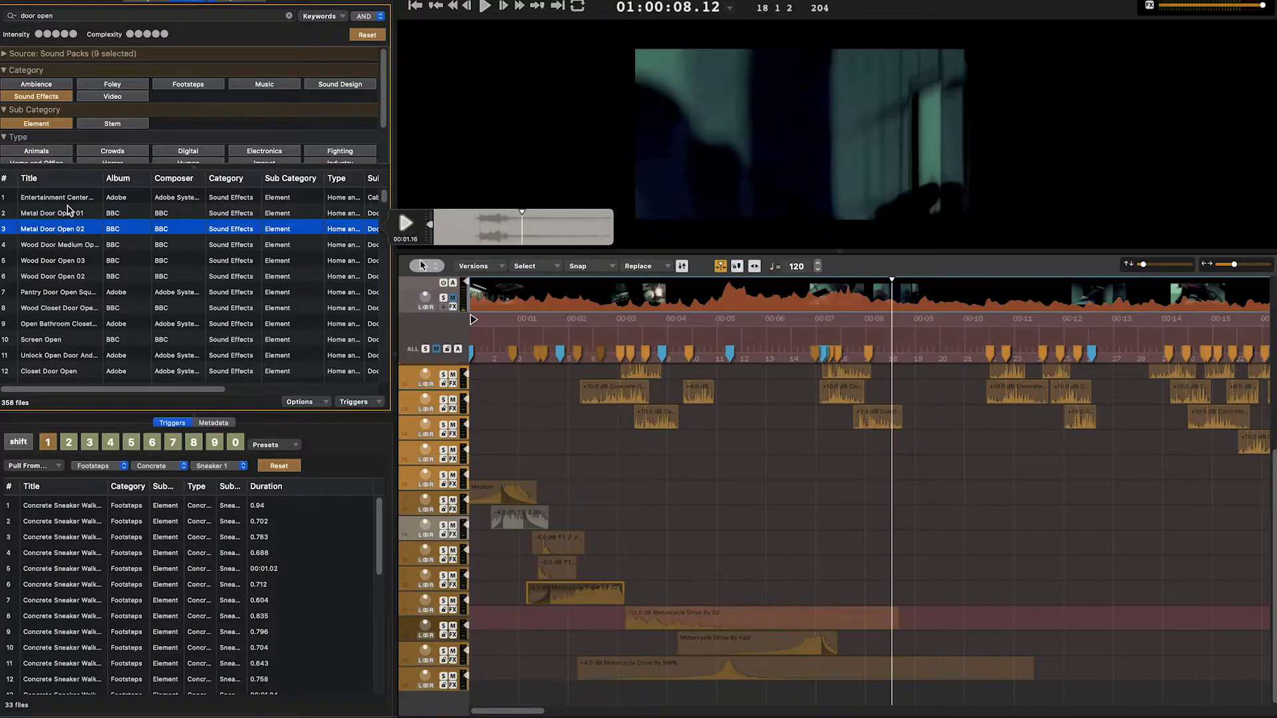
pyautogui.click(68, 212)
pyautogui.press('space')
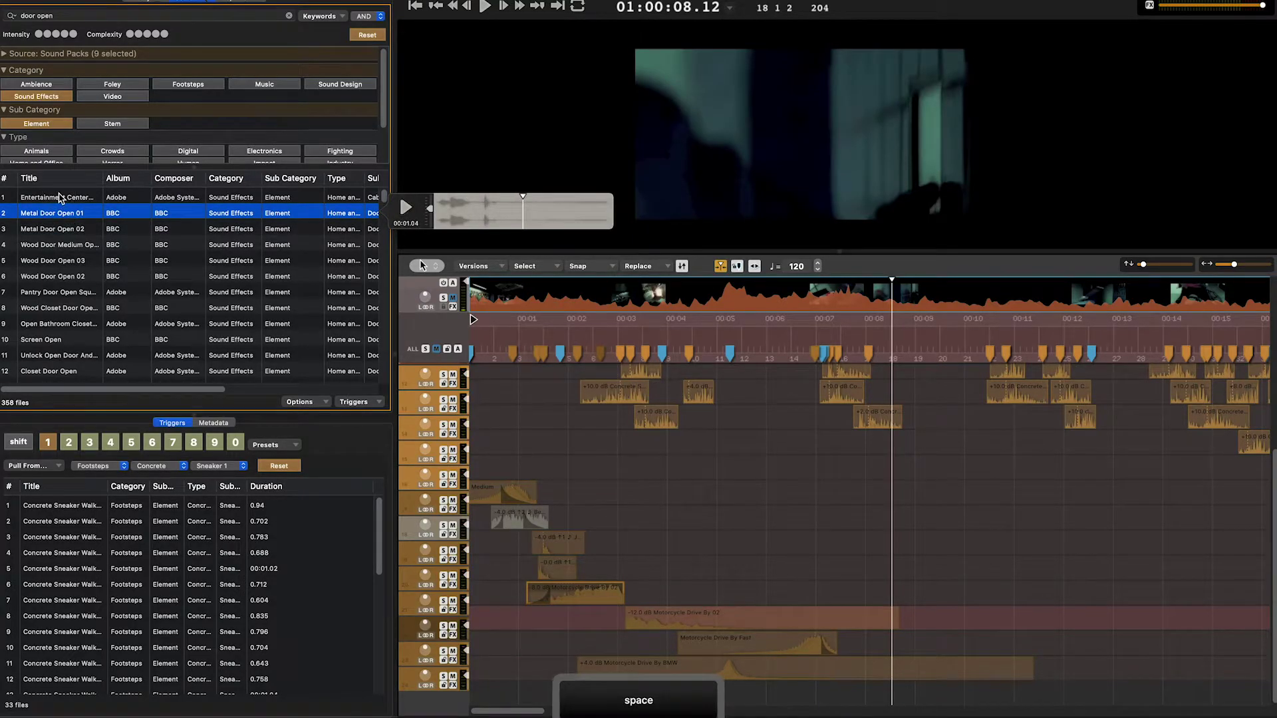
pyautogui.click(59, 197)
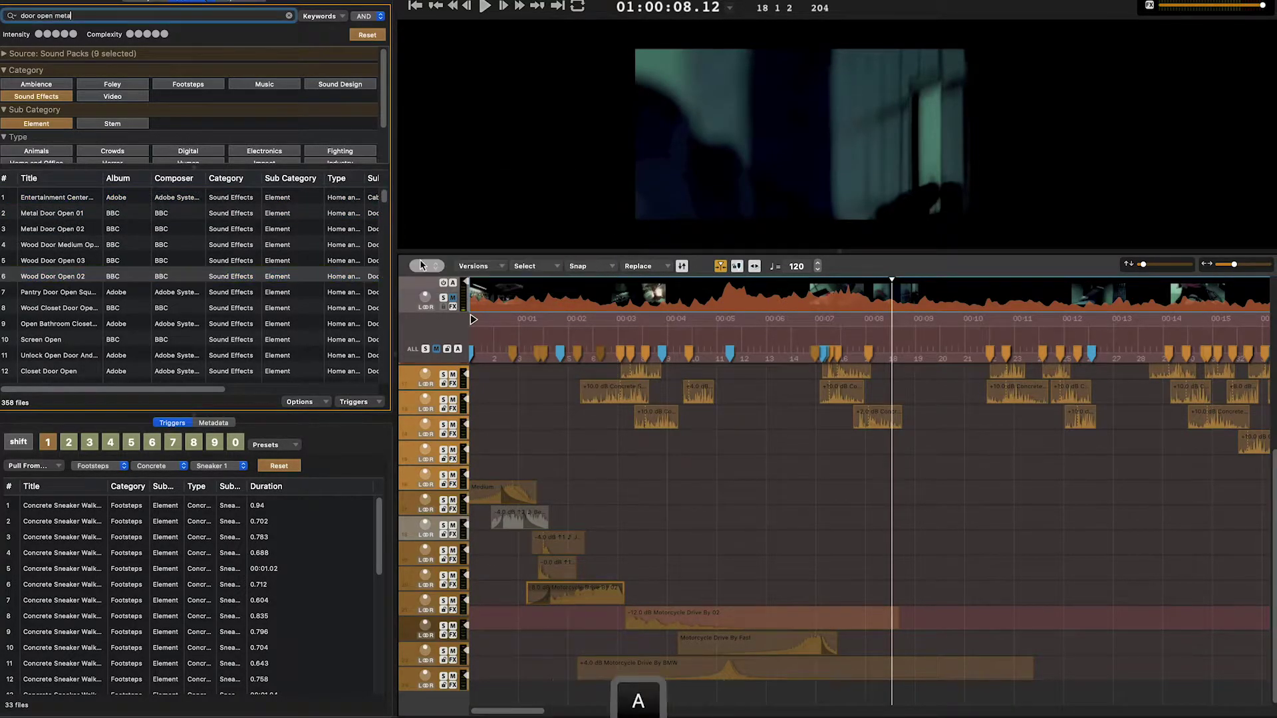
# Refine the sound search to "door open metal" and audition results such as Wood Door Close
pyautogui.write('metal')
pyautogui.scroll(-5, 64, 322)
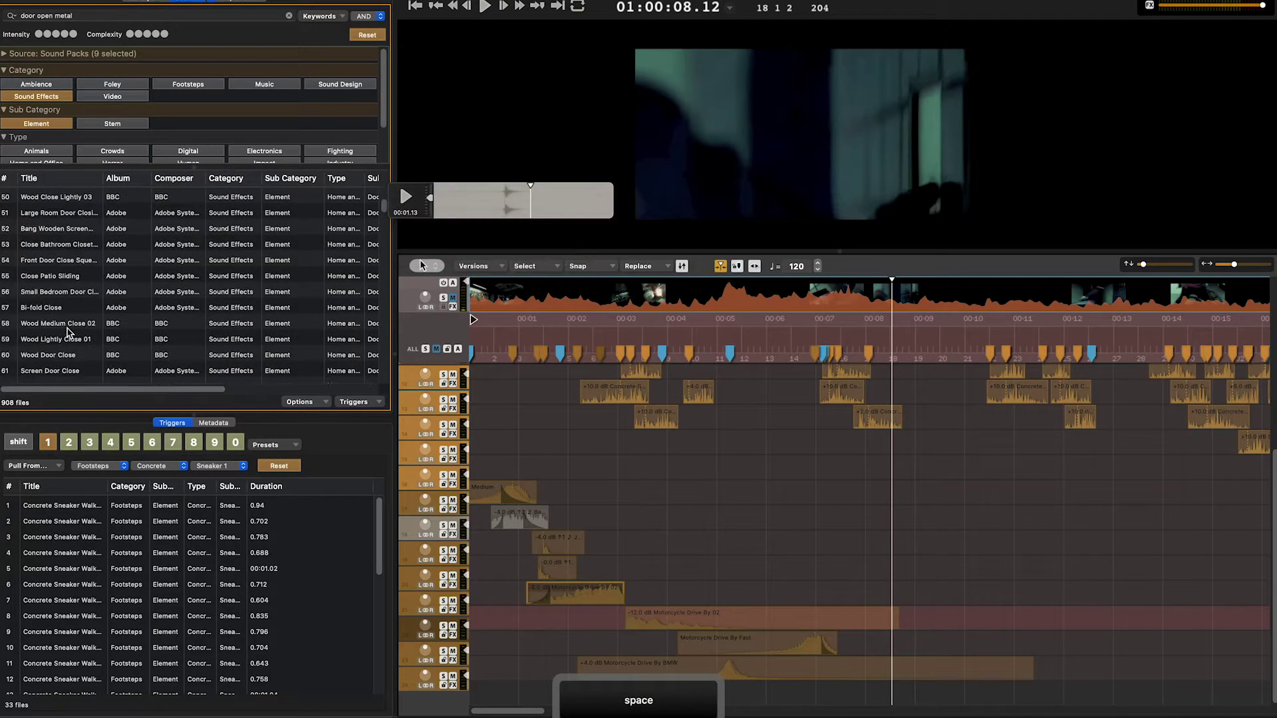
pyautogui.click(71, 358)
pyautogui.press('space')
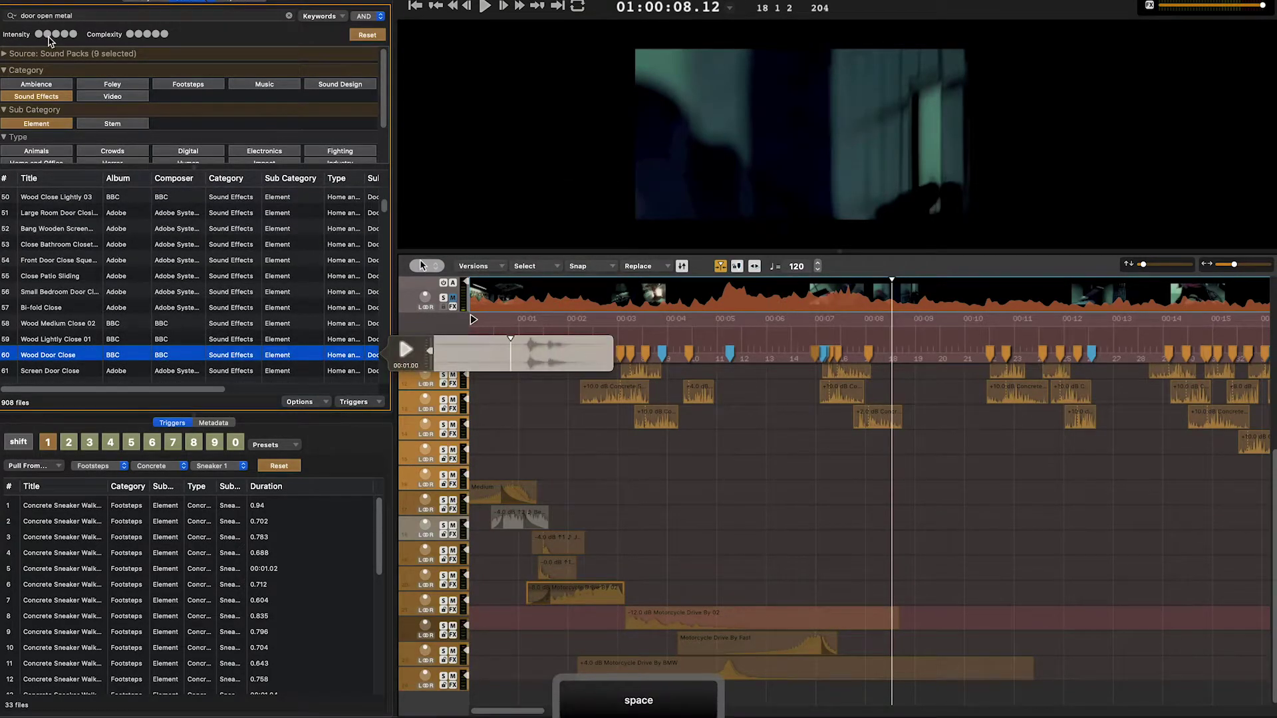
# Change the sound search to "door metal" and audition a door-closing sound further down the results
pyautogui.click(51, 14)
pyautogui.press('BackSpace')
pyautogui.press('BackSpace')
pyautogui.press('BackSpace')
pyautogui.press('BackSpace')
pyautogui.press('BackSpace')
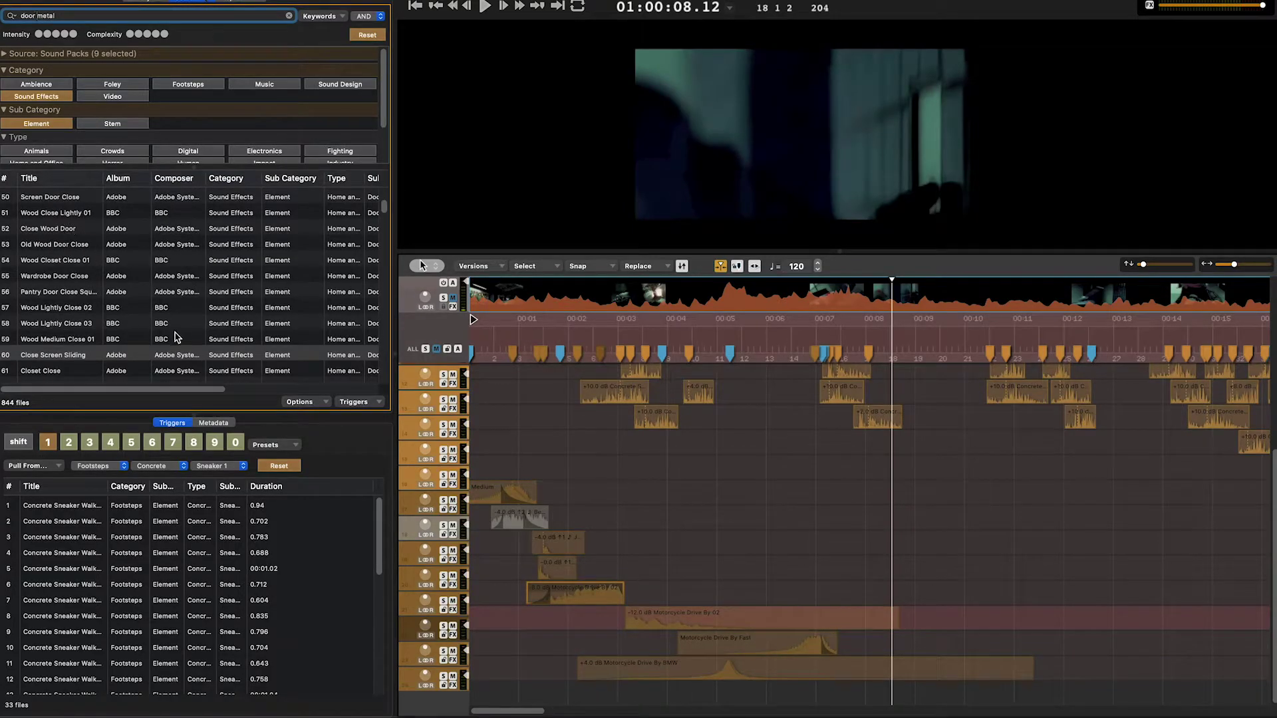
pyautogui.click(66, 293)
pyautogui.press('space')
pyautogui.scroll(4, 66, 299)
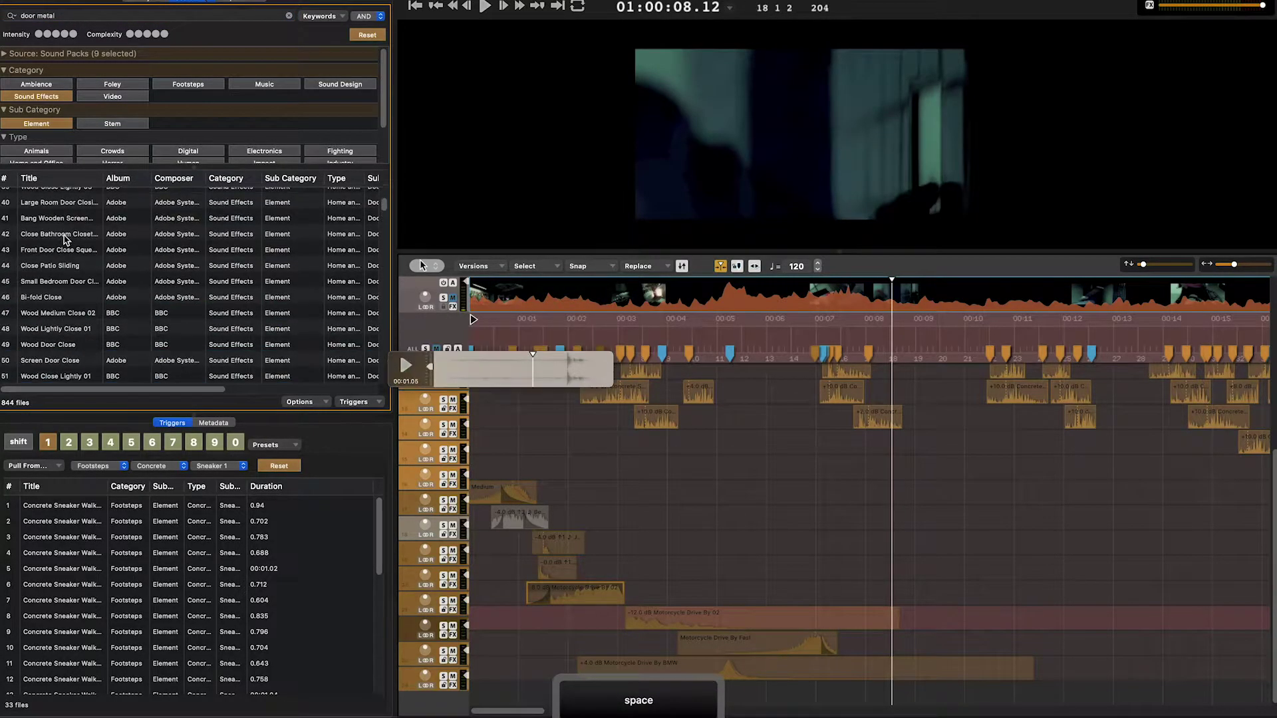
# Audition the metallic door and locker sounds at the start of the results, through Metallic Locker Open 01
pyautogui.scroll(10, 65, 240)
pyautogui.click(65, 240)
pyautogui.press('space')
pyautogui.click(60, 203)
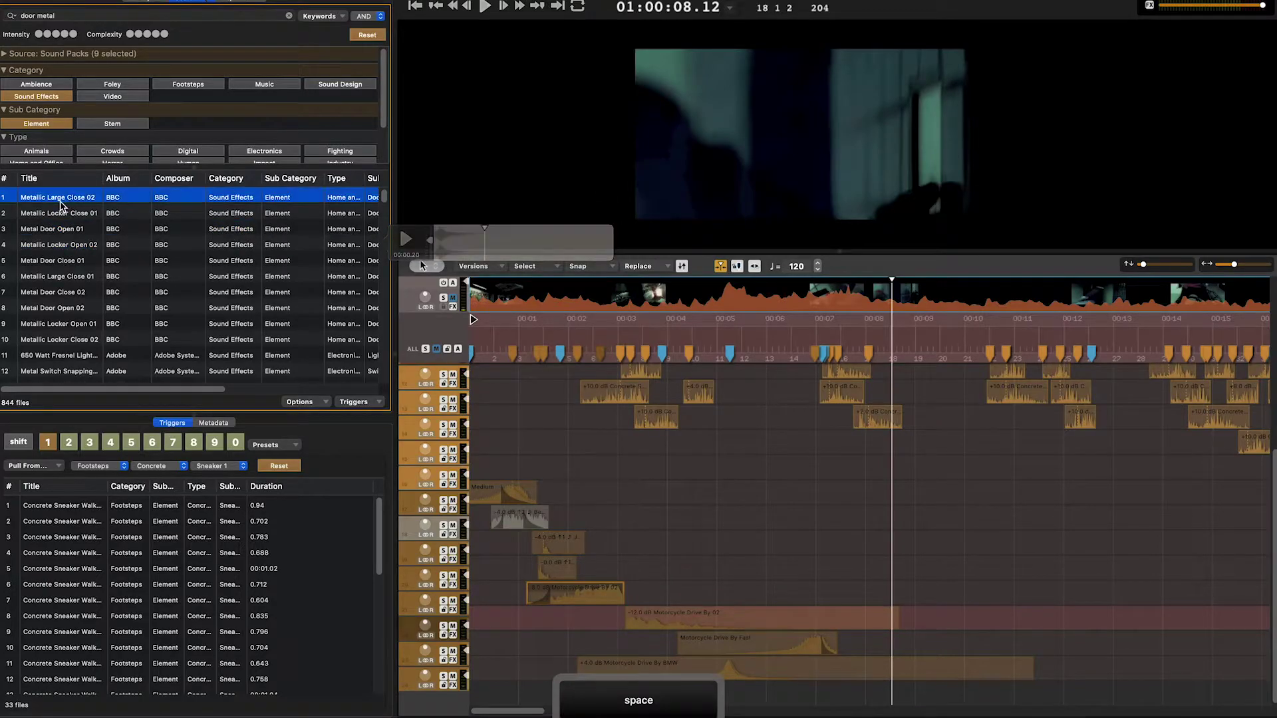
pyautogui.press('Down')
pyautogui.press('Down')
pyautogui.press('Down')
pyautogui.press('Down')
pyautogui.press('Down')
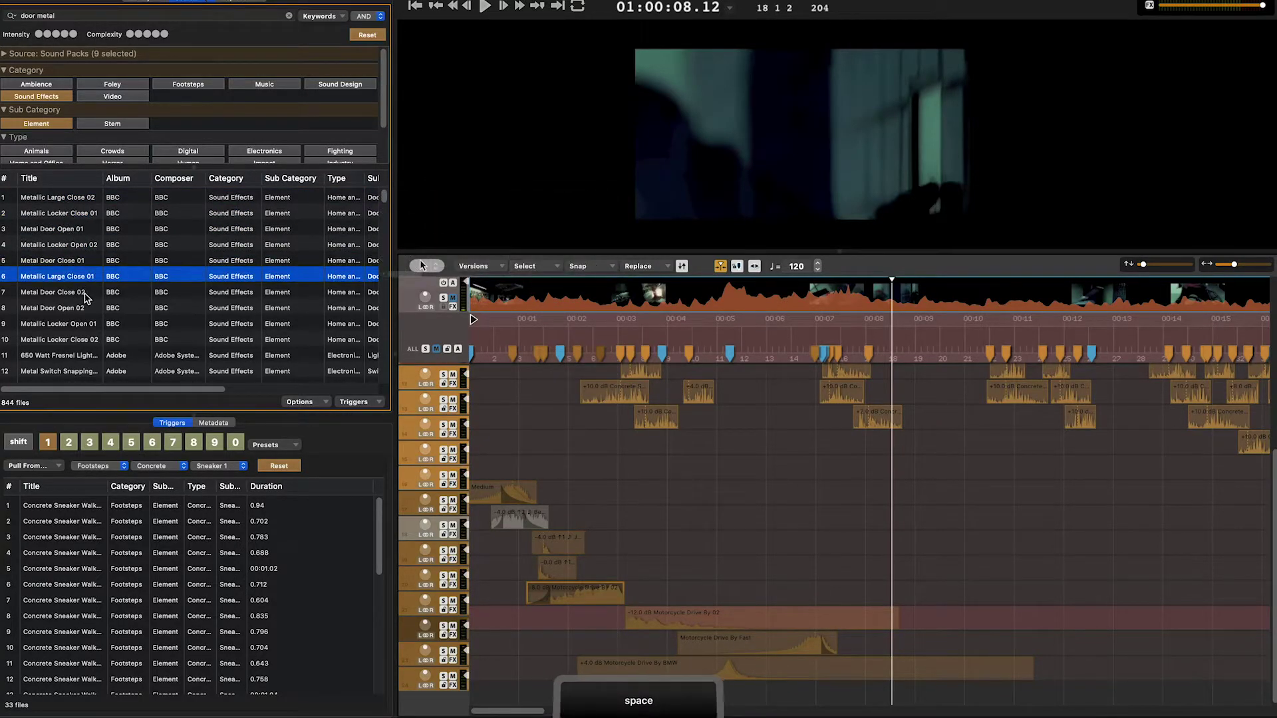
pyautogui.click(81, 311)
pyautogui.click(81, 325)
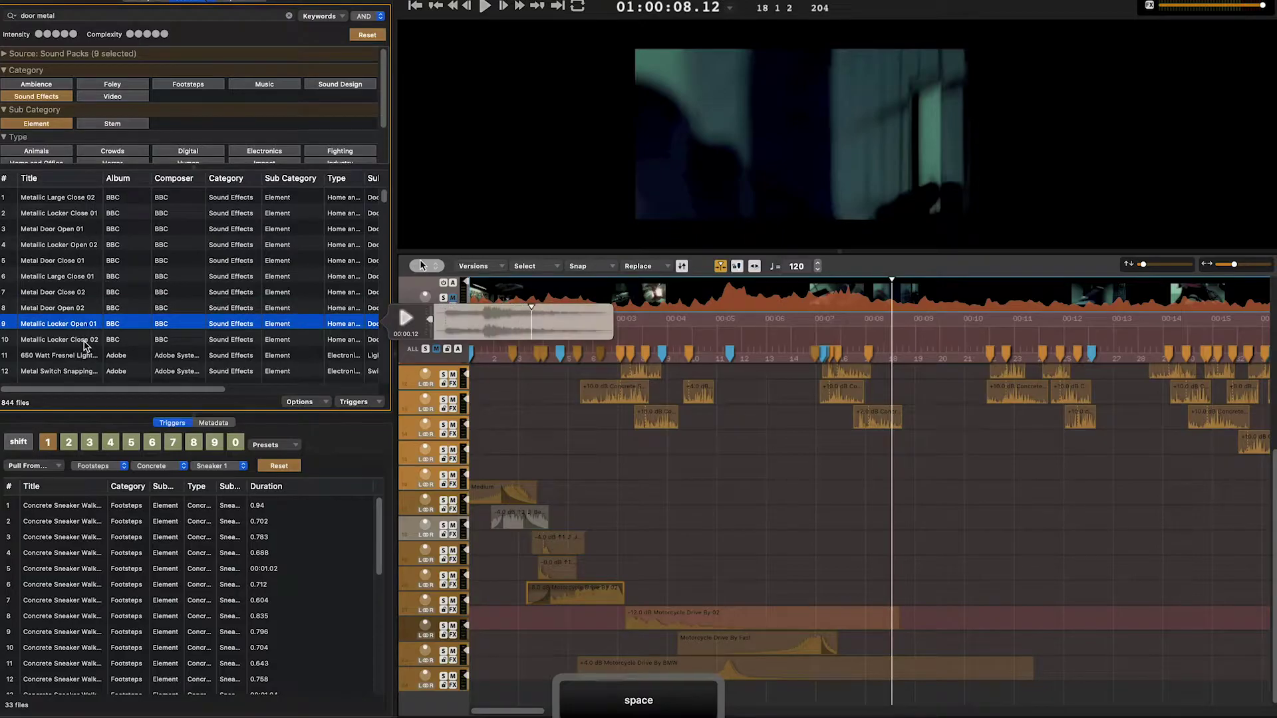
# Place Metallic Locker Open 01 on the timeline at about 3.8 seconds and play the scene back
pyautogui.moveTo(82, 339); pyautogui.dragTo(674, 570)
pyautogui.press('shift')
pyautogui.click(632, 332)
pyautogui.press('space')
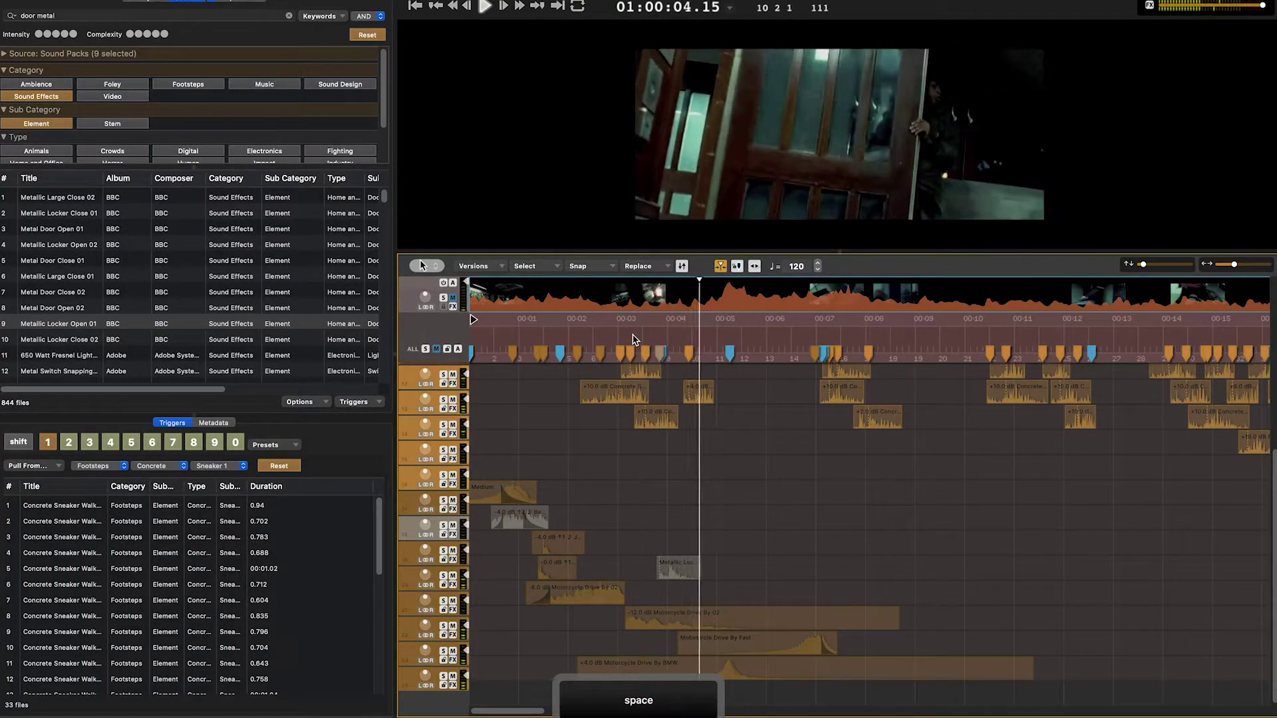
pyautogui.press('space')
# Audition more sounds further down the "door metal" results
pyautogui.moveTo(60, 327)
pyautogui.mouseDown()
pyautogui.moveTo(72, 266)
pyautogui.moveTo(71, 338)
pyautogui.mouseUp()
pyautogui.scroll(-5, 71, 343)
pyautogui.click(72, 359)
pyautogui.scroll(-4, 72, 359)
pyautogui.click(72, 278)
pyautogui.scroll(-2, 68, 282)
# Search the sound library for "open door" and audition several of the first results
pyautogui.tripleClick(60, 16)
pyautogui.press('BackSpace')
pyautogui.write('open door')
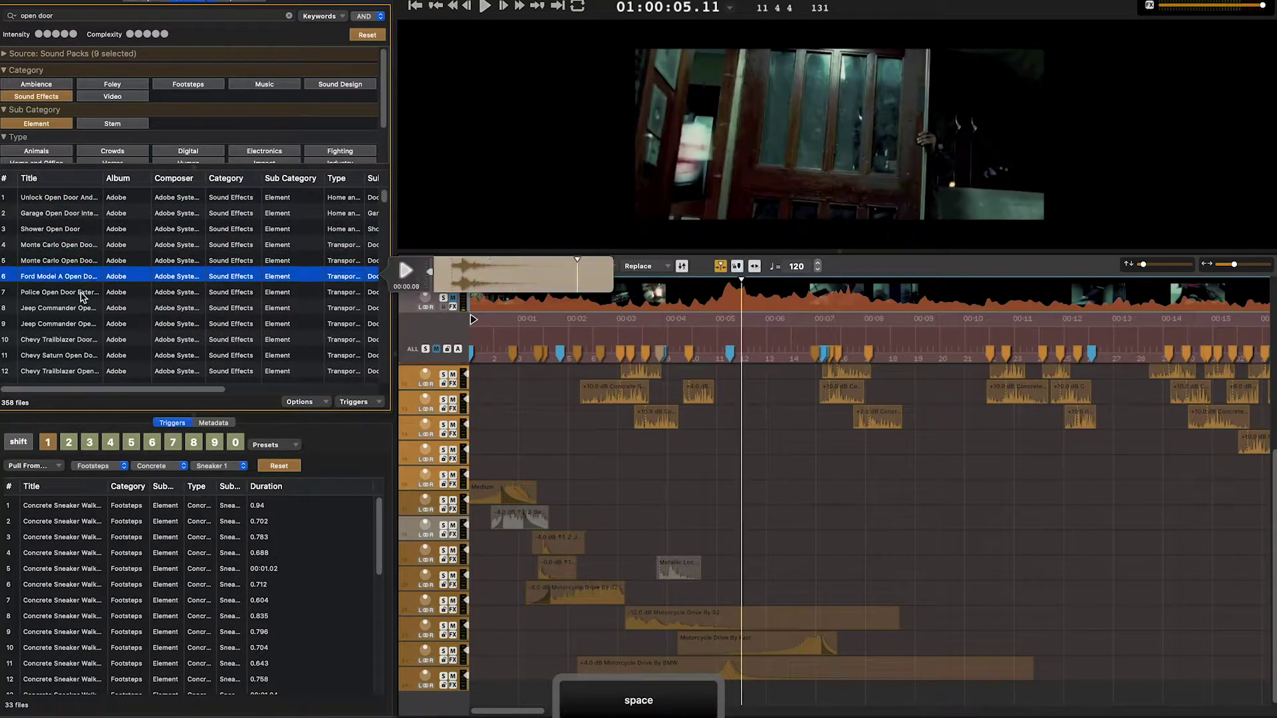
pyautogui.scroll(-5, 78, 310)
pyautogui.click(78, 286)
pyautogui.scroll(-3, 78, 286)
pyautogui.click(78, 339)
pyautogui.press('space')
# Audition "open door" results much further down the list, as far as Knocking 07
pyautogui.scroll(-8, 77, 340)
pyautogui.click(78, 331)
pyautogui.scroll(-8, 78, 342)
pyautogui.click(76, 323)
pyautogui.scroll(-4, 75, 335)
pyautogui.click(70, 346)
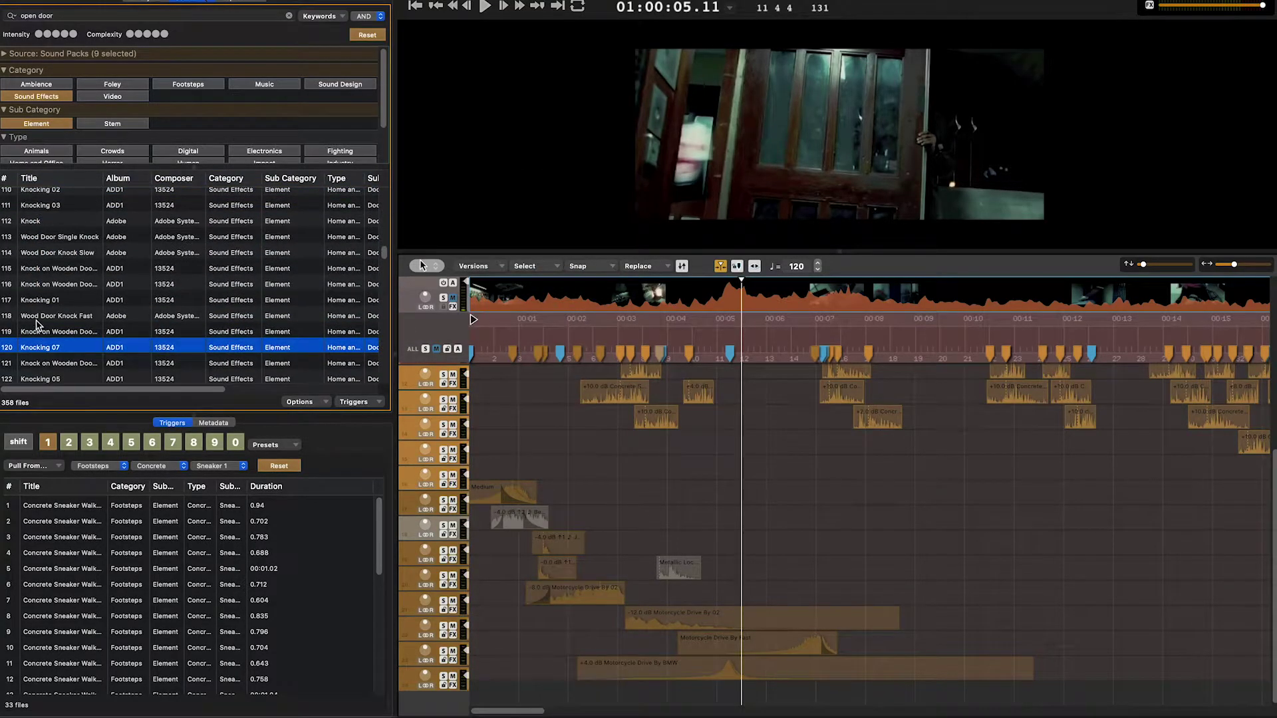
# Audition another "open door" result and adjust the Metallic Locker clip near the 4-second mark
pyautogui.scroll(-4, 92, 318)
pyautogui.click(91, 298)
pyautogui.press('space')
pyautogui.moveTo(673, 577); pyautogui.dragTo(673, 572)
# Audition further door-opening sounds, comparing Closet Door Open with the wood door sound listed after it
pyautogui.scroll(-5, 78, 332)
pyautogui.click(63, 302)
pyautogui.press('space')
pyautogui.scroll(-3, 63, 274)
pyautogui.click(66, 247)
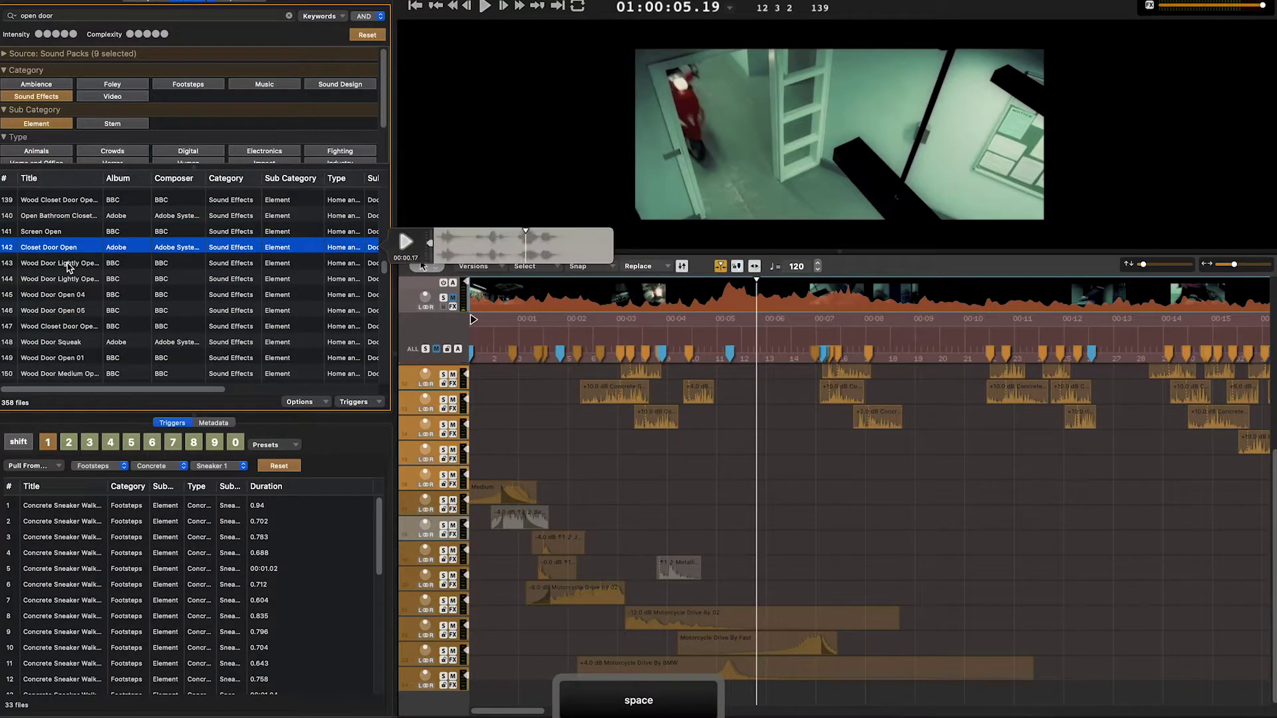
pyautogui.click(69, 263)
pyautogui.press('space')
pyautogui.click(59, 248)
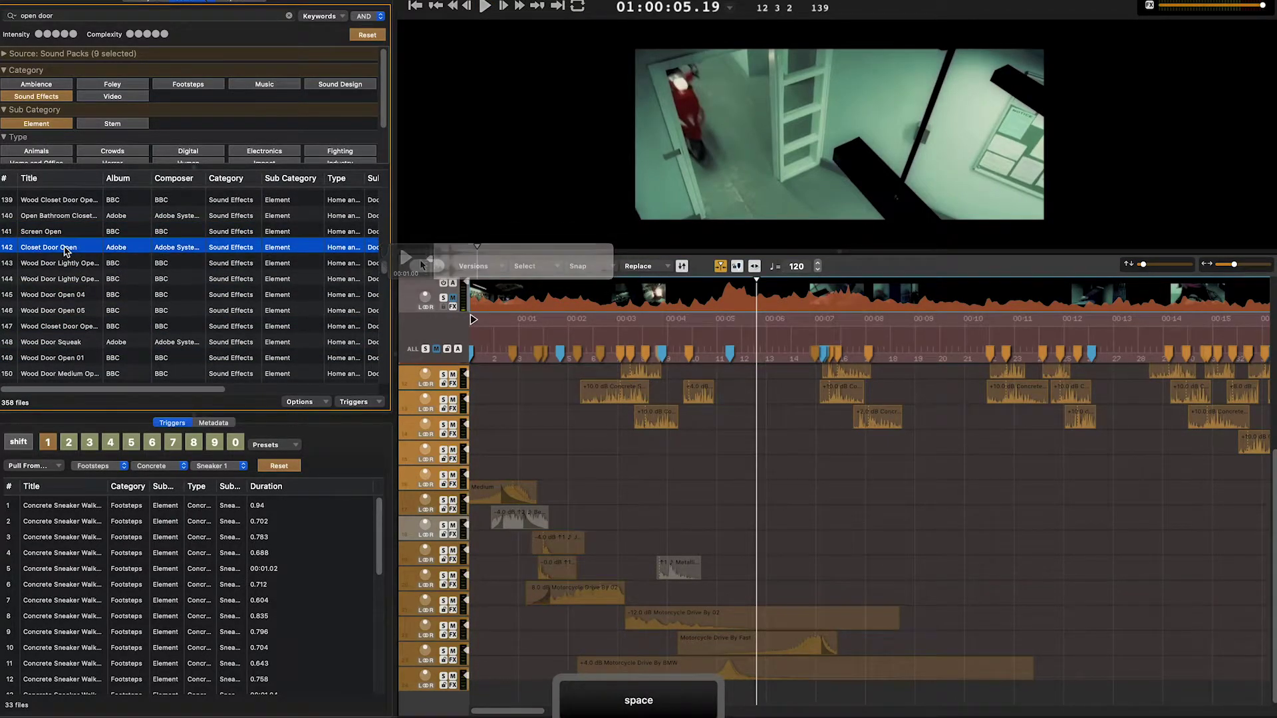
# Place Closet Door Open beneath the Metallic Locker clip at about 3.8 seconds and play the scene back
pyautogui.moveTo(59, 248); pyautogui.dragTo(702, 596)
pyautogui.click(637, 348)
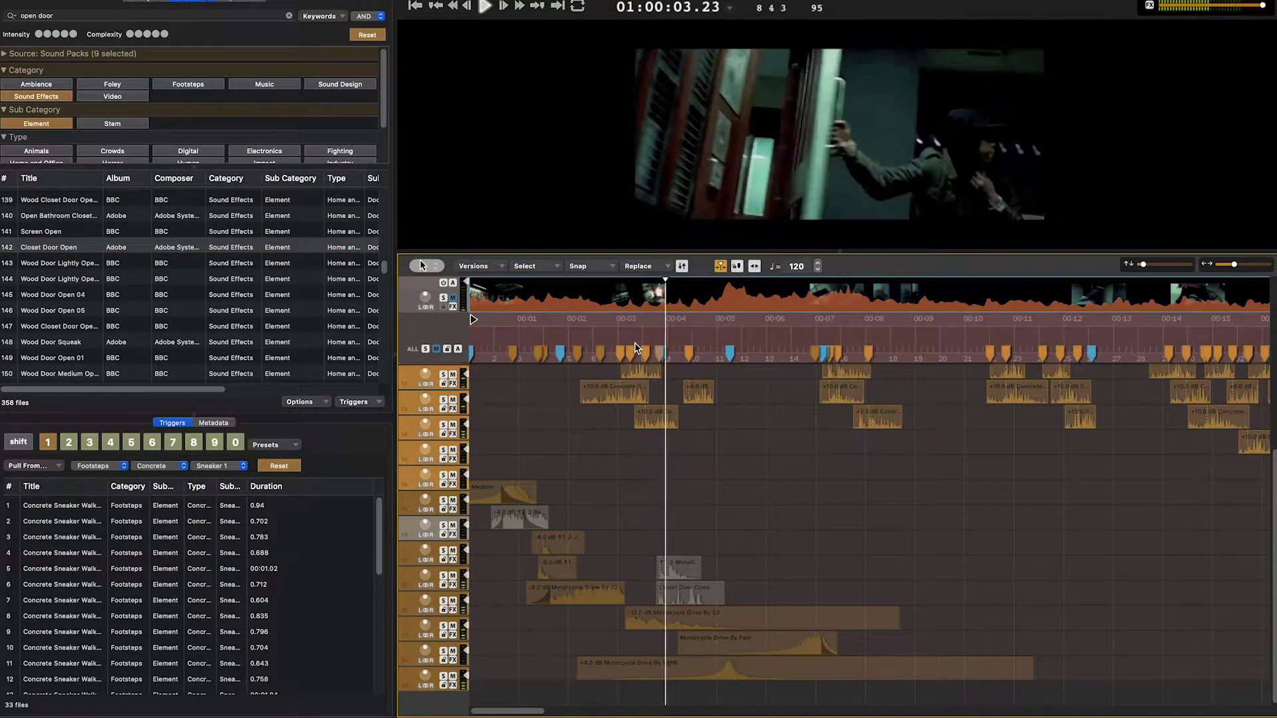
pyautogui.press('space')
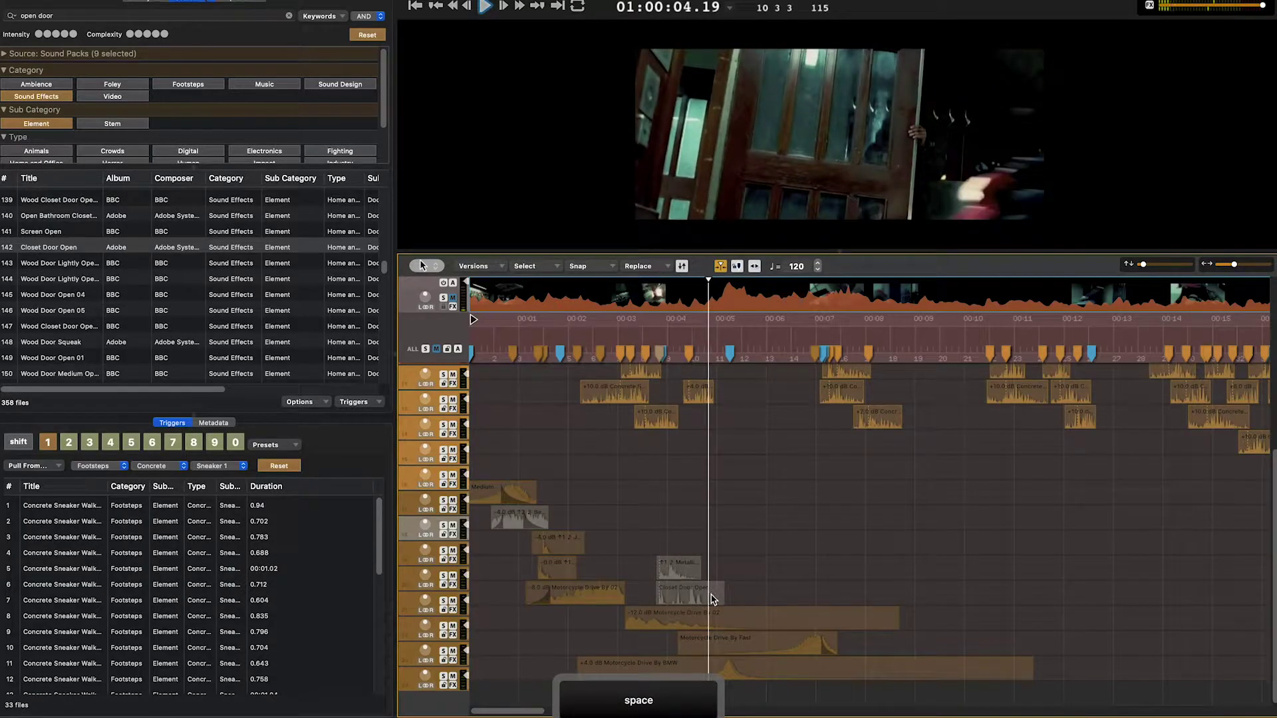
# Lower the Closet Door Open clip to -14 dB and trim its end to about 4.8 seconds, checking by playback
pyautogui.press('space')
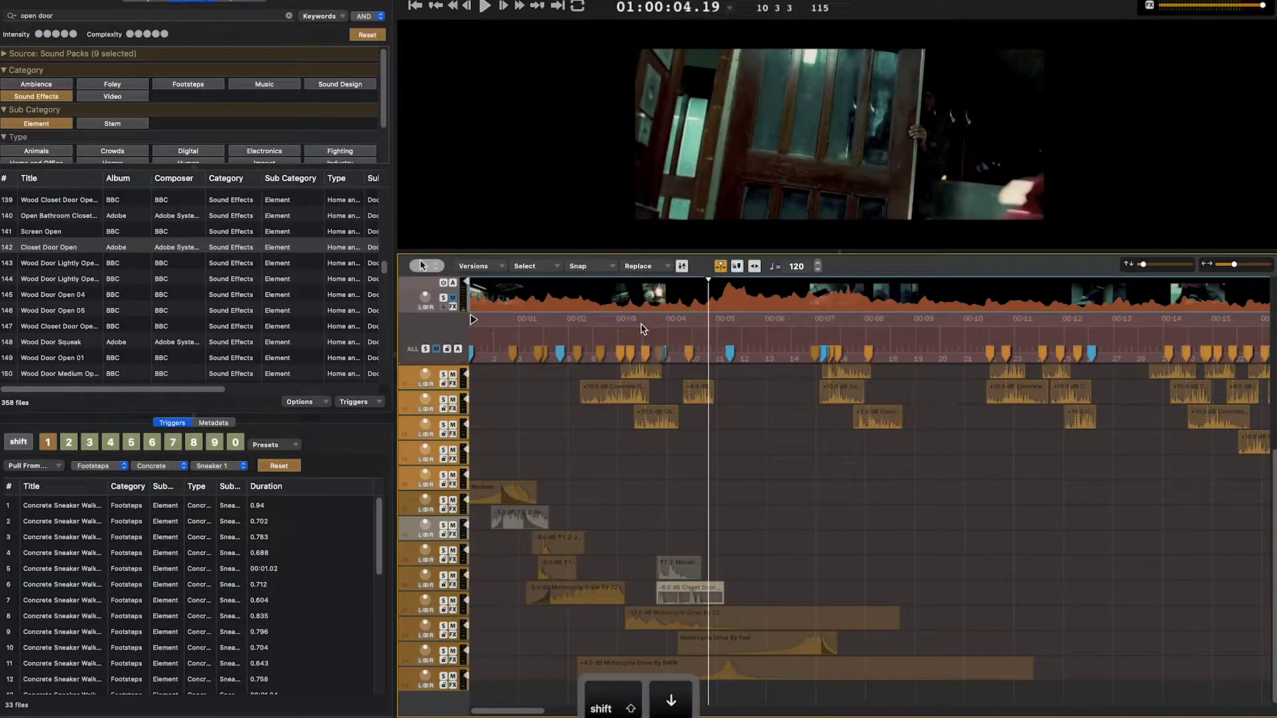
pyautogui.press('space')
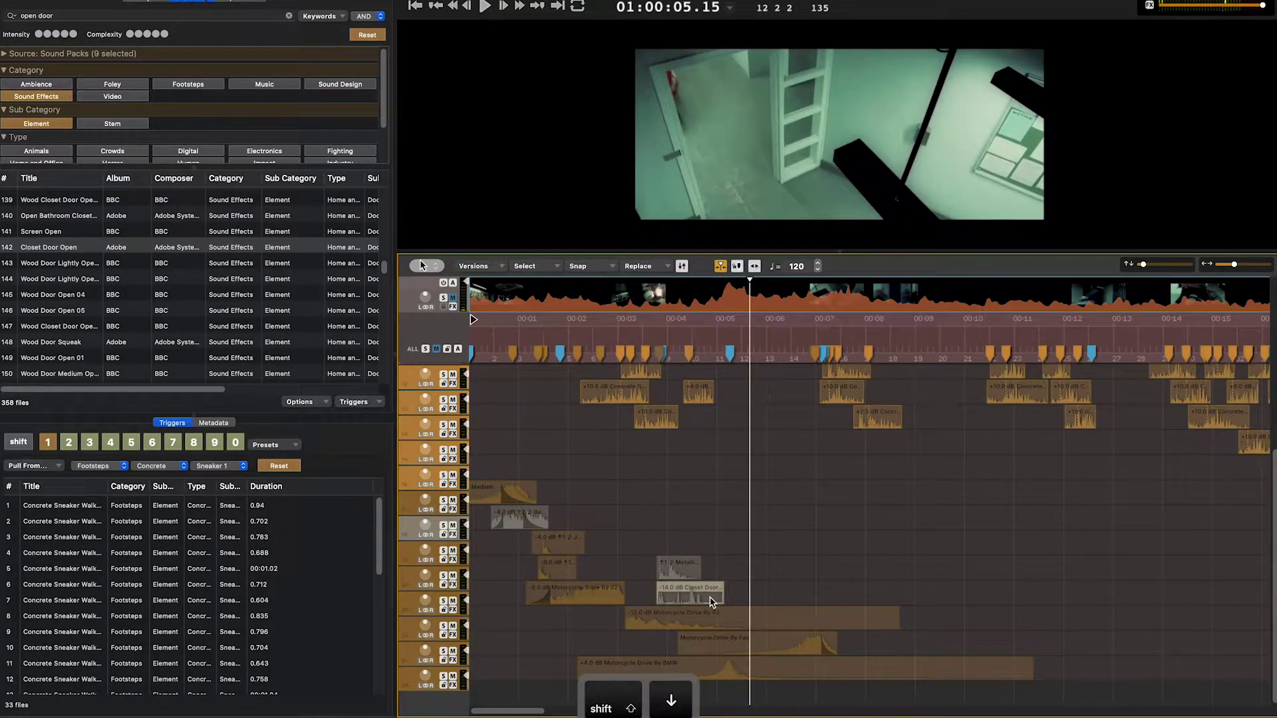
pyautogui.press('space')
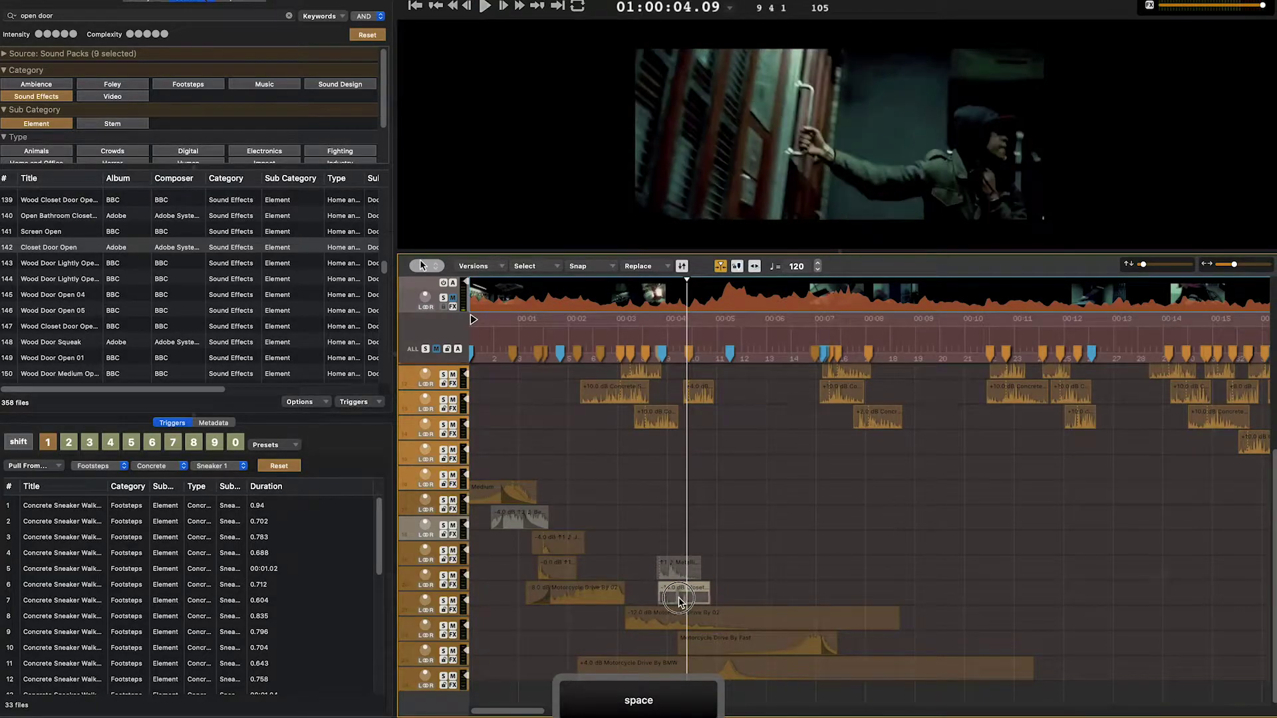
pyautogui.press('space')
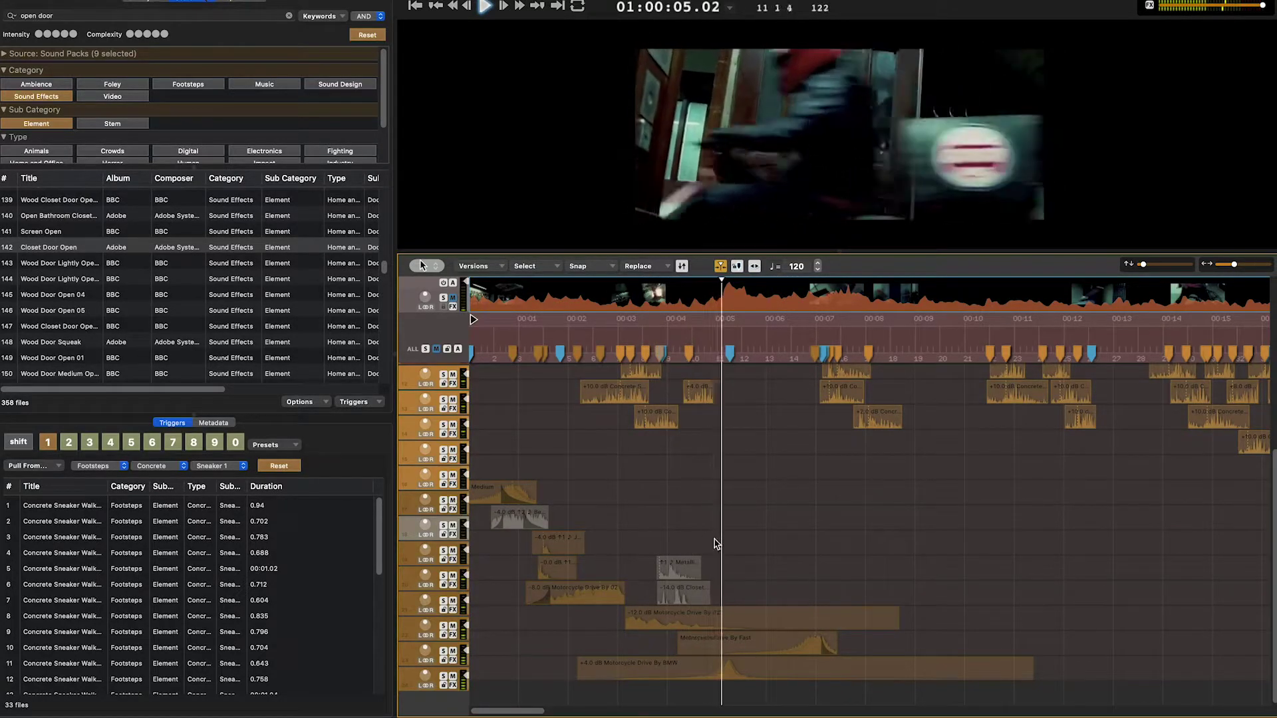
# Raise the volume of both door clips, bringing Closet Door Open to -10 dB, and play them back
pyautogui.click(679, 568)
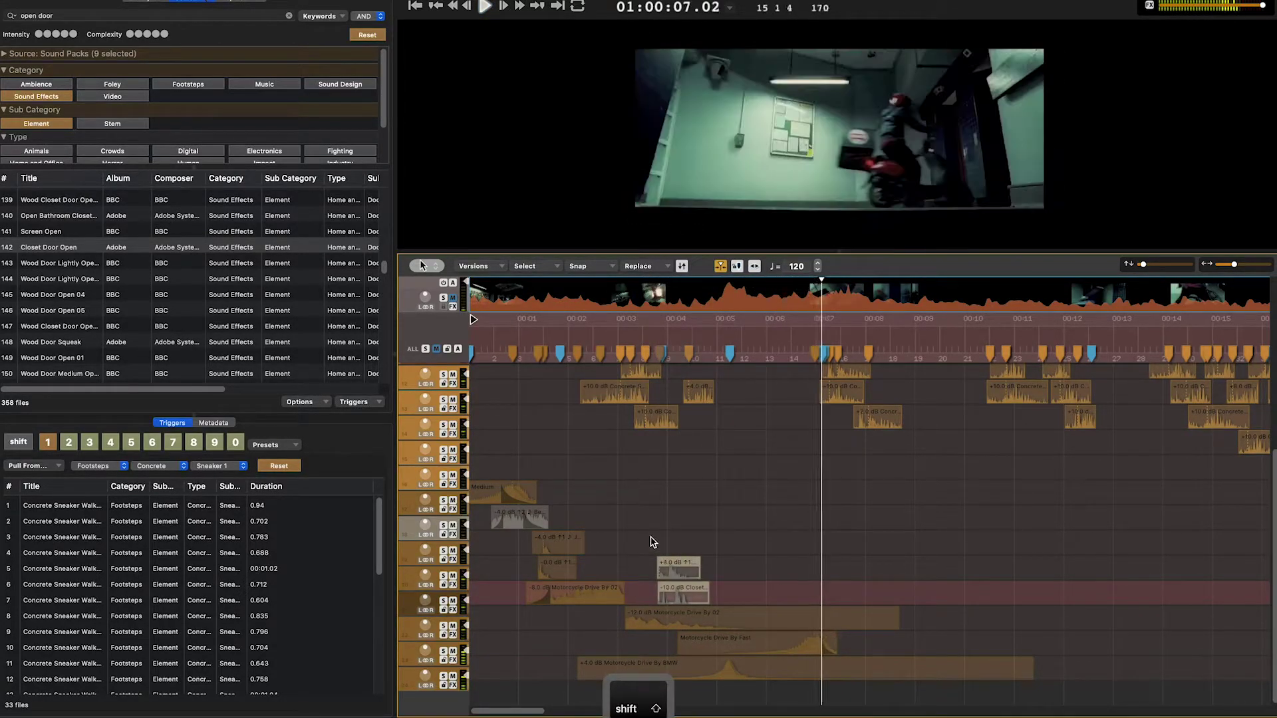
pyautogui.hotkey('shift', 'Up')
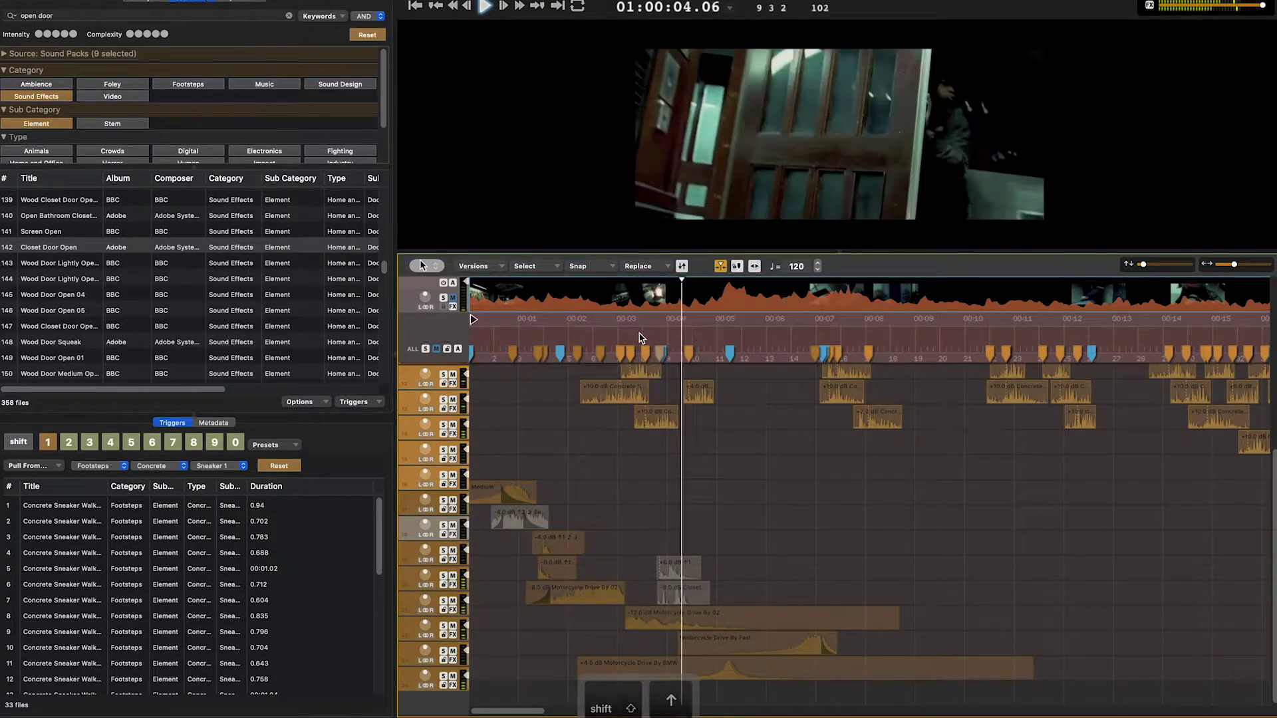
pyautogui.click(693, 601)
pyautogui.press('space')
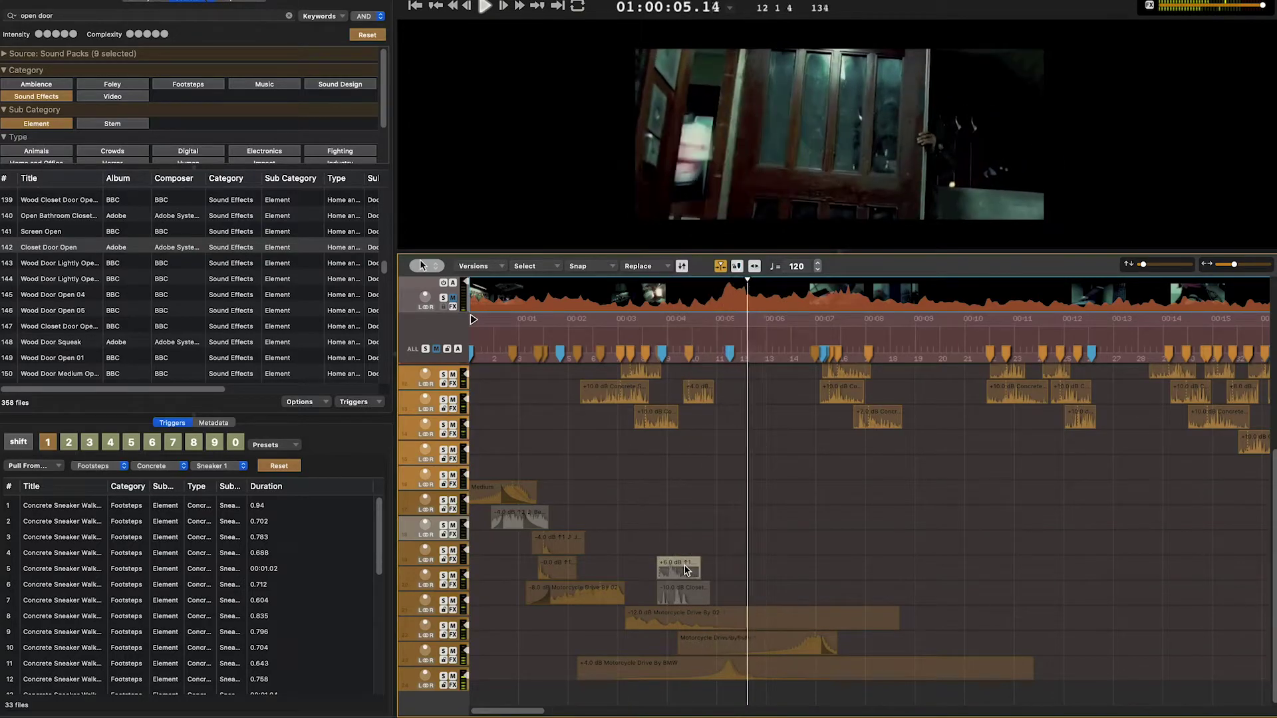
# Raise the Metallic Locker clip to +10 dB and play the door section back
pyautogui.hotkey('shift', 'Up')
pyautogui.click(642, 350)
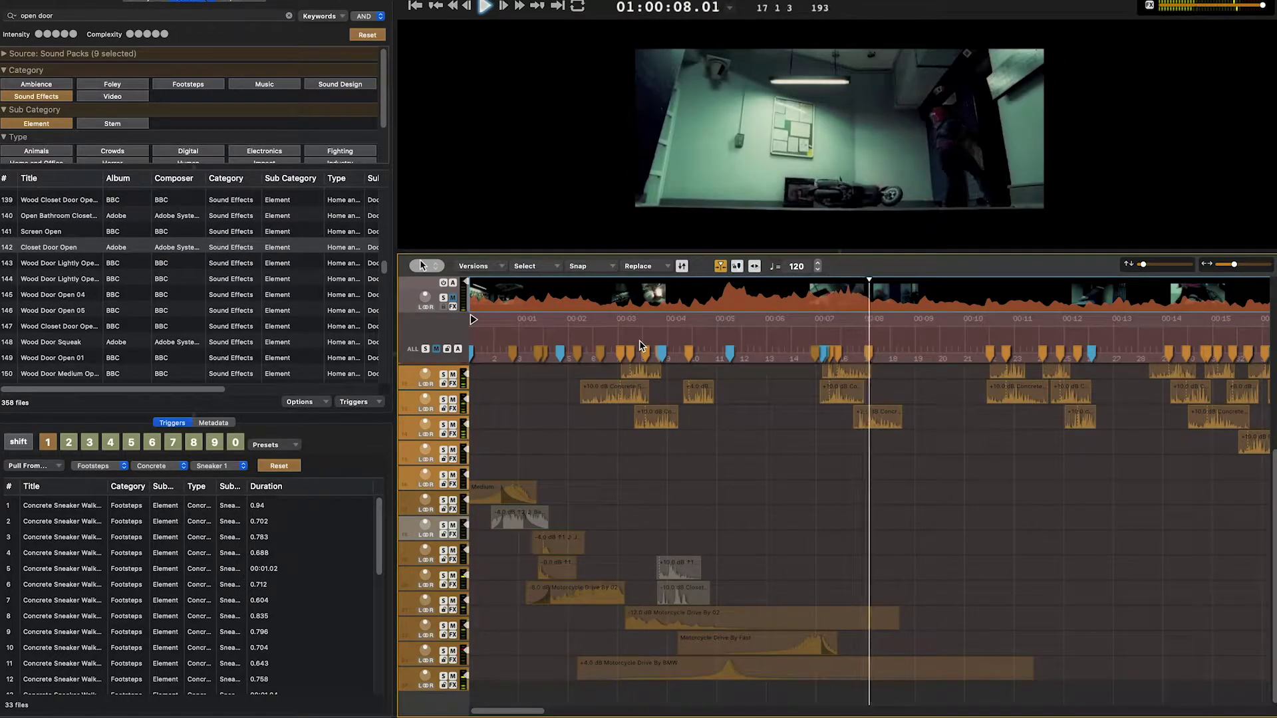
pyautogui.press('space')
# Search the sound library for "metal crash" and preview Wood Crash 07
pyautogui.tripleClick(97, 18)
pyautogui.write('metal crash')
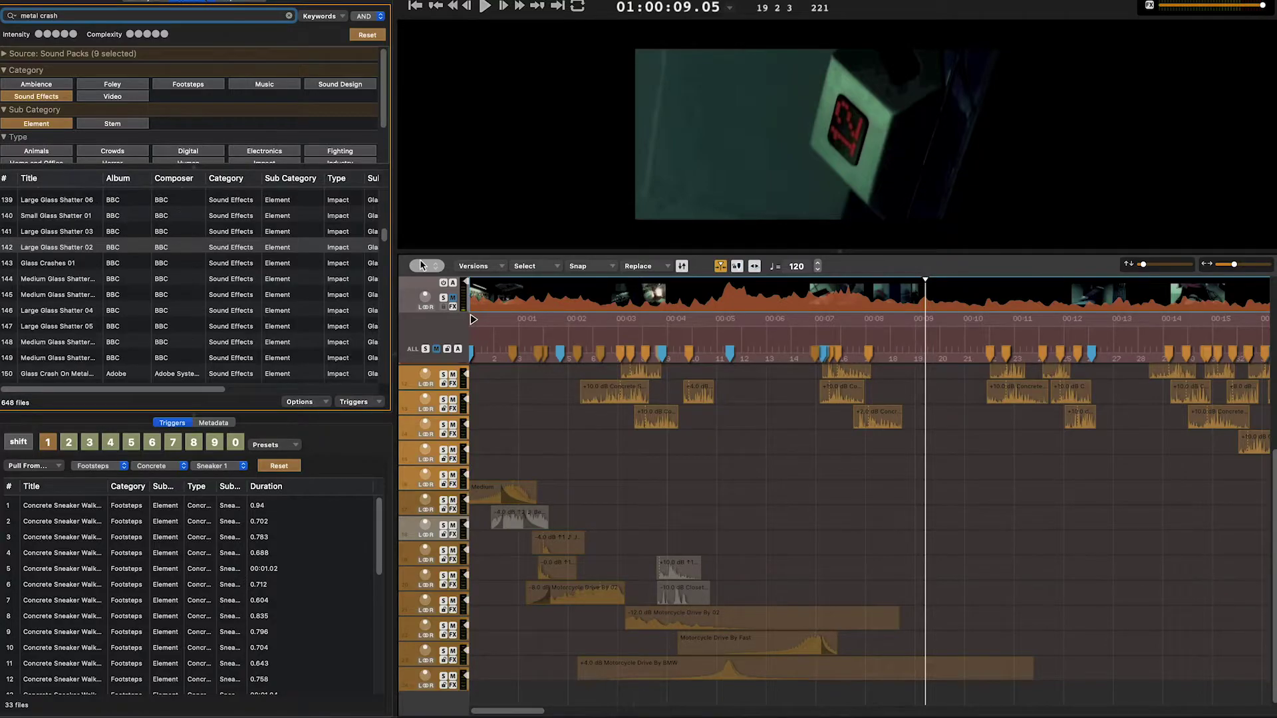
pyautogui.click(62, 233)
pyautogui.scroll(10, 55, 249)
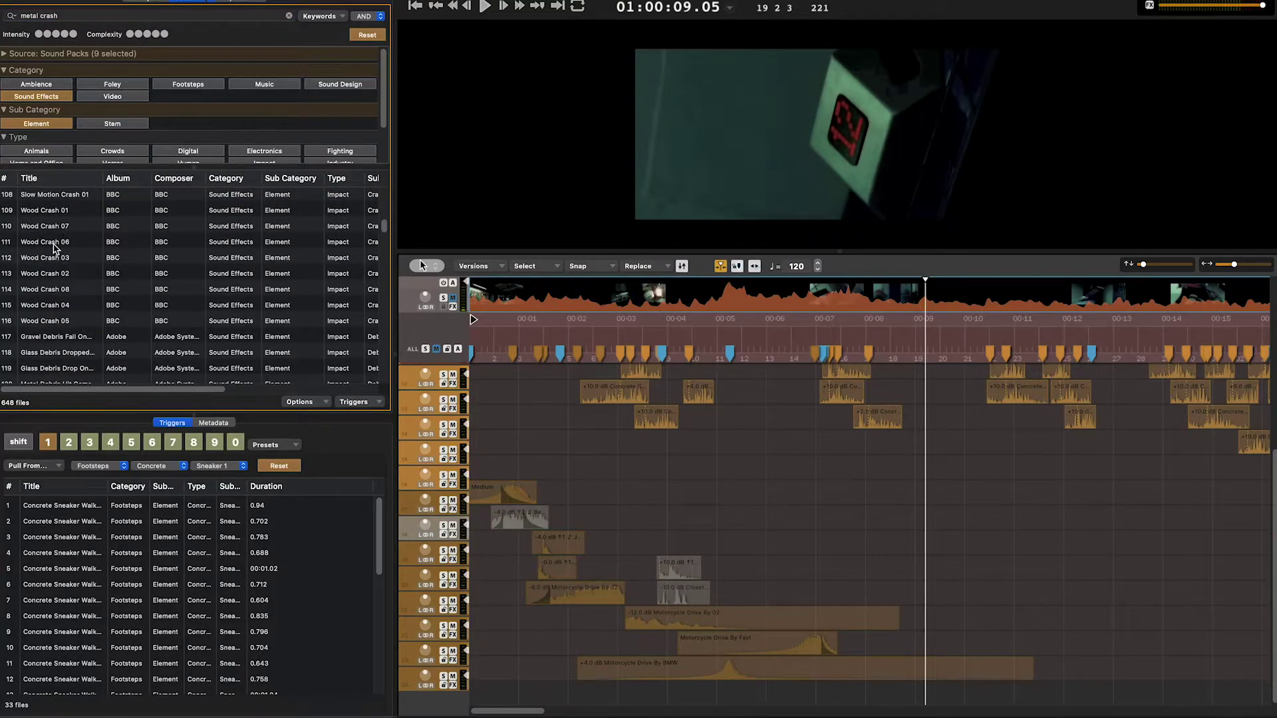
pyautogui.press('Up')
pyautogui.press('space')
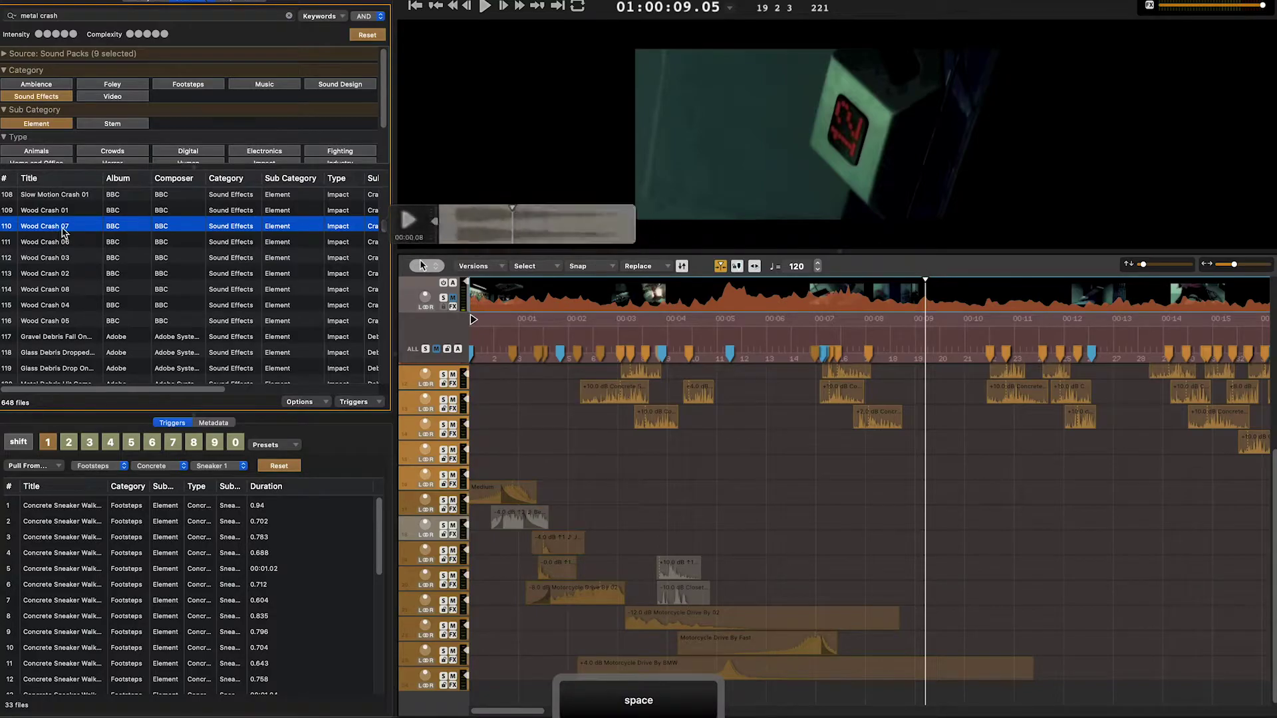
# Preview the Metal Debris Hit Cement sounds numbered 120 and 121 in the library list
pyautogui.scroll(-2, 73, 293)
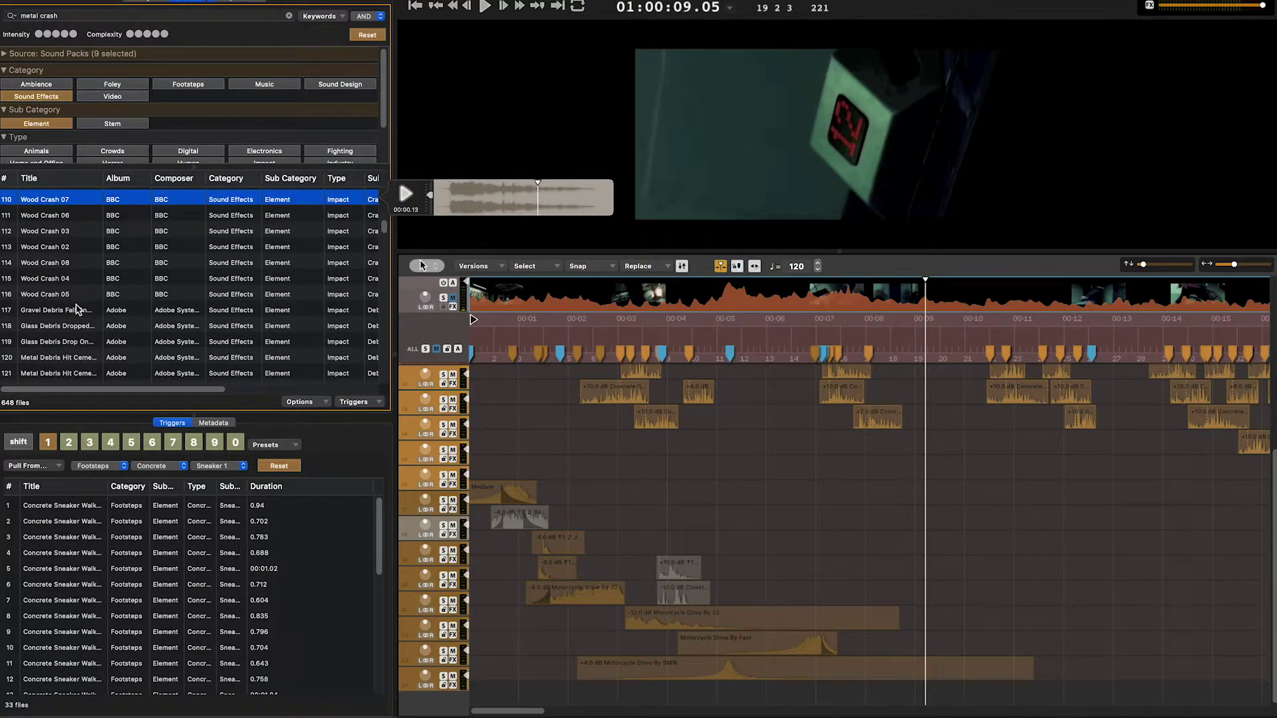
pyautogui.scroll(-2, 76, 310)
pyautogui.press('space')
pyautogui.click(76, 310)
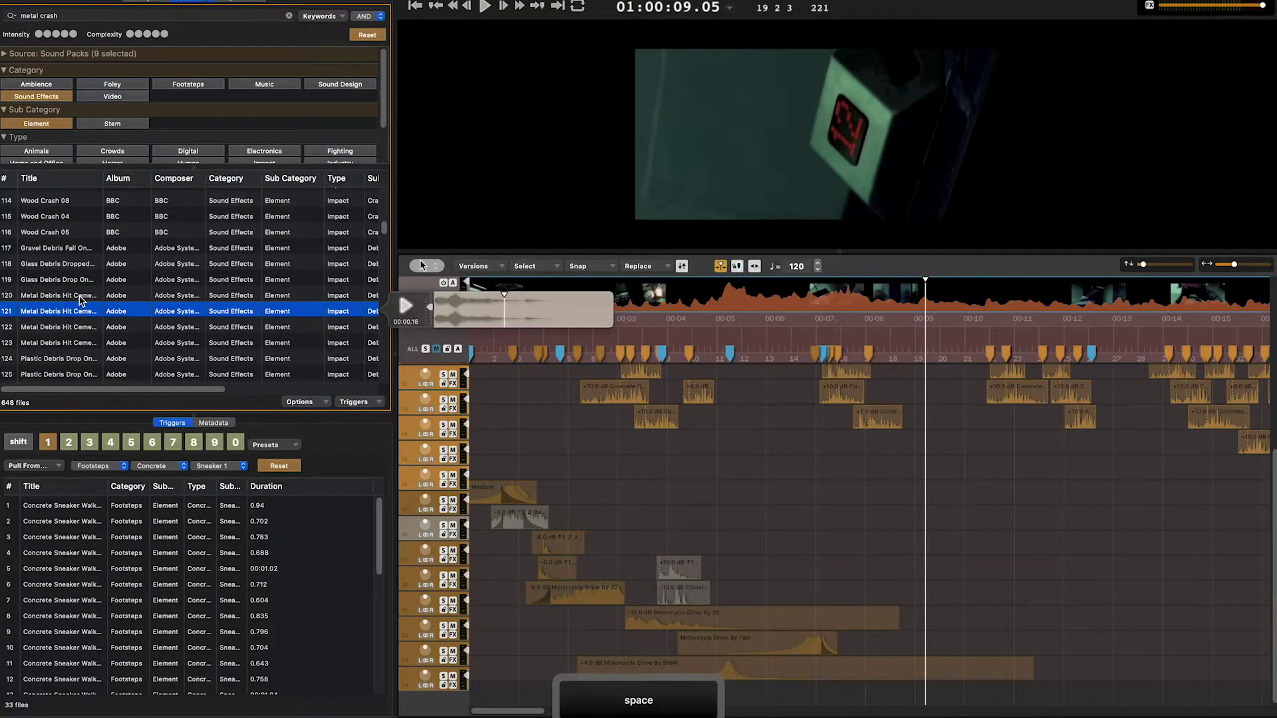
pyautogui.click(76, 295)
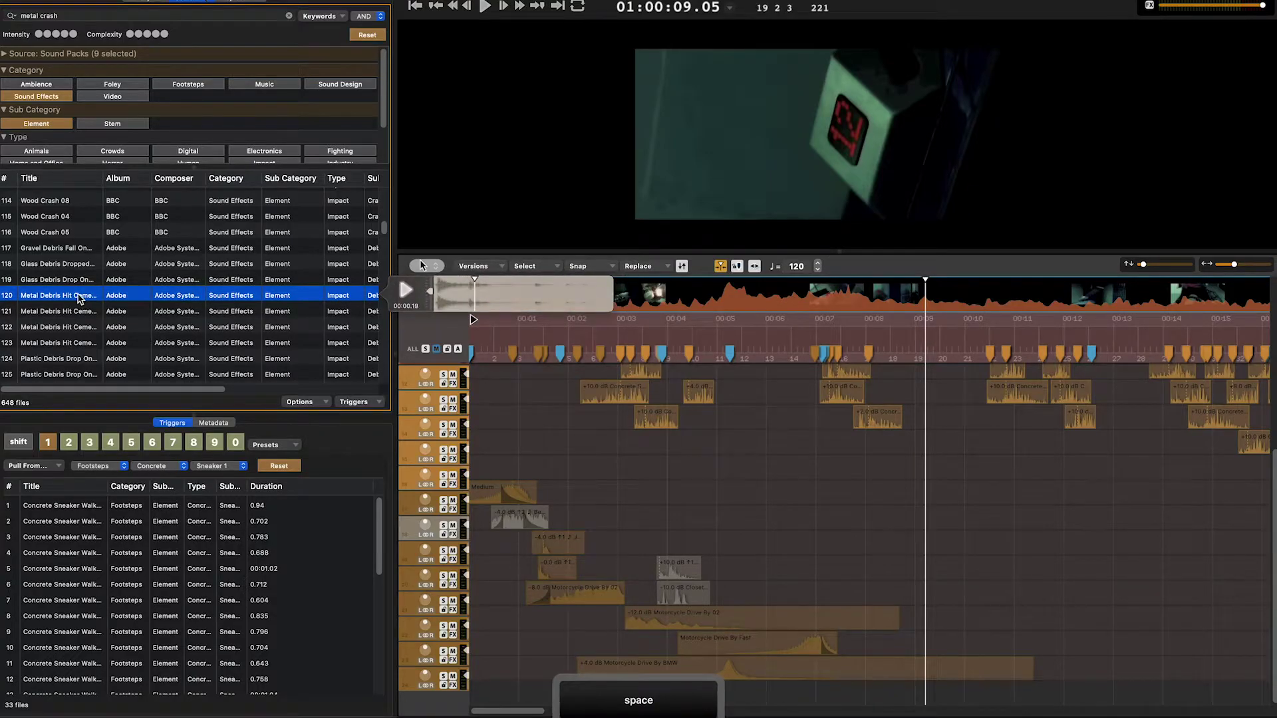
pyautogui.click(78, 311)
pyautogui.press('space')
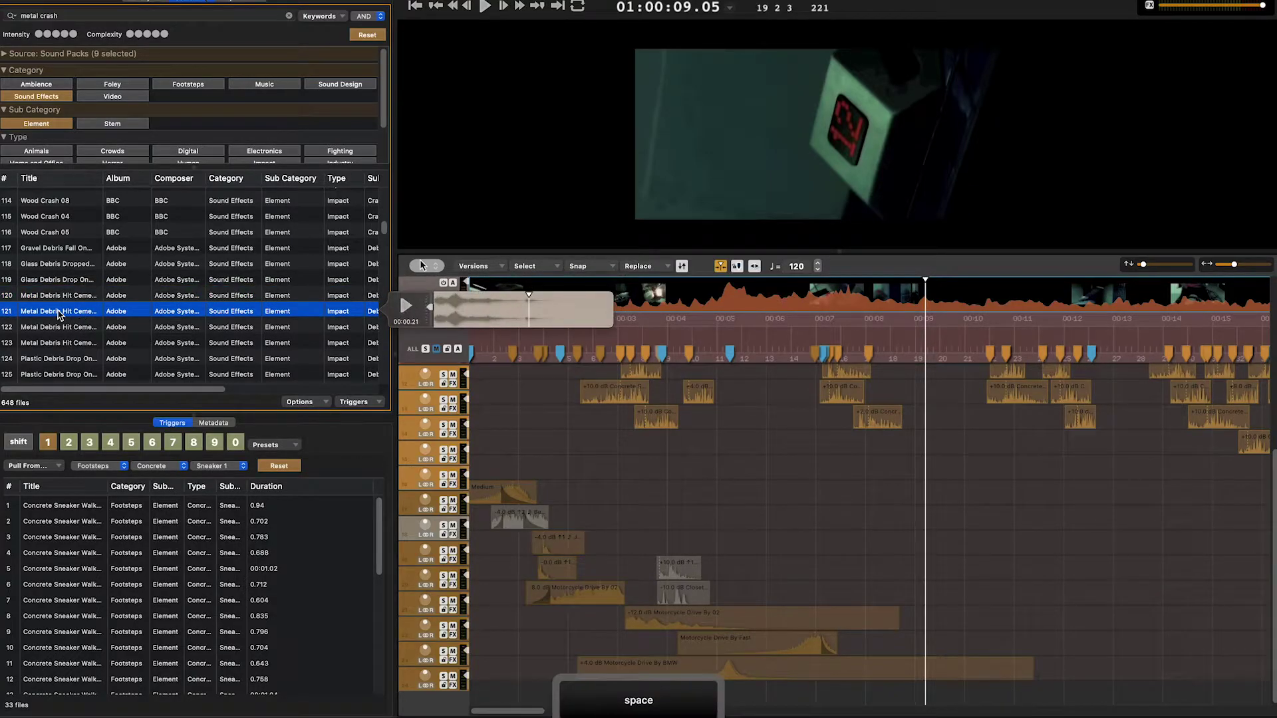
# Place Metal Debris Hit Cement sound 121 on the empty bottom track at about 7.5 seconds and play the crash
pyautogui.scroll(-1, 924, 610)
pyautogui.moveTo(508, 668); pyautogui.dragTo(881, 667)
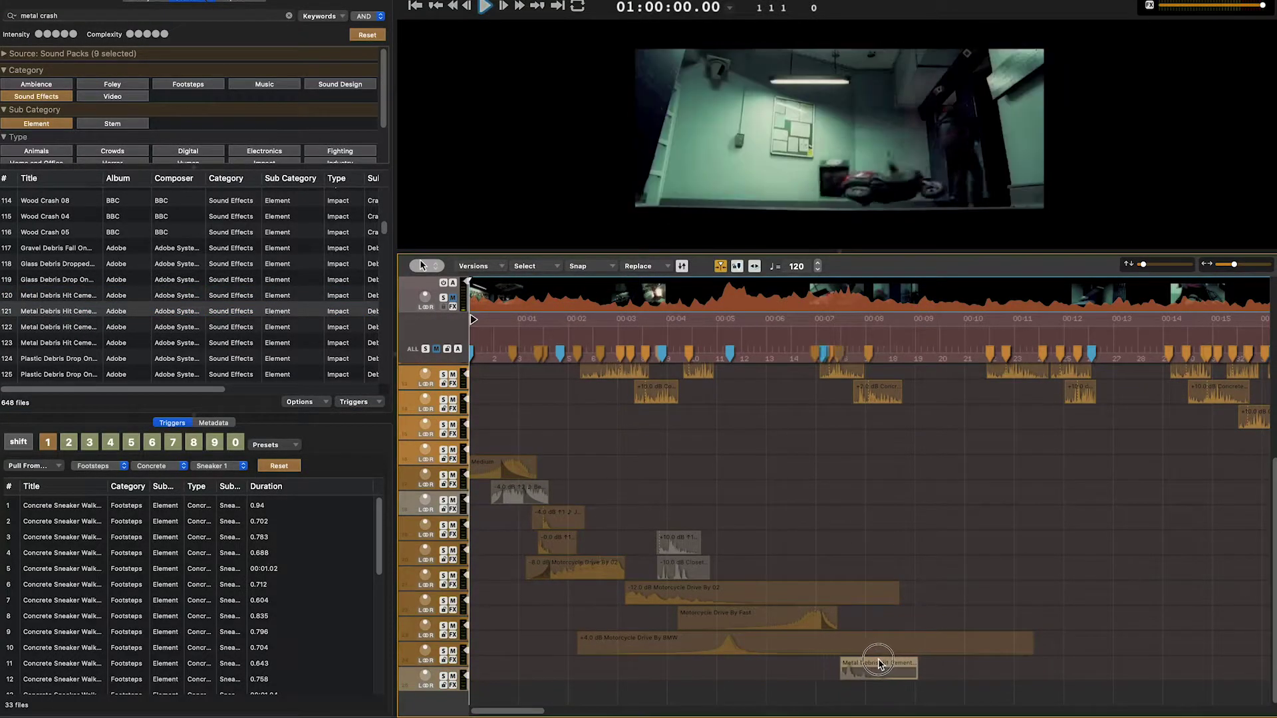
pyautogui.click(803, 350)
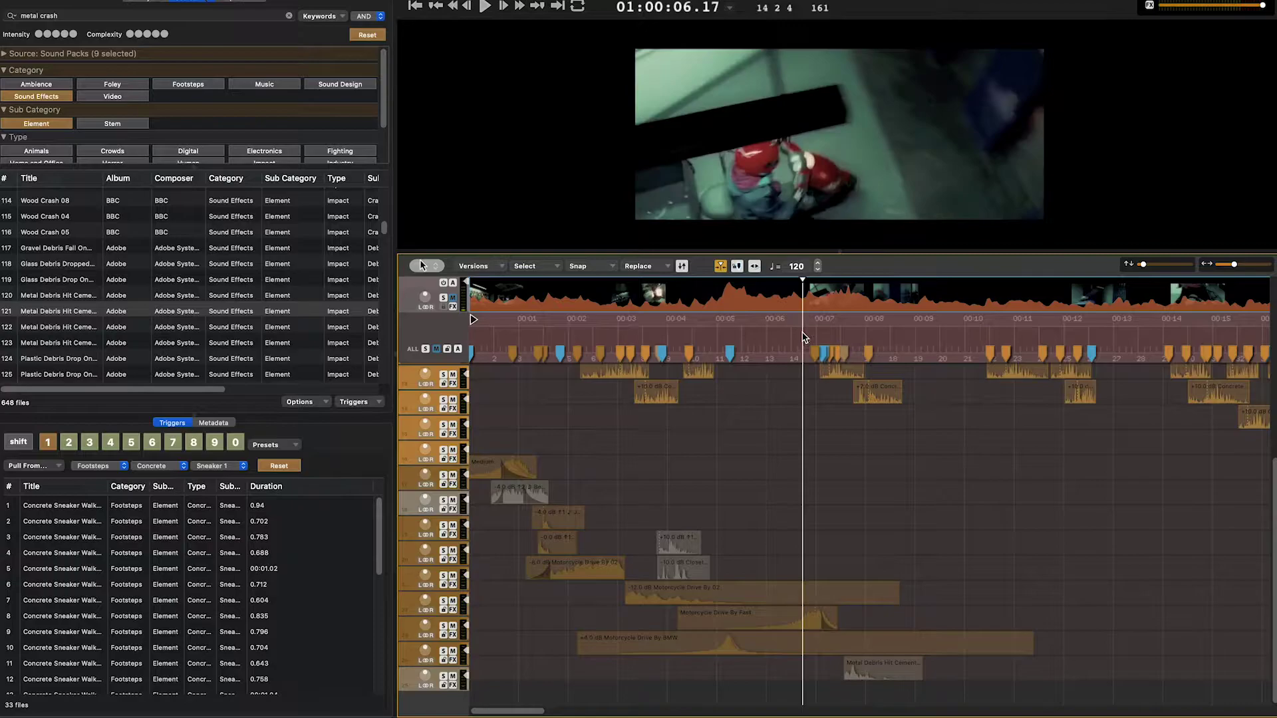
pyautogui.press('space')
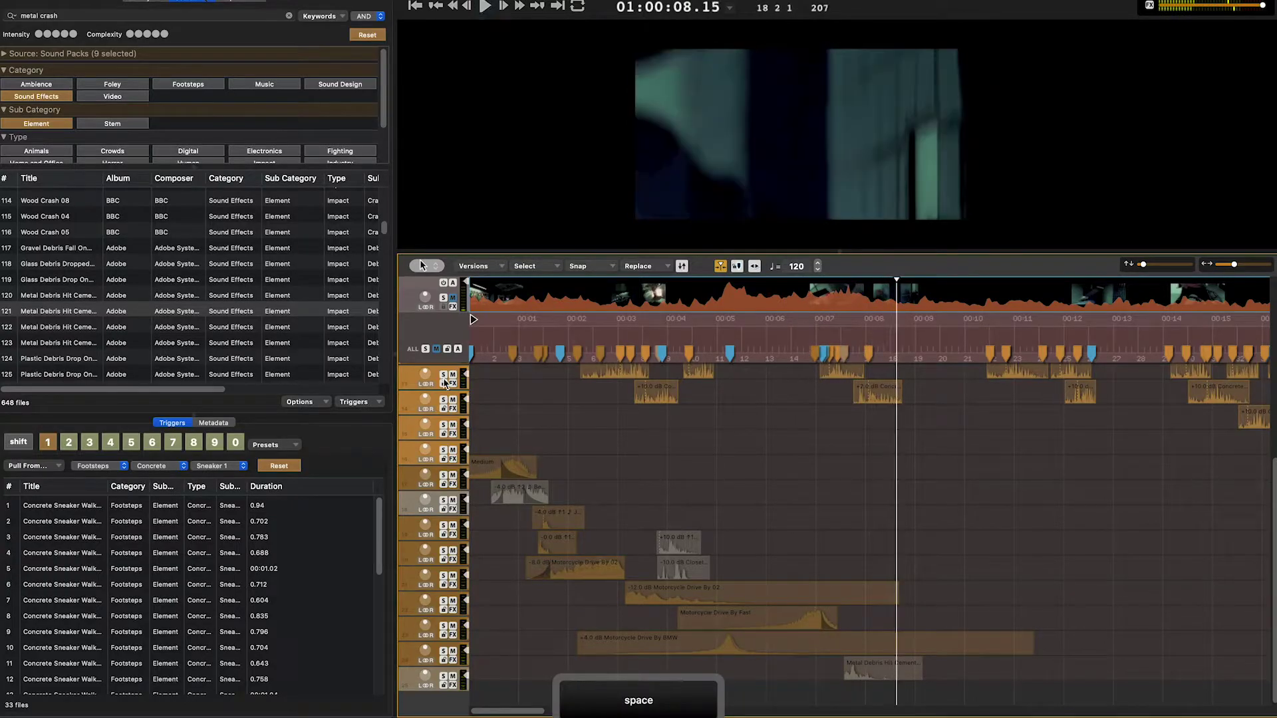
# Layer Metal Debris Hit Cement sound 120 on the track beneath the first metal clip at about 7 seconds
pyautogui.click(58, 290)
pyautogui.click(66, 295)
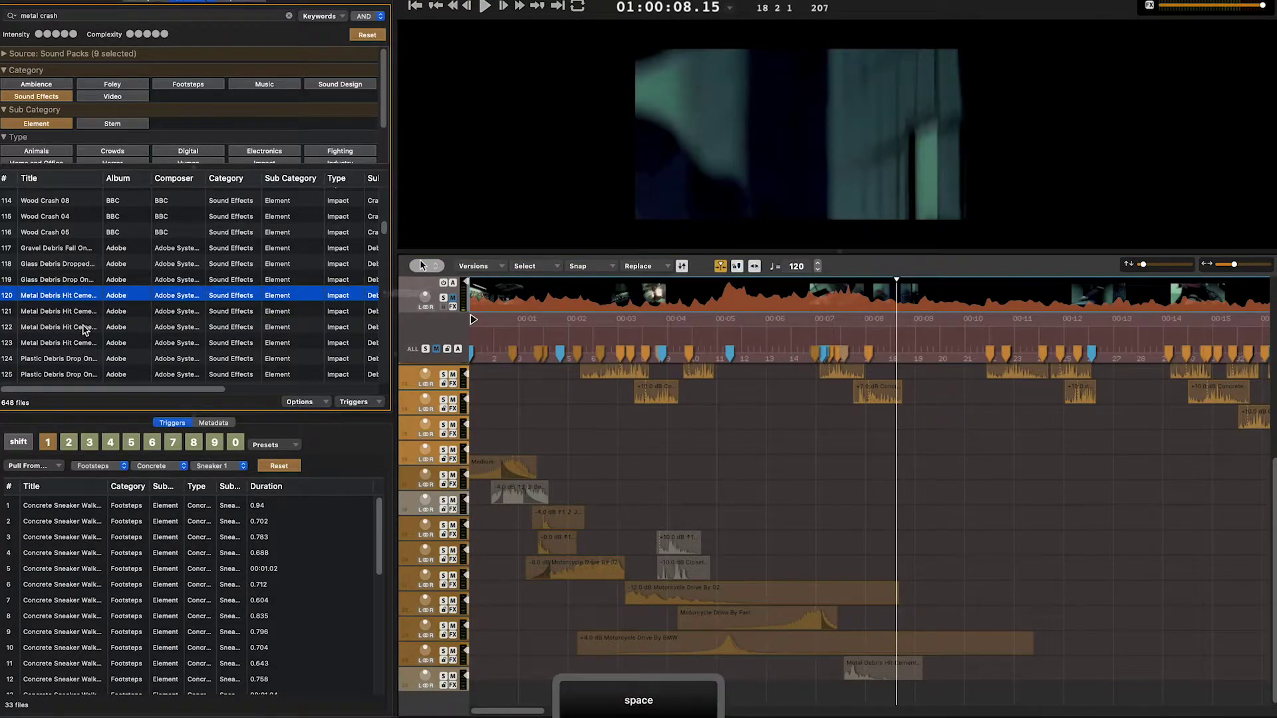
pyautogui.moveTo(65, 299); pyautogui.dragTo(793, 680)
pyautogui.scroll(5, 804, 646)
pyautogui.scroll(-5, 804, 646)
pyautogui.scroll(4, 803, 646)
pyautogui.moveTo(838, 429); pyautogui.dragTo(820, 669)
pyautogui.scroll(-5, 818, 666)
pyautogui.moveTo(810, 544); pyautogui.dragTo(892, 689)
pyautogui.scroll(-1, 816, 619)
# Play back the motorcycle crash from about 6 seconds to check the two layered metal clips
pyautogui.click(761, 351)
pyautogui.press('space')
pyautogui.press('space')
pyautogui.click(791, 347)
pyautogui.press('space')
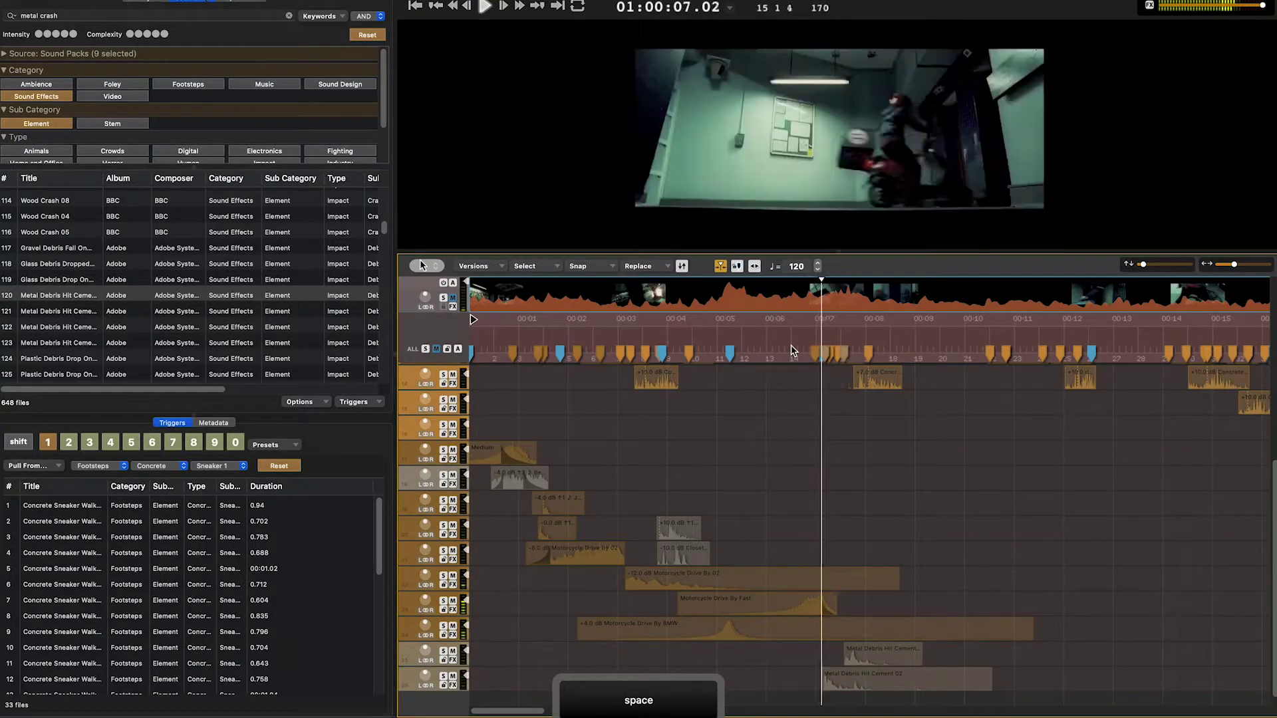
# Trim the end of the lower Metal Debris Hit Cement clip to about 8.8 seconds, checking the crash by repeated playback
pyautogui.click(763, 342)
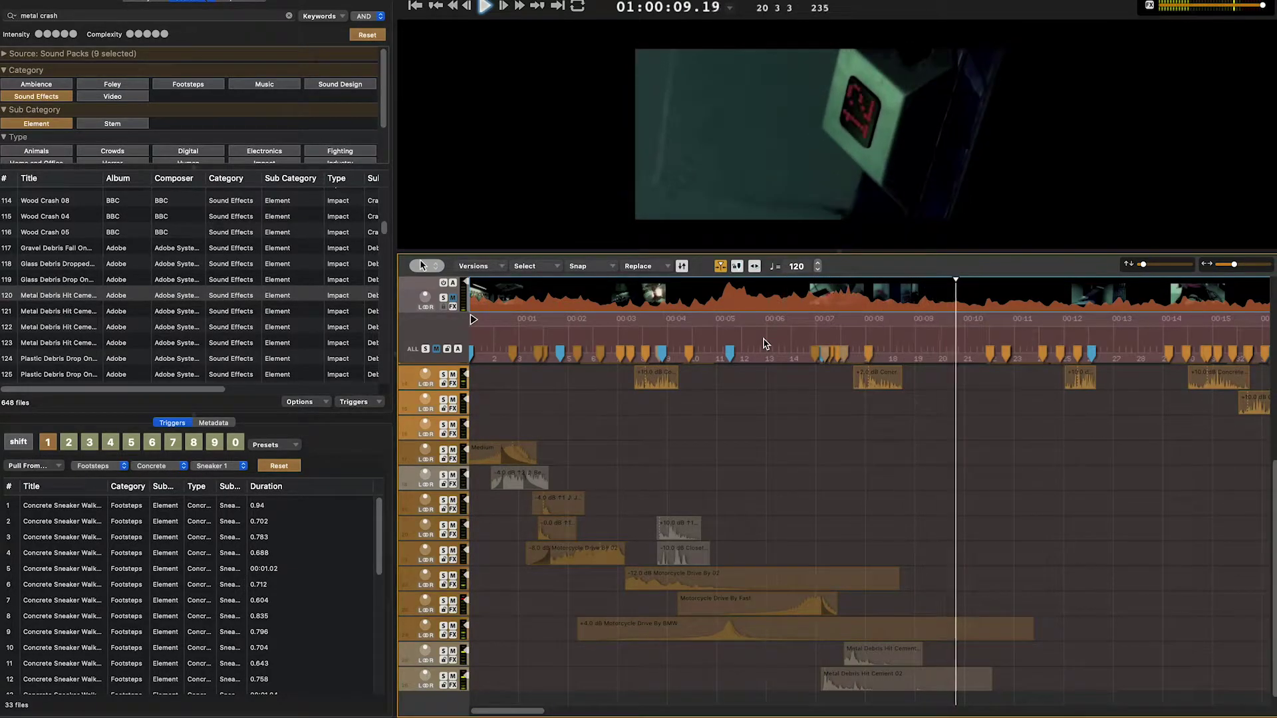
pyautogui.press('space')
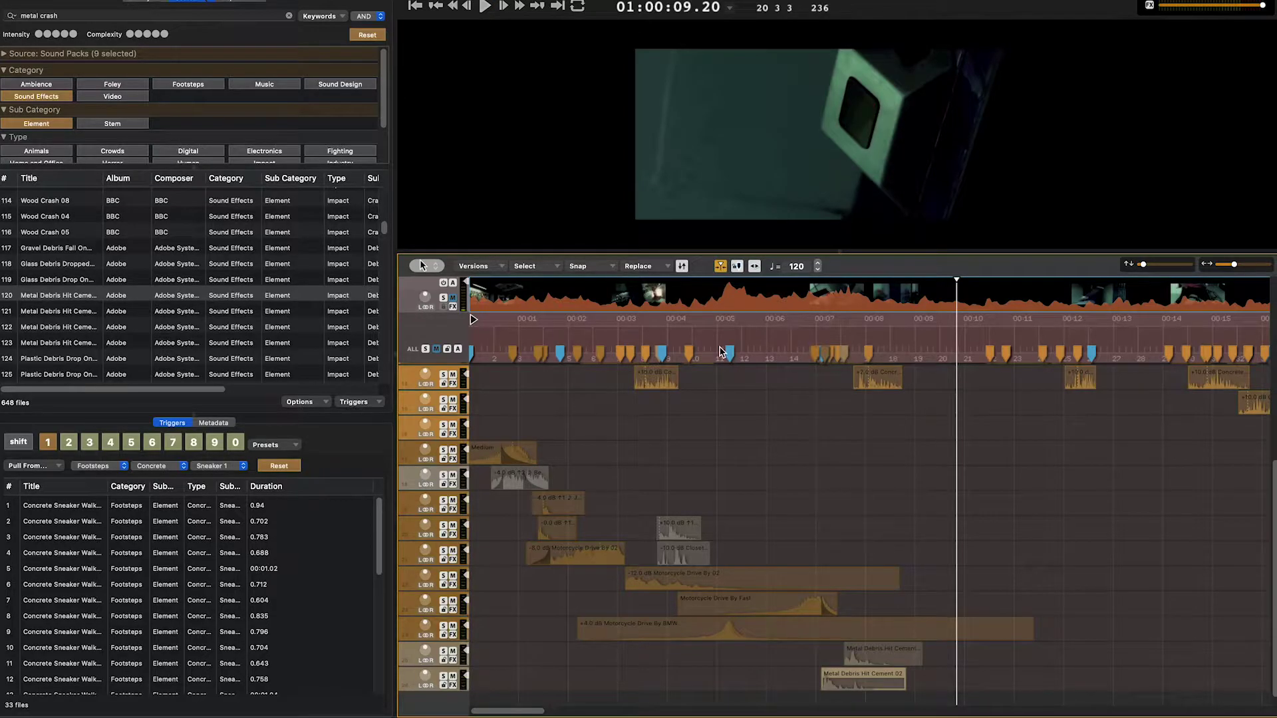
pyautogui.click(784, 349)
pyautogui.press('space')
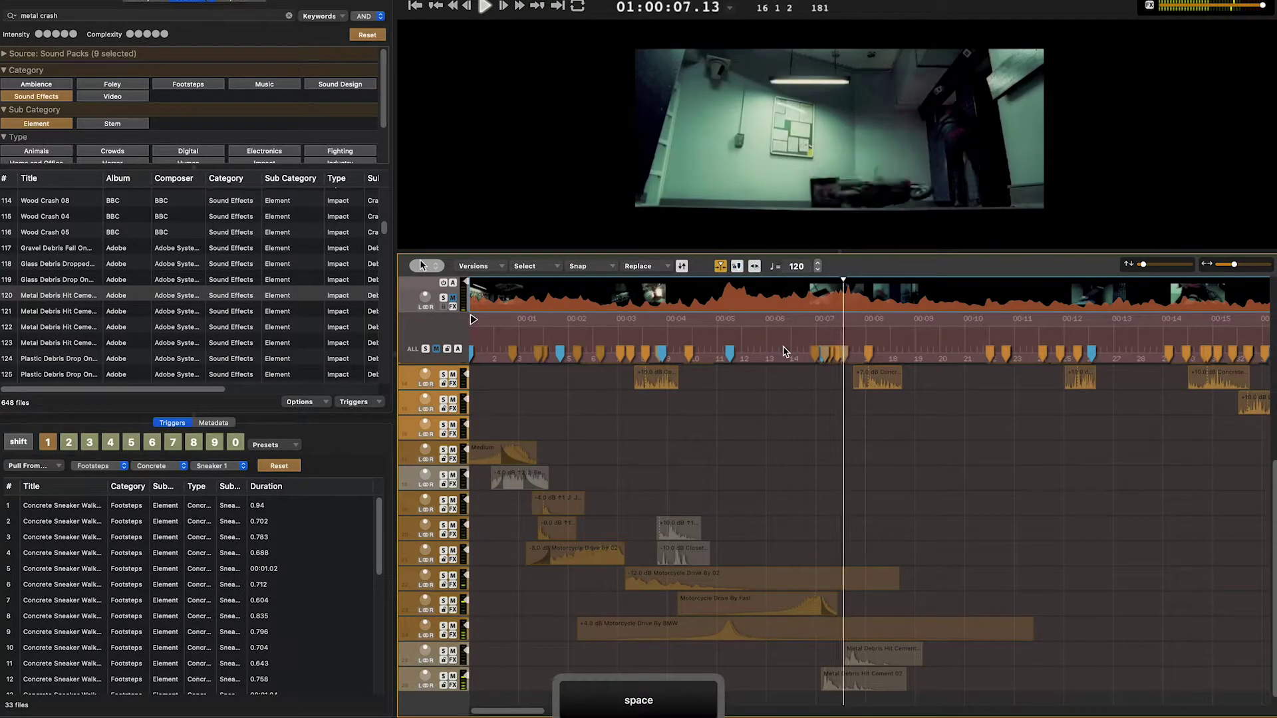
pyautogui.click(772, 340)
pyautogui.press('space')
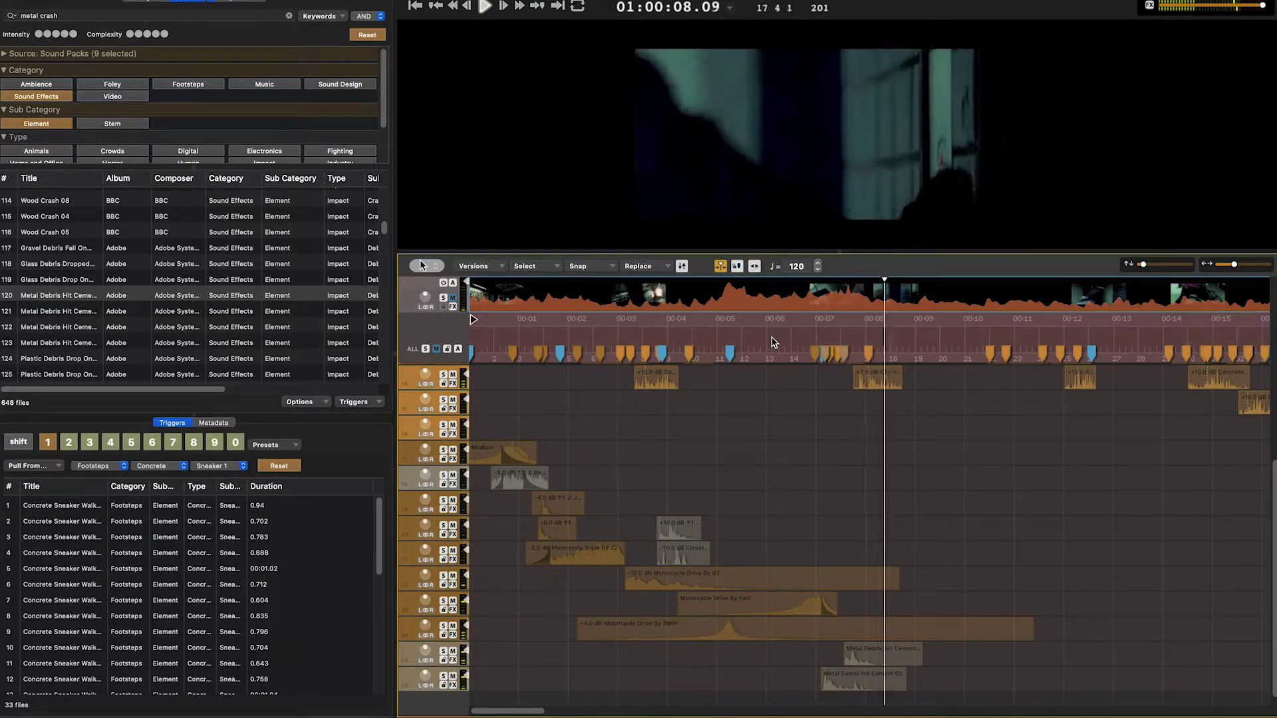
pyautogui.press('space')
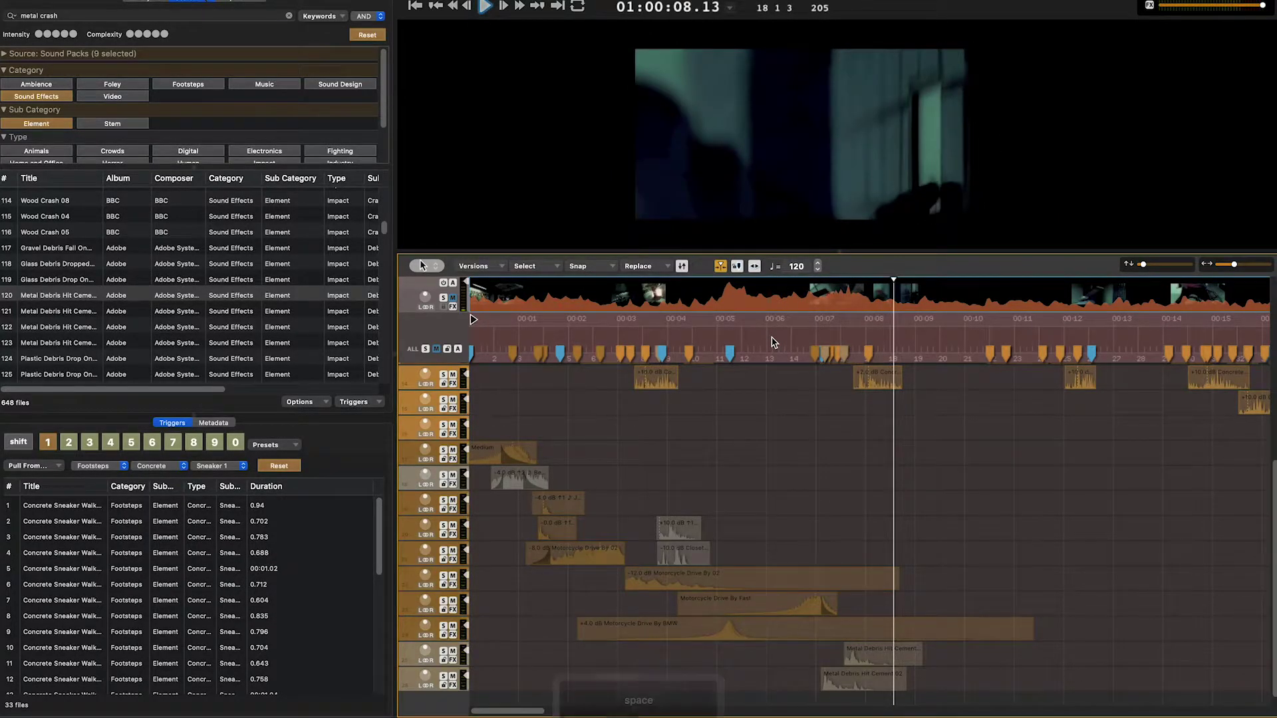
pyautogui.click(772, 343)
pyautogui.press('space')
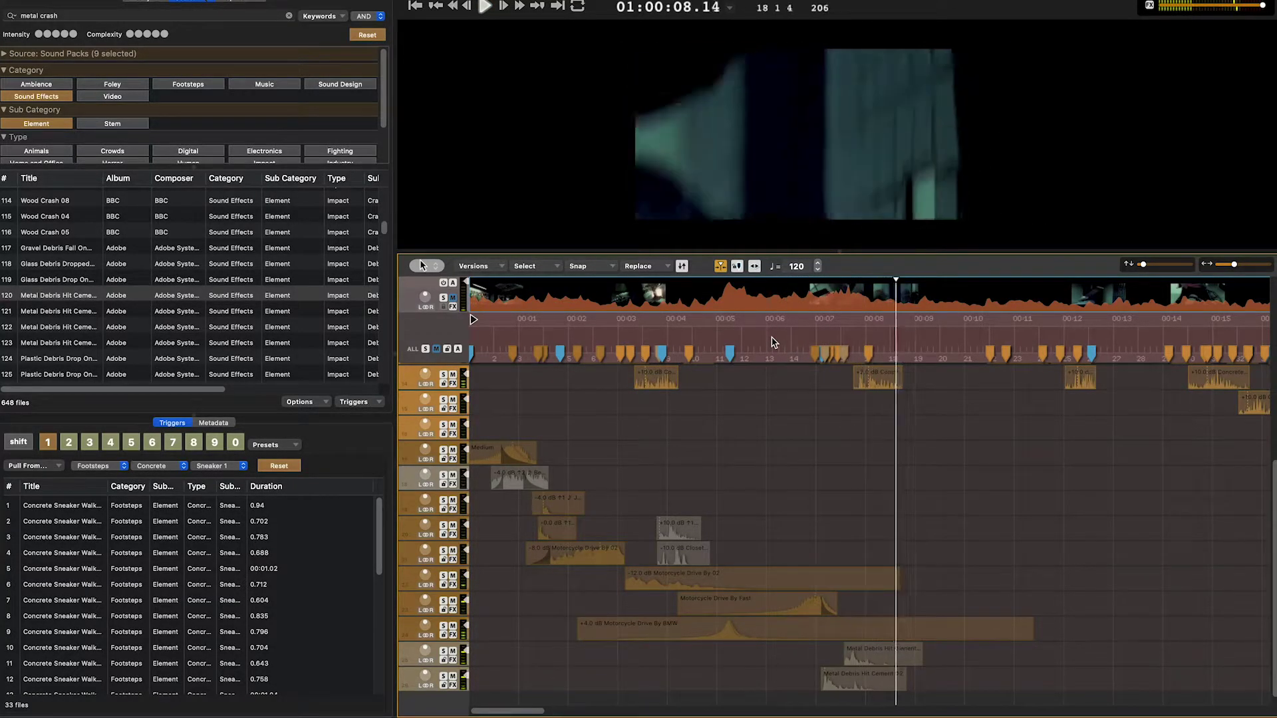
pyautogui.press('space')
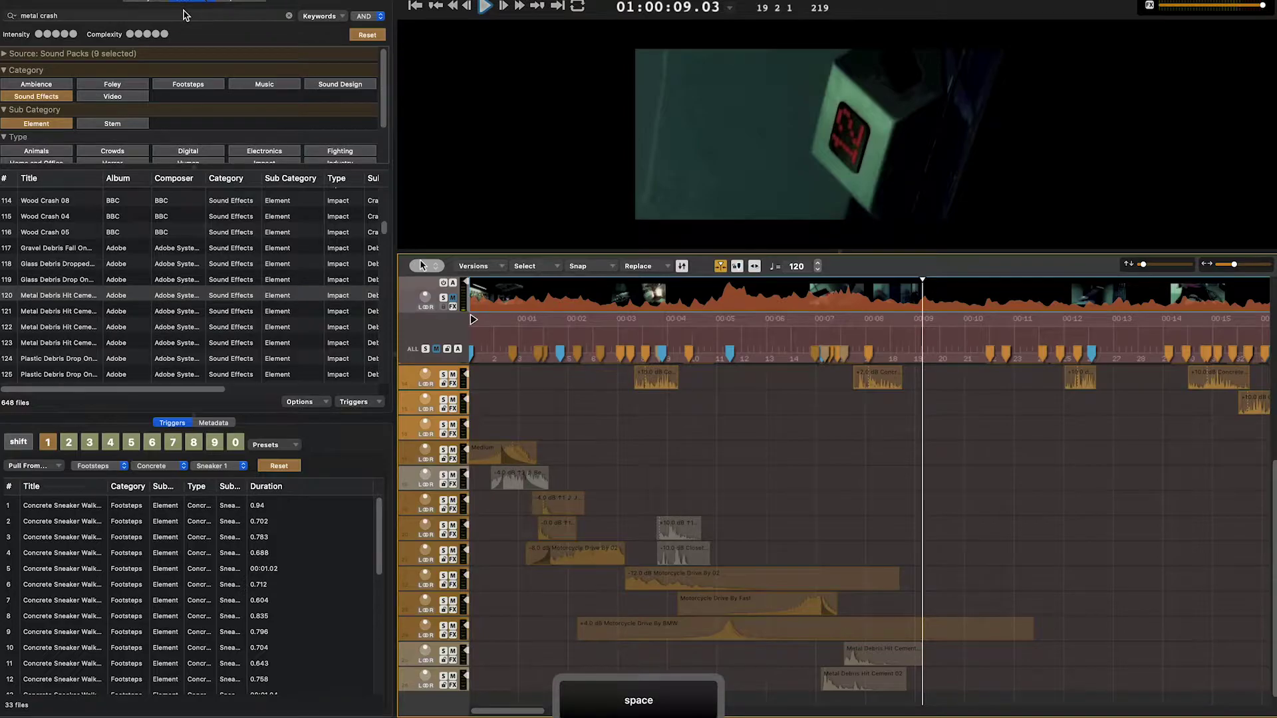
# Search the sound library for "clicks" and preview Button Press 07
pyautogui.click(184, 16)
pyautogui.write('clicks')
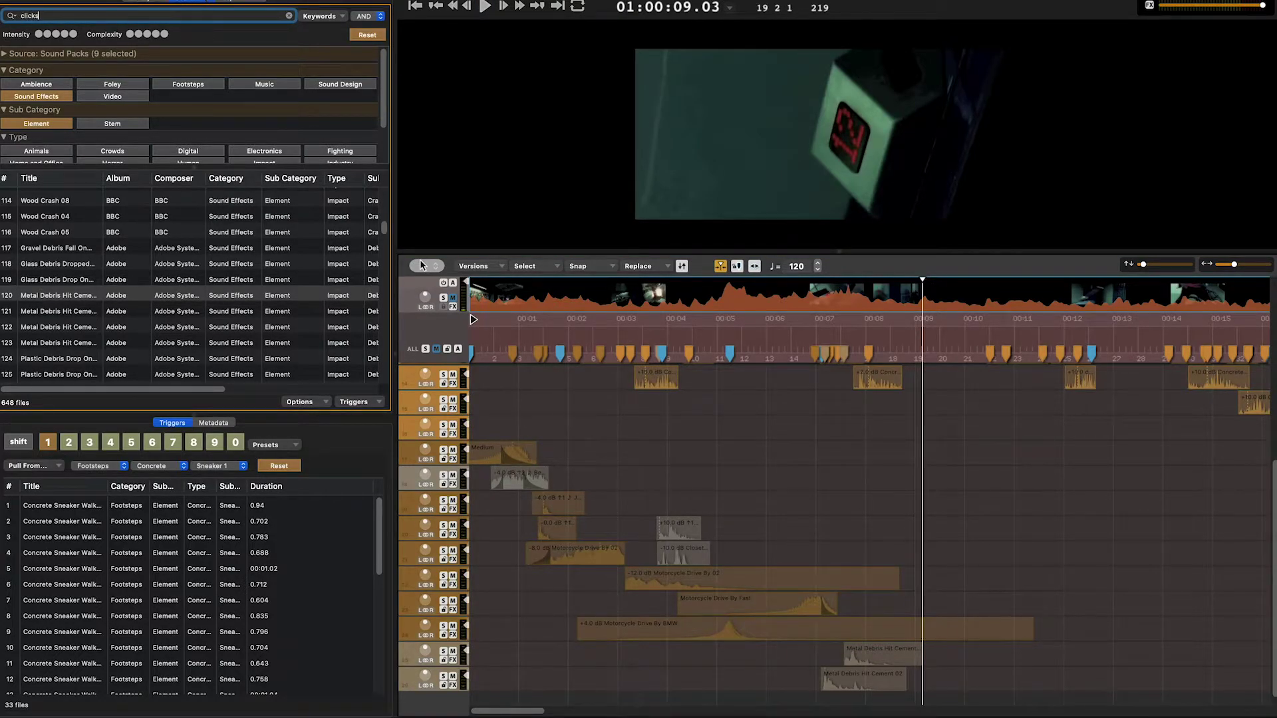
pyautogui.press('Return')
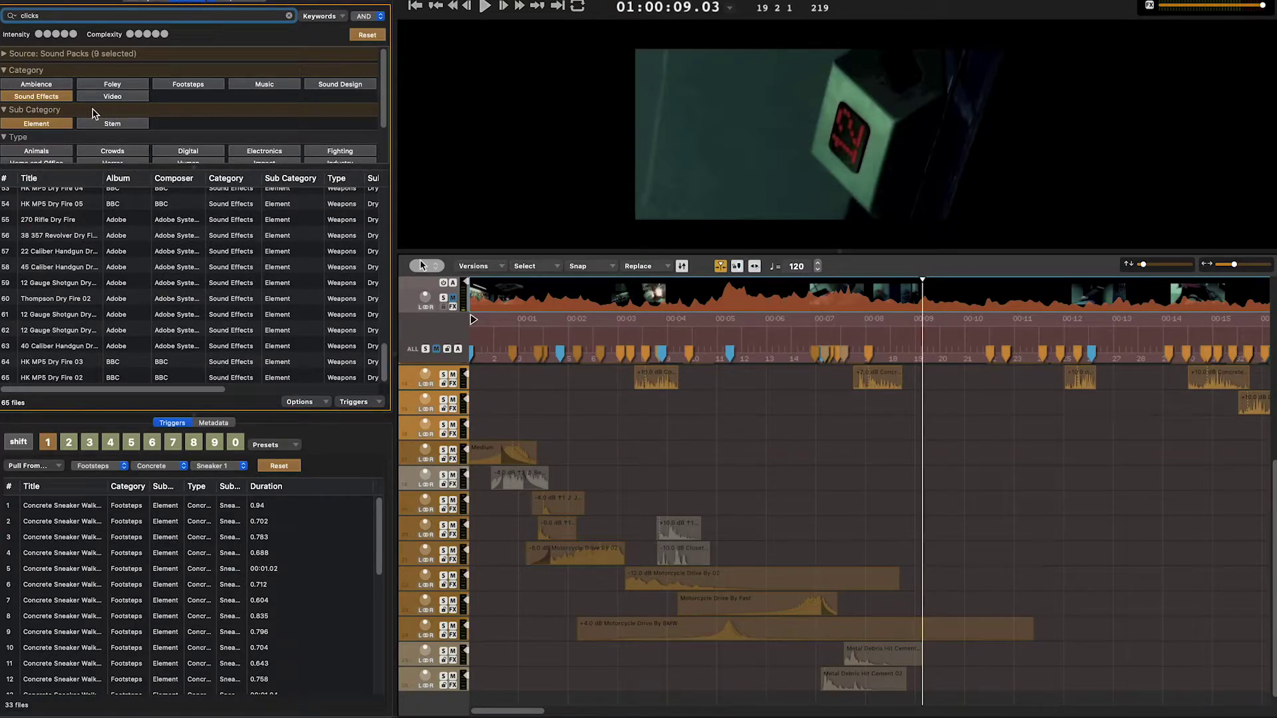
pyautogui.scroll(15, 201, 296)
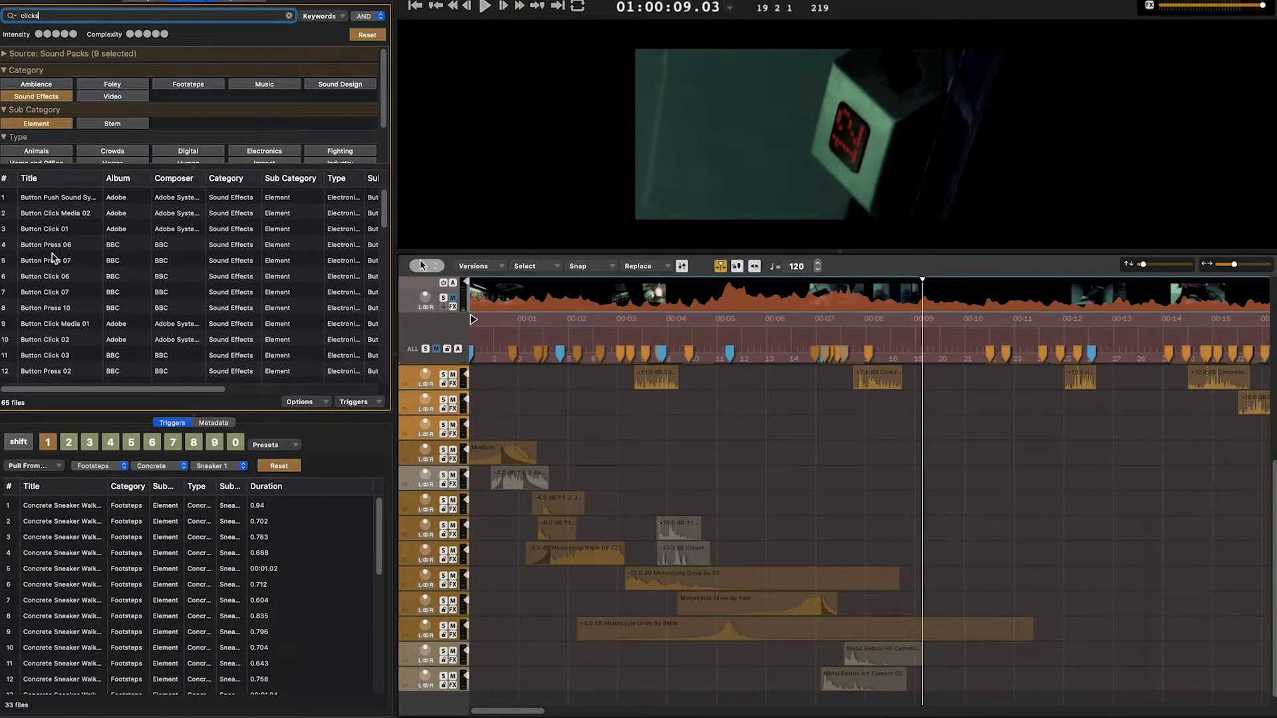
pyautogui.click(53, 259)
pyautogui.press('space')
# Assign the Sound Effects/Electronics/Buttons group of Button Press 07 to trigger 2
pyautogui.rightClick(67, 262)
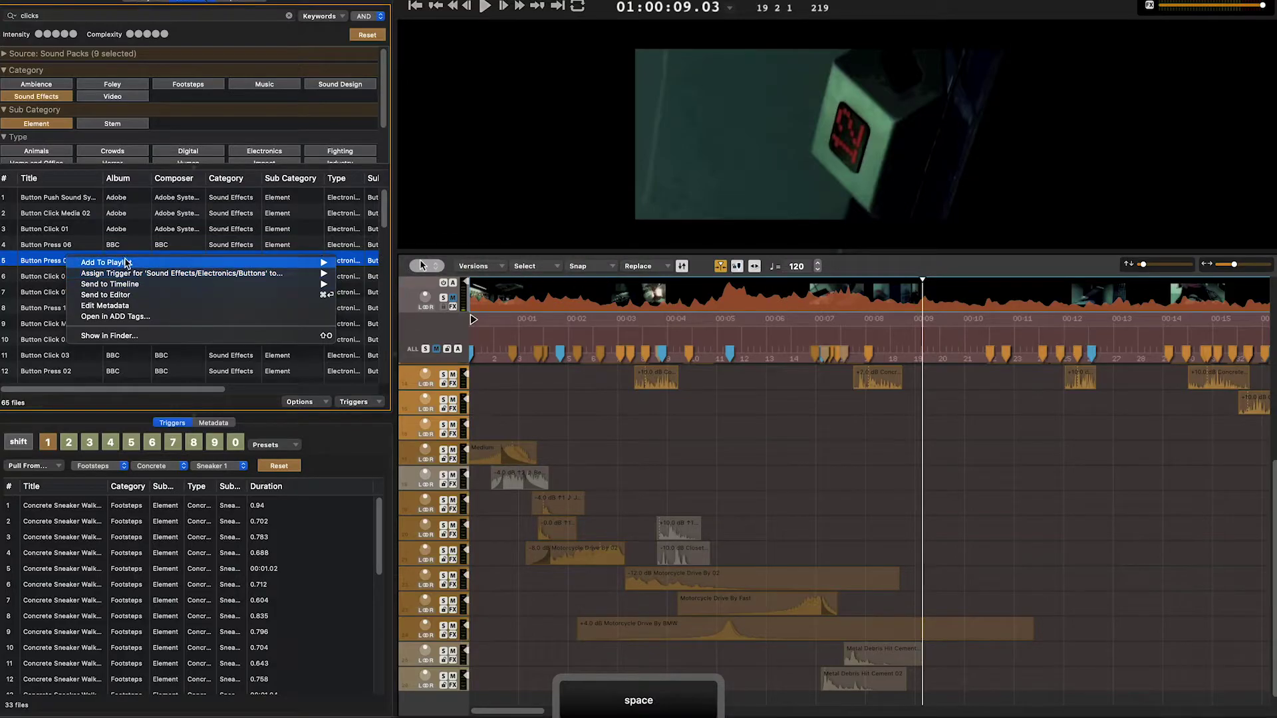
pyautogui.moveTo(316, 265)
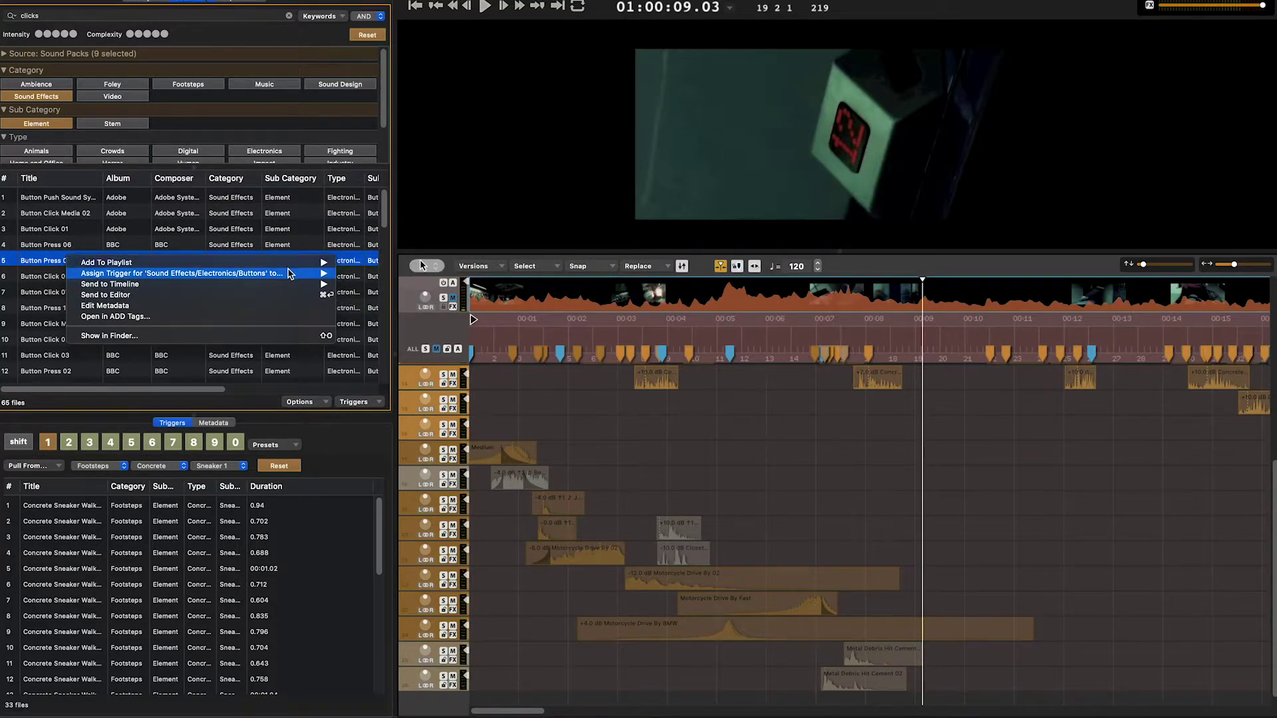
pyautogui.click(353, 284)
# Try performing button sounds with trigger 2 against the picture, shift two of the clips slightly earlier and play them back
pyautogui.press('space')
pyautogui.press('2')
pyautogui.press('space')
pyautogui.click(898, 330)
pyautogui.press('space')
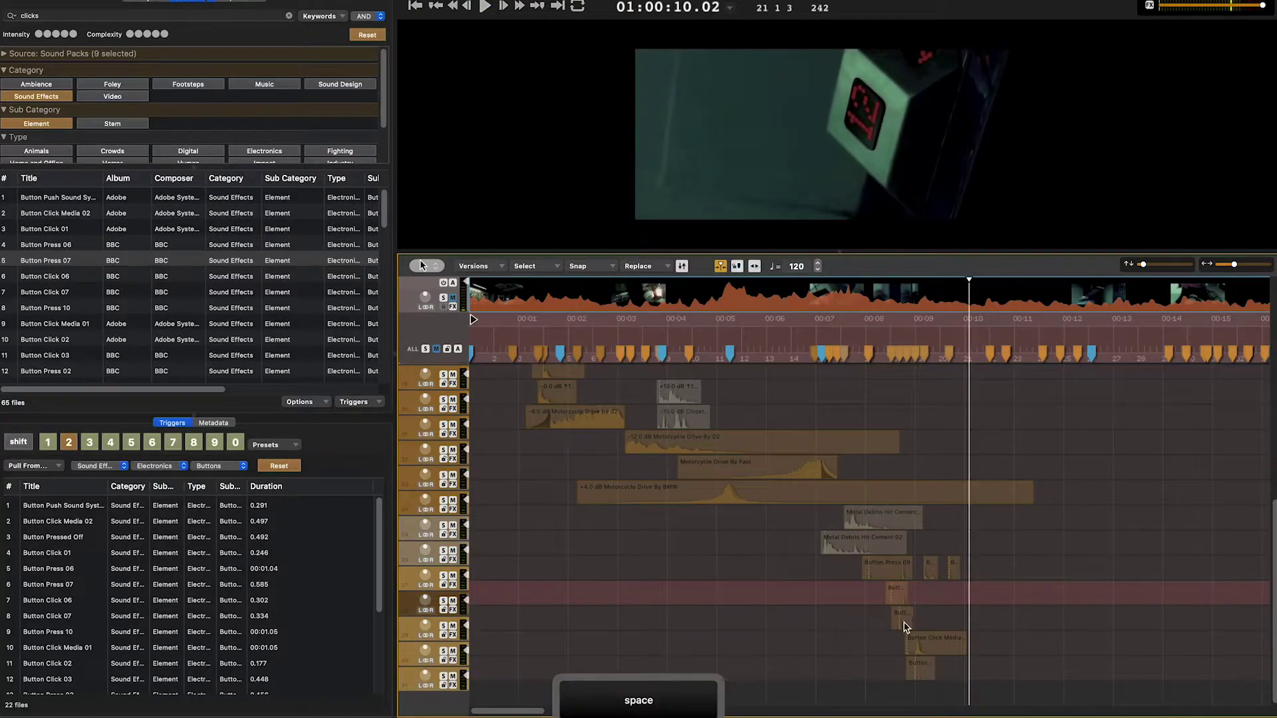
pyautogui.keyDown('shift'); pyautogui.click(850, 346); pyautogui.keyUp('shift')
pyautogui.press('space')
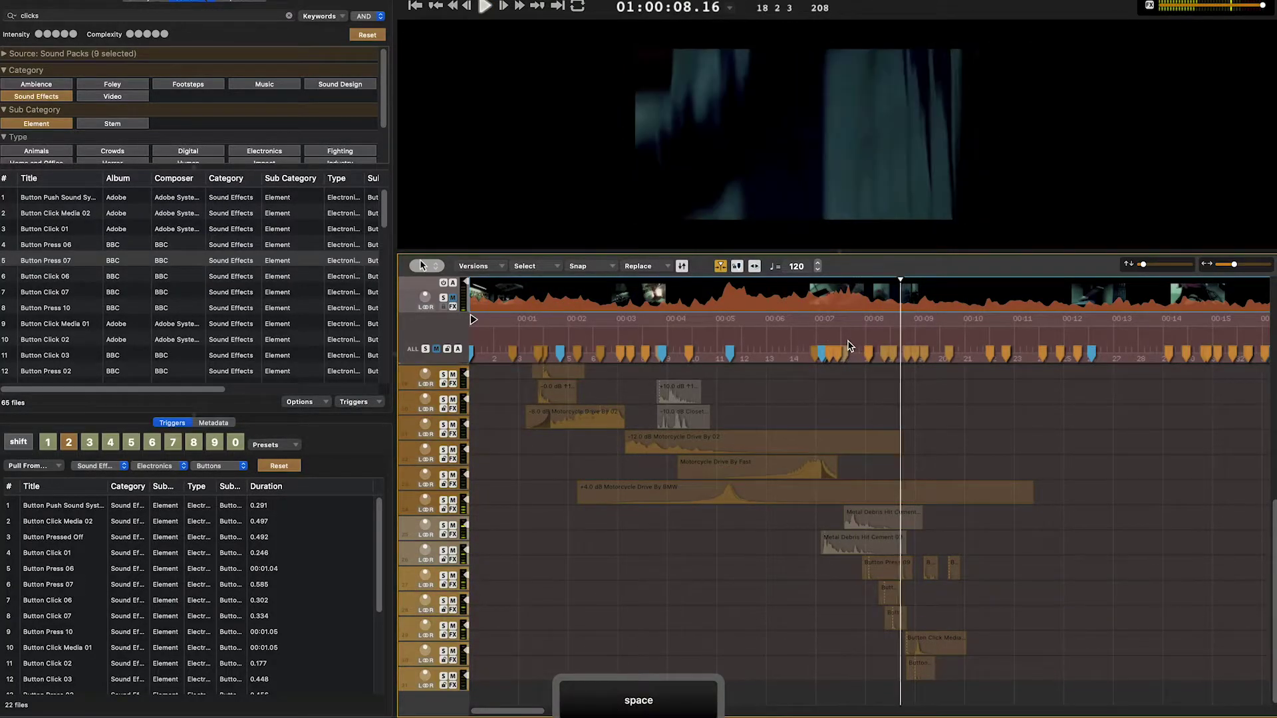
pyautogui.press('space')
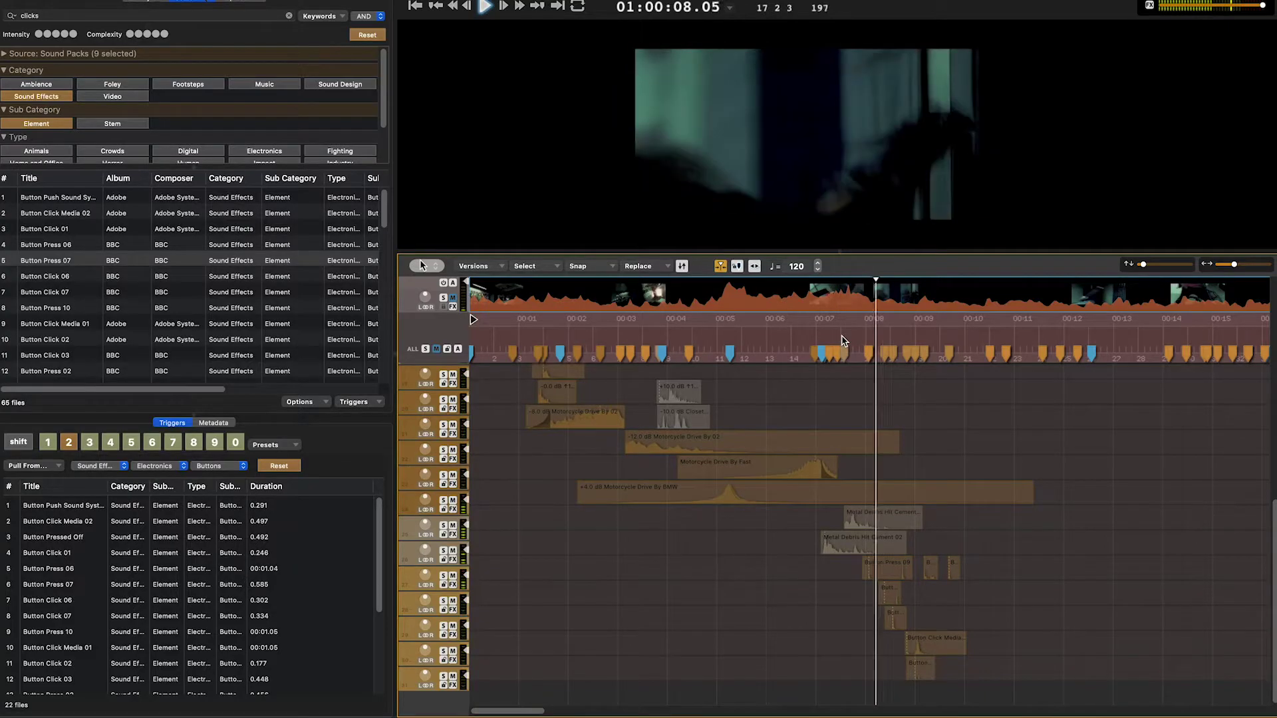
# Delete all the performed button clips below the metal debris clips and return the playhead to about 7 seconds
pyautogui.moveTo(1018, 674); pyautogui.dragTo(858, 549)
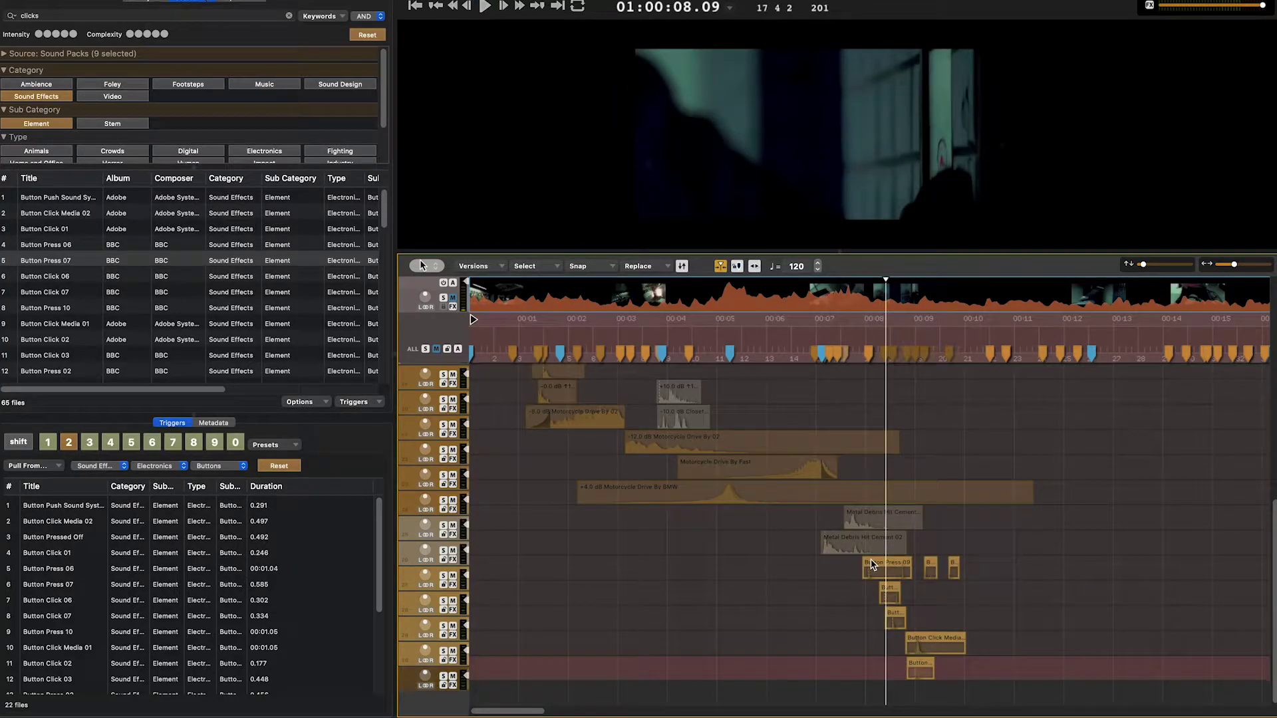
pyautogui.press('Delete')
pyautogui.click(818, 334)
pyautogui.press('BackSpace')
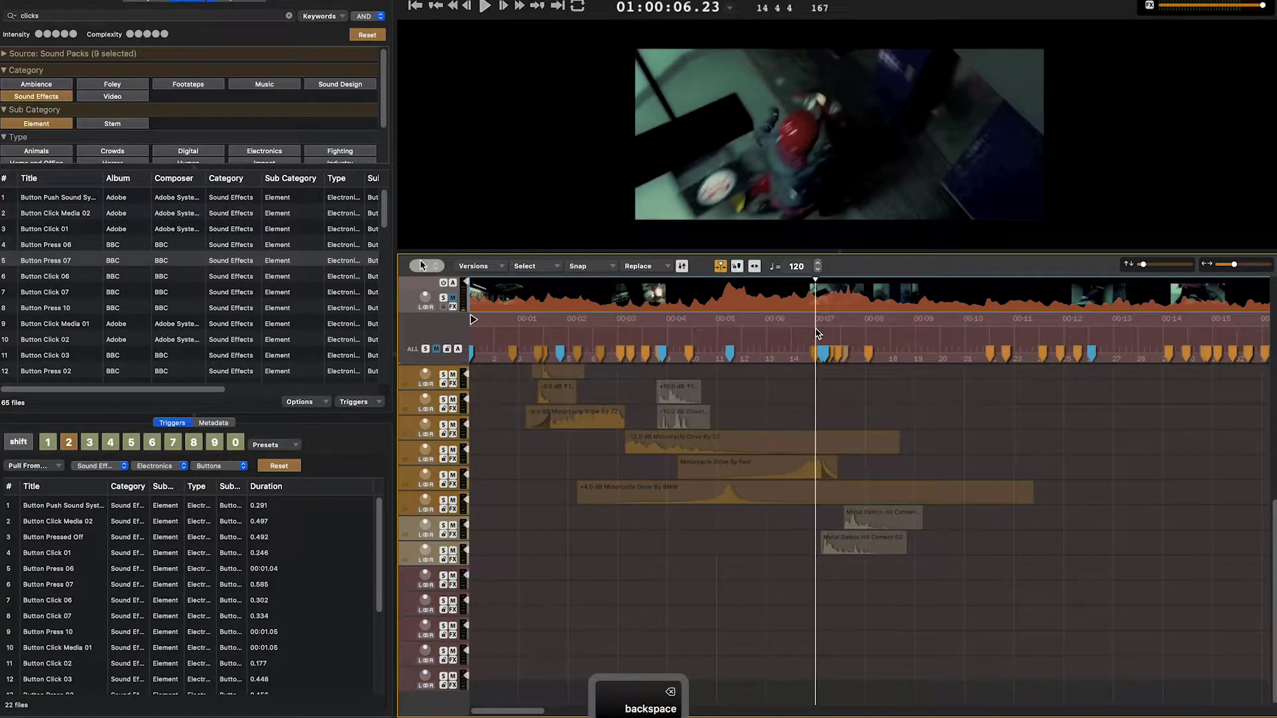
# Perform a new run of button sounds with trigger 2 between about 7.8 and 8.8 seconds while the scene plays
pyautogui.press('space')
pyautogui.press('2')
pyautogui.press('2')
pyautogui.press('2')
pyautogui.press('2')
pyautogui.press('2')
pyautogui.press('2')
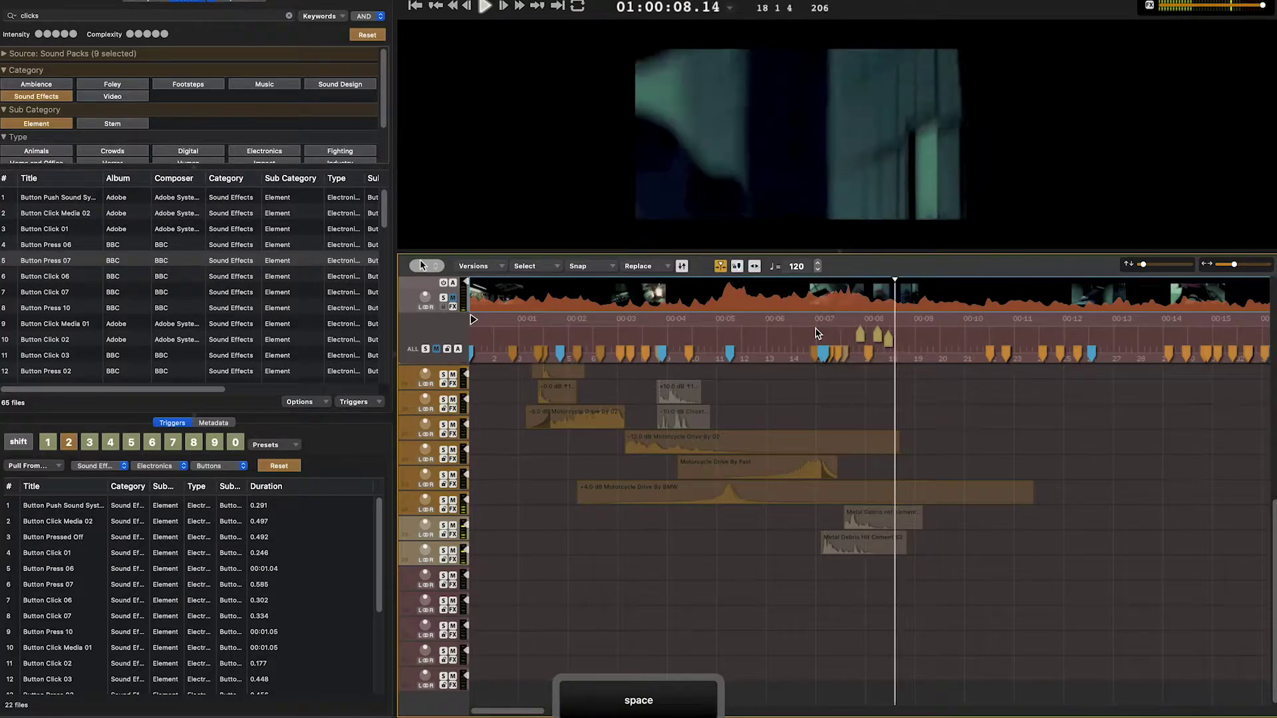
pyautogui.press('space')
# Play the button presses back and add two more trigger 2 button sounds at about 9.2 seconds
pyautogui.click(837, 334)
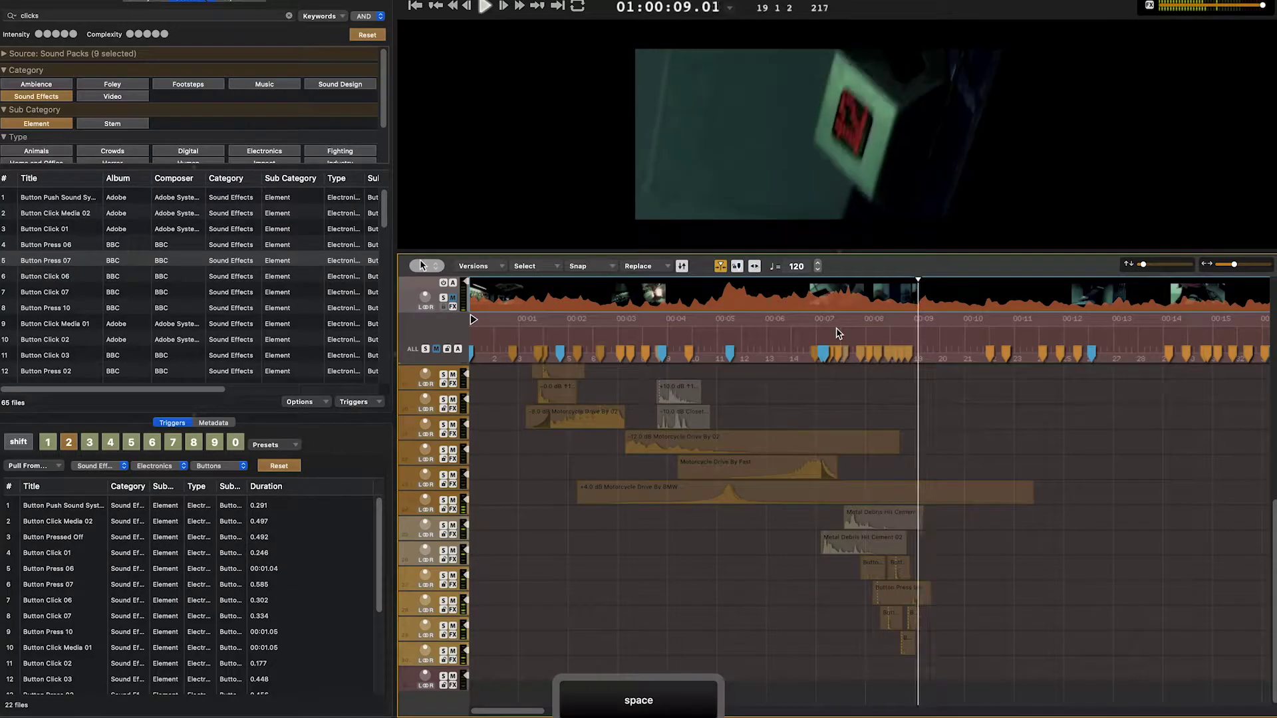
pyautogui.press('space')
pyautogui.press('space')
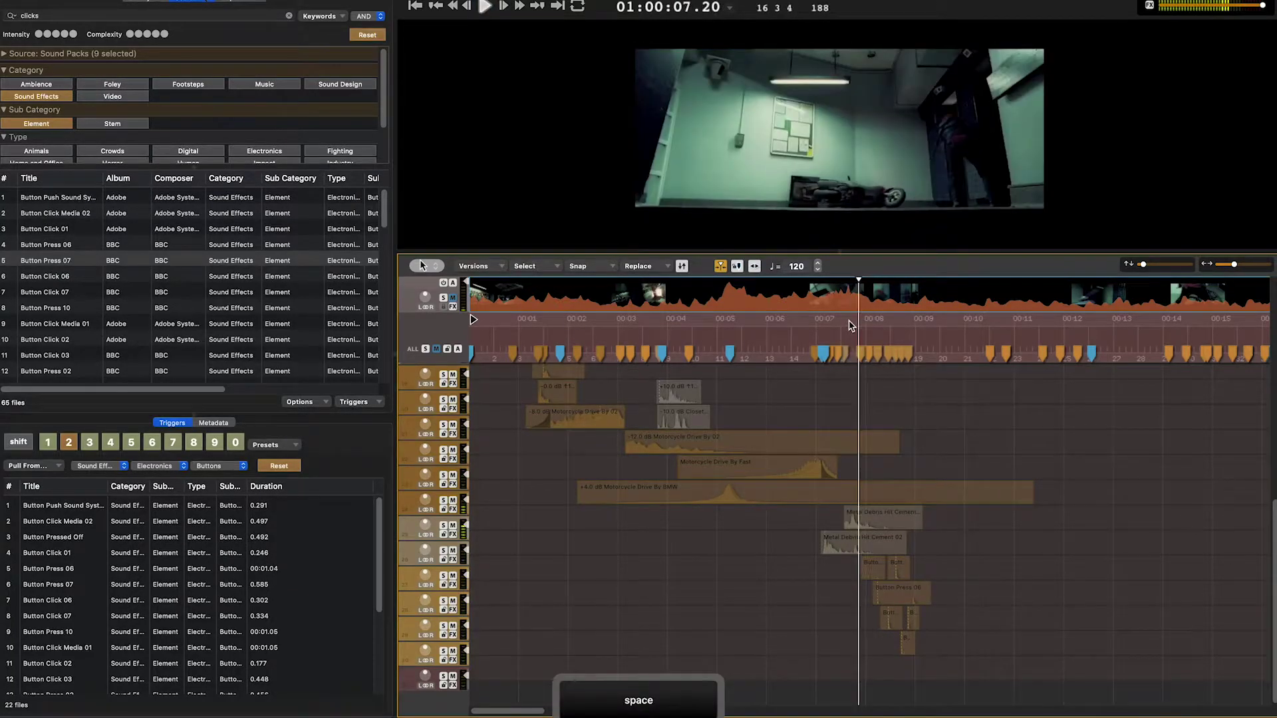
pyautogui.press('2')
pyautogui.press('space')
pyautogui.press('space')
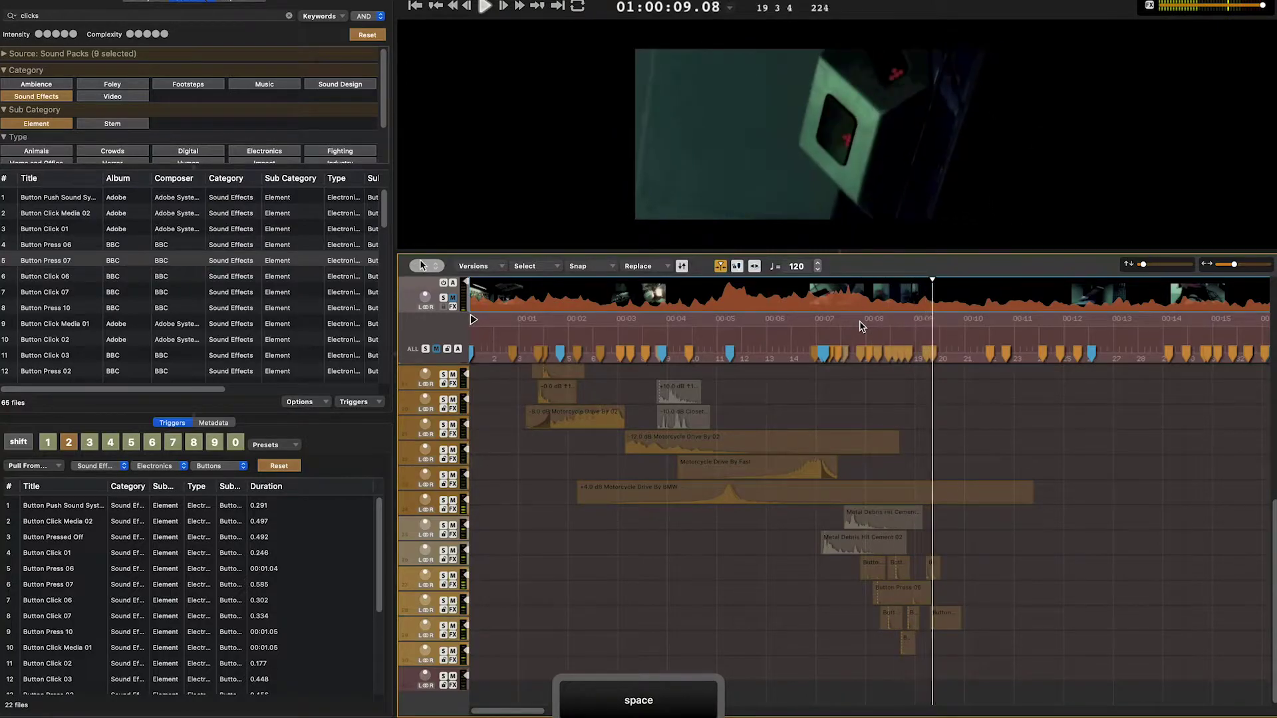
# Move the last two button clips to about 9.1 seconds and shorten the lower one to end near 9.4 seconds, checking by playback
pyautogui.moveTo(934, 571); pyautogui.dragTo(928, 575)
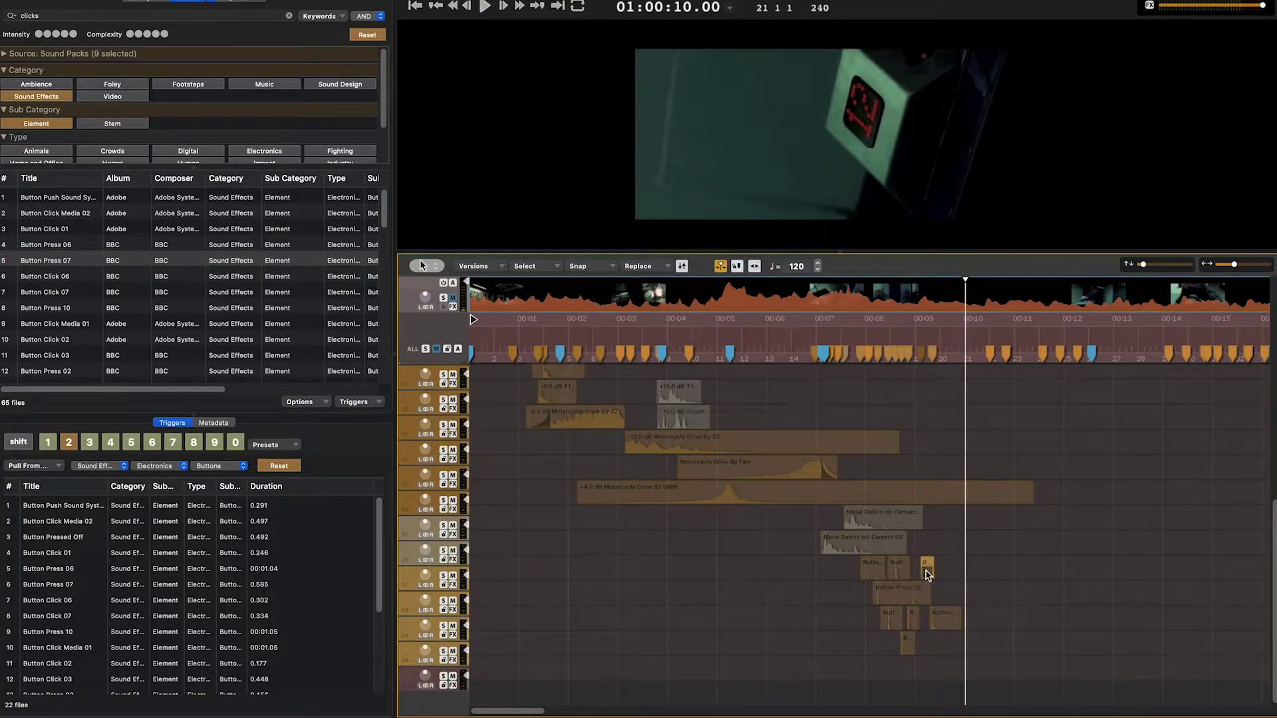
pyautogui.press('space')
pyautogui.press('space')
pyautogui.press('space')
pyautogui.press('space')
pyautogui.click(929, 568)
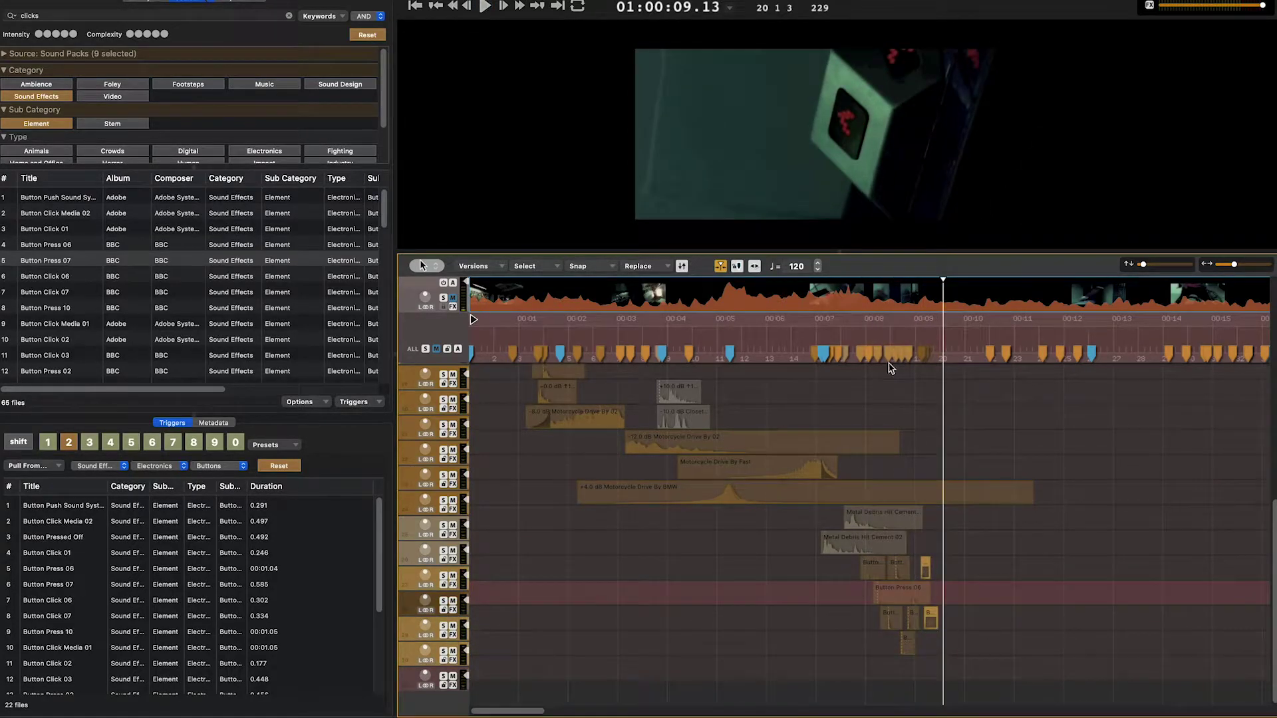
# Play the scene past the button presses, stop, and search the sound library for "elevator" without the Sound Effects category filter
pyautogui.click(902, 386)
pyautogui.press('space')
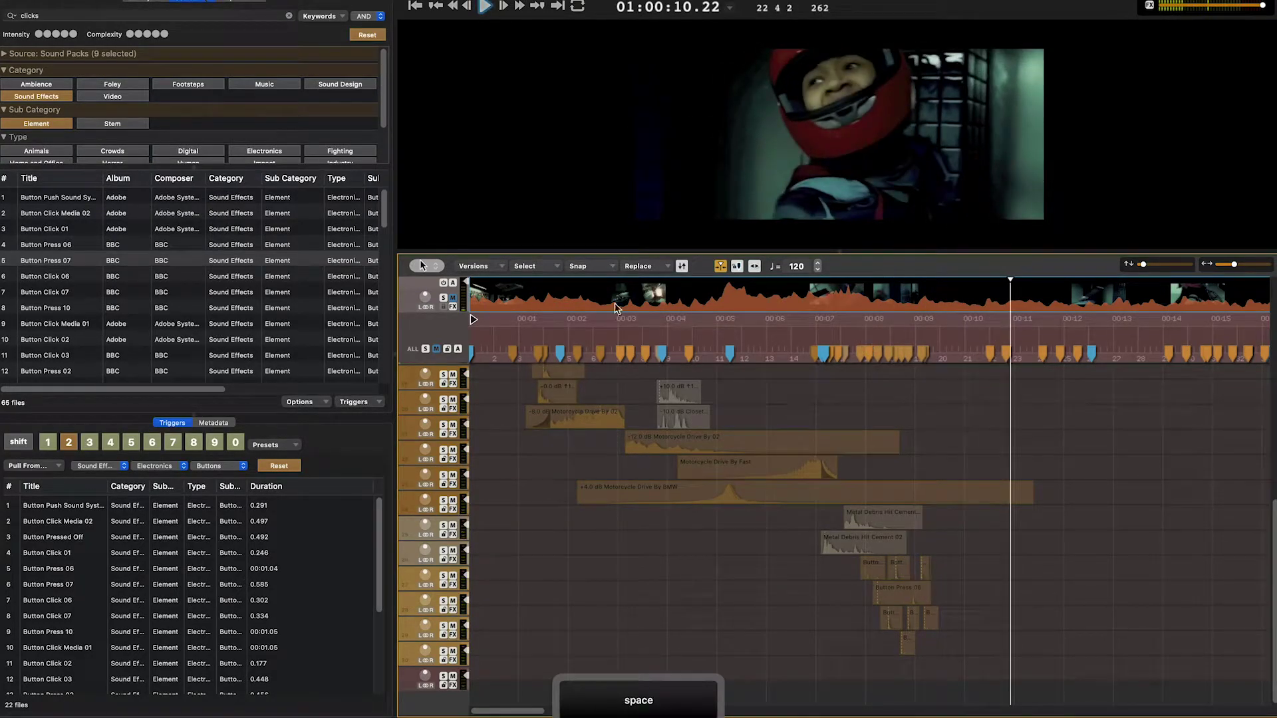
pyautogui.click(140, 16)
pyautogui.write('elevator')
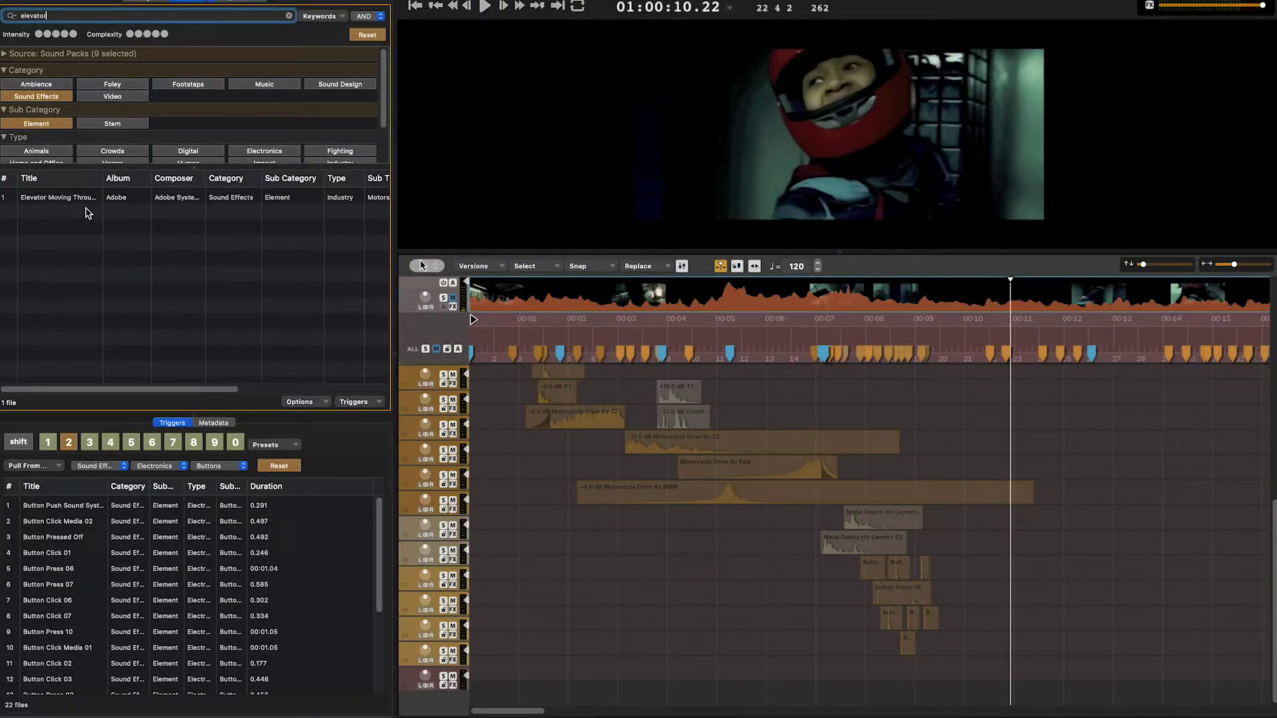
pyautogui.click(88, 198)
pyautogui.click(37, 97)
# Audition the elevator results, including several parts of Stairway Near Elevator
pyautogui.click(78, 216)
pyautogui.press('space')
pyautogui.click(82, 229)
pyautogui.click(85, 199)
pyautogui.click(486, 197)
pyautogui.click(497, 198)
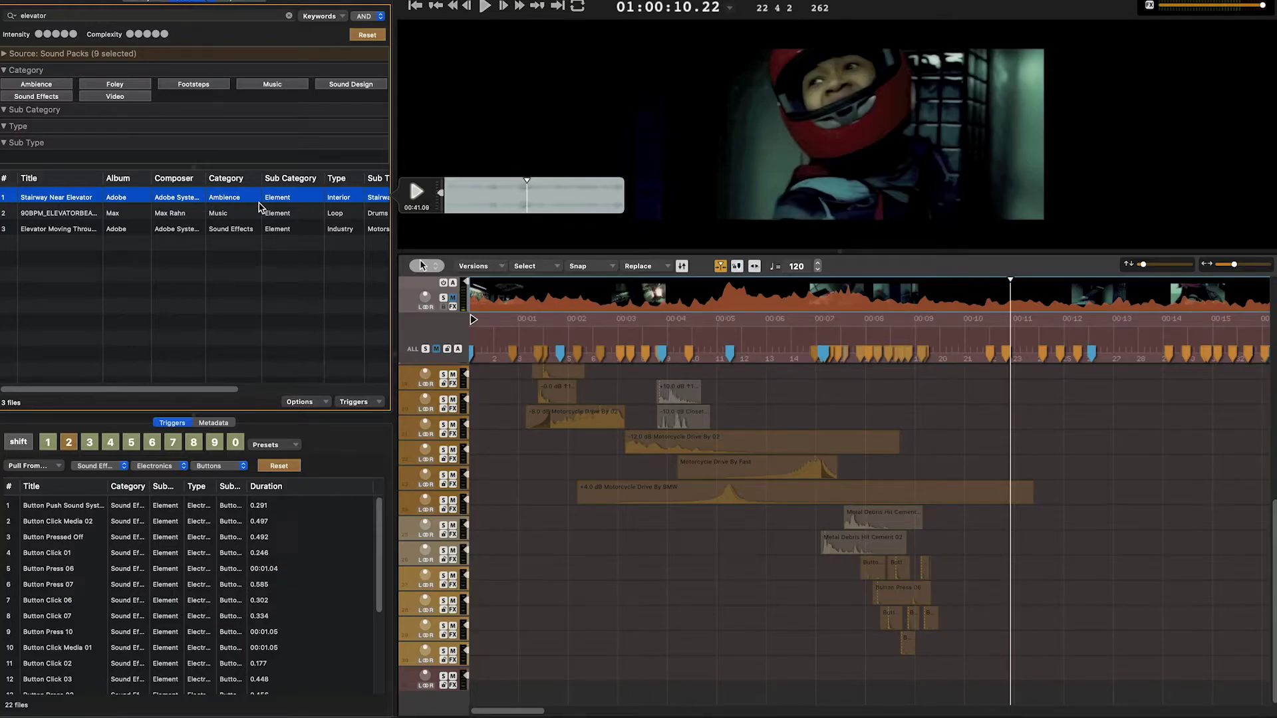
# Add Stairway Near Elevator on the lowest track and move it to start at about 8.9 seconds, checking the position by playback
pyautogui.moveTo(60, 199); pyautogui.dragTo(817, 680)
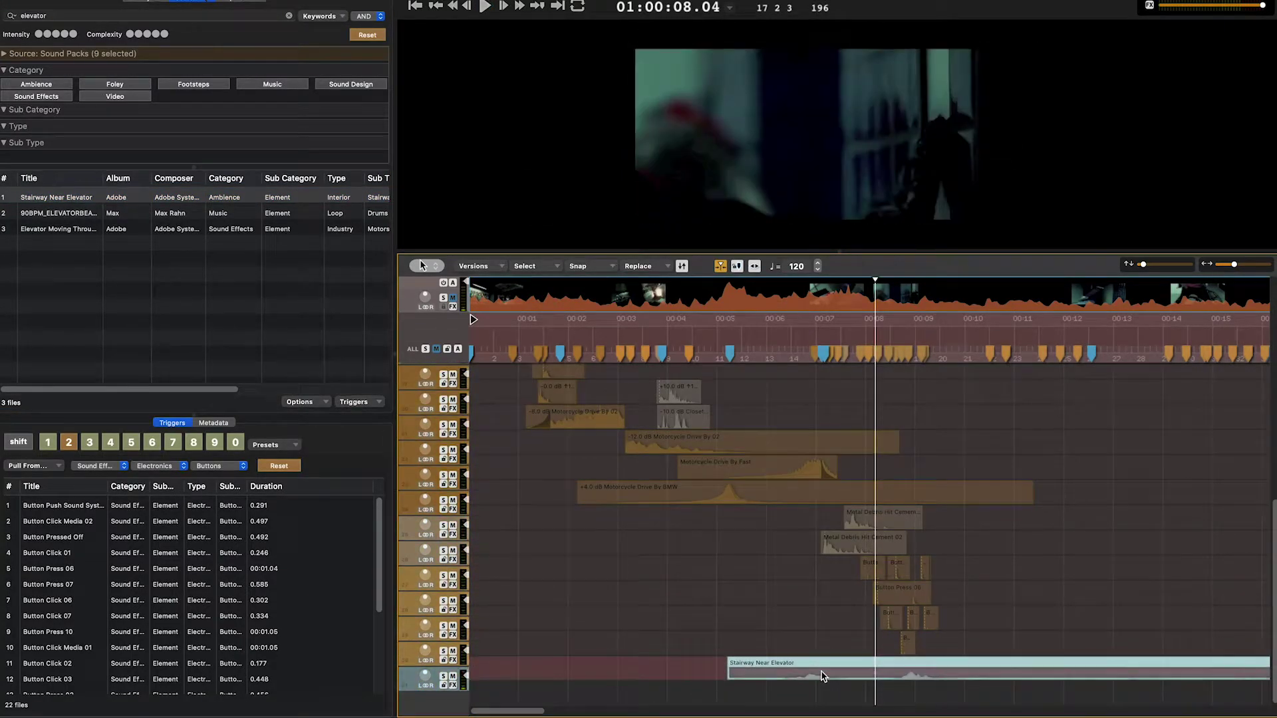
pyautogui.press('space')
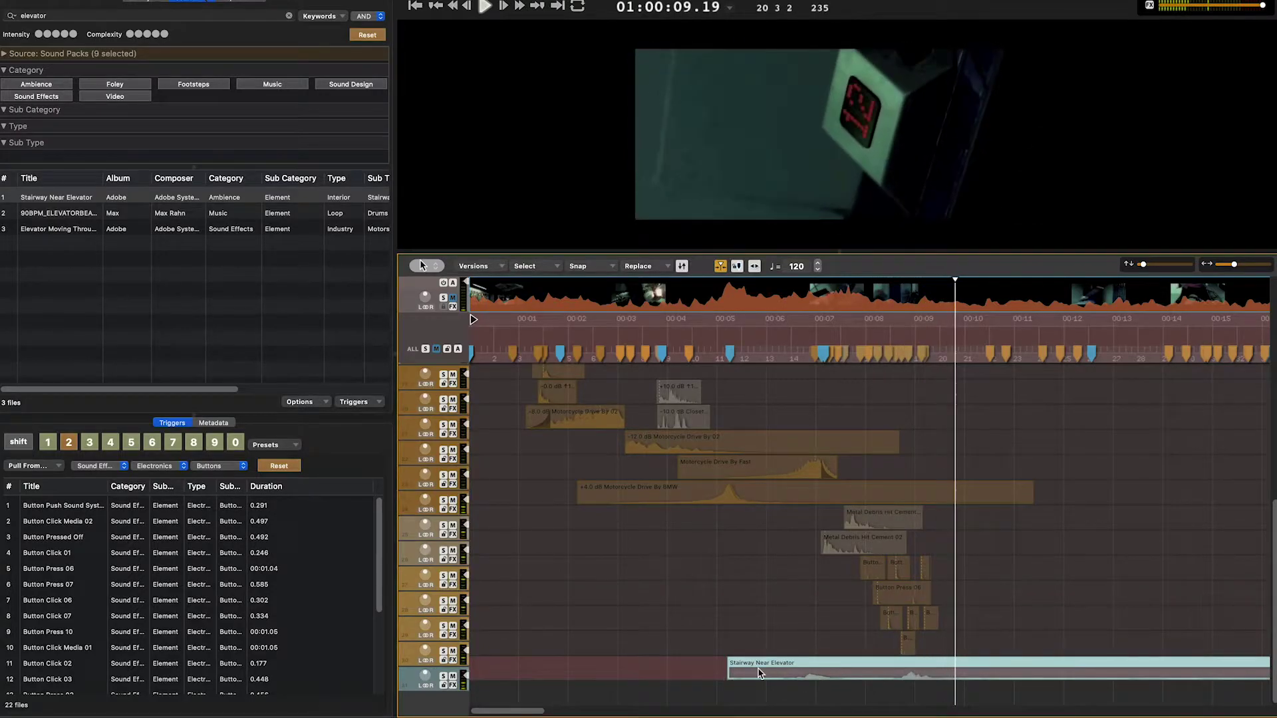
pyautogui.moveTo(732, 677); pyautogui.dragTo(932, 652)
pyautogui.press('space')
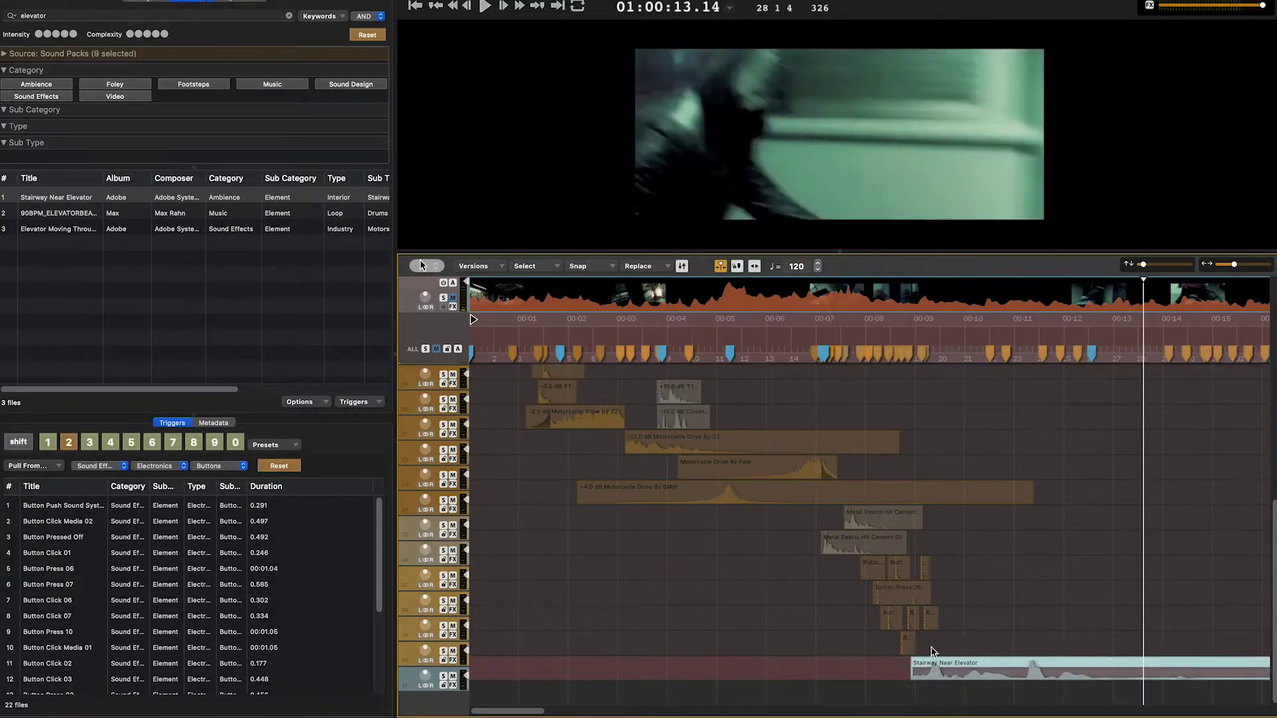
pyautogui.click(875, 326)
pyautogui.press('space')
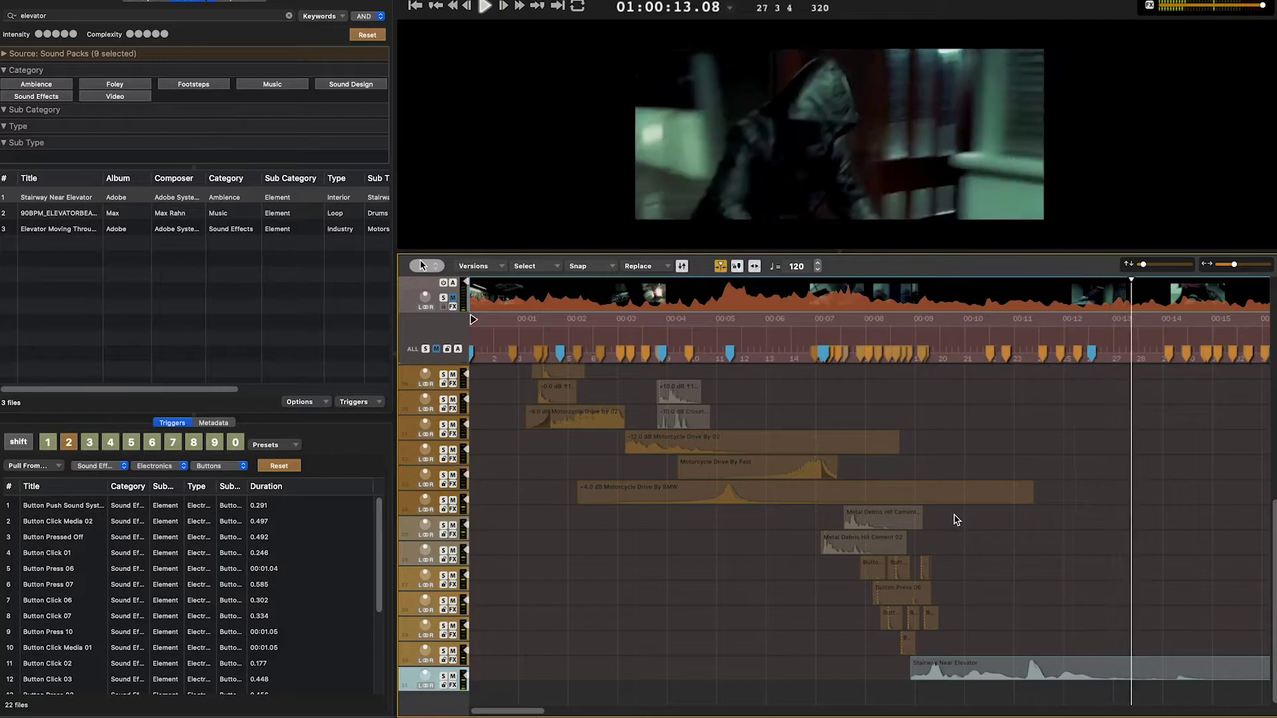
pyautogui.press('space')
# Split the Stairway Near Elevator clip at 01:00:10.23, delete the remainder, and fade the kept part out by about 11.1 seconds, checking by playback
pyautogui.click(1012, 339)
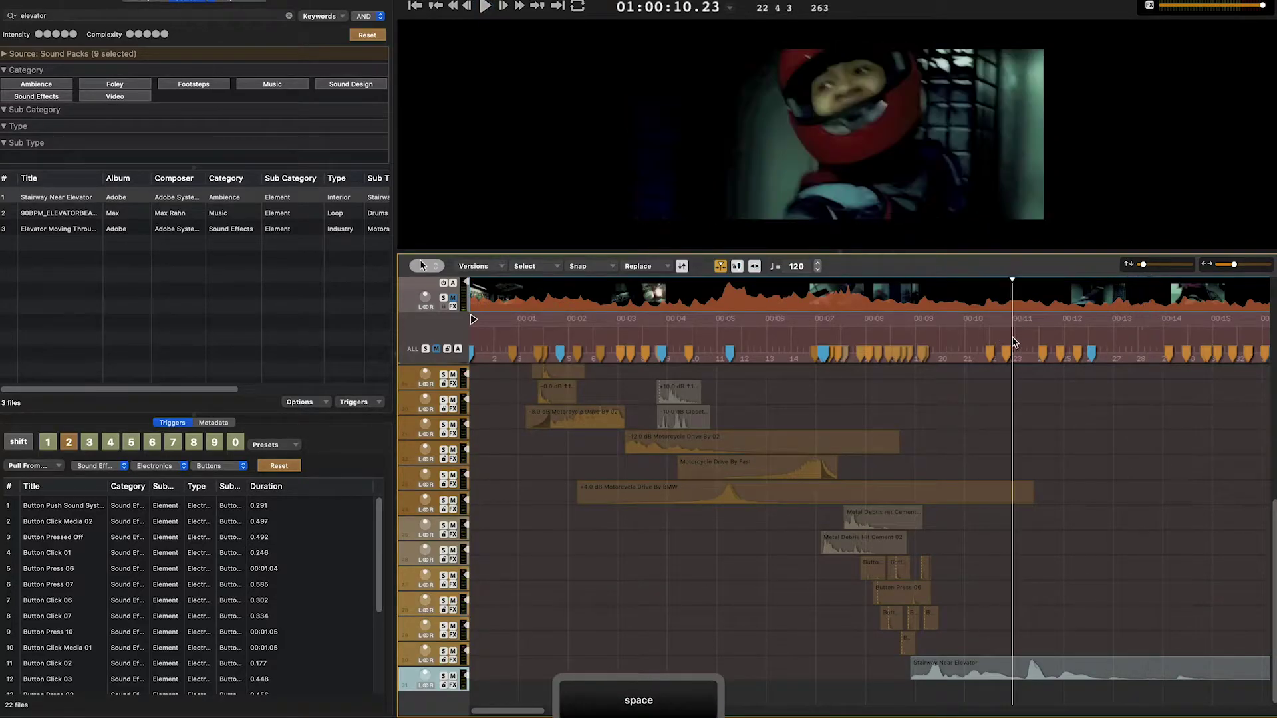
pyautogui.click(1053, 665)
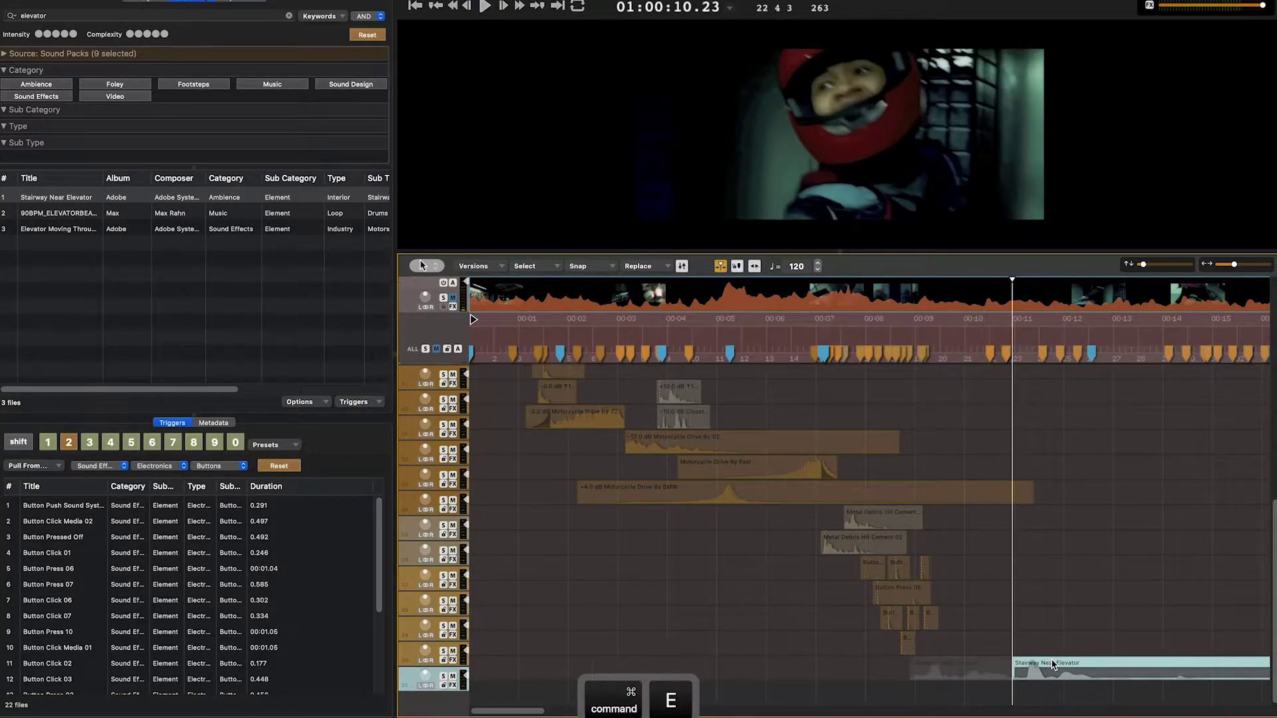
pyautogui.press('Delete')
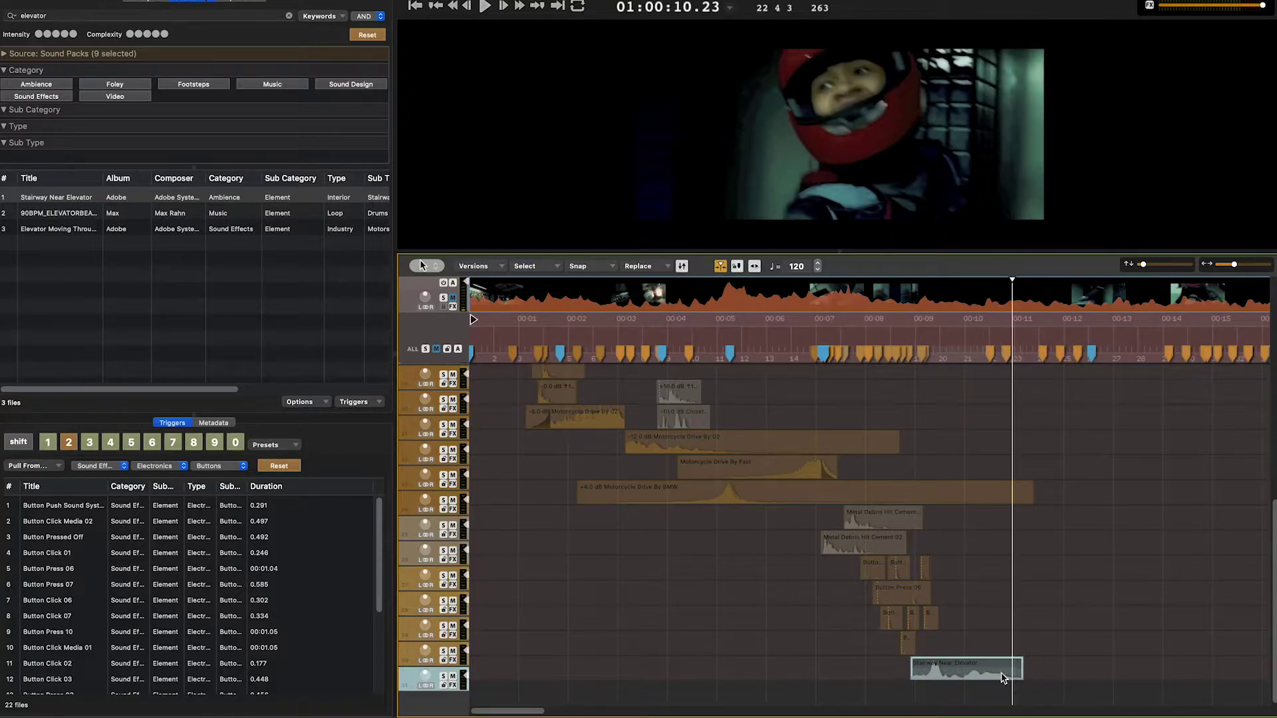
pyautogui.click(897, 338)
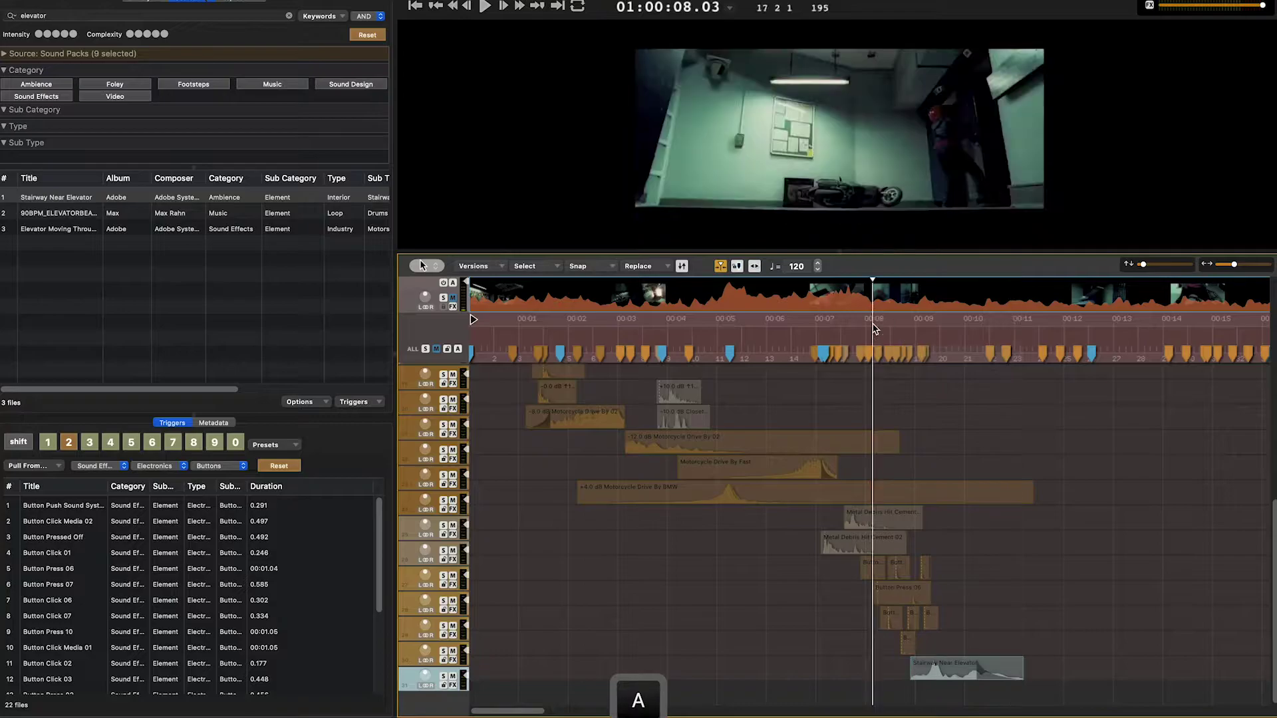
pyautogui.press('space')
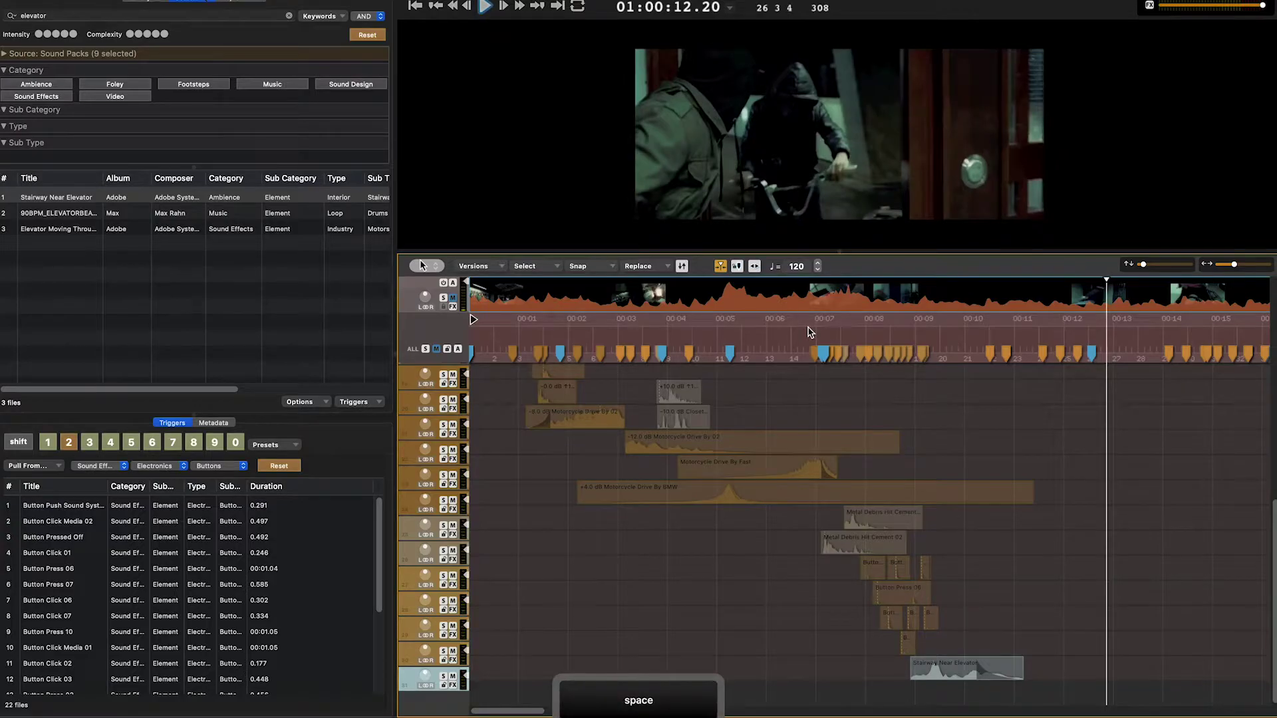
# Search the sound library for "bicycle" and audition Bicycle Tire Spin 03 and Bicycle Tire Spin 02
pyautogui.click(143, 15)
pyautogui.write('bl')
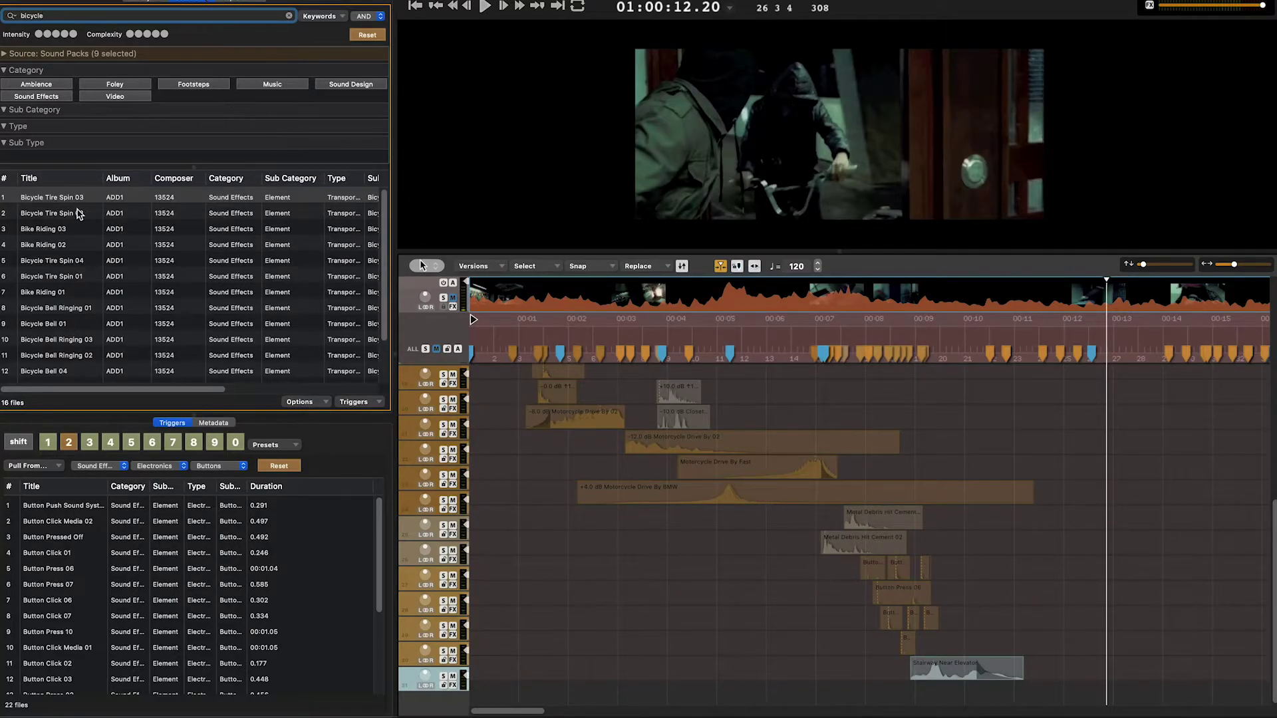
pyautogui.press('space')
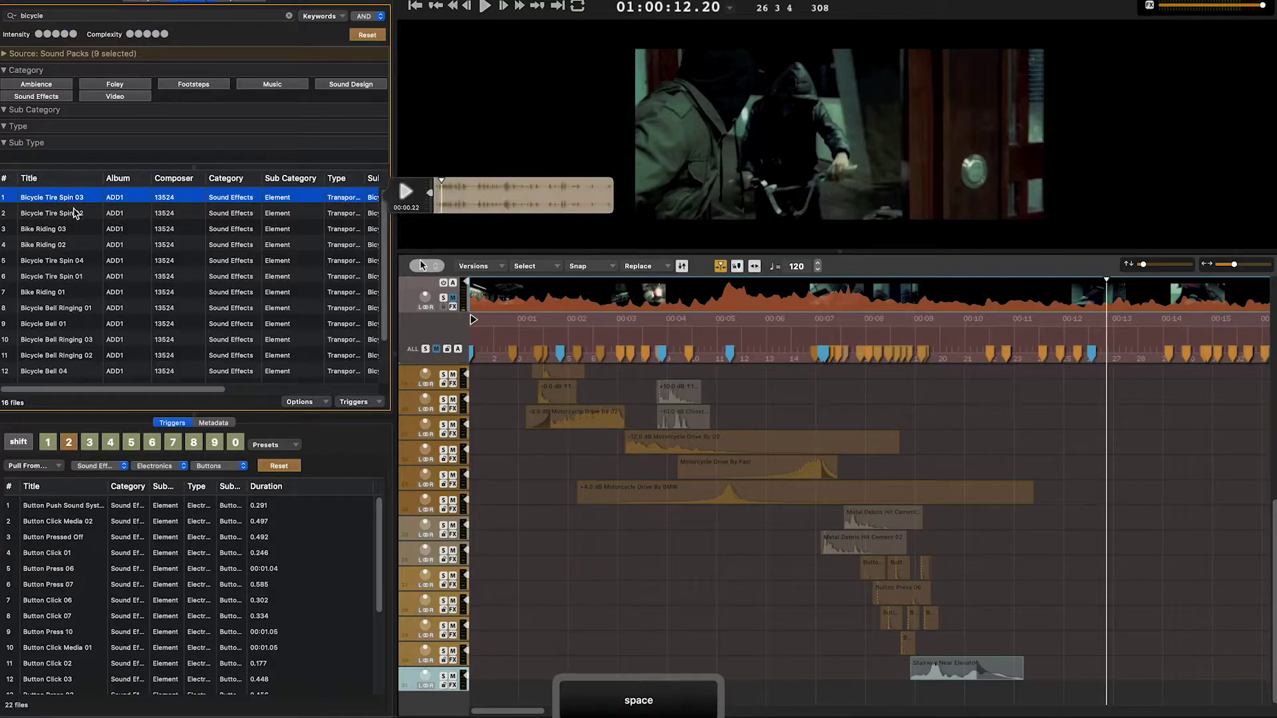
pyautogui.click(75, 213)
pyautogui.press('space')
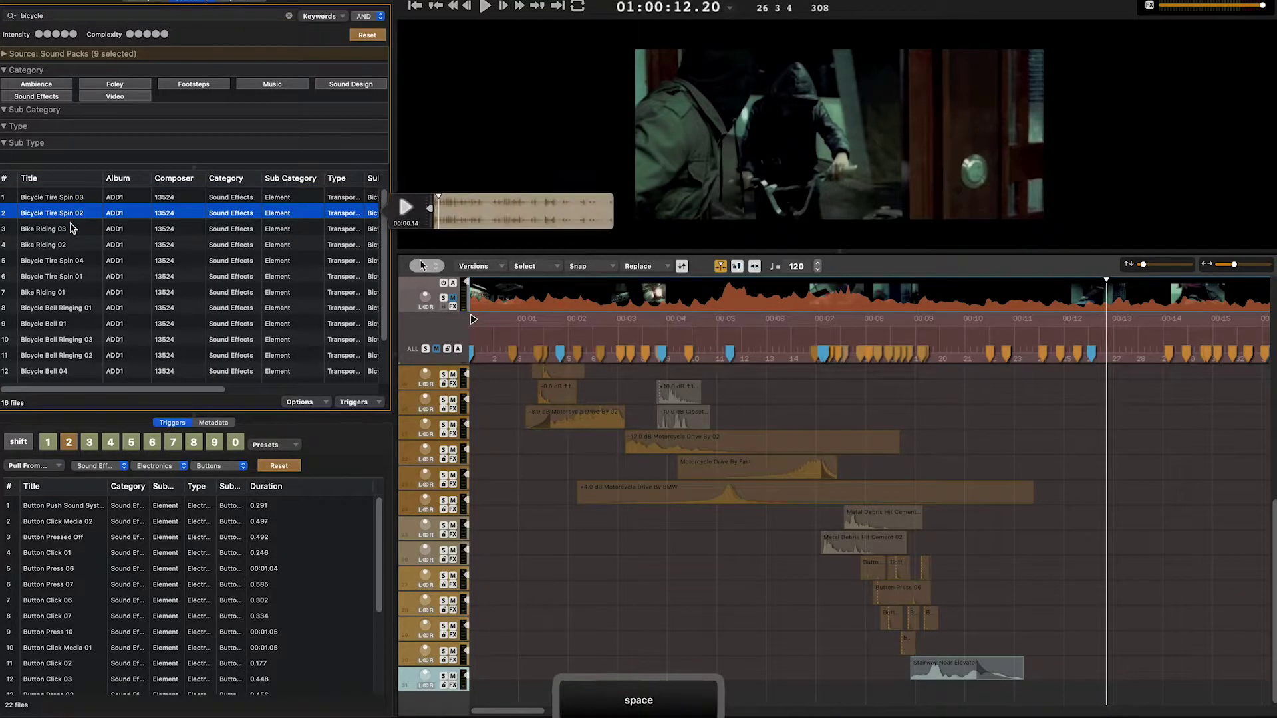
# Audition the remaining bike riding, tire spin and bicycle bell results to find a sound for the bicycle shot
pyautogui.click(73, 233)
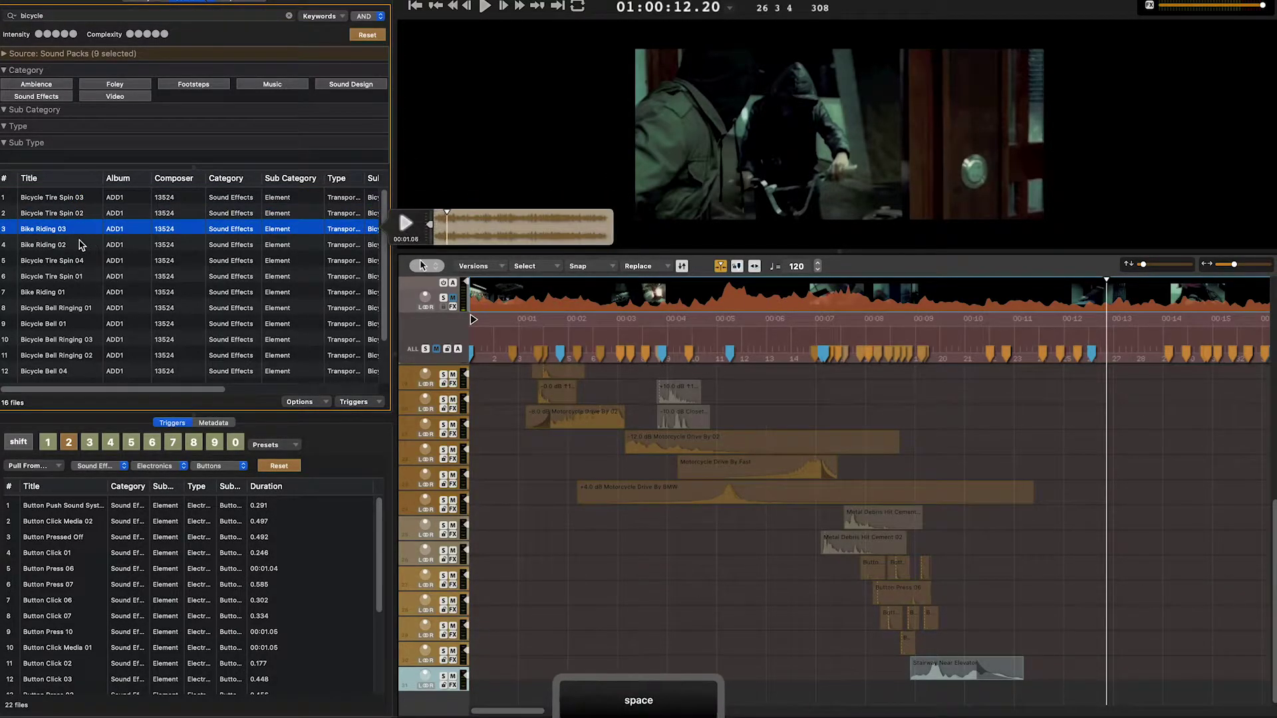
pyautogui.click(80, 245)
pyautogui.click(84, 276)
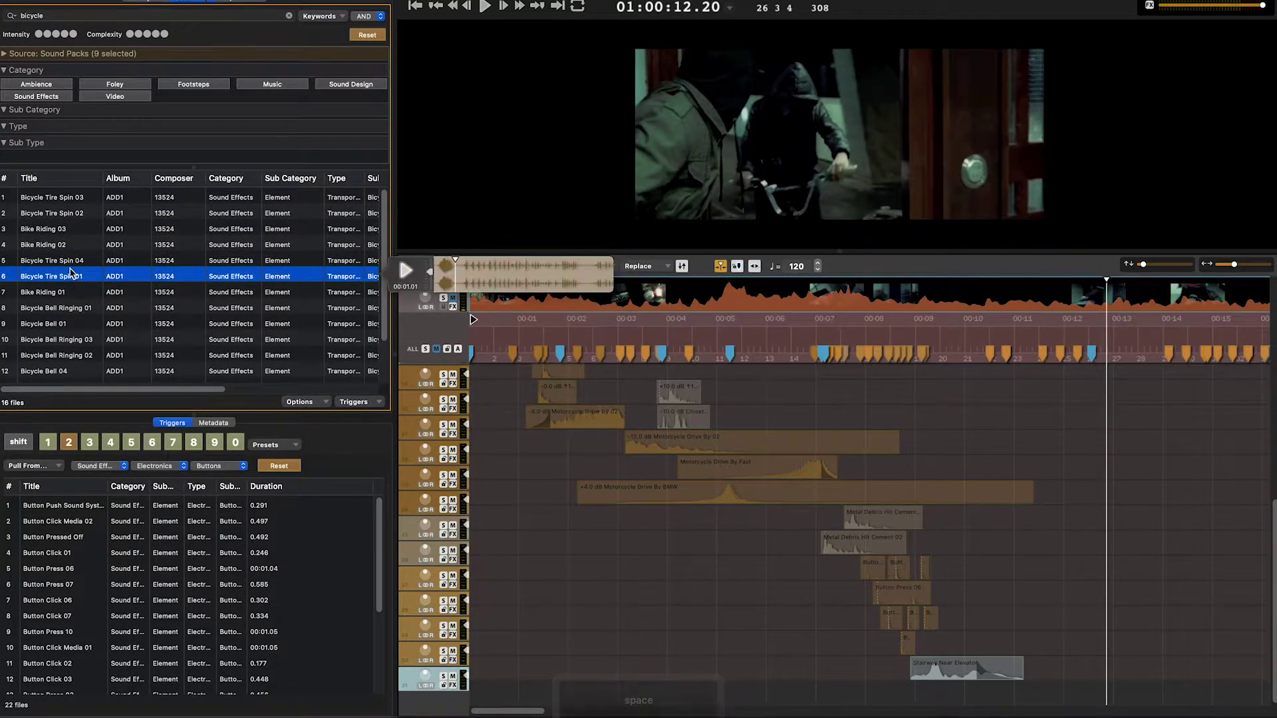
pyautogui.click(71, 294)
pyautogui.press('space')
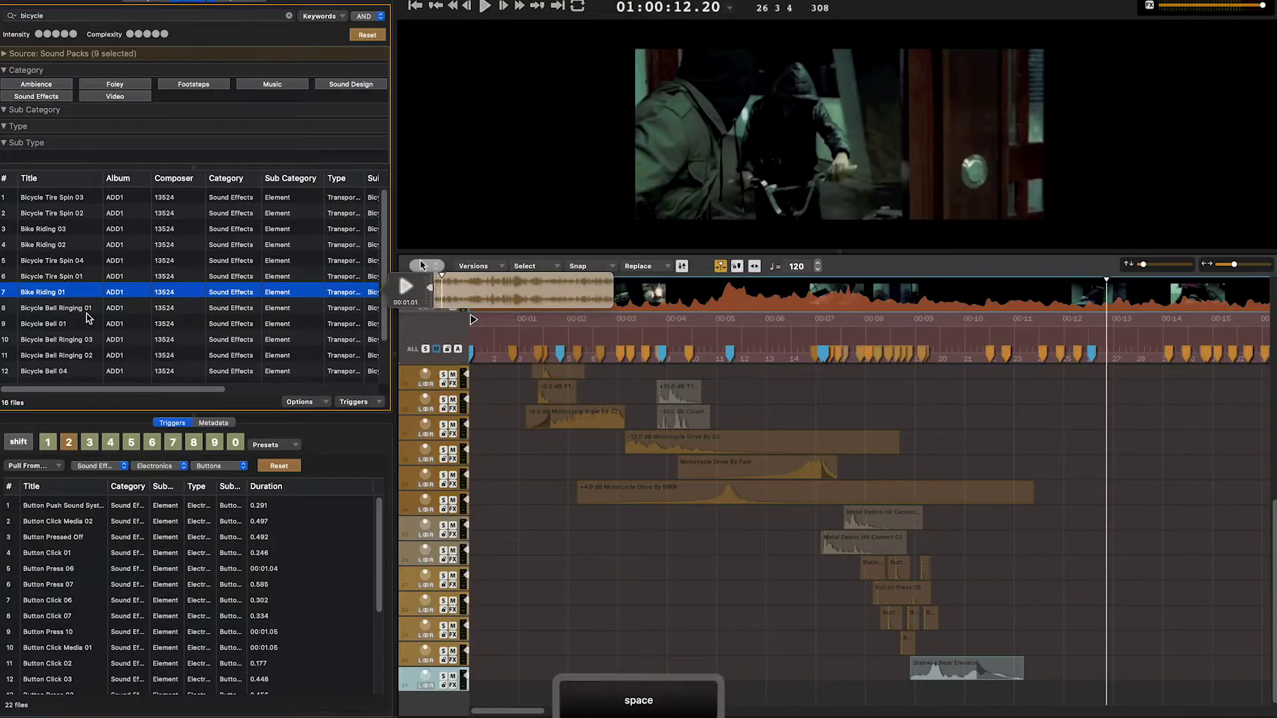
pyautogui.click(79, 308)
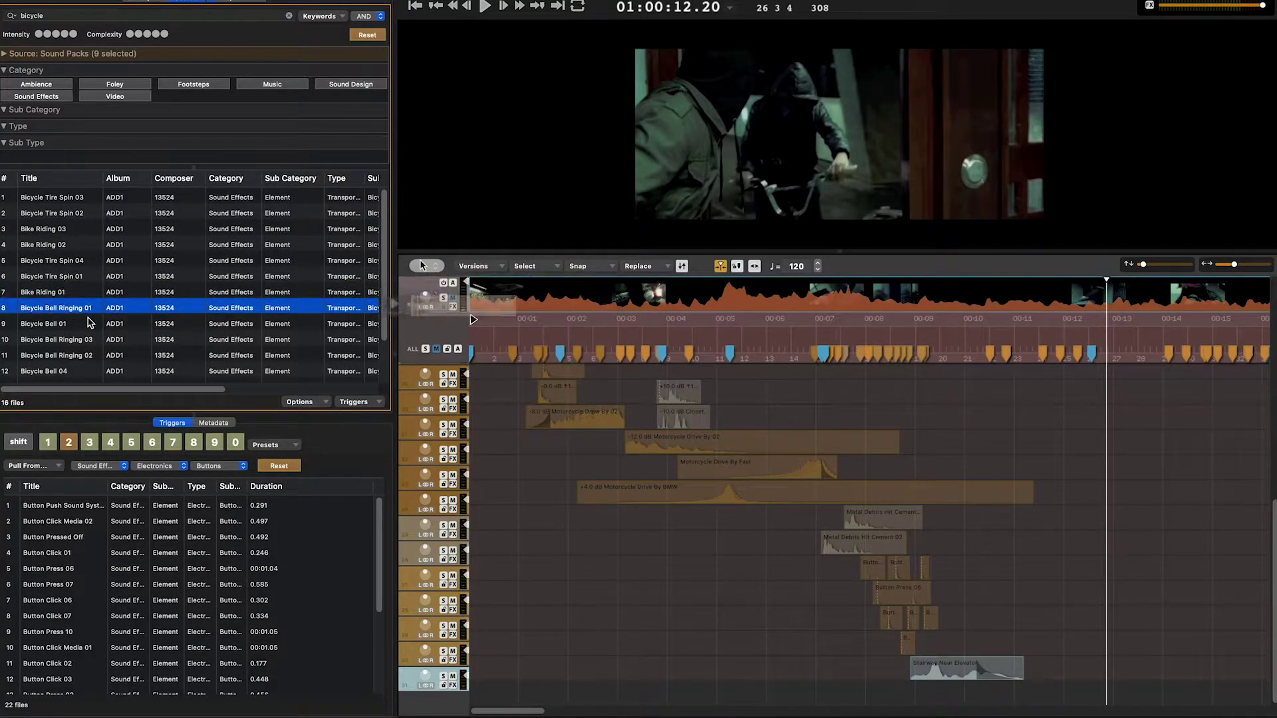
pyautogui.click(90, 324)
pyautogui.press('space')
pyautogui.click(86, 340)
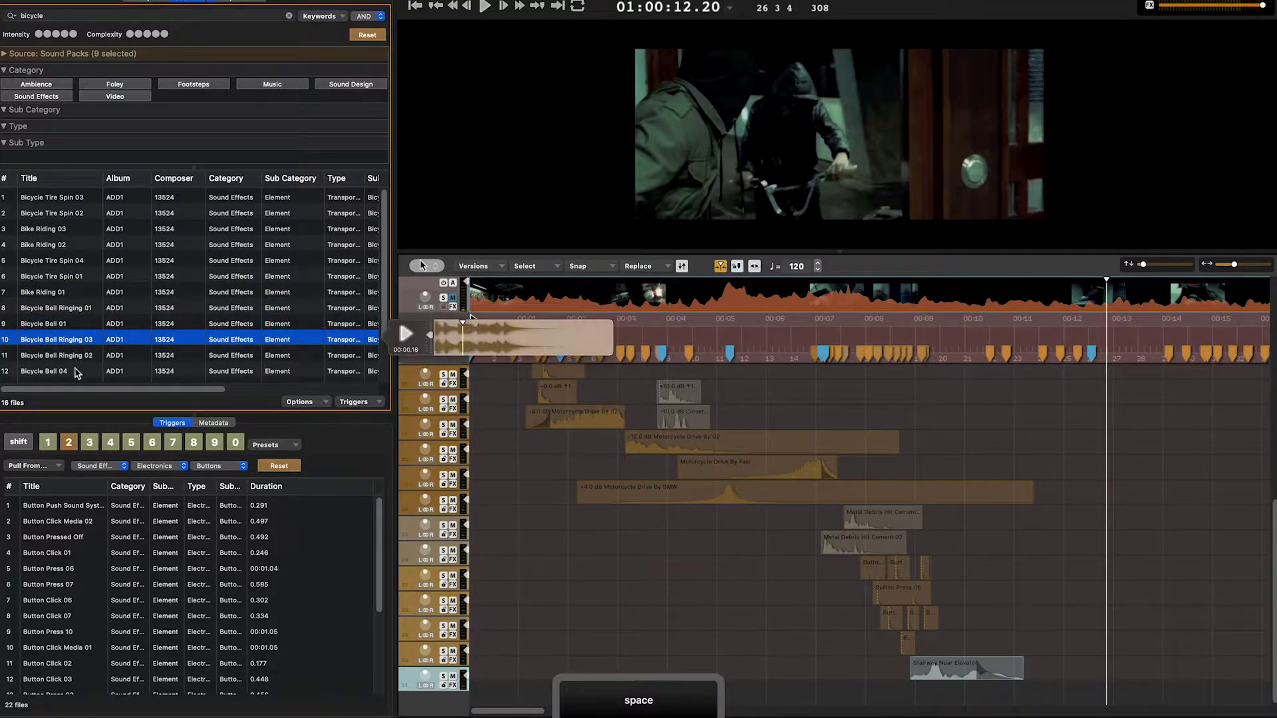
pyautogui.click(78, 372)
# Audition Bike Riding 03 again and add it on a new track below the elevator clip, starting at about 11.2 seconds
pyautogui.click(75, 231)
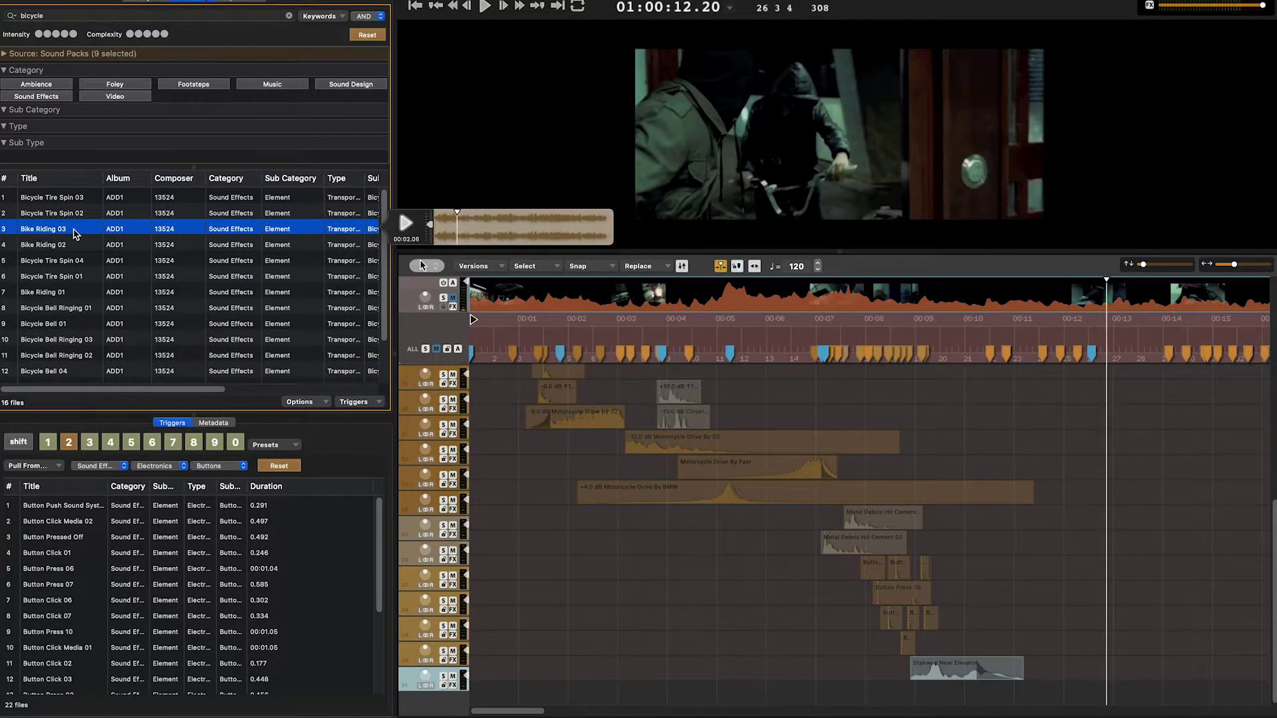
pyautogui.press('space')
pyautogui.moveTo(75, 228); pyautogui.dragTo(991, 685)
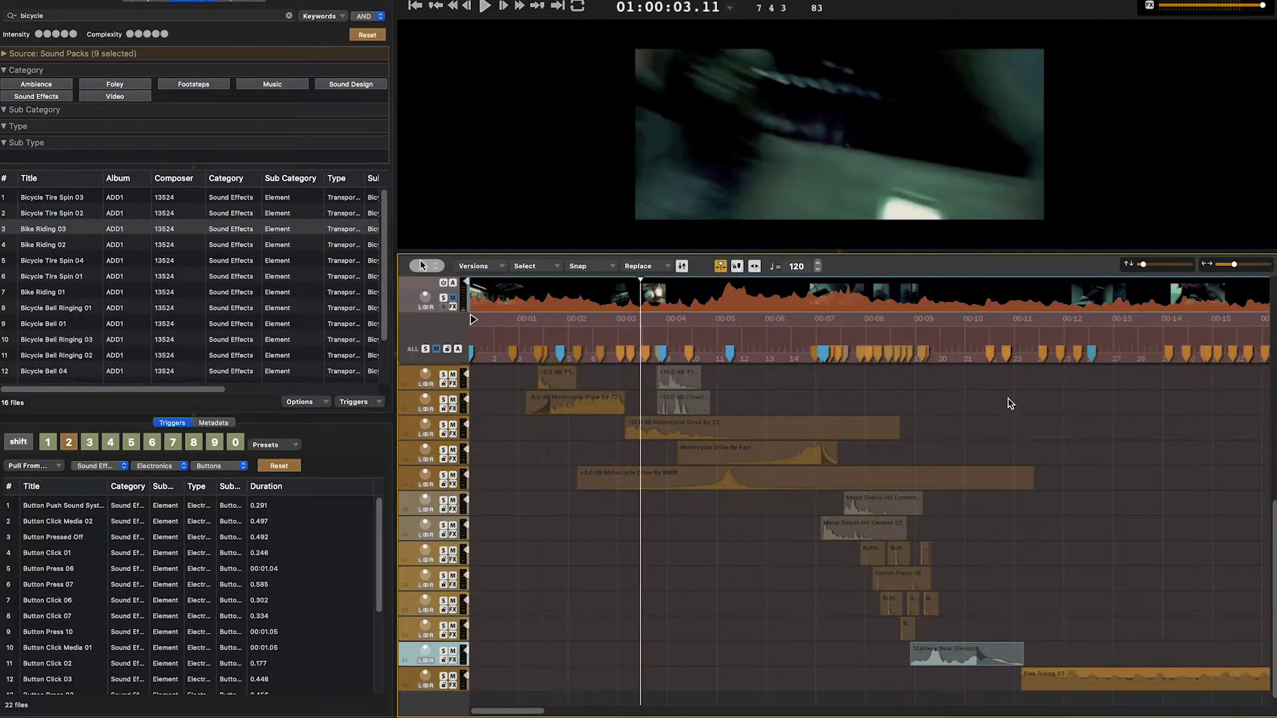
# Step through the picture from about 10 seconds and move Bike Riding 03 to start at about 12.3 seconds, checking by playback
pyautogui.click(969, 332)
pyautogui.press('Right')
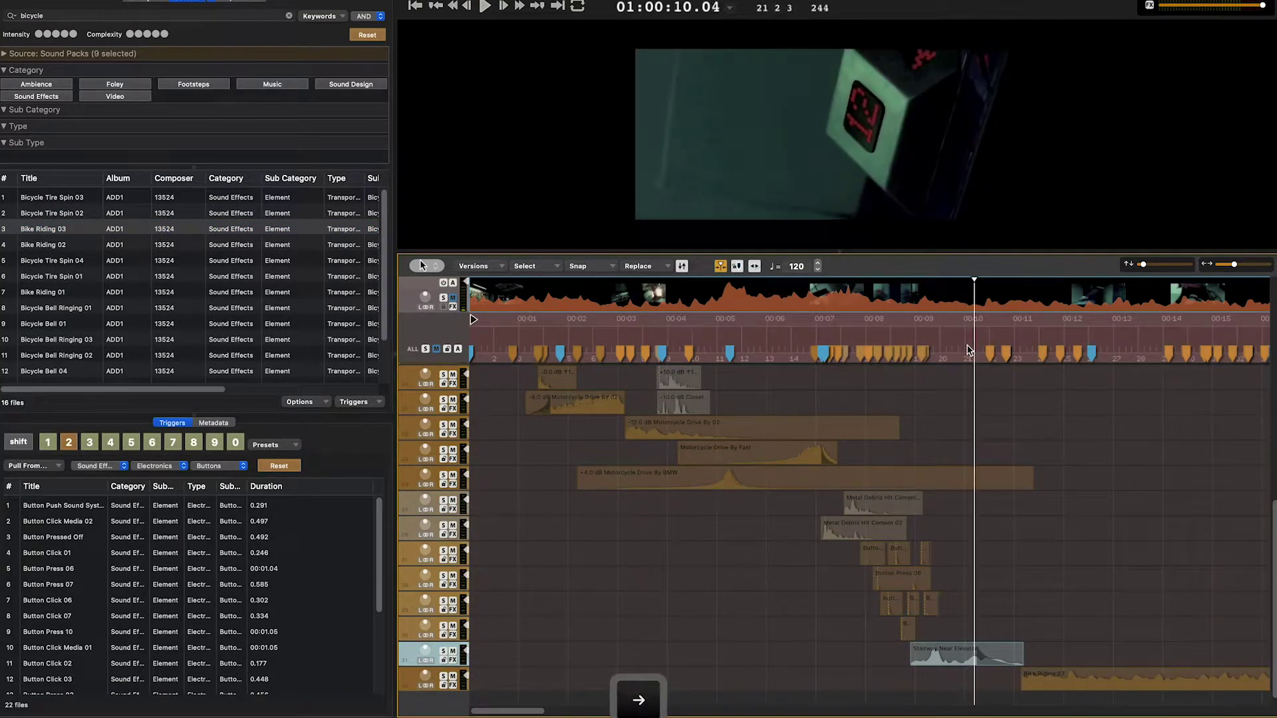
pyautogui.press('Right')
pyautogui.press('Right')
pyautogui.press('Right')
pyautogui.press('Right')
pyautogui.press('Right')
pyautogui.press('Right')
pyautogui.press('Right')
pyautogui.press('Right')
pyautogui.press('Right')
pyautogui.press('Right')
pyautogui.press('Right')
pyautogui.press('Right')
pyautogui.press('Right')
pyautogui.press('Right')
pyautogui.press('Right')
pyautogui.press('Right')
pyautogui.press('Right')
pyautogui.press('Right')
pyautogui.press('Right')
pyautogui.press('Right')
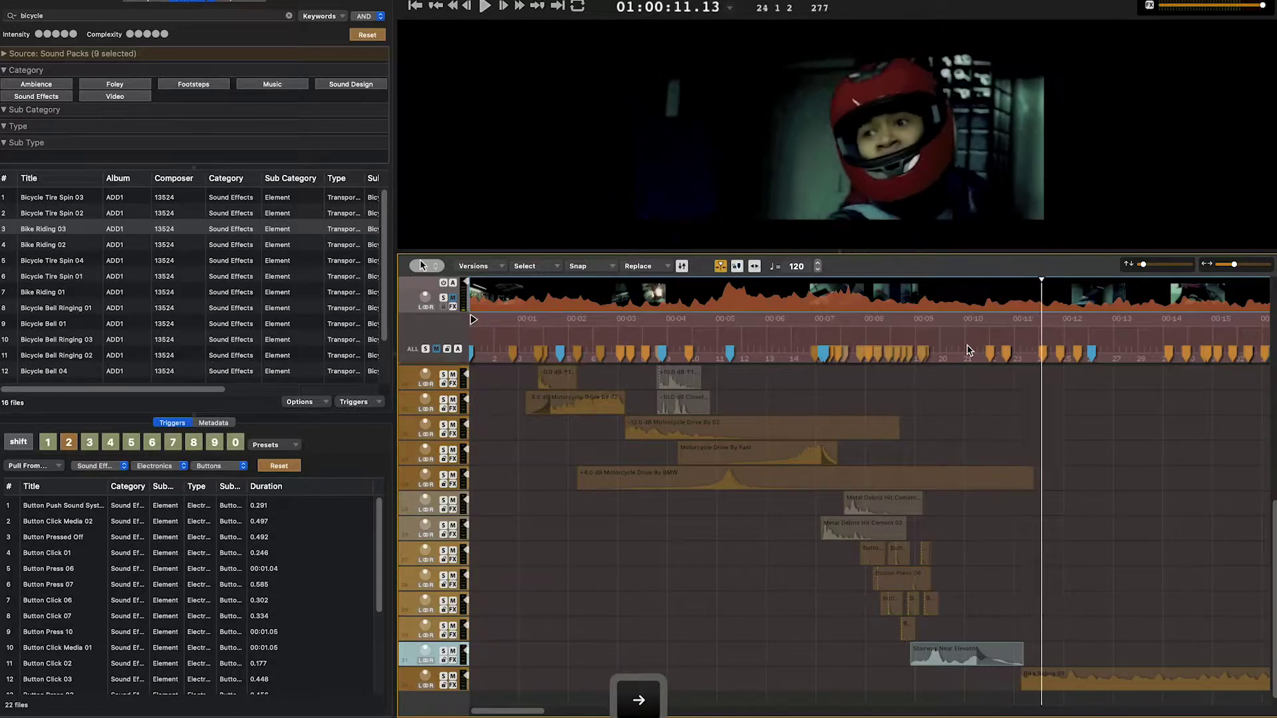
pyautogui.press('Right')
pyautogui.press('Right')
pyautogui.press('Right')
pyautogui.press('Right')
pyautogui.press('Right')
pyautogui.press('Right')
pyautogui.press('Right')
pyautogui.press('Right')
pyautogui.press('Right')
pyautogui.press('Right')
pyautogui.press('Right')
pyautogui.press('Right')
pyautogui.press('Right')
pyautogui.press('Right')
pyautogui.press('Right')
pyautogui.press('Right')
pyautogui.press('Right')
pyautogui.press('Right')
pyautogui.press('Right')
pyautogui.press('Right')
pyautogui.hscroll(10, 584, 571)
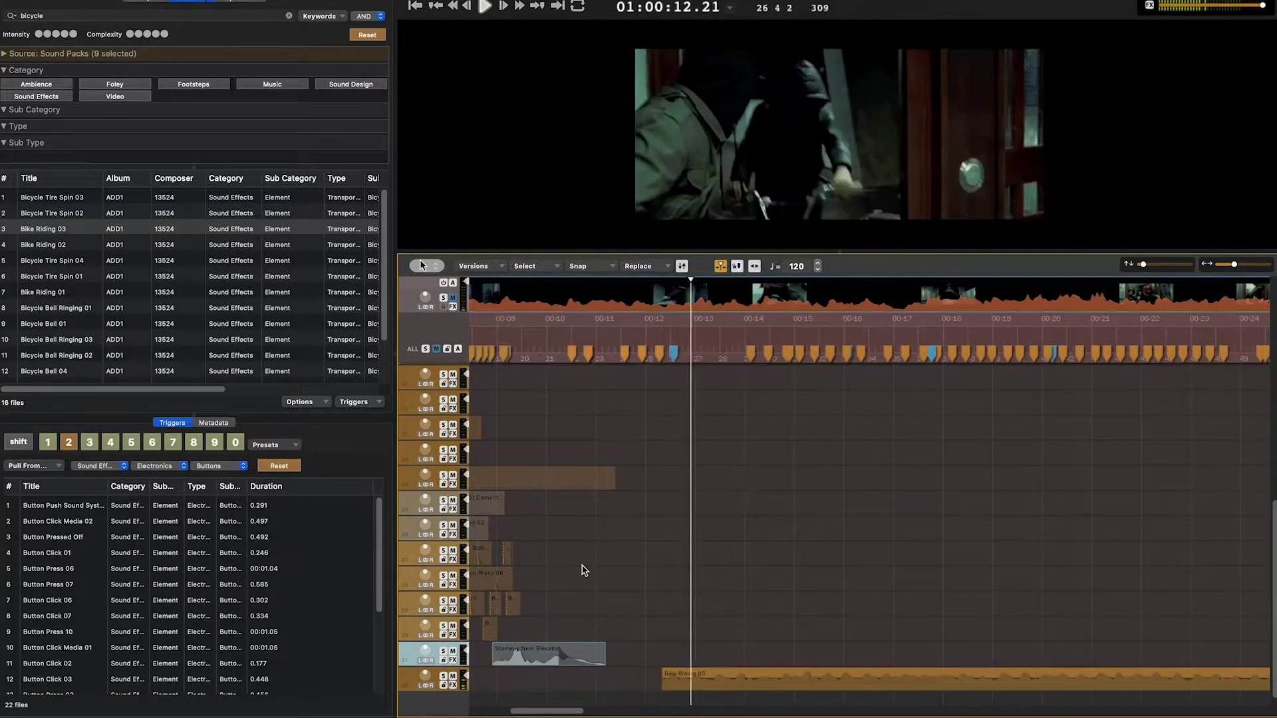
pyautogui.press('space')
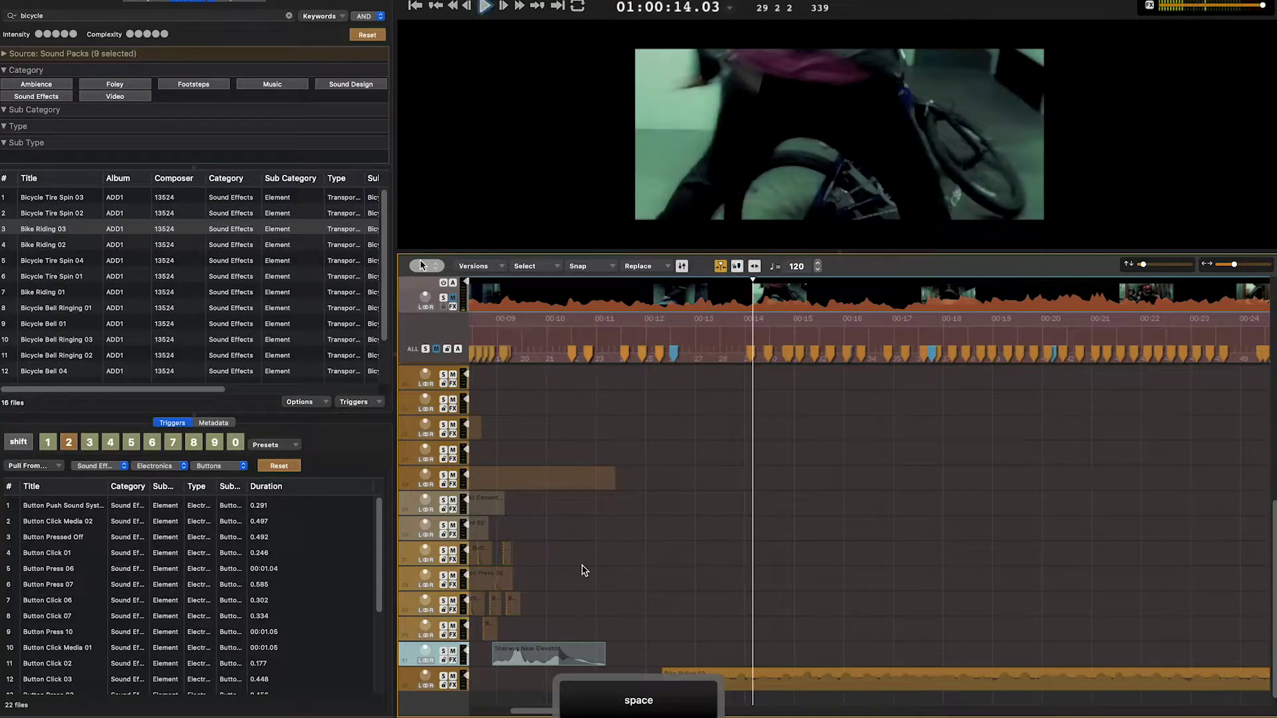
pyautogui.press('space')
# Move Bike Riding 03 earlier to start at about 11.5 seconds and play the bicycle shot to check its timing
pyautogui.click(650, 336)
pyautogui.press('space')
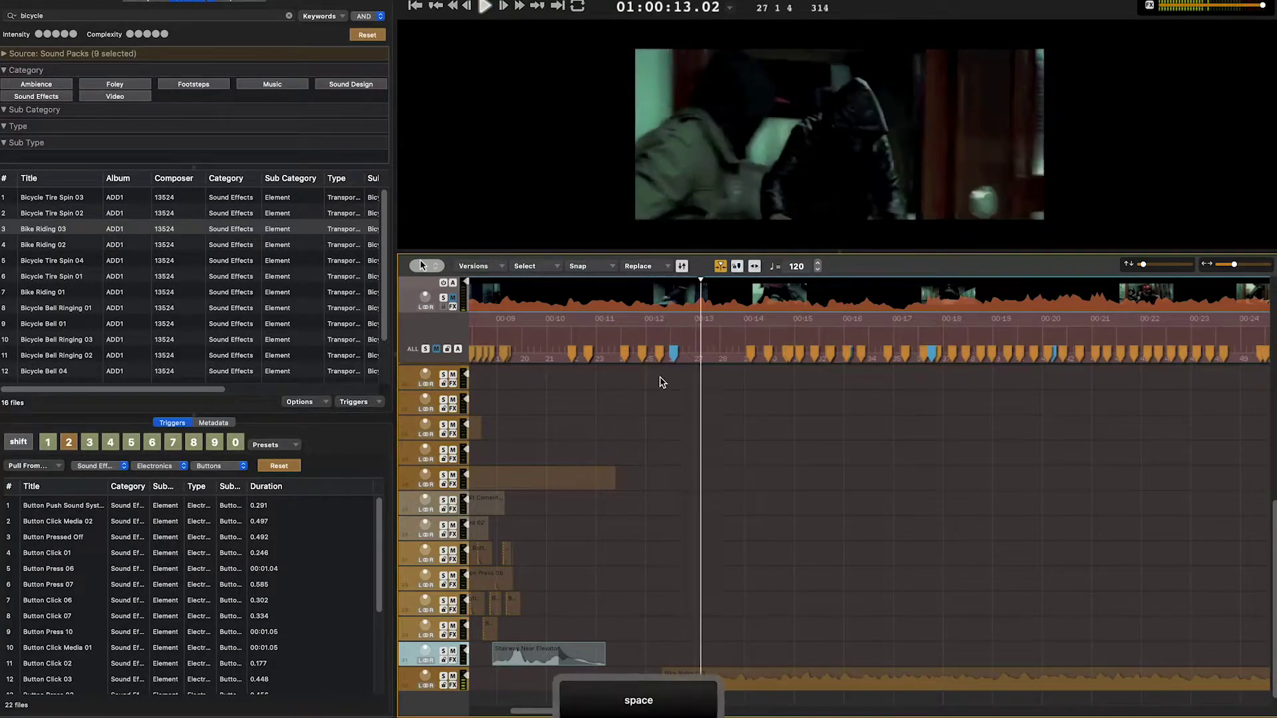
pyautogui.moveTo(798, 687); pyautogui.dragTo(763, 693)
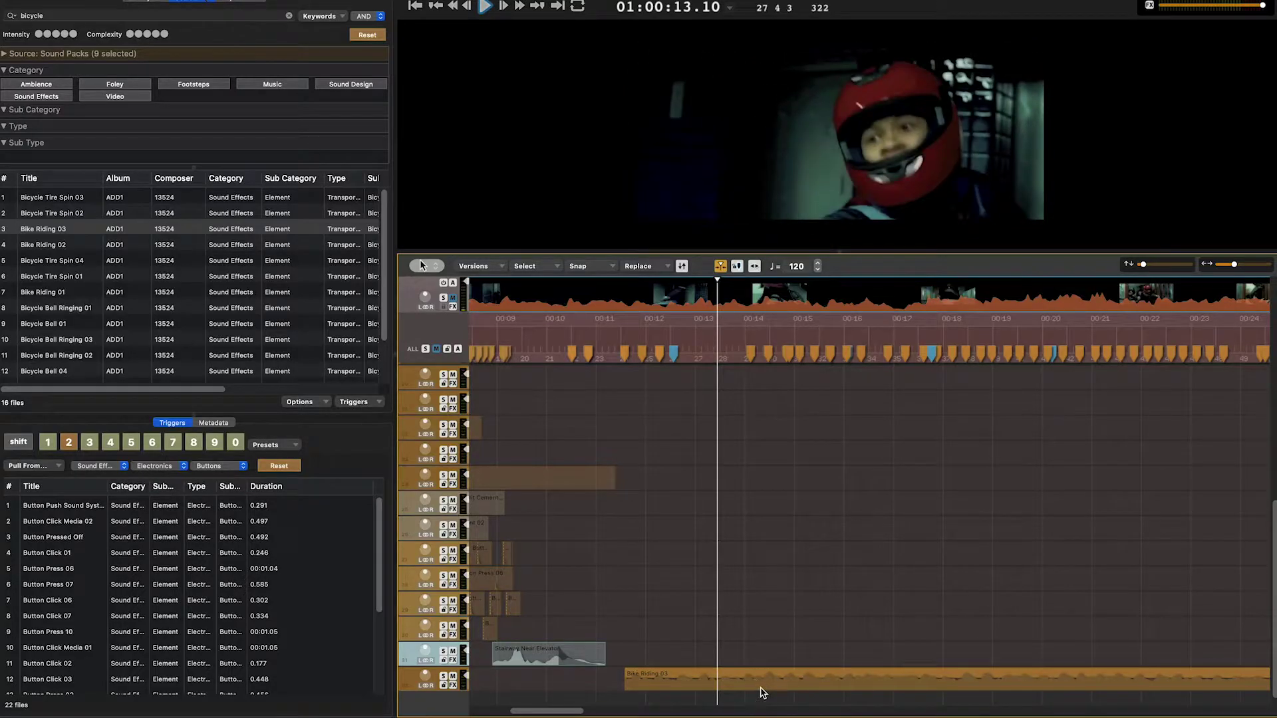
pyautogui.click(644, 347)
pyautogui.press('space')
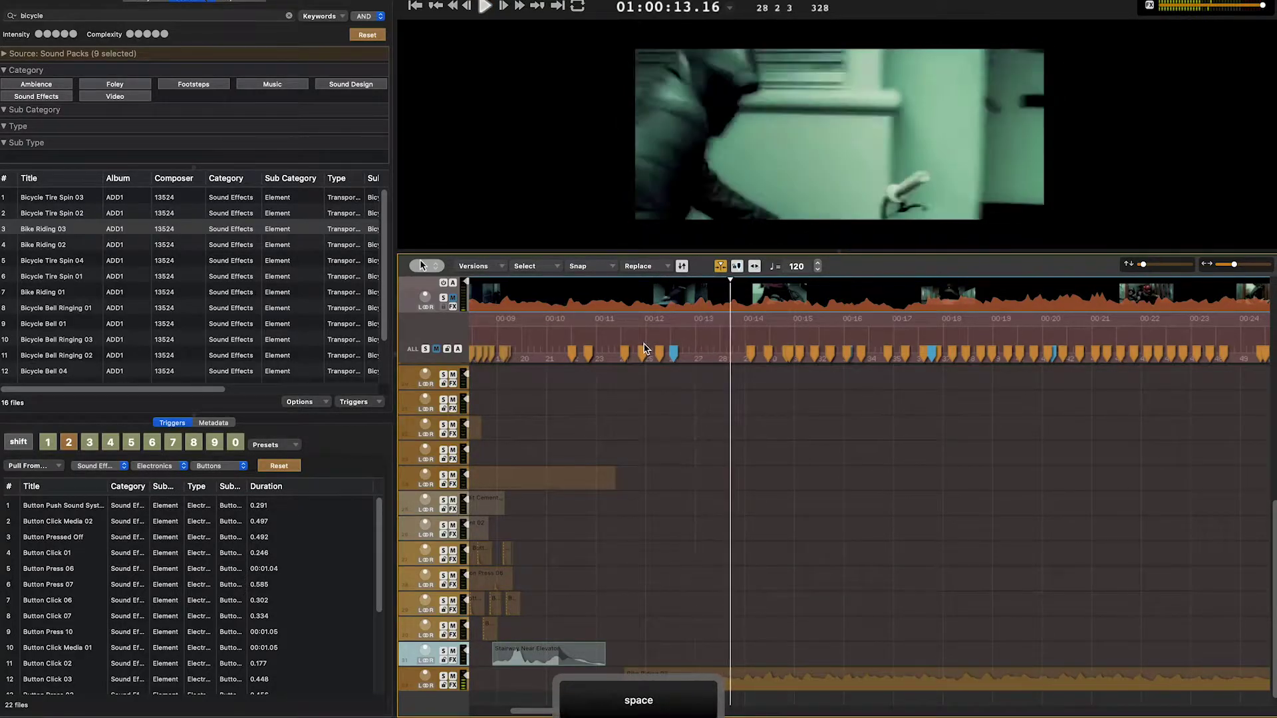
pyautogui.click(596, 335)
pyautogui.press('space')
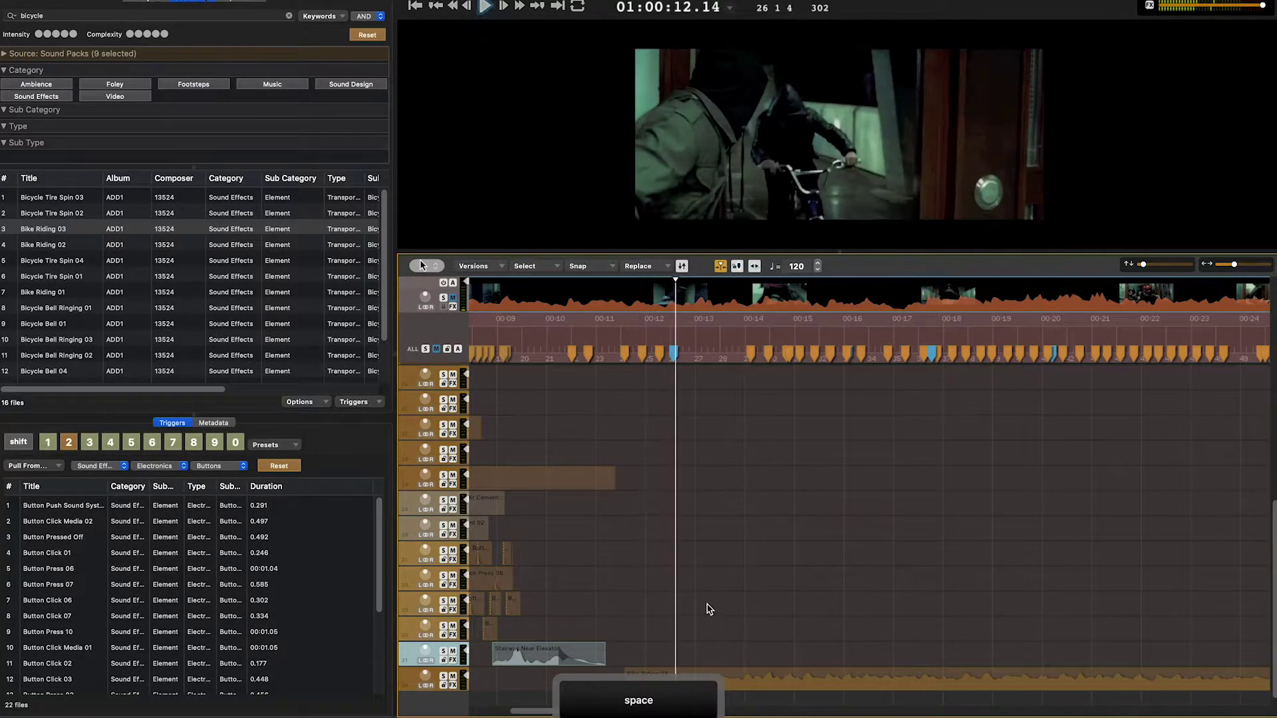
# Trim Bike Riding 03 to run from about 12.2 to 14 seconds with fades at both ends, and play it back
pyautogui.moveTo(632, 684); pyautogui.dragTo(652, 685)
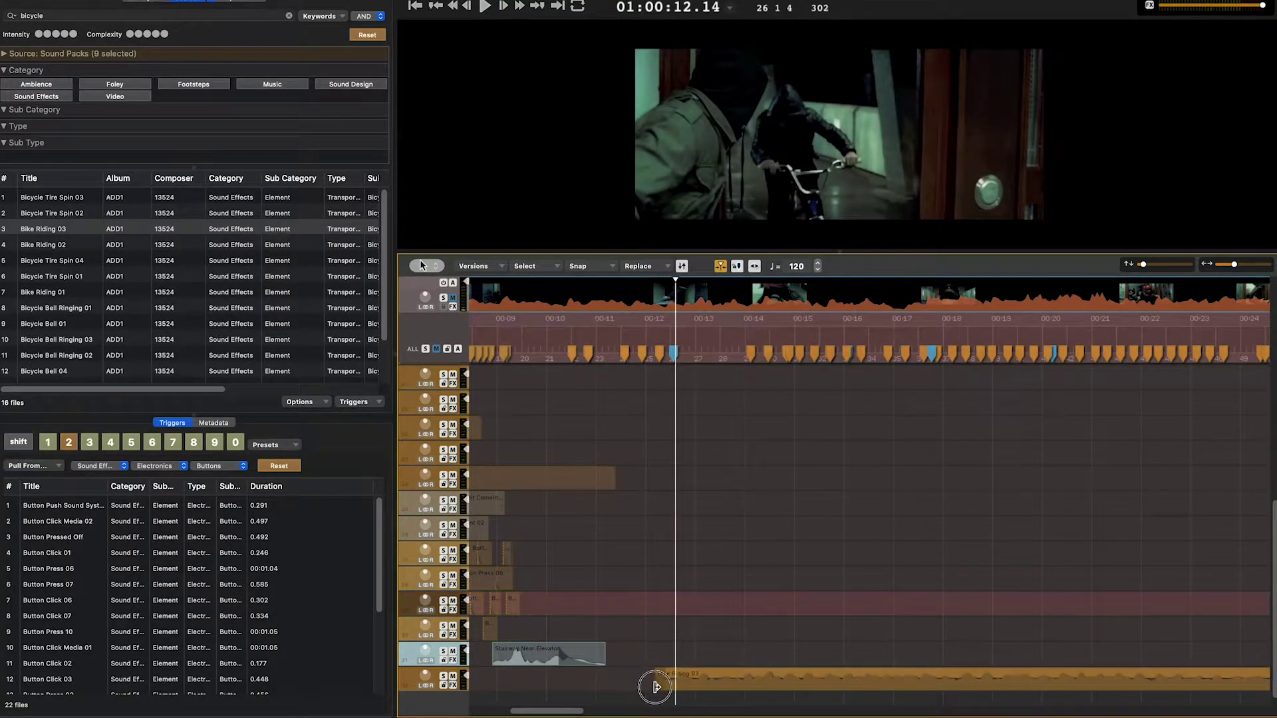
pyautogui.moveTo(653, 685); pyautogui.dragTo(655, 685)
pyautogui.click(633, 335)
pyautogui.press('a')
pyautogui.press('BackSpace')
pyautogui.press('f')
pyautogui.click(723, 676)
pyautogui.press('a')
pyautogui.press('space')
pyautogui.press('space')
# Search the sound library for "bicycle fall", limit results to sound effect elements, and add Body Fall In Gravel to the elevator track at about 14.7 seconds
pyautogui.press('s')
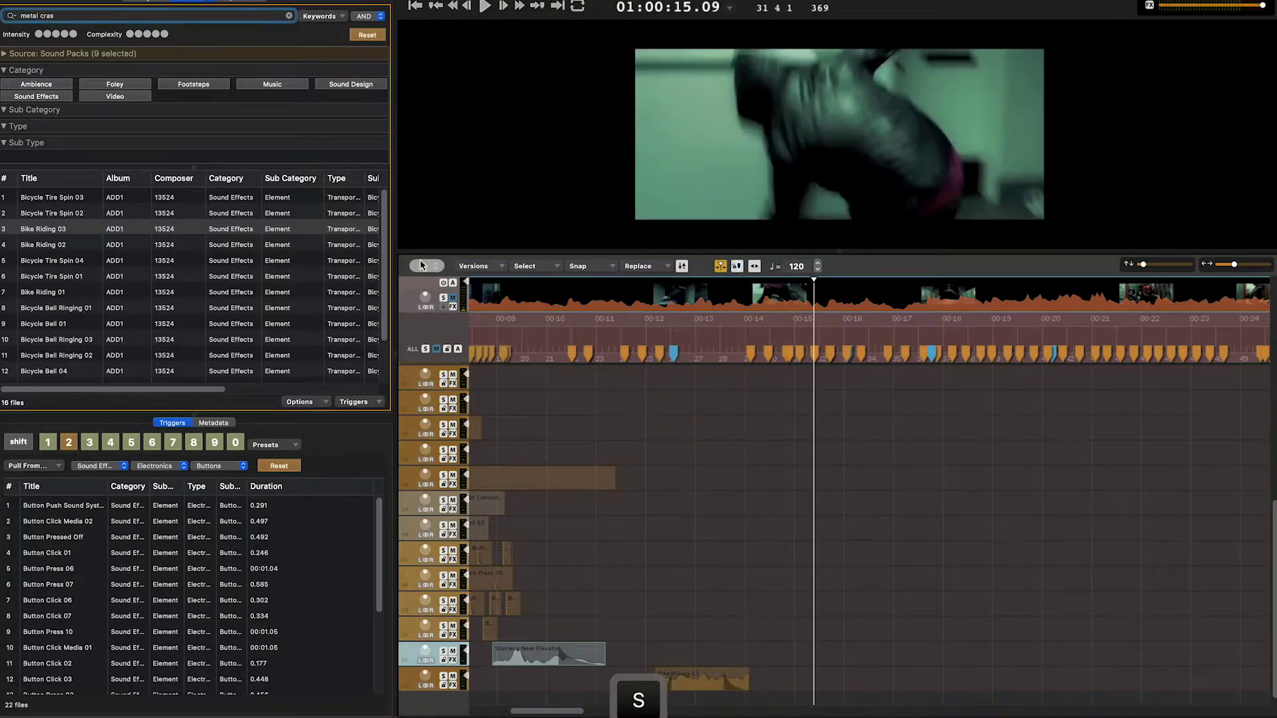
pyautogui.press('BackSpace')
pyautogui.write('bicycle fall')
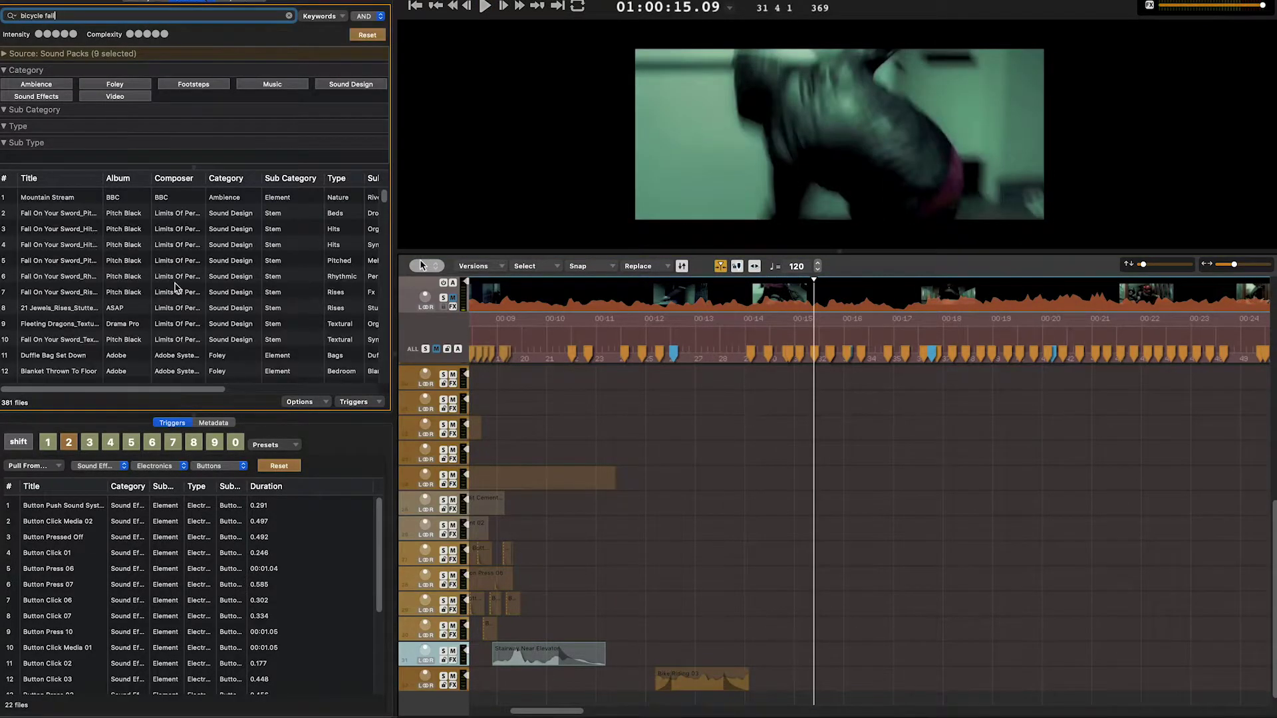
pyautogui.press('Return')
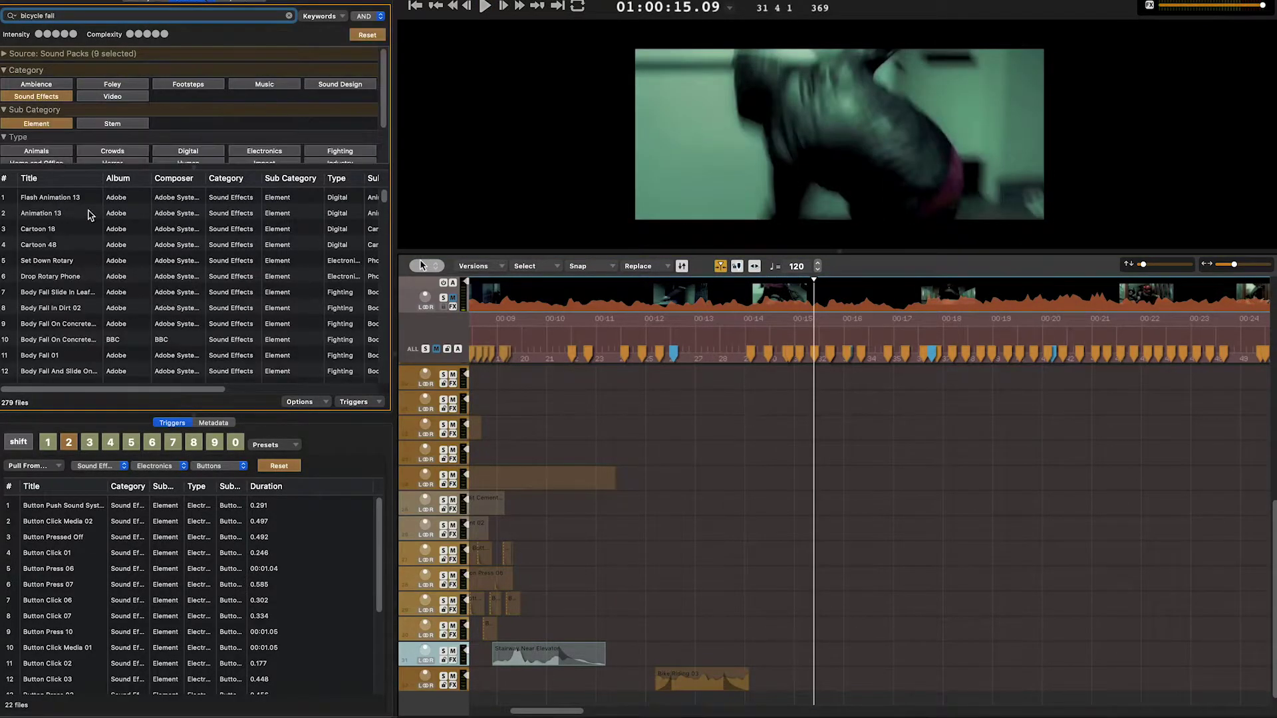
pyautogui.scroll(-5, 108, 357)
pyautogui.scroll(-3, 96, 323)
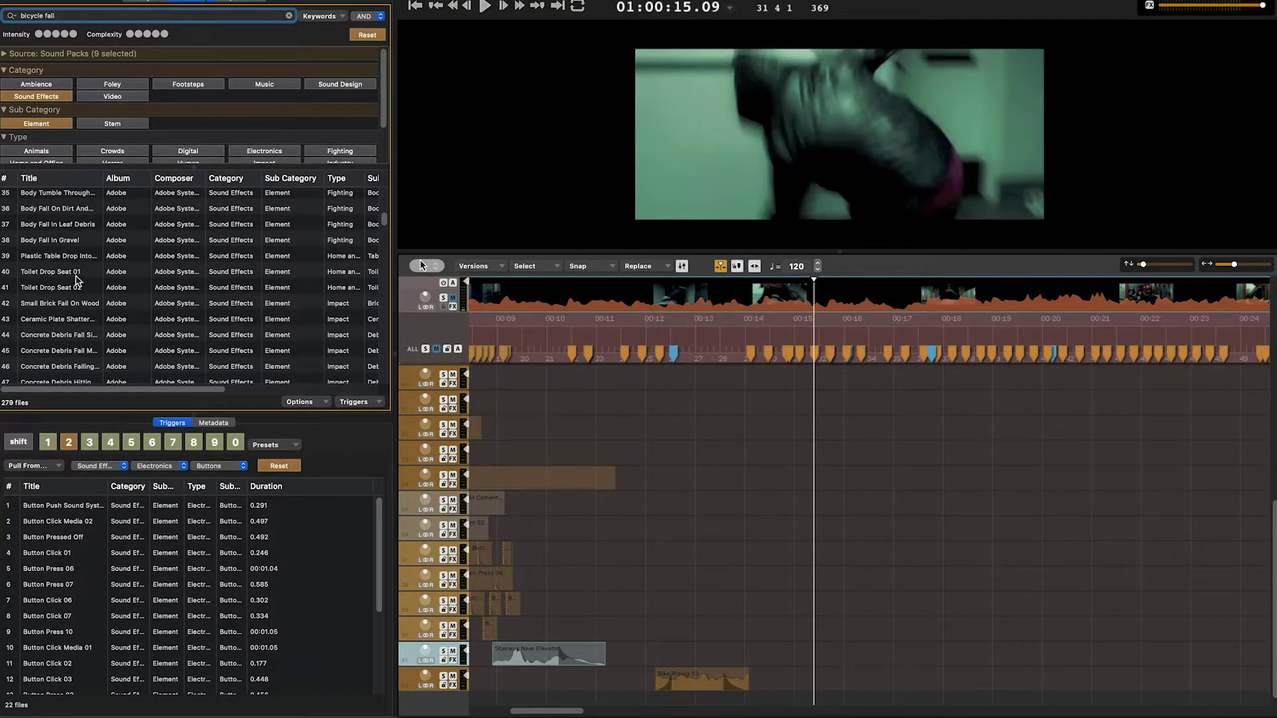
pyautogui.press('space')
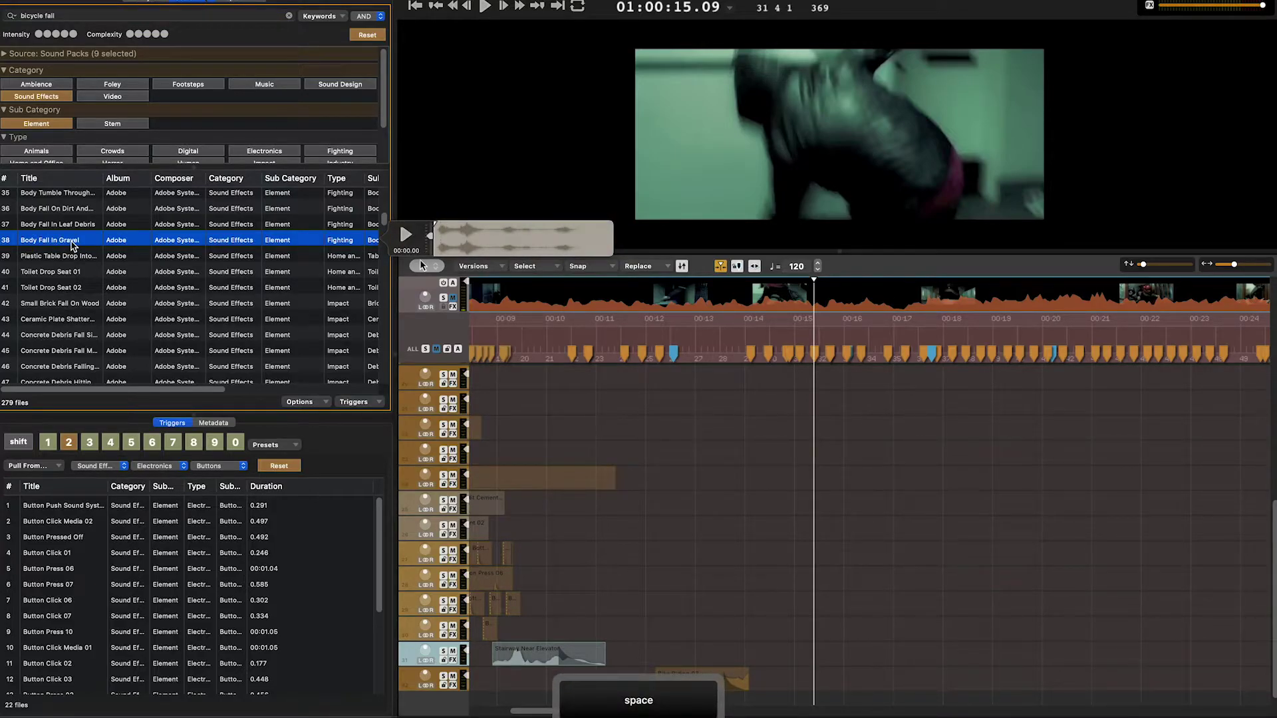
pyautogui.moveTo(73, 245); pyautogui.dragTo(782, 655)
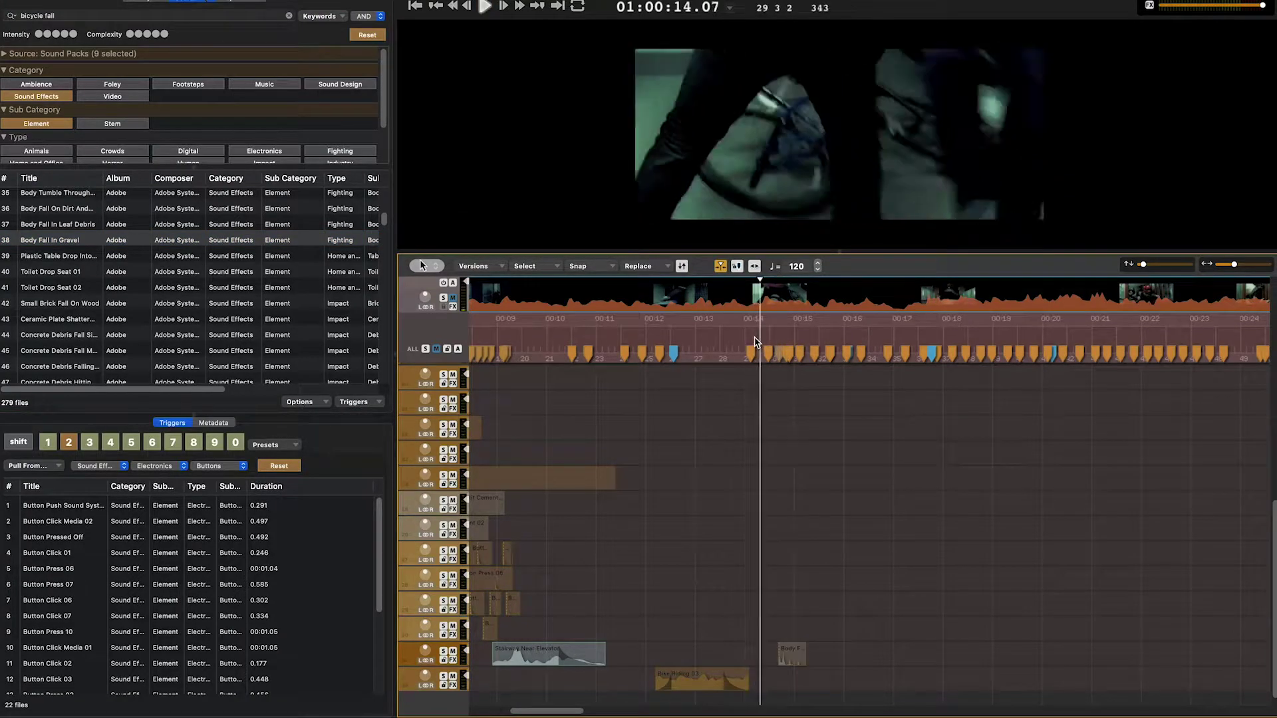
pyautogui.press('space')
pyautogui.moveTo(792, 653); pyautogui.dragTo(683, 685)
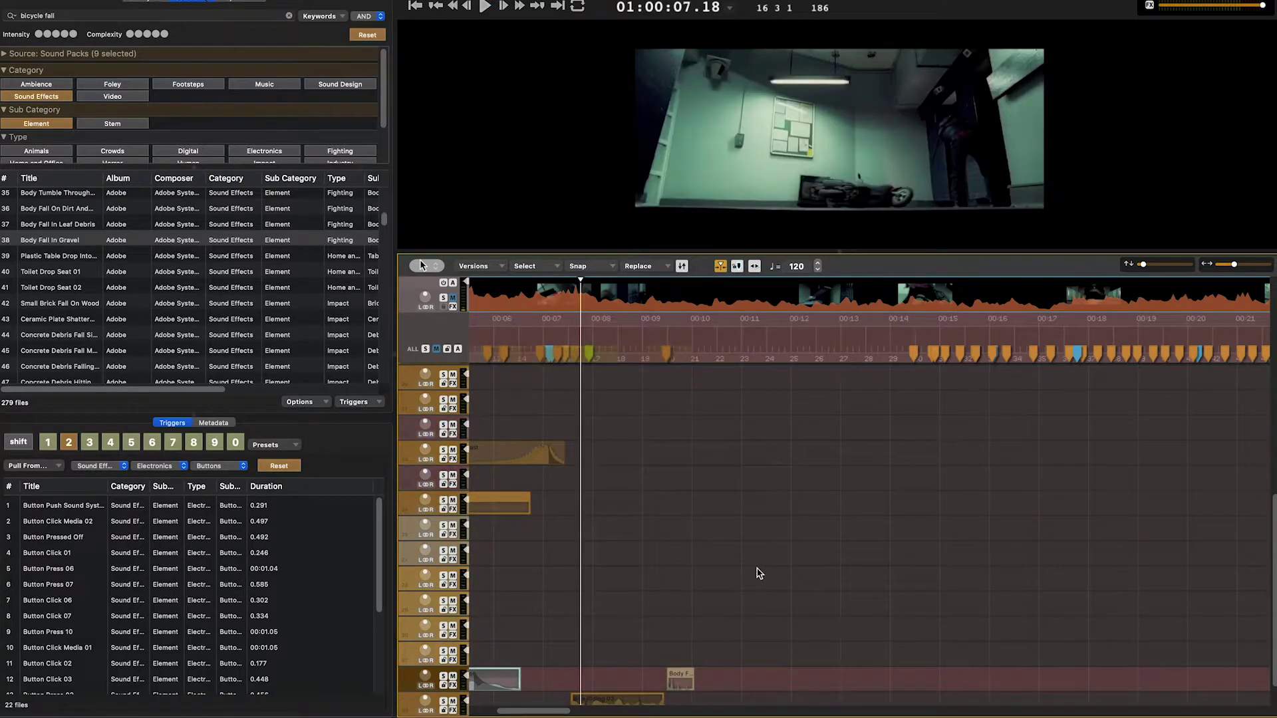
pyautogui.press('super+z')
# Move Body Fall In Gravel to a new track below Bike Riding 03, starting at about 7.5 seconds, and play the crash shot
pyautogui.moveTo(911, 655); pyautogui.dragTo(612, 708)
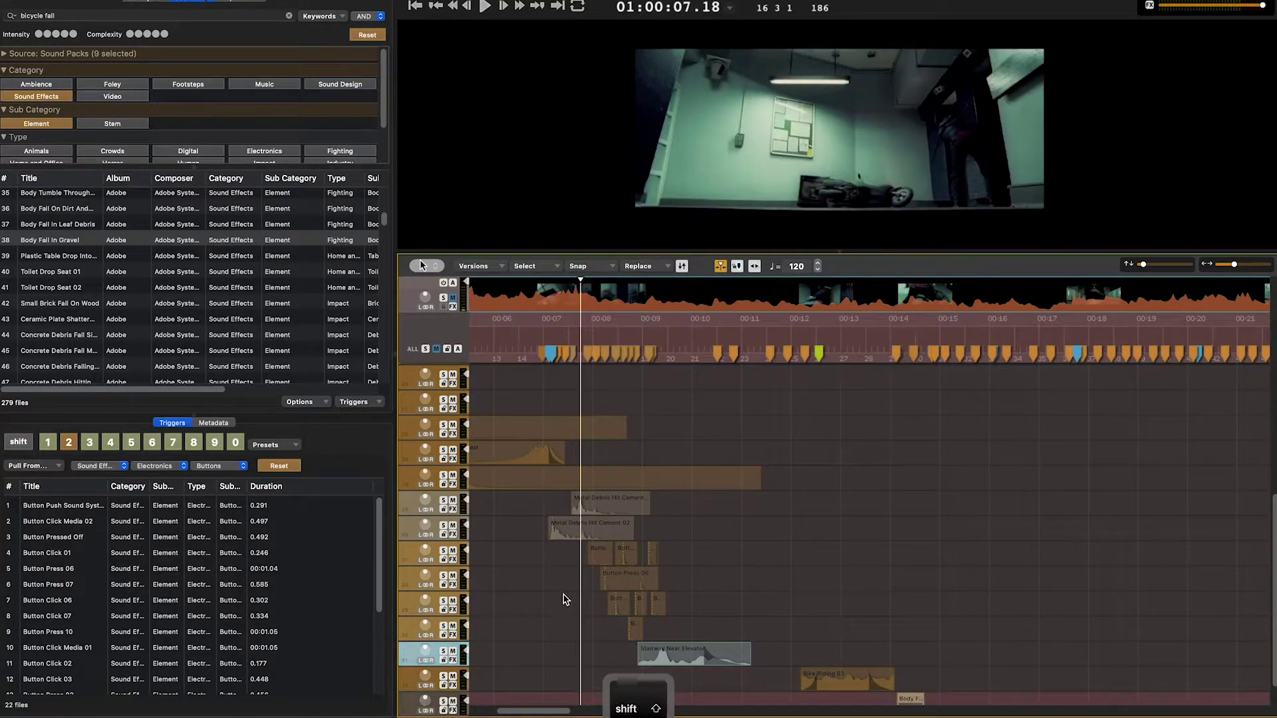
pyautogui.scroll(-2, 646, 633)
pyautogui.moveTo(908, 673); pyautogui.dragTo(596, 668)
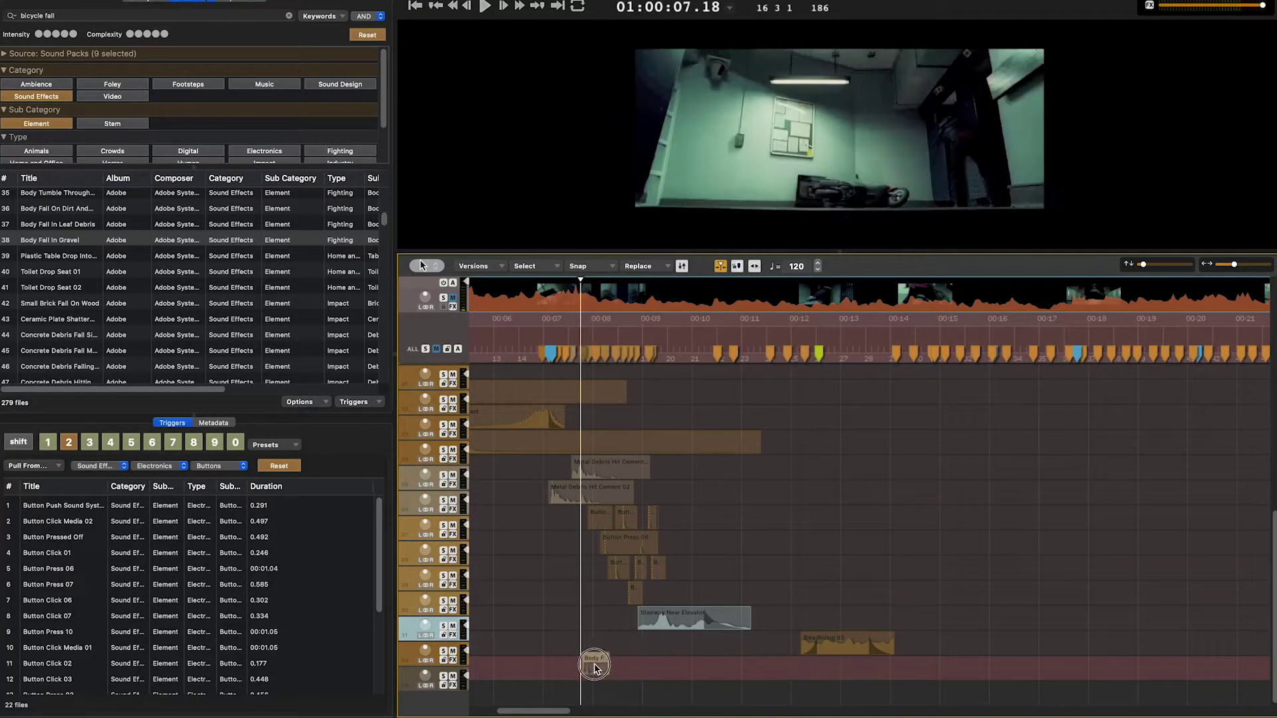
pyautogui.click(527, 327)
pyautogui.press('space')
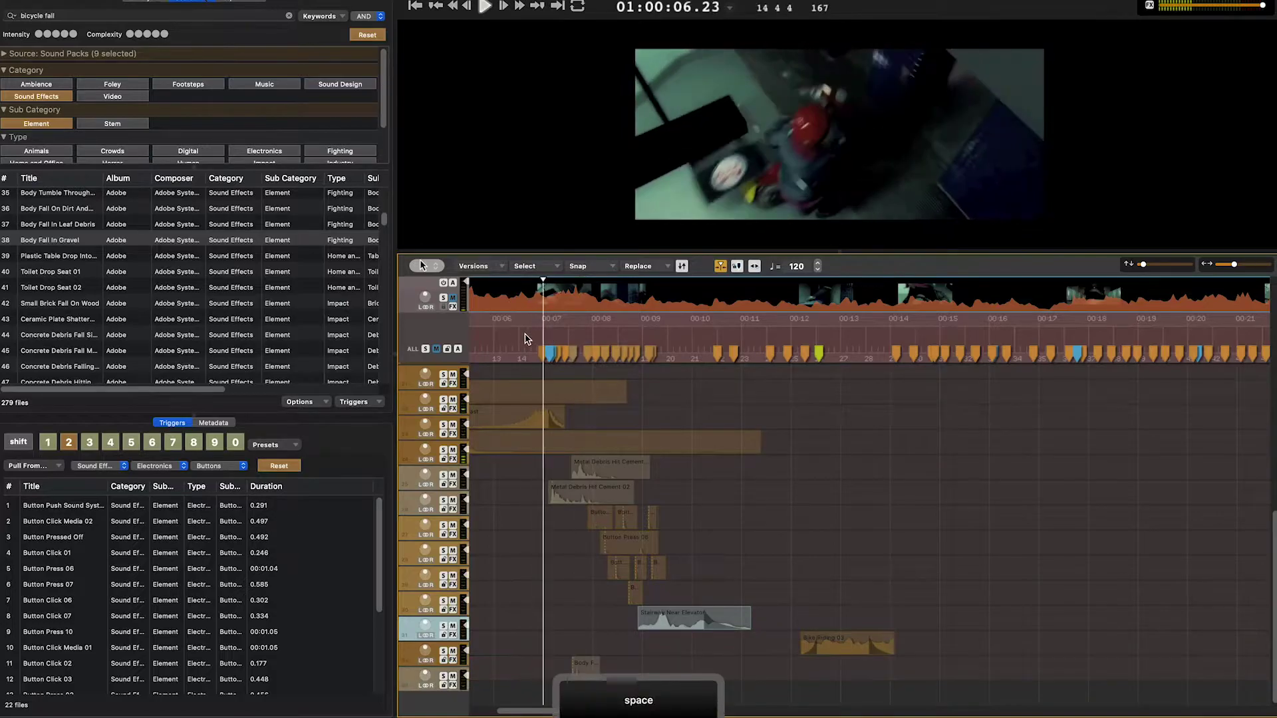
# Move Body Fall In Gravel earlier to start at about 7 seconds and raise its level, checking by playback
pyautogui.moveTo(576, 660); pyautogui.dragTo(568, 662)
pyautogui.click(512, 342)
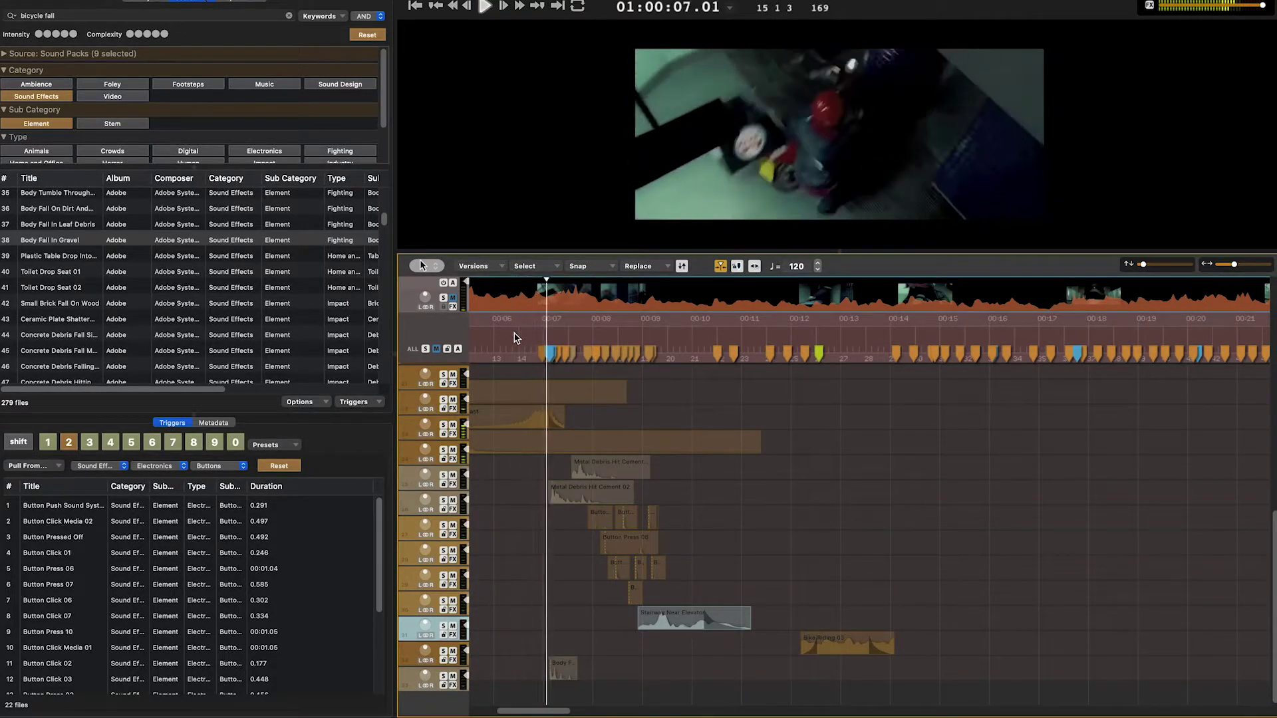
pyautogui.press('space')
pyautogui.click(492, 331)
pyautogui.press('space')
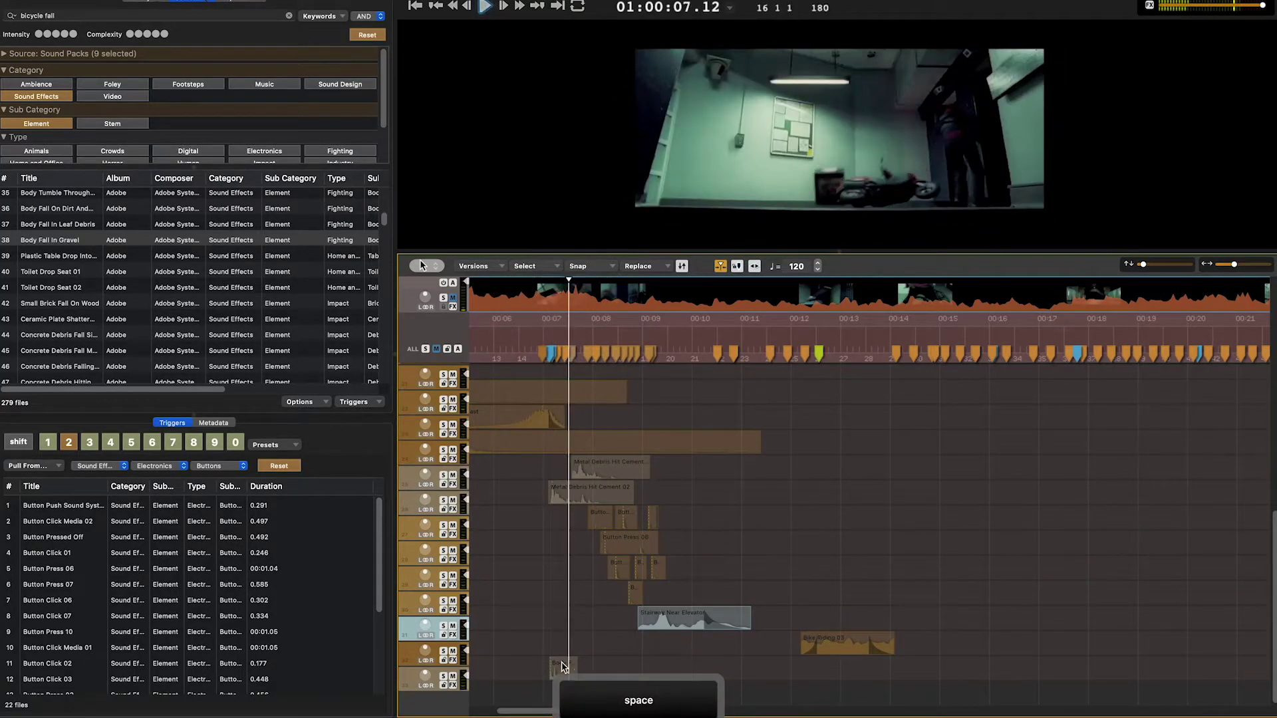
pyautogui.hotkey('shift', 'alt', 'Up')
# Trim the start of Metal Gate Squeak And Drag, move it to start at about 3.8 seconds above the other crash clips, and play it back
pyautogui.press('space')
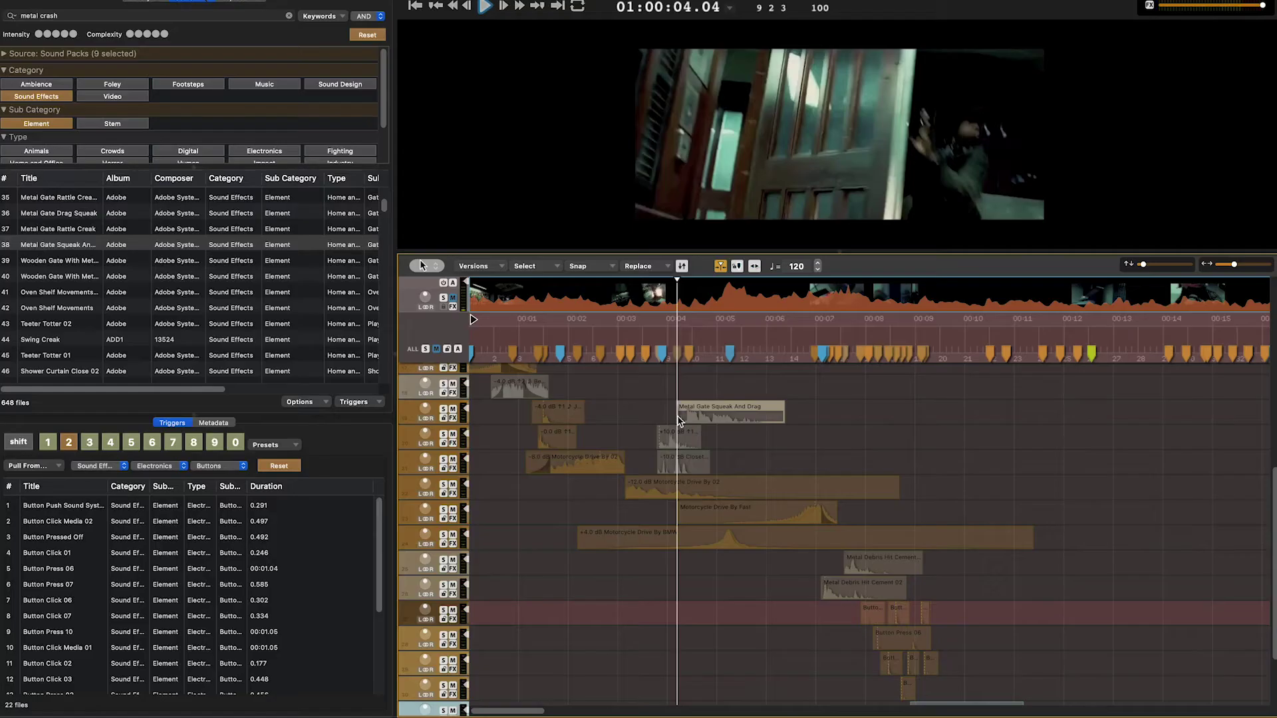
pyautogui.moveTo(679, 420); pyautogui.dragTo(700, 424)
pyautogui.click(745, 441)
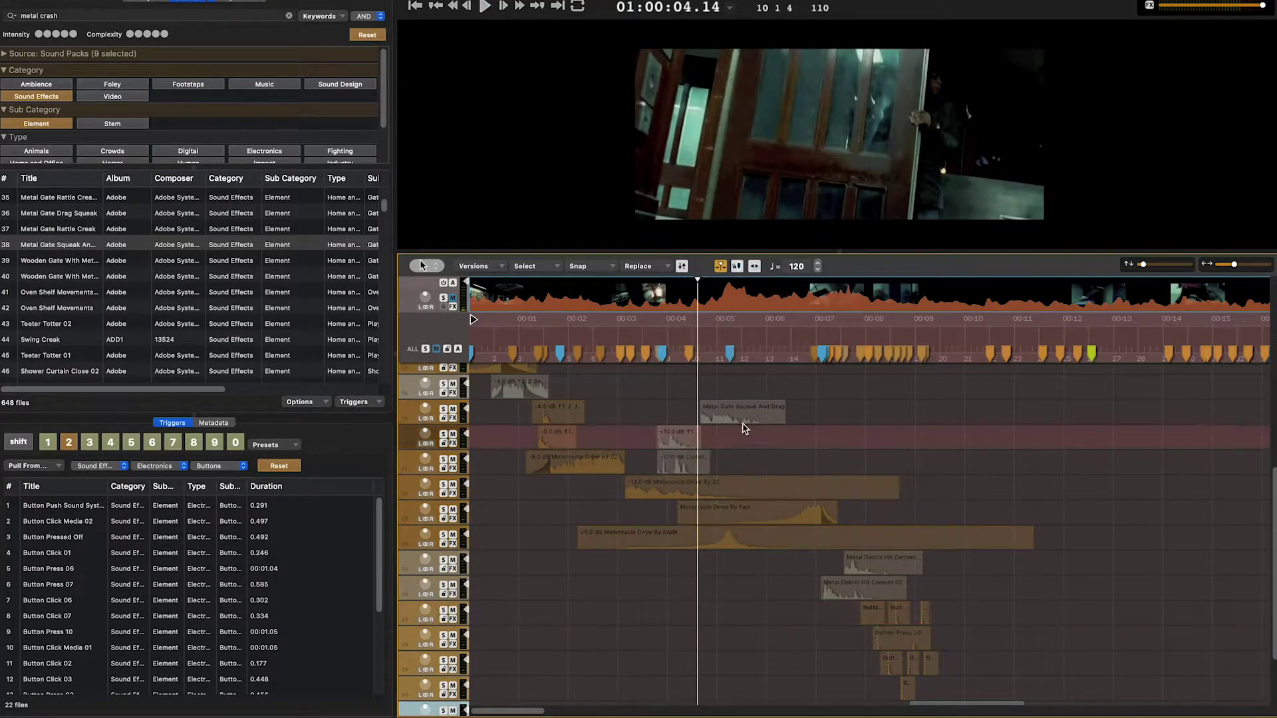
pyautogui.moveTo(732, 417); pyautogui.dragTo(692, 418)
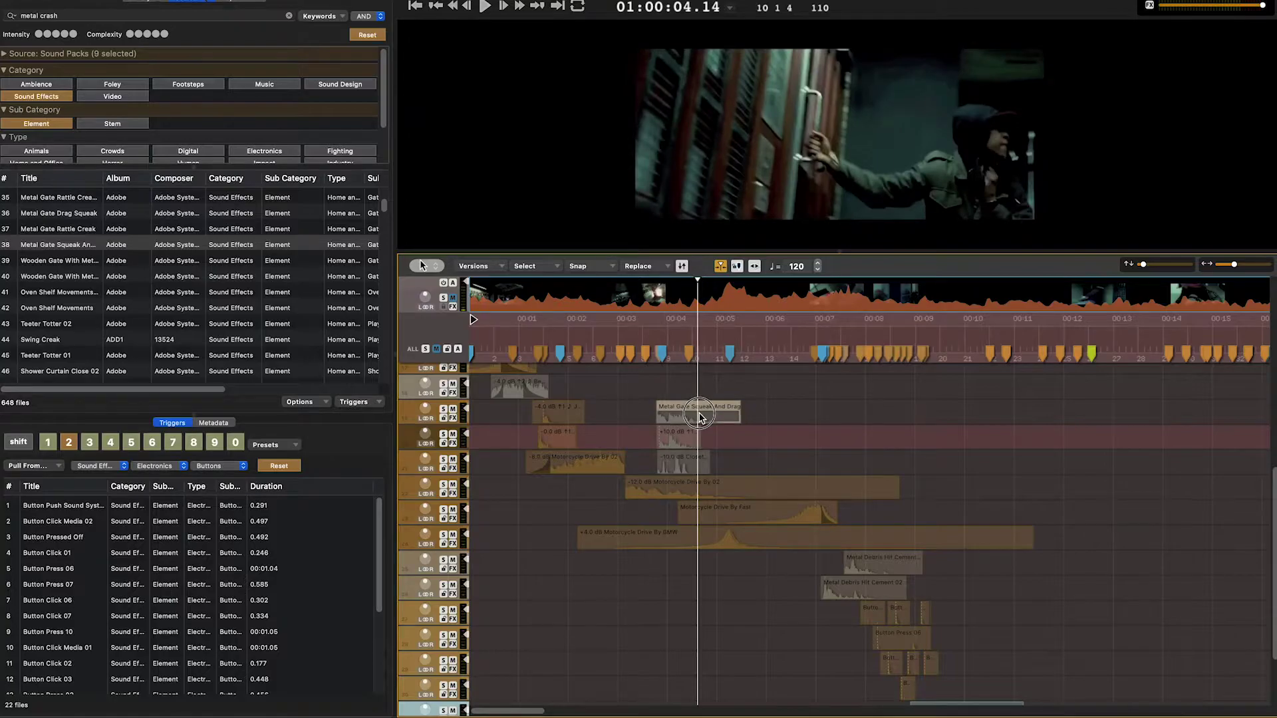
pyautogui.click(631, 319)
pyautogui.press('space')
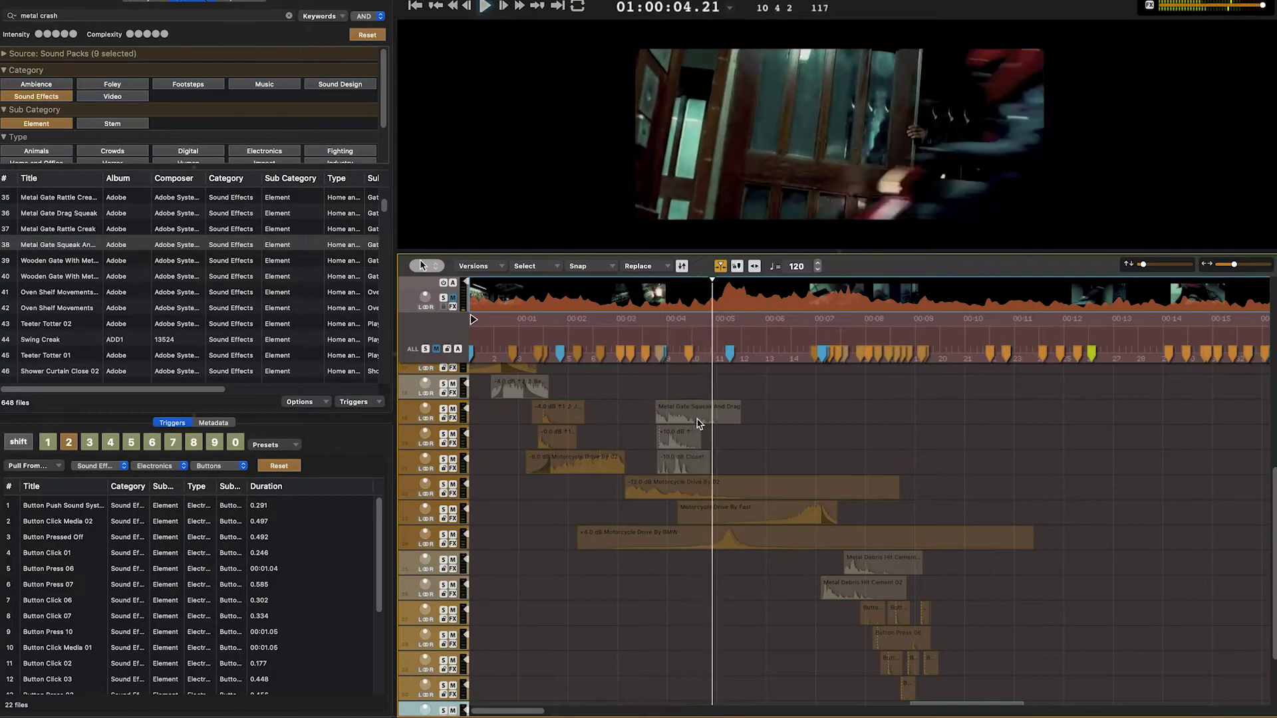
pyautogui.press('space')
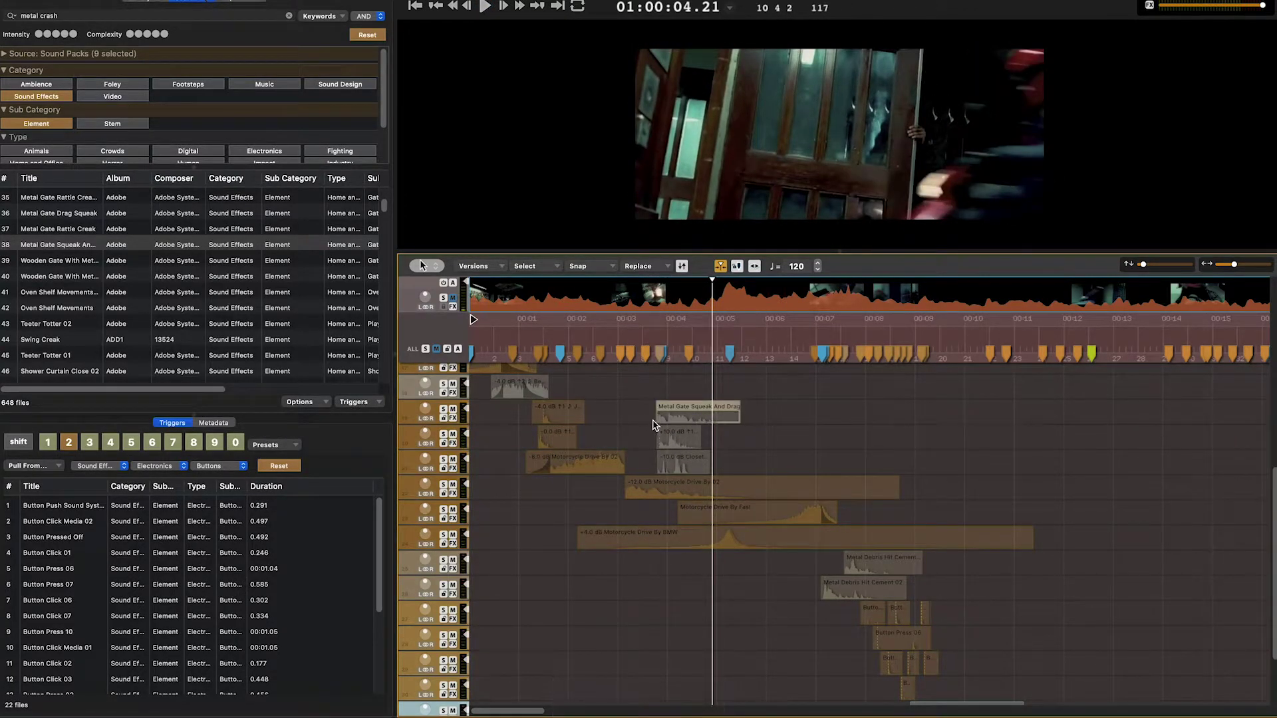
# Shorten Metal Gate Squeak And Drag to end at about 5.1 seconds and lower its level to -10 dB, checking by playback
pyautogui.moveTo(688, 424); pyautogui.dragTo(678, 423)
pyautogui.press('space')
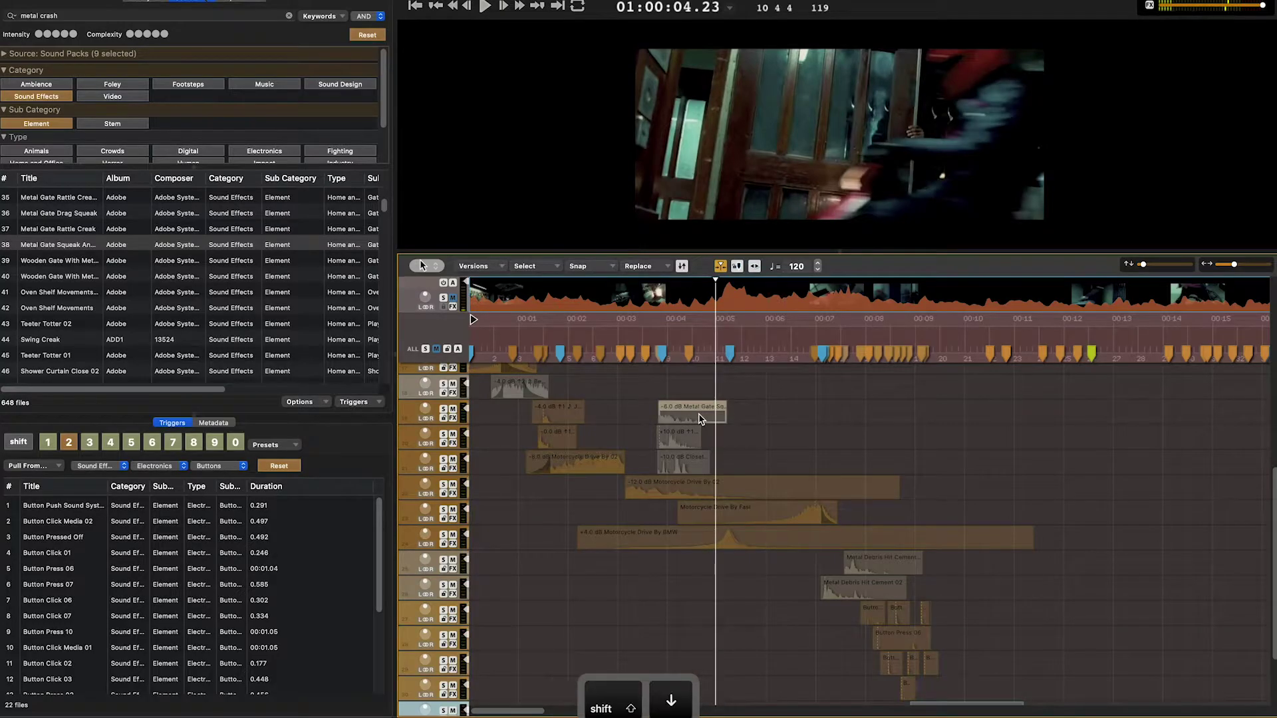
pyautogui.press('space')
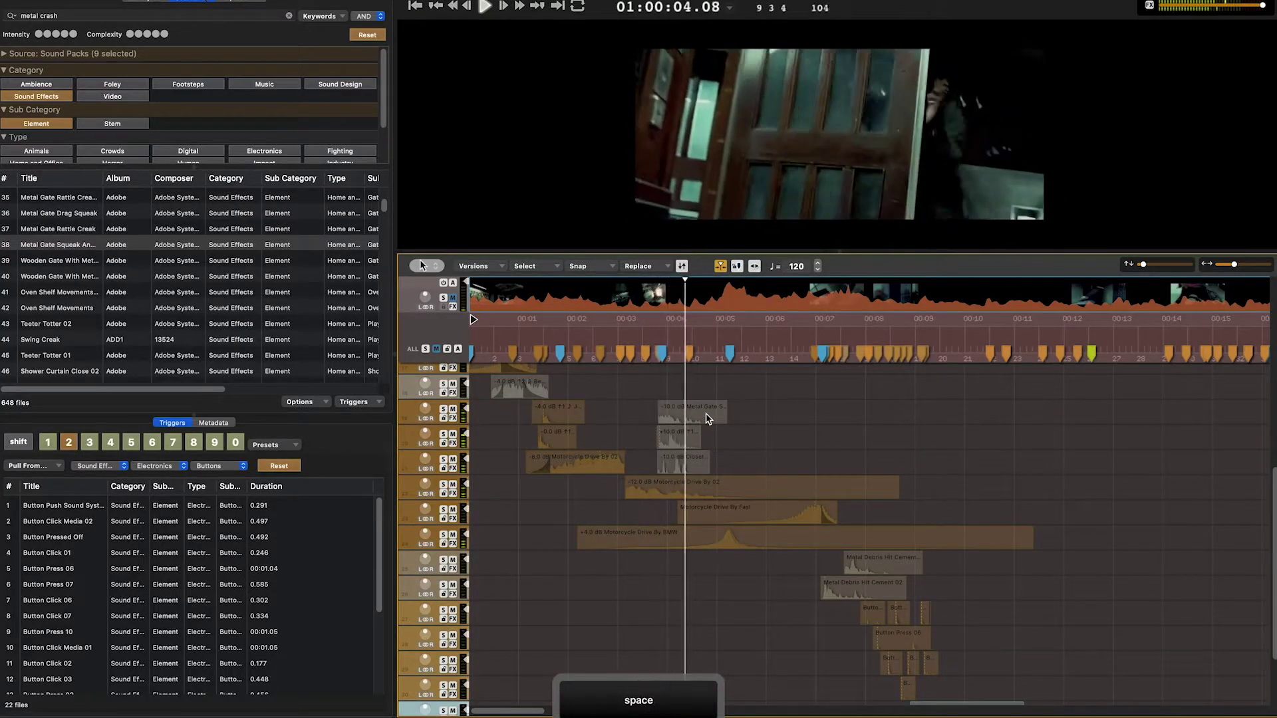
pyautogui.press('space')
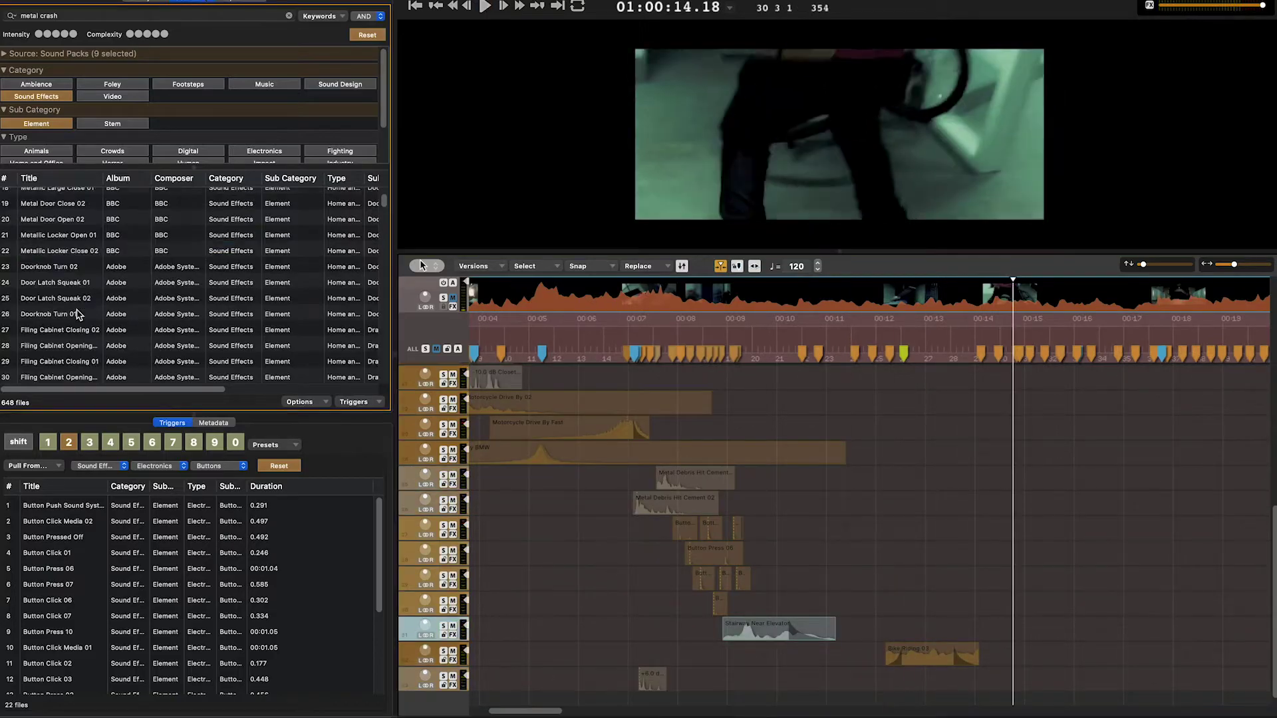
# Browse the "metal crash" results and audition door, cabinet and gravel raking sounds for the bicycle shot
pyautogui.click(78, 314)
pyautogui.press('Up')
pyautogui.press('Up')
pyautogui.press('Up')
pyautogui.scroll(3, 81, 333)
pyautogui.scroll(-5, 82, 353)
pyautogui.click(80, 322)
pyautogui.click(78, 334)
pyautogui.press('space')
pyautogui.scroll(-5, 72, 279)
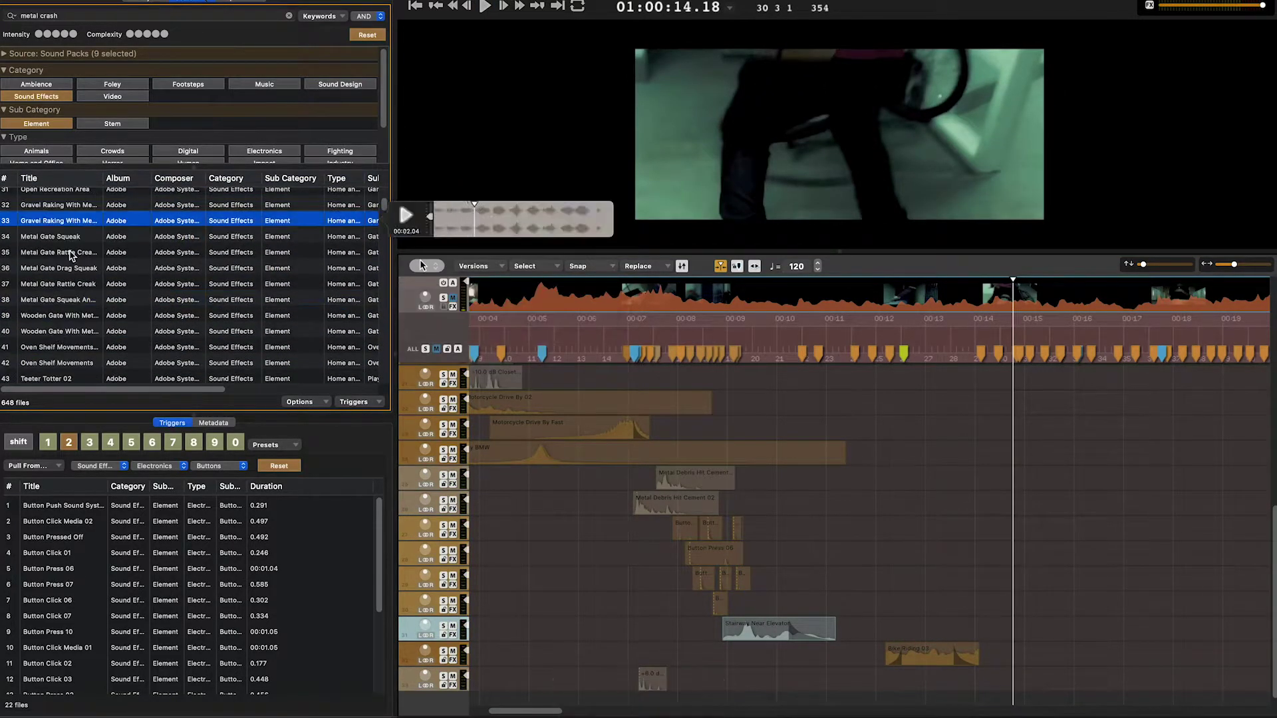
# Audition impact sounds further down the "metal crash" results and add Metallic Crash 10 on the track above the elevator clip at about 12.5 seconds
pyautogui.click(81, 348)
pyautogui.press('space')
pyautogui.click(73, 278)
pyautogui.scroll(-10, 73, 279)
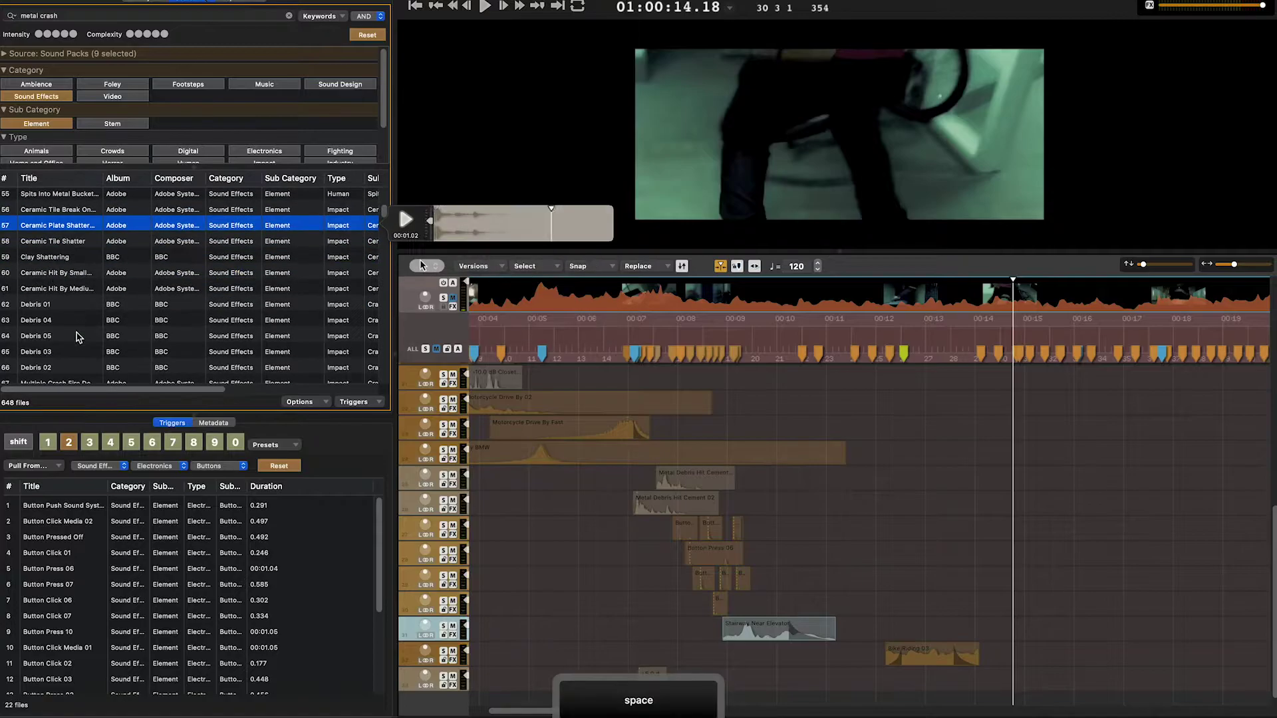
pyautogui.click(78, 318)
pyautogui.scroll(-2, 79, 319)
pyautogui.click(82, 338)
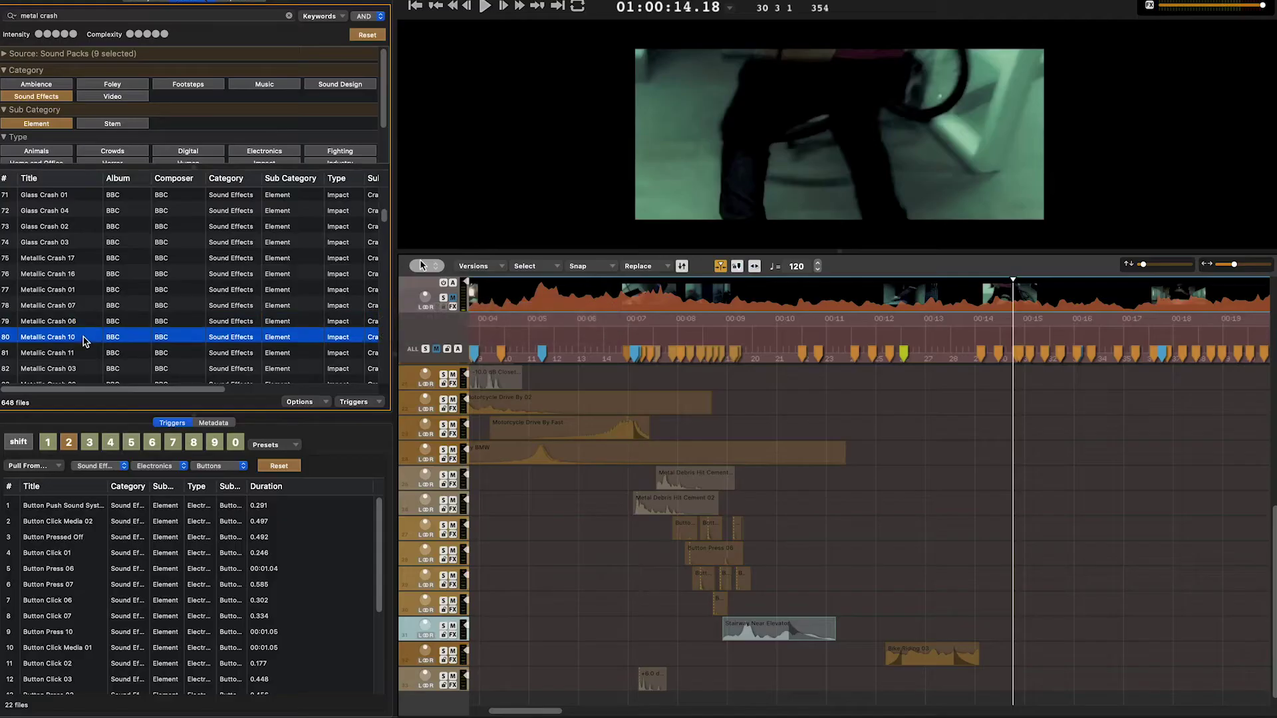
pyautogui.moveTo(79, 342); pyautogui.dragTo(910, 608)
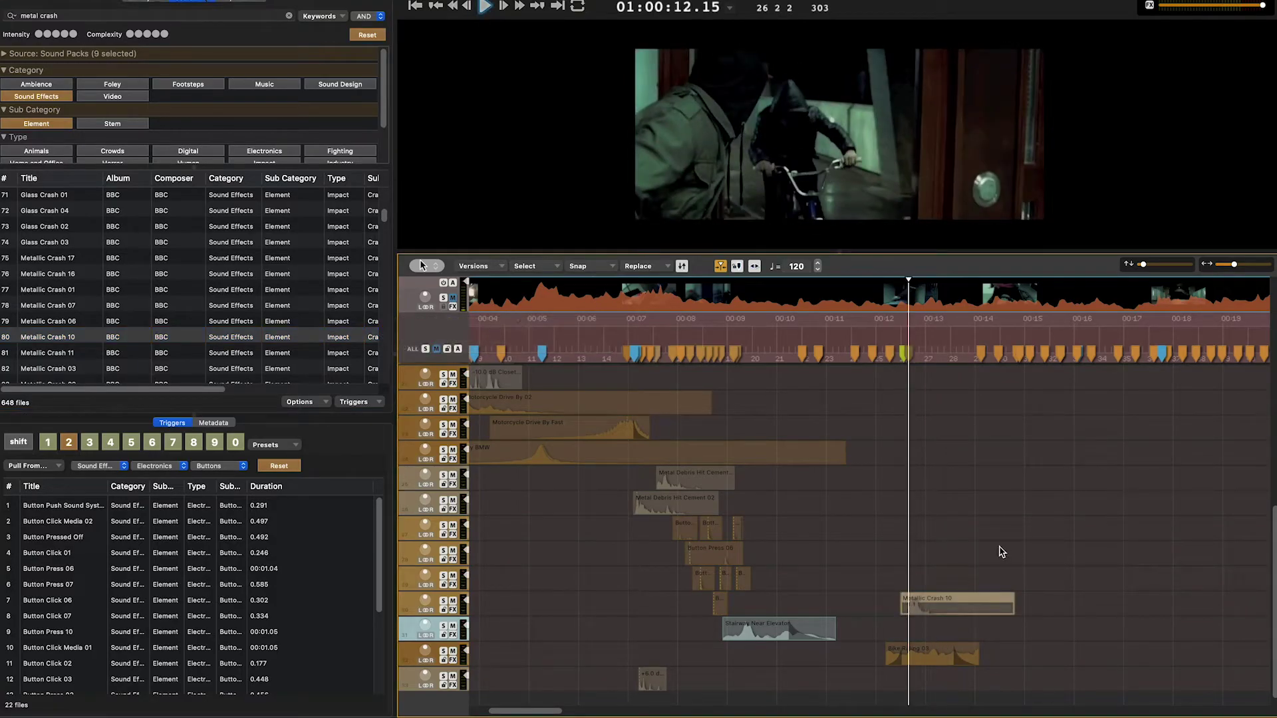
# Move Metallic Crash 10 to a new track below the body fall clip, starting at about 13.9 seconds, and play it against the picture
pyautogui.click(960, 570)
pyautogui.scroll(-1, 961, 573)
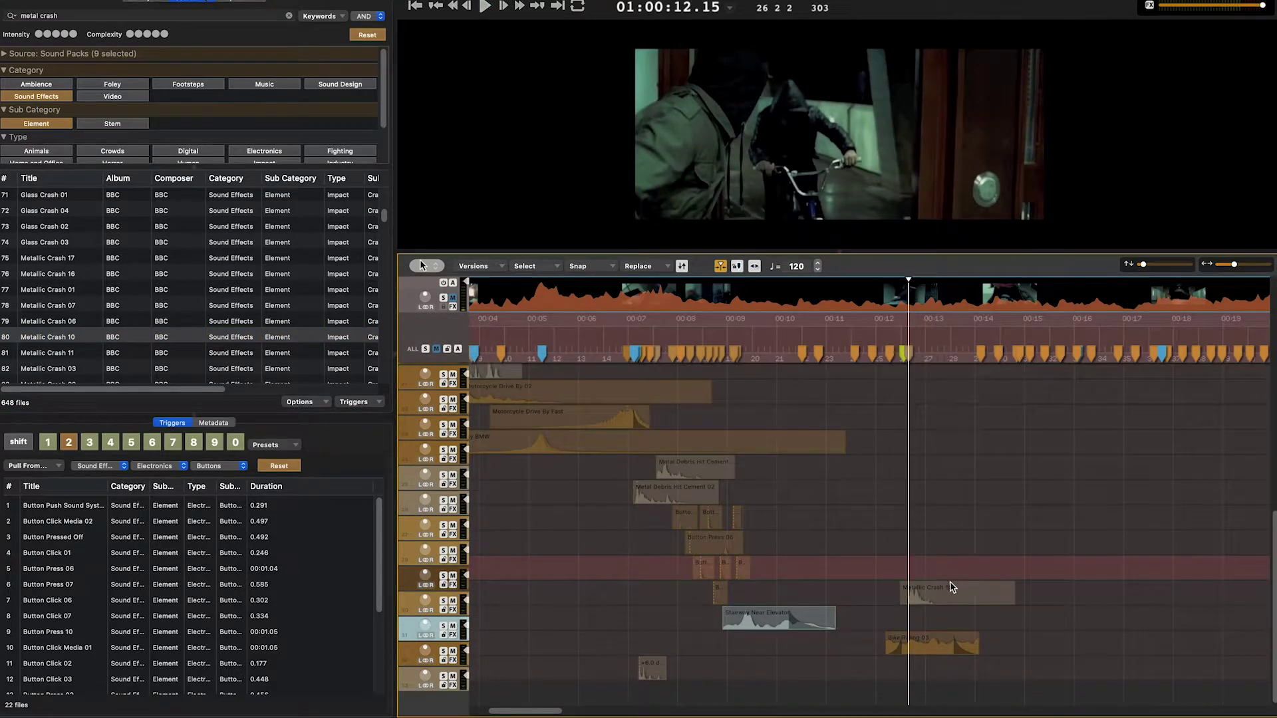
pyautogui.moveTo(944, 617); pyautogui.dragTo(1022, 672)
pyautogui.scroll(-2, 946, 559)
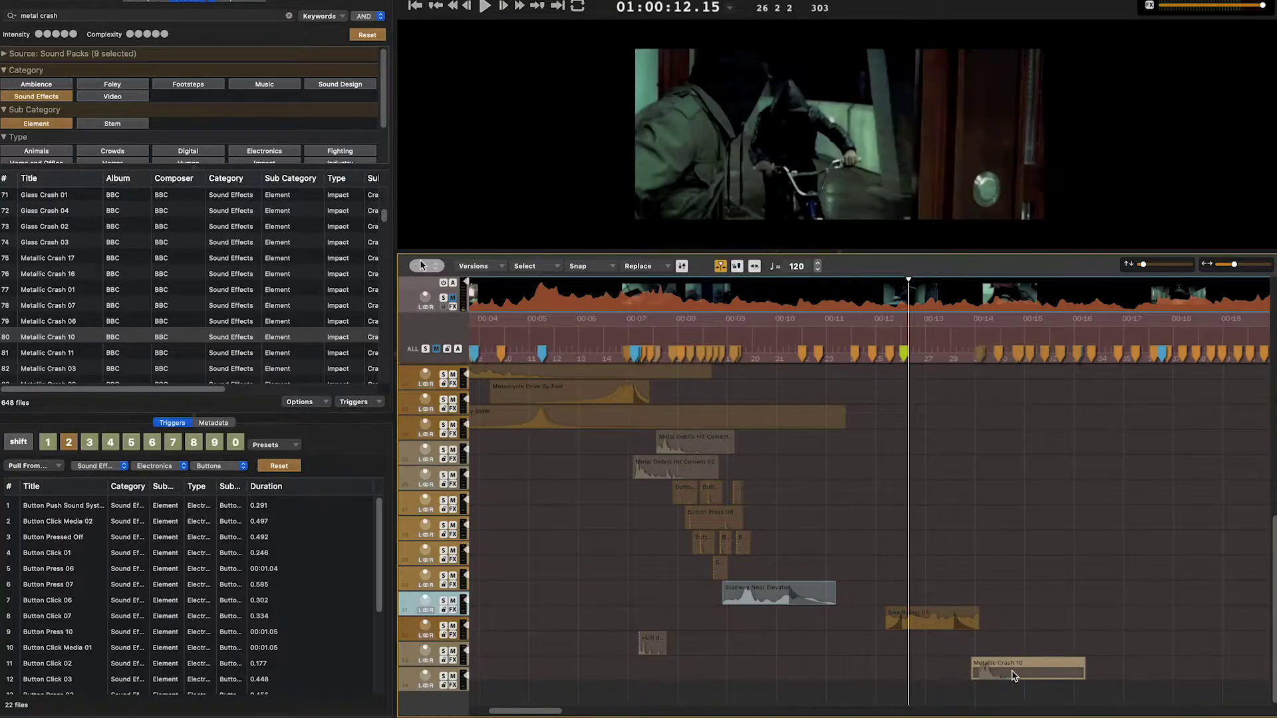
pyautogui.press('space')
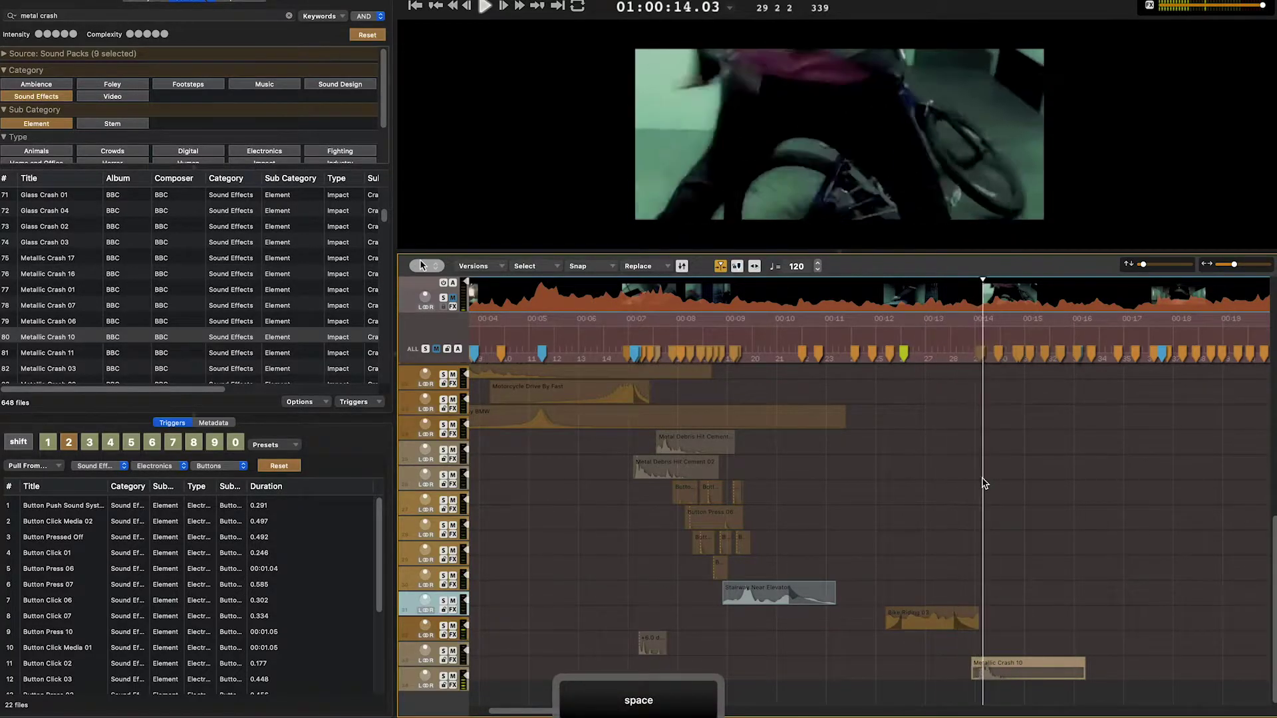
# Extend Bike Riding 03 to end at about 14.8 seconds with a longer fade-out, lower Metallic Crash 10's level, and play the scene onward
pyautogui.press('a')
pyautogui.moveTo(977, 627); pyautogui.dragTo(1013, 626)
pyautogui.press('space')
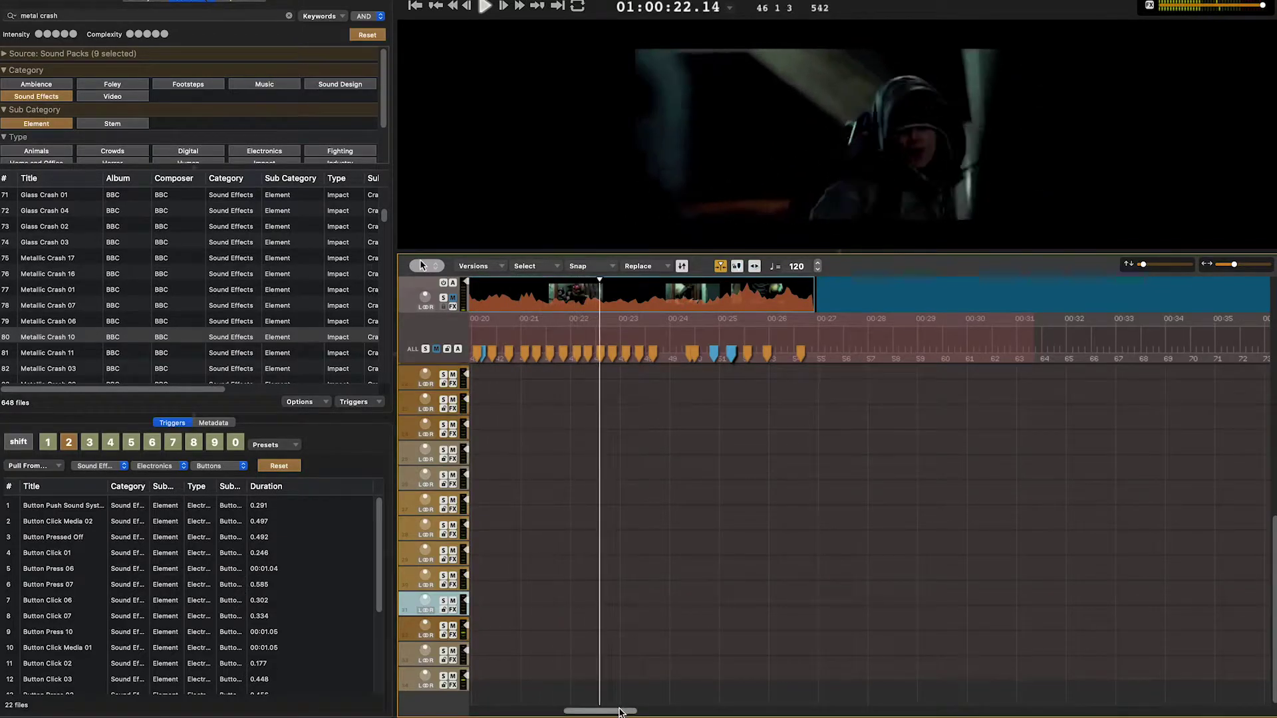
pyautogui.press('space')
# Search for "animal run", audition Bobcat Growl 02 and the Spotted Leopard growl and snarl, and add the Spotted Leopard snarl at about 21 seconds
pyautogui.moveTo(619, 712); pyautogui.dragTo(579, 709)
pyautogui.write('animal run')
pyautogui.click(73, 243)
pyautogui.press('space')
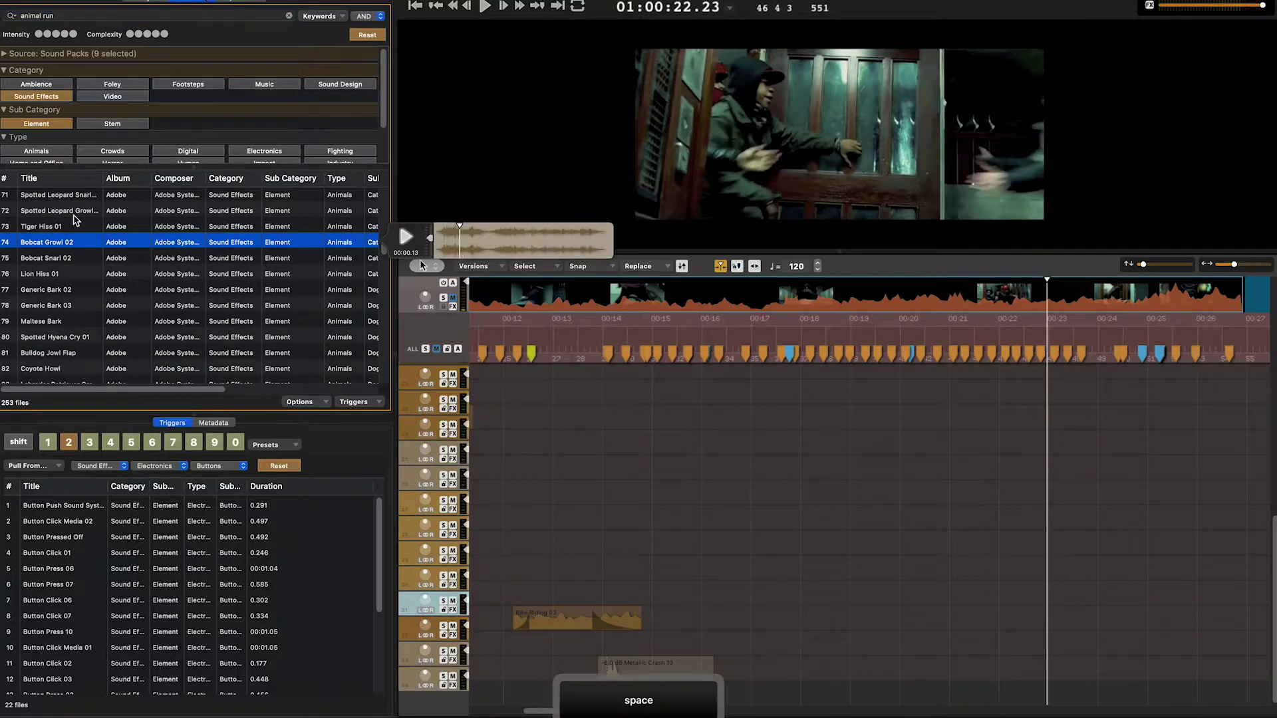
pyautogui.click(74, 211)
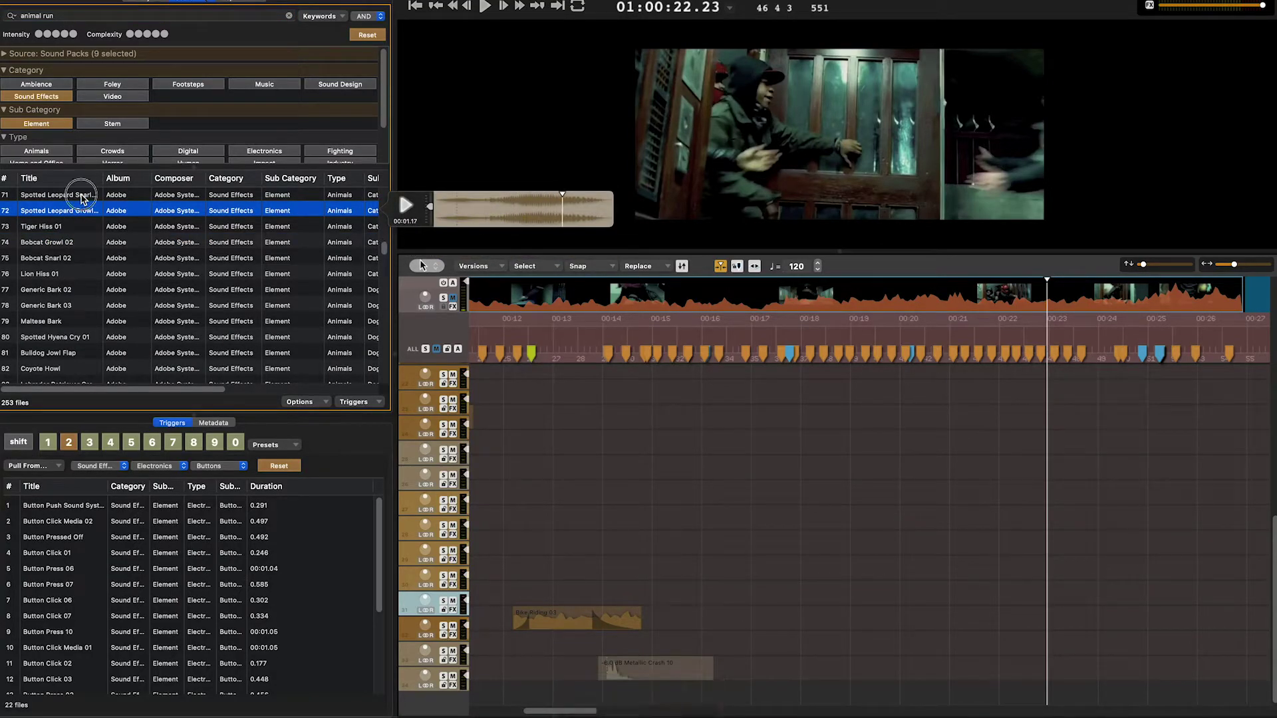
pyautogui.click(82, 198)
pyautogui.press('space')
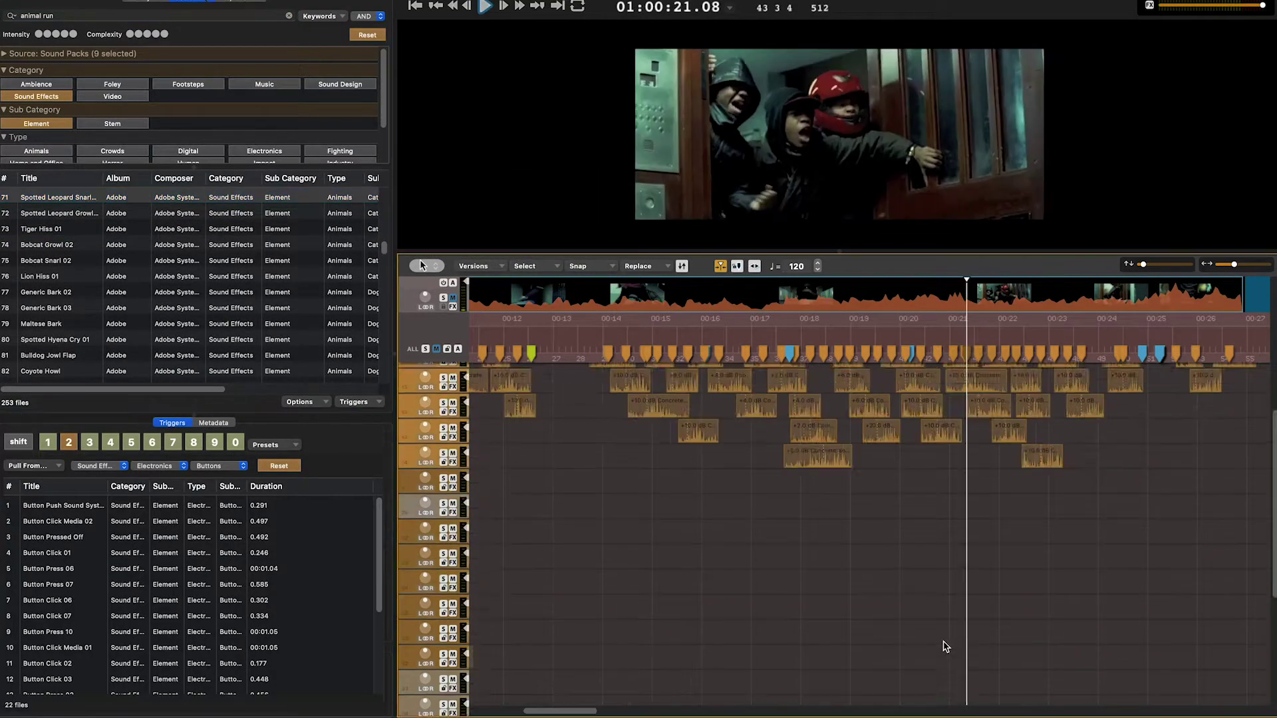
# Play the shots from about 18 to 21 seconds and move the Spotted Leopard snarl earlier to start at about 18.6 seconds
pyautogui.scroll(-5, 938, 598)
pyautogui.press('space')
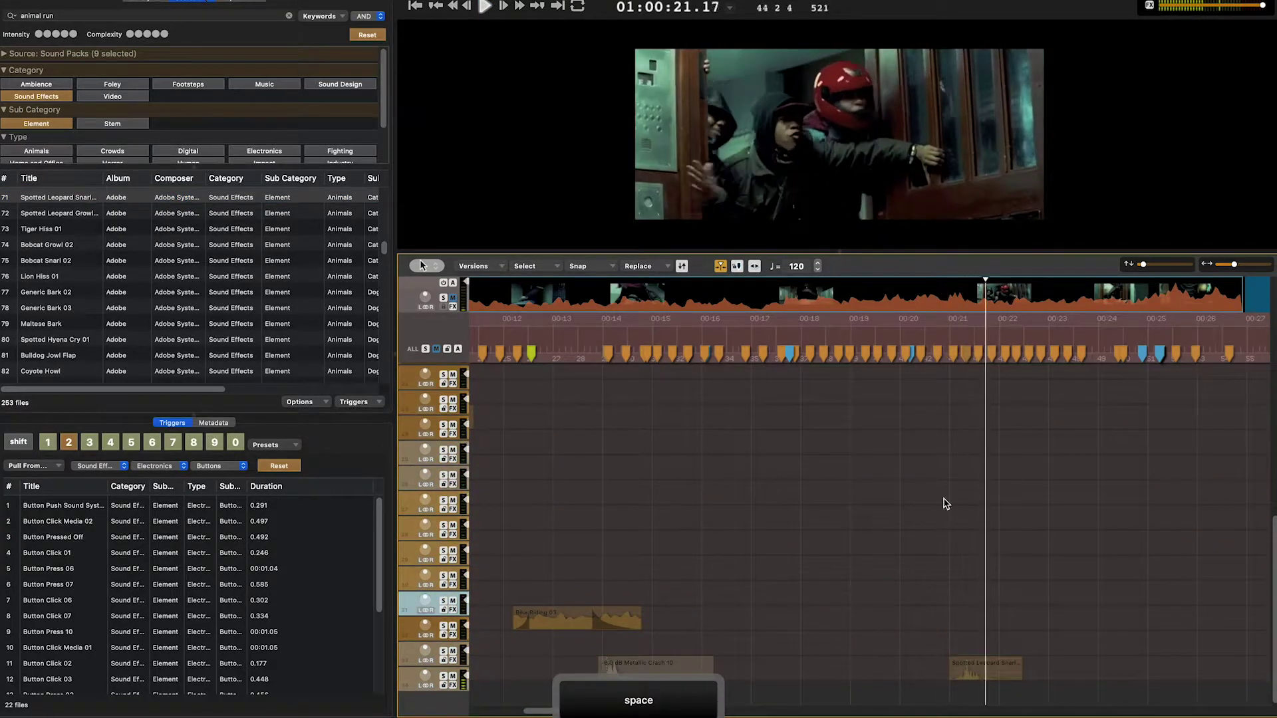
pyautogui.click(870, 329)
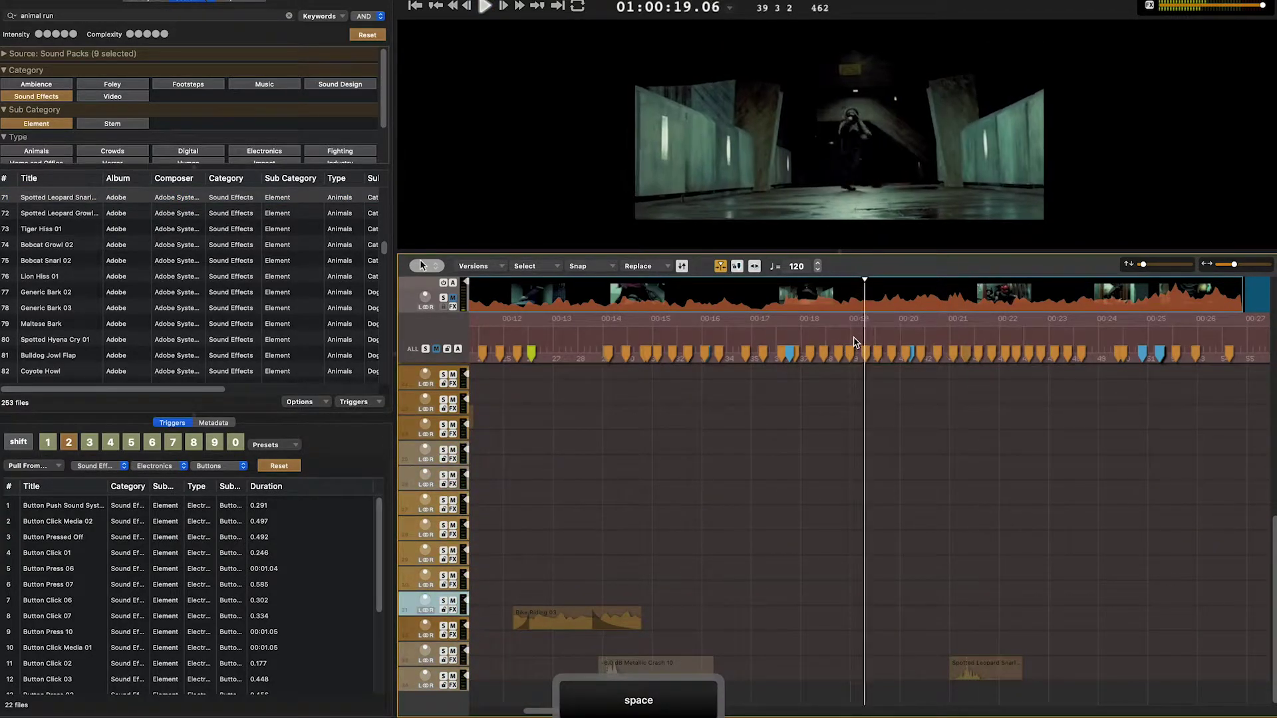
pyautogui.click(791, 333)
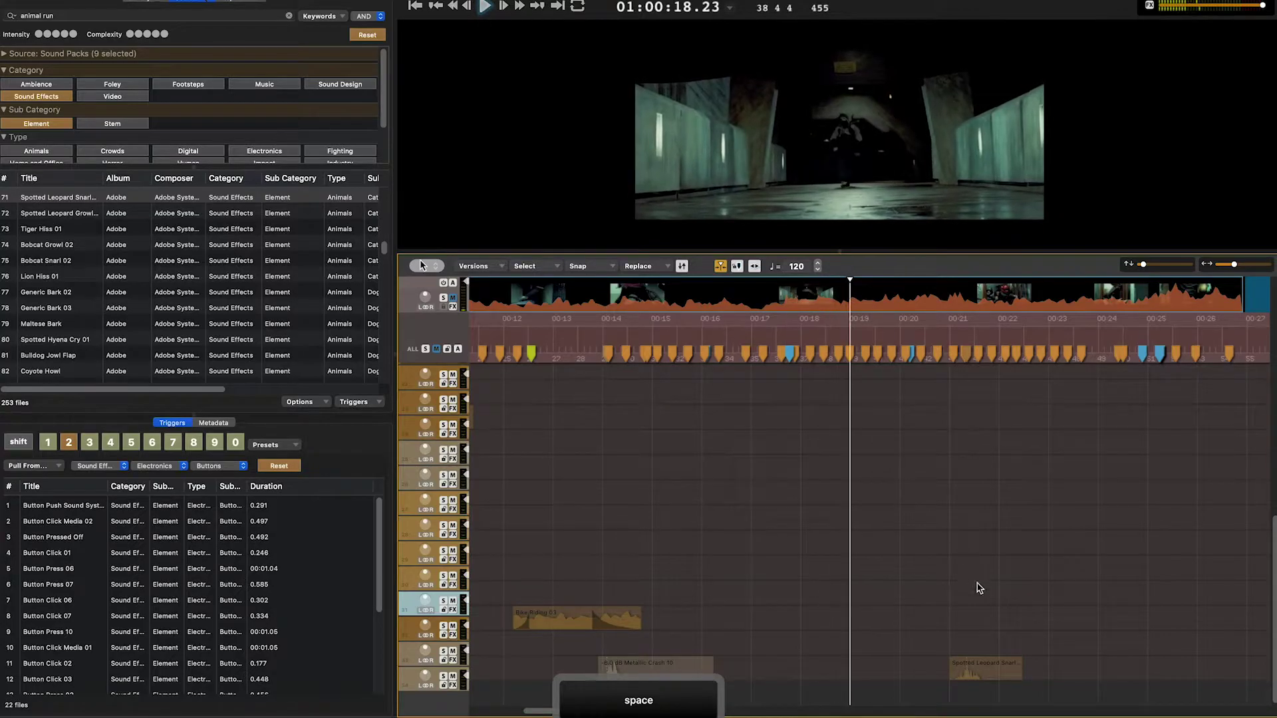
pyautogui.moveTo(981, 667); pyautogui.dragTo(867, 672)
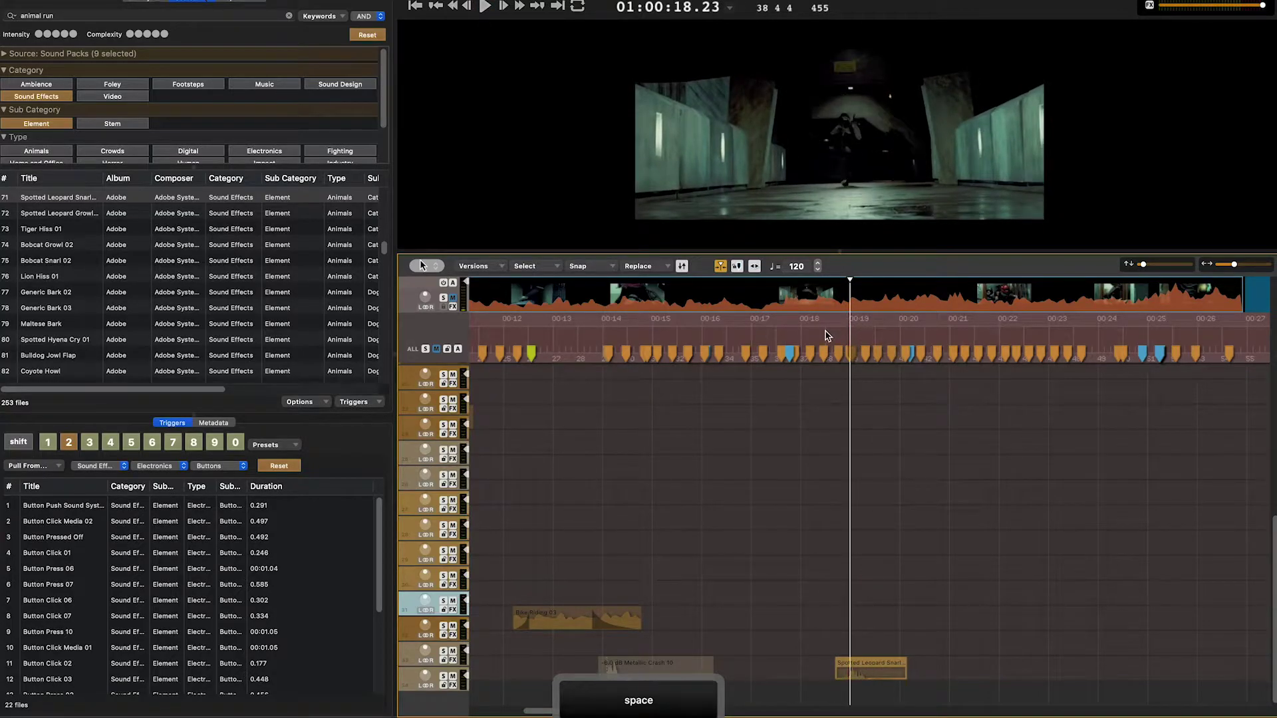
# Play the corridor shot up to 20 seconds and audition Spotted Leopard Growl, Snow Leopard Growl, Lynx Hiss 01 and Tiger Snarl 02
pyautogui.press('space')
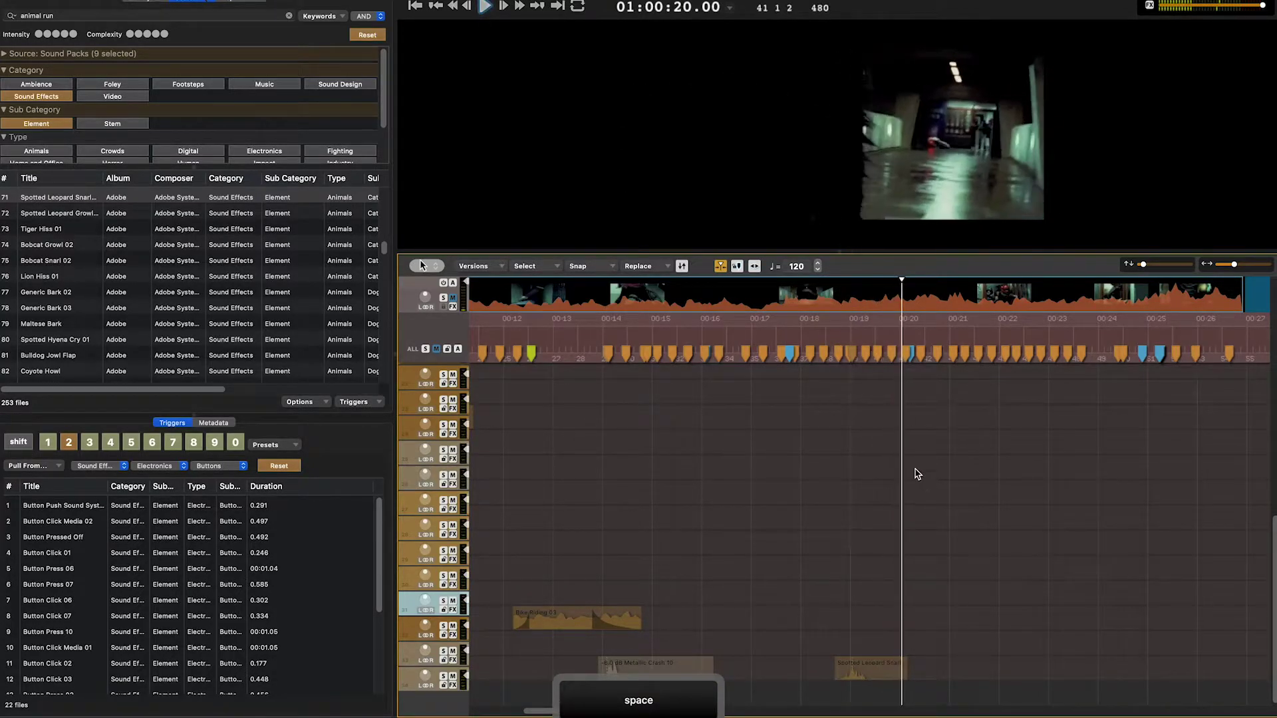
pyautogui.click(87, 213)
pyautogui.scroll(8, 91, 251)
pyautogui.scroll(-7, 91, 251)
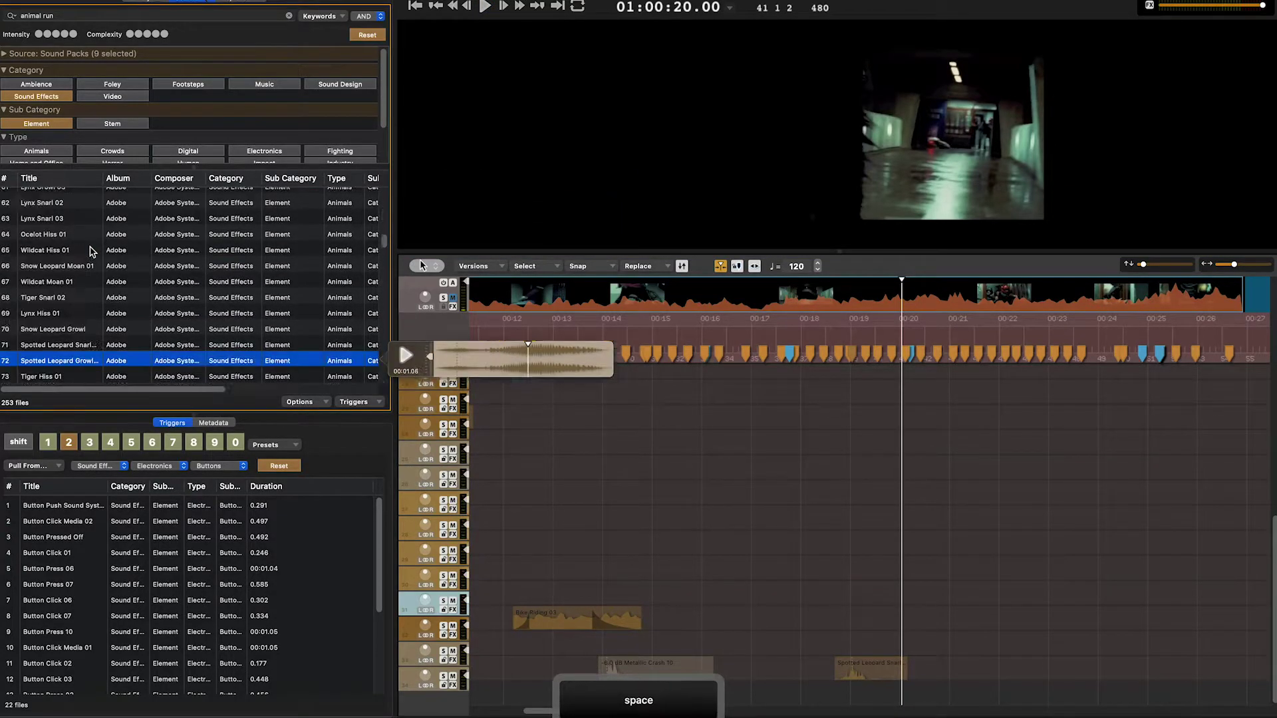
pyautogui.click(91, 245)
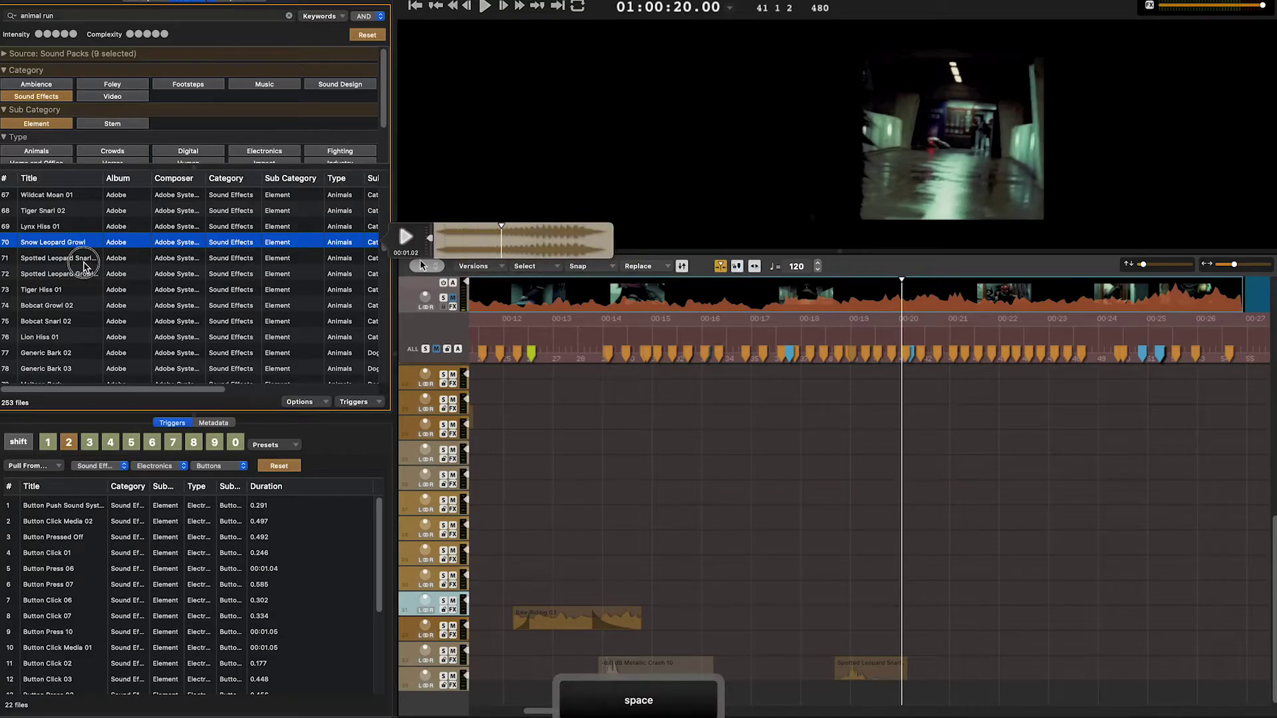
pyautogui.click(85, 261)
pyautogui.click(78, 227)
pyautogui.click(75, 211)
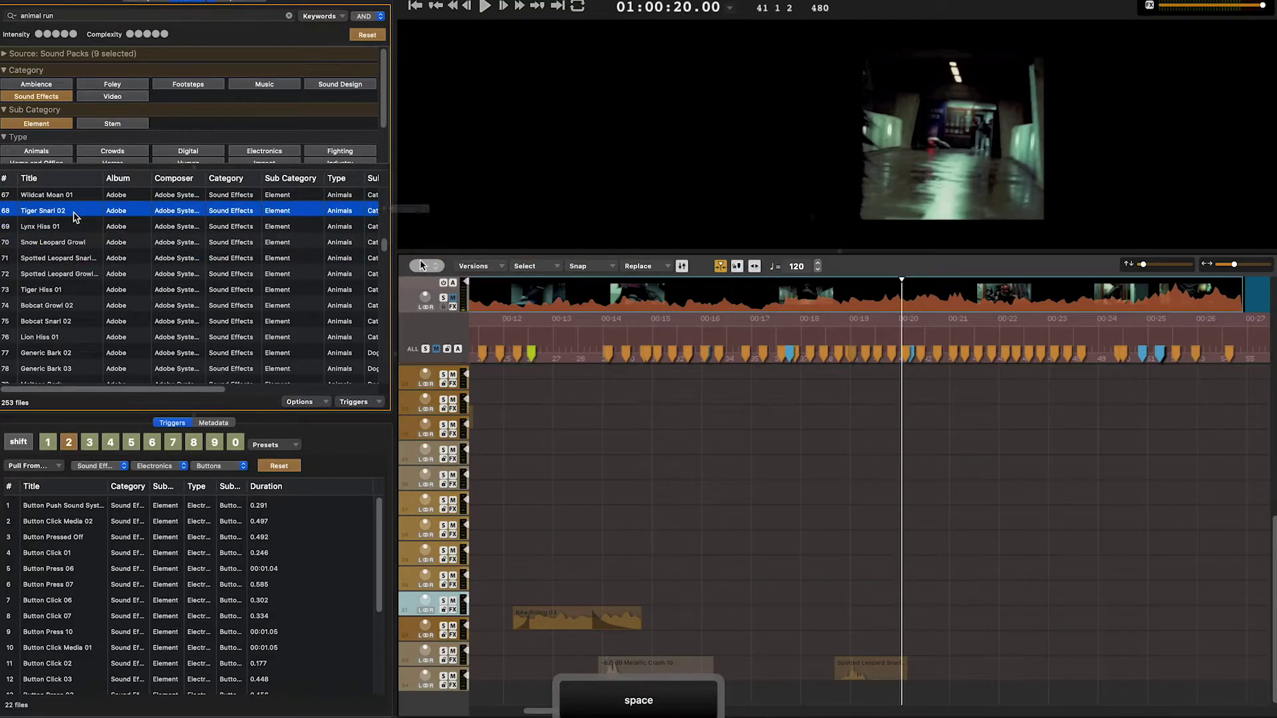
# Audition Wildcat Moan 01, Snow Leopard Moan 01 and Lynx Snarl 03, and add Wildcat Hiss 01 at about 20 seconds on the bike riding track
pyautogui.scroll(6, 75, 216)
pyautogui.click(76, 331)
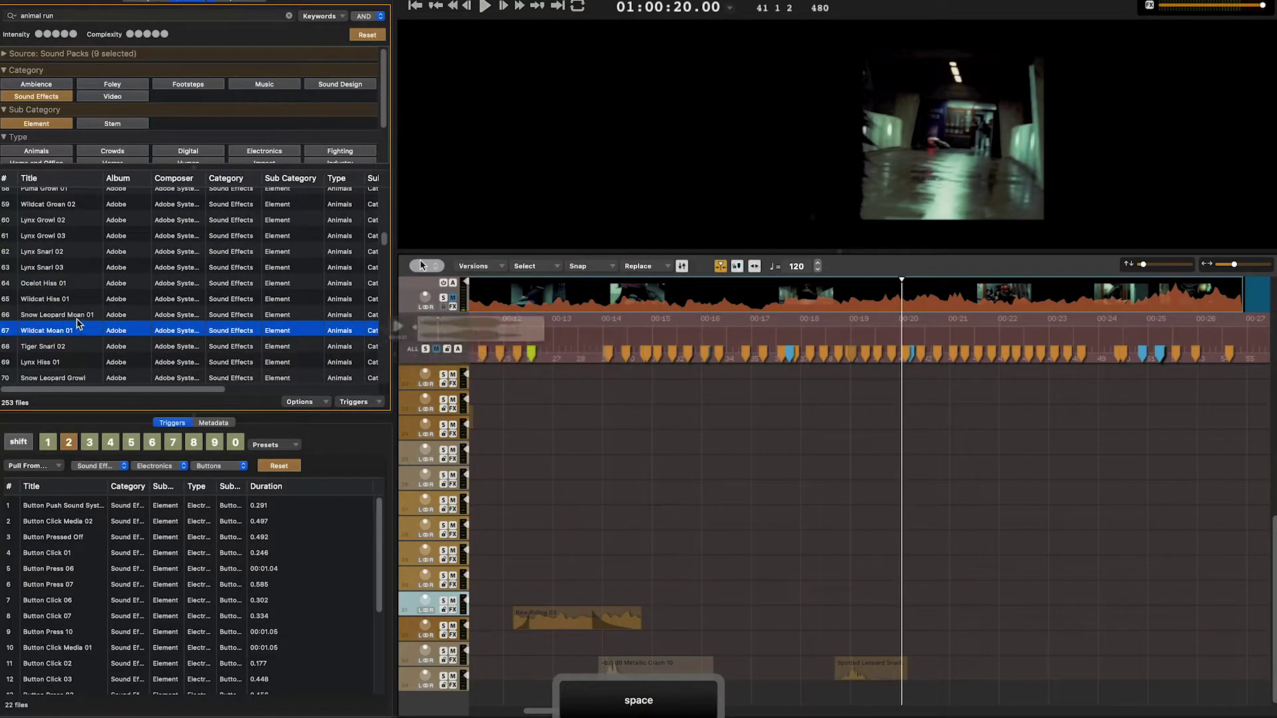
pyautogui.click(78, 317)
pyautogui.click(77, 299)
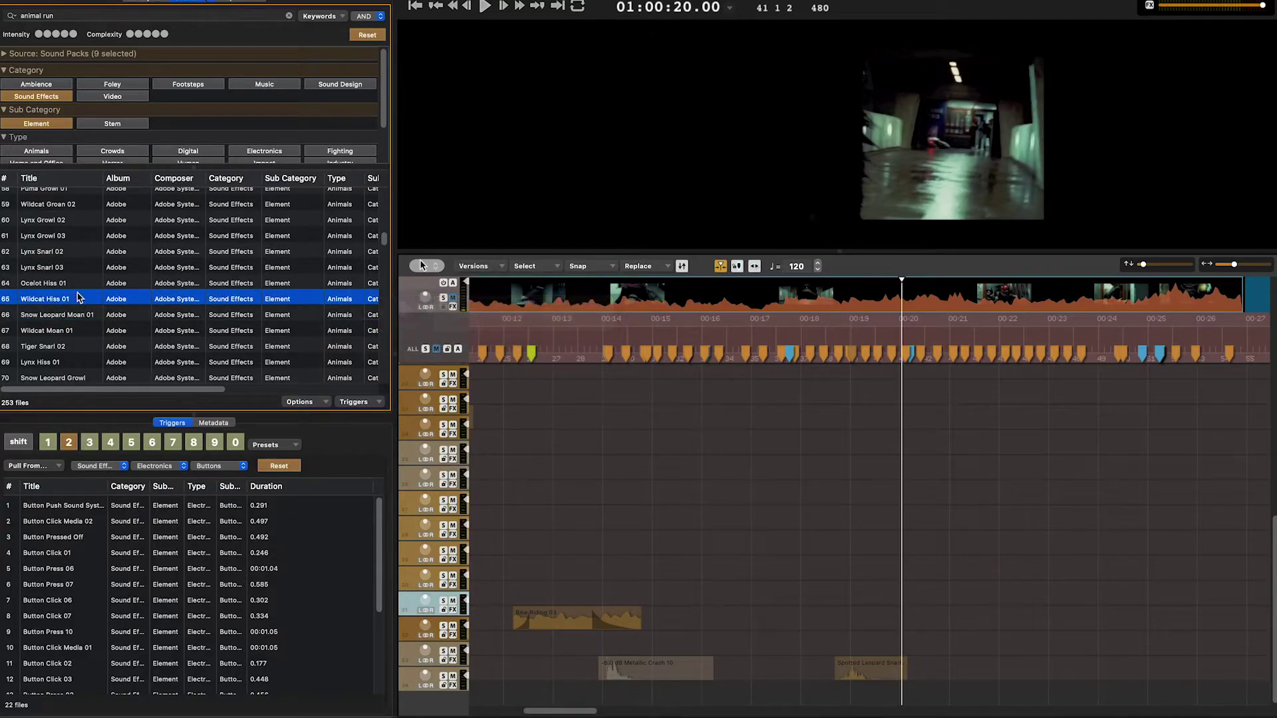
pyautogui.click(77, 268)
pyautogui.press('space')
pyautogui.click(78, 301)
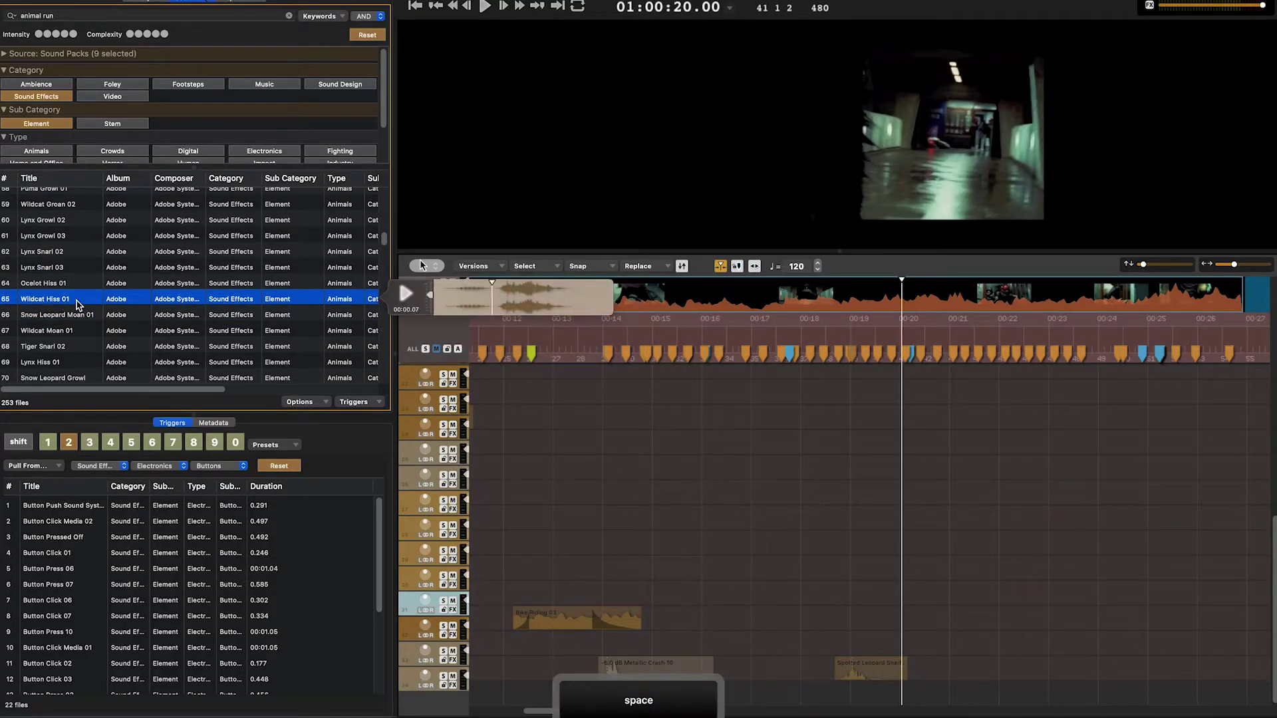
pyautogui.moveTo(77, 304); pyautogui.dragTo(924, 620)
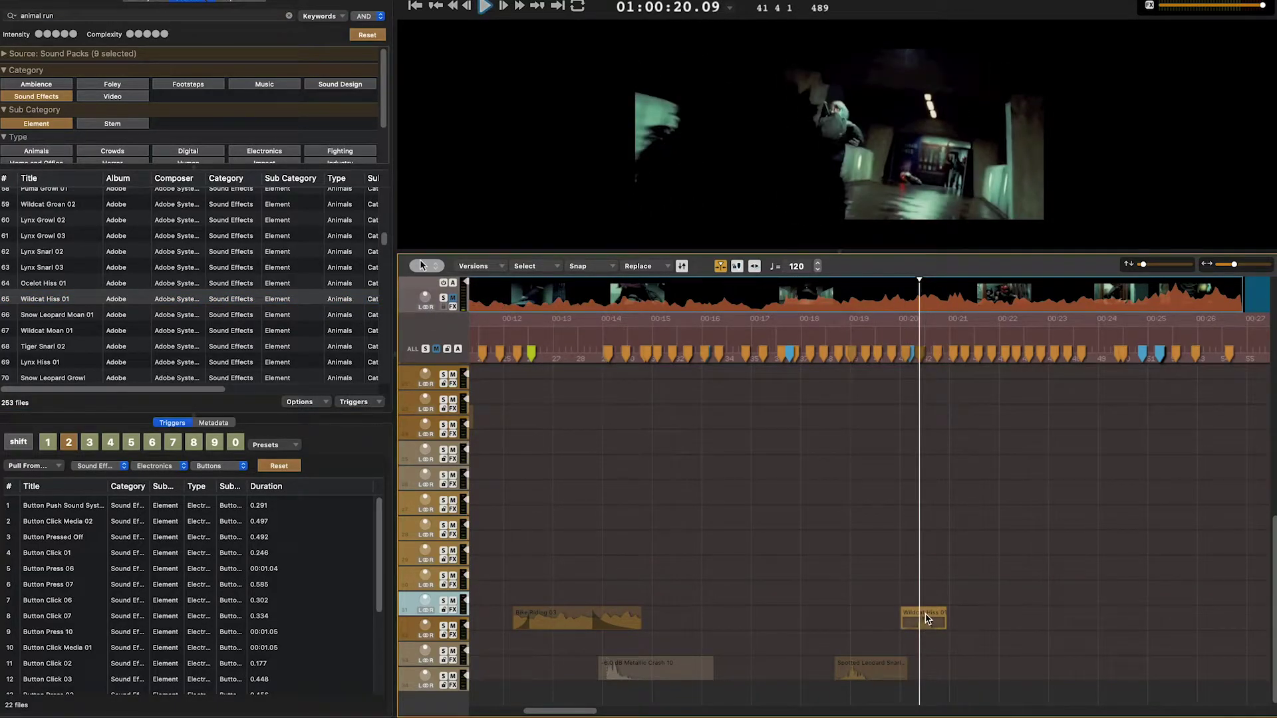
# Play the corridor shot from about 19 seconds and nudge Wildcat Hiss 01 slightly earlier
pyautogui.click(864, 334)
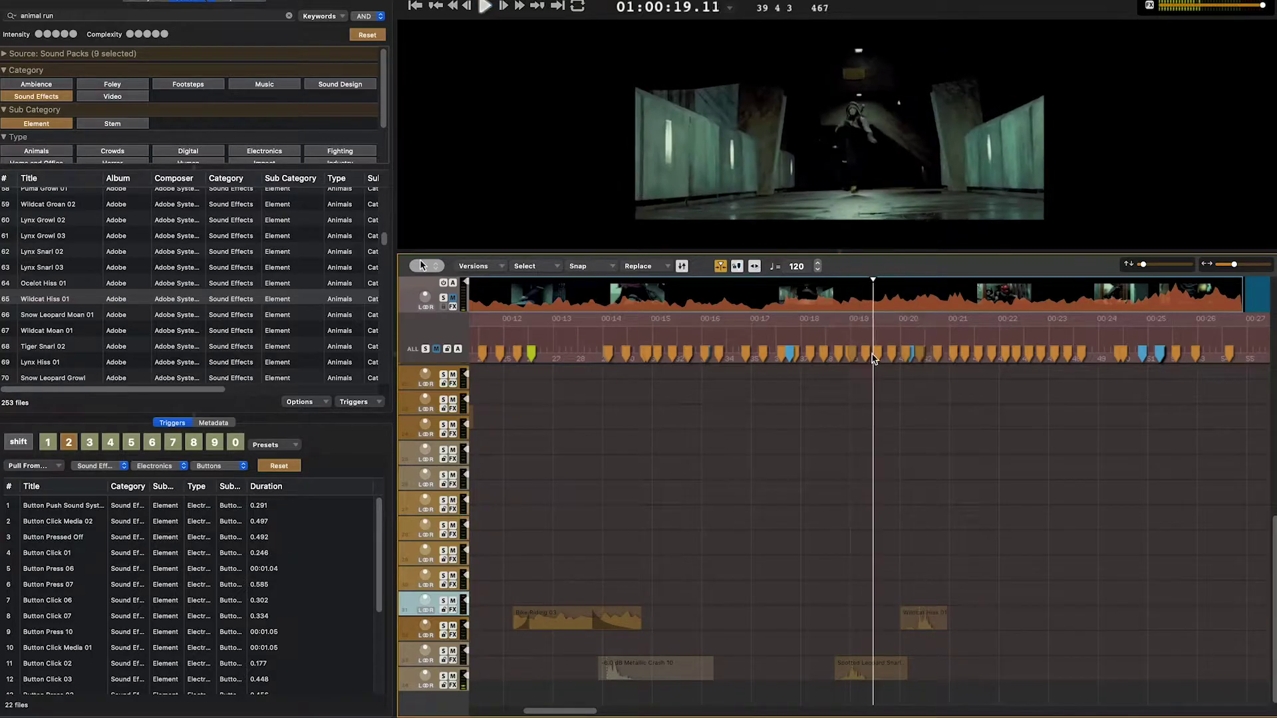
pyautogui.press('space')
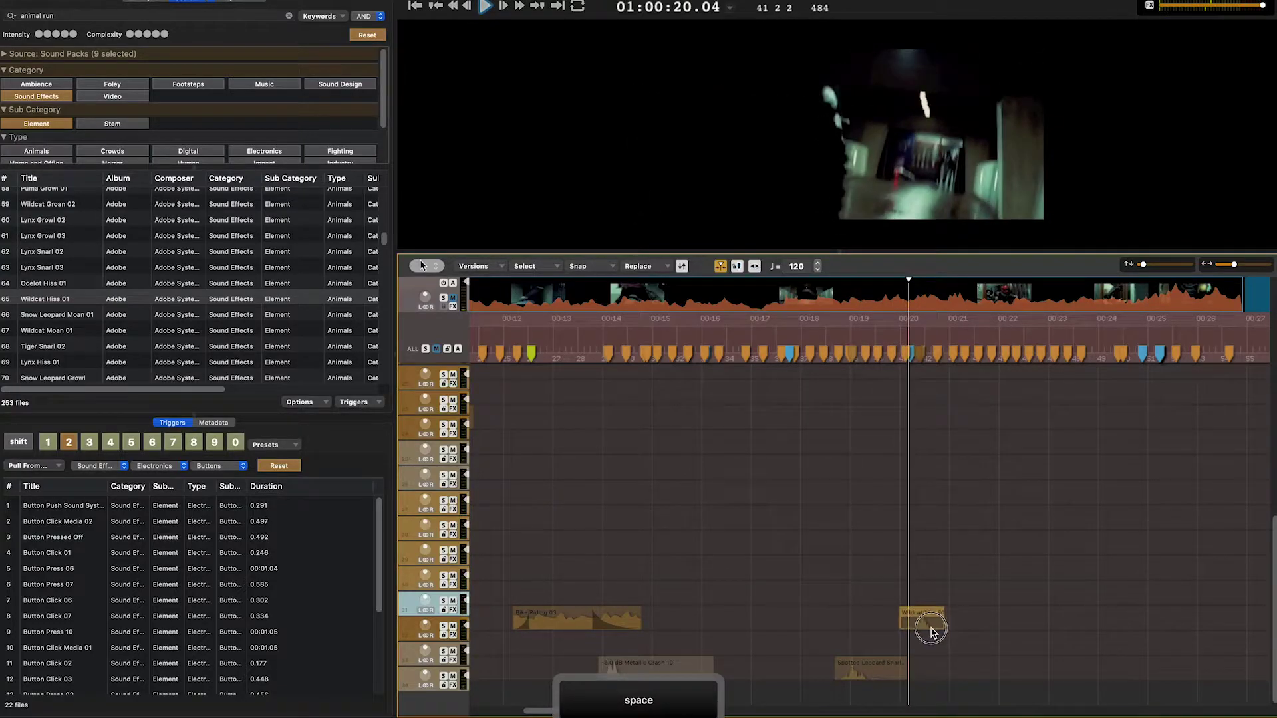
pyautogui.press('space')
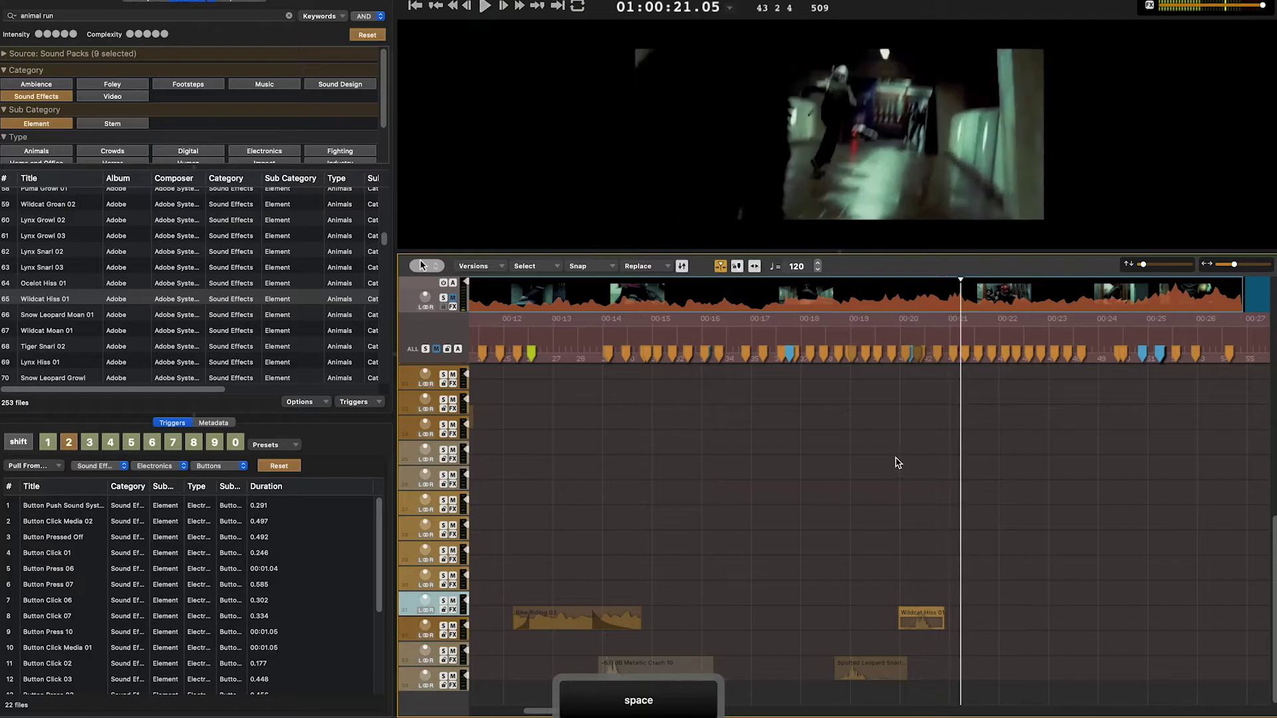
# Audition Ocelot Hiss 01 and the Lynx snarls and growls, and add Lynx Growl 02 at about 20.7 seconds on the track below Wildcat Hiss 01
pyautogui.doubleClick(80, 285)
pyautogui.press('space')
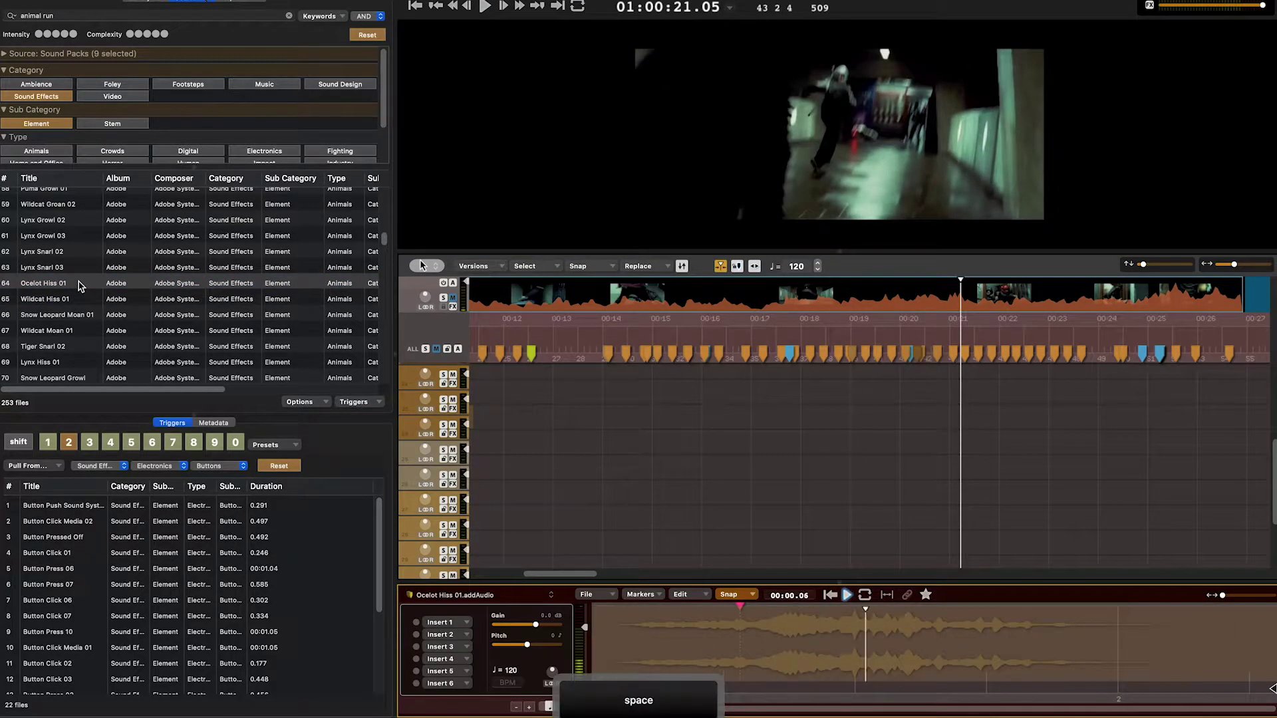
pyautogui.click(78, 279)
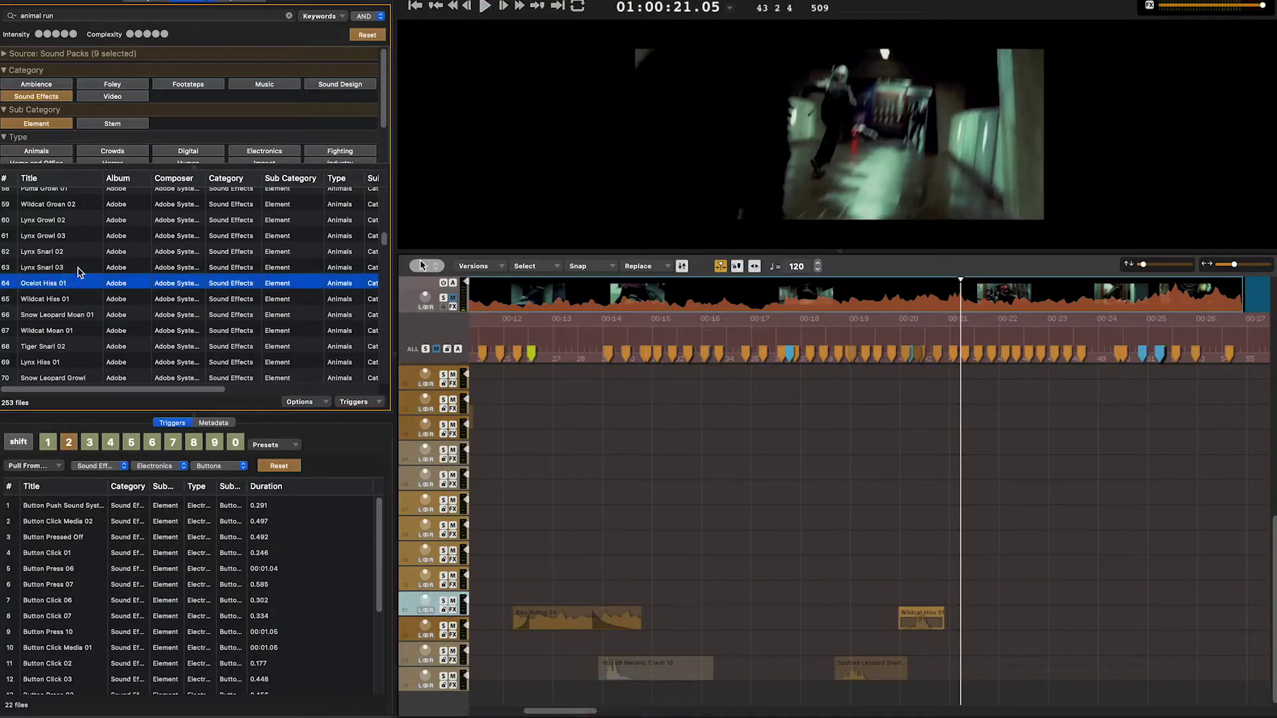
pyautogui.click(81, 268)
pyautogui.click(86, 254)
pyautogui.press('space')
pyautogui.click(82, 236)
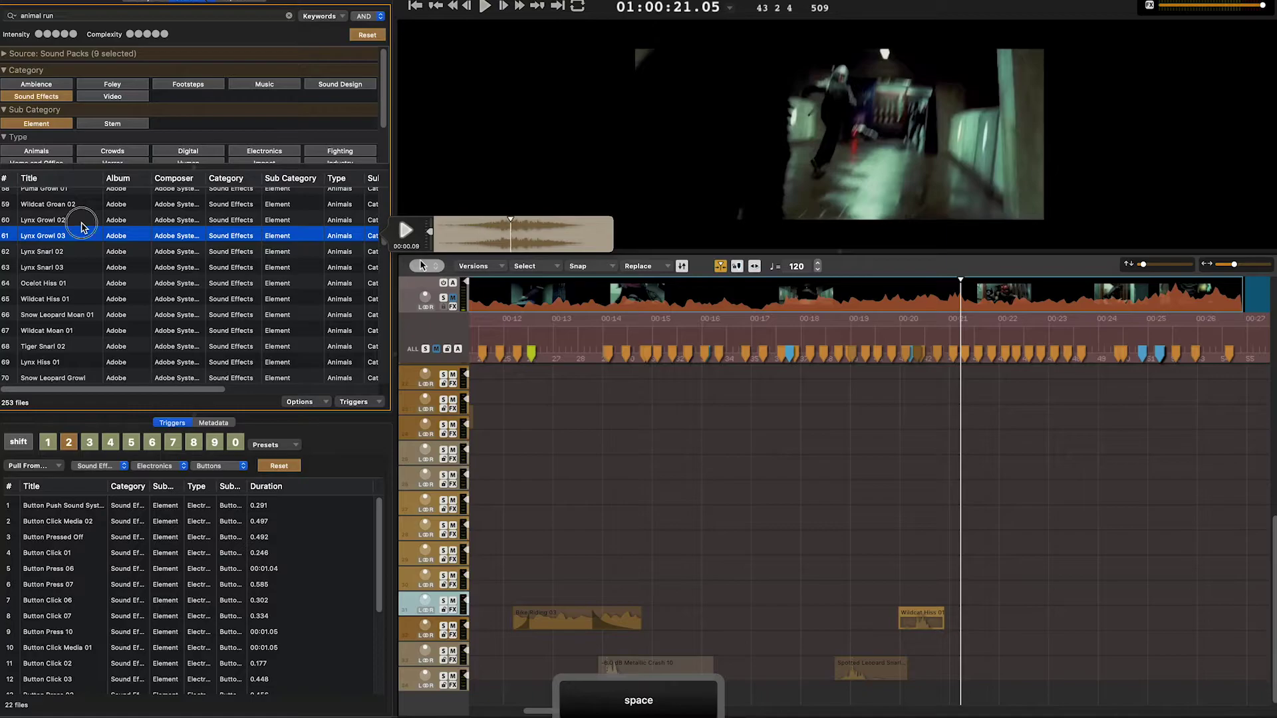
pyautogui.click(82, 225)
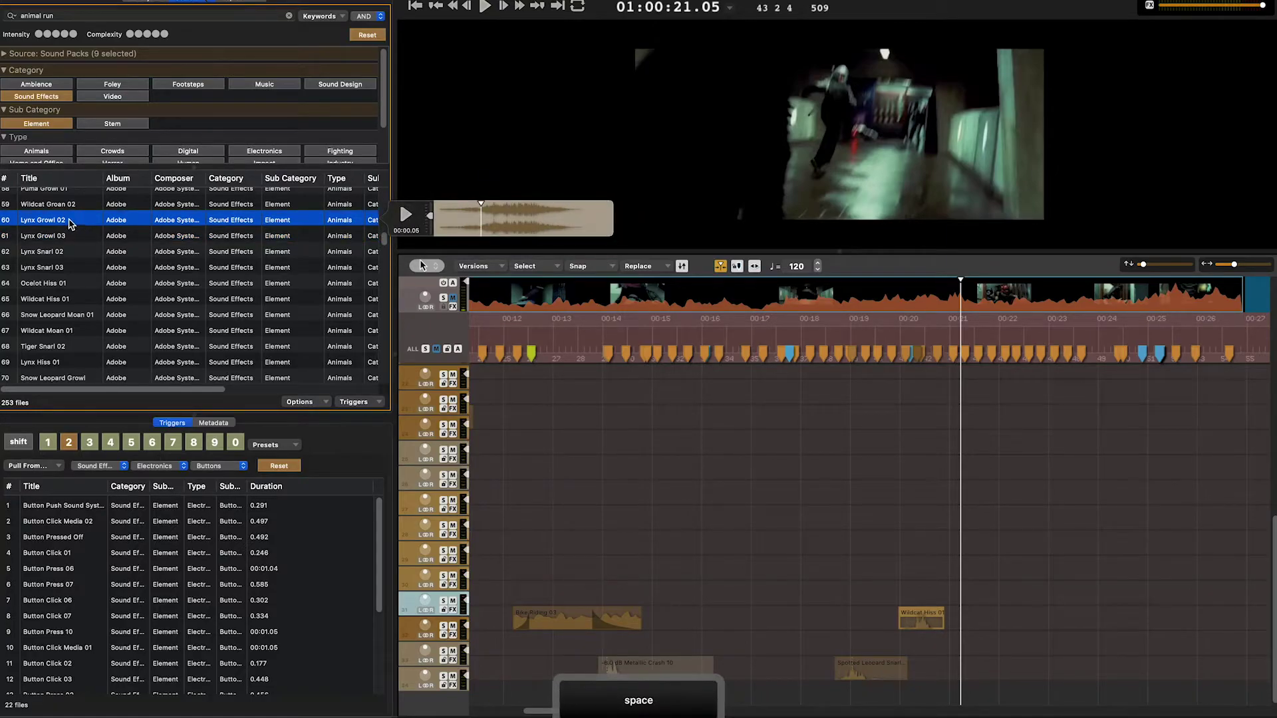
pyautogui.moveTo(69, 224); pyautogui.dragTo(952, 644)
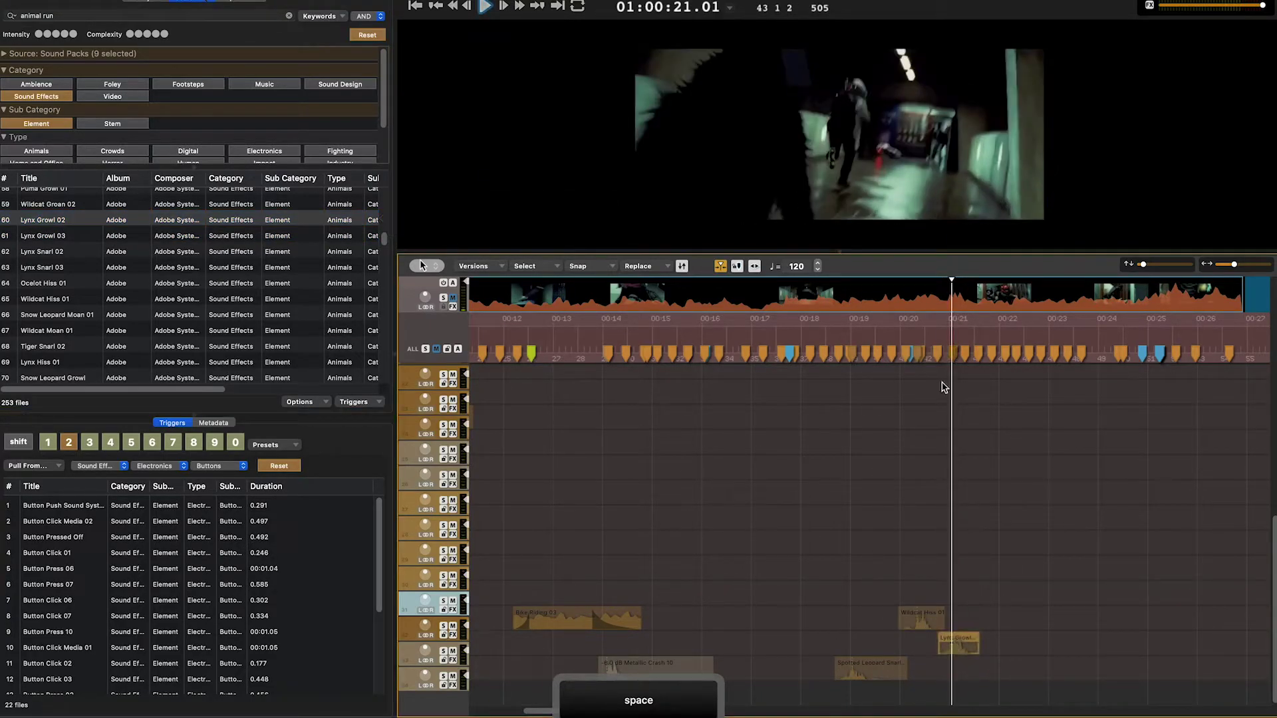
# Play the shot repeatedly and move Lynx Growl 02 earlier to start at about 20.5 seconds
pyautogui.press('space')
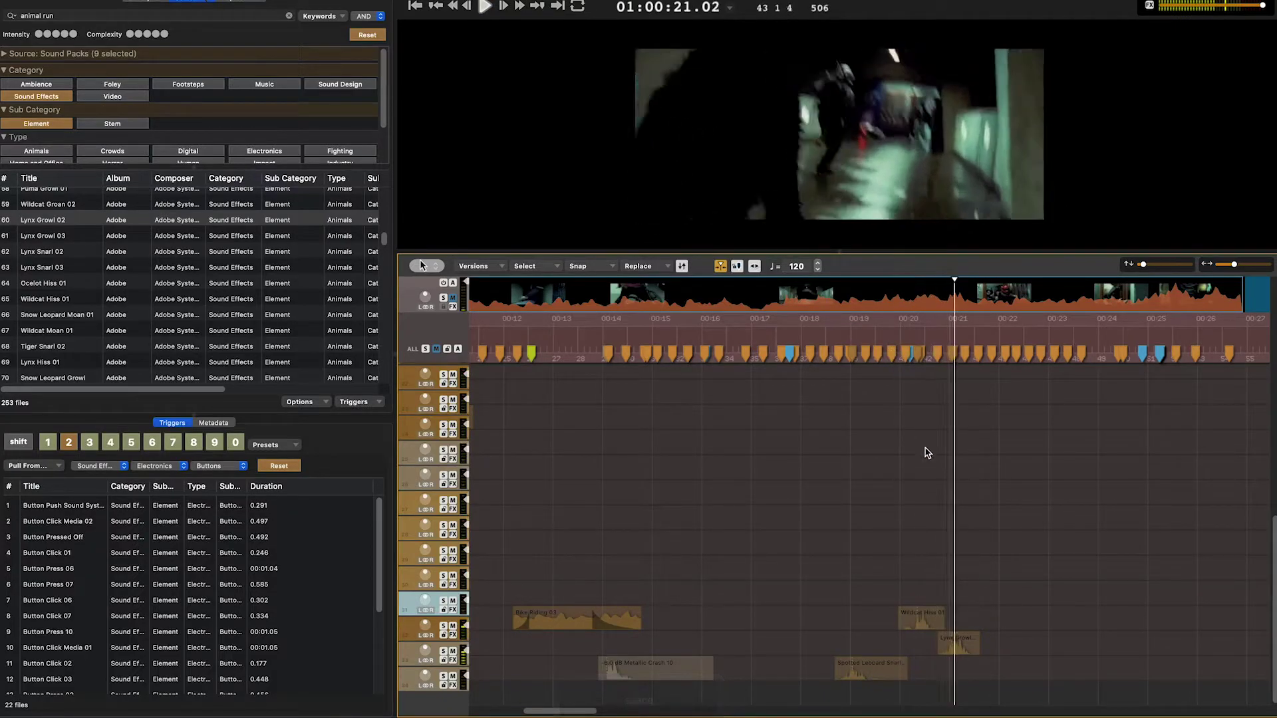
pyautogui.press('space')
pyautogui.moveTo(956, 647); pyautogui.dragTo(930, 643)
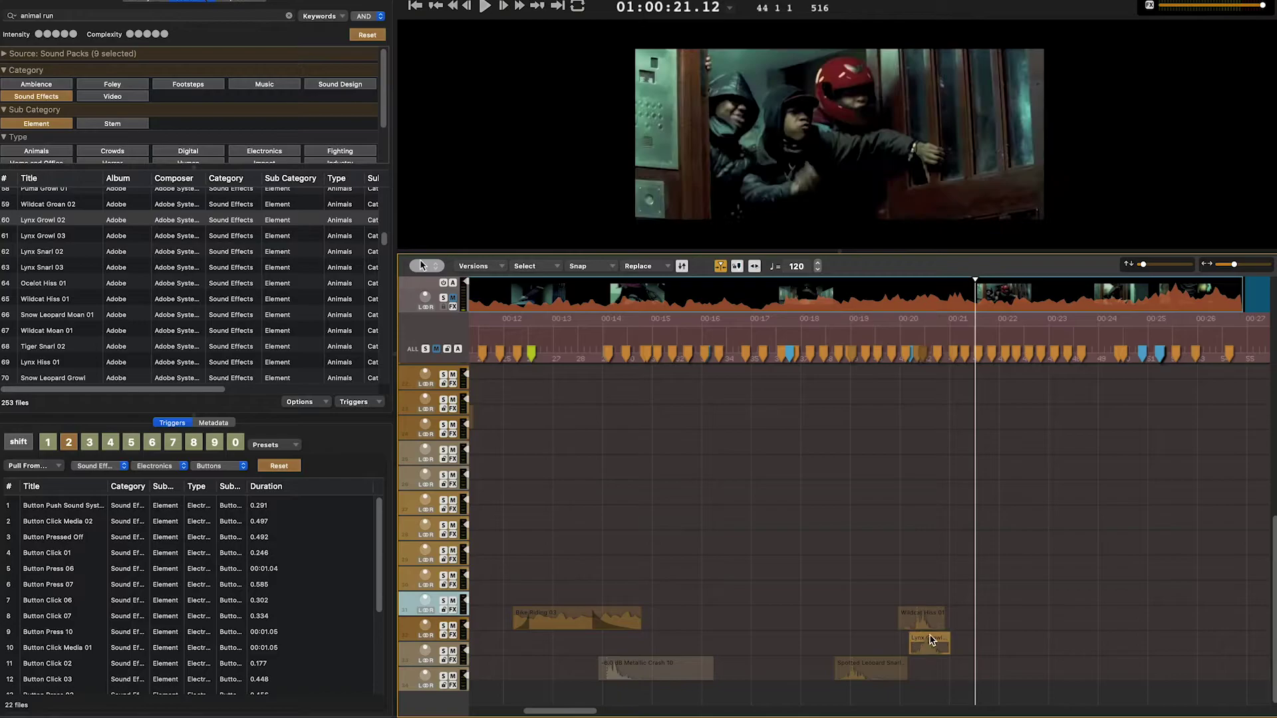
pyautogui.click(892, 334)
pyautogui.press('space')
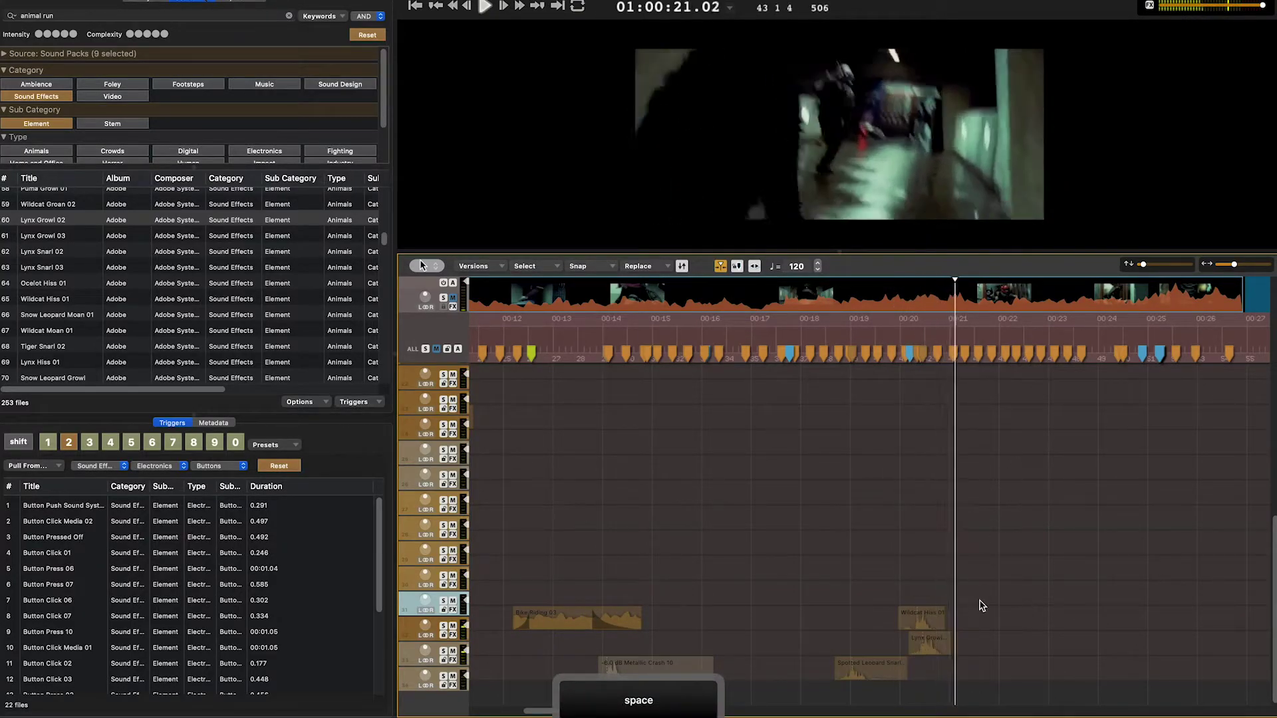
pyautogui.press('space')
pyautogui.click(901, 340)
pyautogui.press('space')
pyautogui.press('space')
pyautogui.moveTo(923, 644); pyautogui.dragTo(948, 643)
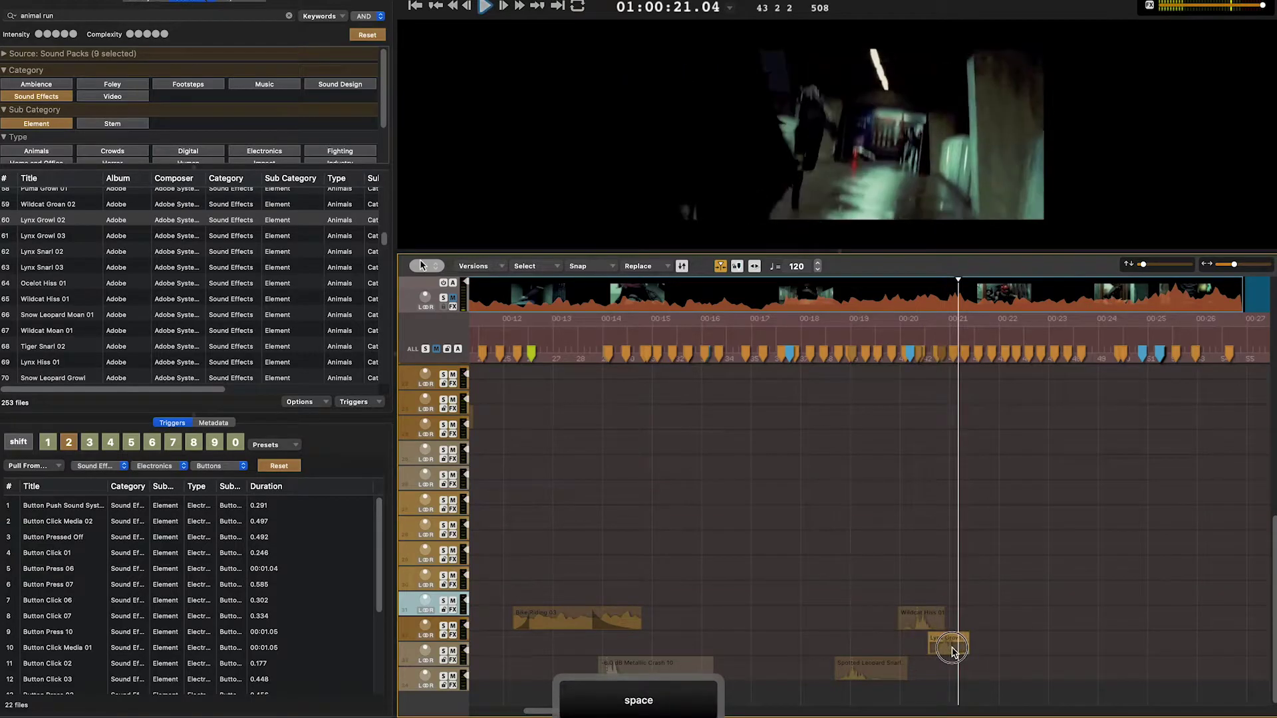
# Audition Wildcat Groan 02, try another lynx sound at about 20 seconds on the track above Wildcat Hiss 01, and play it back
pyautogui.click(91, 223)
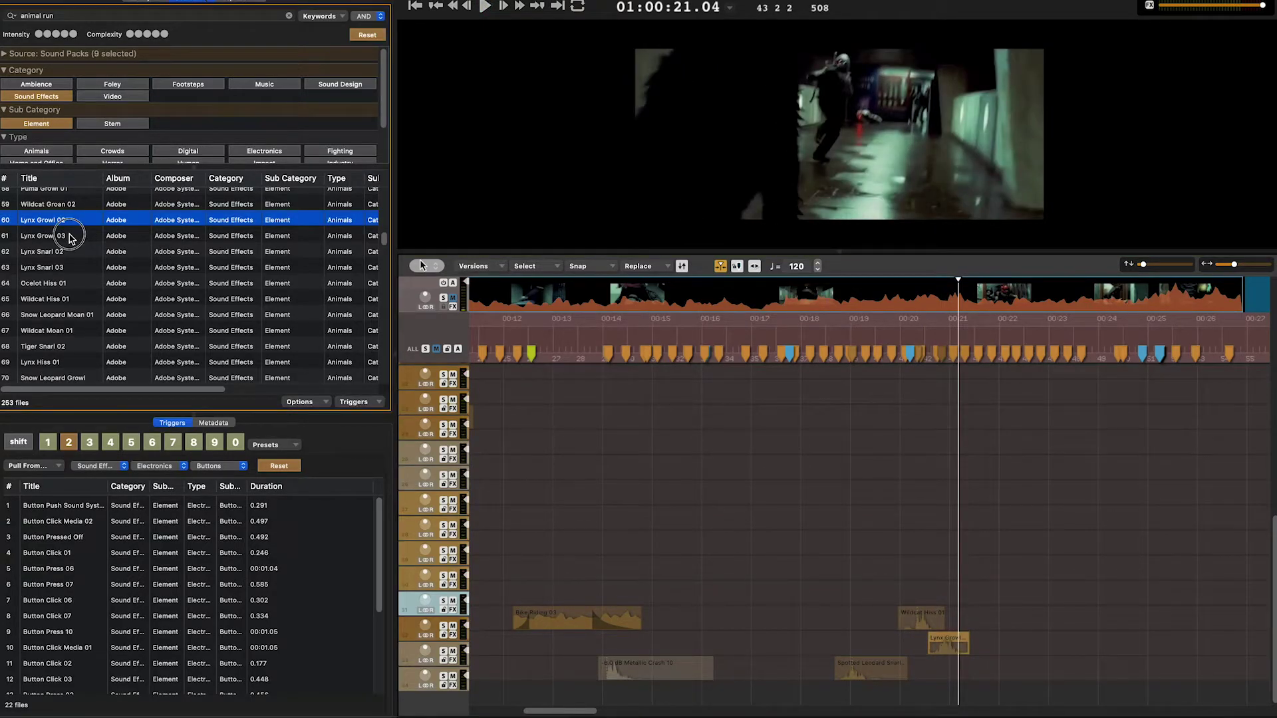
pyautogui.press('space')
pyautogui.click(76, 206)
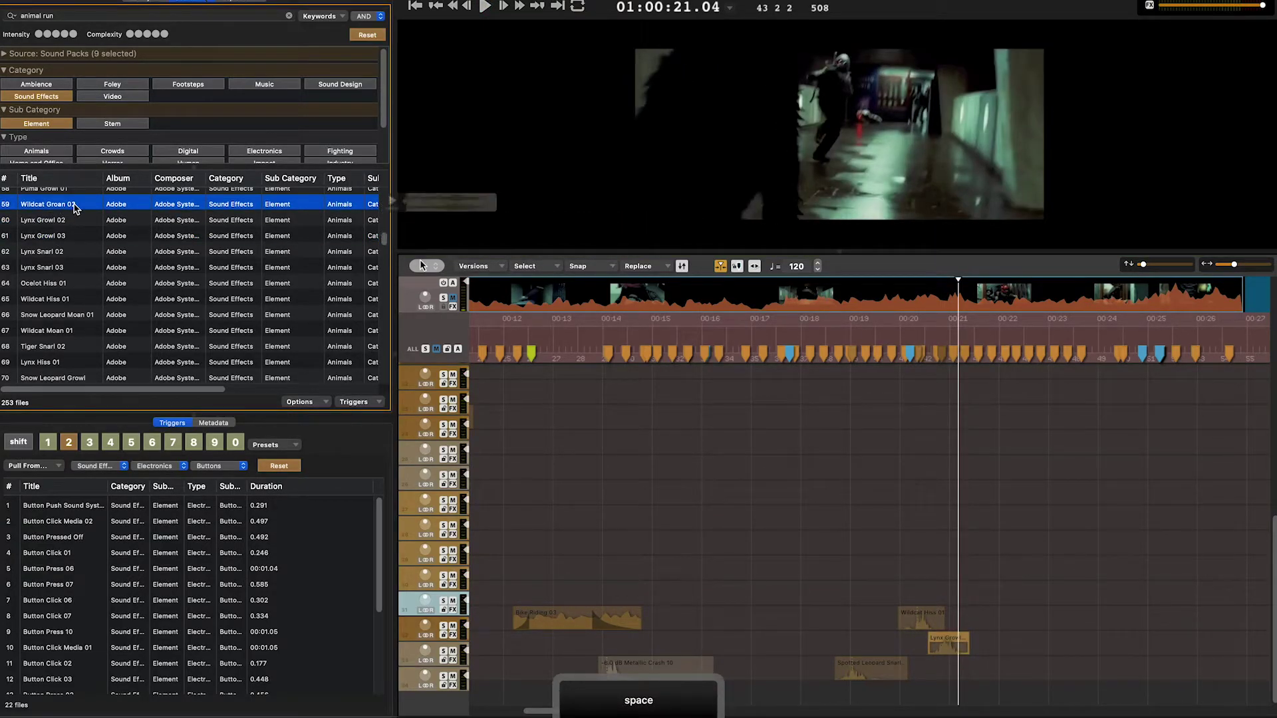
pyautogui.moveTo(158, 270); pyautogui.dragTo(933, 586)
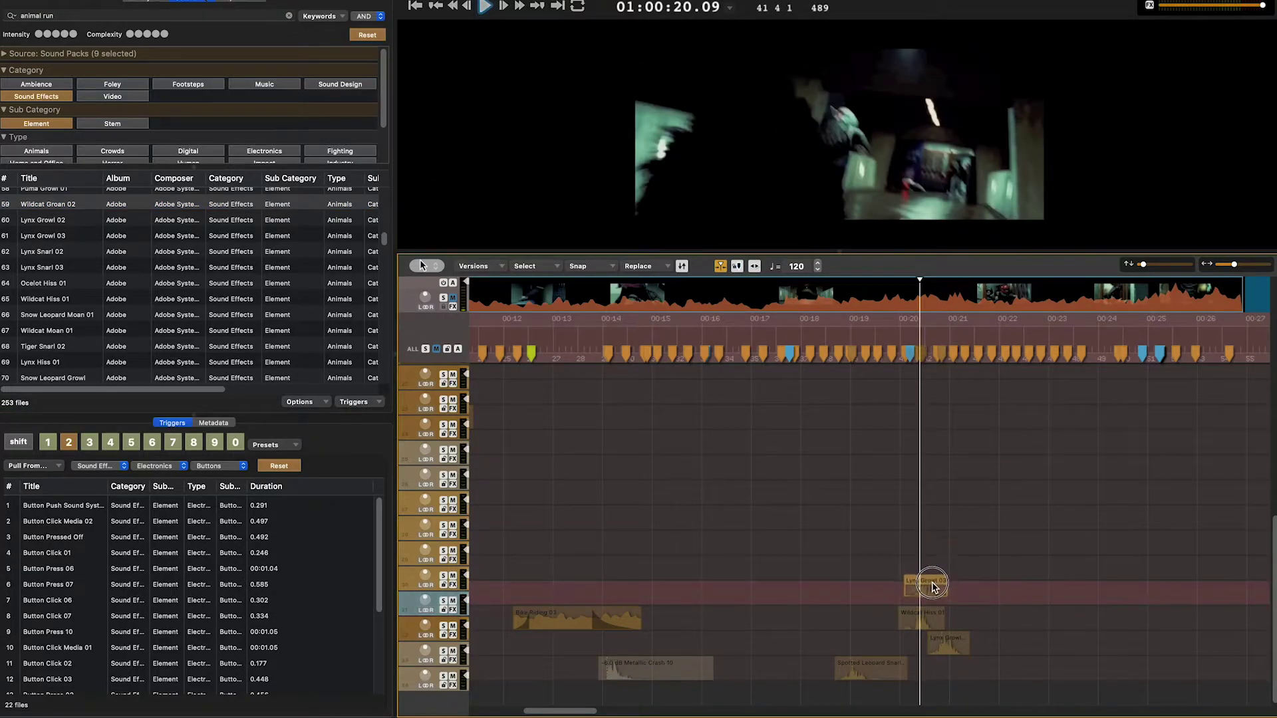
pyautogui.press('space')
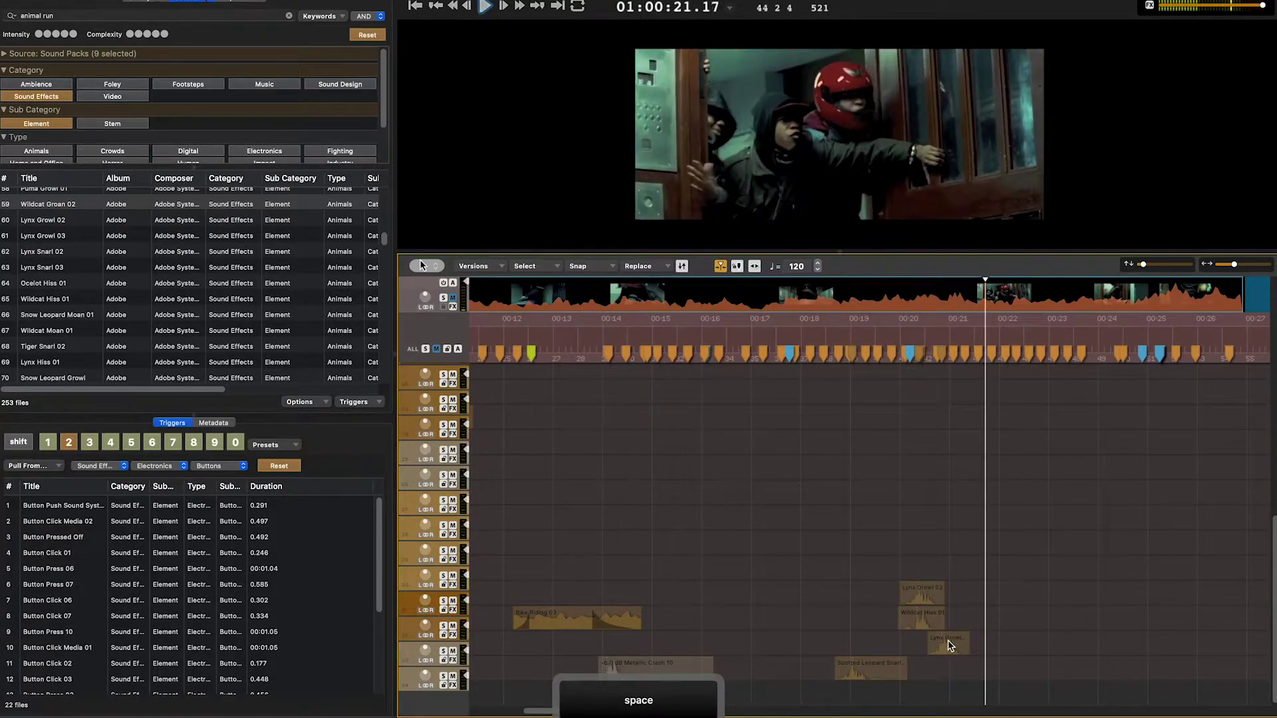
# Shift Lynx Growl 02 to about 20.7 seconds and delete the extra lynx clip above Wildcat Hiss 01
pyautogui.moveTo(950, 645); pyautogui.dragTo(955, 648)
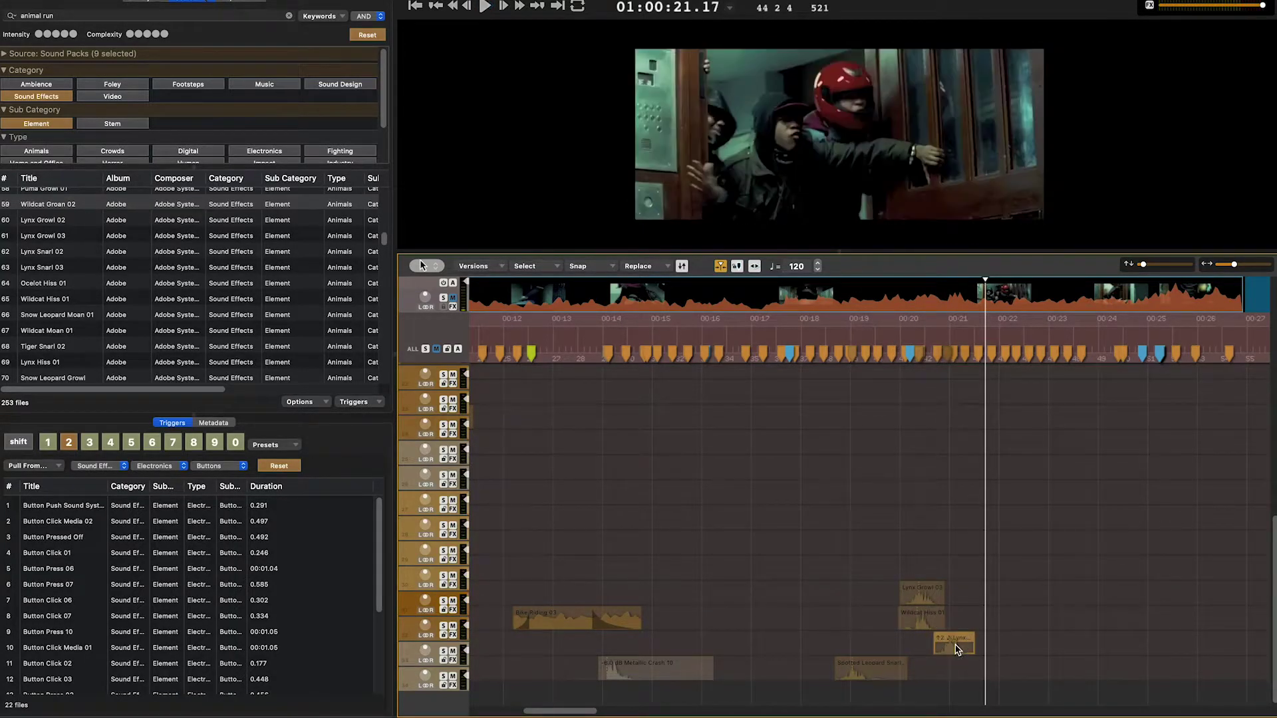
pyautogui.click(927, 594)
pyautogui.press('BackSpace')
# Add Puma Growl 01 at about 20.7 seconds with +10 dB gain, move Lynx Growl 02 to about 22.2 seconds, and play the shot
pyautogui.moveTo(74, 199); pyautogui.dragTo(958, 641)
pyautogui.press('space')
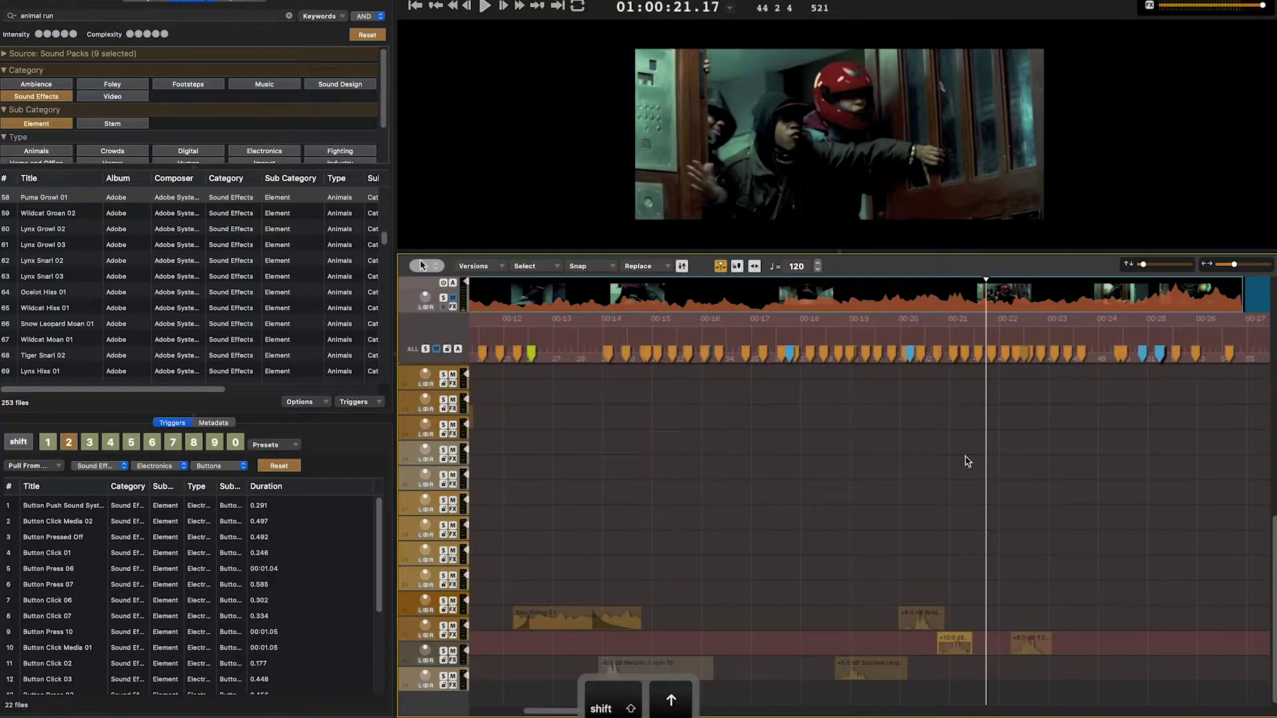
pyautogui.press('space')
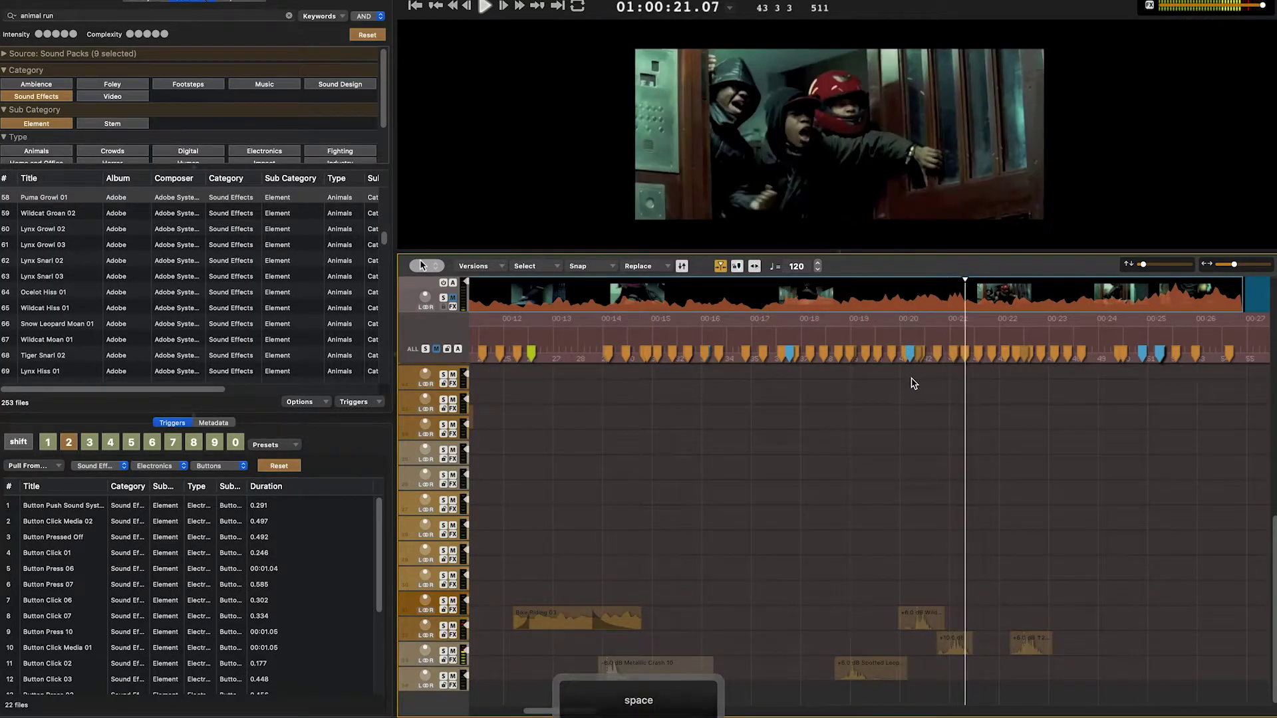
pyautogui.press('space')
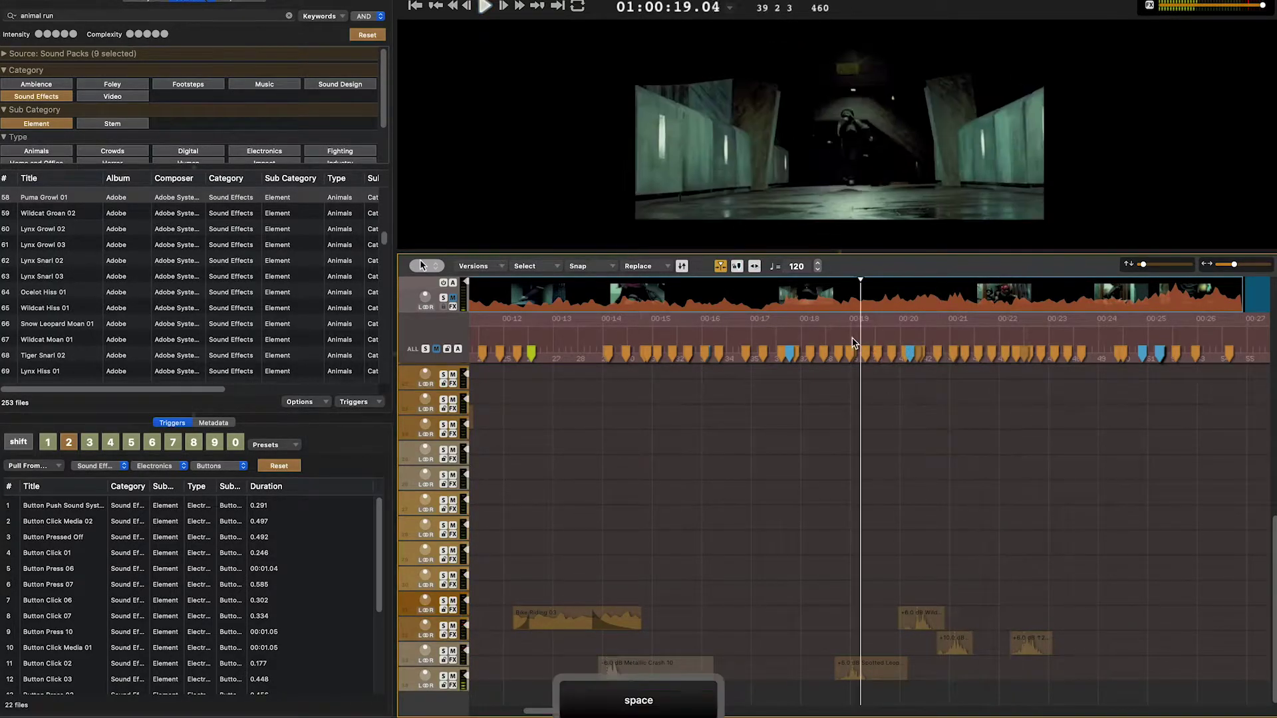
# Move Puma Growl 01 to about 24.6 seconds and Lynx Growl 02 back to about 20.8 seconds, and play the shot
pyautogui.moveTo(951, 643); pyautogui.dragTo(1142, 644)
pyautogui.press('space')
pyautogui.press('space')
pyautogui.moveTo(1031, 643); pyautogui.dragTo(963, 643)
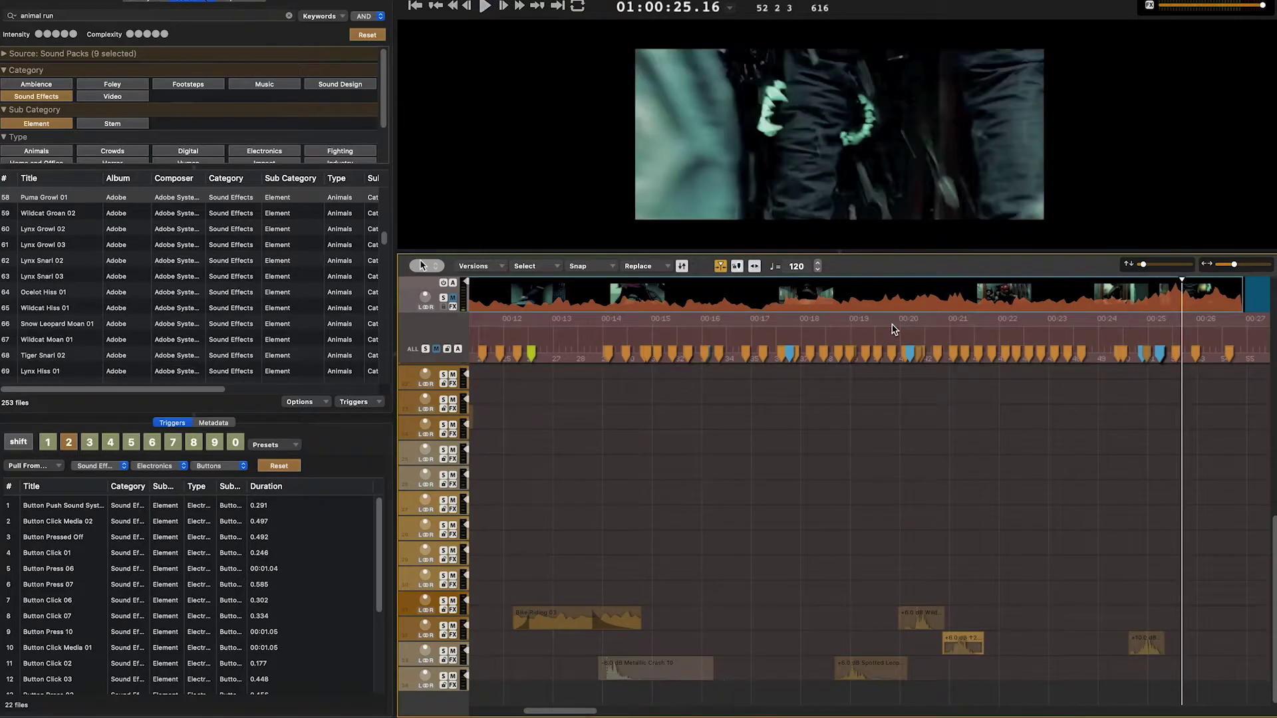
pyautogui.press('space')
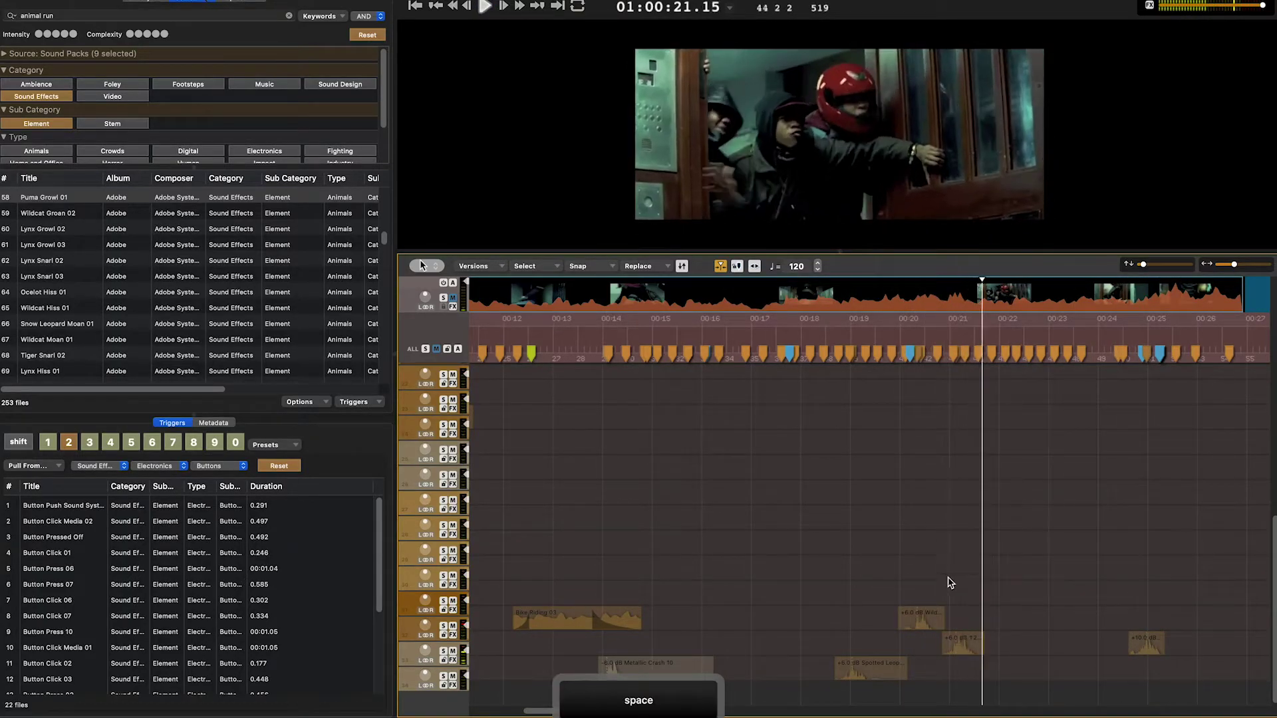
# Set Lynx Growl 02 to +2 dB at about 19.7 seconds, shift Wildcat Hiss 01 to about 20.3 seconds, and replay the shot
pyautogui.moveTo(966, 655); pyautogui.dragTo(954, 655)
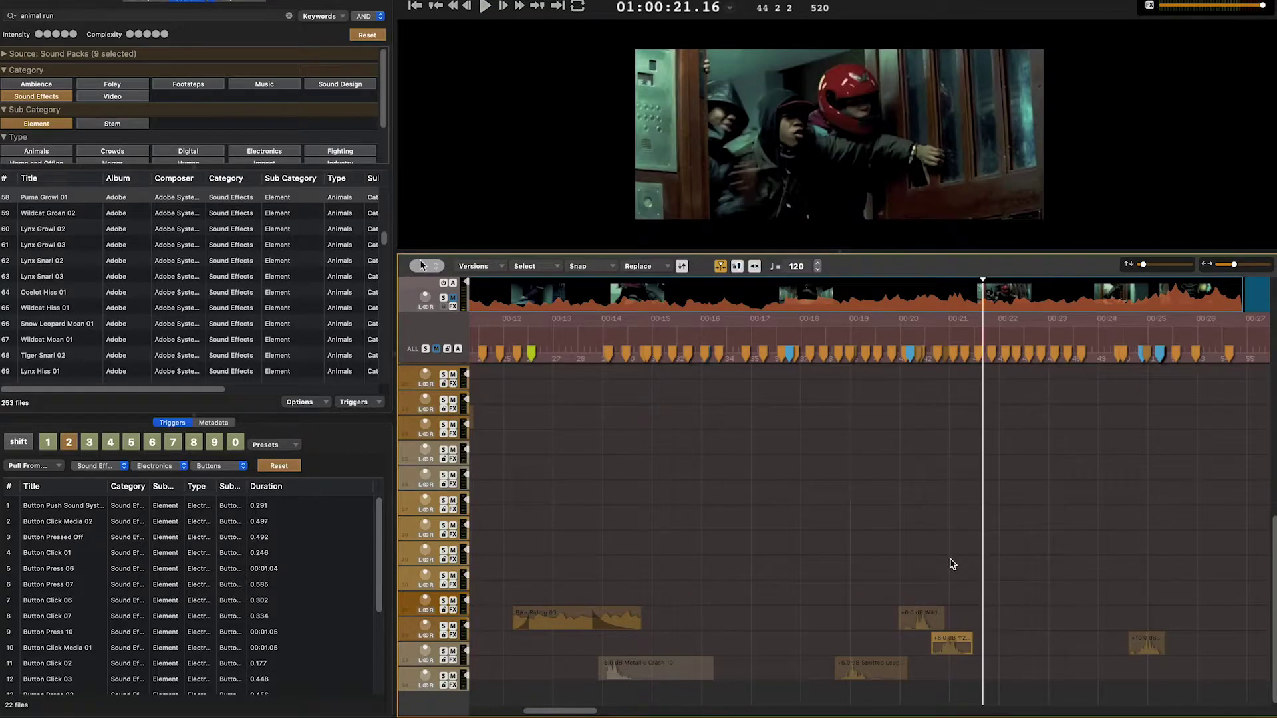
pyautogui.press('space')
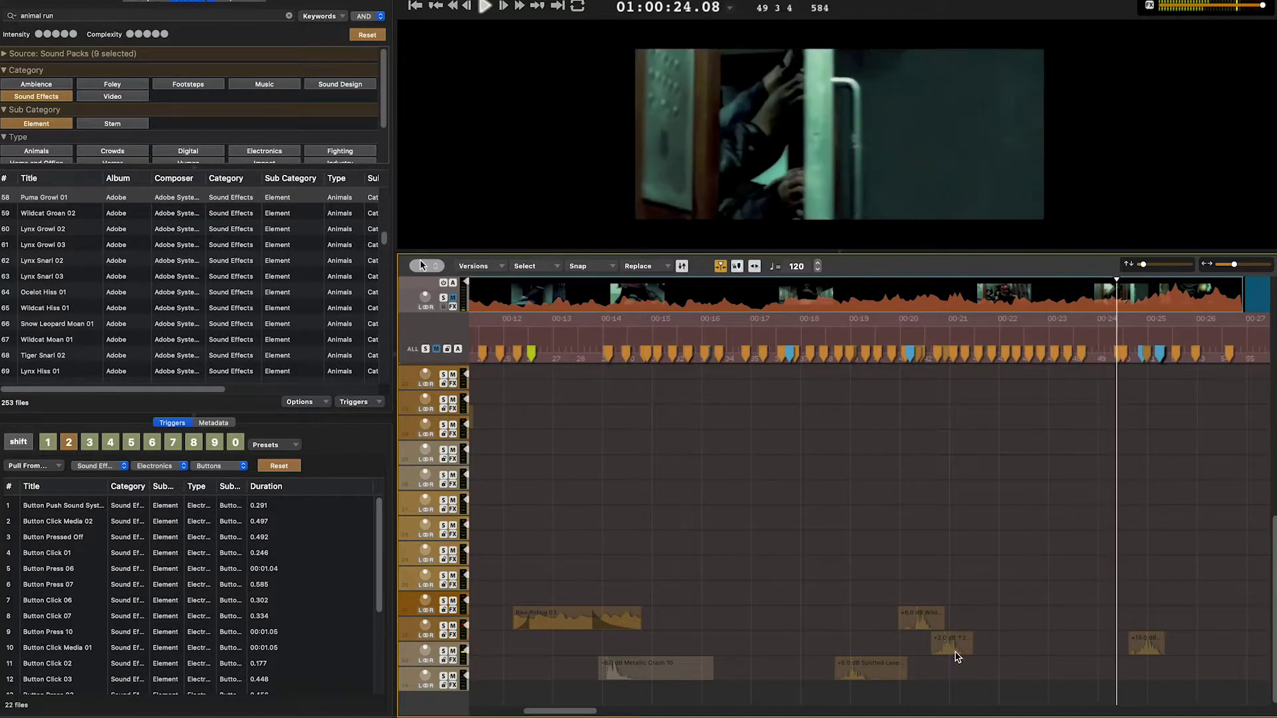
pyautogui.press('space')
pyautogui.press('space')
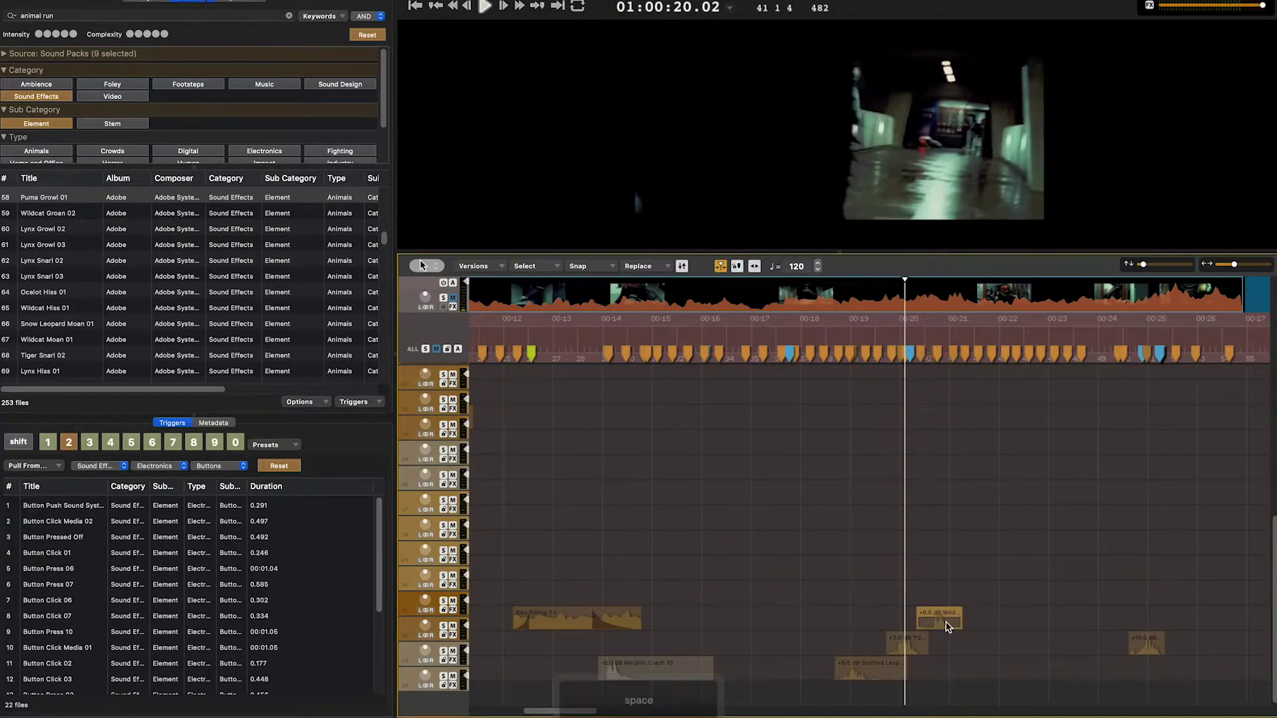
pyautogui.click(855, 333)
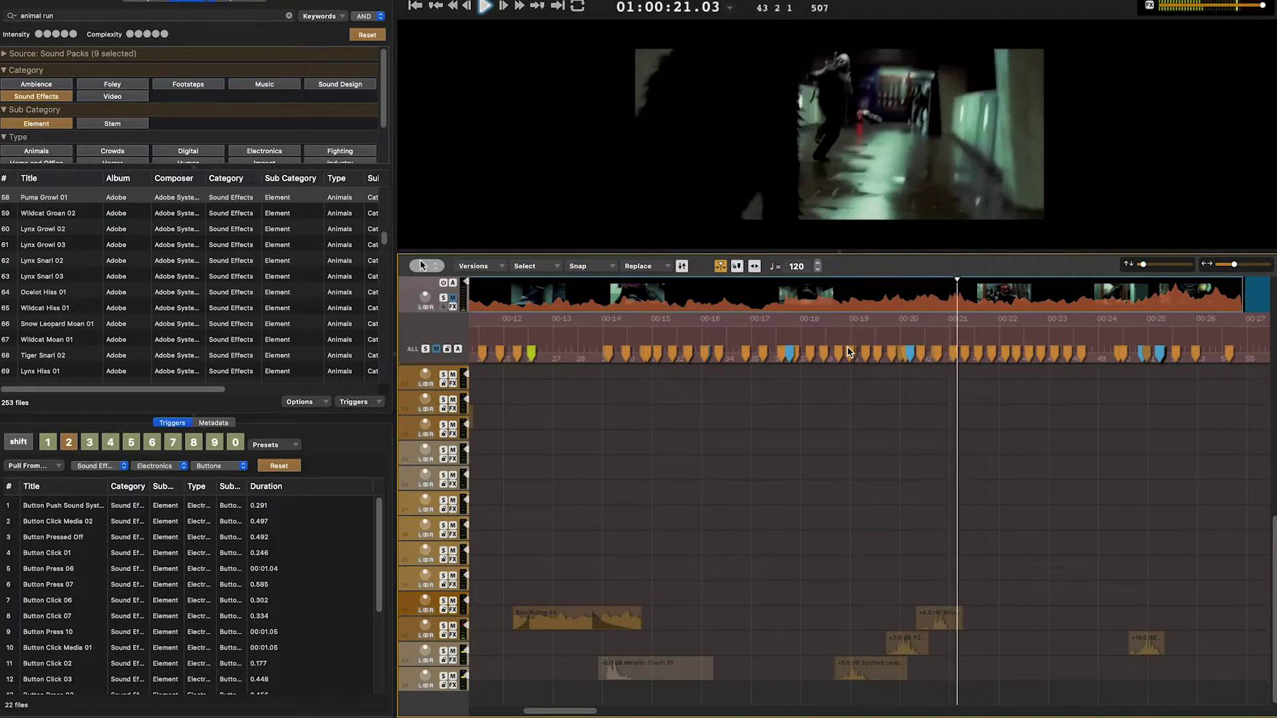
pyautogui.press('space')
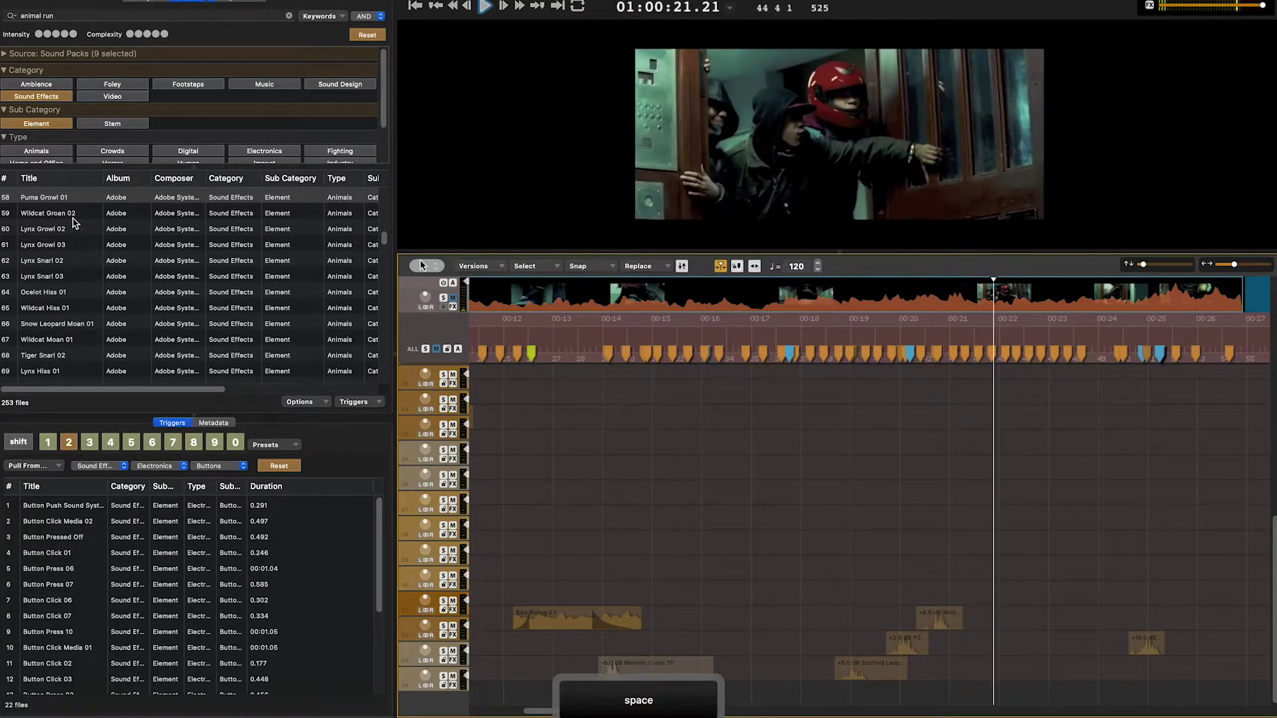
# Add Tiger Roar 02 to the timeline at about 20.9 seconds and play the shot
pyautogui.scroll(2, 70, 247)
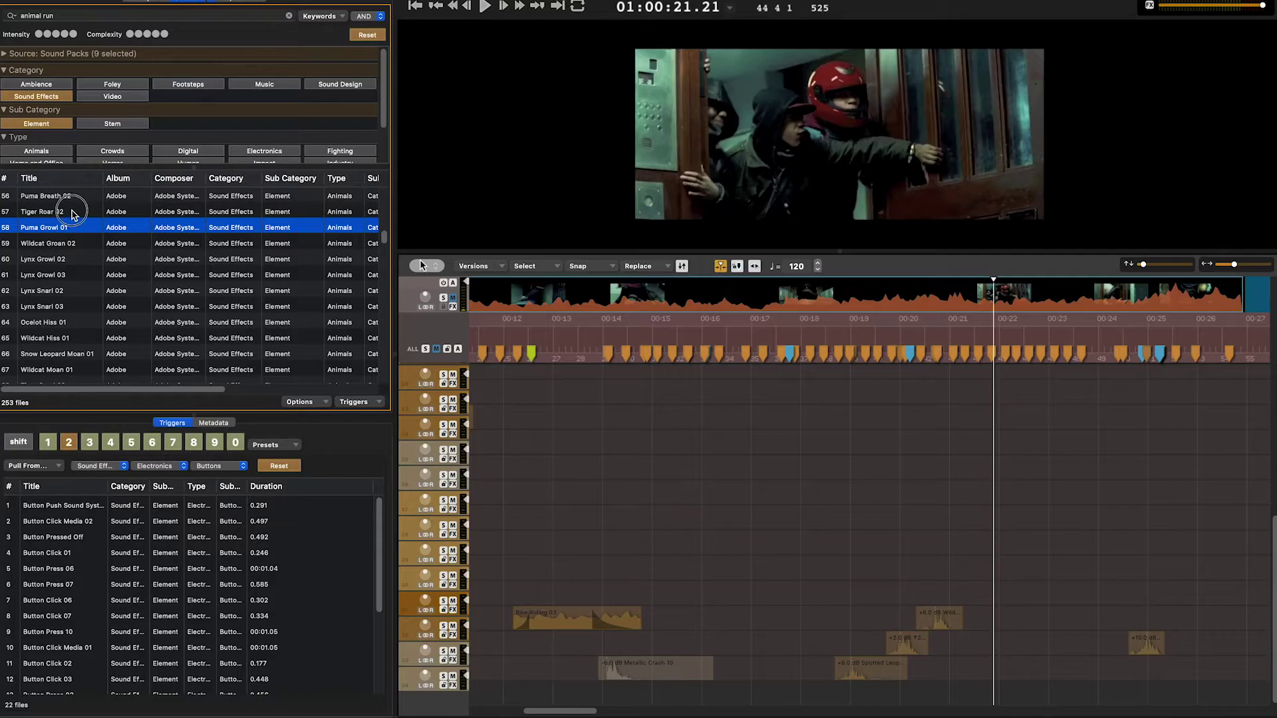
pyautogui.click(73, 212)
pyautogui.moveTo(67, 219); pyautogui.dragTo(966, 649)
pyautogui.click(852, 332)
pyautogui.press('space')
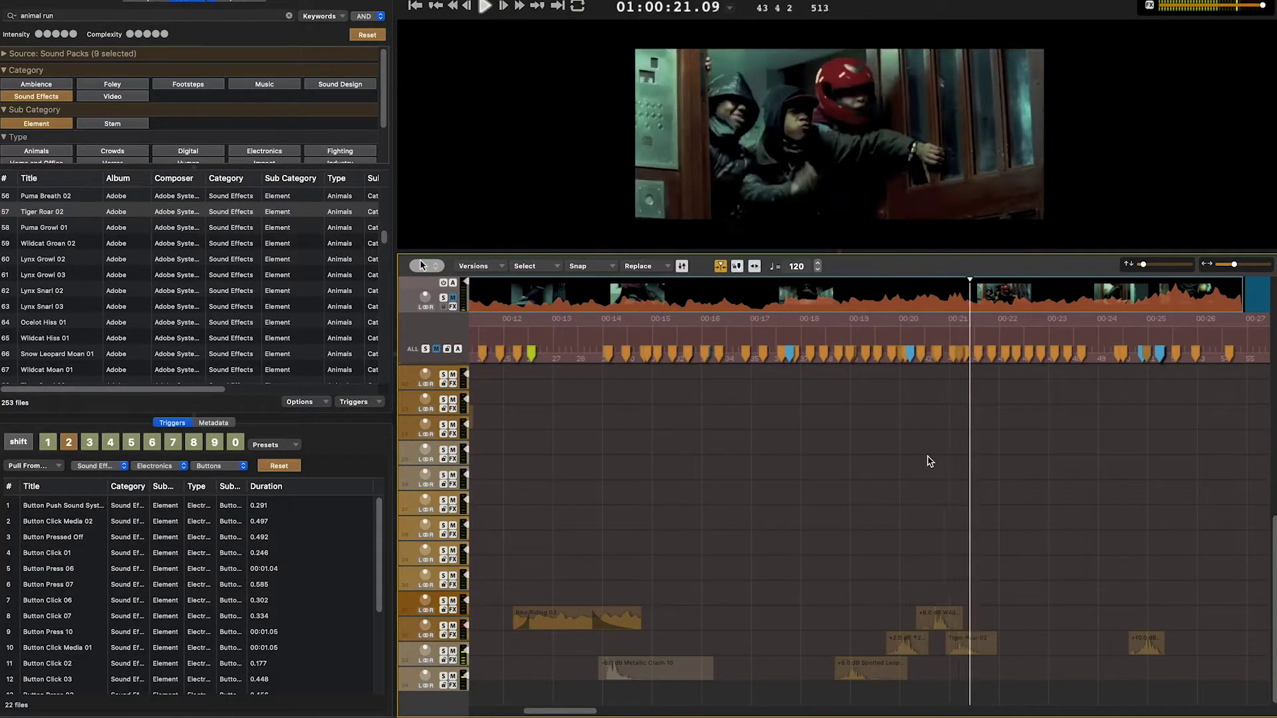
pyautogui.press('space')
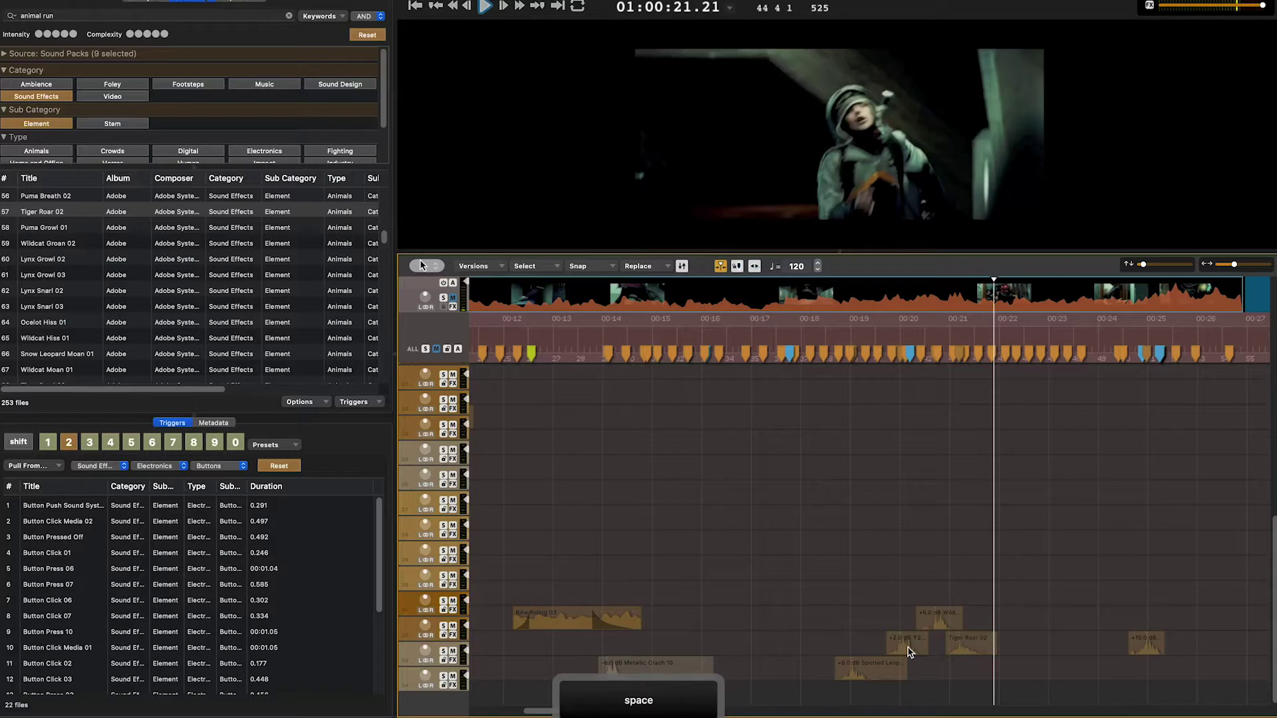
# Move Tiger Roar 02 to about 19.7 seconds in place of Lynx Growl 02, delete the Lynx Growl 02 clip, and replay
pyautogui.moveTo(910, 652); pyautogui.dragTo(904, 593)
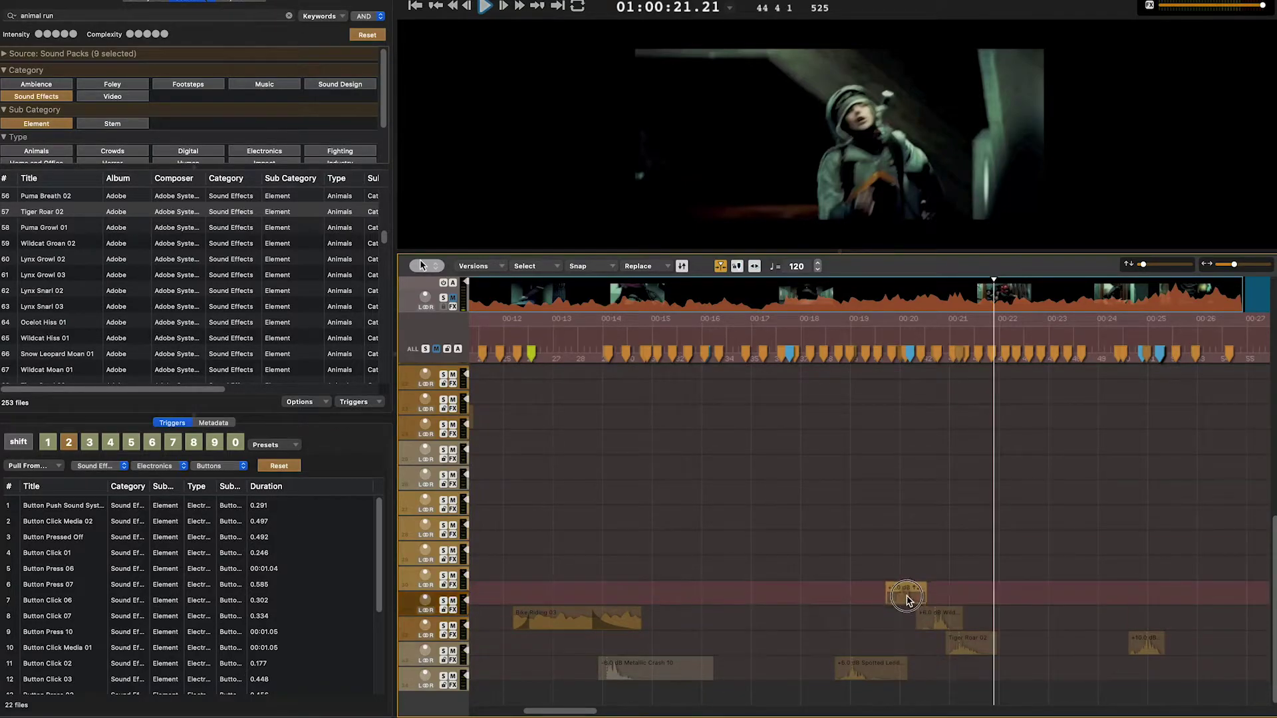
pyautogui.moveTo(970, 649); pyautogui.dragTo(910, 650)
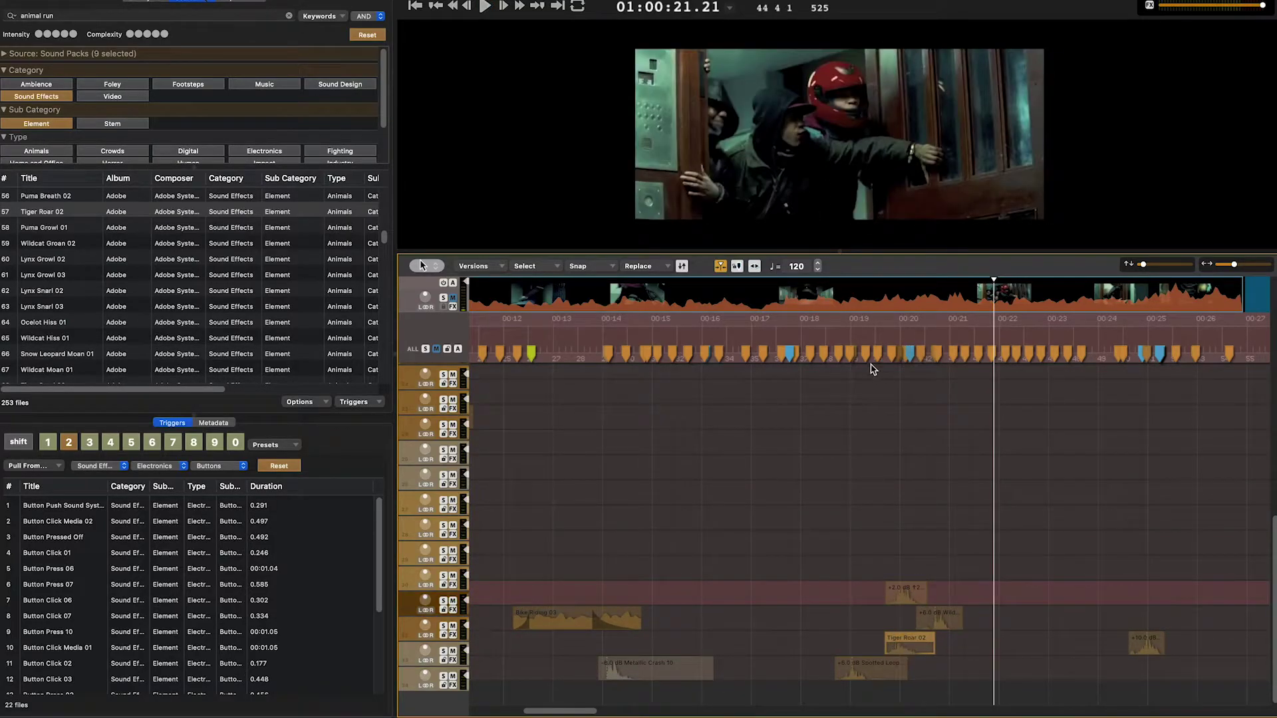
pyautogui.click(853, 342)
pyautogui.press('space')
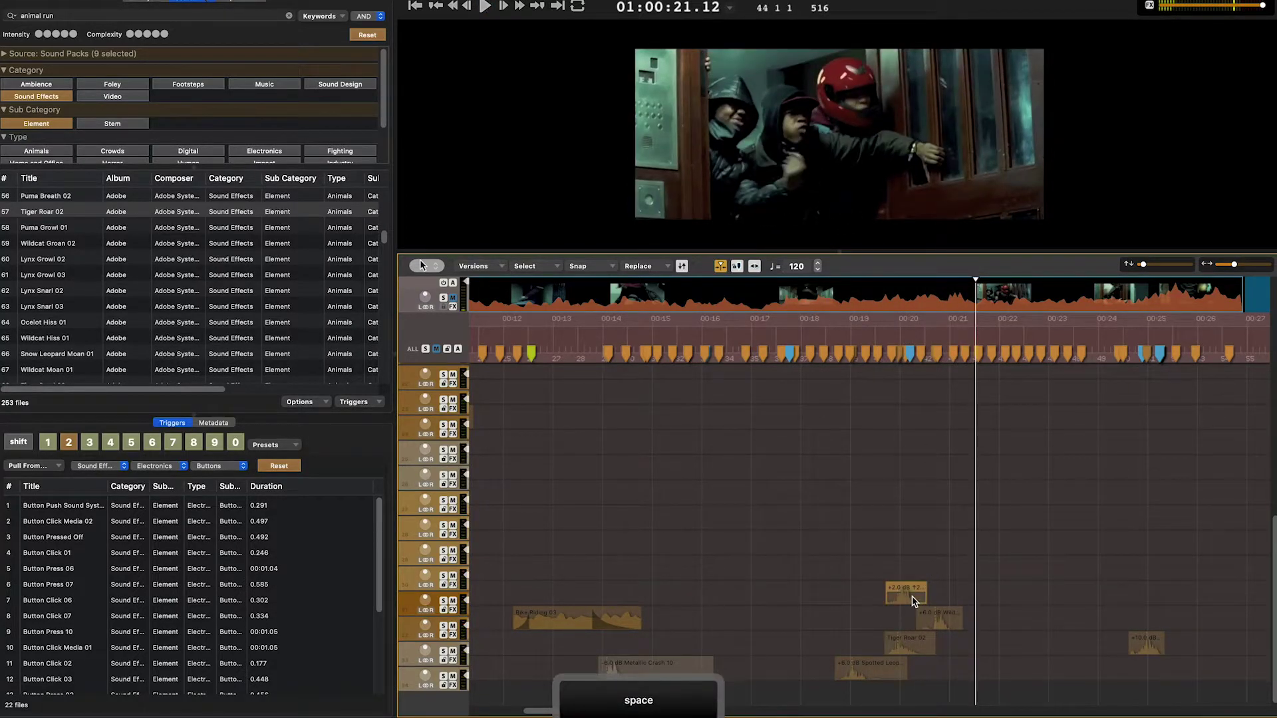
pyautogui.click(832, 351)
pyautogui.press('space')
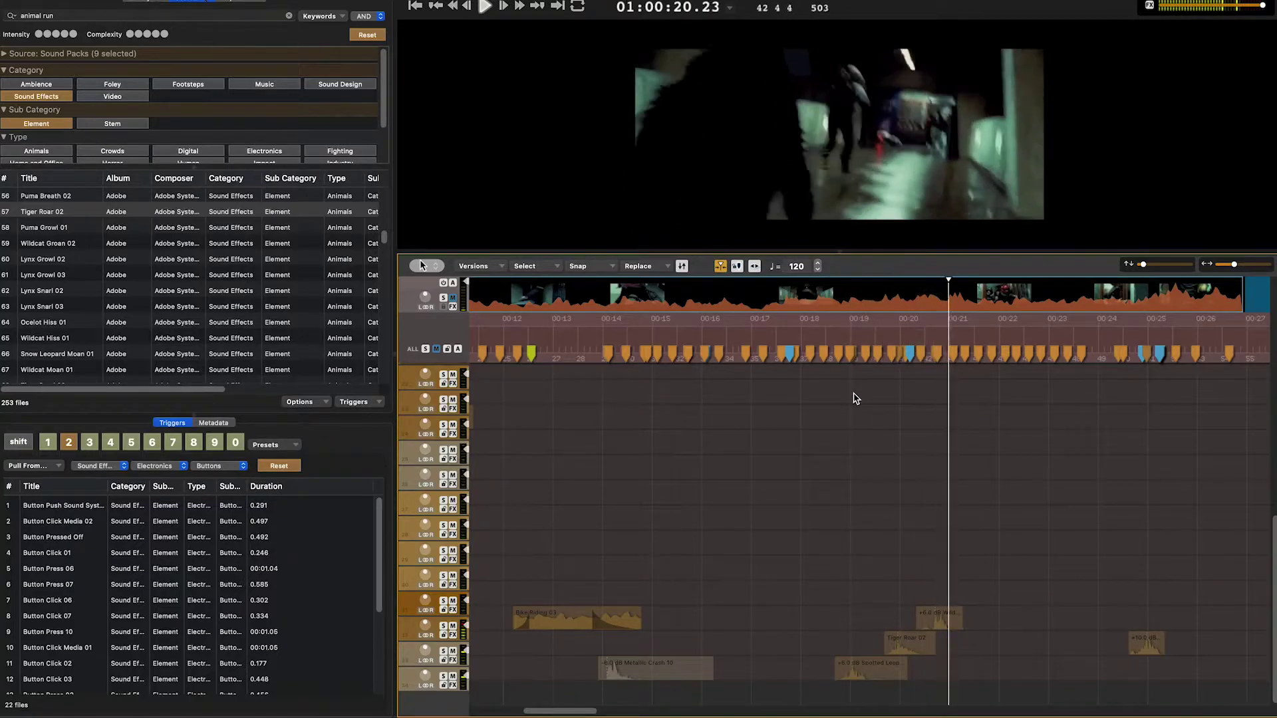
# Shift Tiger Roar 02 to about 19.8 seconds and Wildcat Hiss 01 to about 20.4 seconds, and replay the shot
pyautogui.click(837, 336)
pyautogui.press('space')
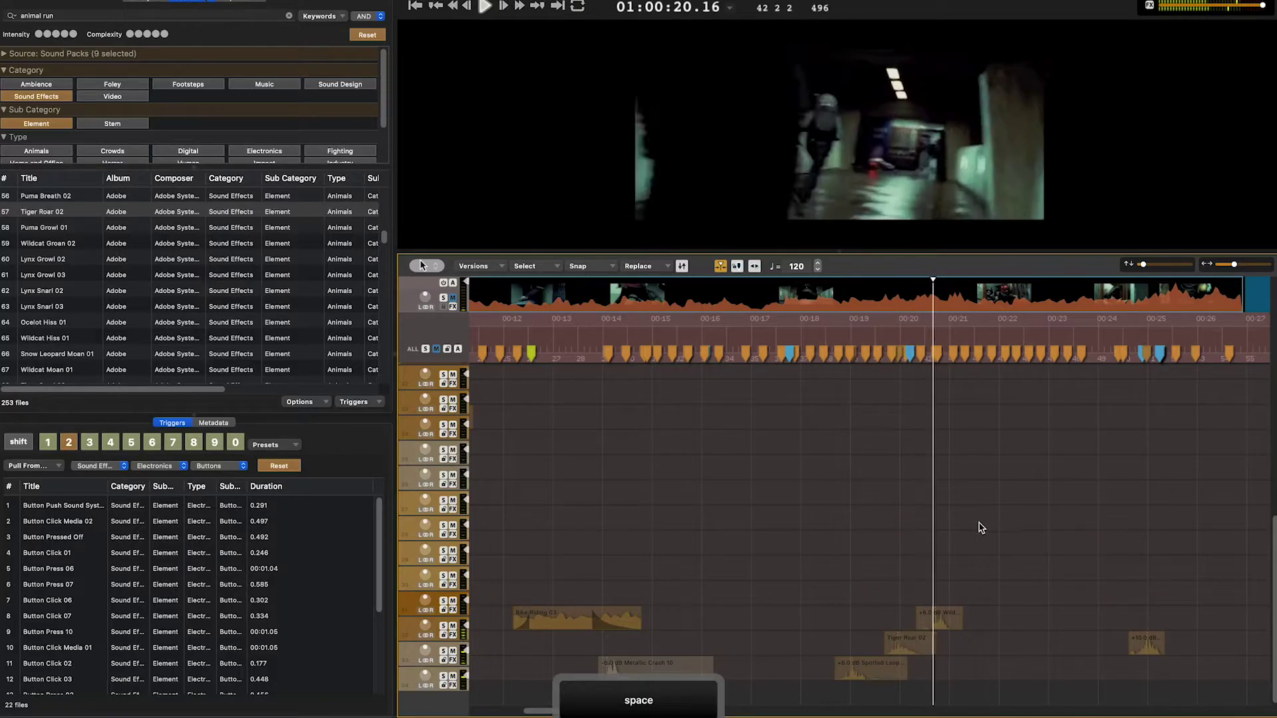
pyautogui.moveTo(924, 648); pyautogui.dragTo(929, 648)
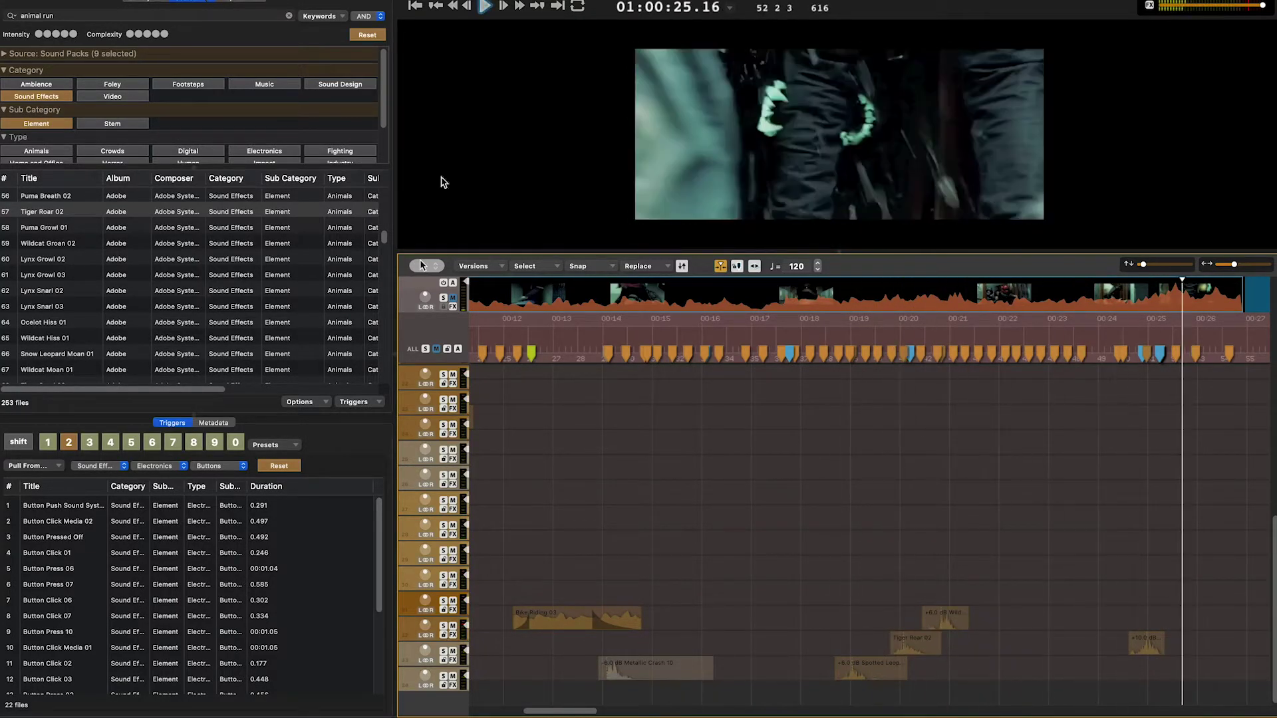
pyautogui.press('space')
# Add a lynx growl at about 24.7 seconds, shift Puma Growl 01 to about 24.4 seconds, and play from about 12 seconds
pyautogui.click(46, 228)
pyautogui.moveTo(47, 228); pyautogui.dragTo(1146, 649)
pyautogui.press('BackSpace')
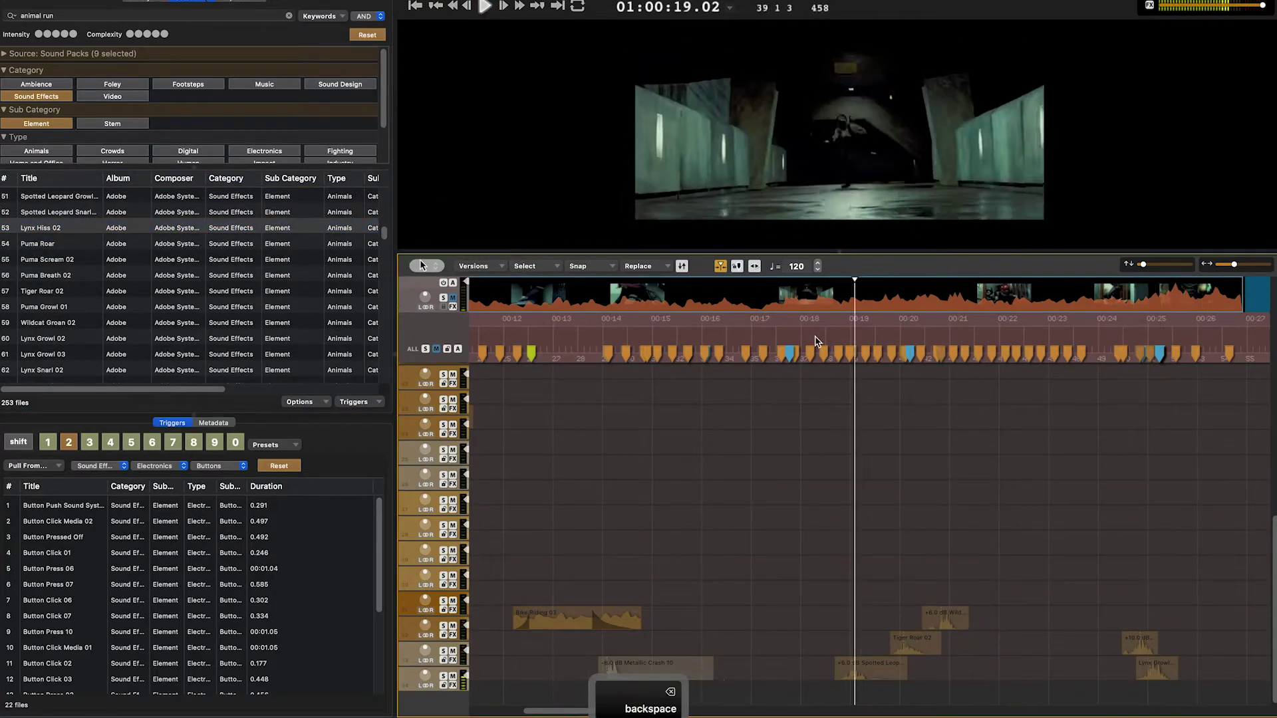
pyautogui.click(503, 330)
pyautogui.press('space')
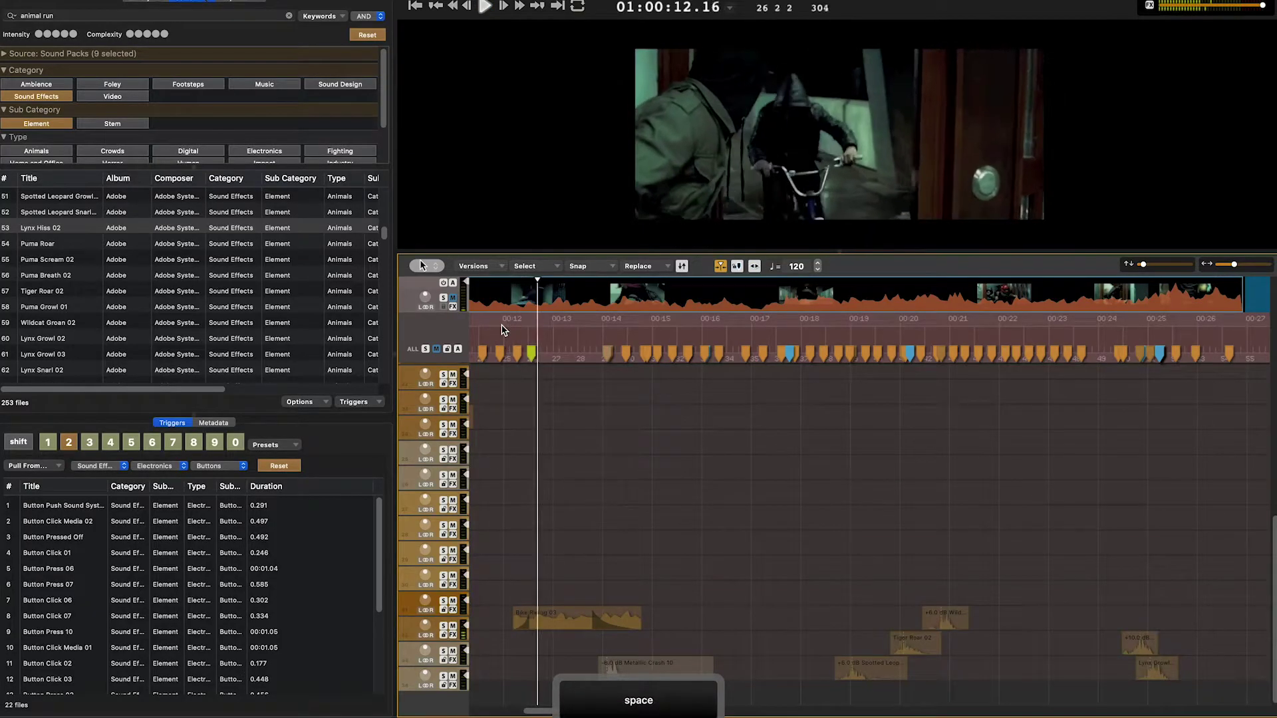
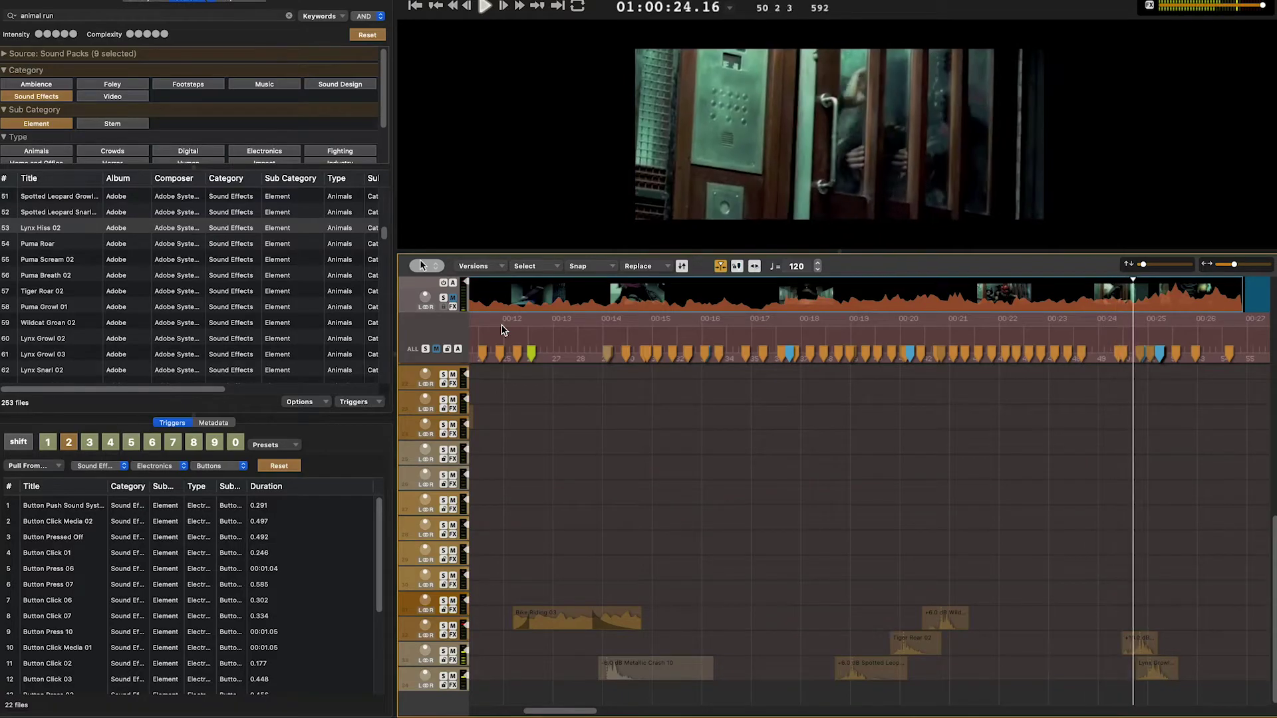
# Search the sound library for "door close metal" and audition the Large Room Door closing sound
pyautogui.tripleClick(62, 17)
pyautogui.write('door close metal')
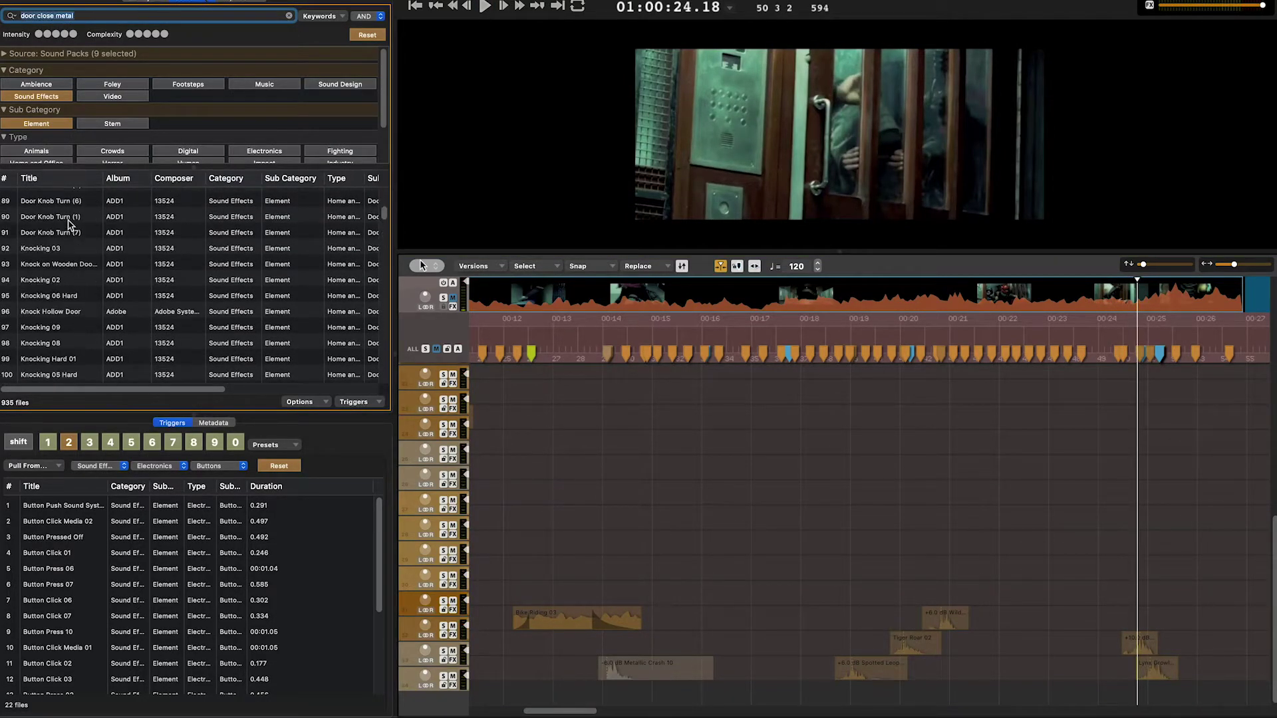
pyautogui.scroll(10, 70, 225)
pyautogui.click(72, 241)
pyautogui.press('space')
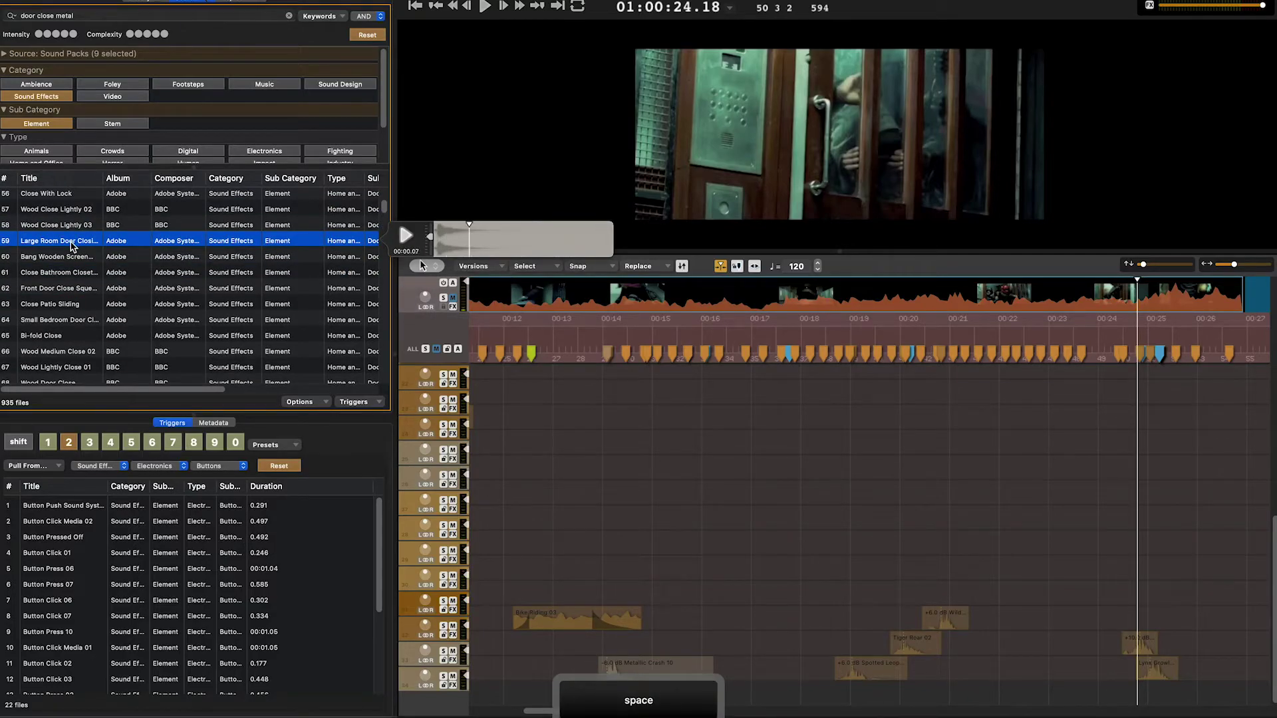
# Try the Large Room Door closing sound at about 23.6 seconds, play it against the picture, and remove the clip
pyautogui.moveTo(354, 315); pyautogui.dragTo(1081, 583)
pyautogui.click(1051, 334)
pyautogui.press('space')
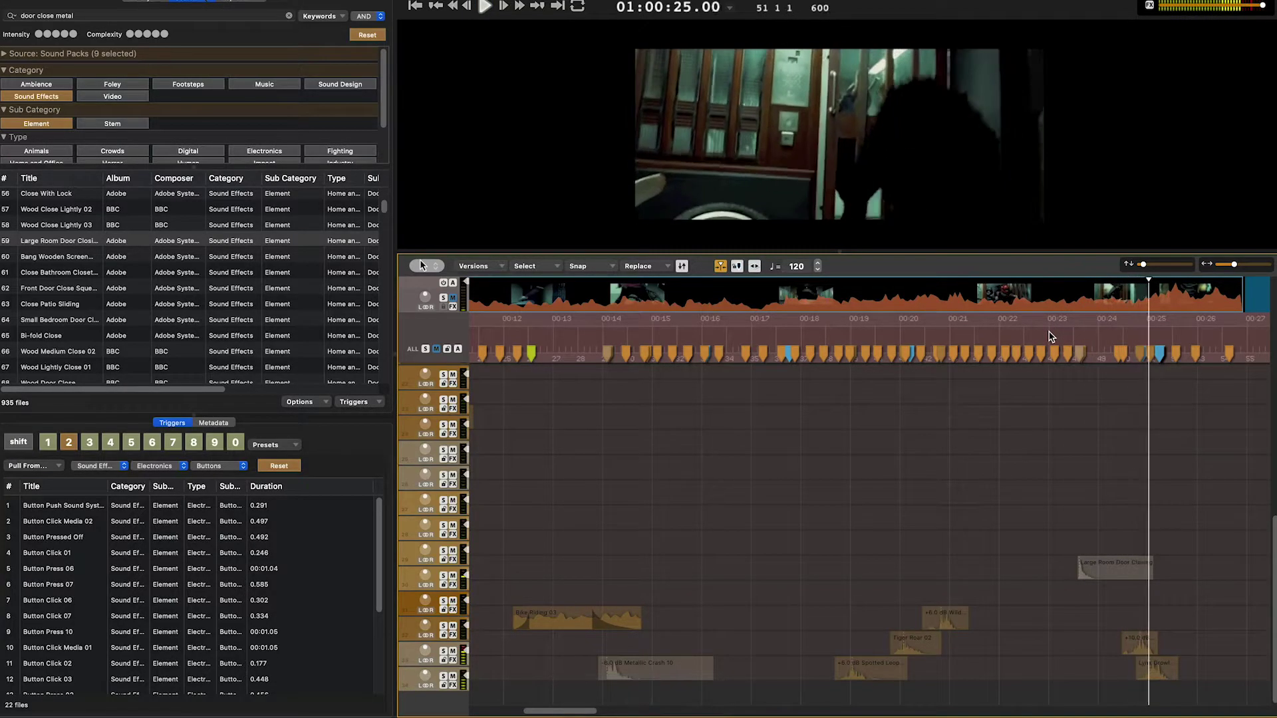
pyautogui.press('space')
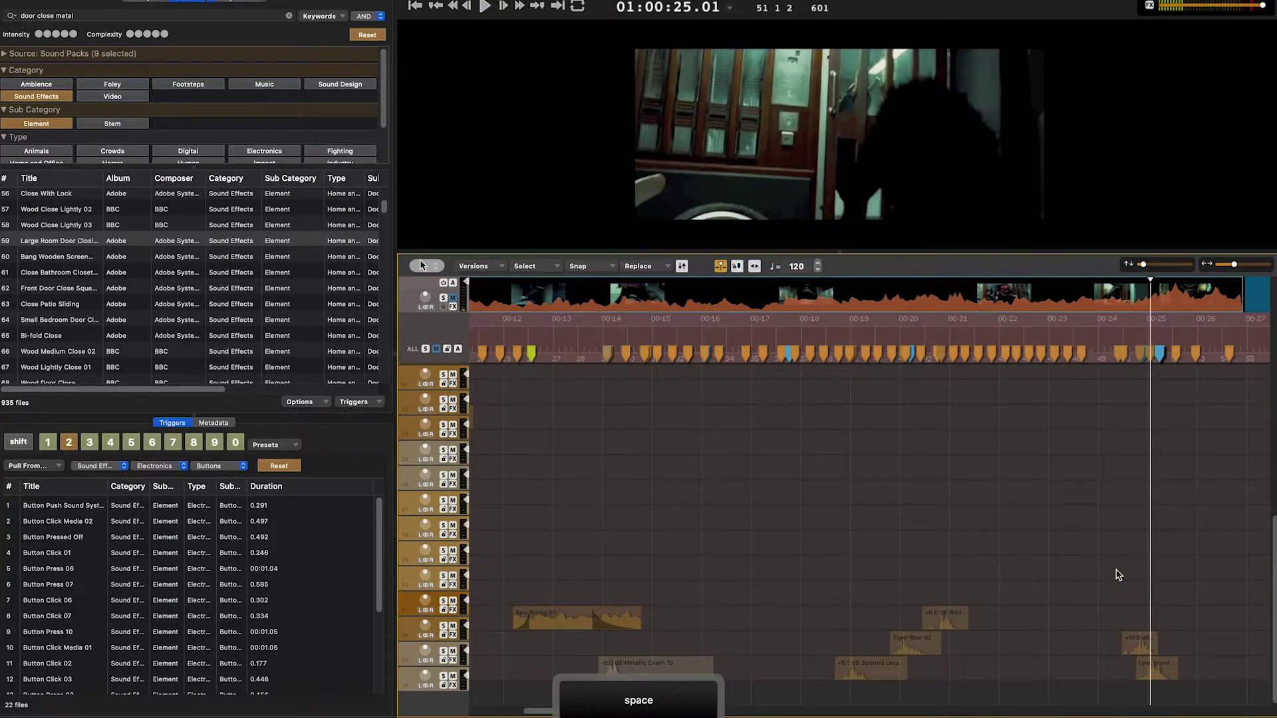
# Audition the Bang Wooden Screen and Close Bathroom Closet sounds in the search results
pyautogui.click(85, 242)
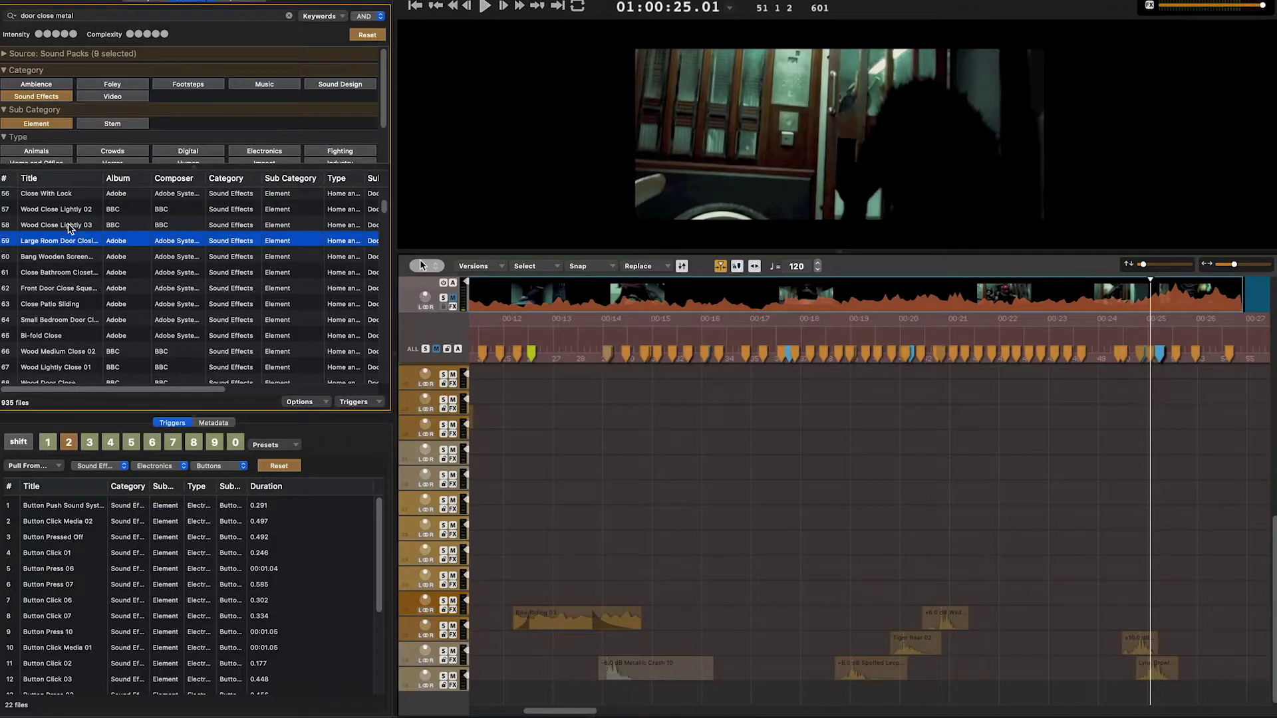
pyautogui.click(69, 256)
pyautogui.press('space')
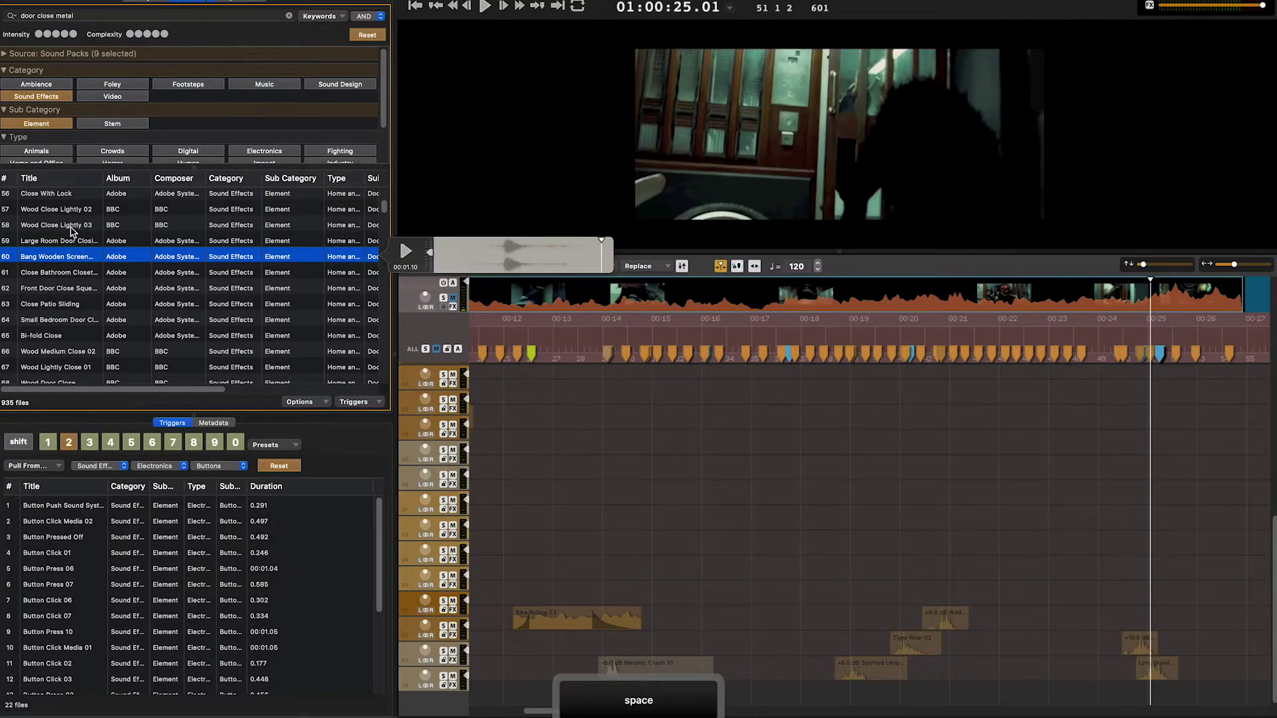
pyautogui.click(72, 232)
pyautogui.scroll(3, 75, 261)
pyautogui.scroll(-3, 73, 261)
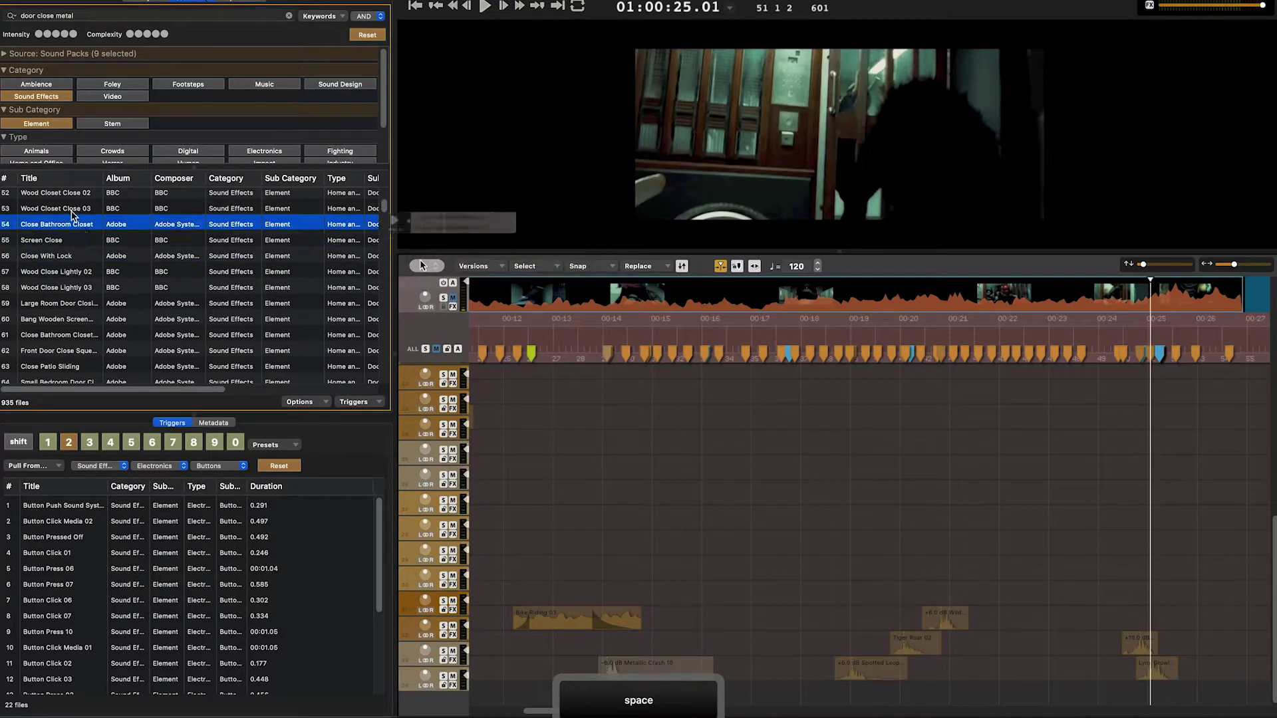
# Add Wood Closet Close 02 at about 24.6 seconds and Wood Closet Close 03 at about 24.4 seconds, and play the shot
pyautogui.click(66, 197)
pyautogui.moveTo(66, 197); pyautogui.dragTo(560, 589)
pyautogui.moveTo(561, 591); pyautogui.dragTo(637, 618)
pyautogui.click(602, 341)
pyautogui.press('space')
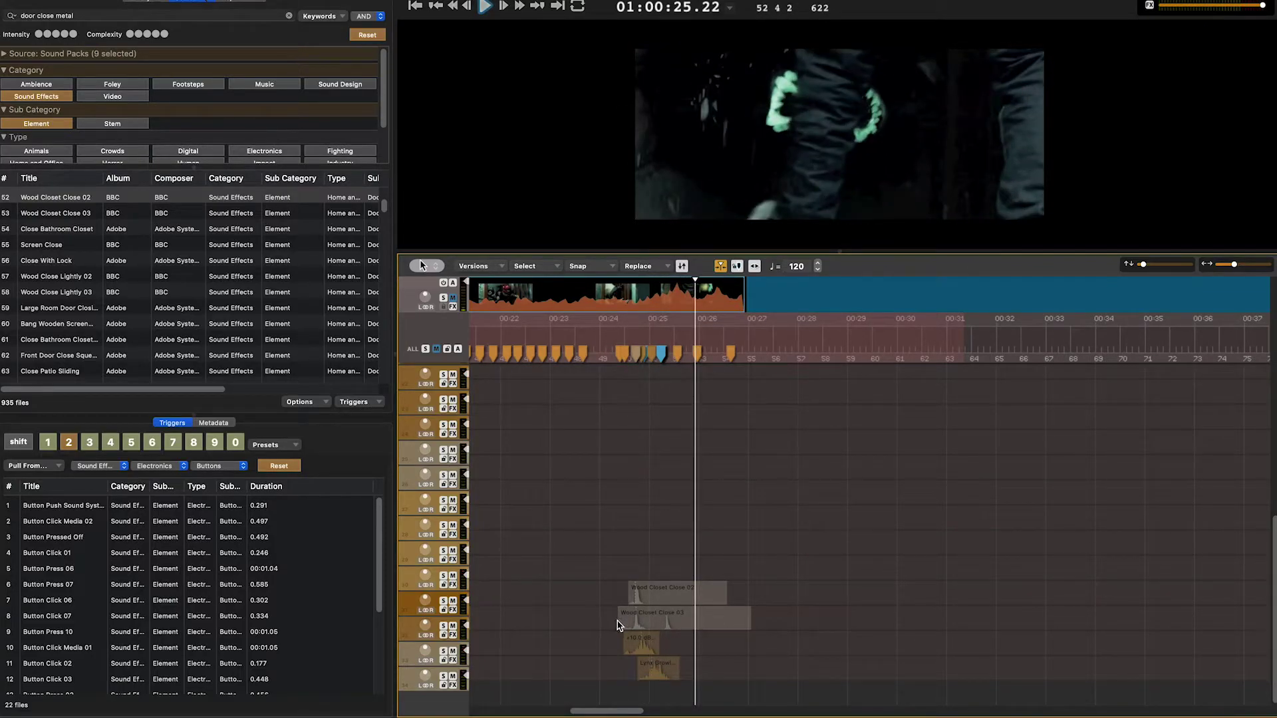
# Trim the first hit off Wood Closet Close 03, move the clip to about 24.5 seconds, and replay
pyautogui.moveTo(657, 628); pyautogui.dragTo(627, 627)
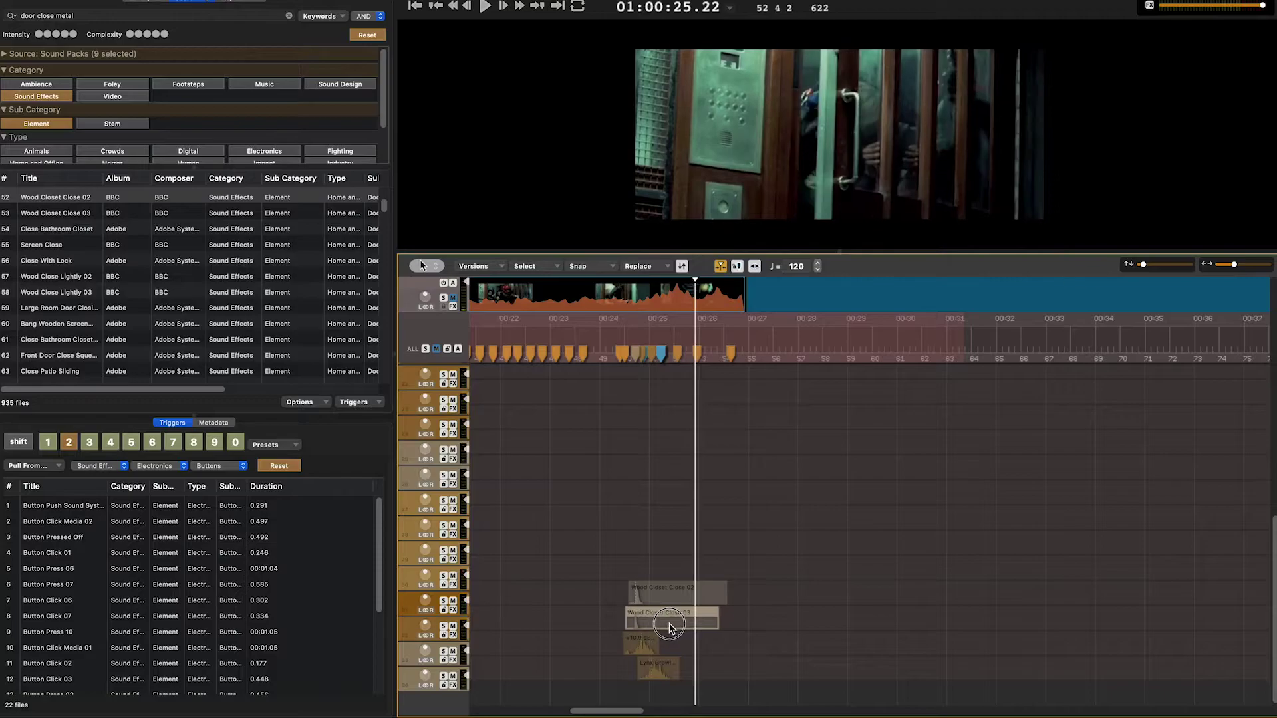
pyautogui.click(602, 333)
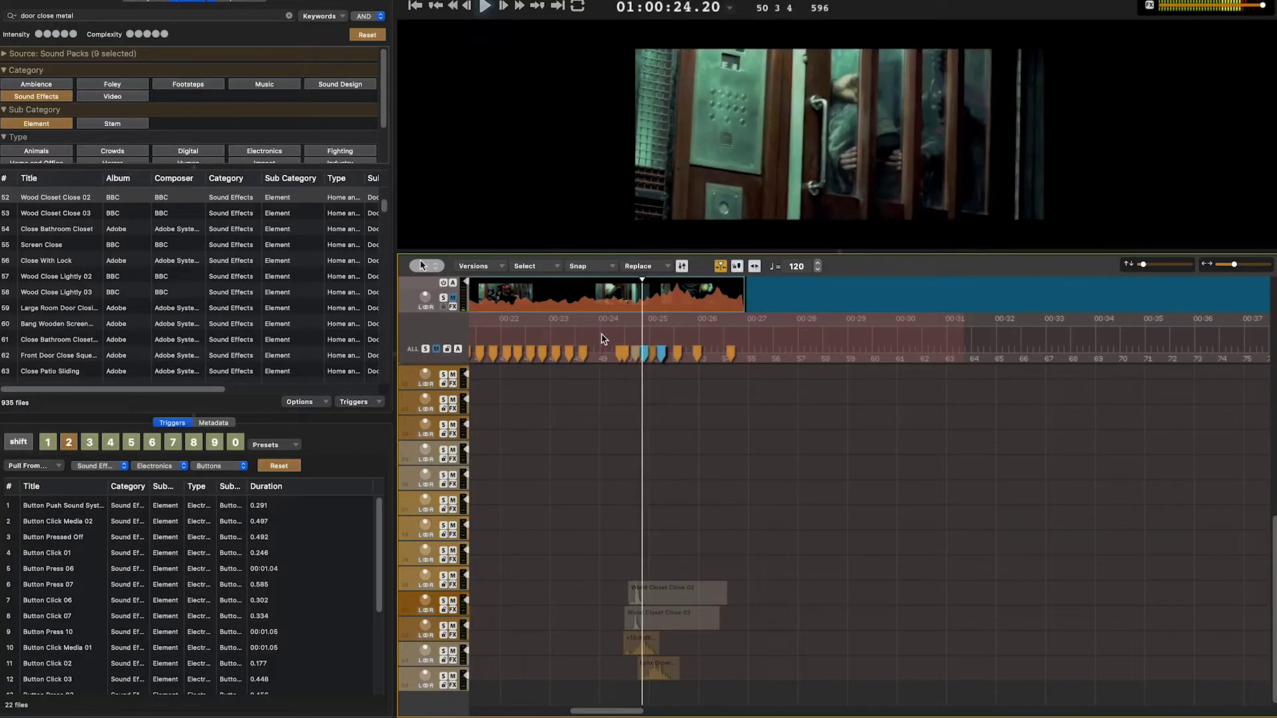
pyautogui.press('space')
# Shift Wood Closet Close 02 to about 24.7 seconds together with Wood Closet Close 03 to about 24.6 seconds, and replay
pyautogui.click(693, 634)
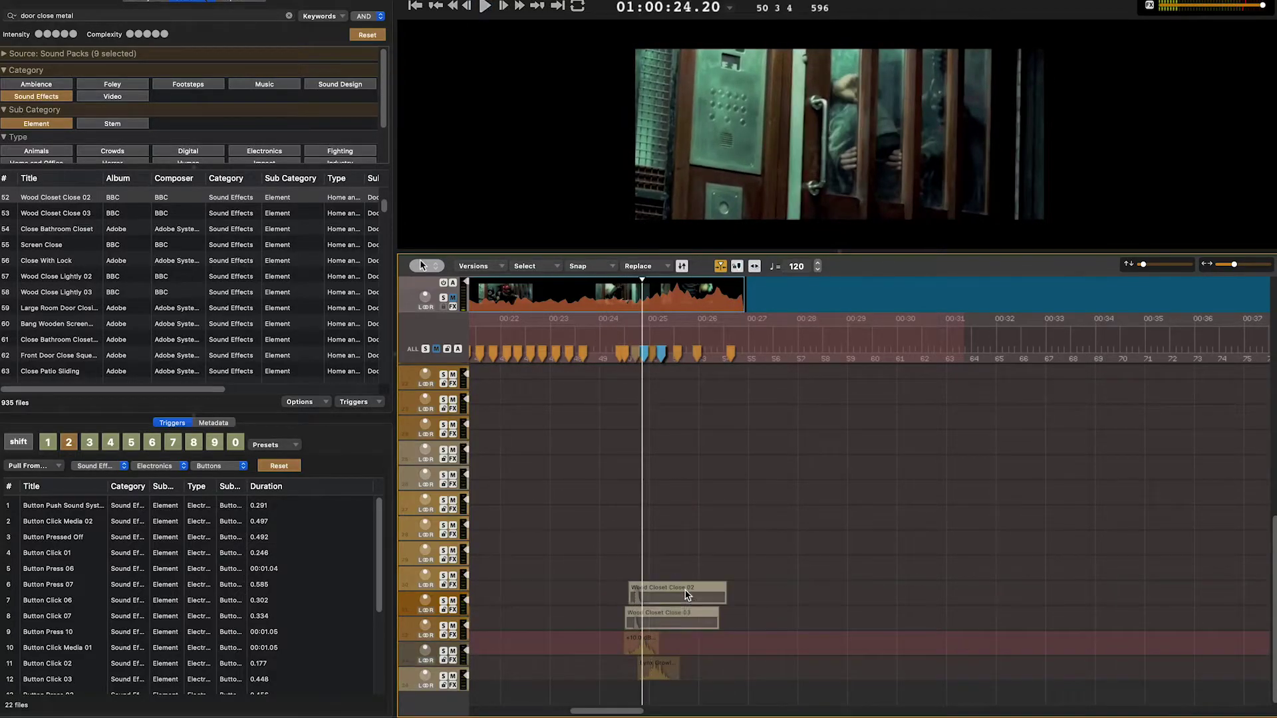
pyautogui.moveTo(680, 603); pyautogui.dragTo(687, 603)
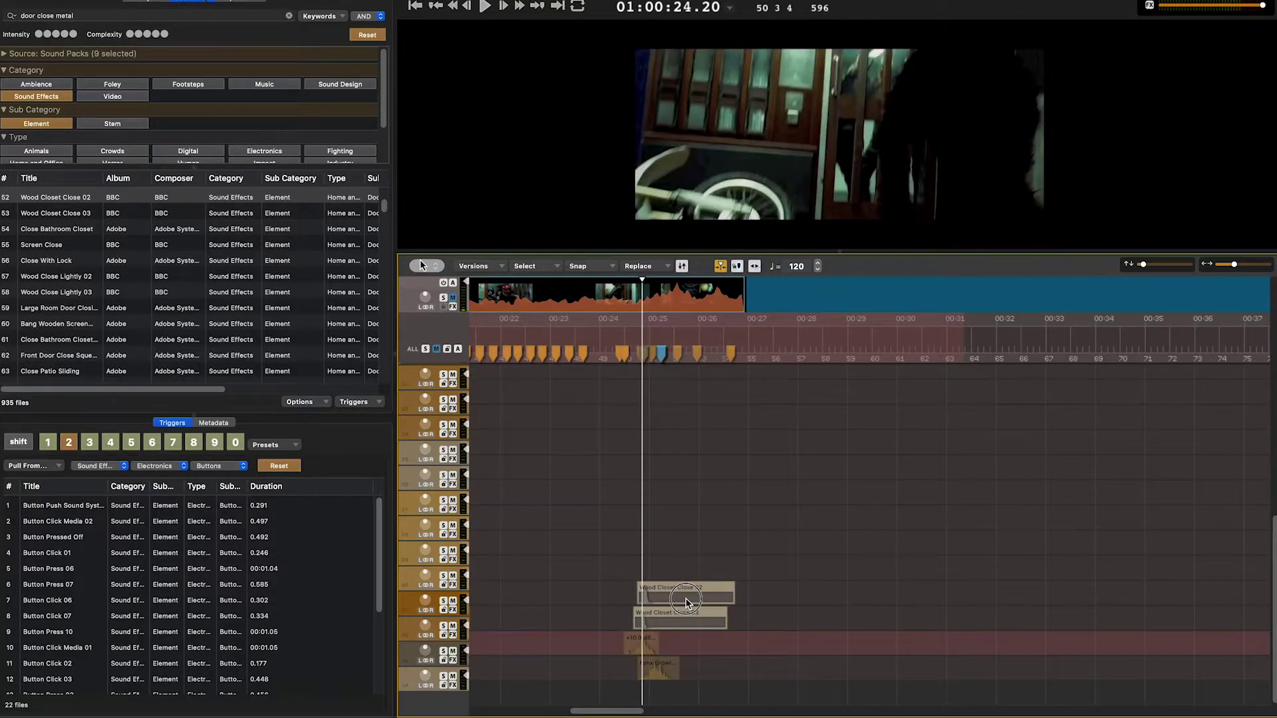
pyautogui.click(622, 345)
pyautogui.press('space')
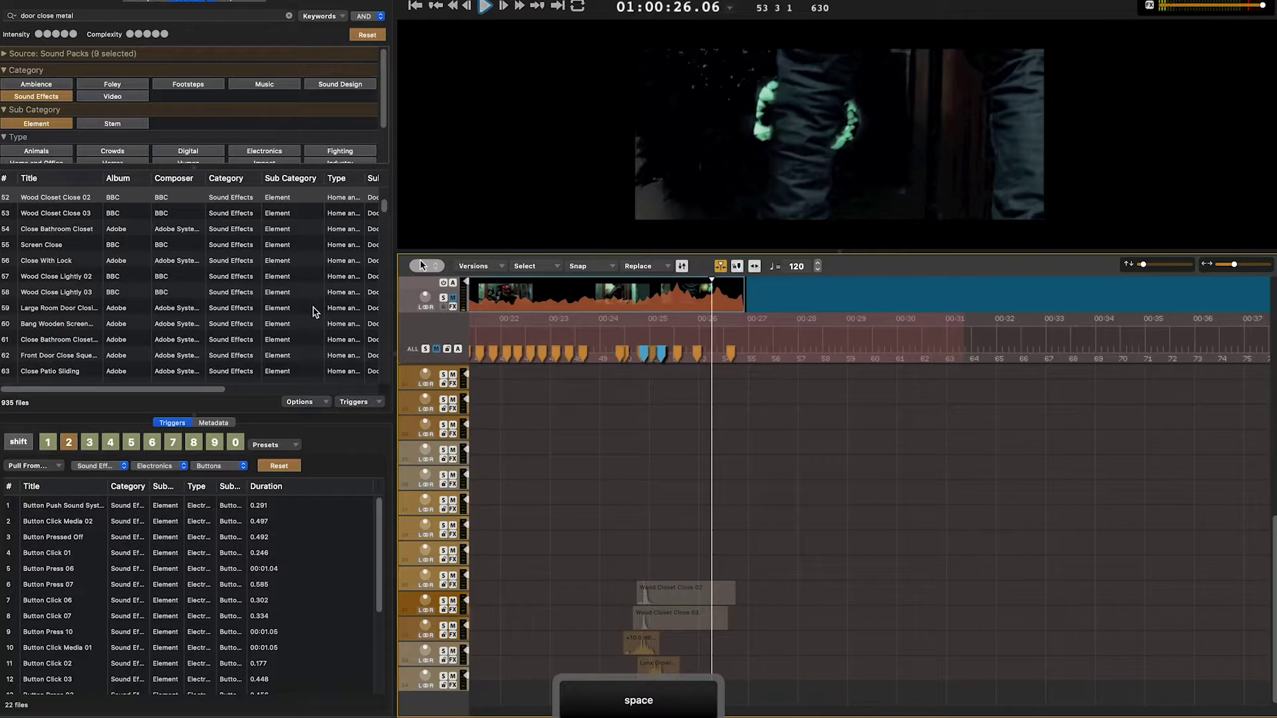
# Raise the gain of Wood Closet Close 02 and replay the door closing
pyautogui.click(689, 596)
pyautogui.hotkey('shift', 'Up')
pyautogui.press('space')
pyautogui.press('space')
pyautogui.click(687, 602)
pyautogui.press('space')
pyautogui.press('space')
# Audition the Top Draw Close sound and change the library search to "door slide close metal"
pyautogui.scroll(3, 80, 262)
pyautogui.click(83, 245)
pyautogui.press('space')
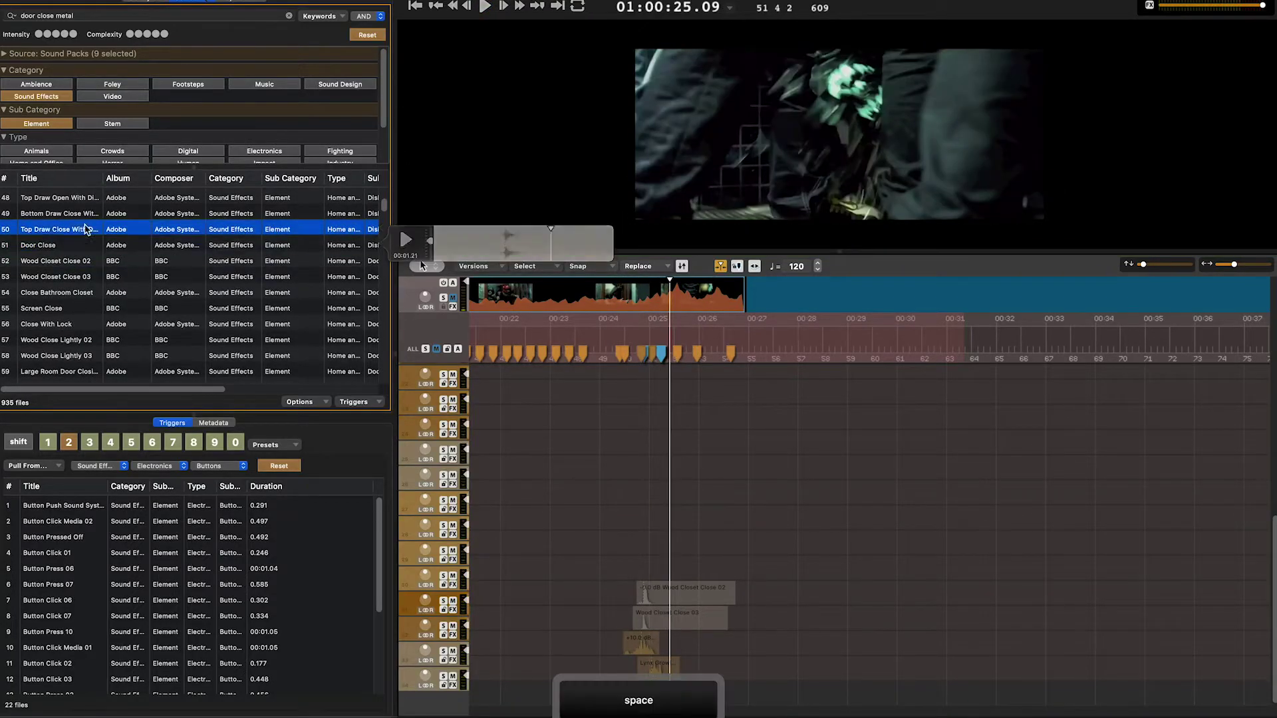
pyautogui.click(39, 16)
pyautogui.write('slide')
pyautogui.scroll(-10, 85, 297)
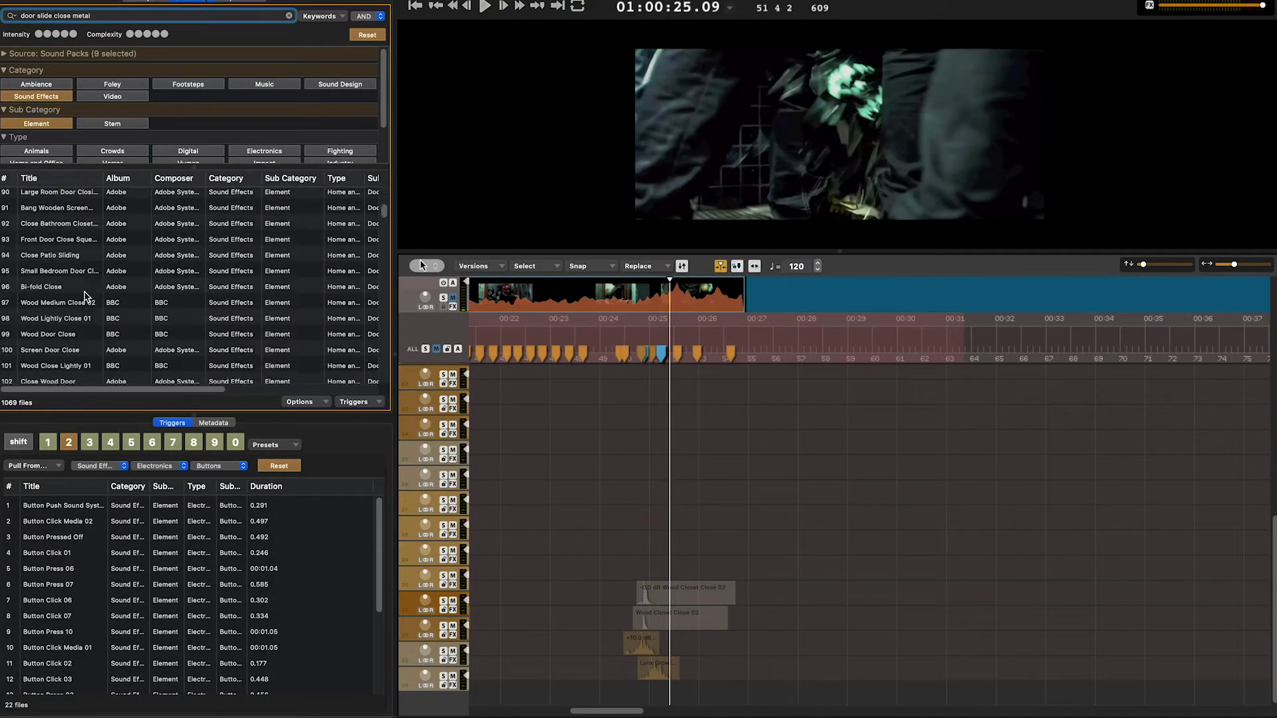
# Add Close Patio Sliding at about 23.2 seconds above the closet door clips and play the shot
pyautogui.scroll(2, 85, 297)
pyautogui.click(85, 303)
pyautogui.moveTo(86, 302); pyautogui.dragTo(600, 566)
pyautogui.press('space')
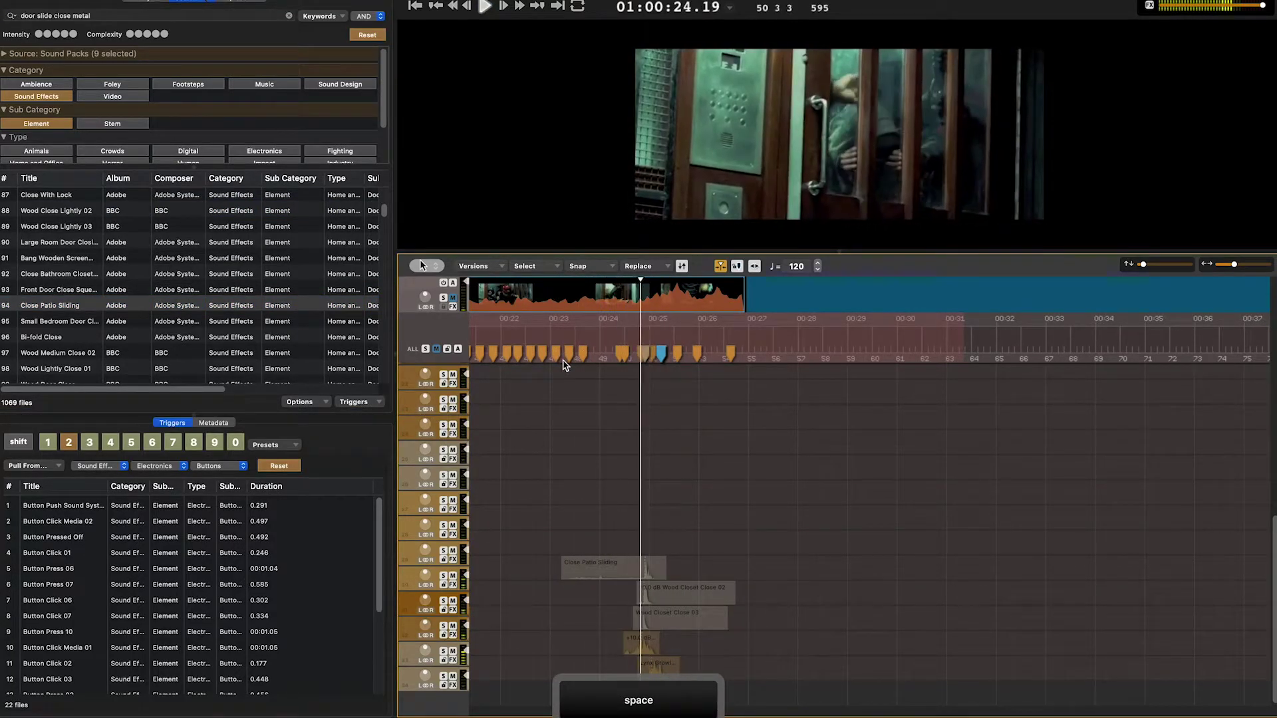
pyautogui.click(565, 366)
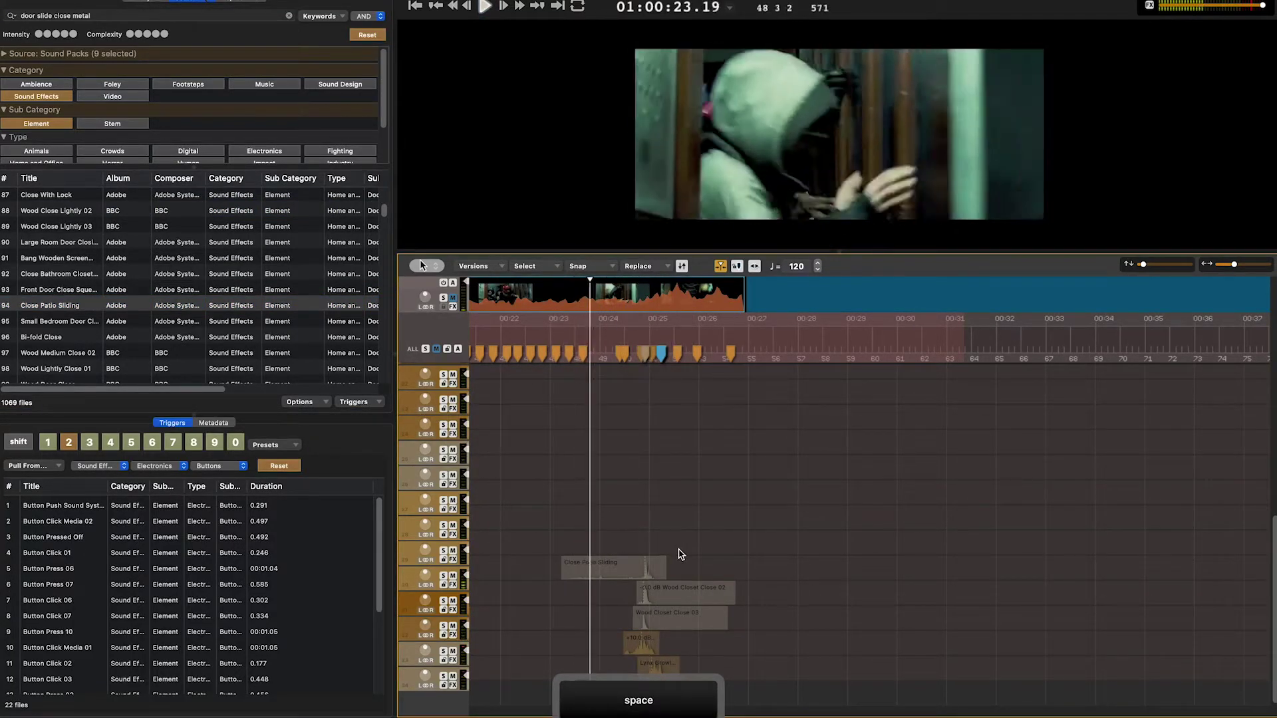
# Delete the Wood Closet Close 02 clip and replay the door closing
pyautogui.click(694, 604)
pyautogui.press('BackSpace')
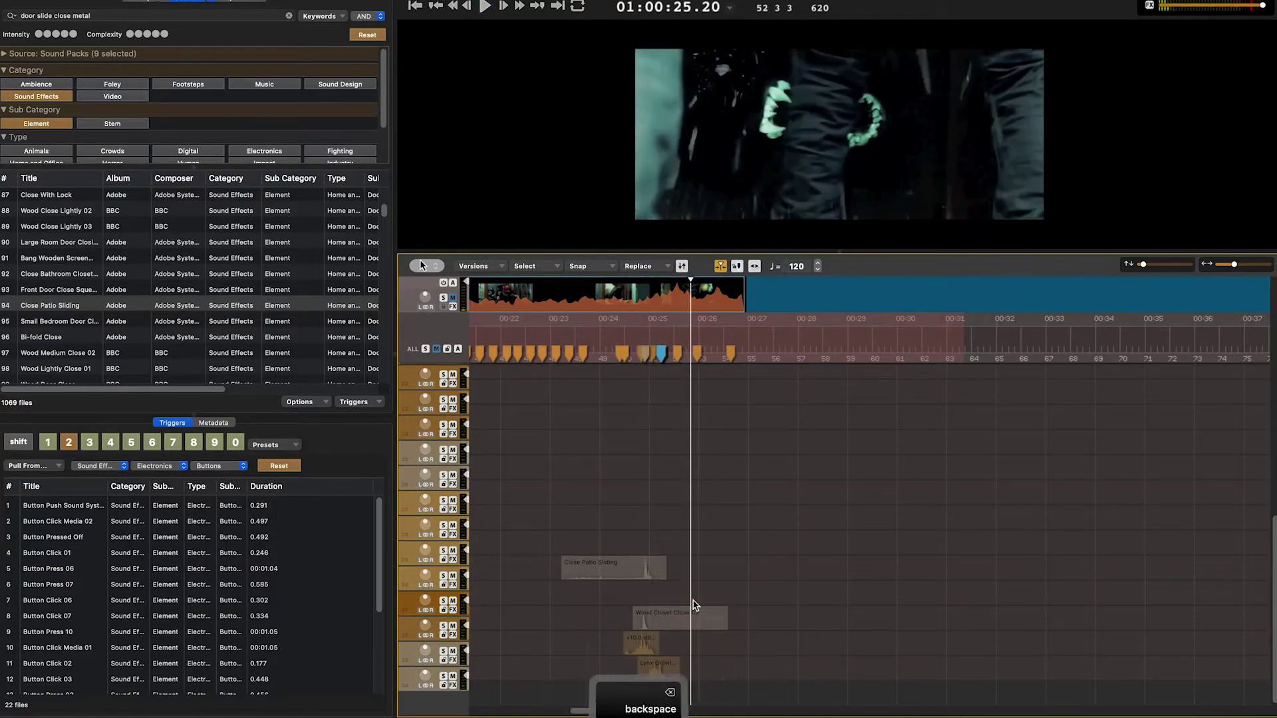
pyautogui.click(617, 334)
pyautogui.press('space')
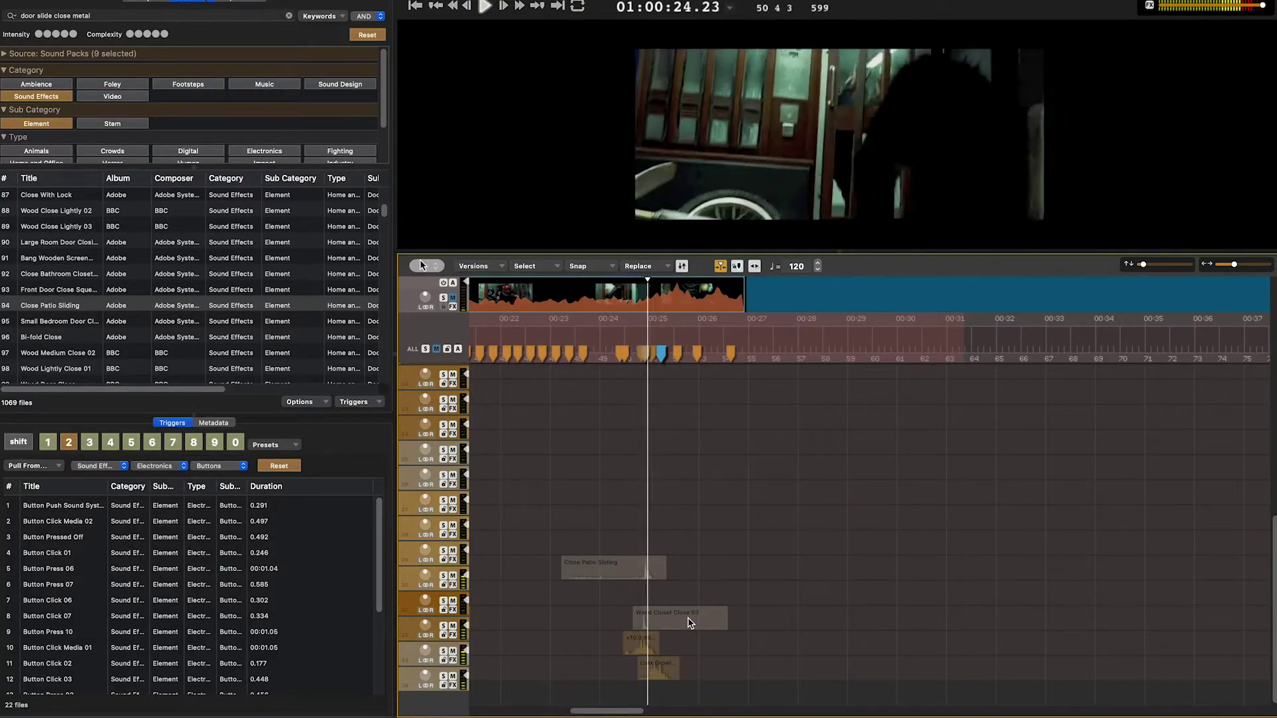
pyautogui.press('space')
# Search the sound library for "gate close" and audition Garage Door Close and the Garage Close Door sound above it
pyautogui.click(63, 306)
pyautogui.click(72, 338)
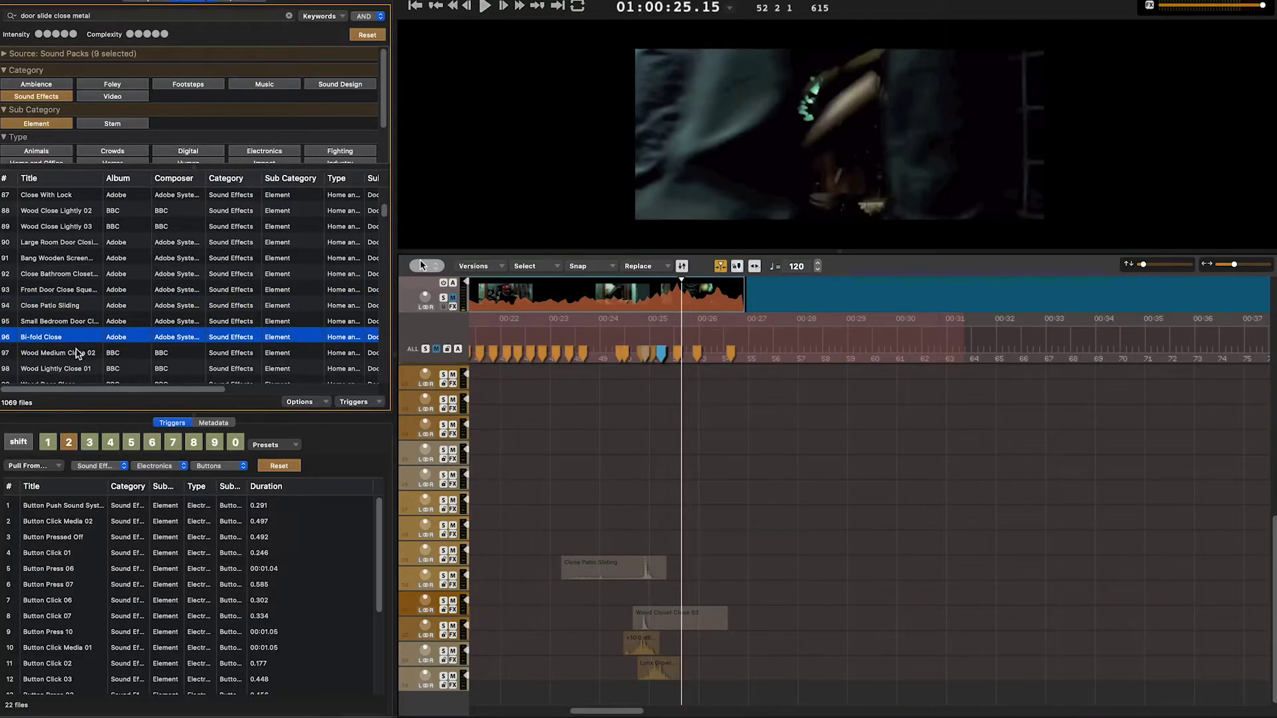
pyautogui.write('se')
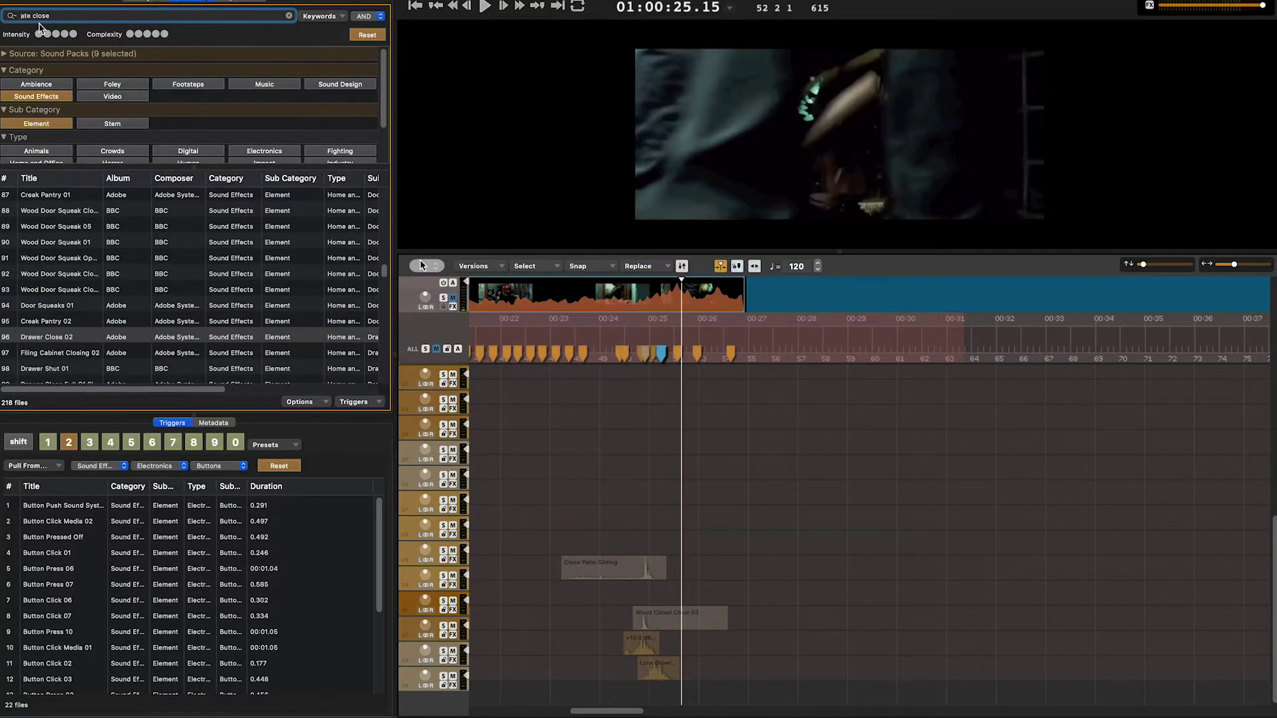
pyautogui.scroll(-8, 109, 317)
pyautogui.click(72, 300)
pyautogui.press('space')
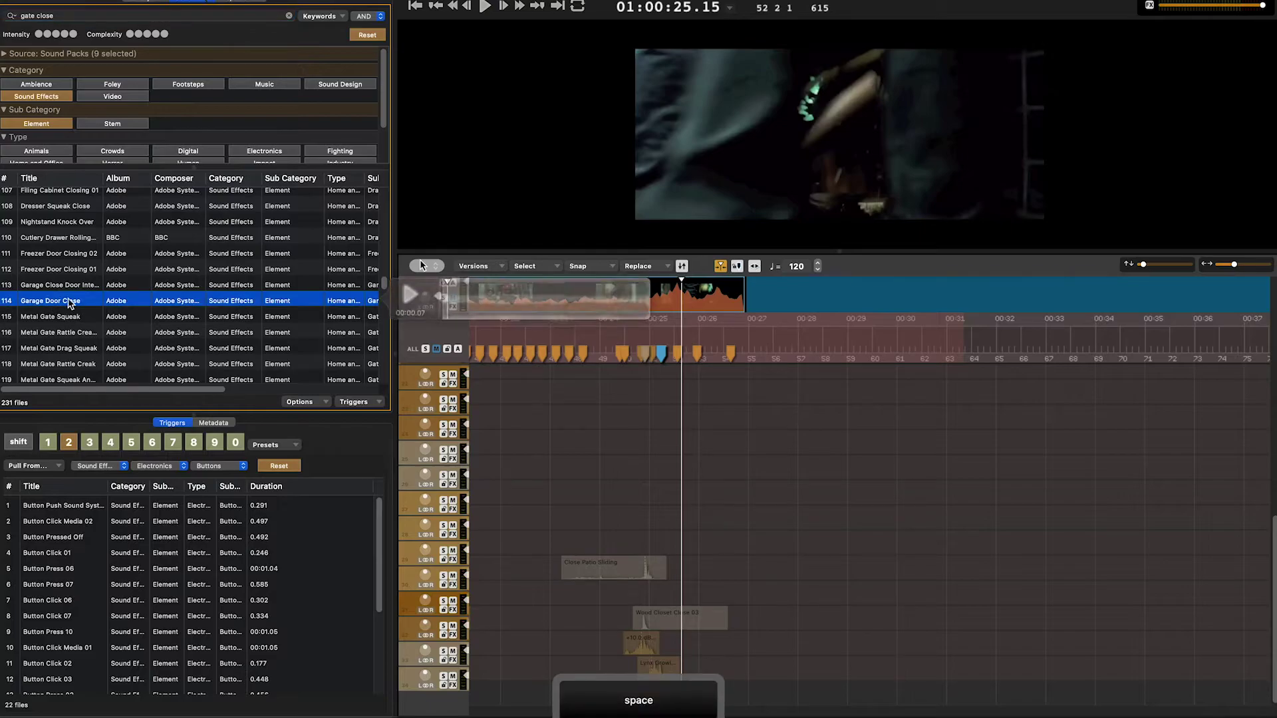
pyautogui.click(75, 287)
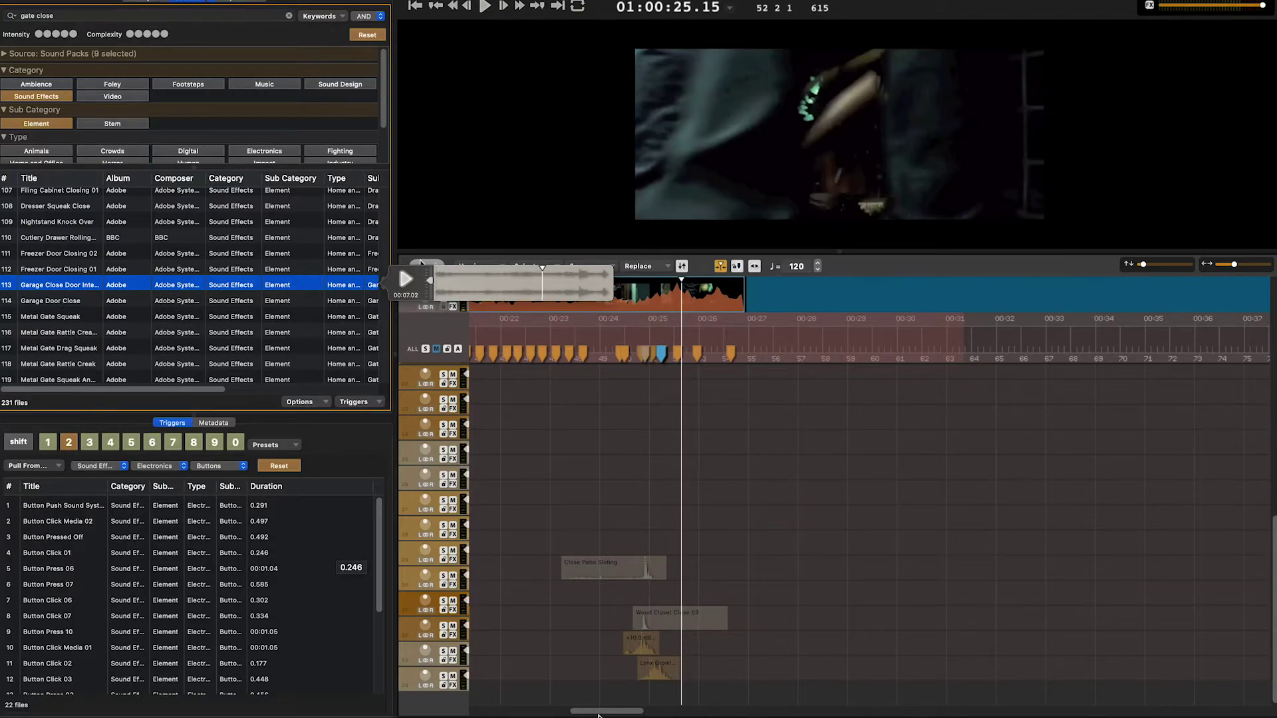
# Add the Garage Close Door Interior sound at about 8.9 seconds on the empty track below the elevator door clip and play it
pyautogui.moveTo(598, 713); pyautogui.dragTo(532, 712)
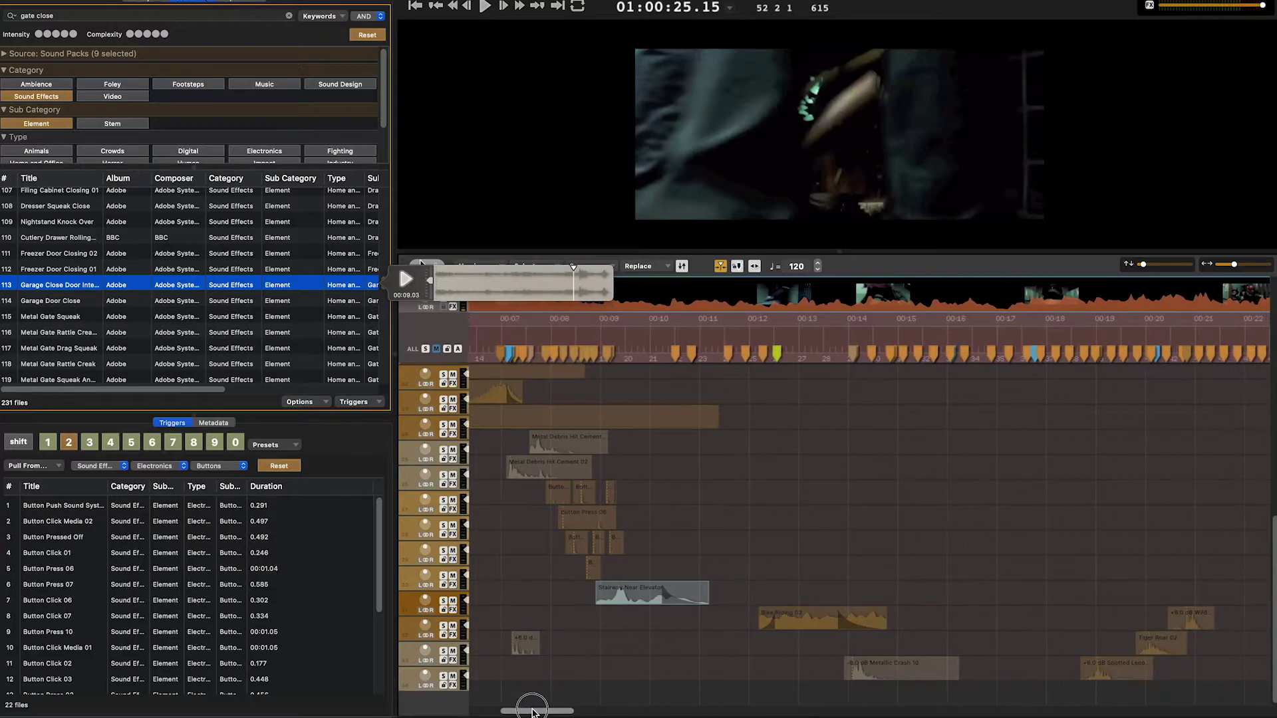
pyautogui.moveTo(70, 300); pyautogui.dragTo(634, 683)
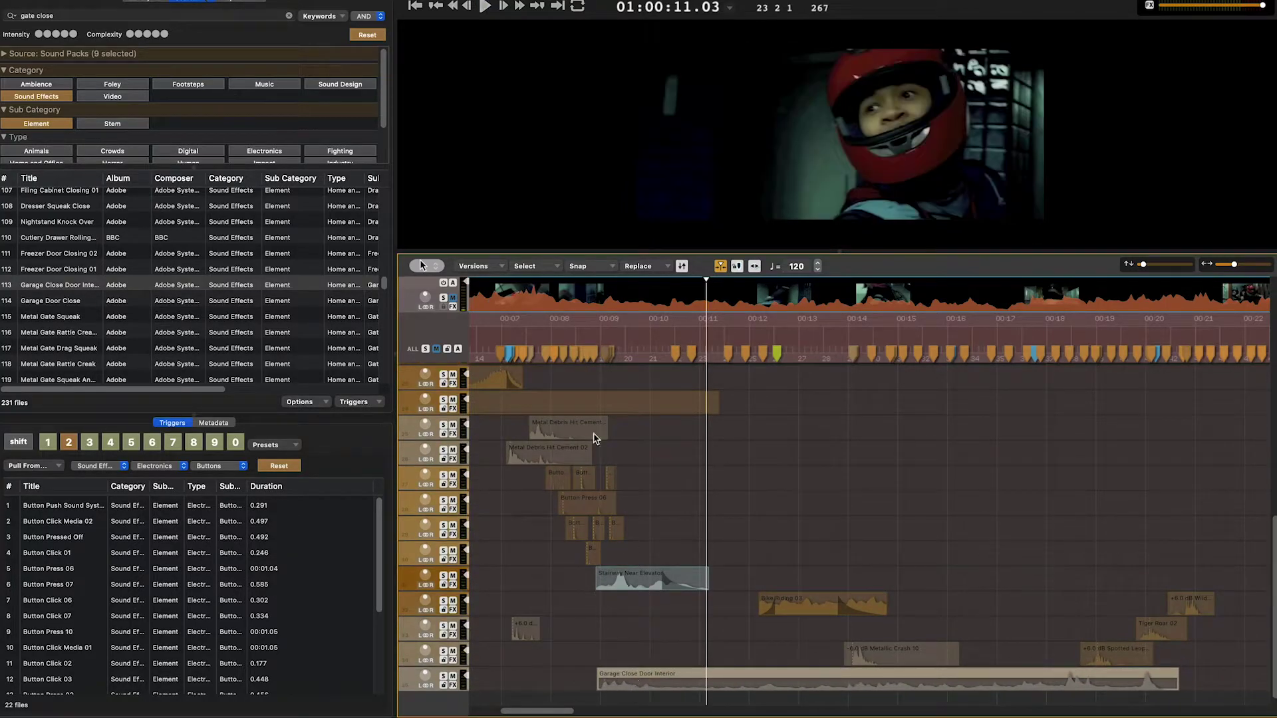
pyautogui.click(569, 342)
pyautogui.press('space')
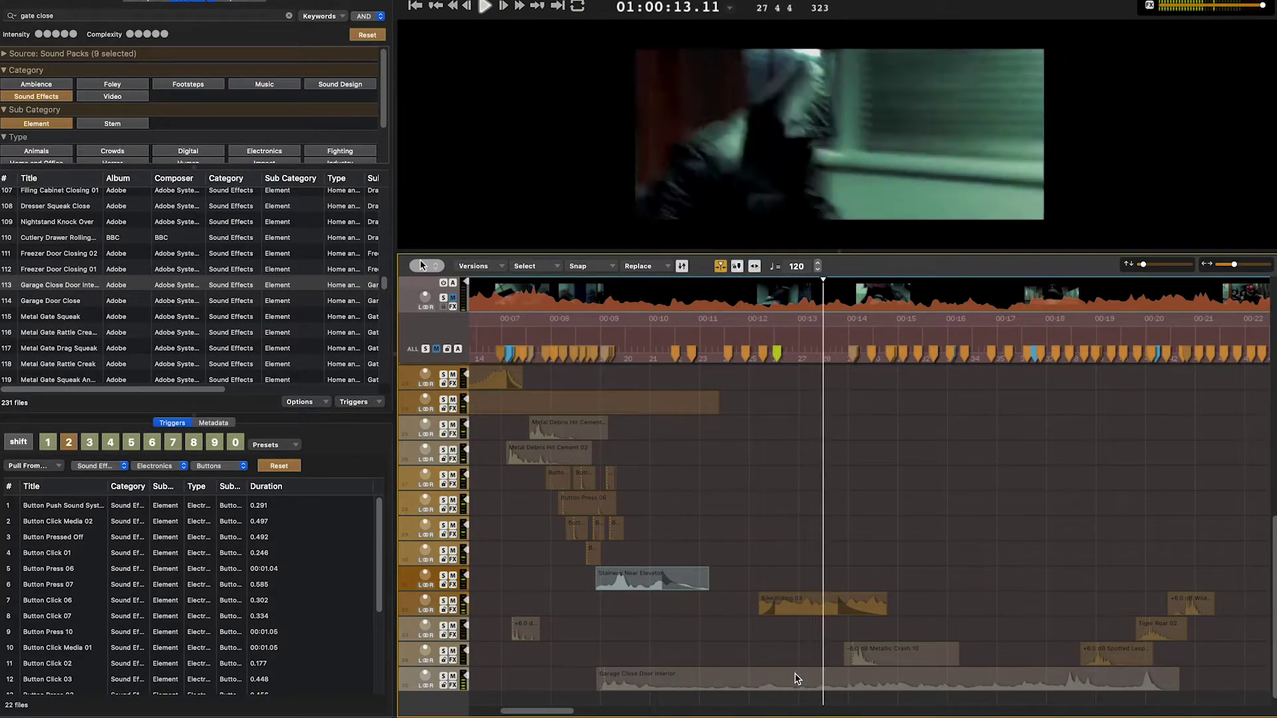
pyautogui.press('space')
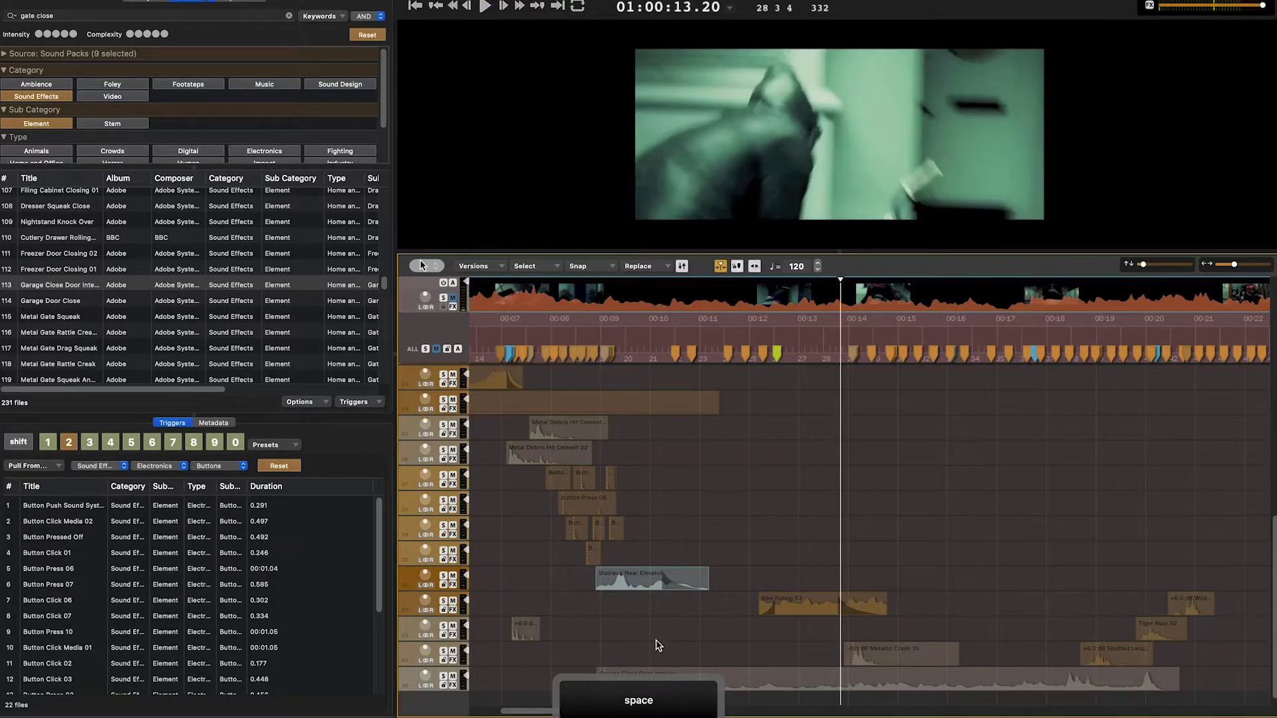
# Fade in the start of the Garage Close Door Interior clip and replay the elevator scene
pyautogui.press('f')
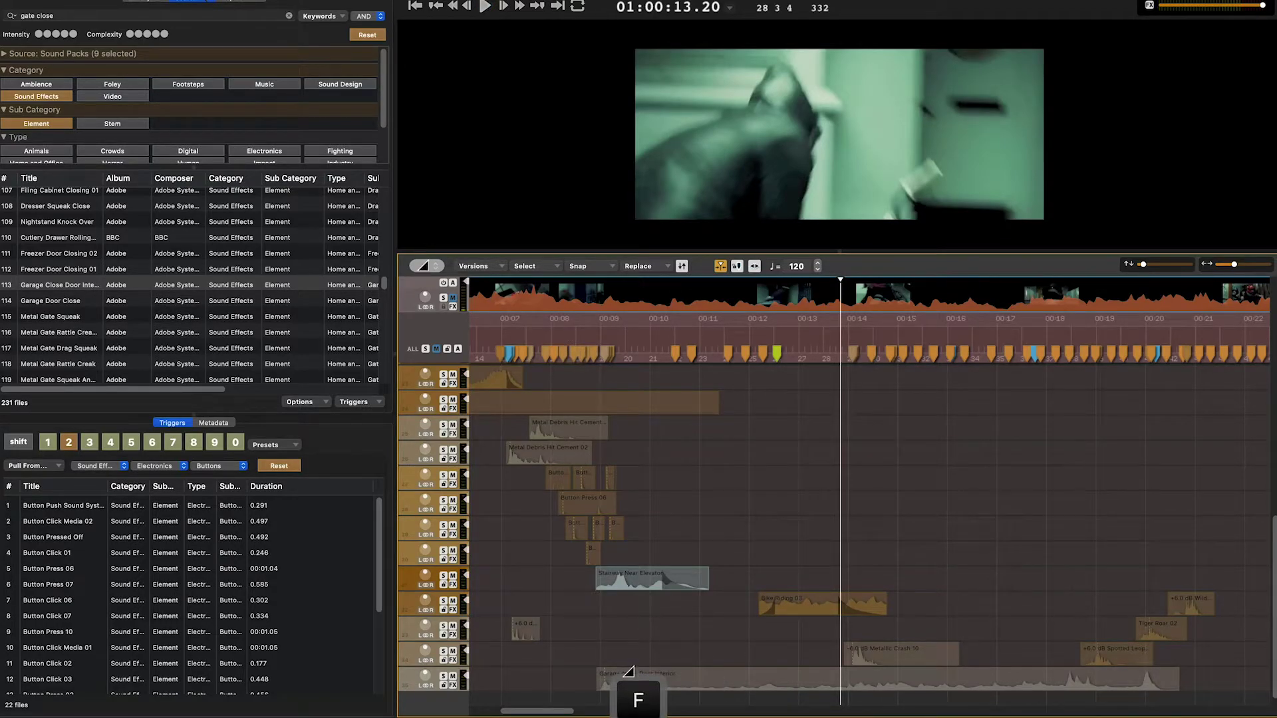
pyautogui.click(634, 677)
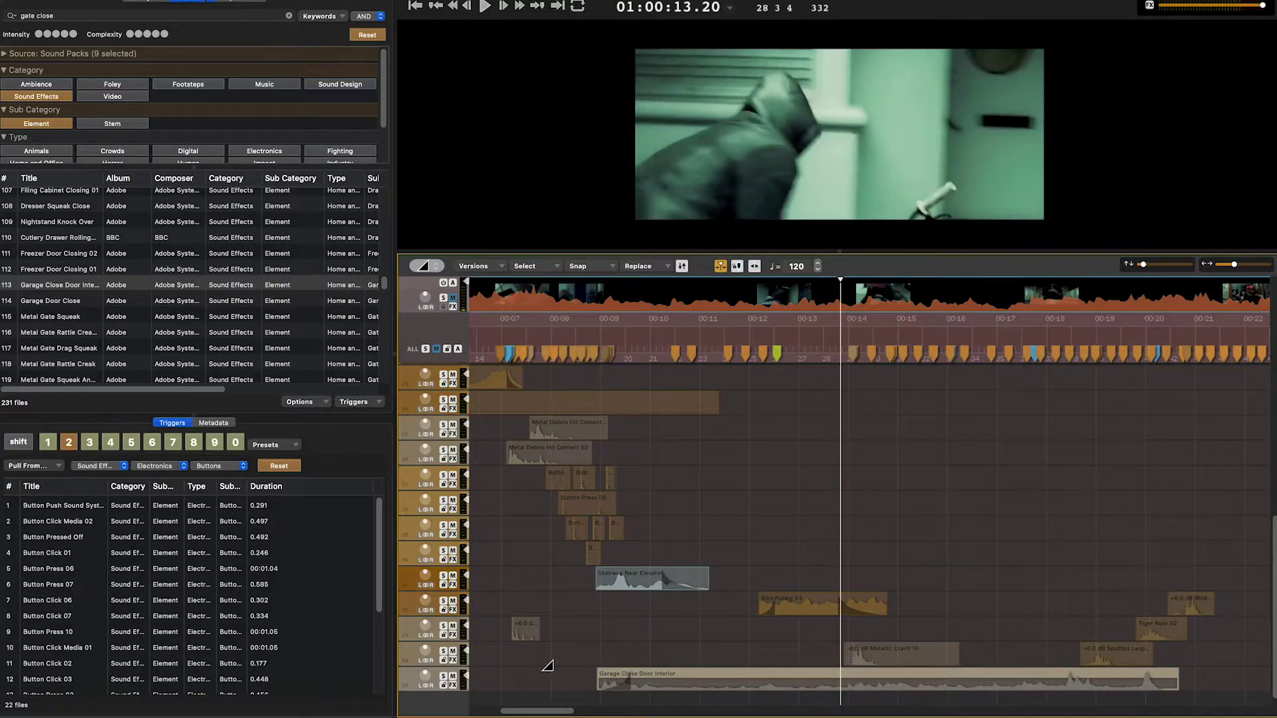
pyautogui.press('a')
pyautogui.press('space')
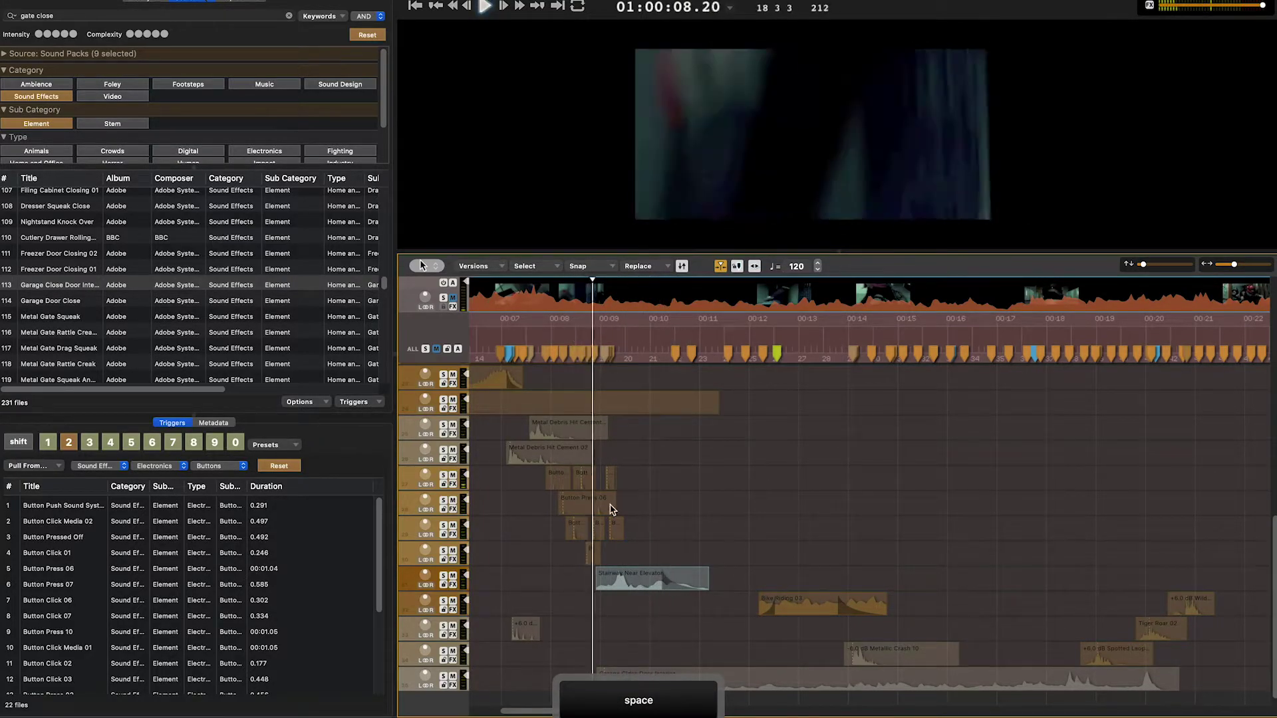
# Lower the Garage Close Door Interior clip to -12 dB and trim its end at 01:00:16.06
pyautogui.click(646, 622)
pyautogui.scroll(-1, 649, 626)
pyautogui.click(651, 671)
pyautogui.hotkey('shift', 'Down')
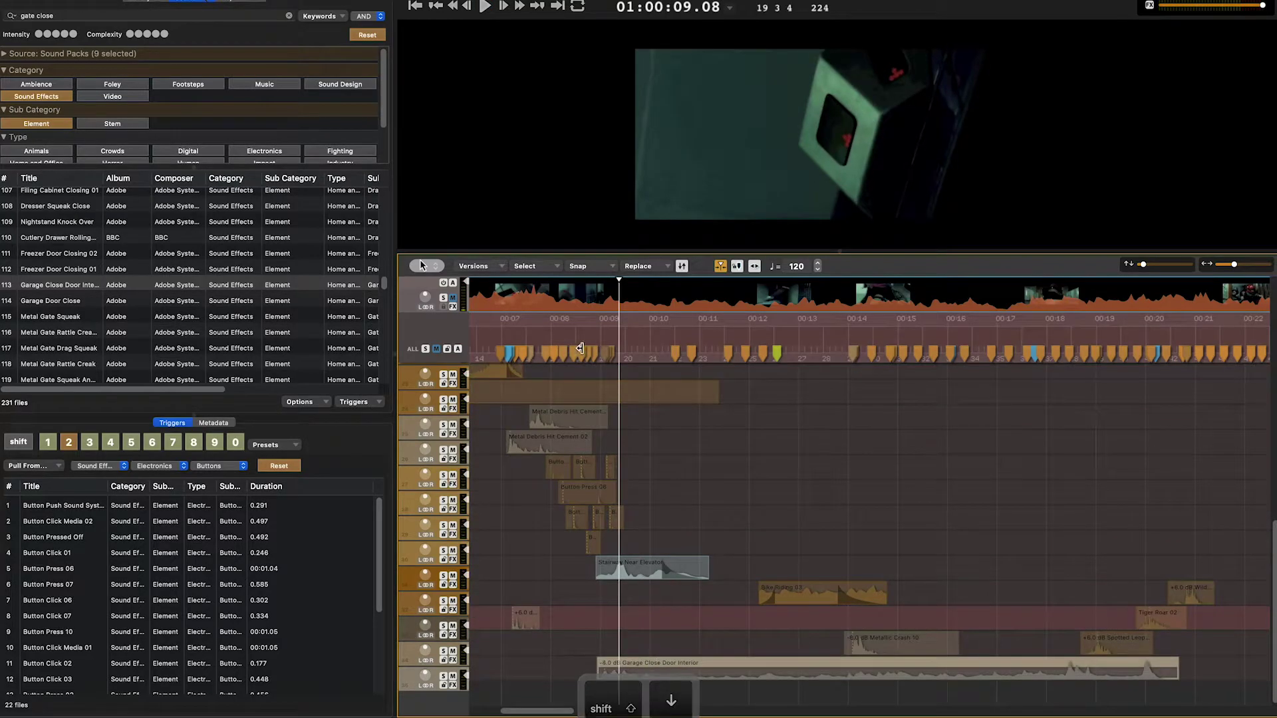
pyautogui.press('space')
pyautogui.click(585, 334)
pyautogui.press('space')
pyautogui.hotkey('shift', 'Down')
pyautogui.hotkey('shift', 'Down')
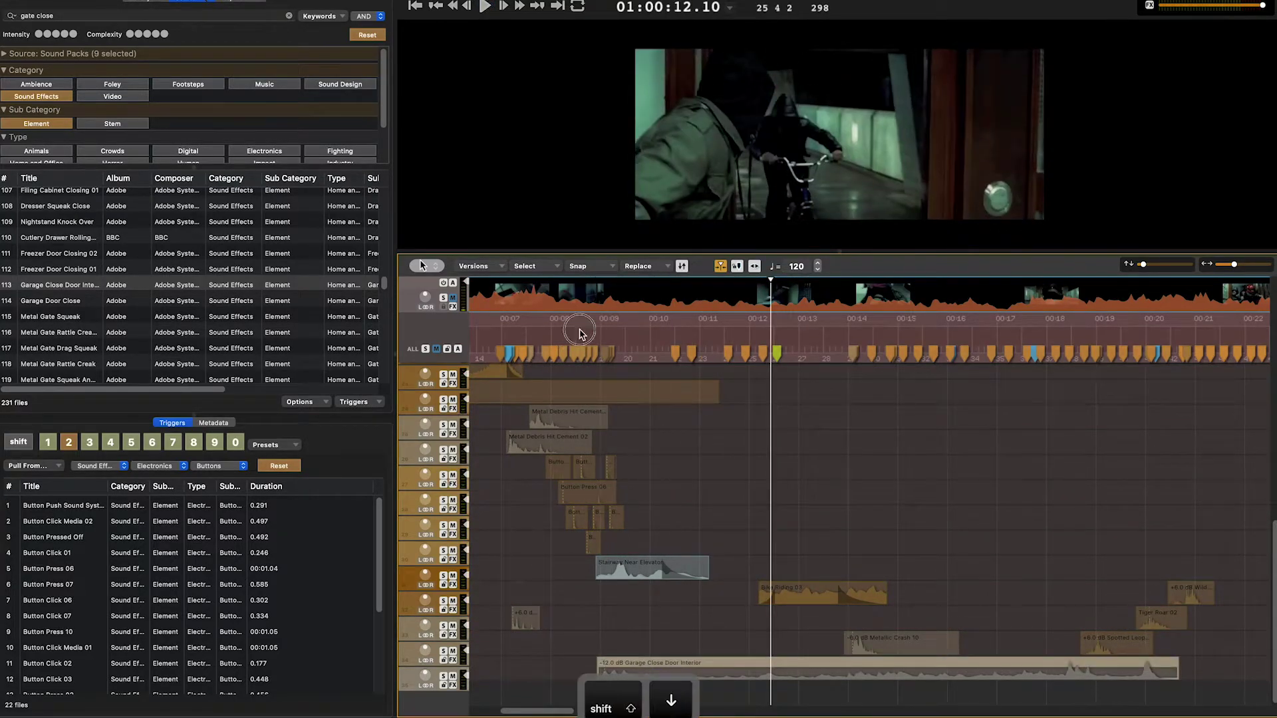
pyautogui.press('space')
pyautogui.press(']')
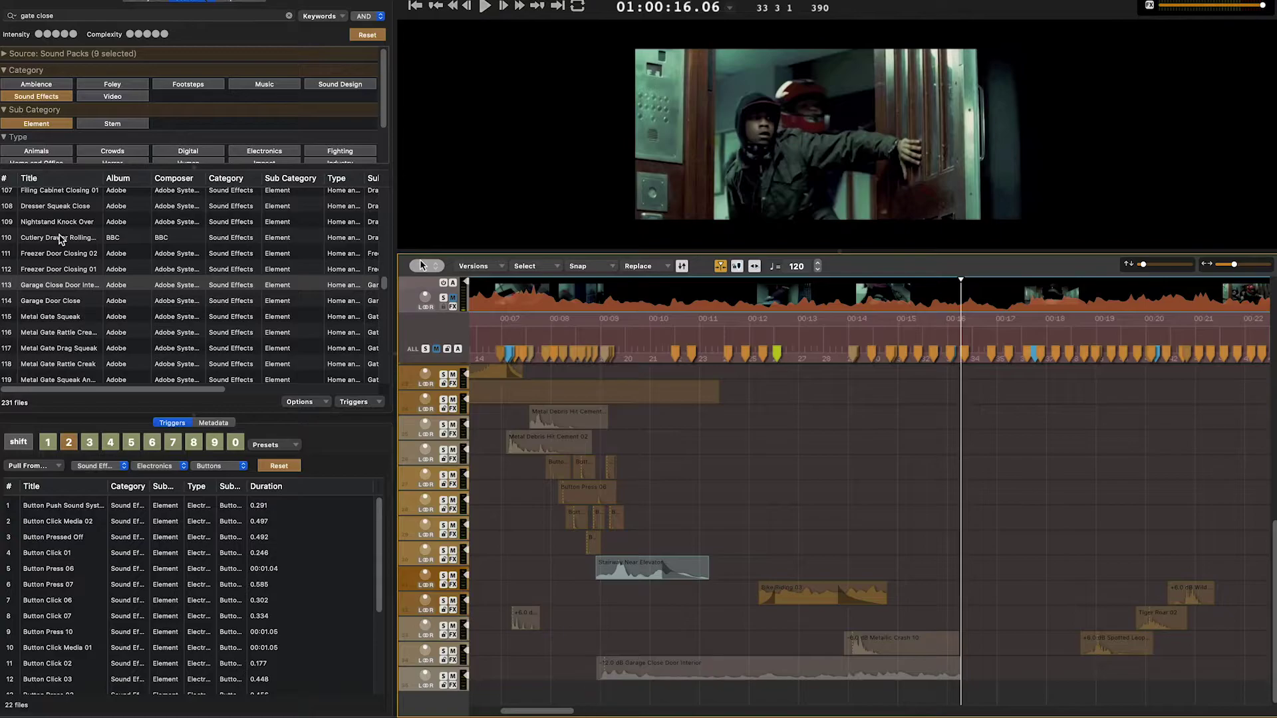
# Search the sound library for "close rattle" and audition Metal Gate Rattle Creak
pyautogui.scroll(1, 53, 233)
pyautogui.click(57, 210)
pyautogui.scroll(-5, 72, 286)
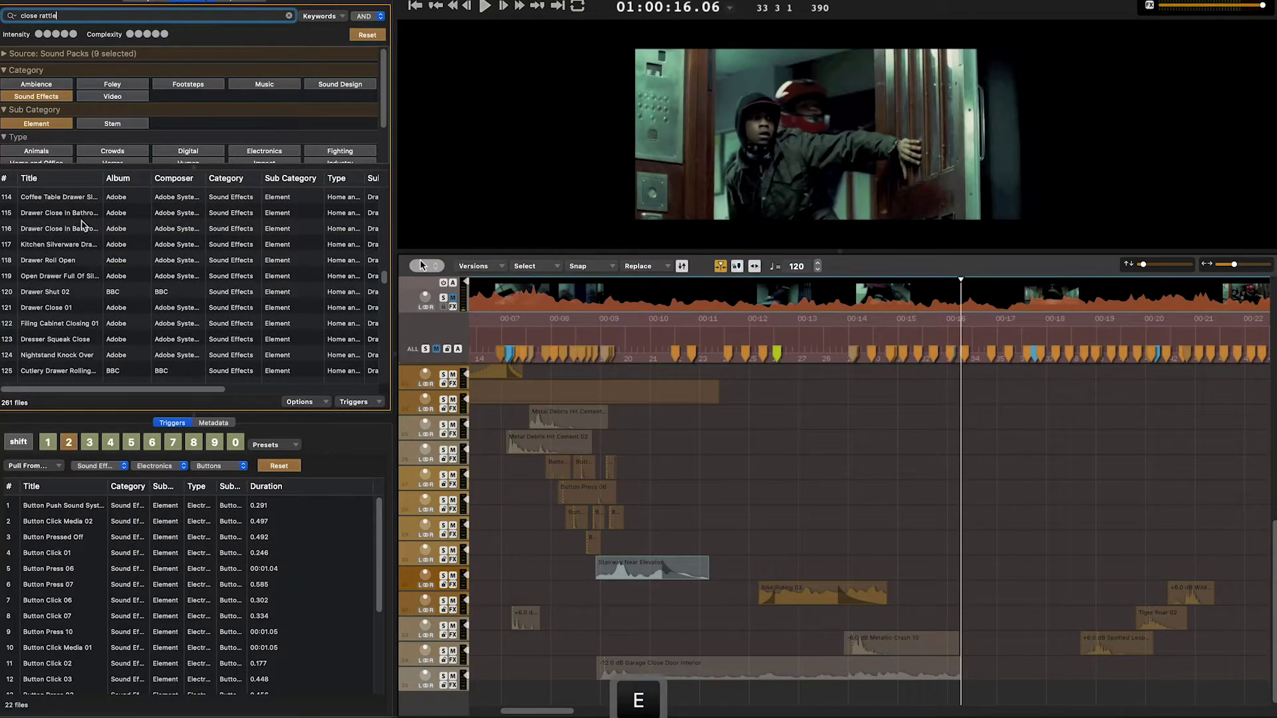
pyautogui.scroll(-5, 85, 248)
pyautogui.click(77, 245)
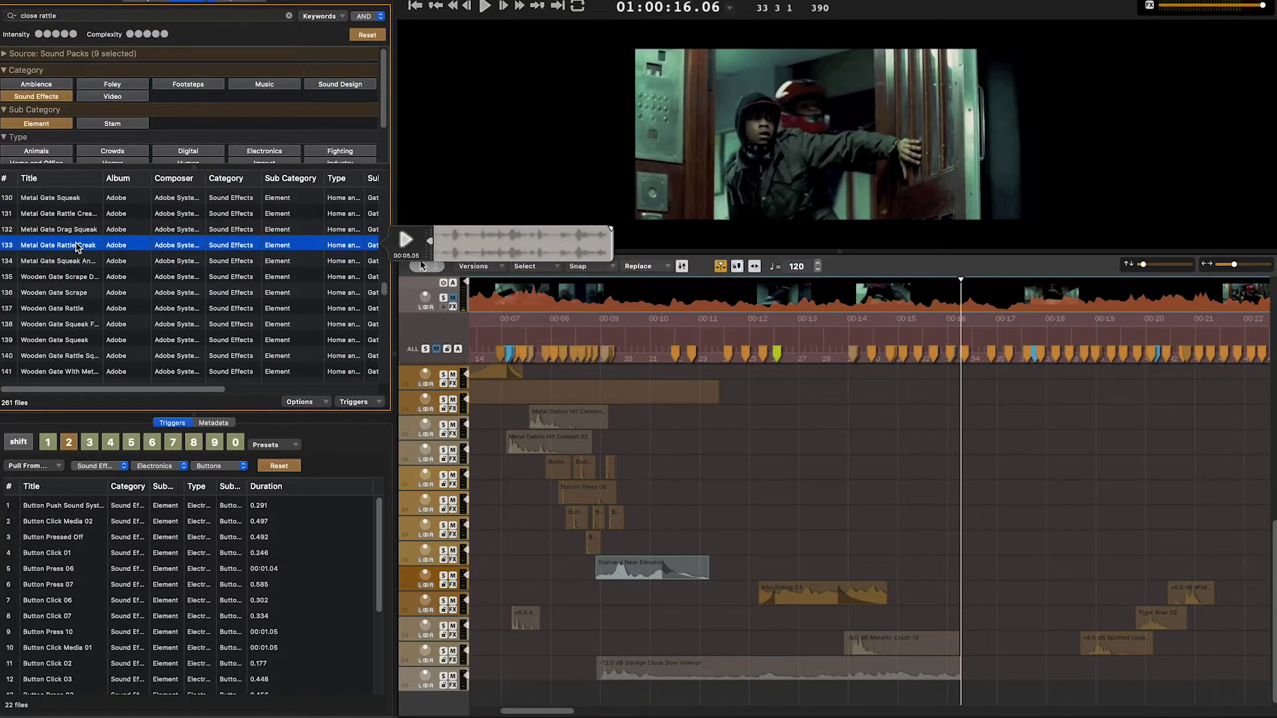
# Audition the oven door sounds, including Oven Door Close 02, Oven Close and Oven Door Slam Closed
pyautogui.scroll(-4, 77, 248)
pyautogui.click(77, 247)
pyautogui.press('space')
pyautogui.moveTo(531, 710); pyautogui.dragTo(594, 710)
pyautogui.click(52, 265)
pyautogui.click(50, 280)
pyautogui.click(54, 249)
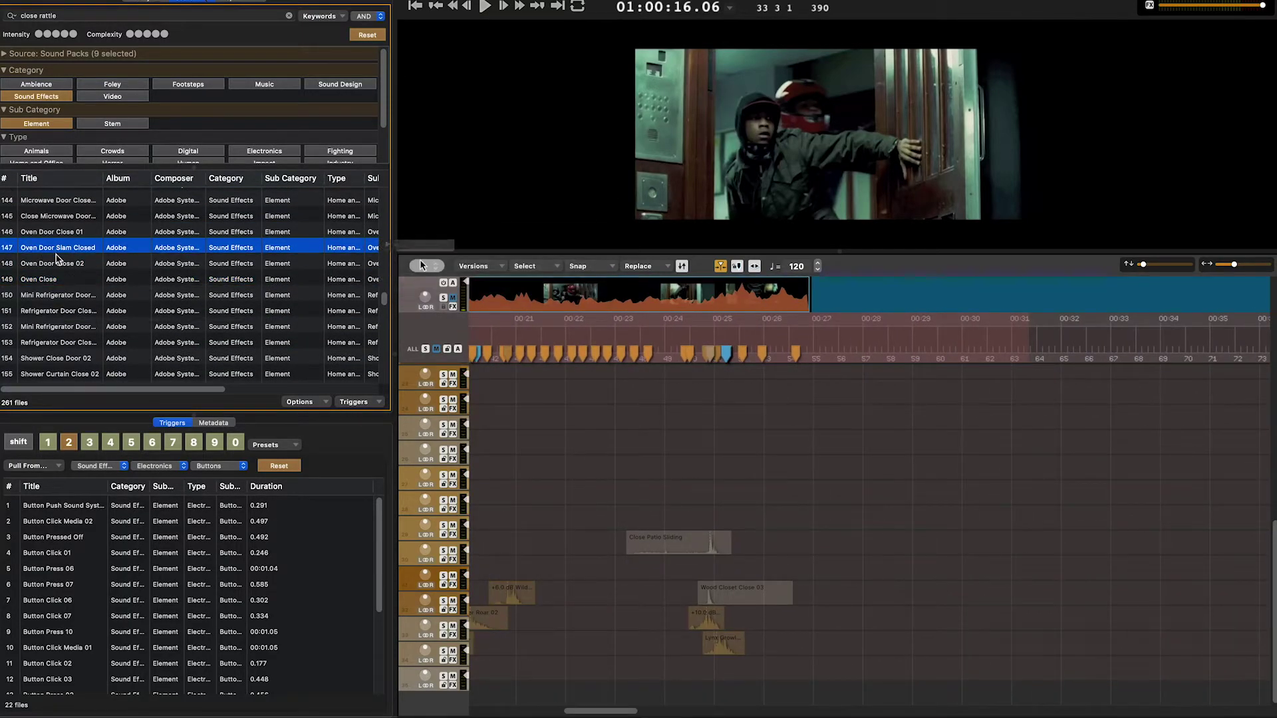
pyautogui.press('space')
# Try Oven Door Slam Closed at about 24.8 seconds above Wood Closet Close 03, play the shot and remove the clip
pyautogui.moveTo(55, 252); pyautogui.dragTo(782, 571)
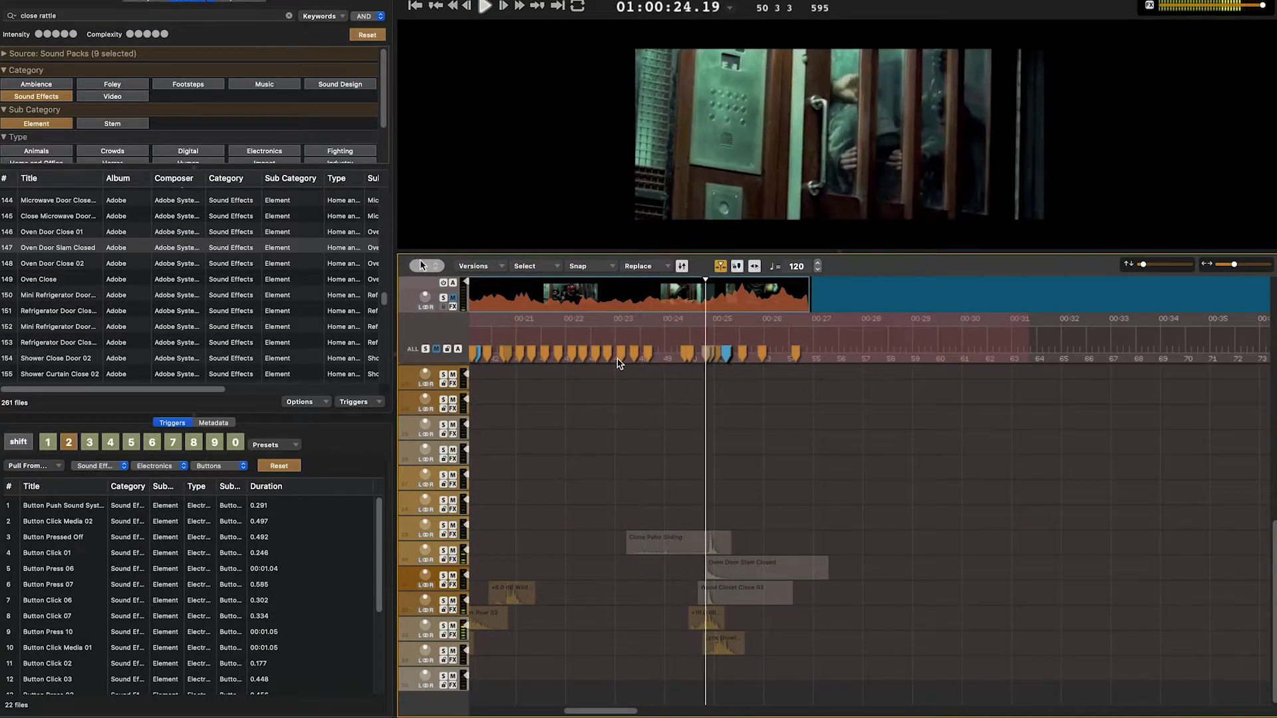
pyautogui.click(718, 557)
pyautogui.press('BackSpace')
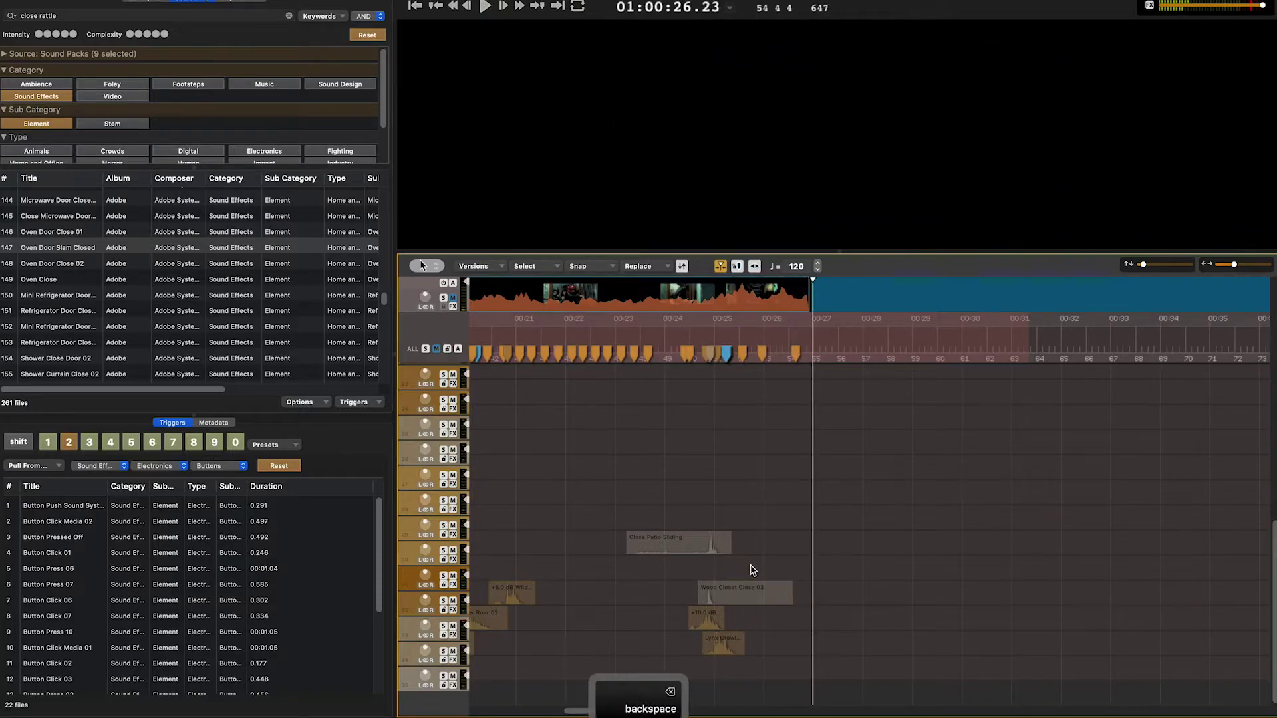
# Add the Mini Refrigerator Door sound at about 23.4 seconds below Close Patio Sliding, and trim and fade in the patio clip's start
pyautogui.click(83, 298)
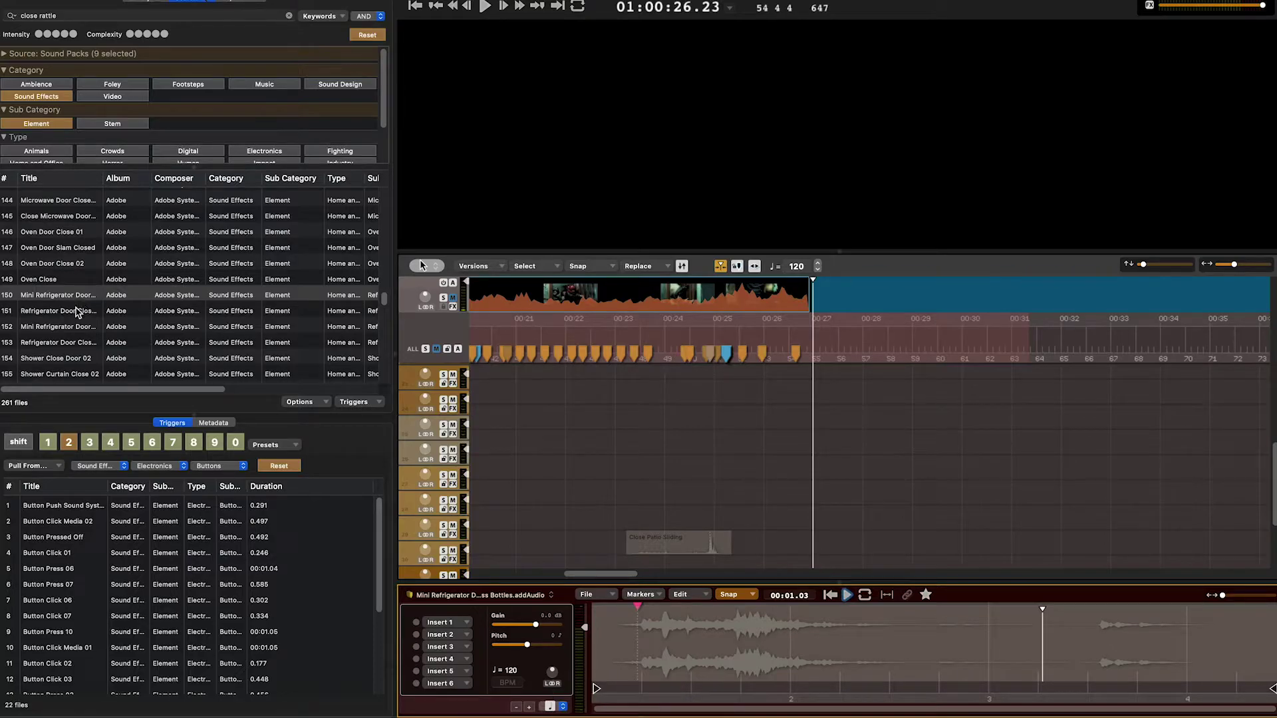
pyautogui.press('super+3')
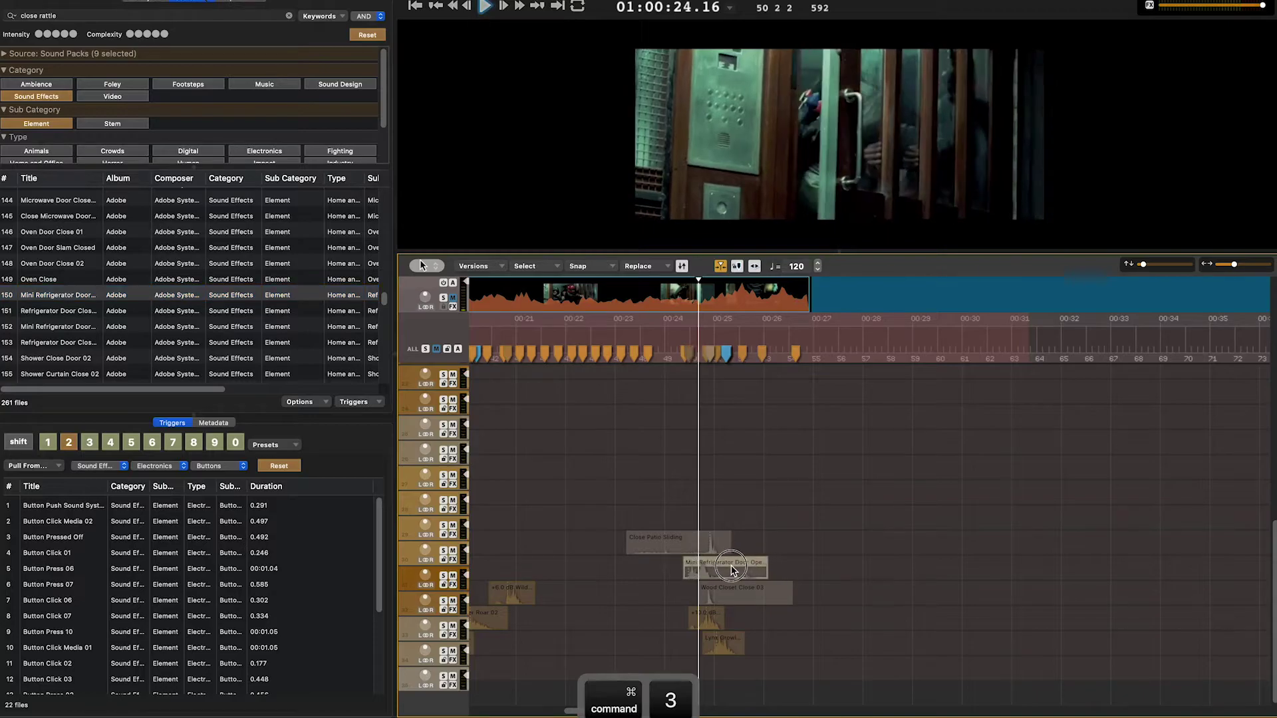
pyautogui.press('space')
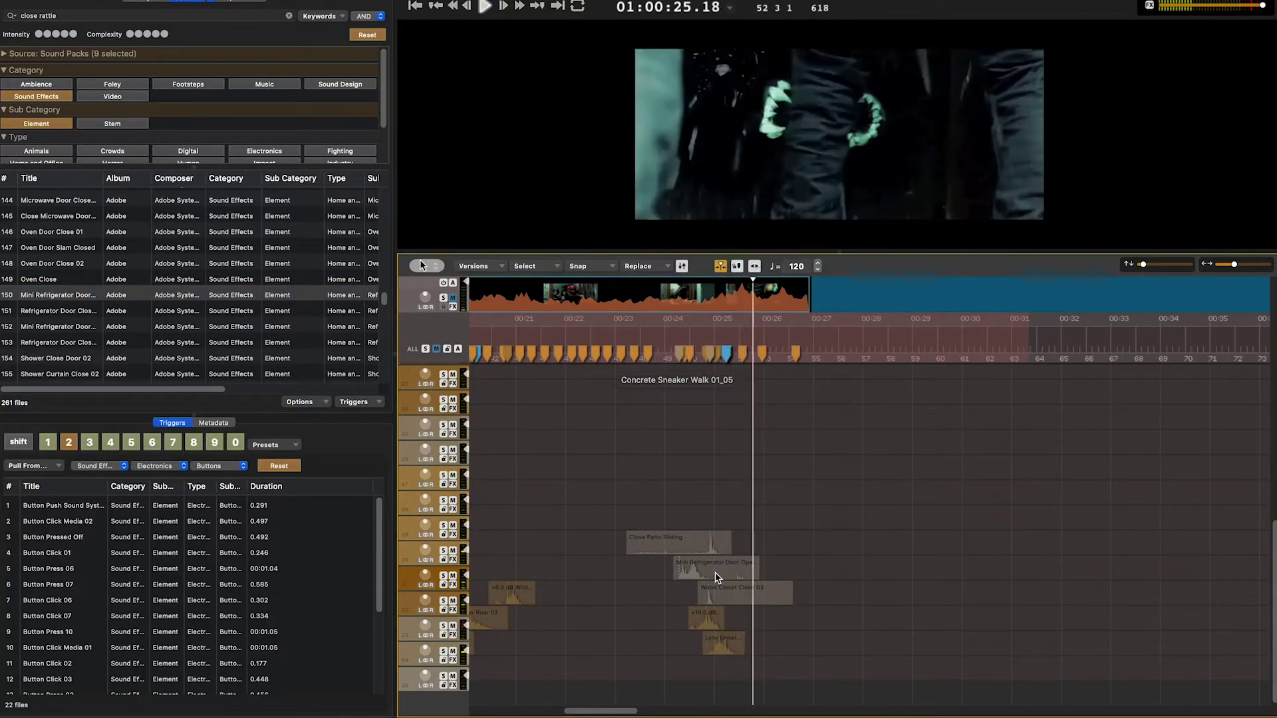
pyautogui.press('space')
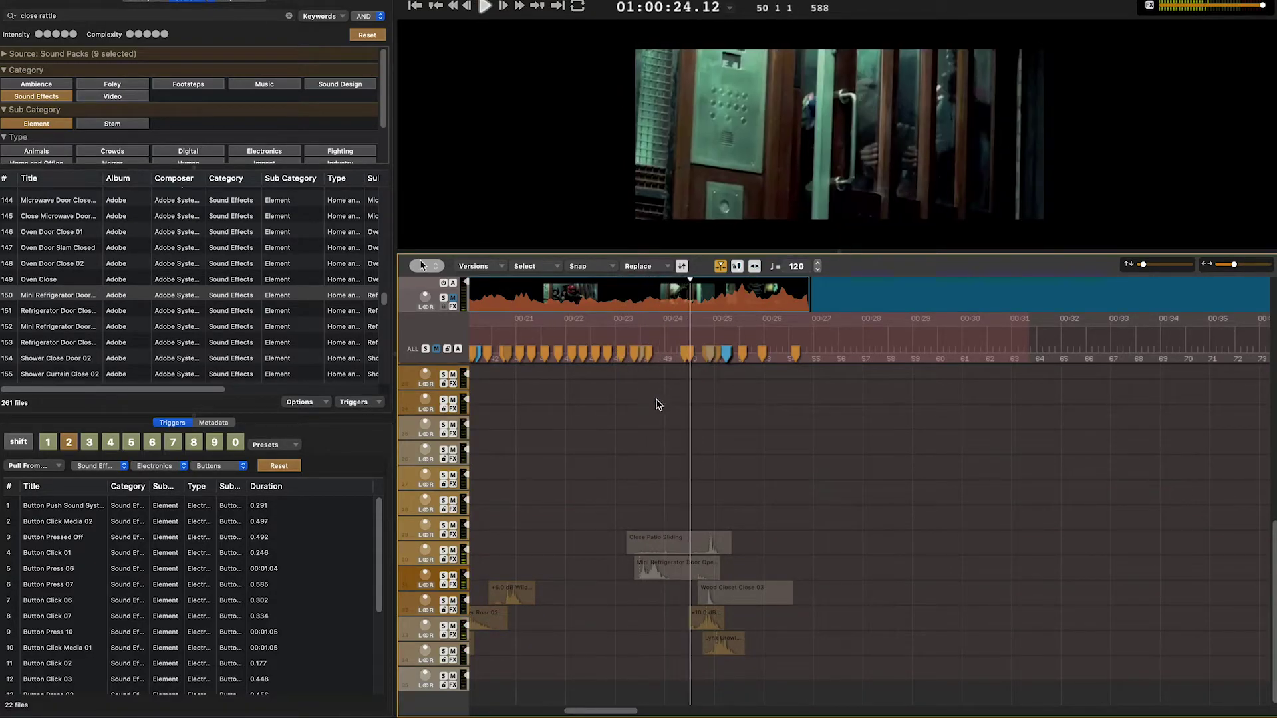
pyautogui.press('space')
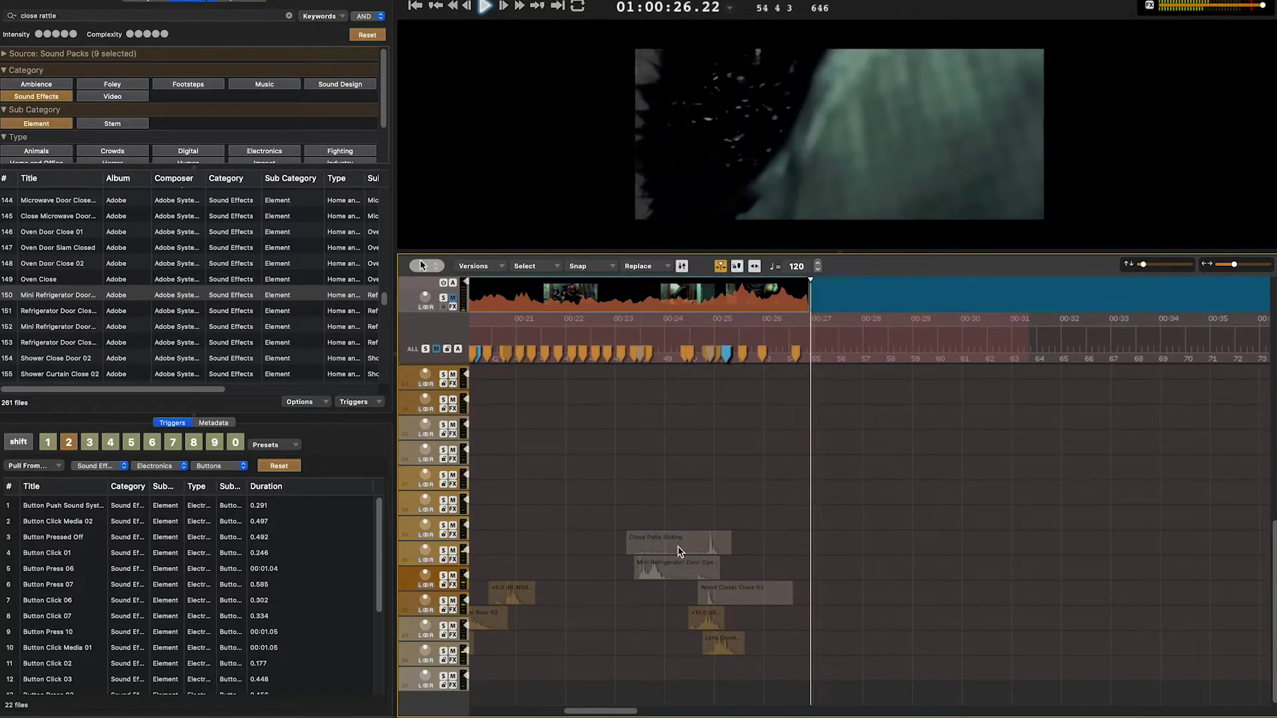
pyautogui.press('space')
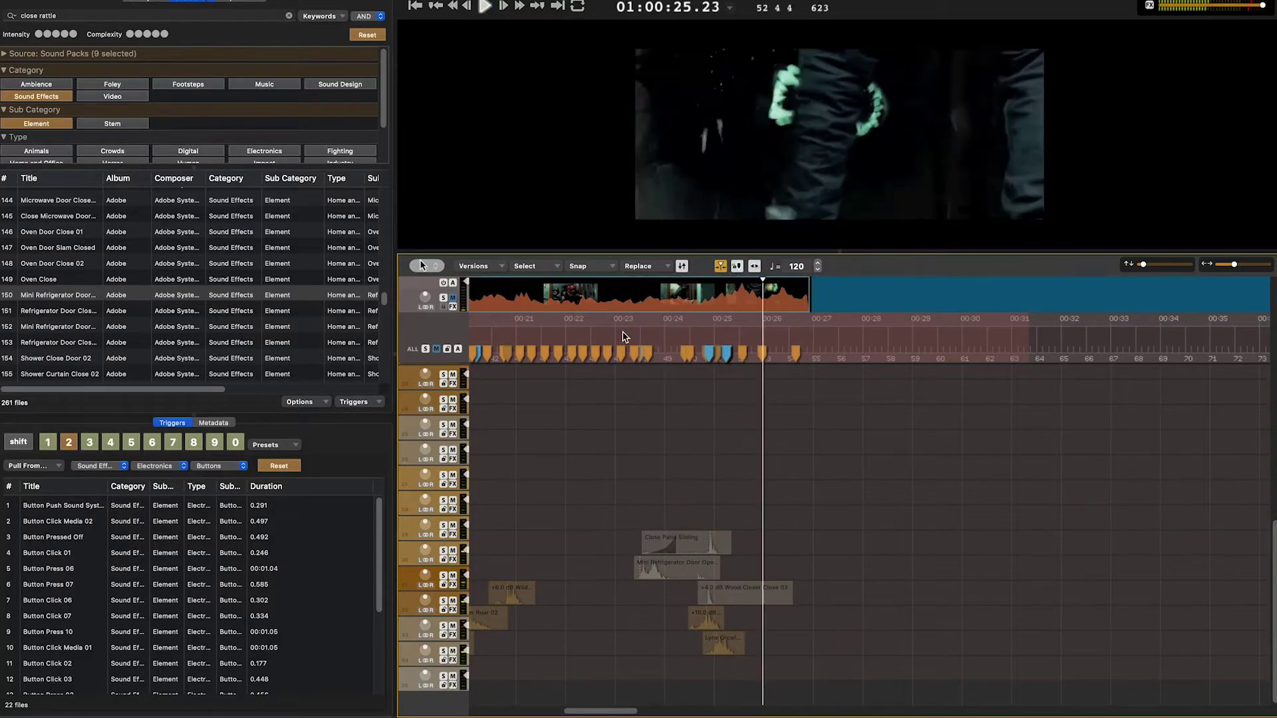
# Add the Washing Machine Lid sound at about 24.8 seconds and shorten the two orange clips below Wood Closet Close 03 to about 25.2 seconds
pyautogui.click(63, 203)
pyautogui.press('space')
pyautogui.click(81, 360)
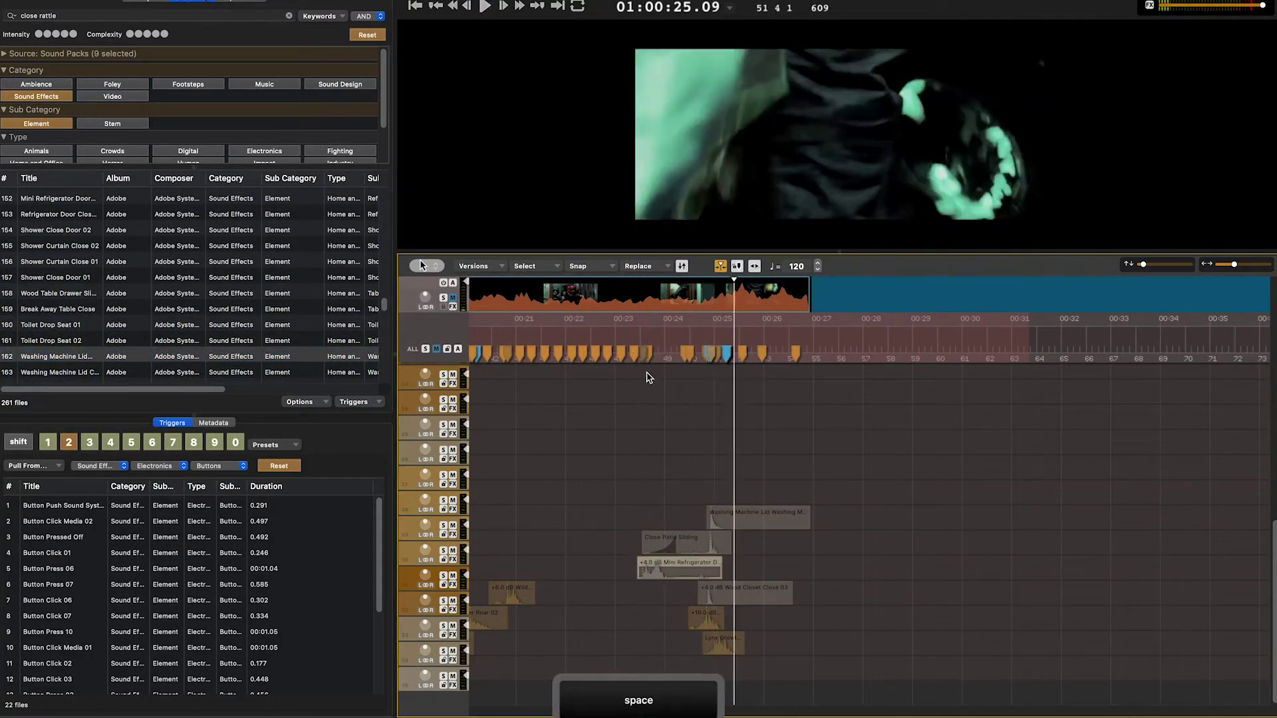
pyautogui.hotkey('shift', 'Right')
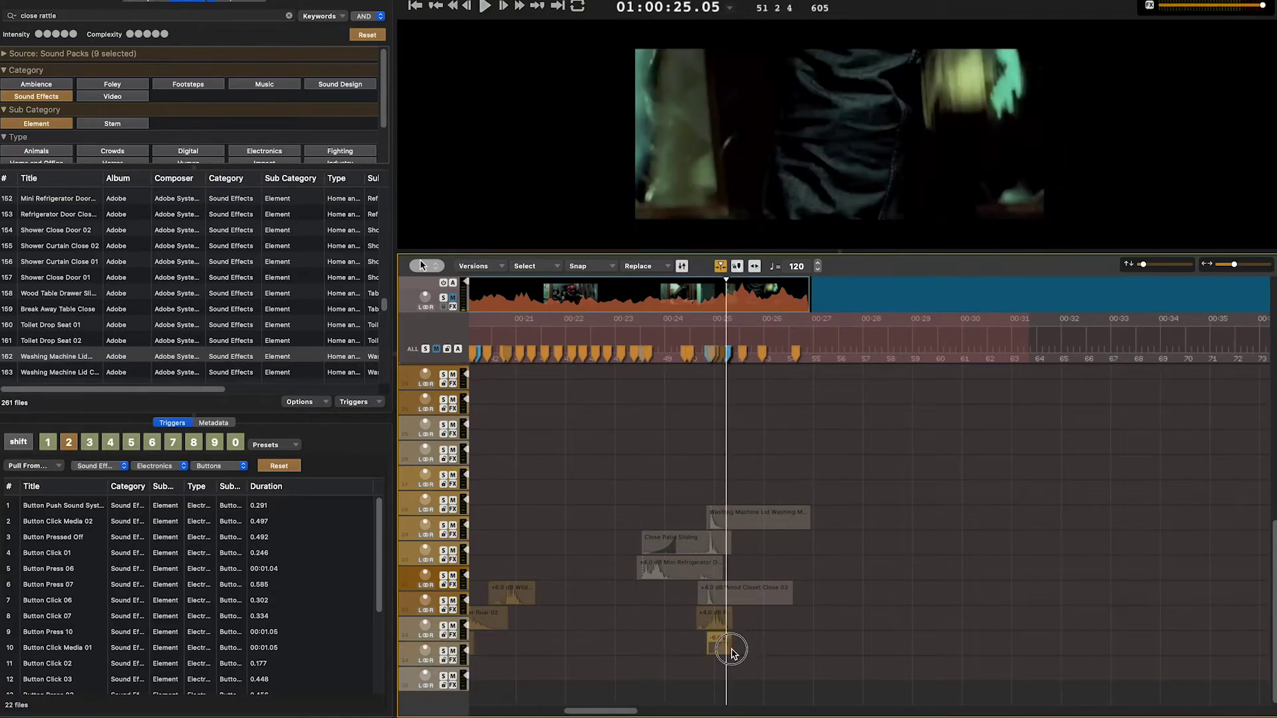
# Search the sound library for "glass shatter" and audition Metallic Crash 11
pyautogui.press('r')
pyautogui.write('glass shatter')
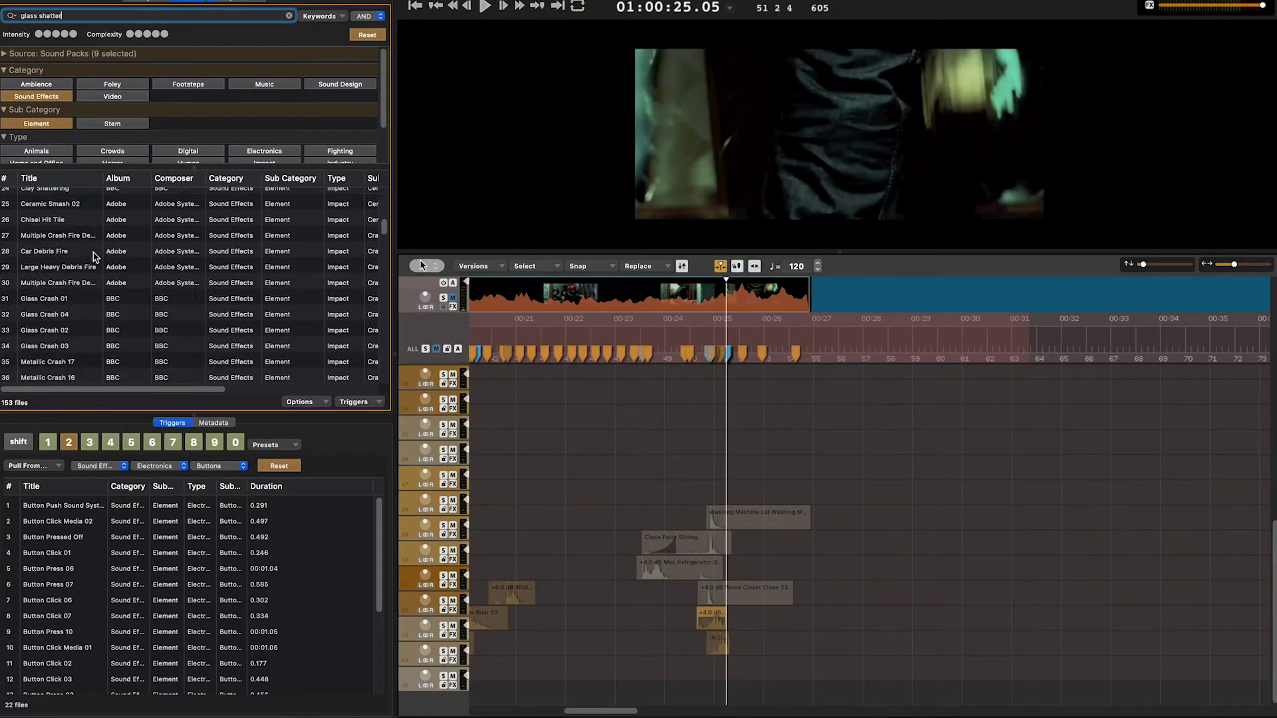
pyautogui.scroll(-5, 93, 256)
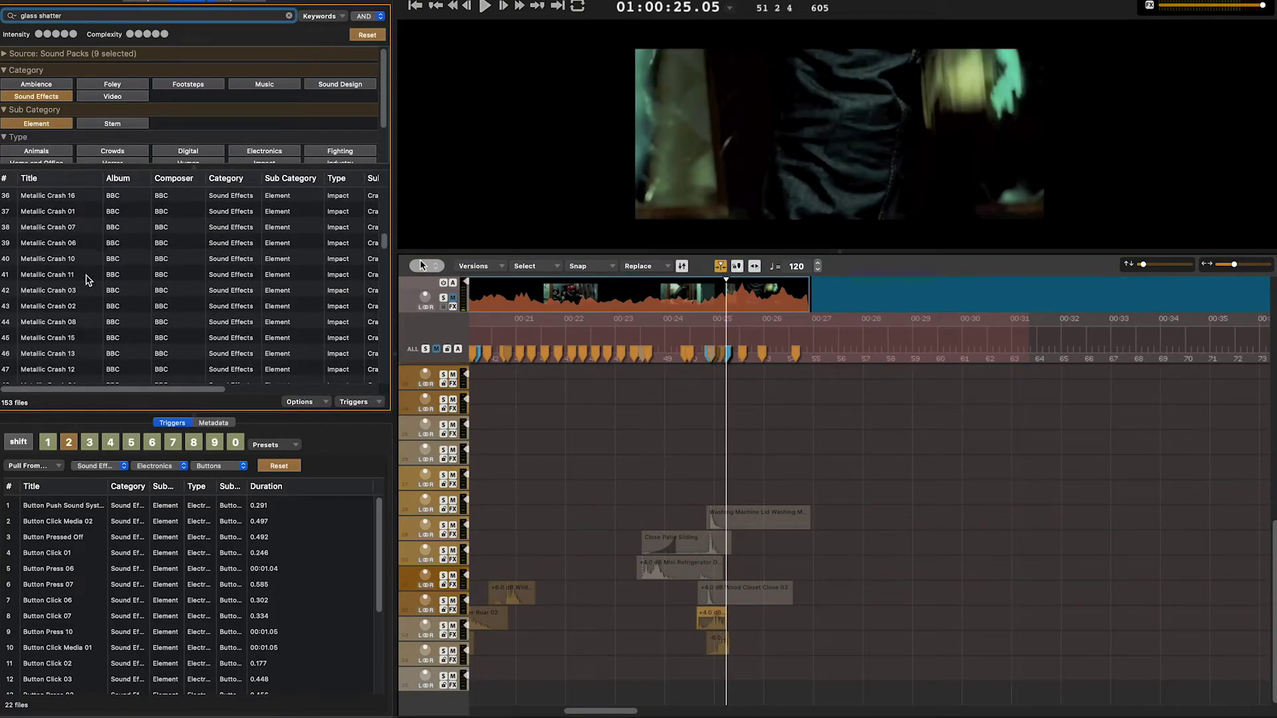
pyautogui.click(84, 275)
pyautogui.press('space')
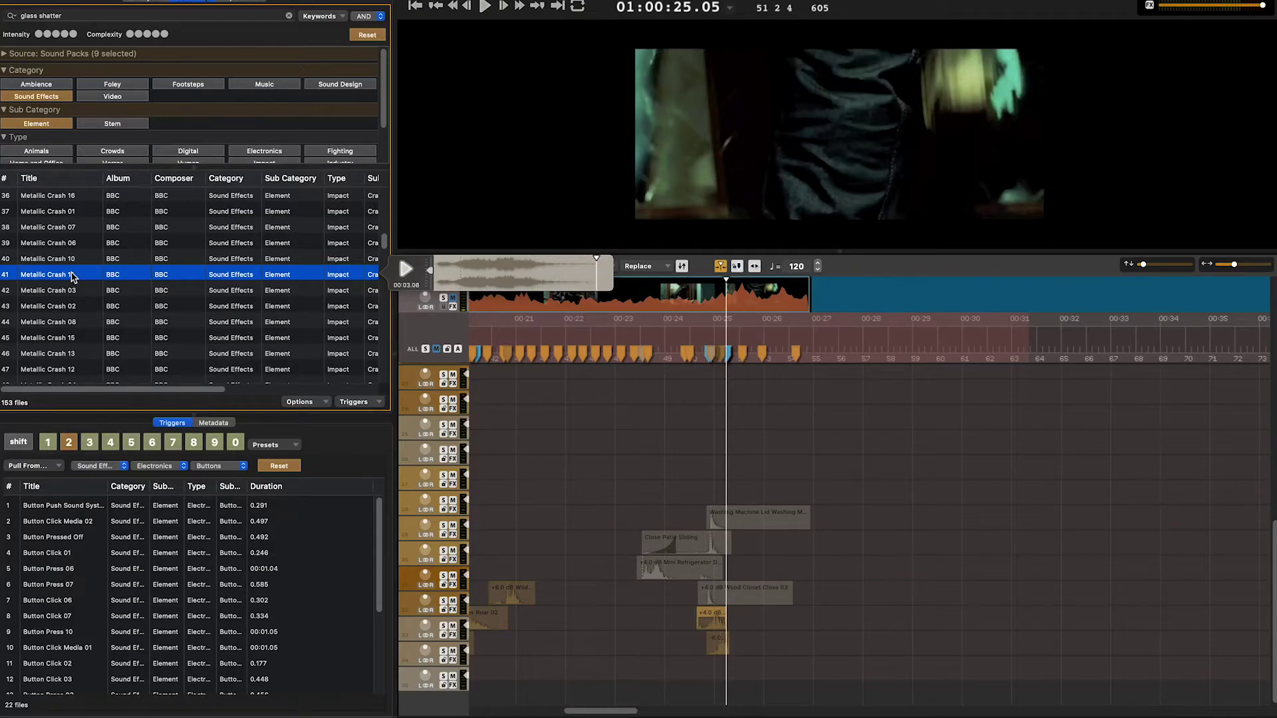
pyautogui.press('space')
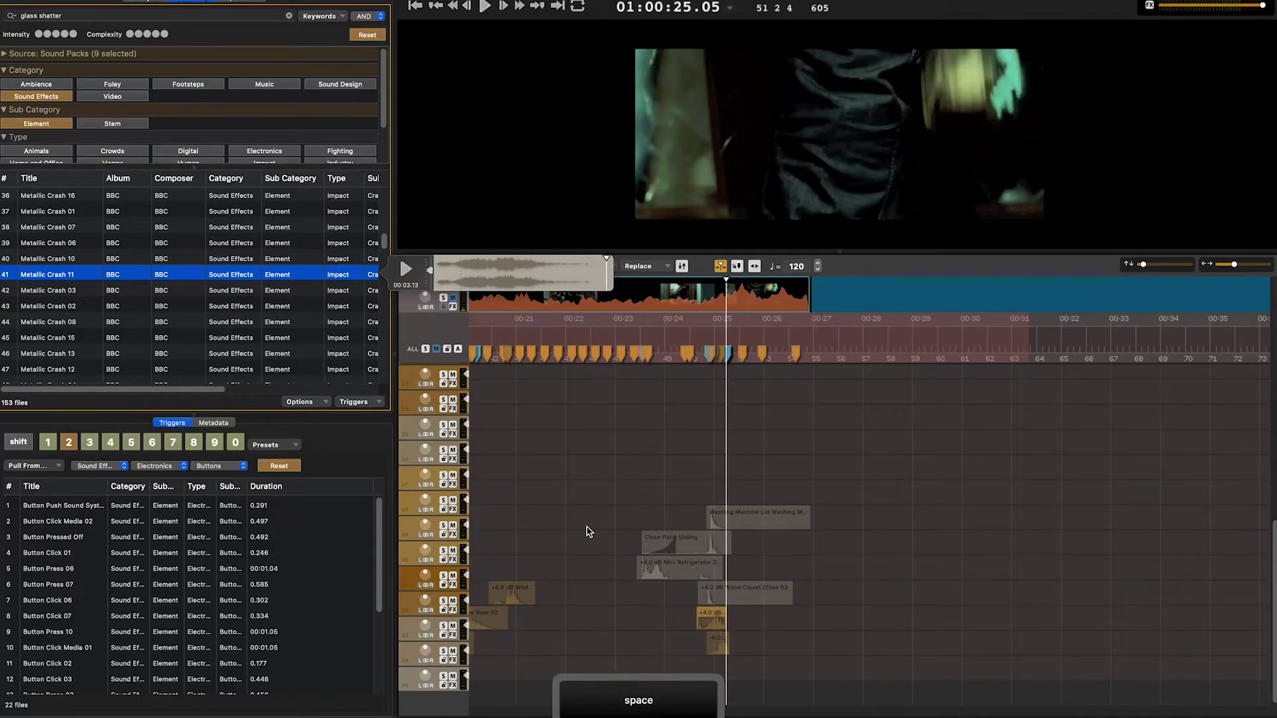
# Place Metallic Crash 11 at about 25.3 seconds on the empty track below the door clips, trim its start and replay the door closing
pyautogui.moveTo(124, 324); pyautogui.dragTo(719, 683)
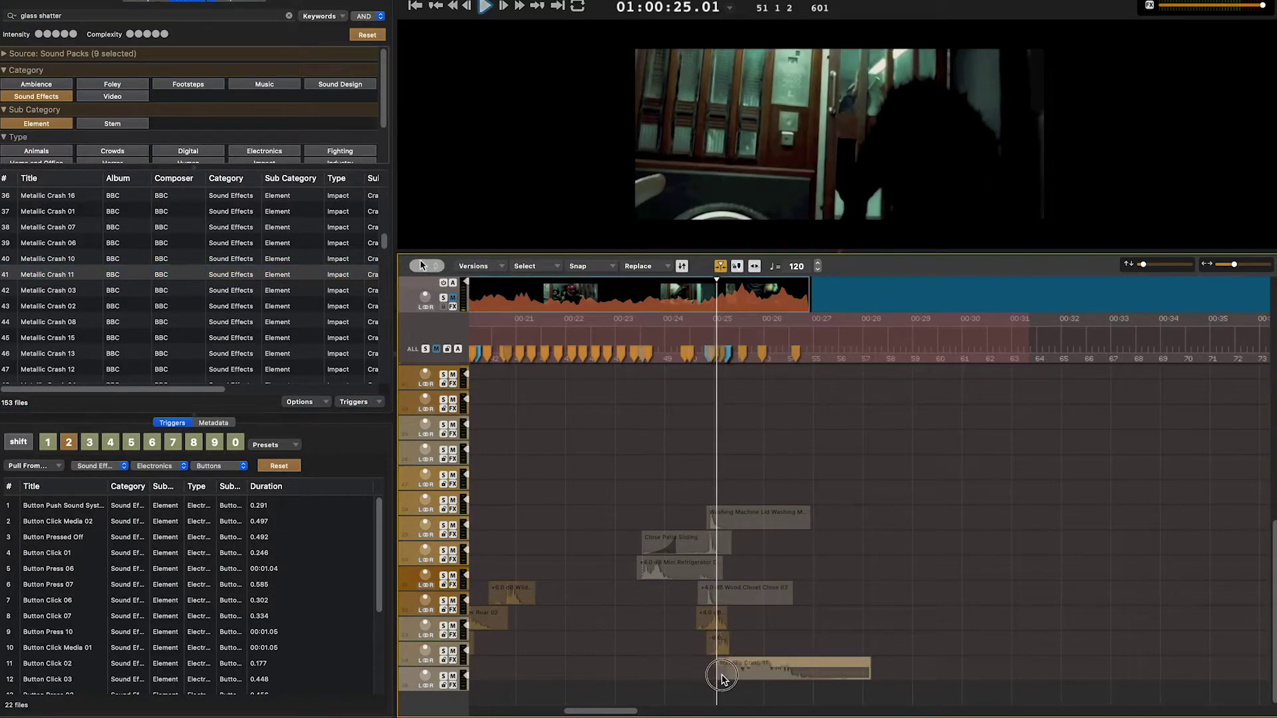
pyautogui.moveTo(771, 679); pyautogui.dragTo(771, 680)
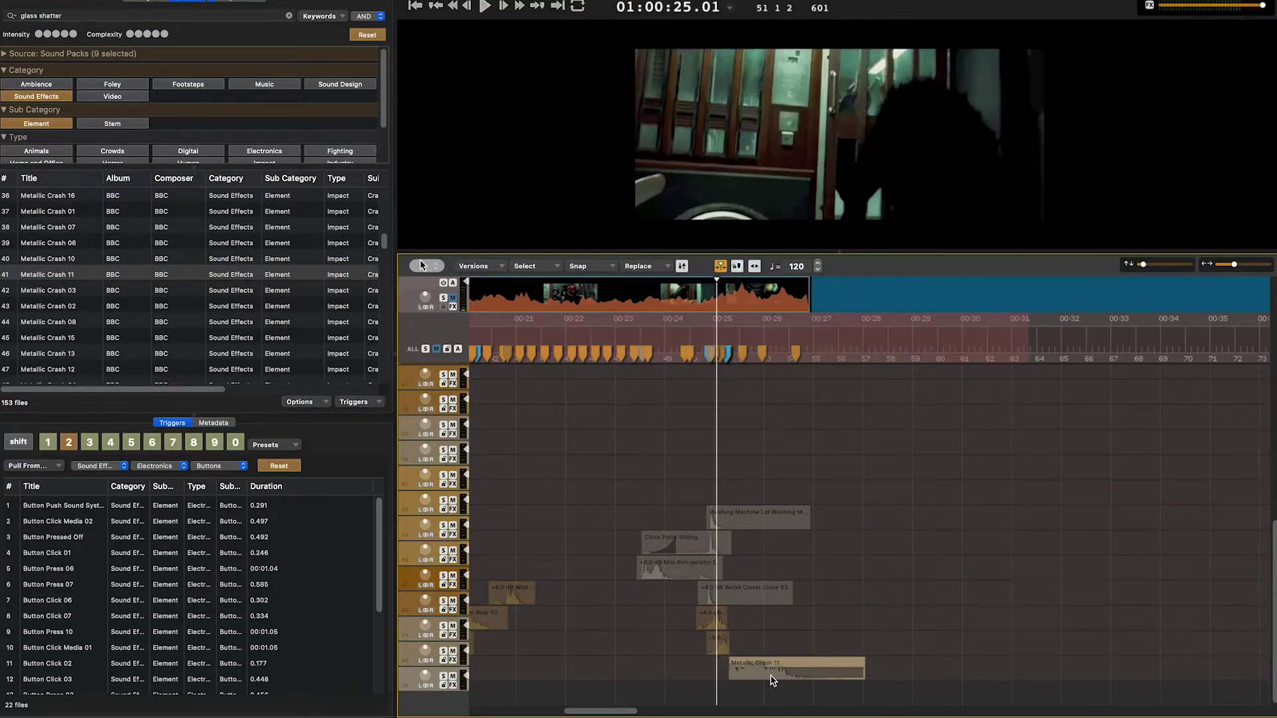
pyautogui.press('space')
pyautogui.press('space')
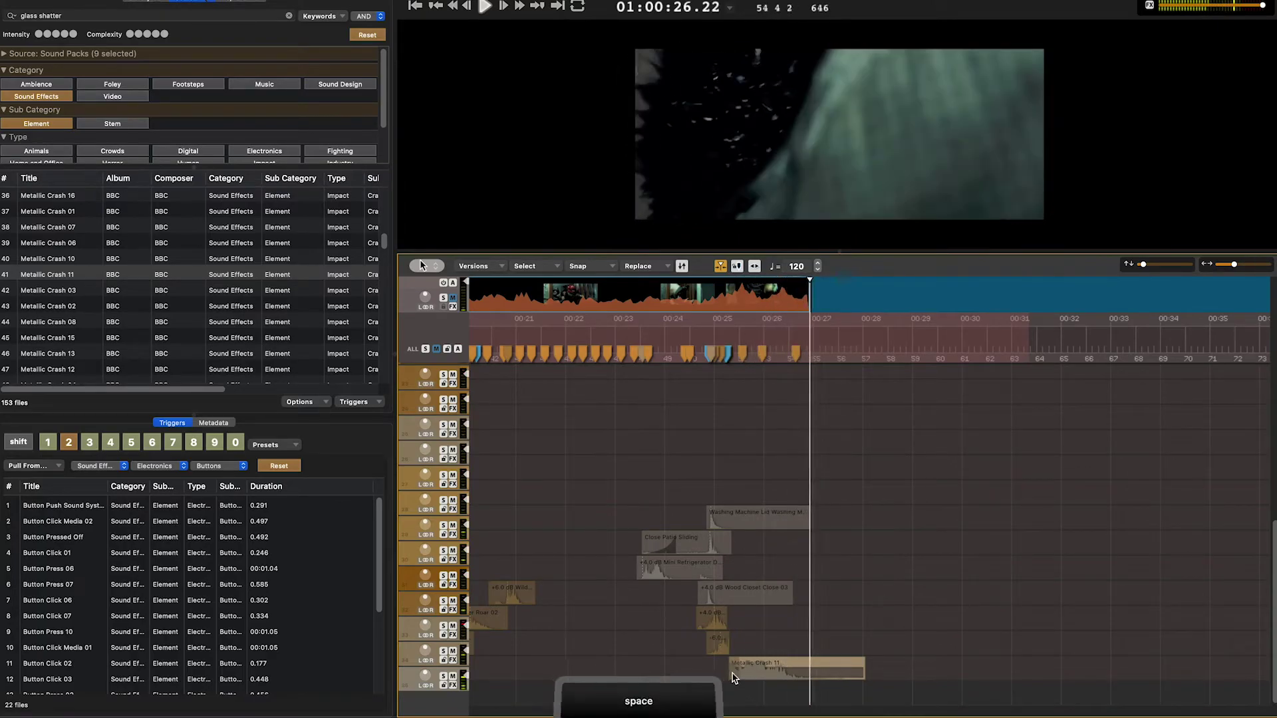
pyautogui.click(738, 674)
pyautogui.moveTo(769, 678); pyautogui.dragTo(762, 676)
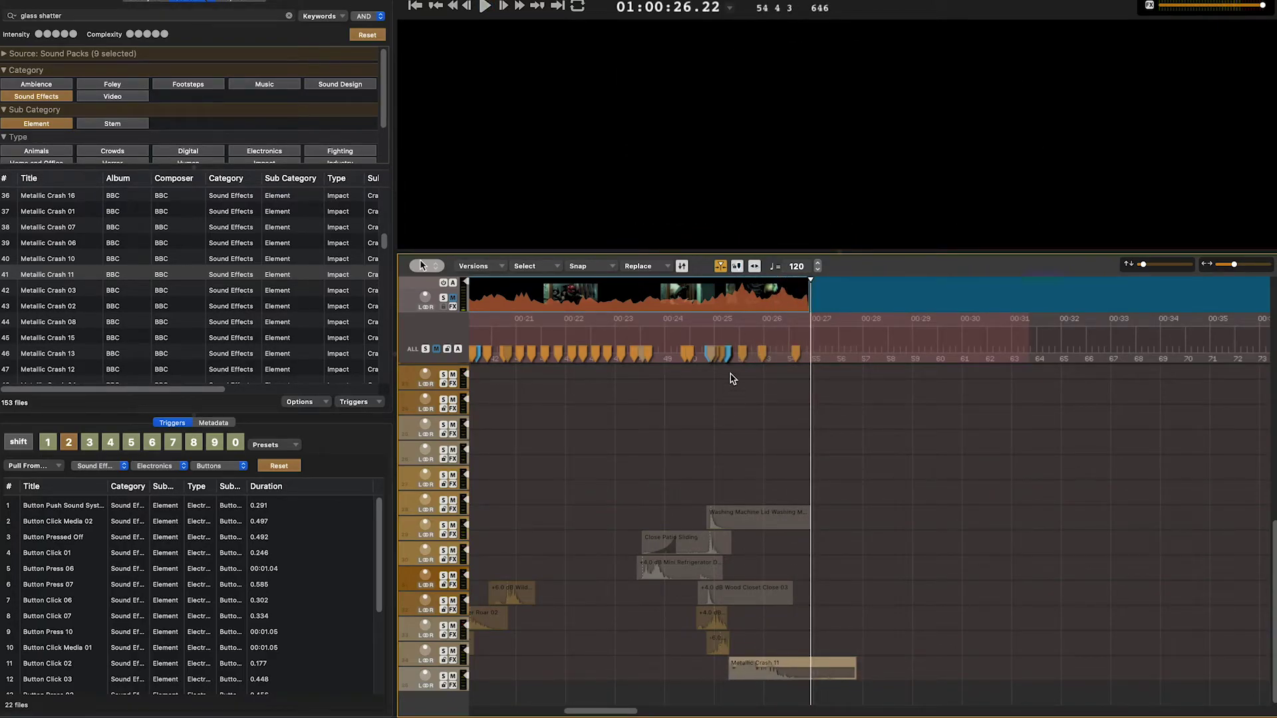
pyautogui.click(694, 357)
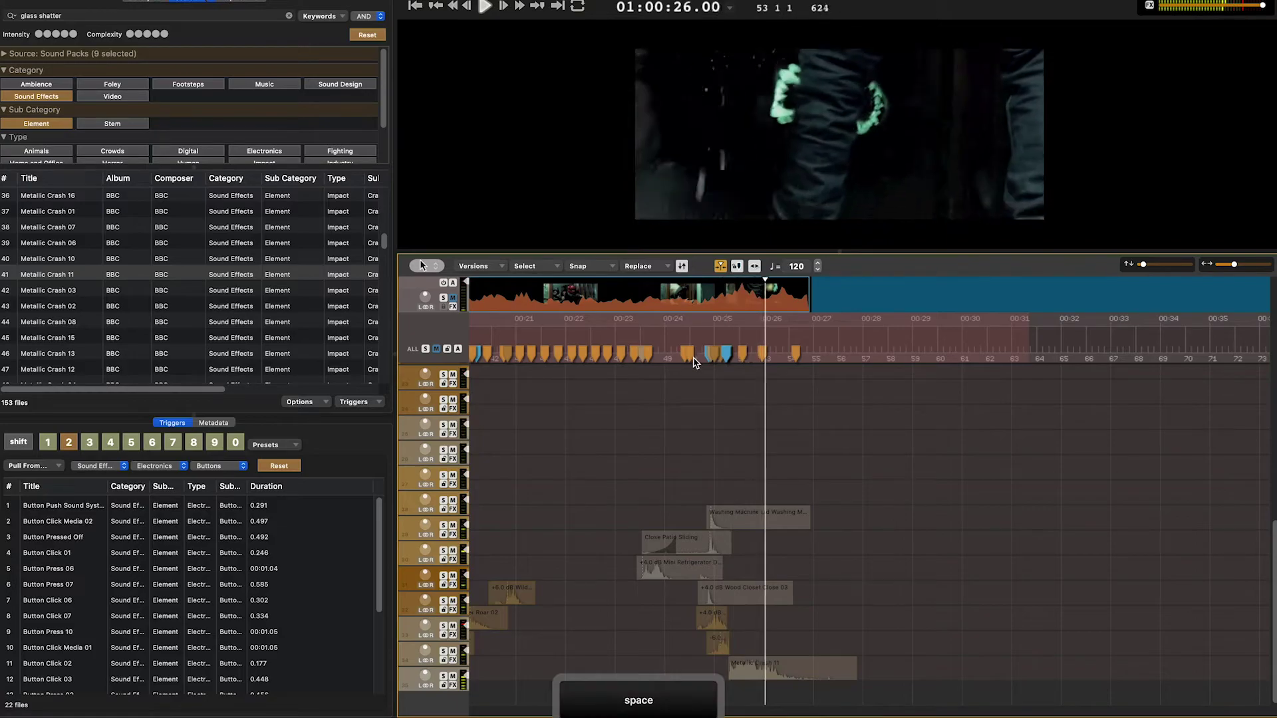
pyautogui.click(676, 332)
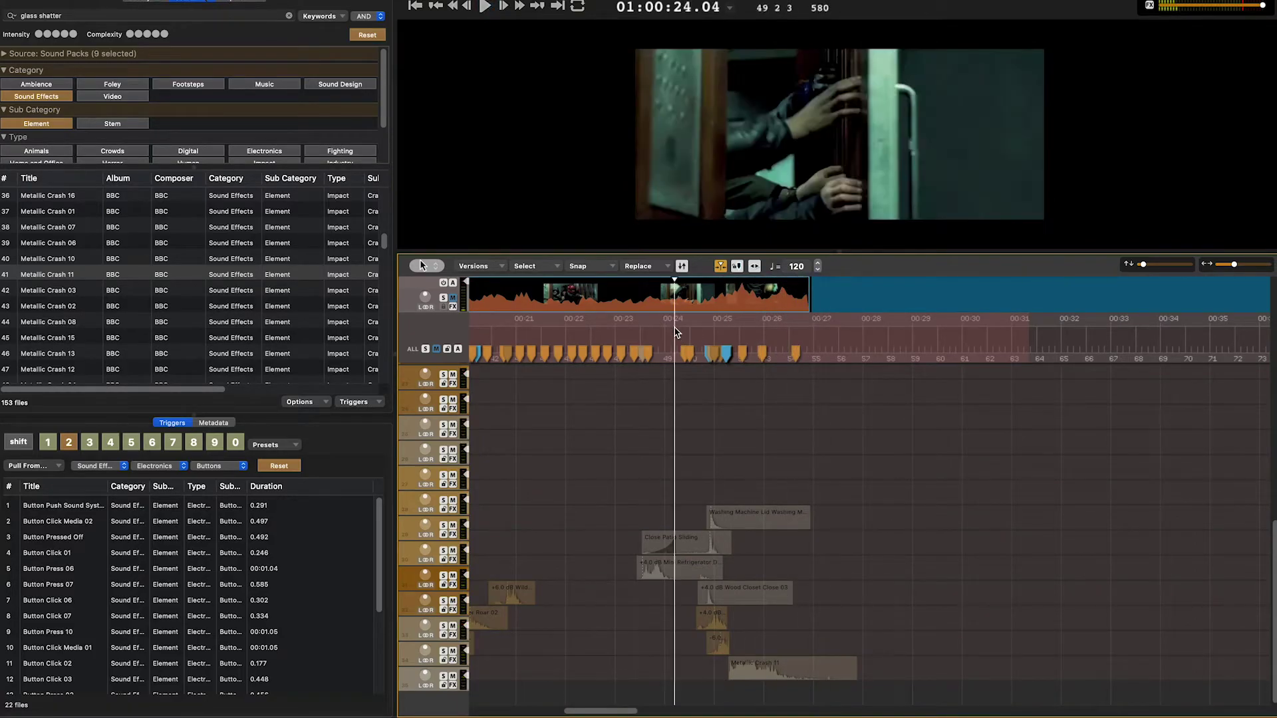
pyautogui.press('space')
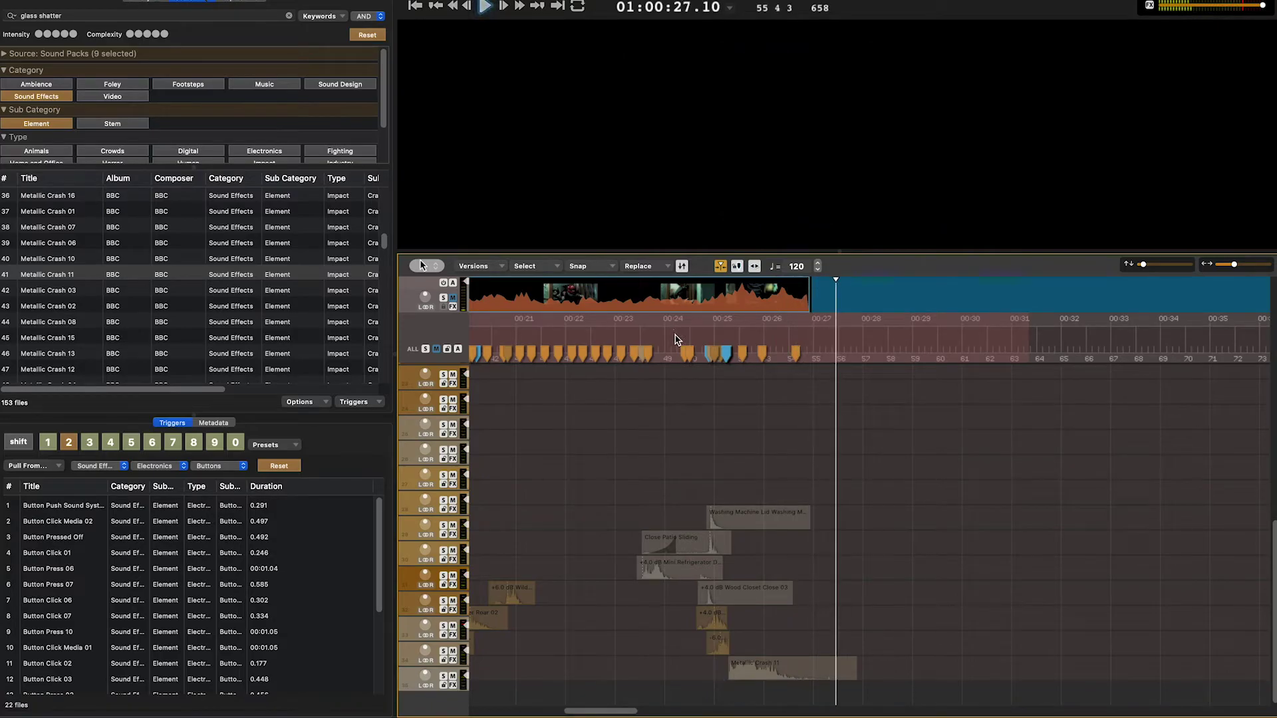
pyautogui.press('space')
pyautogui.click(617, 340)
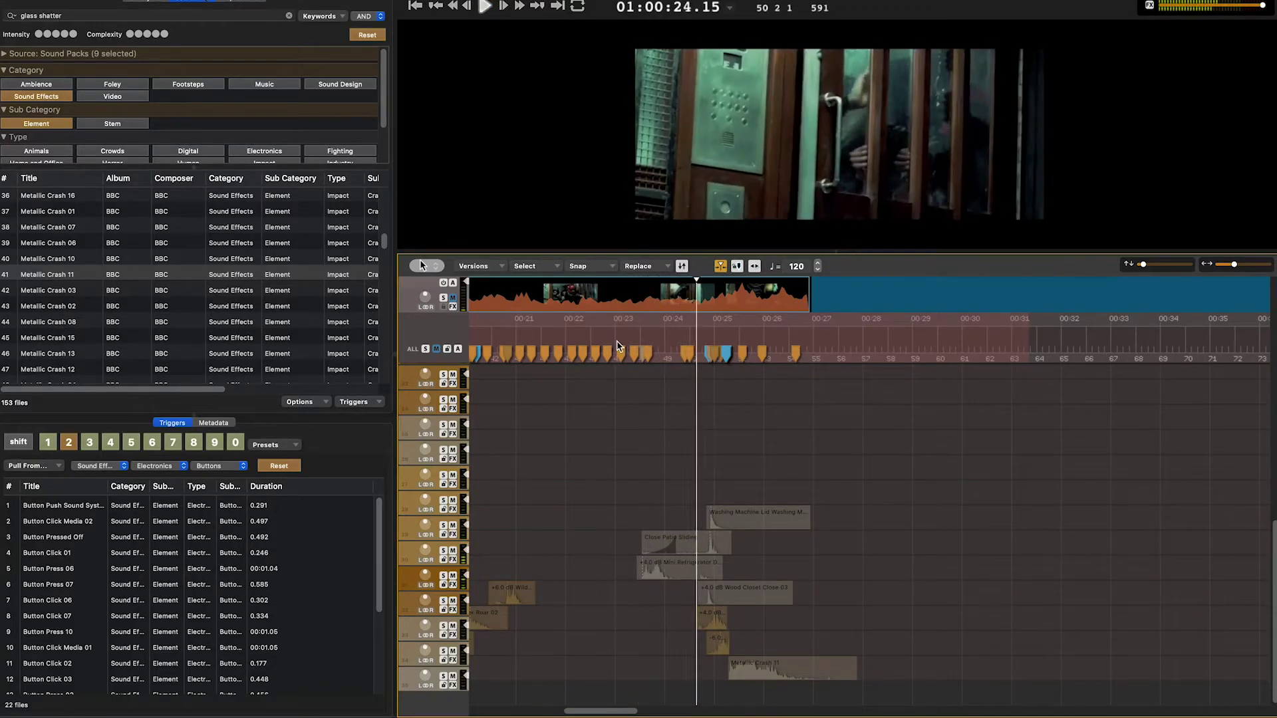
# Raise the gain of the Close Patio Sliding and Mini Refrigerator clips, checking the playback
pyautogui.press('space')
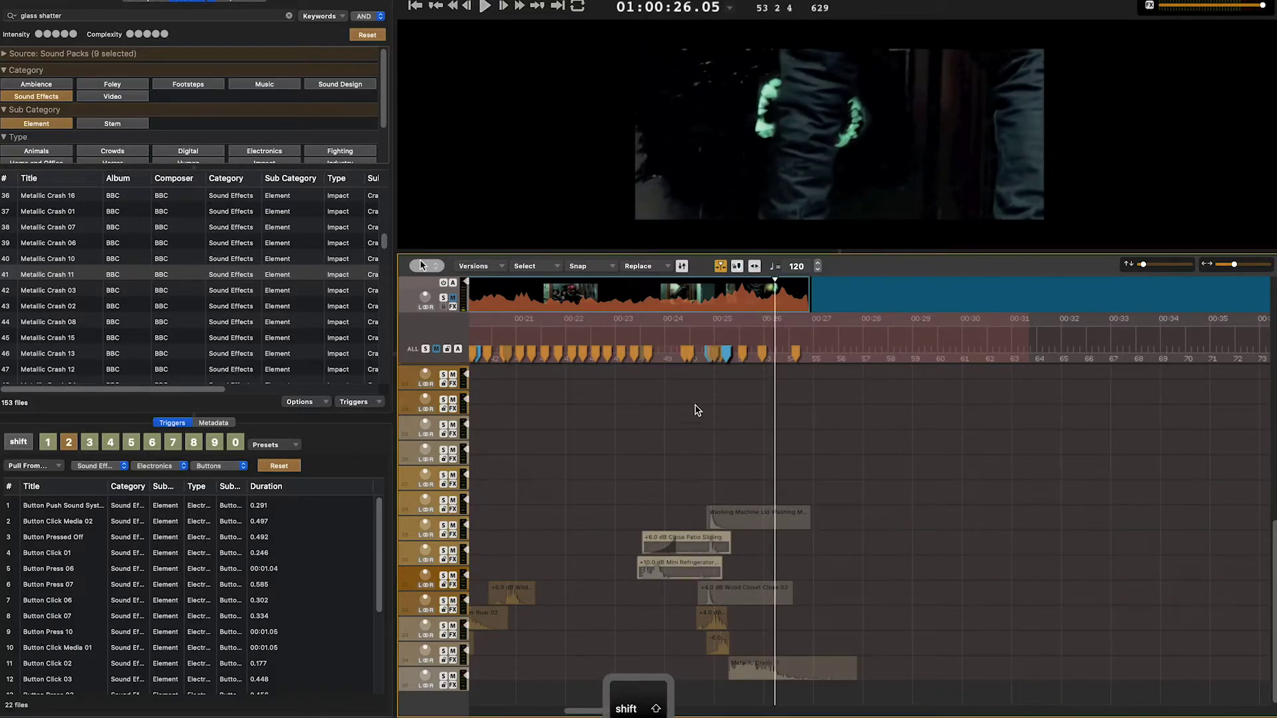
pyautogui.click(699, 329)
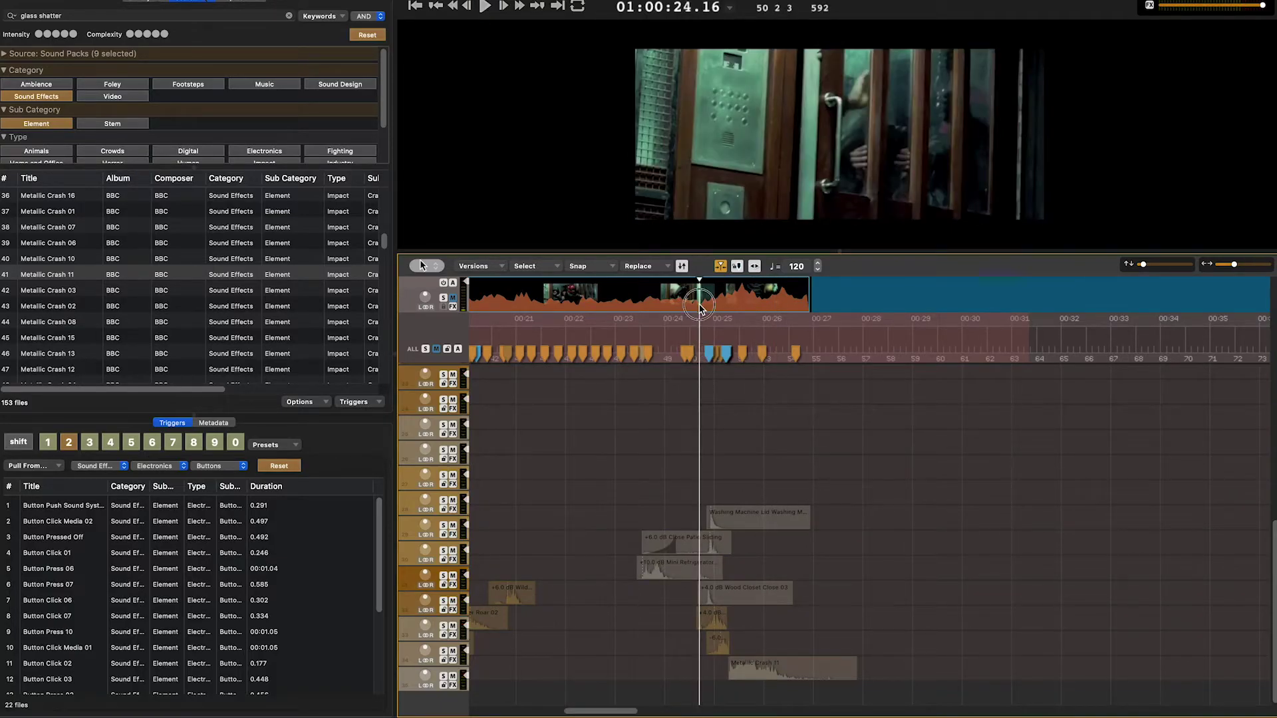
# Split the Close Patio Sliding clip at 01:00:24.18, adjust the gain of its second part and replay the door closing
pyautogui.moveTo(700, 308); pyautogui.dragTo(706, 311)
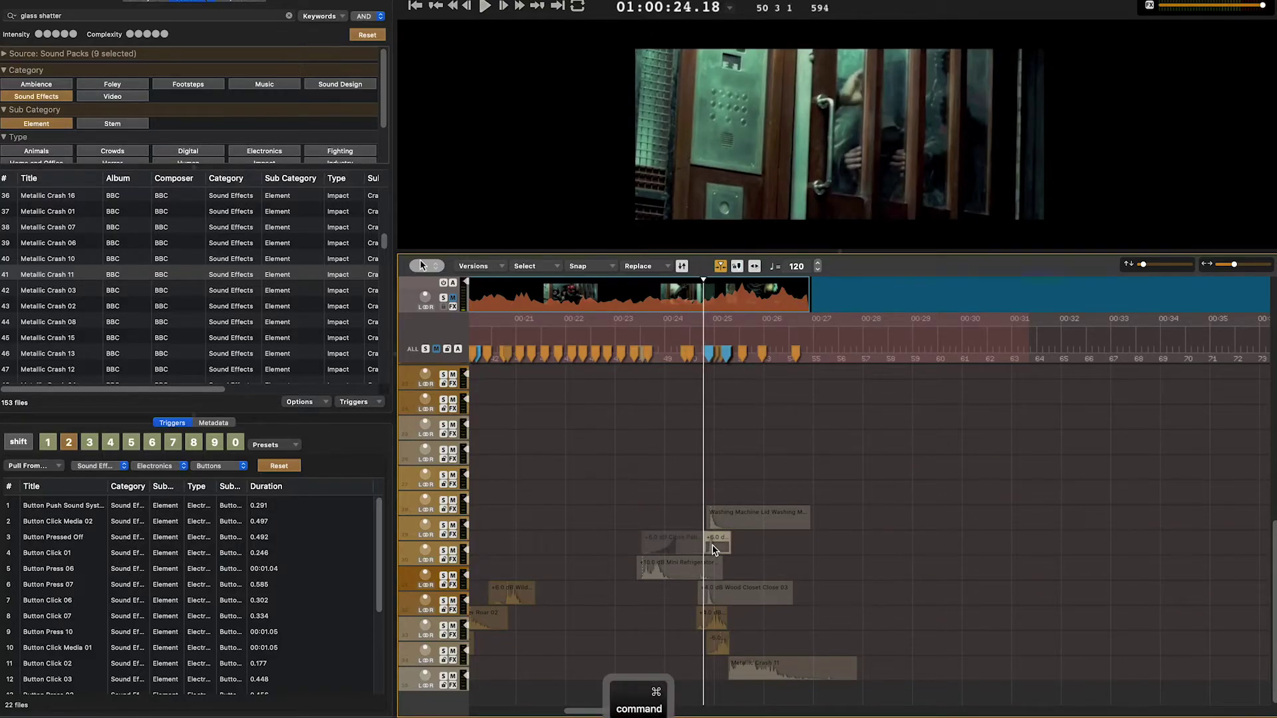
pyautogui.click(625, 330)
pyautogui.press('space')
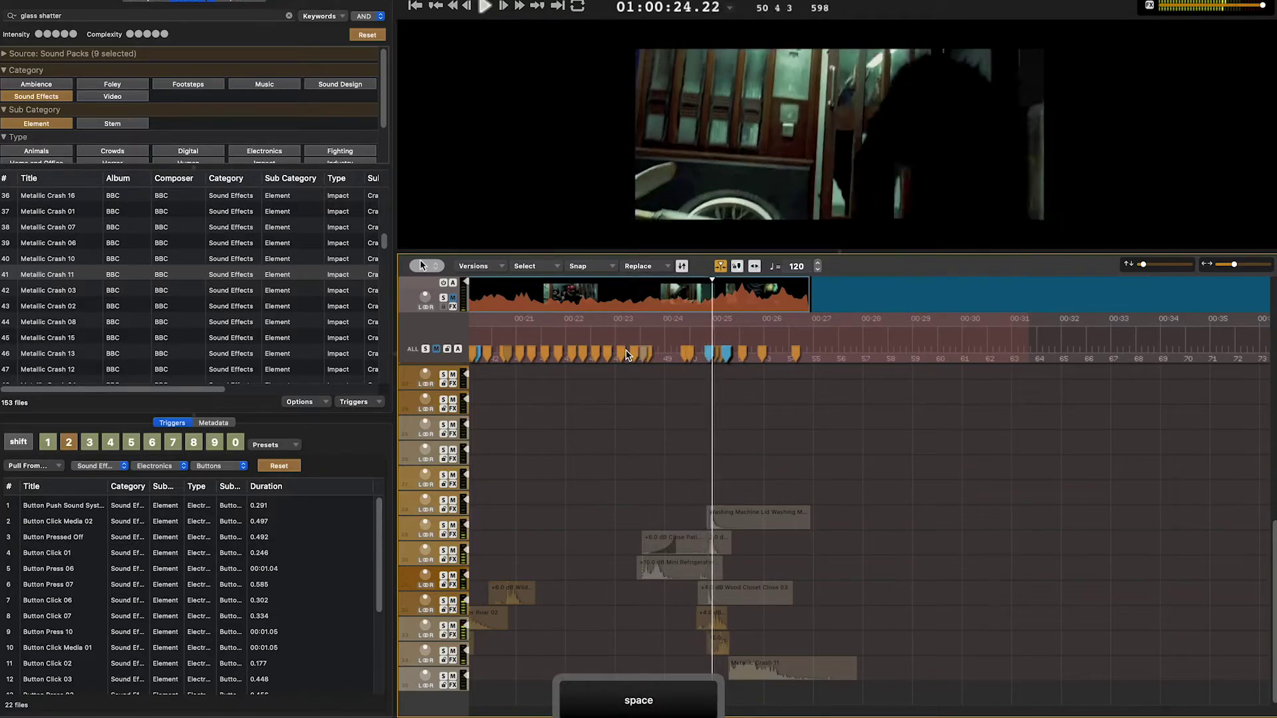
pyautogui.press('space')
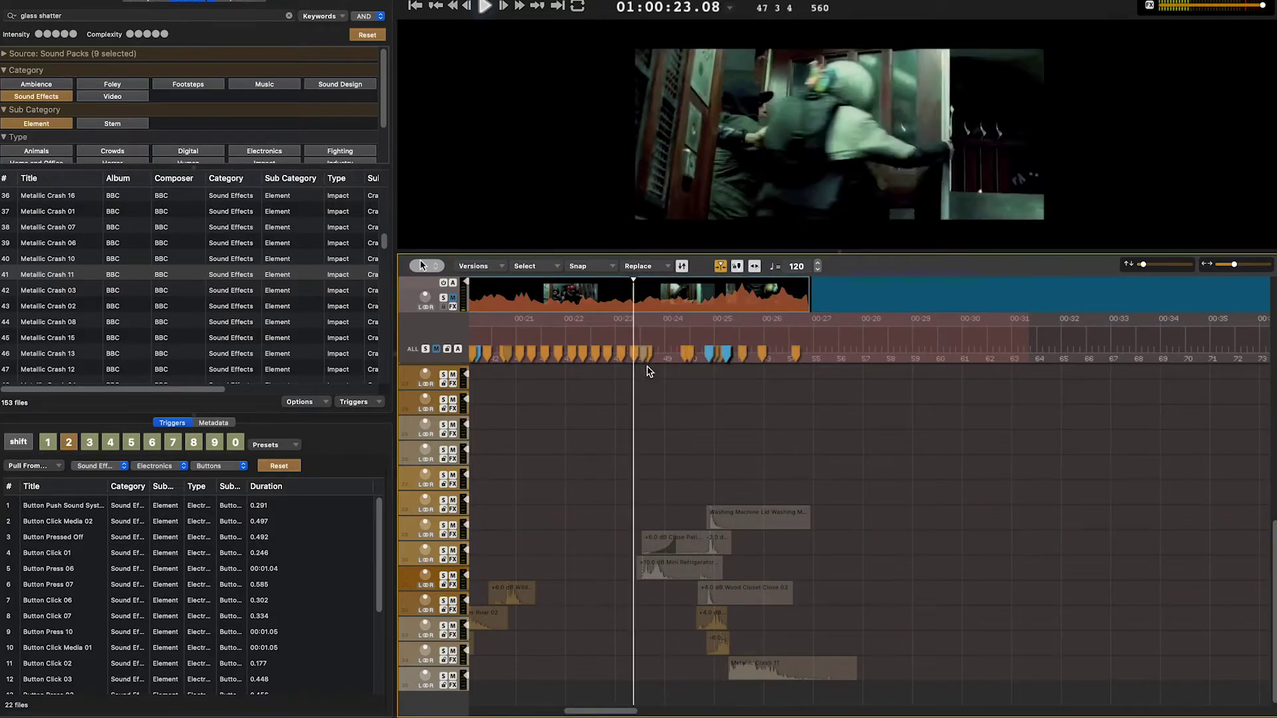
pyautogui.press('space')
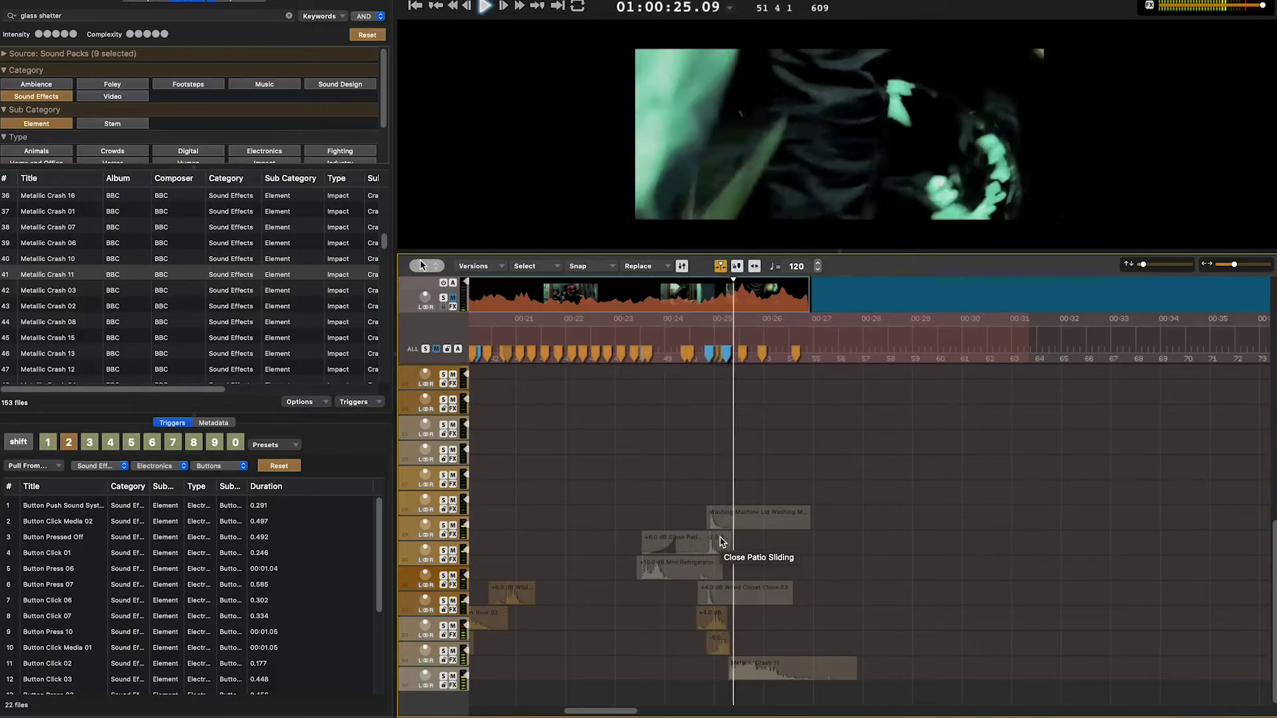
pyautogui.press('space')
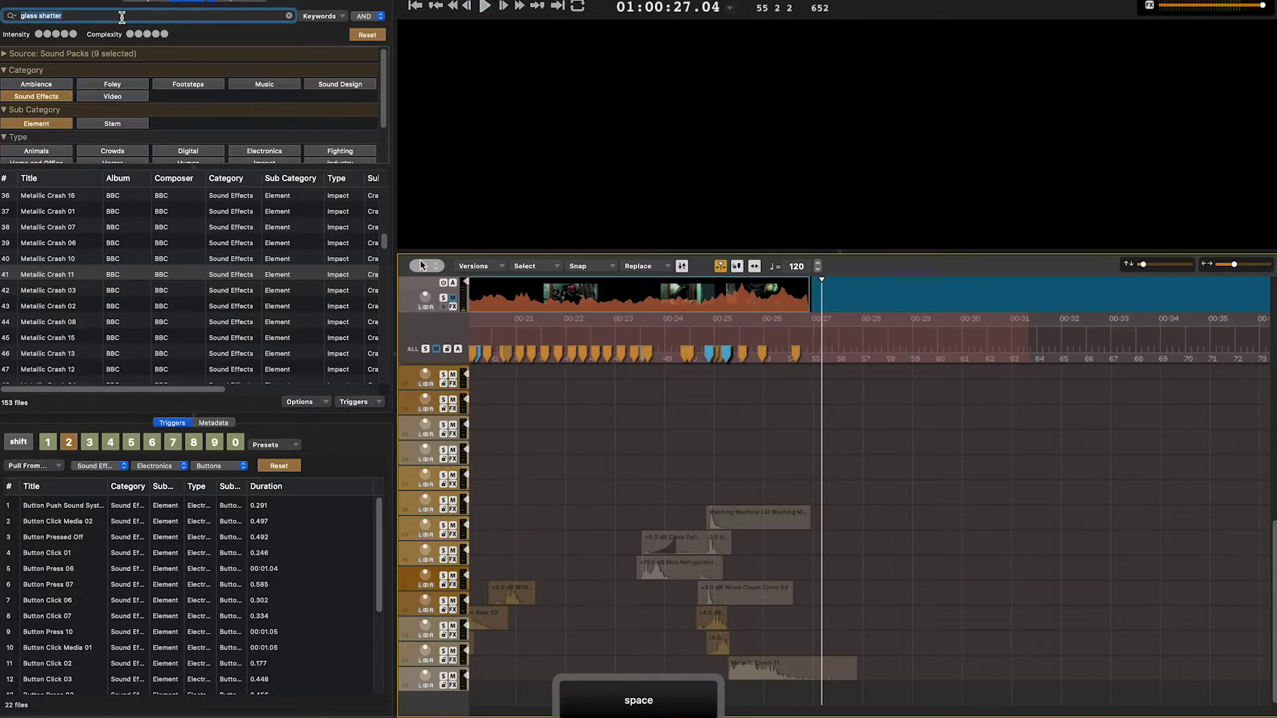
# Search the sound library for "crunch" and audition bone sounds such as Bone Crunch, Bone Crunch Quick, Bone Break and Bone Break In Half
pyautogui.write('crunch')
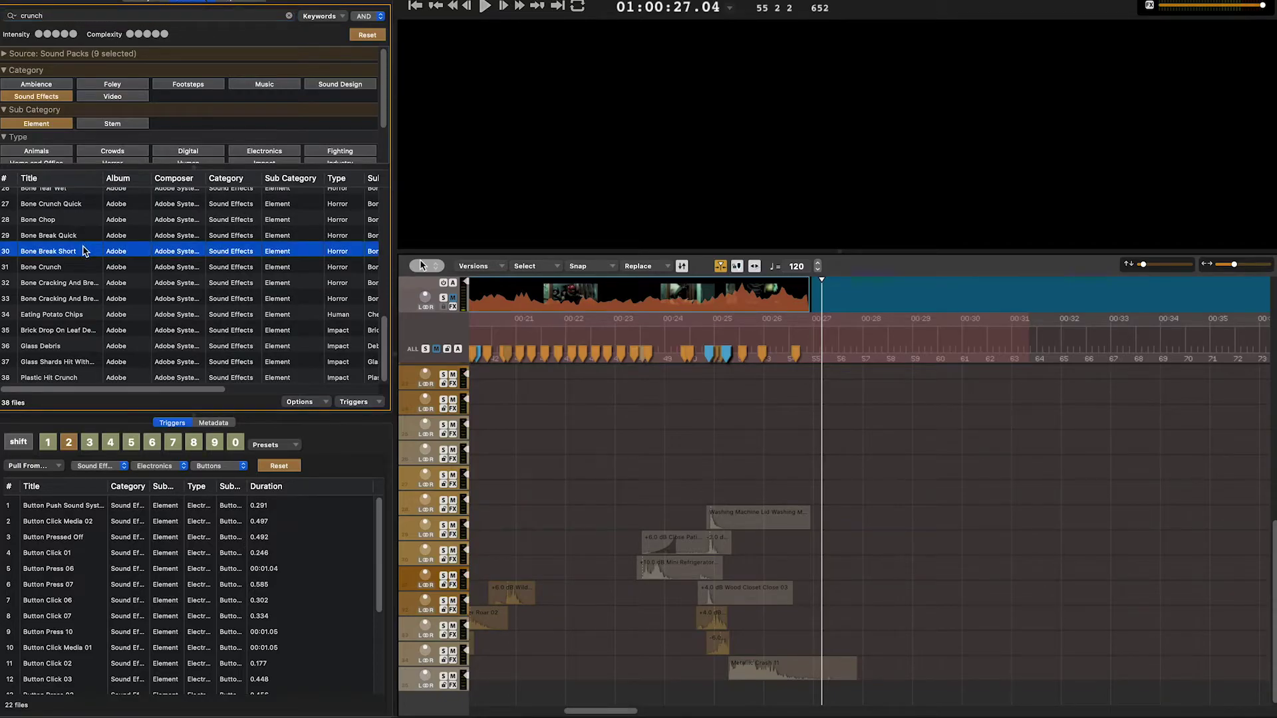
pyautogui.click(84, 267)
pyautogui.press('space')
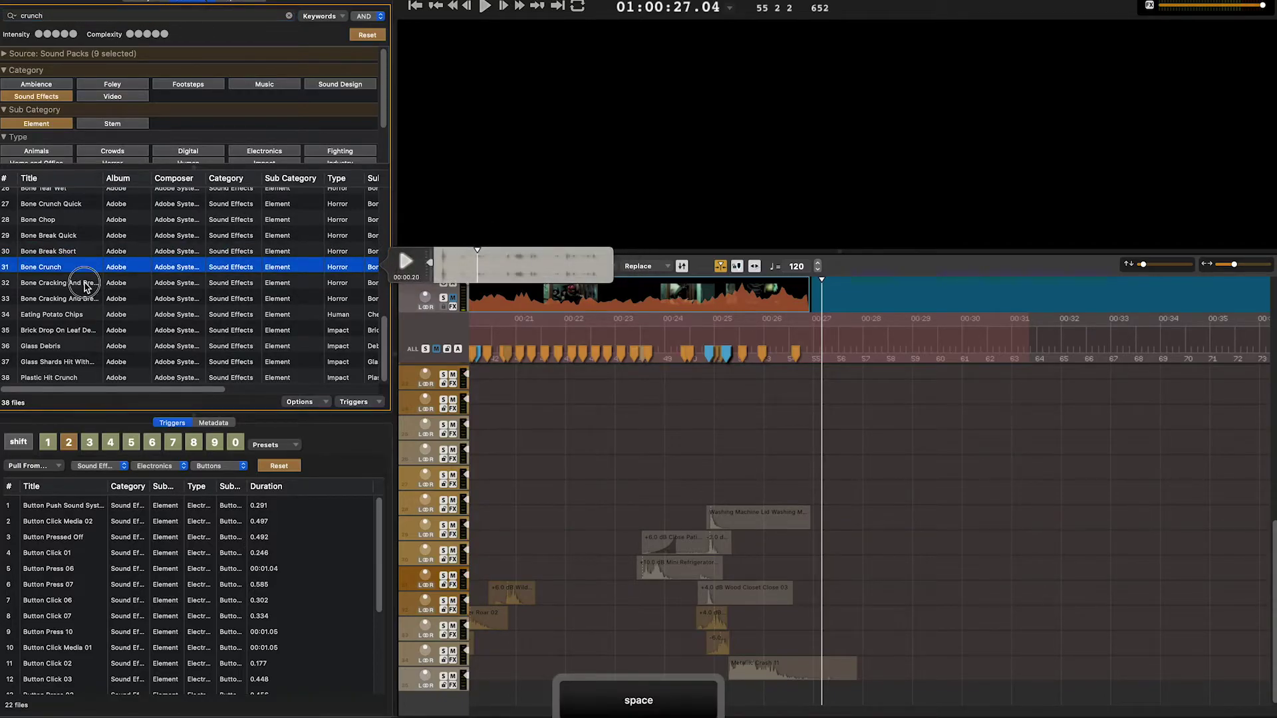
pyautogui.click(69, 204)
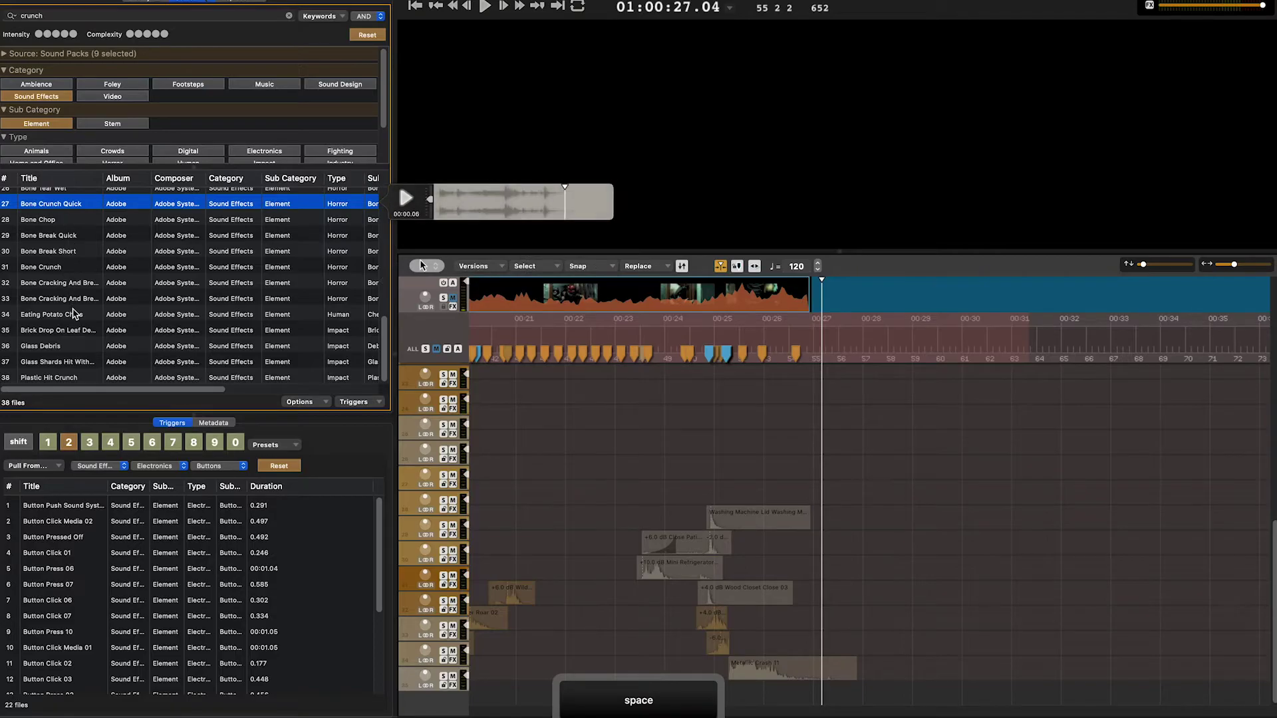
pyautogui.click(84, 334)
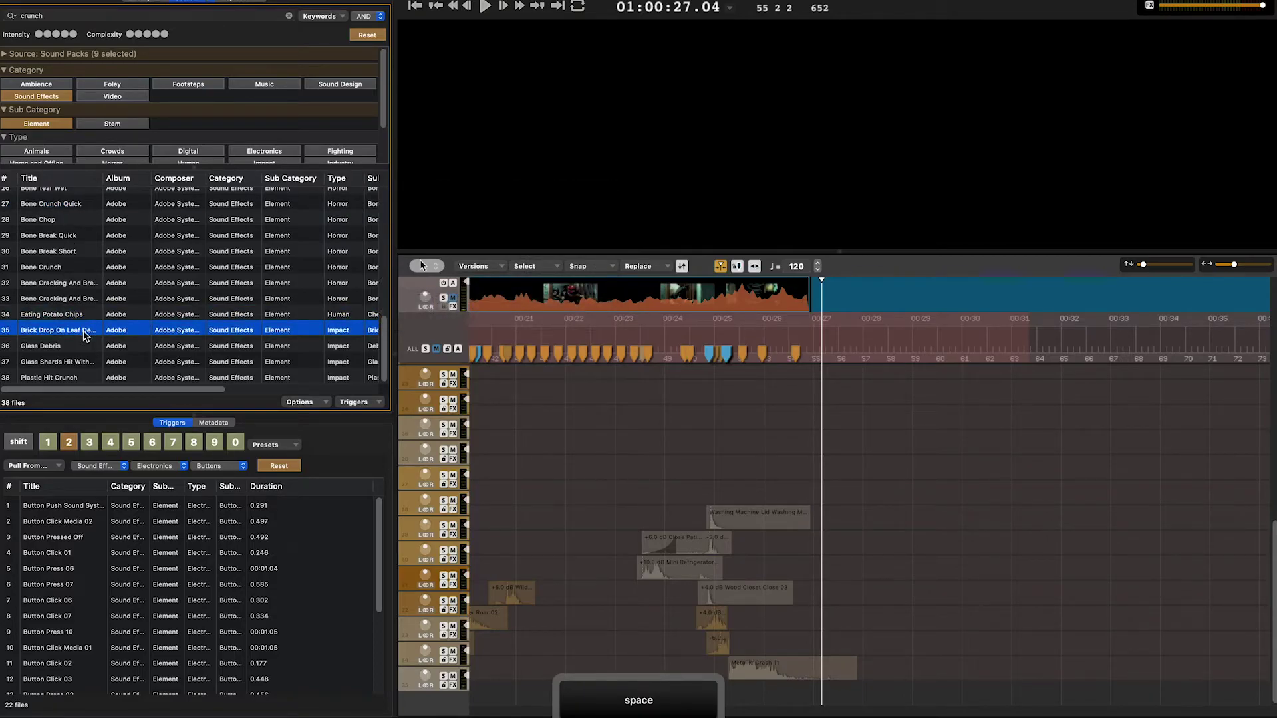
pyautogui.scroll(4, 93, 326)
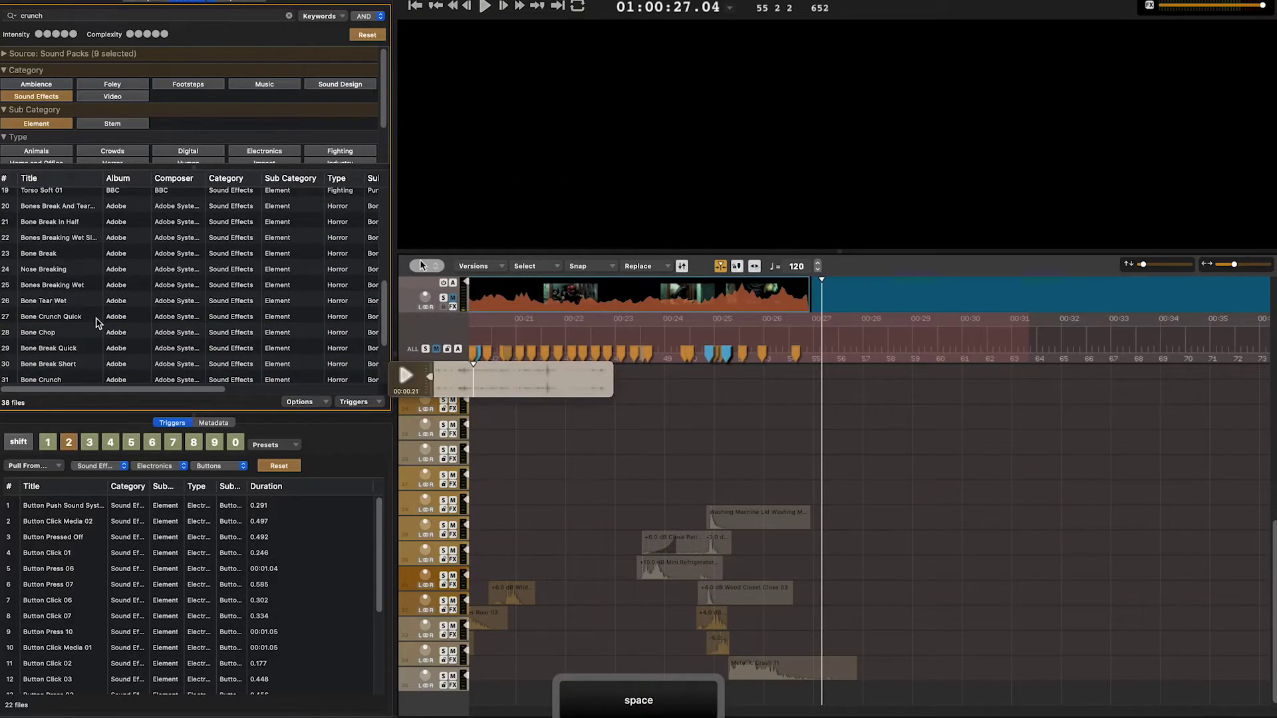
pyautogui.click(62, 274)
pyautogui.click(66, 257)
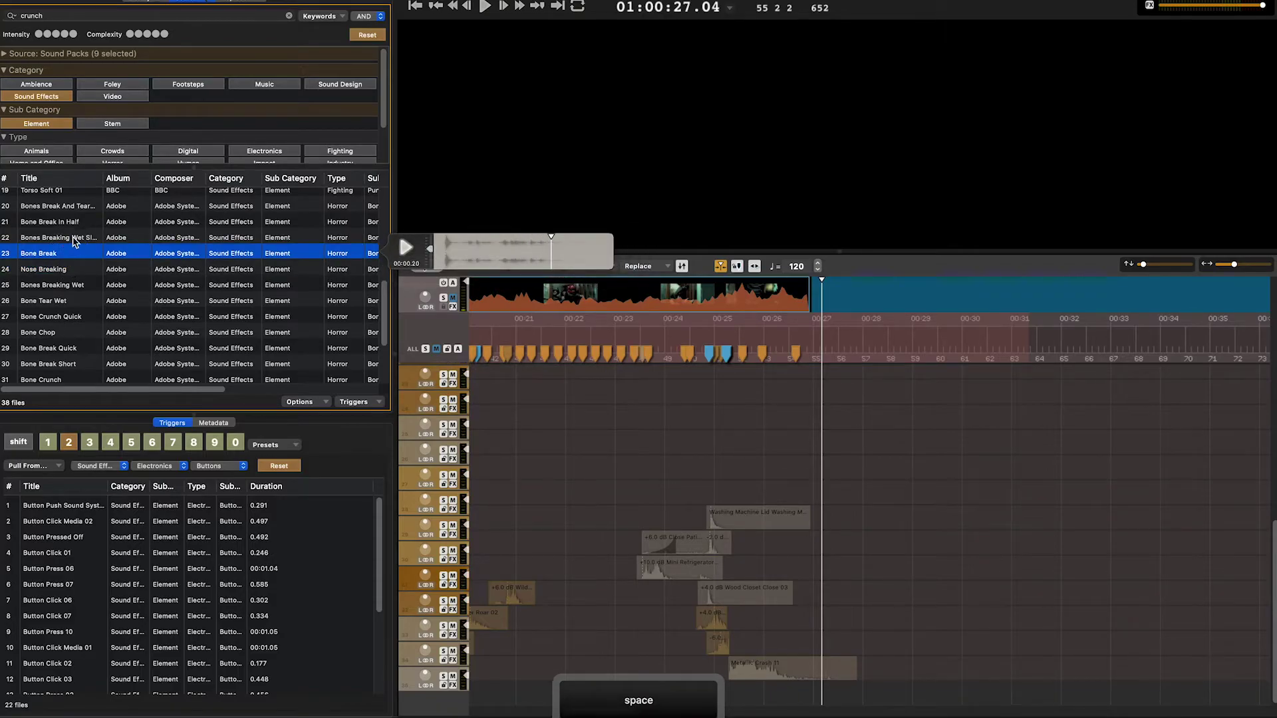
pyautogui.click(74, 239)
pyautogui.click(75, 223)
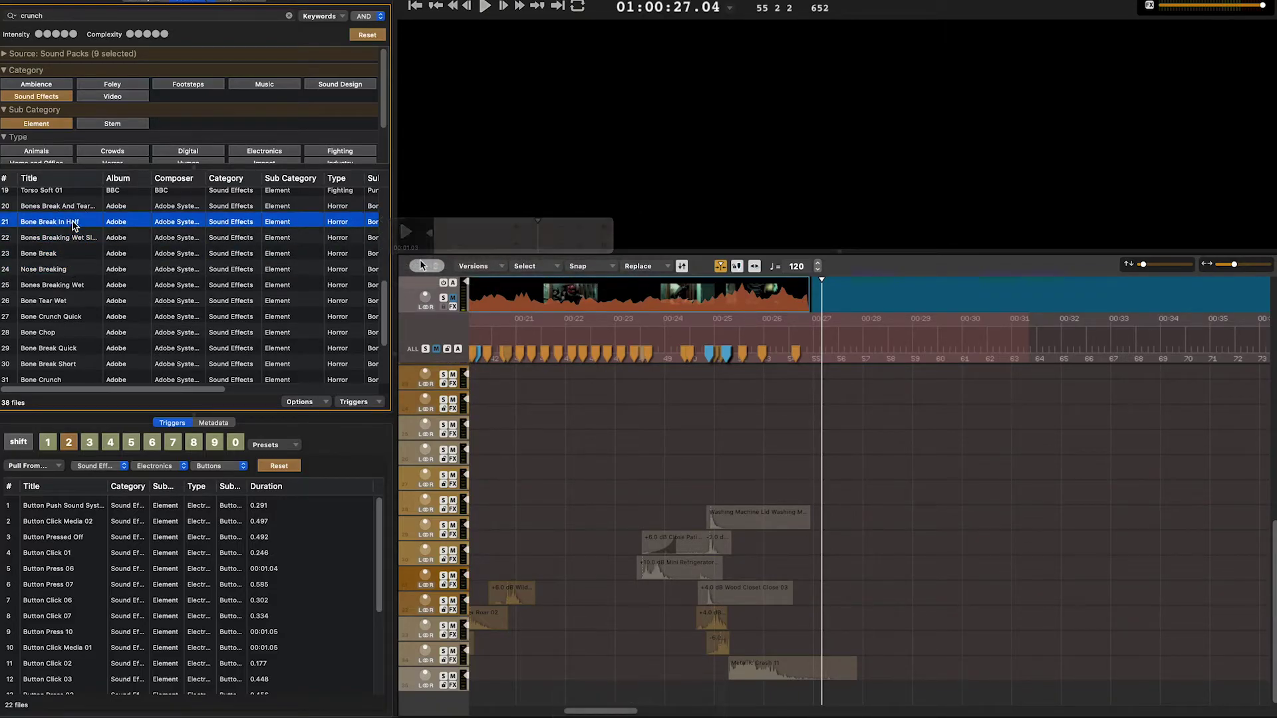
# Audition the torso and knuckle punch sounds in the crunch results, including Torso Hard 01 and Knuckle Bright Hard 01
pyautogui.scroll(3, 75, 258)
pyautogui.click(76, 256)
pyautogui.press('space')
pyautogui.click(78, 209)
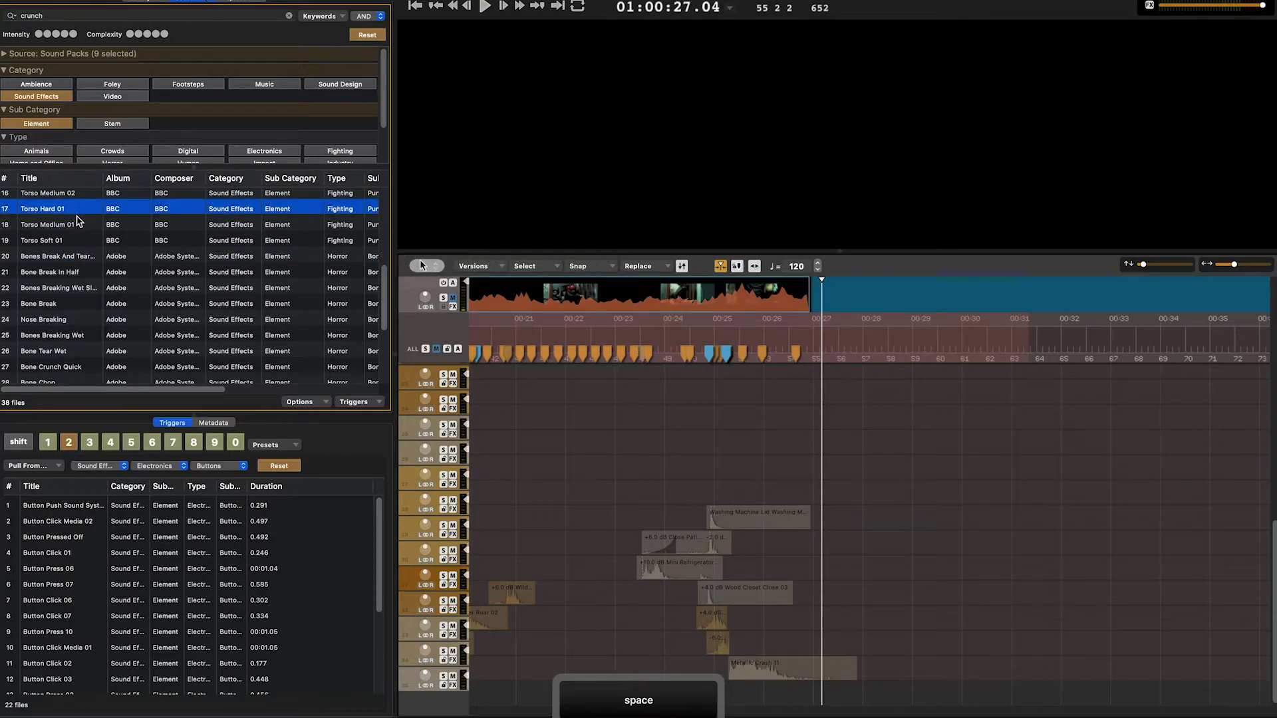
pyautogui.scroll(3, 77, 226)
pyautogui.scroll(4, 77, 229)
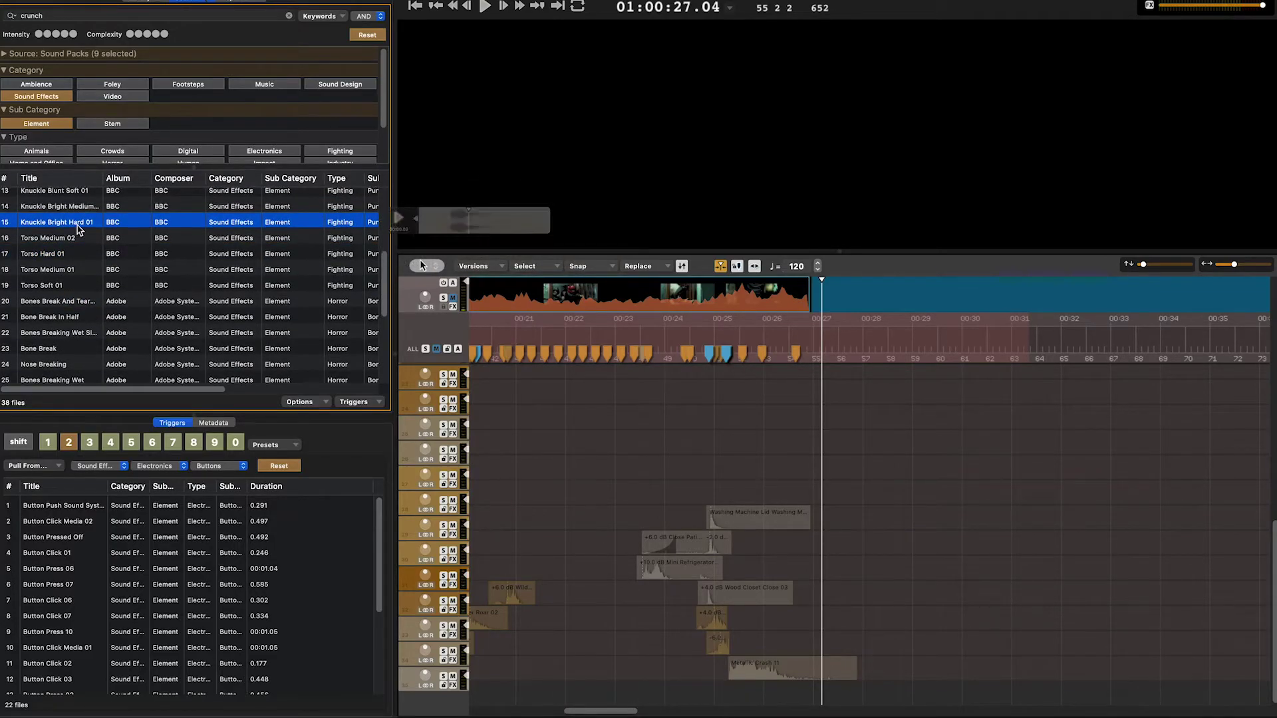
pyautogui.press('space')
pyautogui.click(78, 229)
pyautogui.scroll(9, 77, 229)
pyautogui.click(77, 228)
pyautogui.scroll(-12, 77, 229)
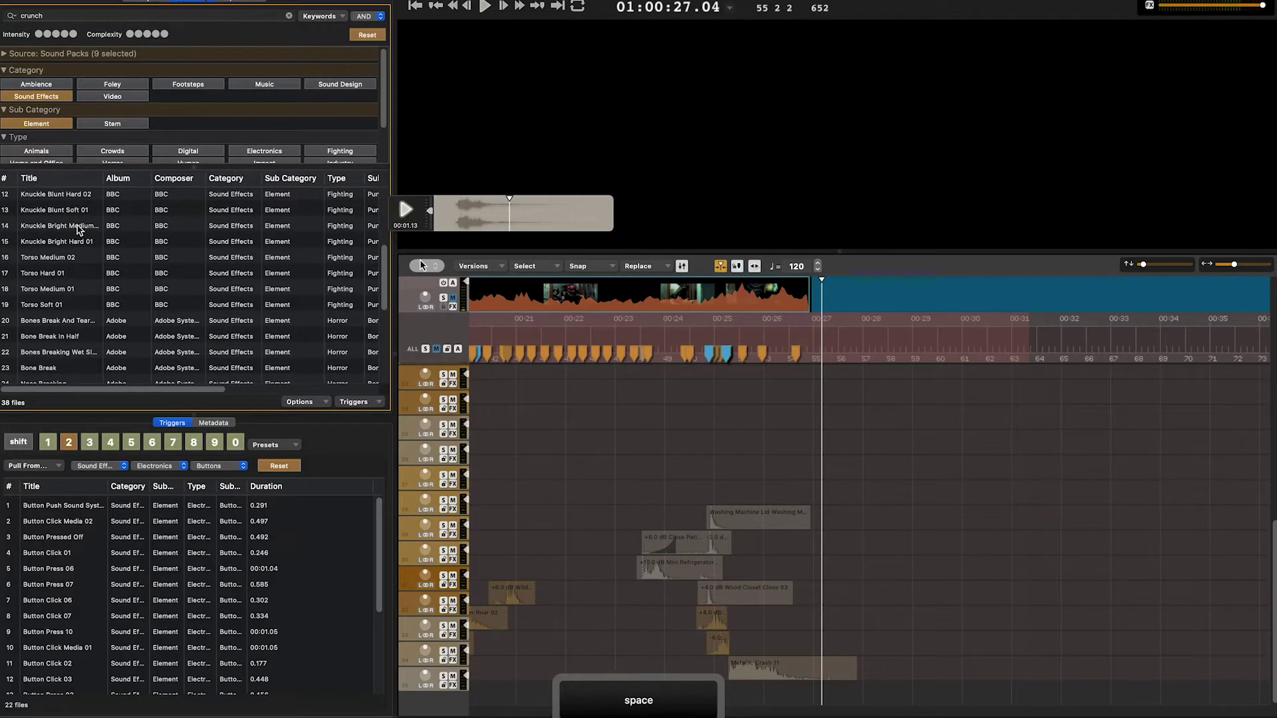
# Audition further bone sounds in the crunch results, including the wet bone breaks and Bone Chop
pyautogui.click(77, 313)
pyautogui.scroll(-4, 94, 337)
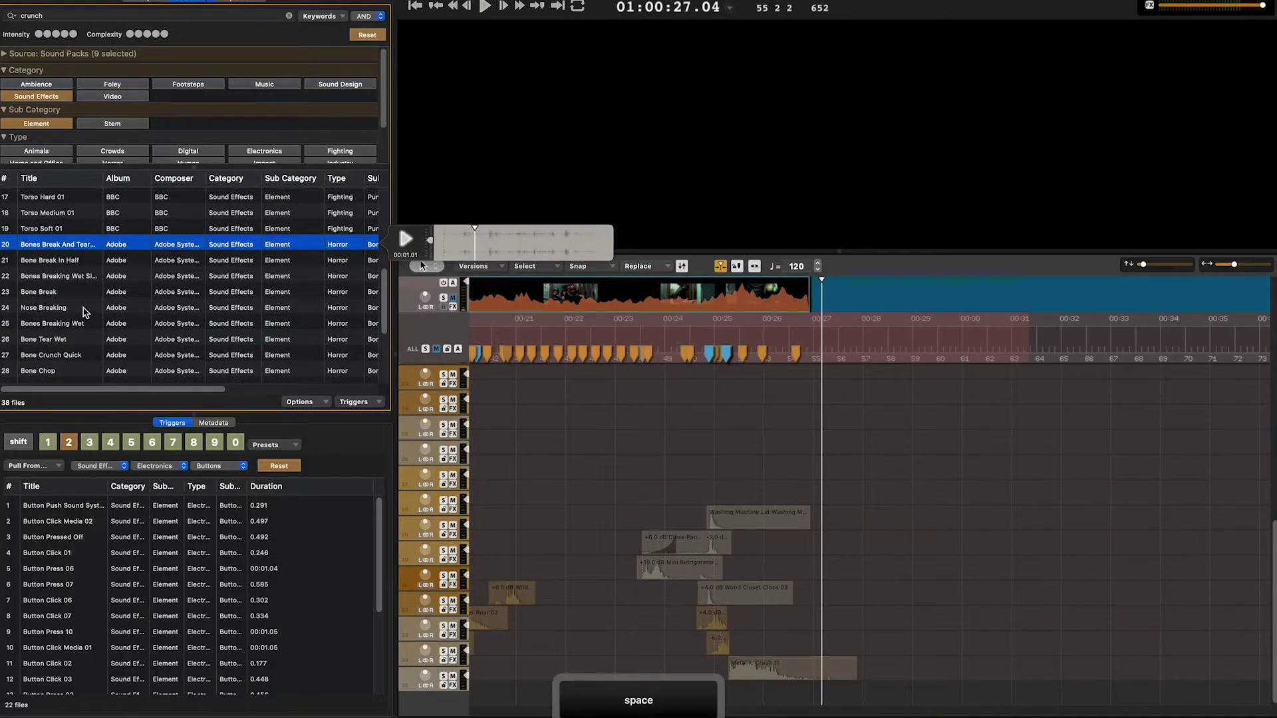
pyautogui.click(76, 285)
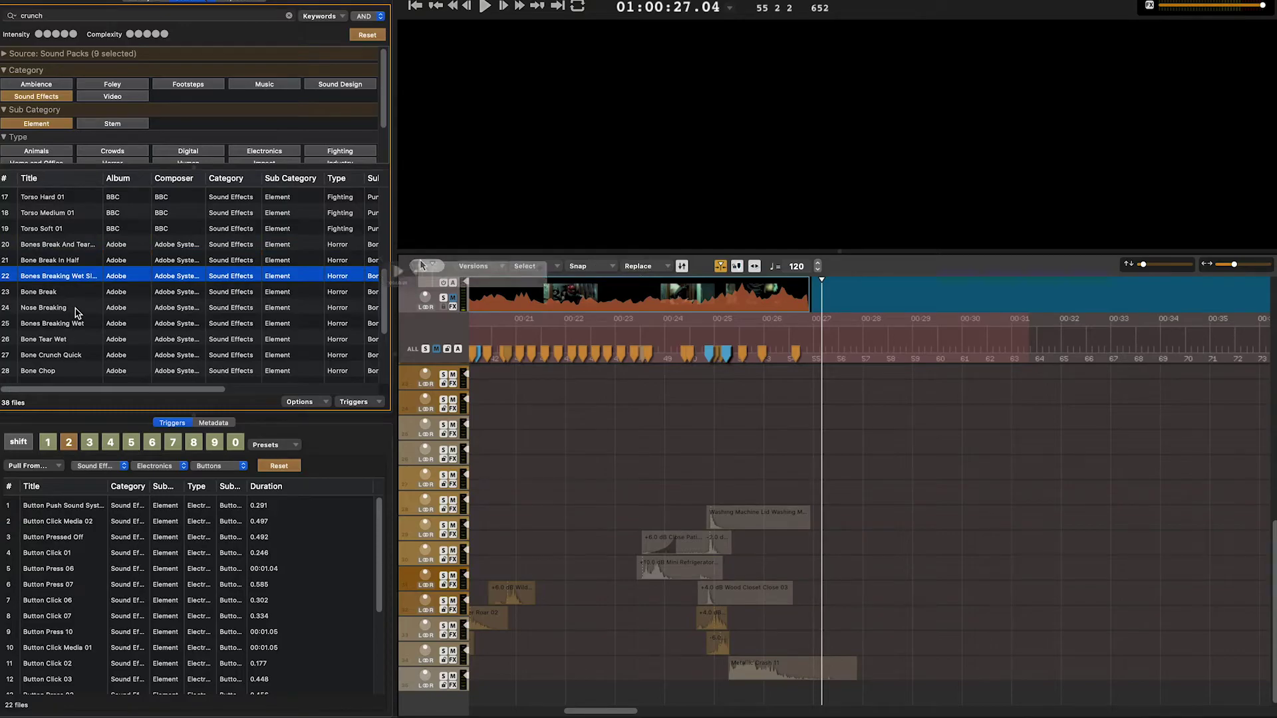
pyautogui.scroll(-7, 77, 312)
pyautogui.press('space')
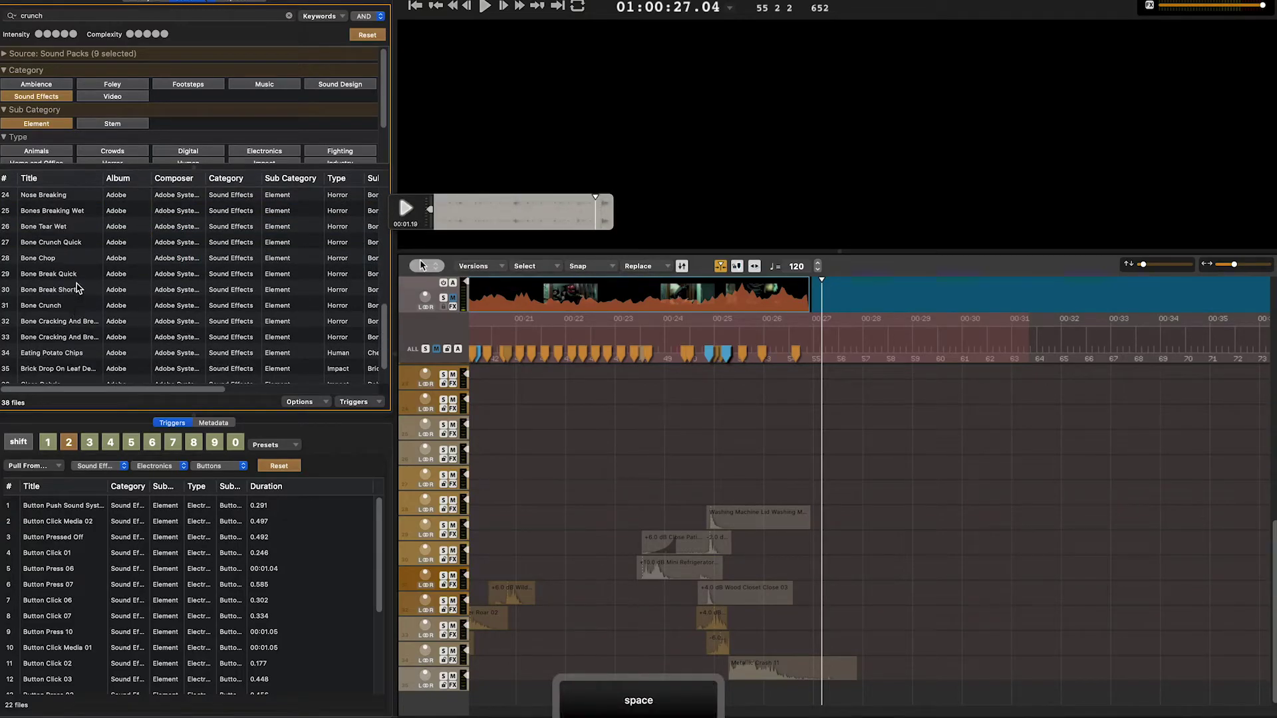
pyautogui.click(77, 242)
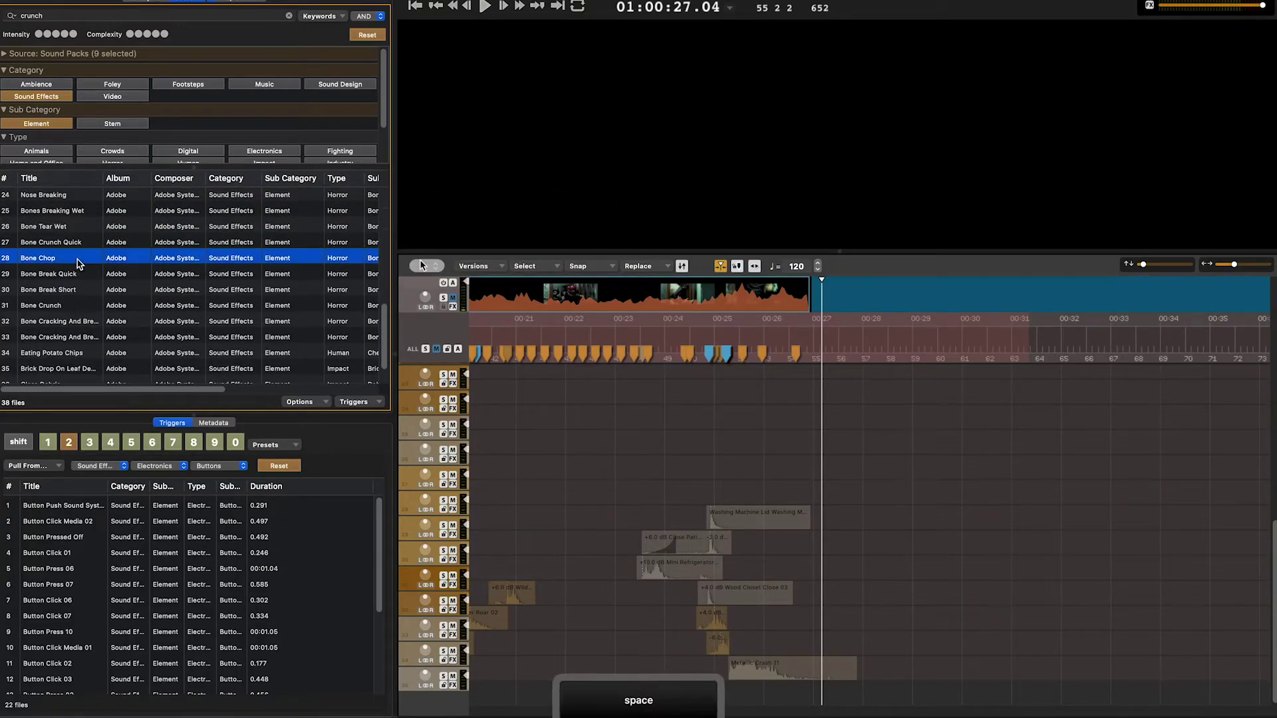
pyautogui.scroll(-2, 80, 323)
pyautogui.click(80, 321)
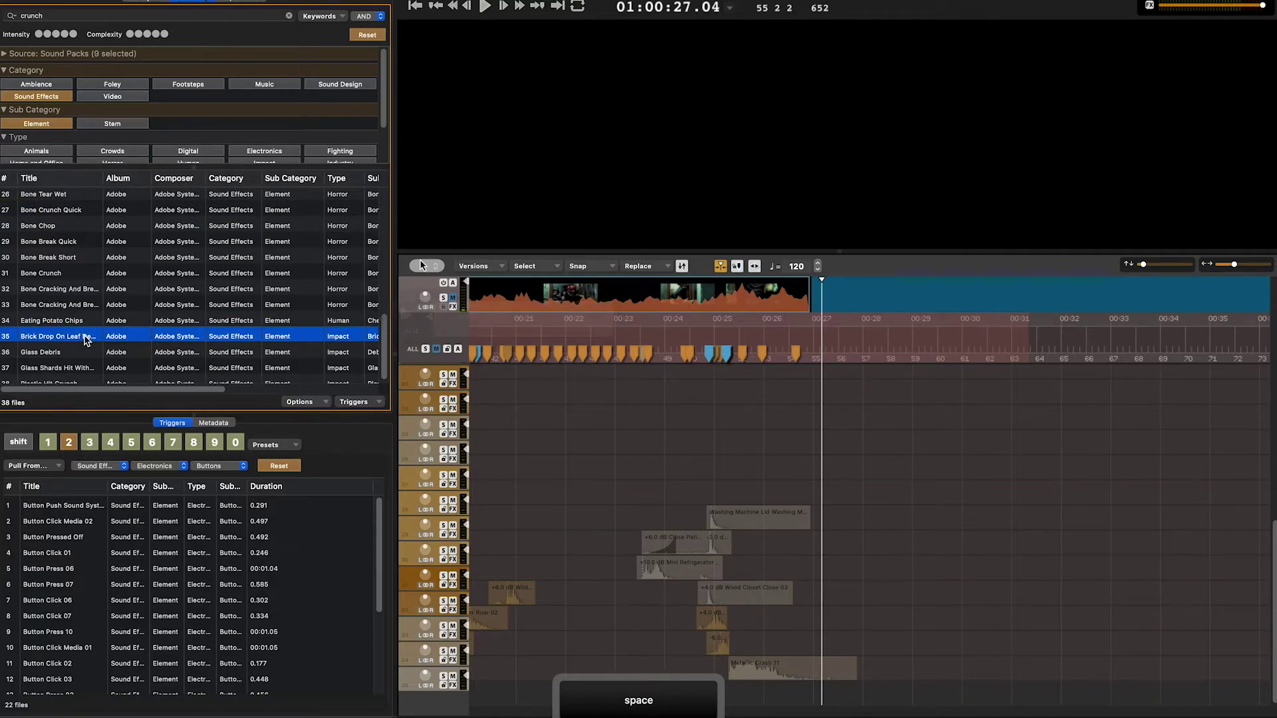
# Audition the impact sounds at the end of the crunch results, including the brick drop, Plastic Hit Crunch and the glass shards hit
pyautogui.click(87, 339)
pyautogui.scroll(-1, 87, 346)
pyautogui.scroll(10, 87, 351)
pyautogui.scroll(-10, 86, 352)
pyautogui.click(86, 380)
pyautogui.press('space')
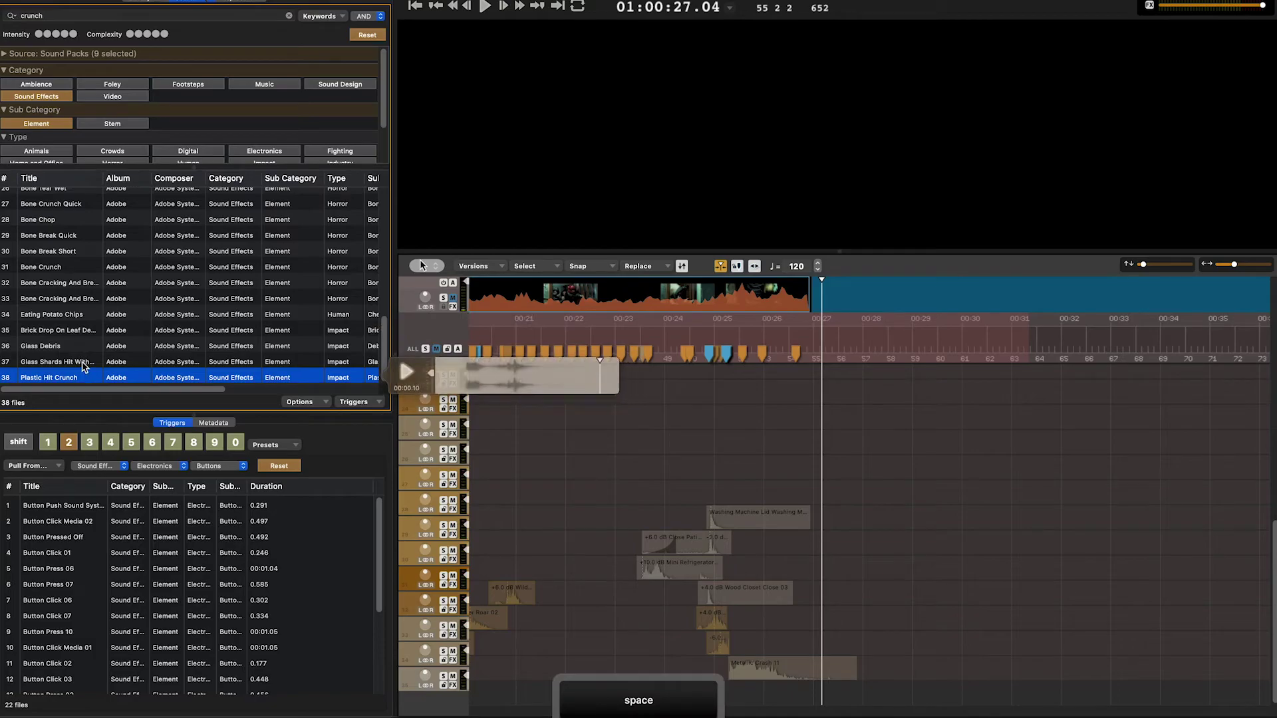
pyautogui.click(83, 363)
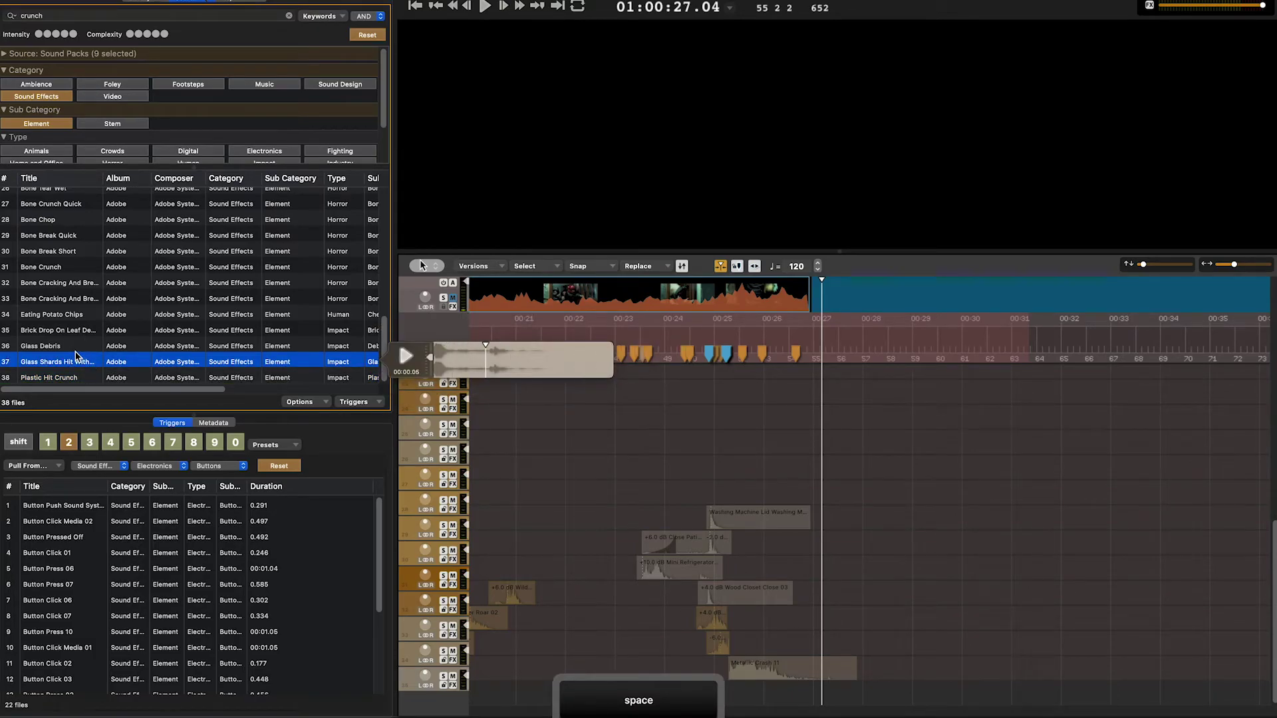
pyautogui.scroll(5, 95, 193)
# Search the sound library for "stab" and audition sounds such as Wet Juicy Short, Vegetables Hit 02, Metal Sword Draw and Hit Gore 06
pyautogui.doubleClick(58, 16)
pyautogui.write('stab')
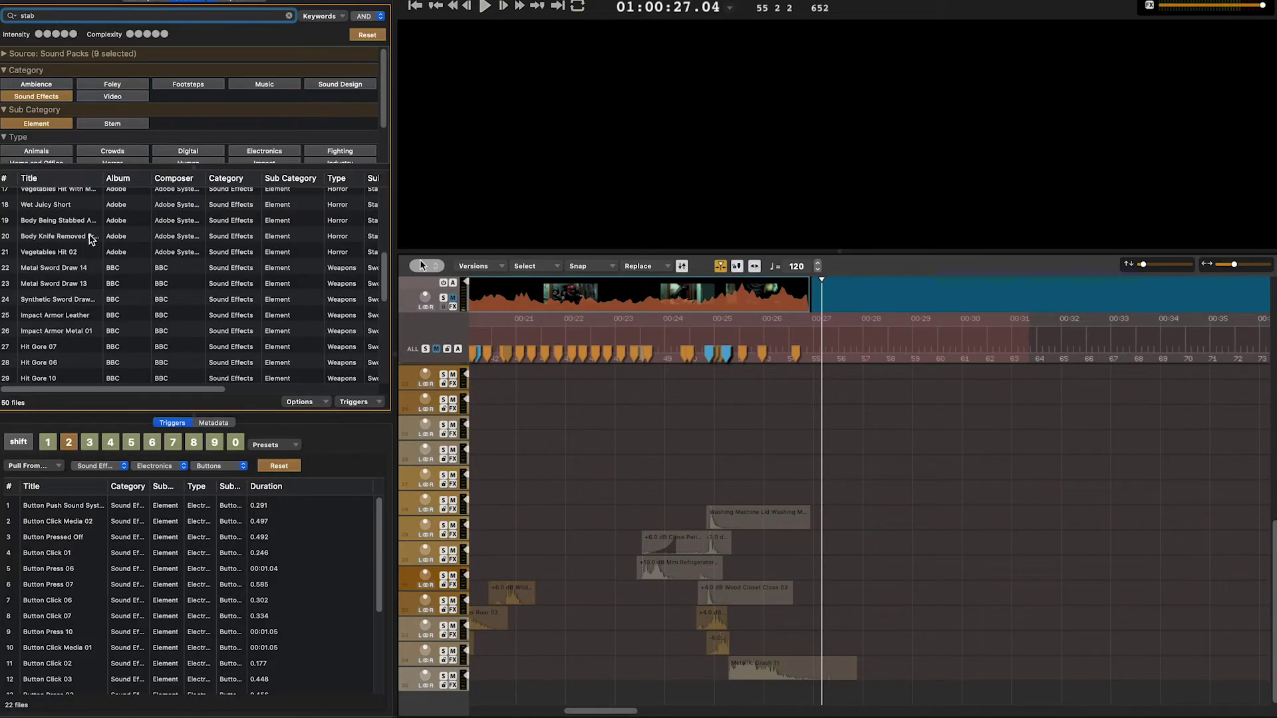
pyautogui.click(67, 205)
pyautogui.press('space')
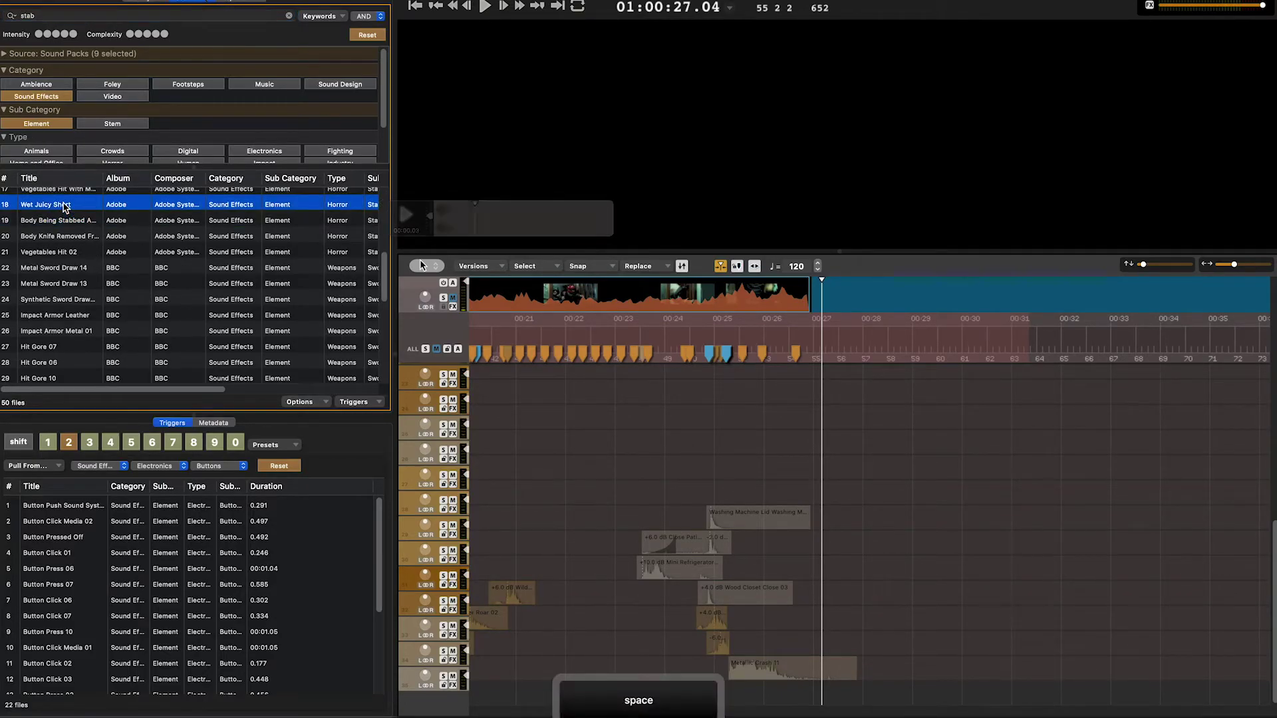
pyautogui.click(66, 252)
pyautogui.click(68, 268)
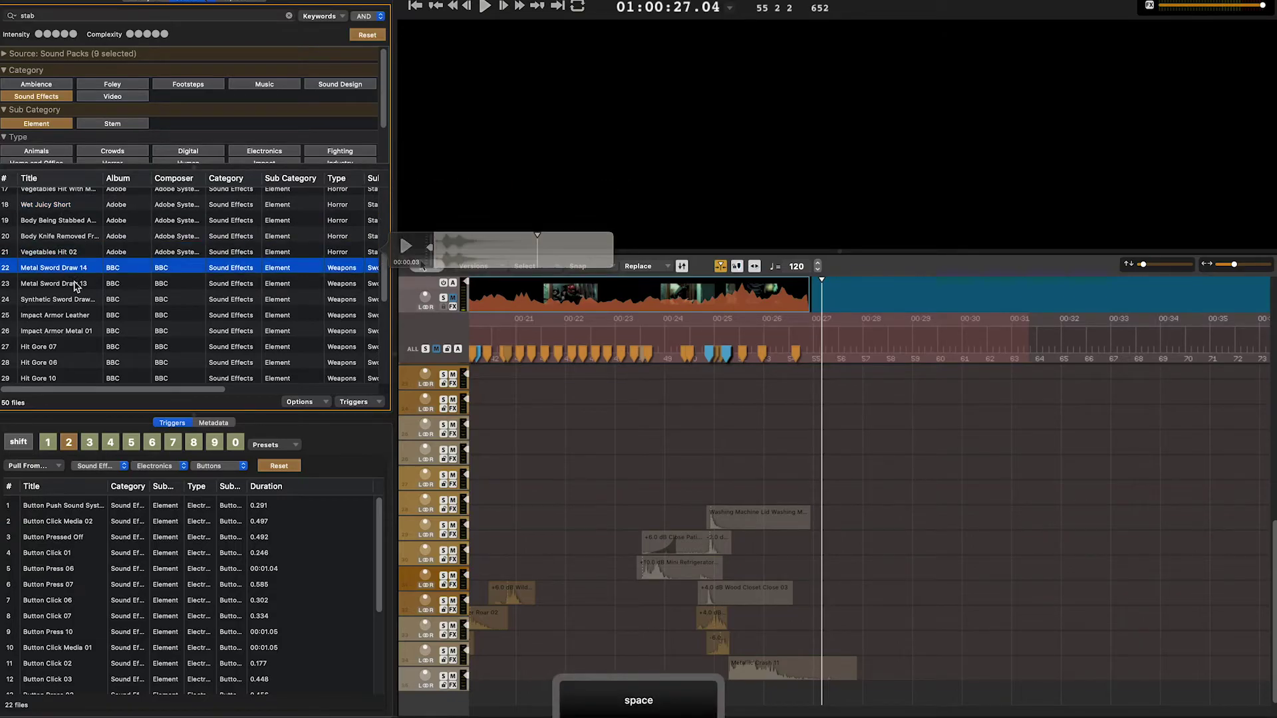
pyautogui.click(75, 287)
pyautogui.scroll(-1, 83, 345)
pyautogui.click(80, 338)
pyautogui.press('space')
pyautogui.scroll(-3, 78, 332)
pyautogui.click(67, 310)
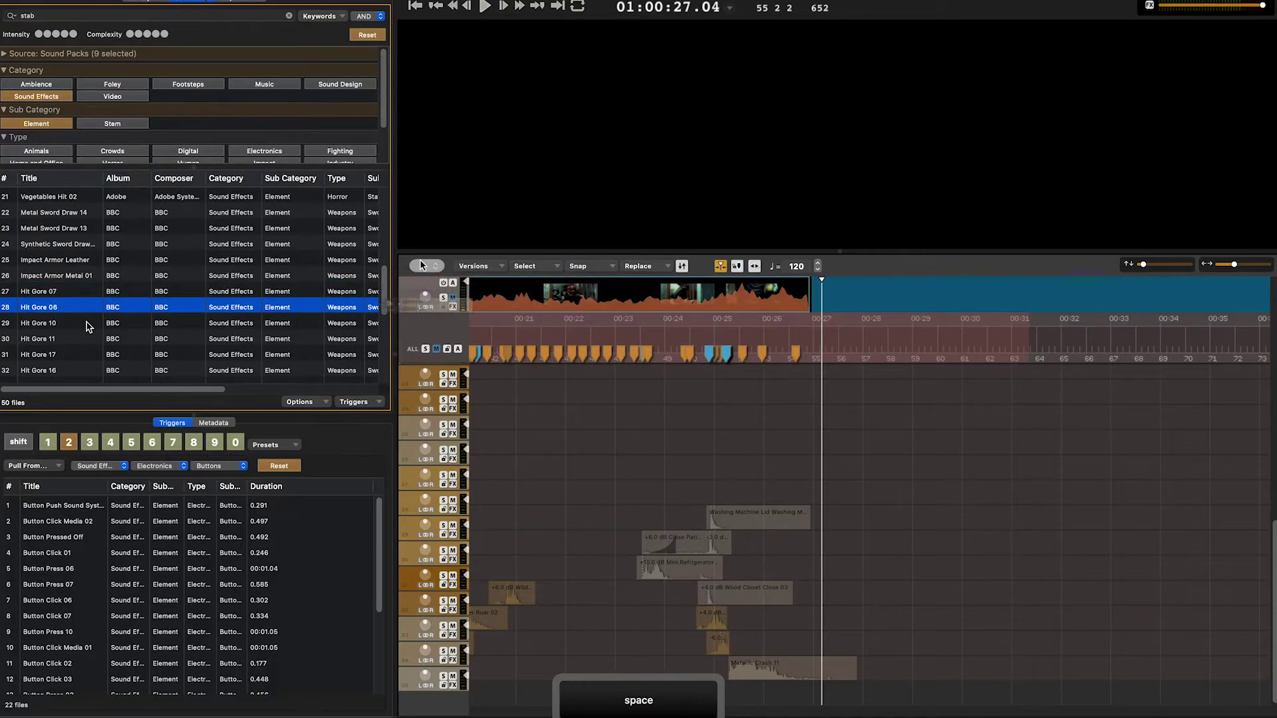
# Audition and compare the Hit Gore sounds in the stab results, including Hit Gore 06, 10 and 11
pyautogui.click(87, 324)
pyautogui.click(86, 338)
pyautogui.press('space')
pyautogui.click(85, 357)
pyautogui.press('space')
pyautogui.click(77, 369)
pyautogui.scroll(-5, 77, 368)
pyautogui.click(76, 309)
pyautogui.click(76, 341)
pyautogui.scroll(-1, 77, 346)
pyautogui.click(67, 219)
pyautogui.press('space')
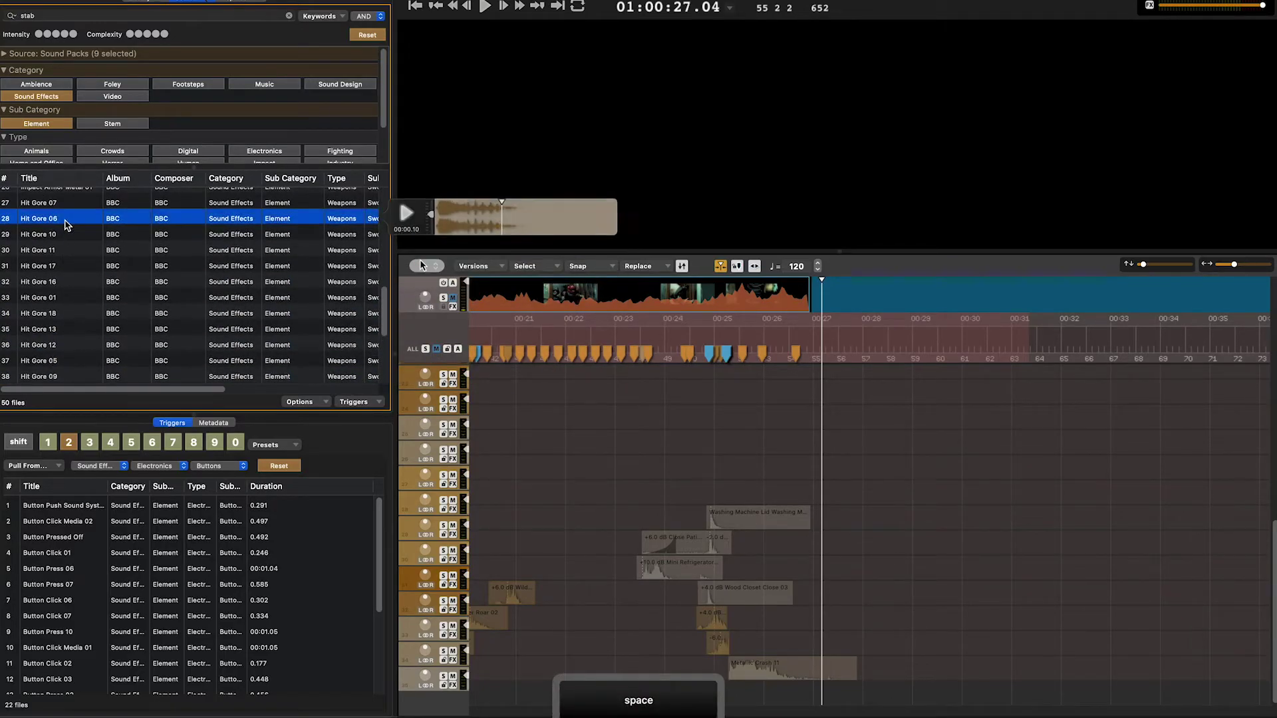
pyautogui.click(69, 236)
pyautogui.press('space')
pyautogui.click(71, 252)
pyautogui.press('space')
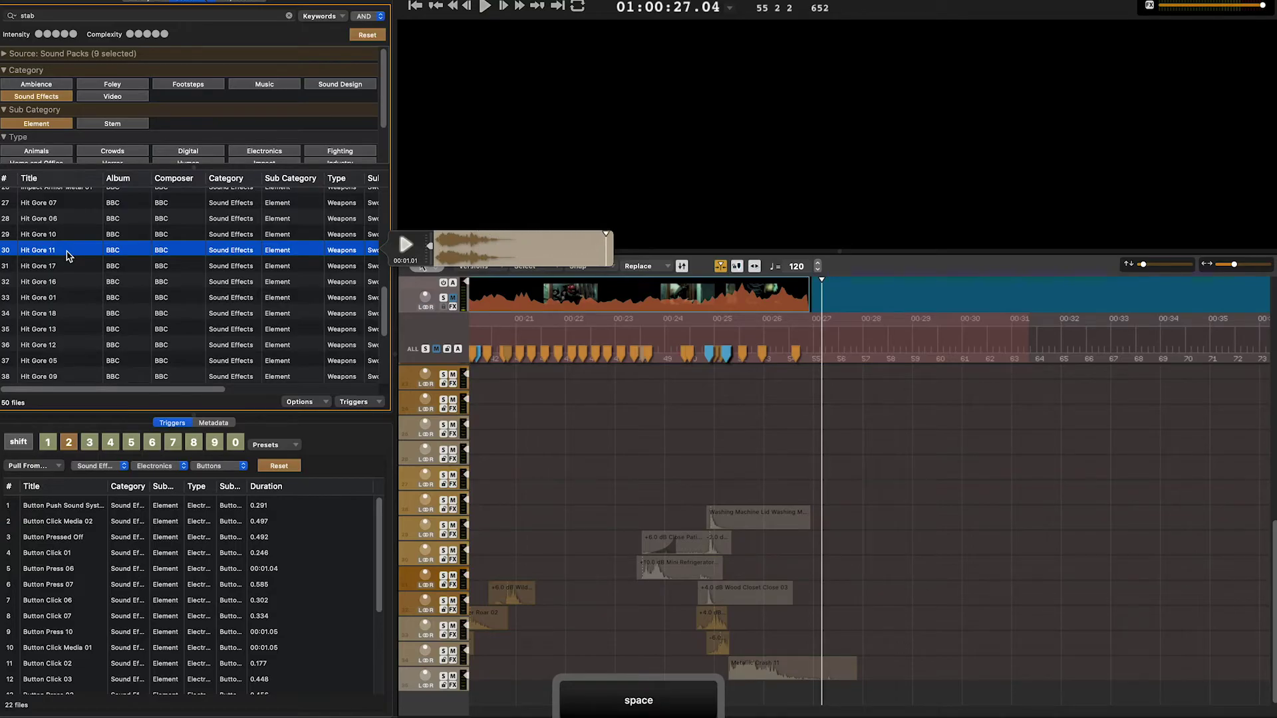
# Add Hit Gore 11 at about 25.9 seconds on the track below Metallic Crash 11, raise its gain and fade it
pyautogui.moveTo(63, 254); pyautogui.dragTo(786, 696)
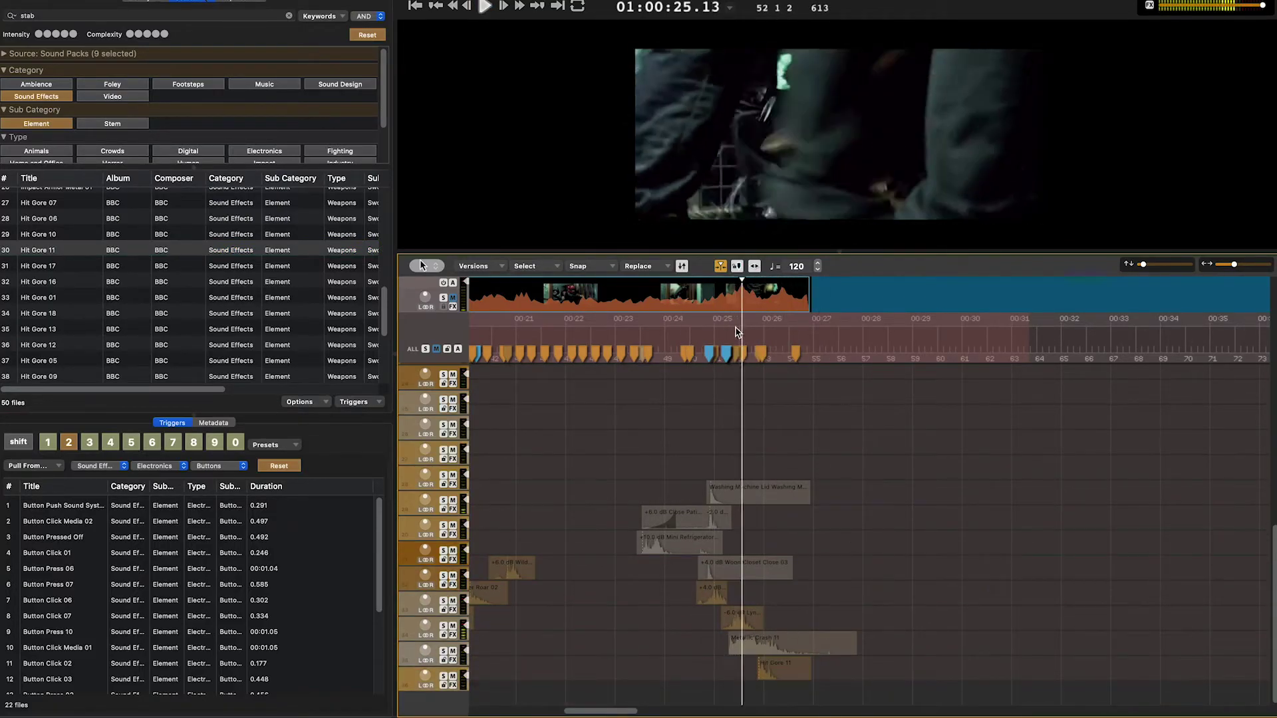
pyautogui.keyDown('shift'); pyautogui.click(803, 643); pyautogui.keyUp('shift')
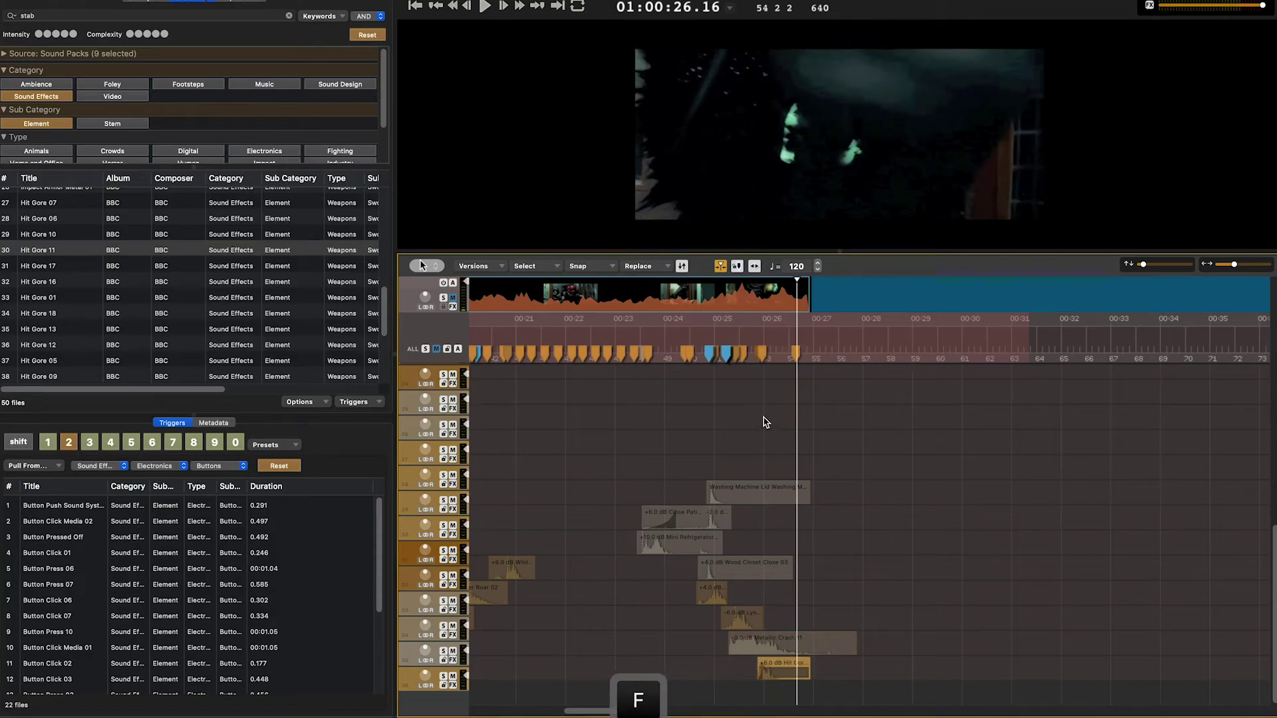
pyautogui.press('space')
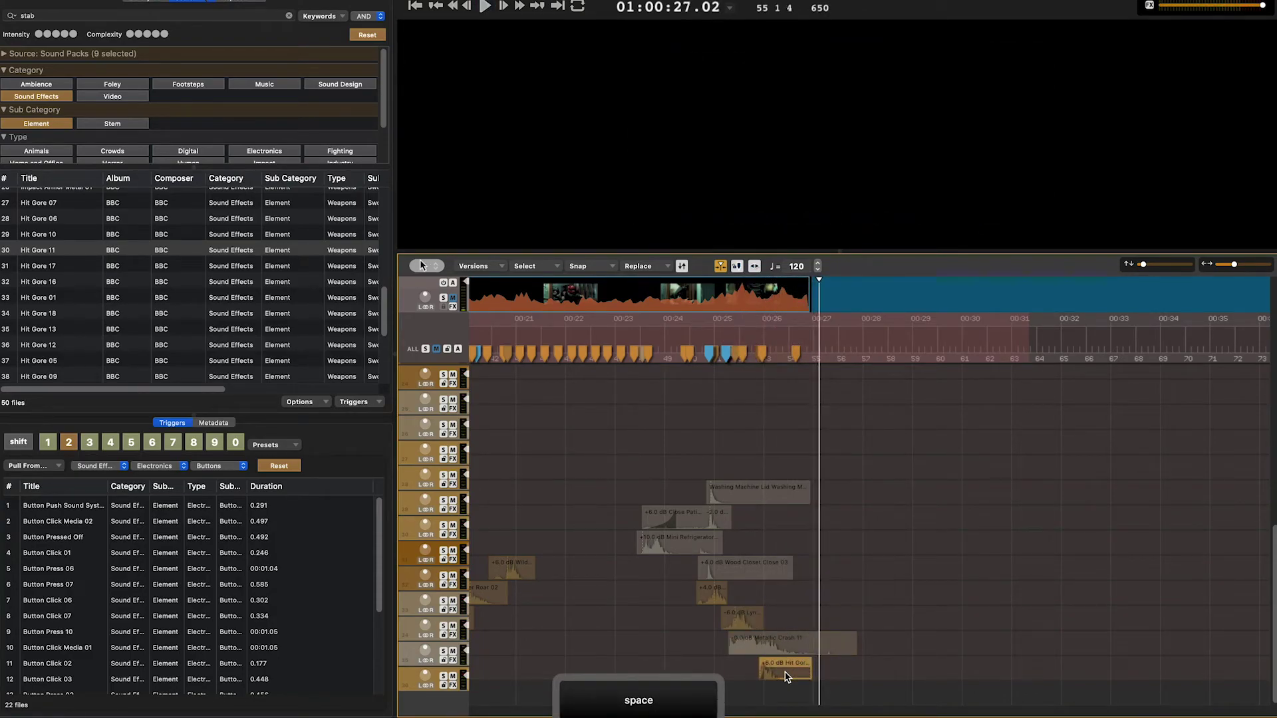
pyautogui.press('f')
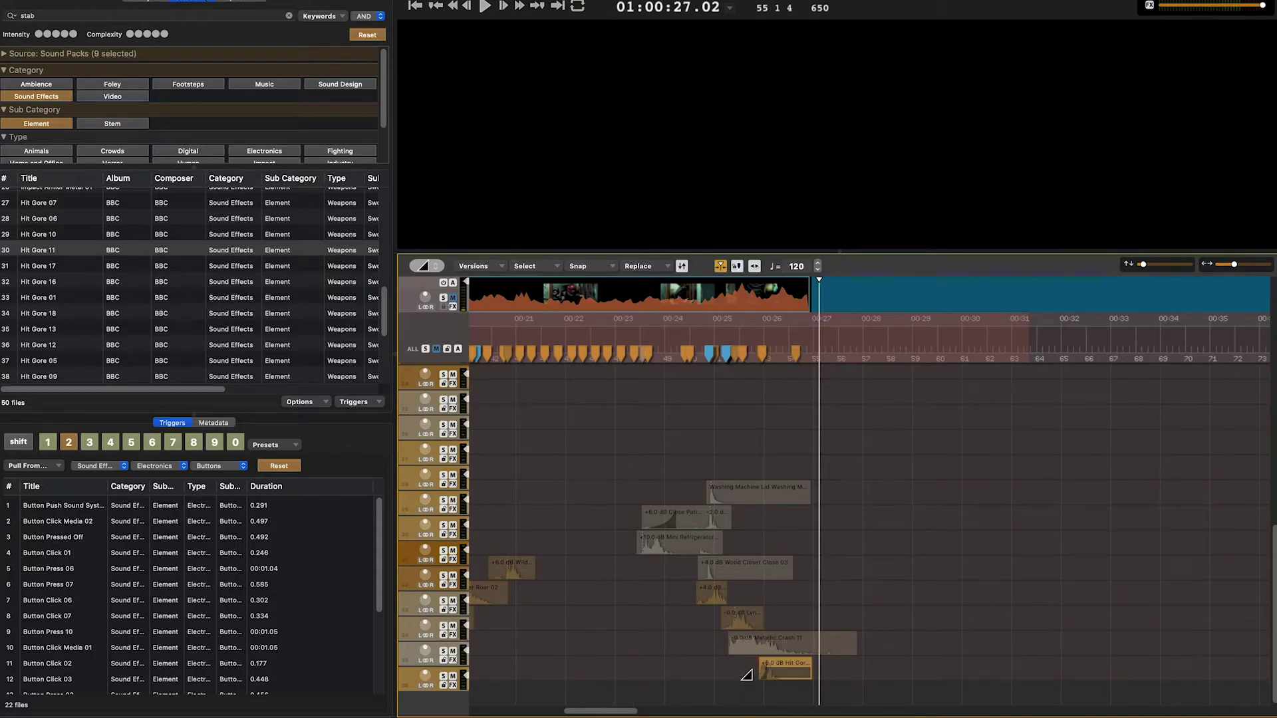
pyautogui.press('space')
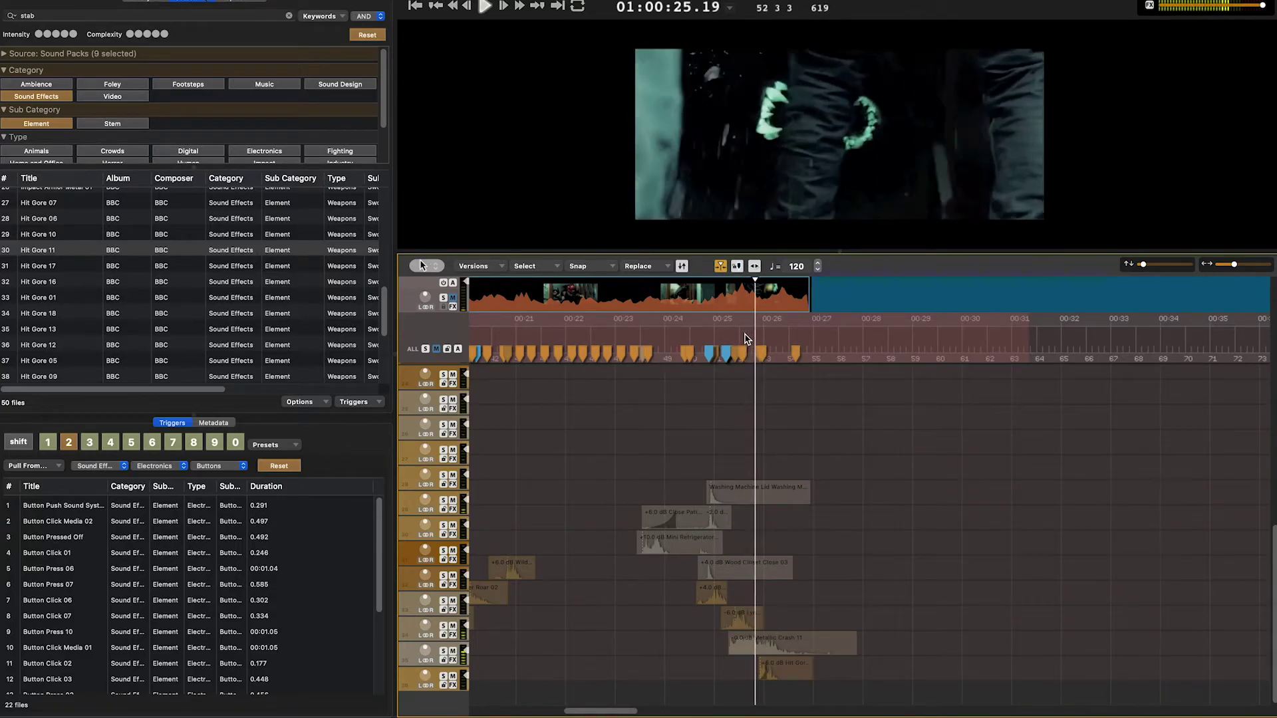
# Raise the gain of the Hit Gore 11 clip and replay the section from about 24.5 seconds
pyautogui.click(790, 676)
pyautogui.hotkey('shift', 'Up')
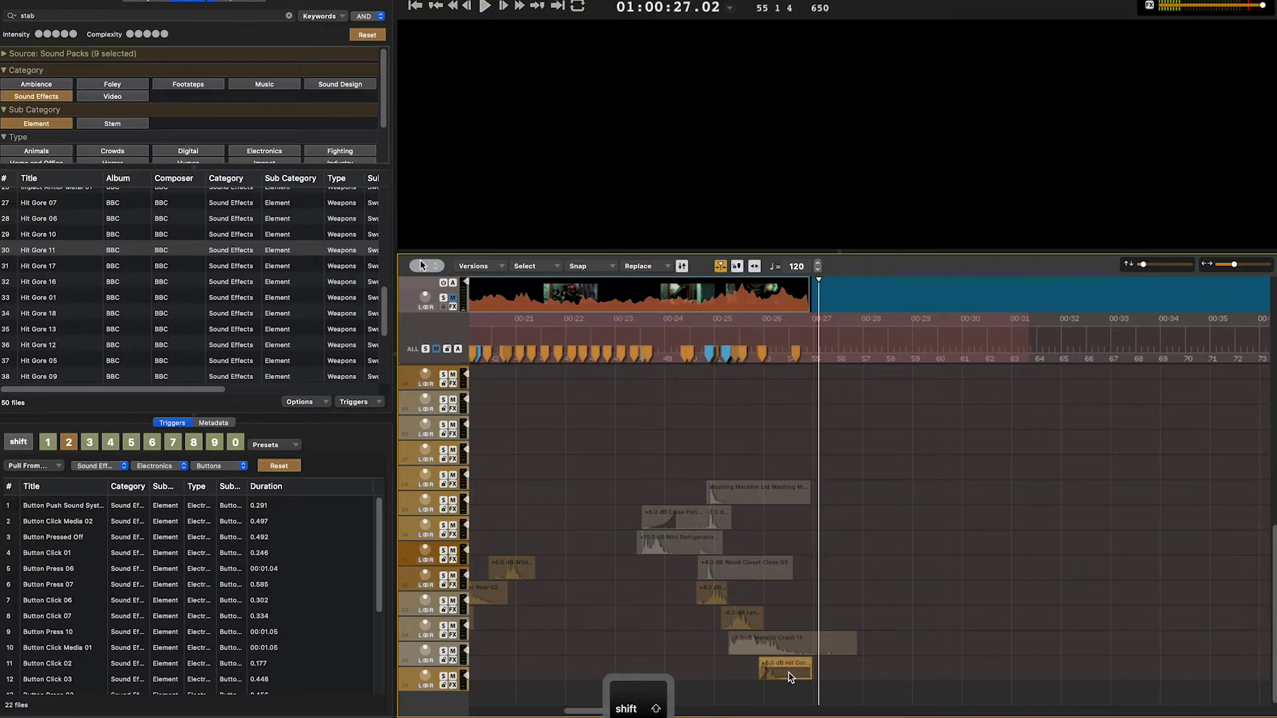
pyautogui.click(749, 330)
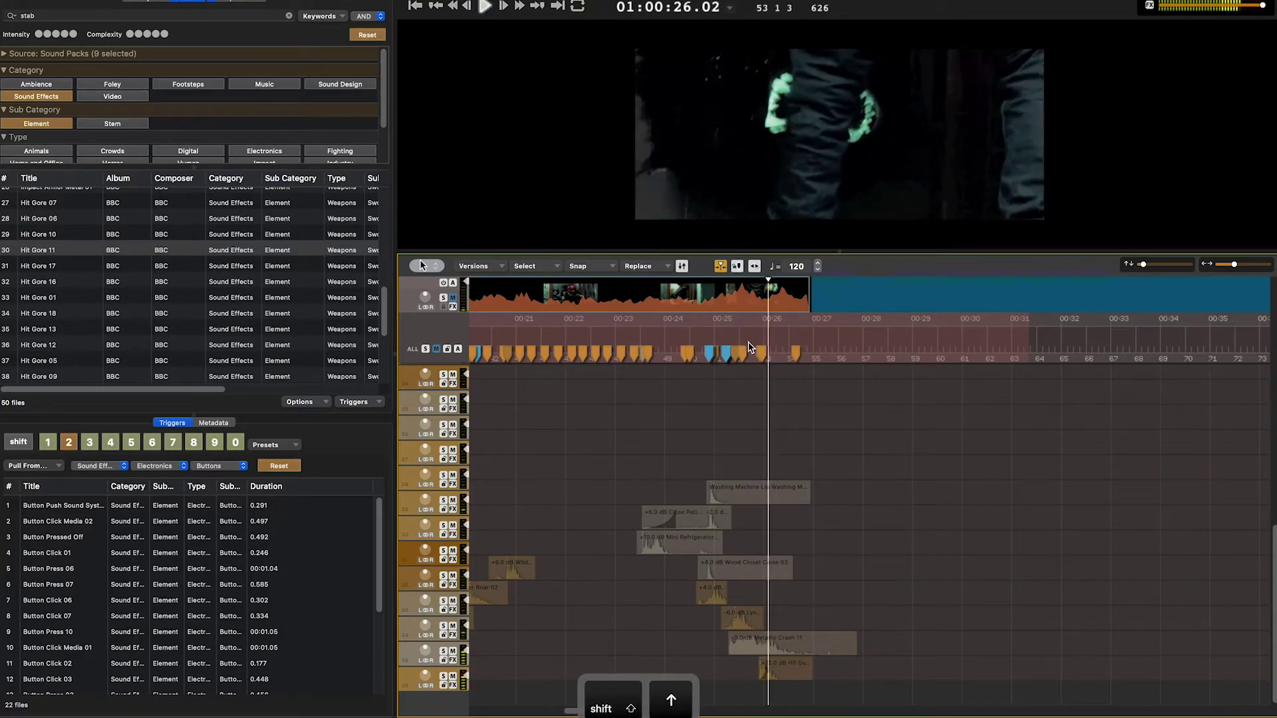
pyautogui.click(699, 335)
pyautogui.press('space')
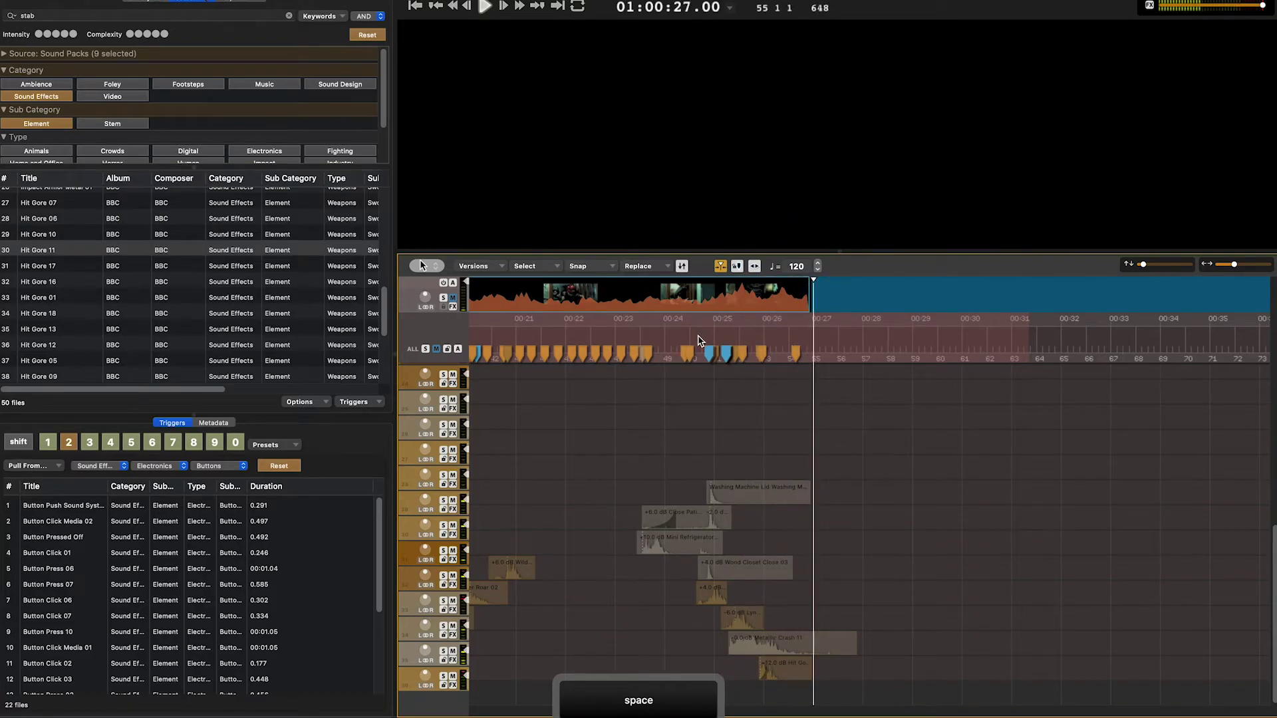
# Audition Hit Gore 17 from the stab results and add it to a new track below Hit Gore 11
pyautogui.click(85, 253)
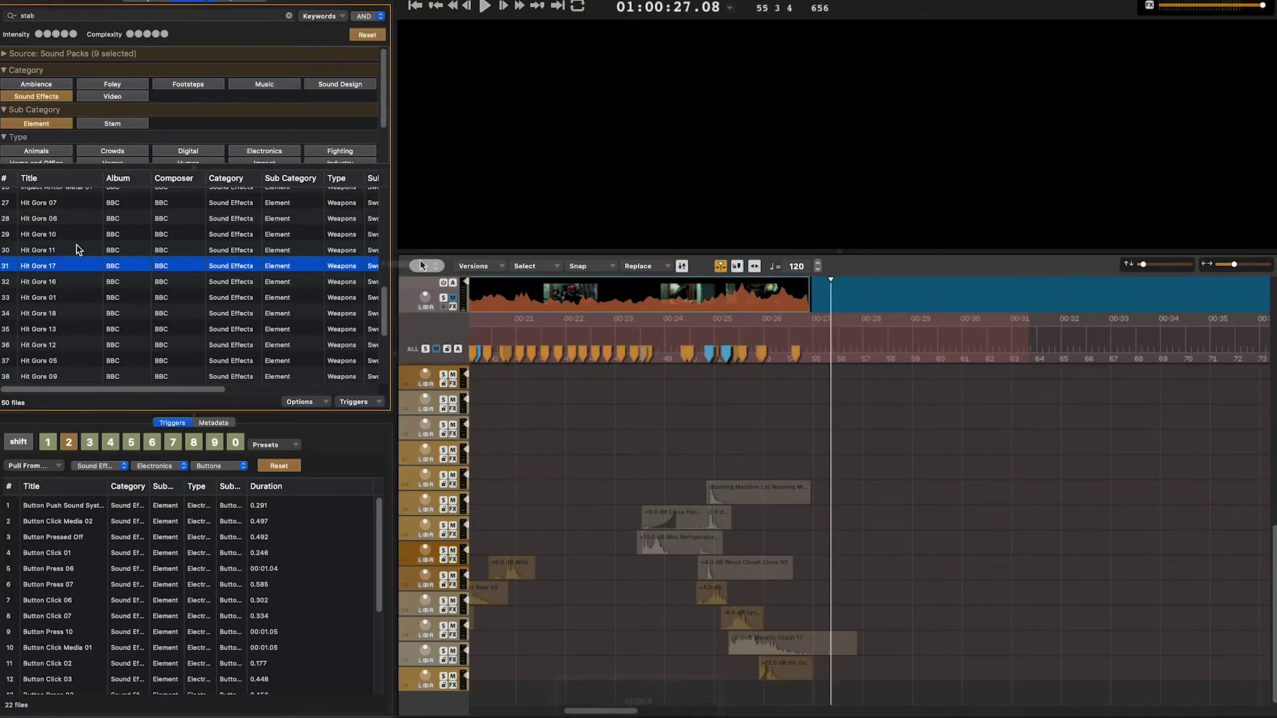
pyautogui.scroll(5, 90, 293)
pyautogui.scroll(-2, 89, 305)
pyautogui.press('space')
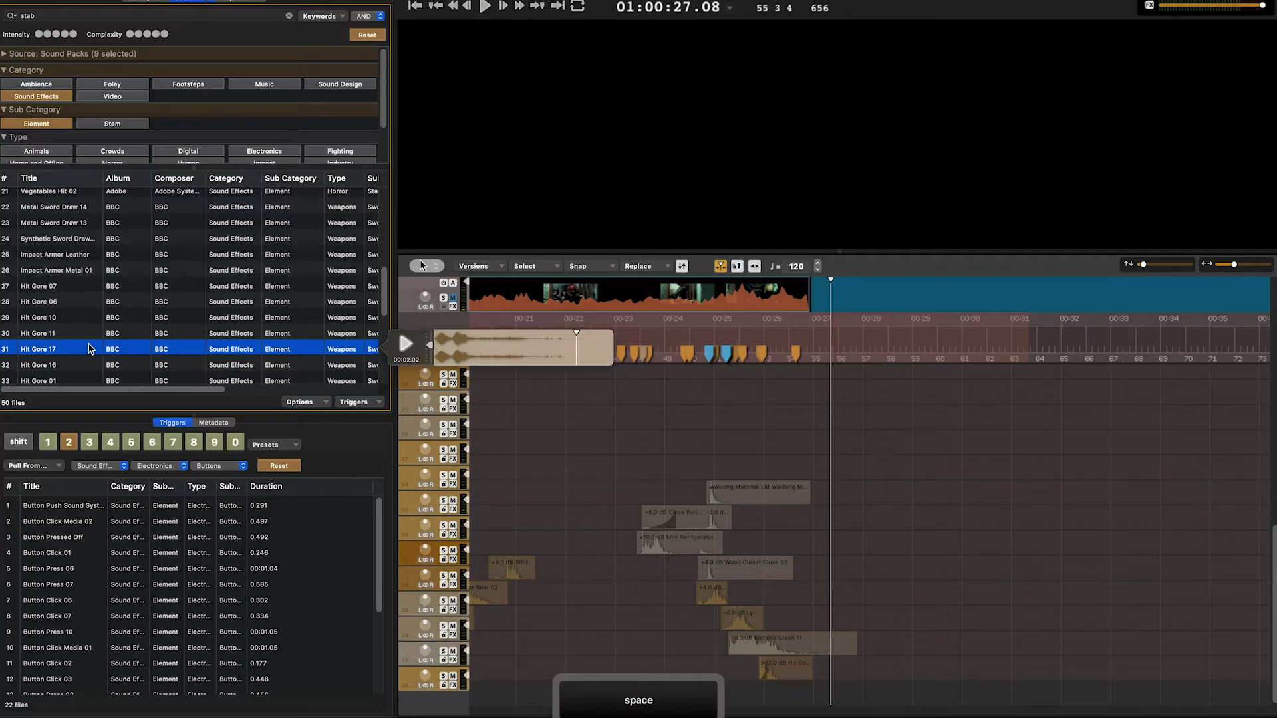
pyautogui.moveTo(91, 348); pyautogui.dragTo(784, 692)
pyautogui.press('shift')
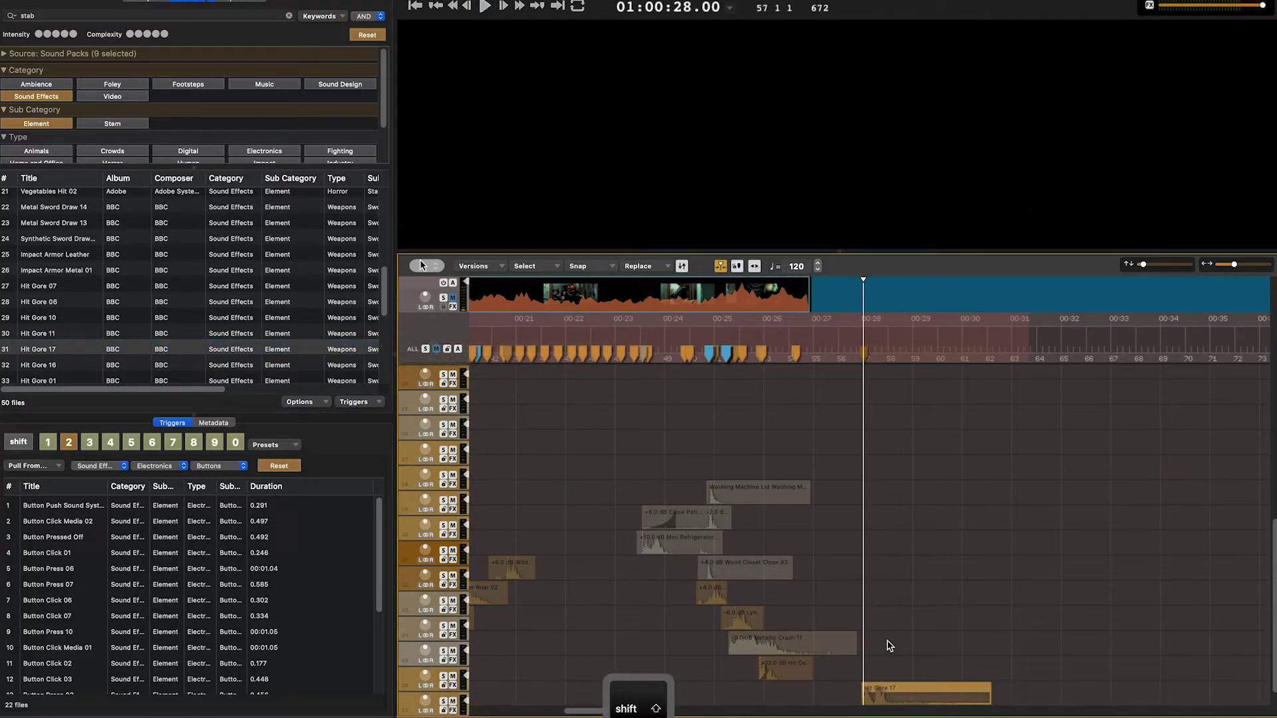
# Line up Hit Gore 17 with the start of Hit Gore 11 at about 25.9 seconds and replay the section
pyautogui.scroll(-1, 884, 658)
pyautogui.moveTo(866, 694); pyautogui.dragTo(810, 690)
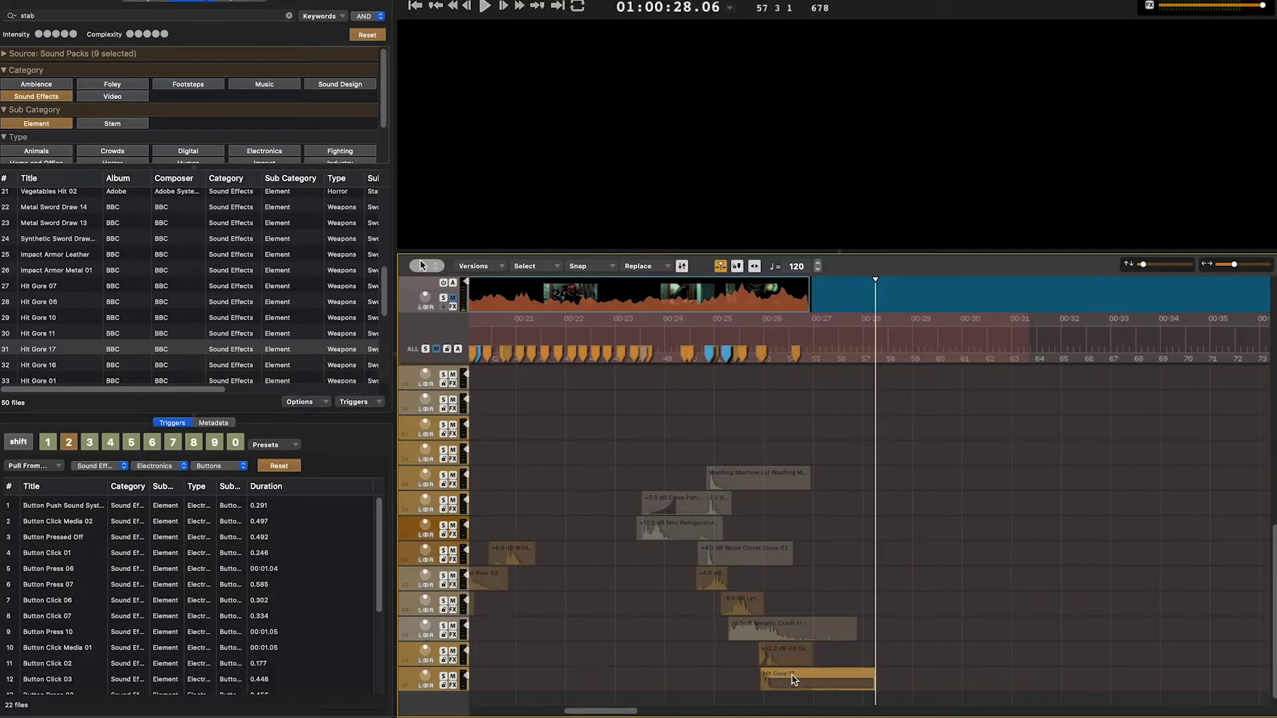
pyautogui.press('space')
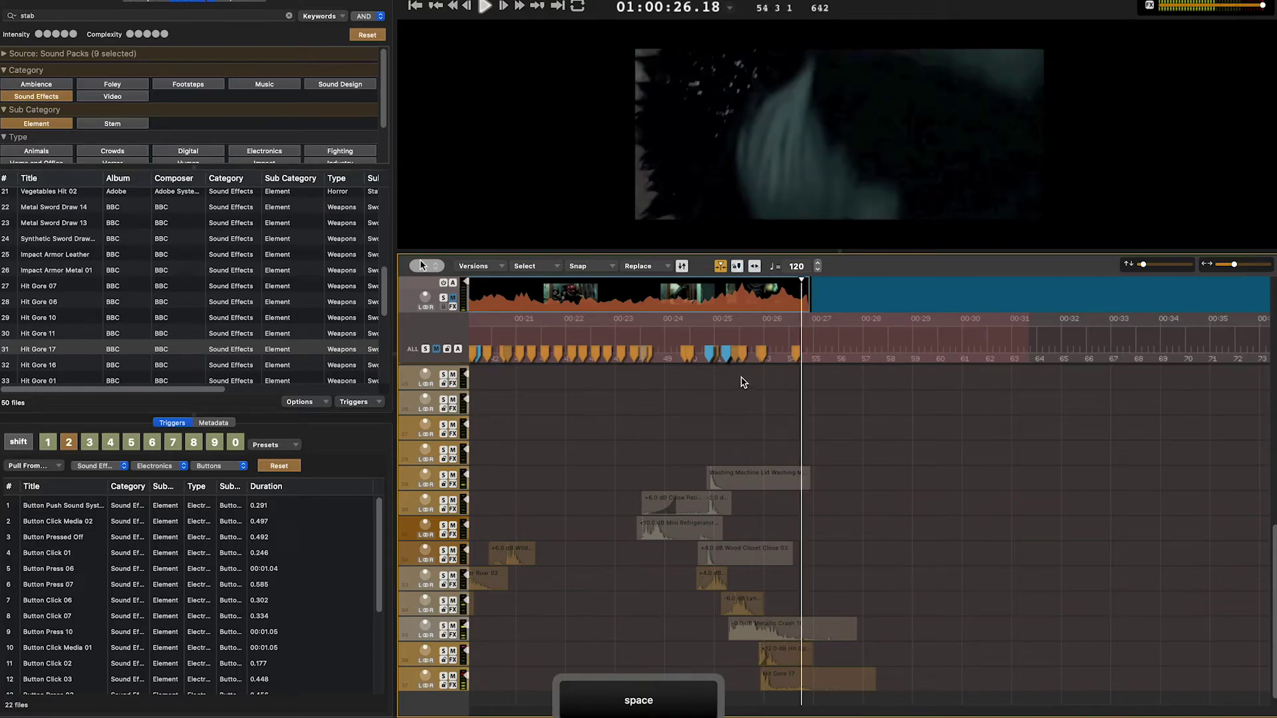
pyautogui.click(701, 348)
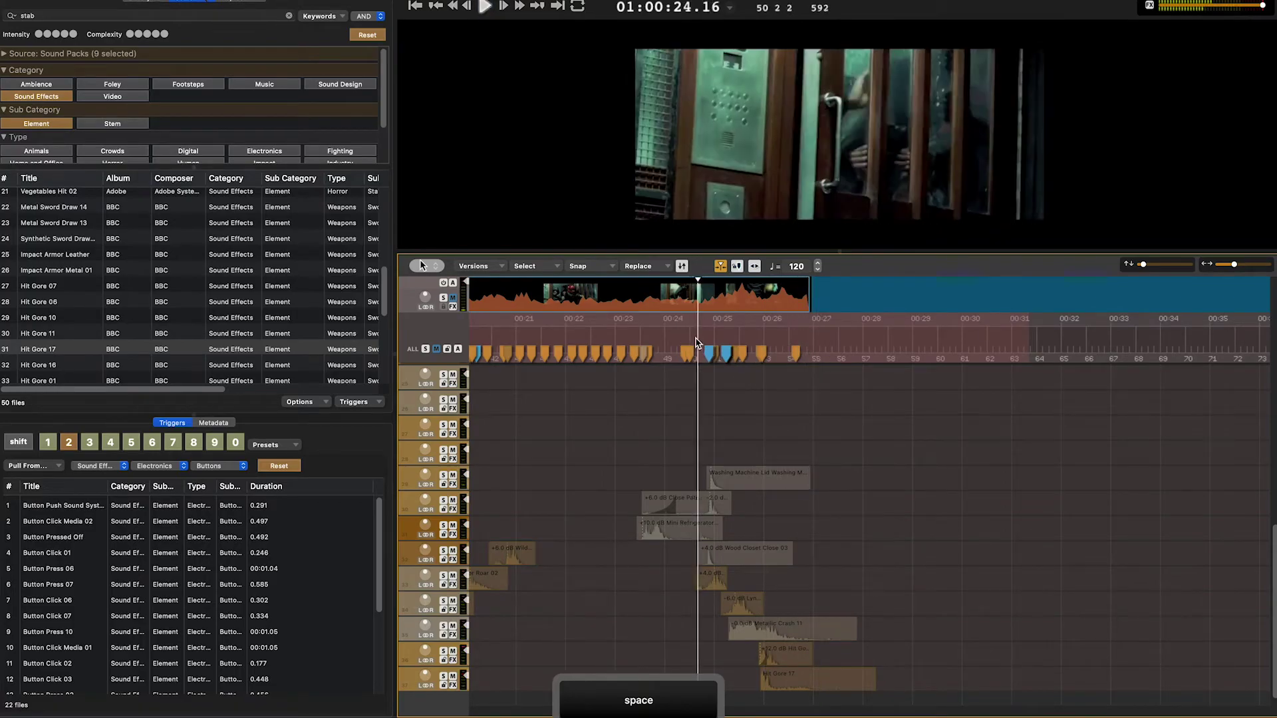
pyautogui.click(788, 686)
pyautogui.press('space')
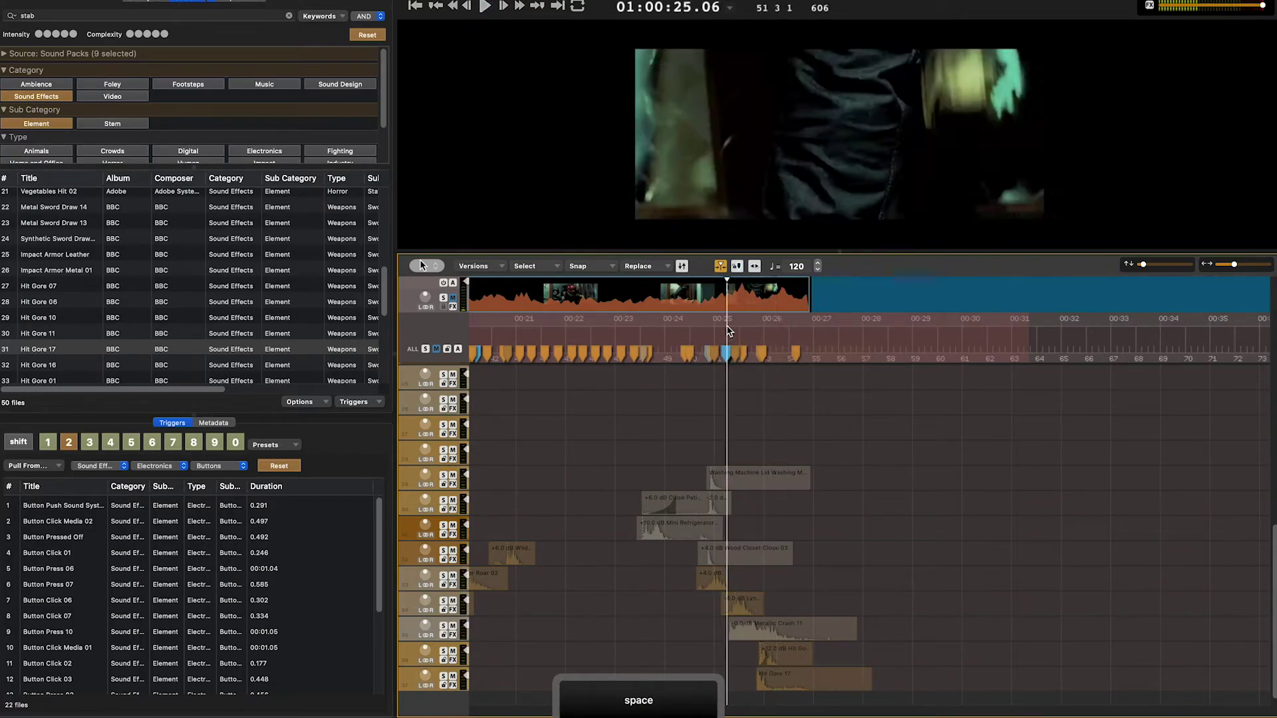
# Search the library for "locker close" and place Metallic Locker Close 02 at about 24.9 seconds above the Washing Machine Lid clip
pyautogui.click(784, 662)
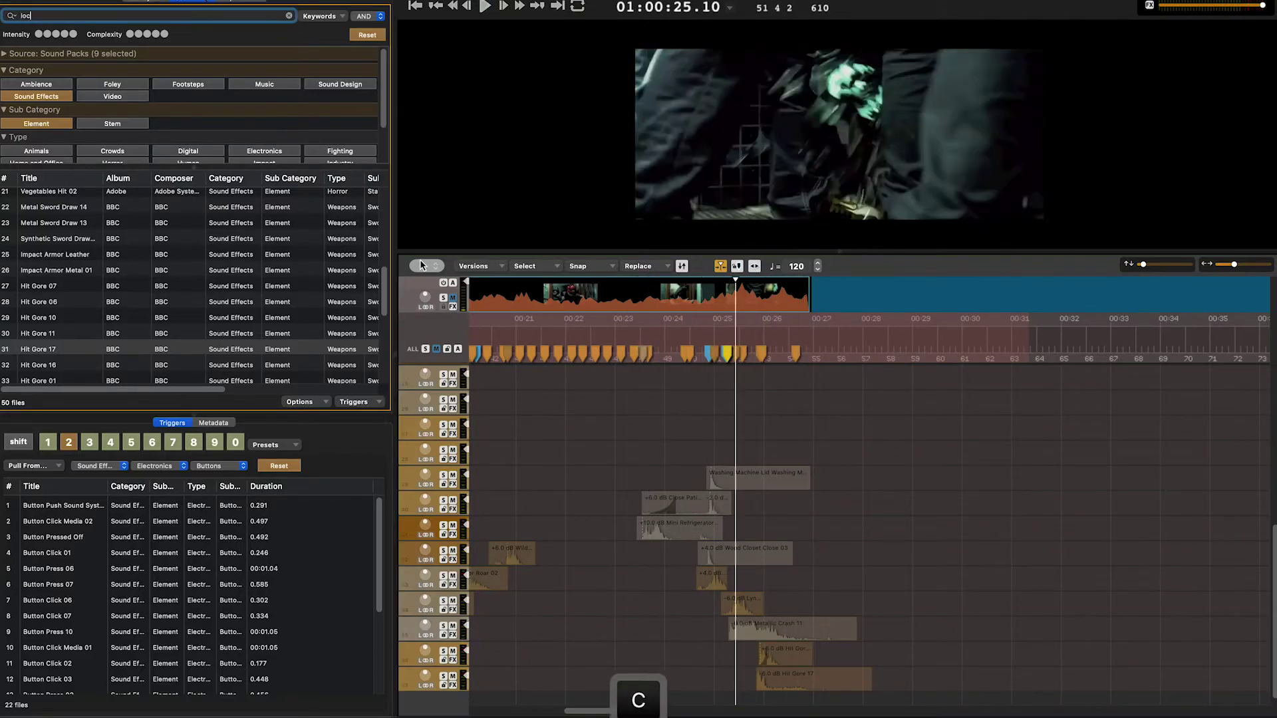
pyautogui.press('space')
pyautogui.moveTo(59, 213); pyautogui.dragTo(679, 456)
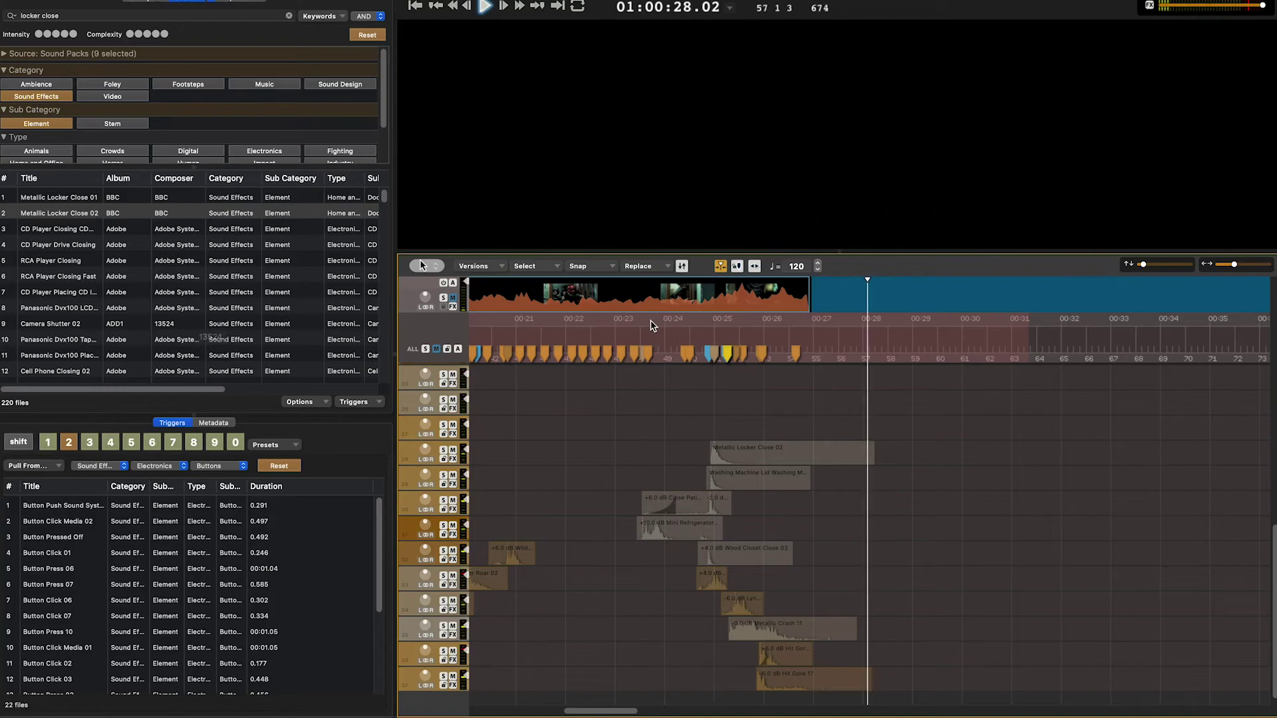
# Shift the clip above Metallic Crash 11 to about 25.3 seconds, adjust its gain and replay the ending
pyautogui.press('space')
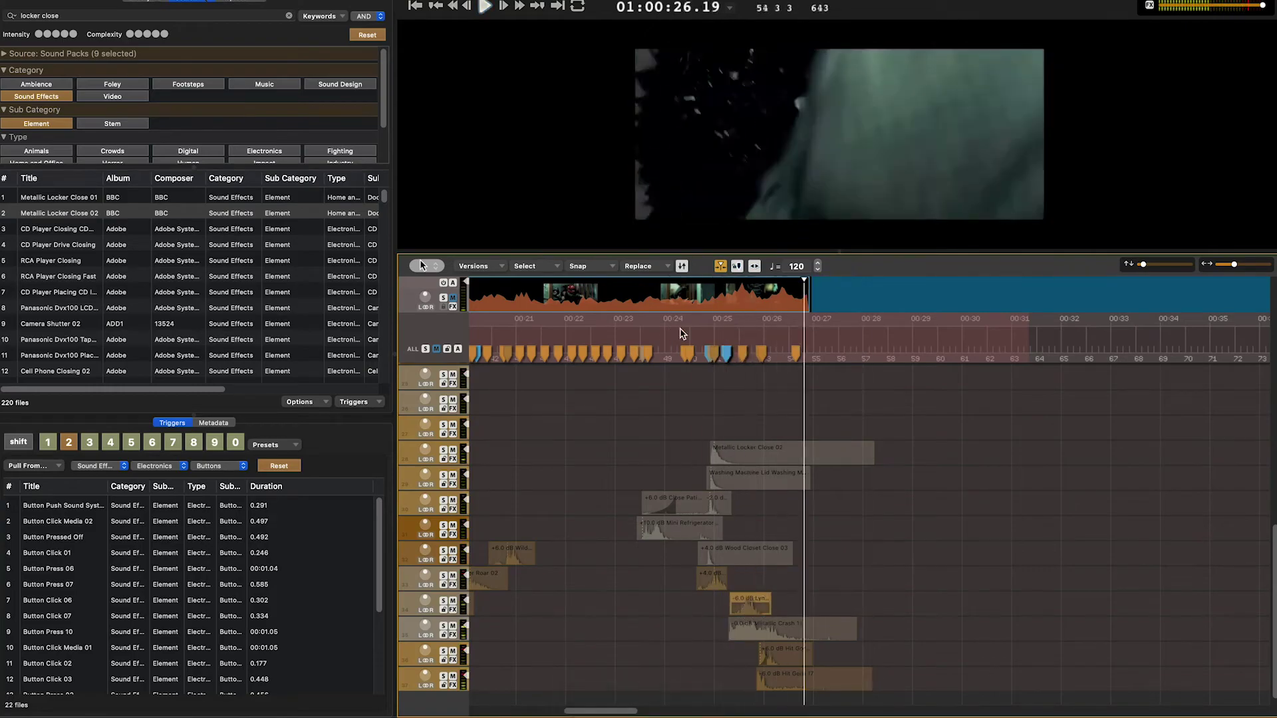
pyautogui.press('space')
pyautogui.press('space')
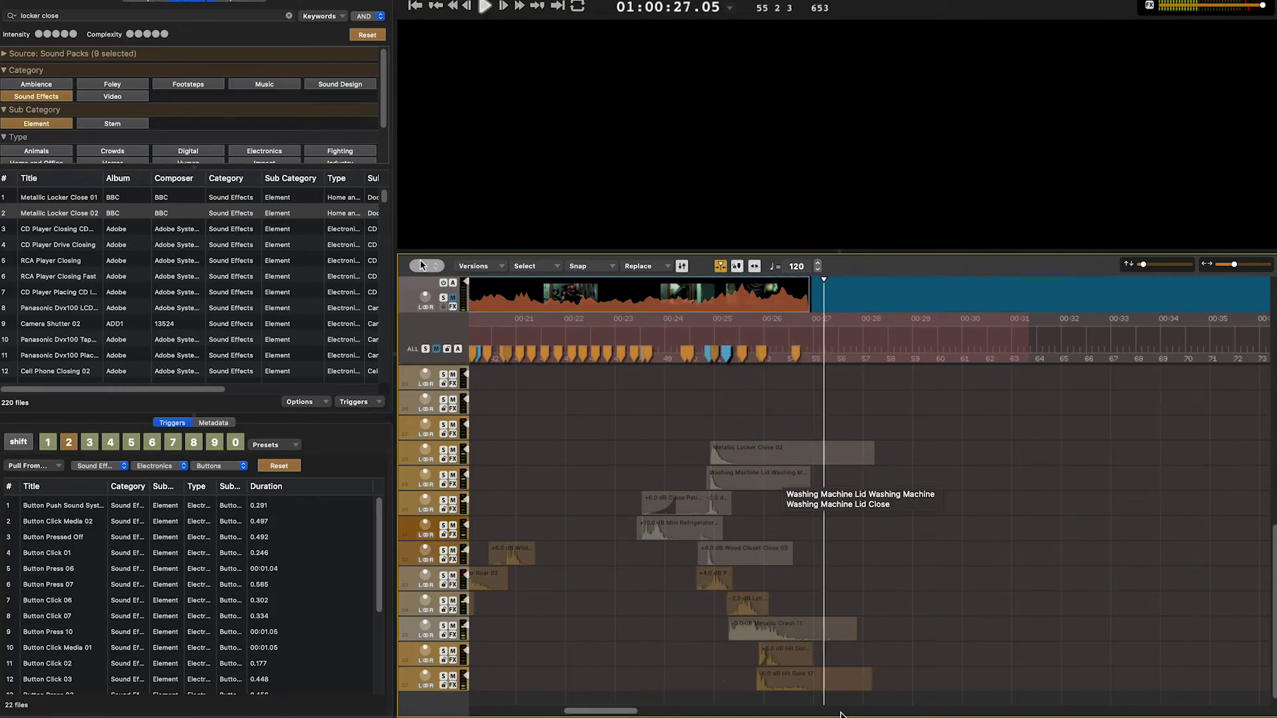
pyautogui.click(683, 395)
pyautogui.press('space')
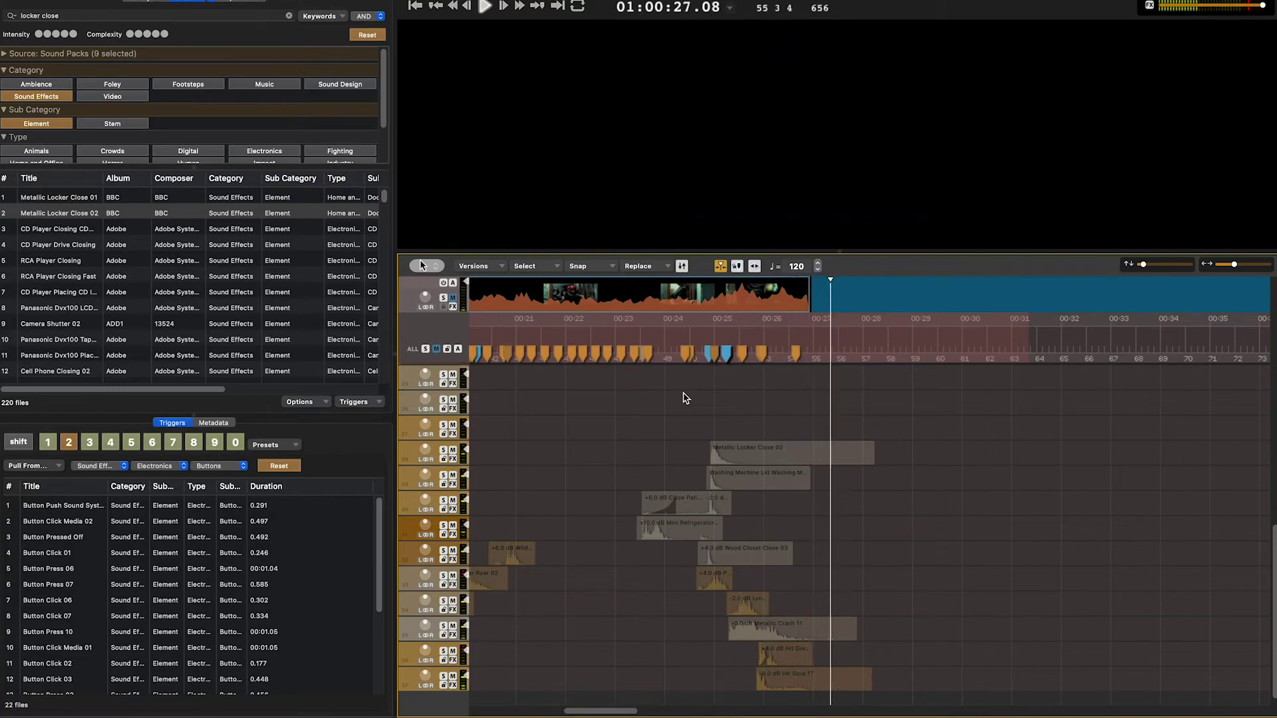
# Save the project and play the whole scene from the beginning
pyautogui.press('super+s')
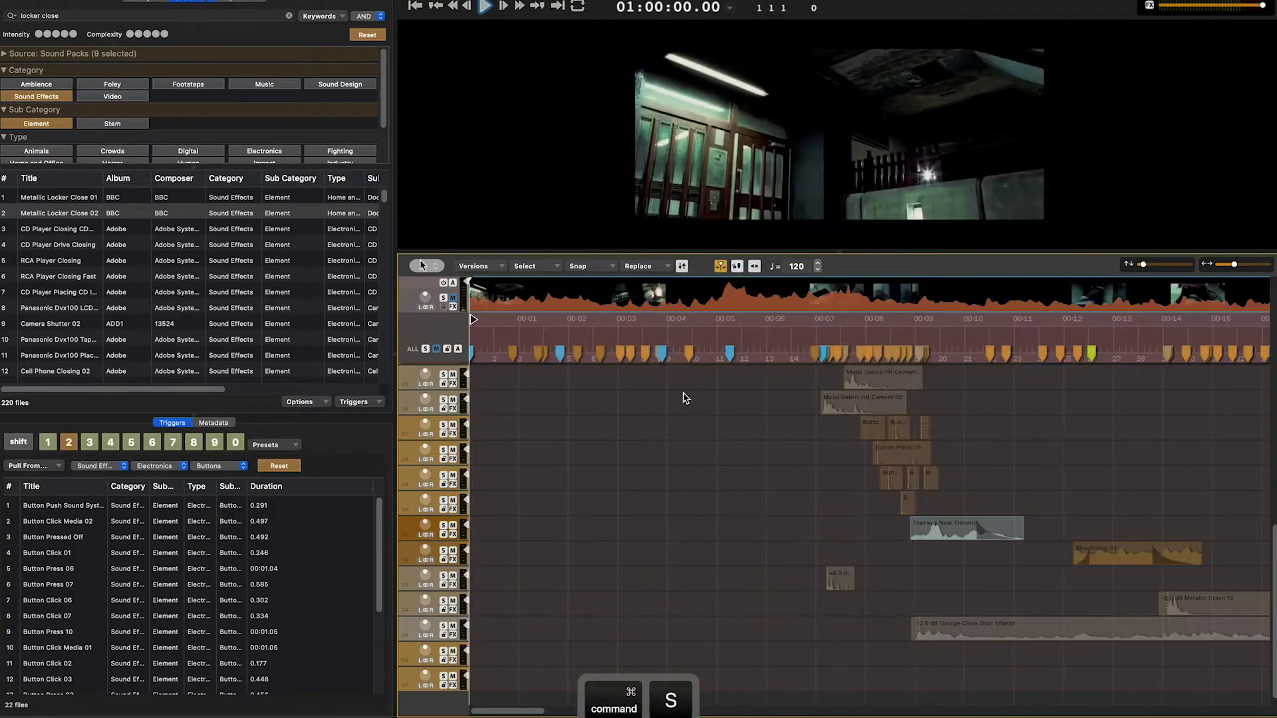
pyautogui.press('space')
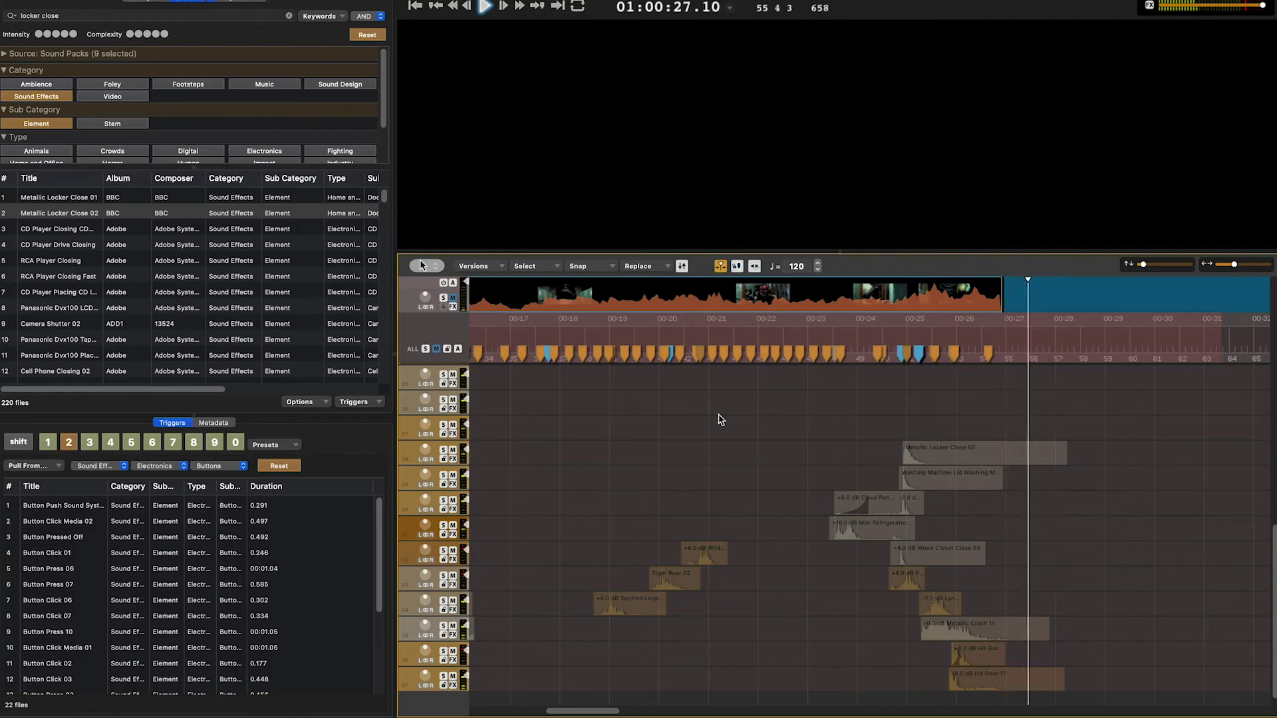
pyautogui.press('space')
# Search the Foley category for "denim" and audition Denim Rub Fast 01 and Denim Jeans Rubbing 01
pyautogui.scroll(10, 732, 439)
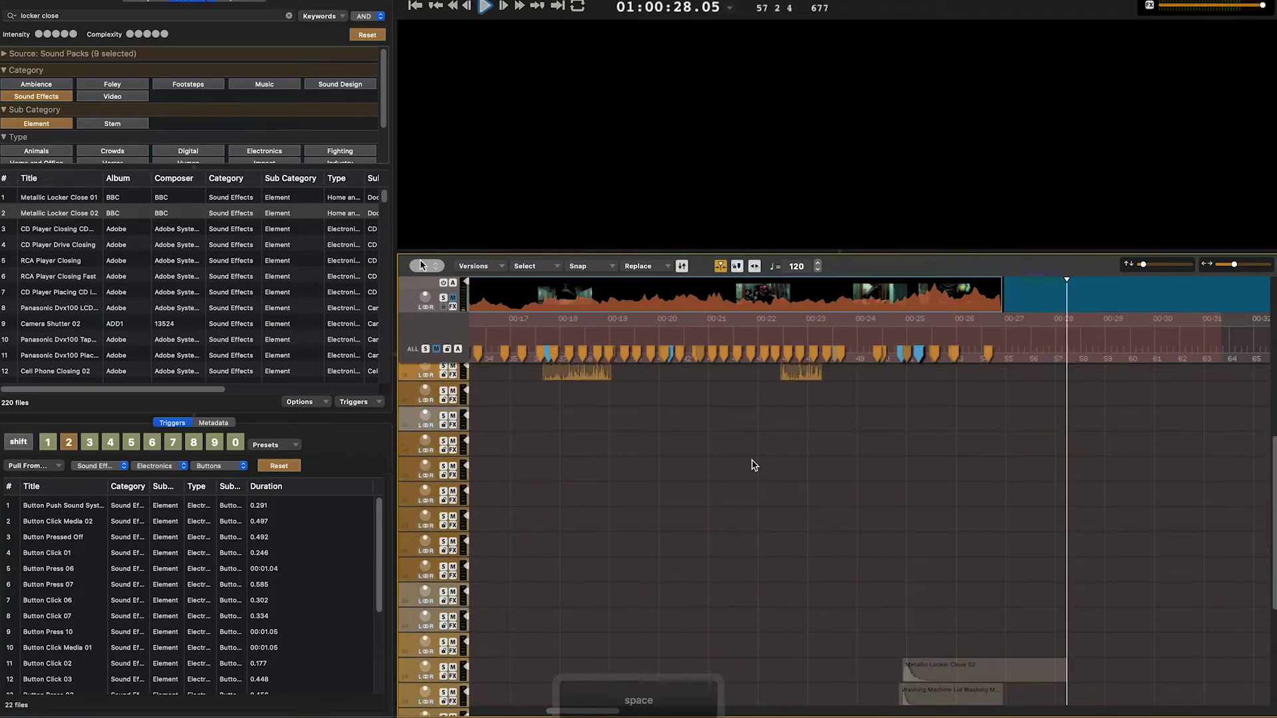
pyautogui.scroll(3, 754, 465)
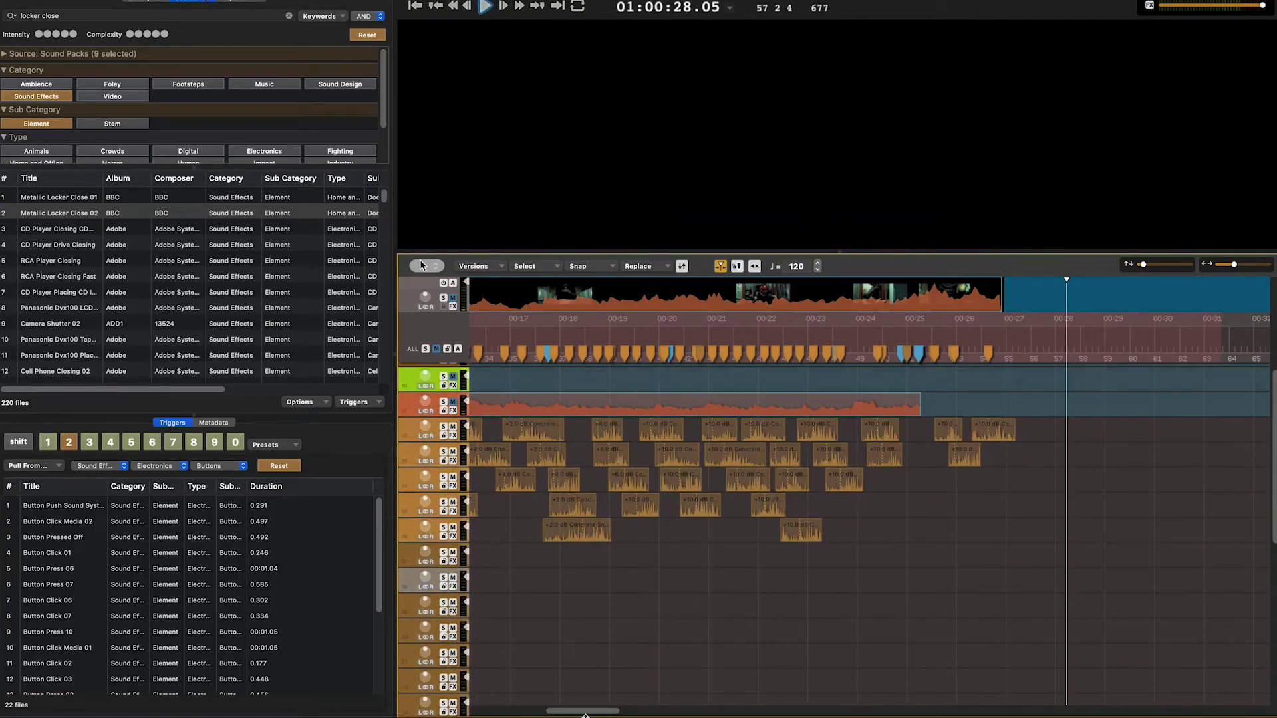
pyautogui.moveTo(606, 713); pyautogui.dragTo(517, 712)
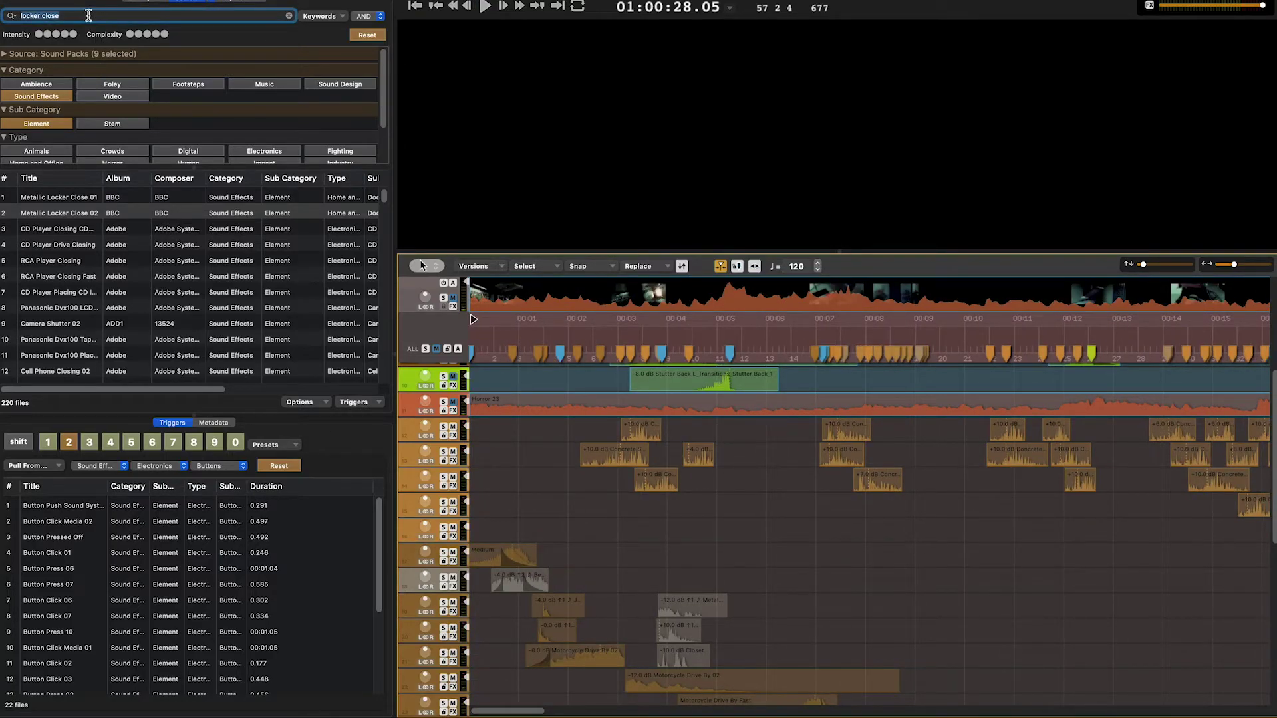
pyautogui.write('denim')
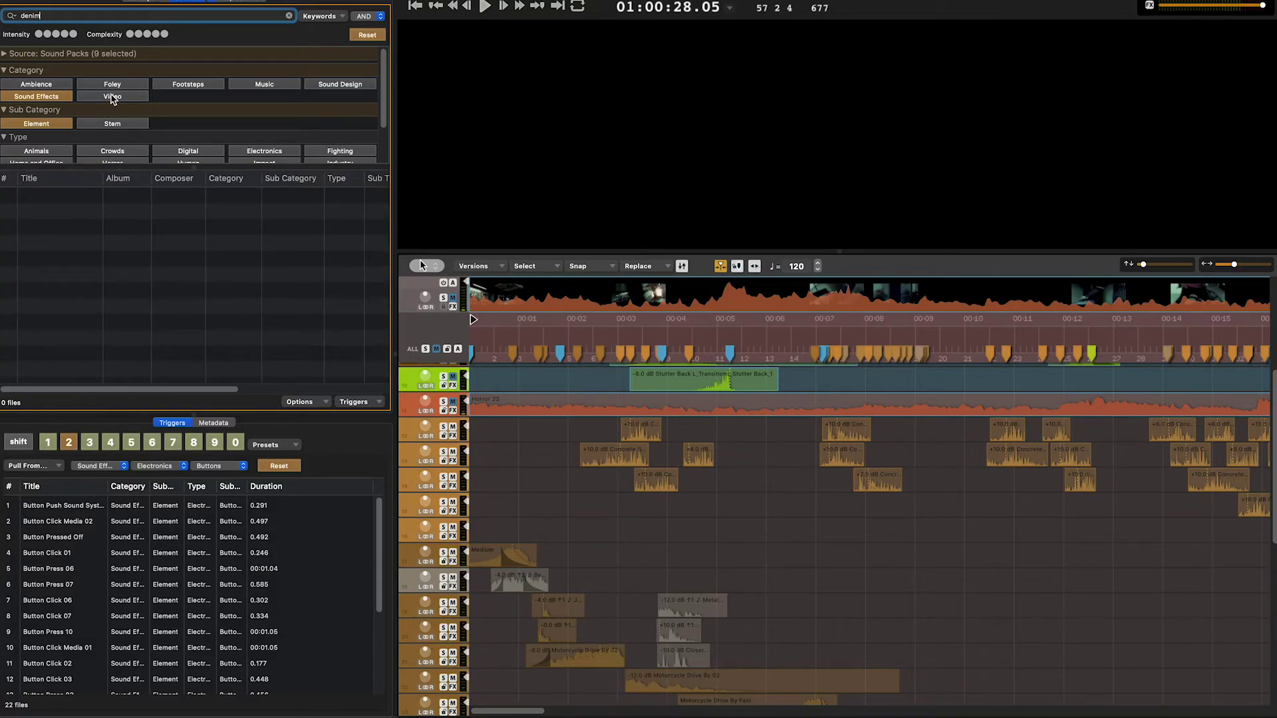
pyautogui.click(112, 84)
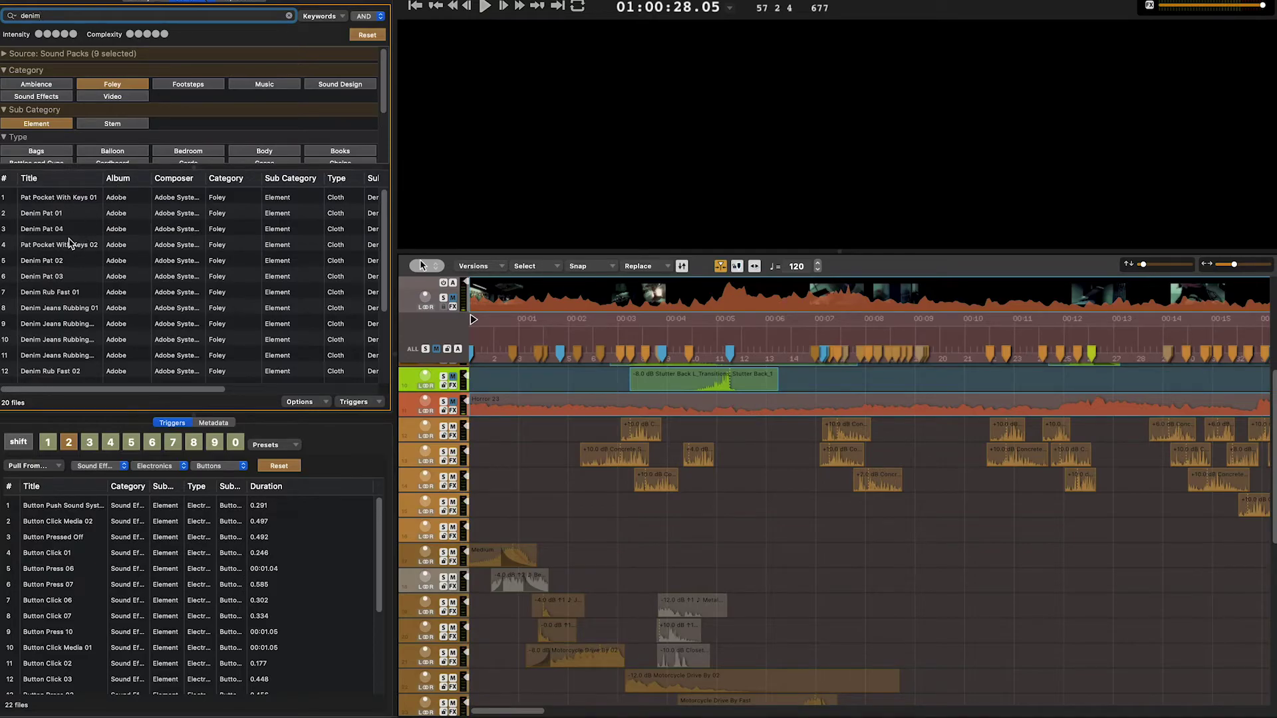
pyautogui.click(84, 294)
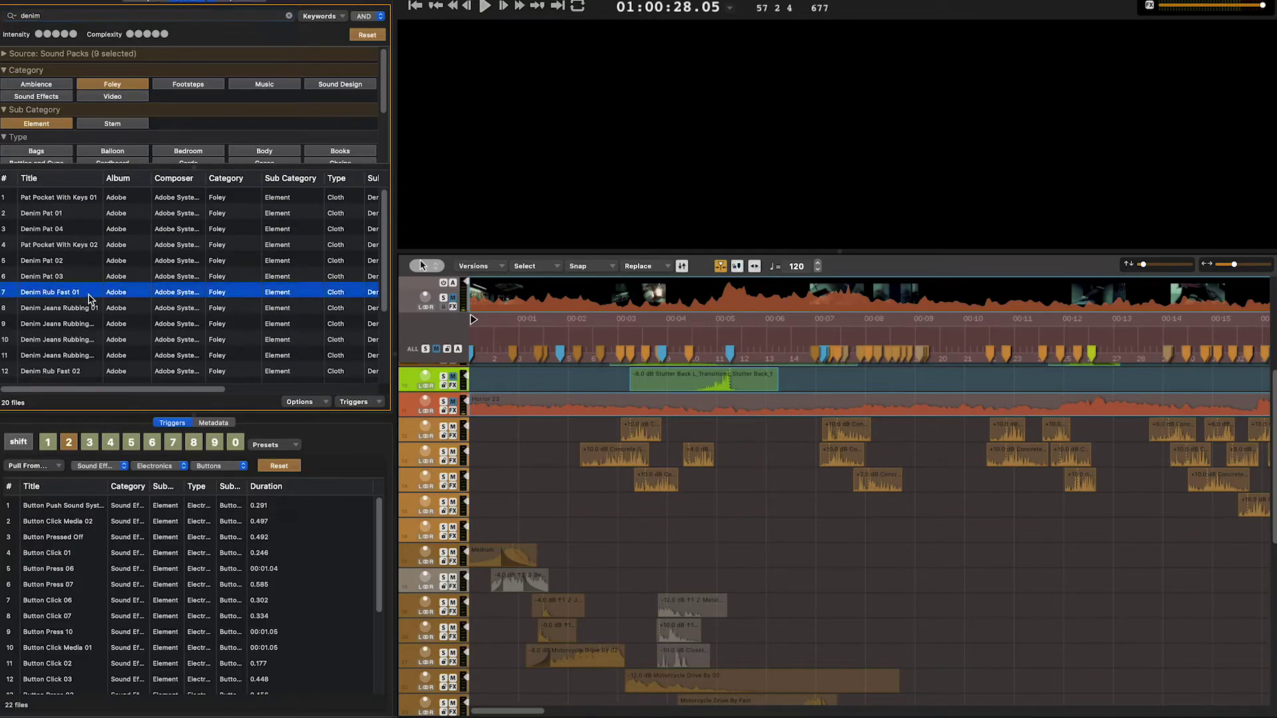
pyautogui.press('space')
pyautogui.click(78, 309)
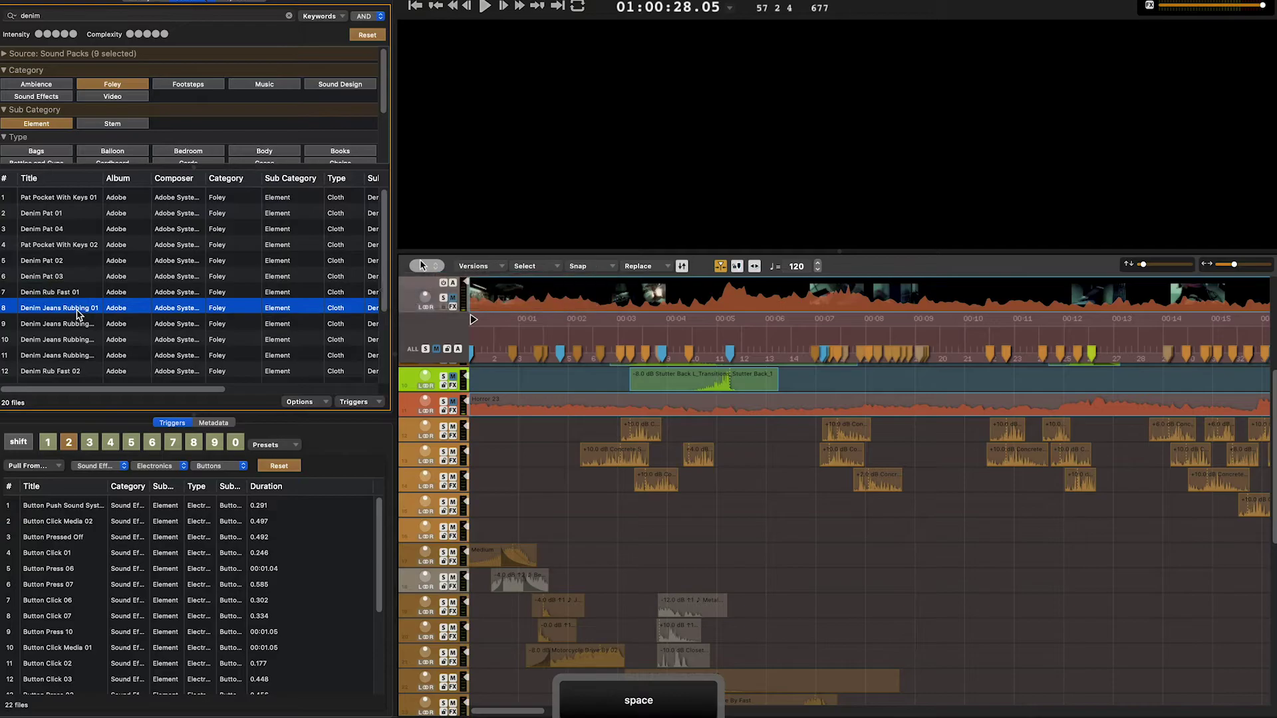
# Assign the Foley/Cloth/Denim Rubbing sounds to trigger 3
pyautogui.rightClick(322, 309)
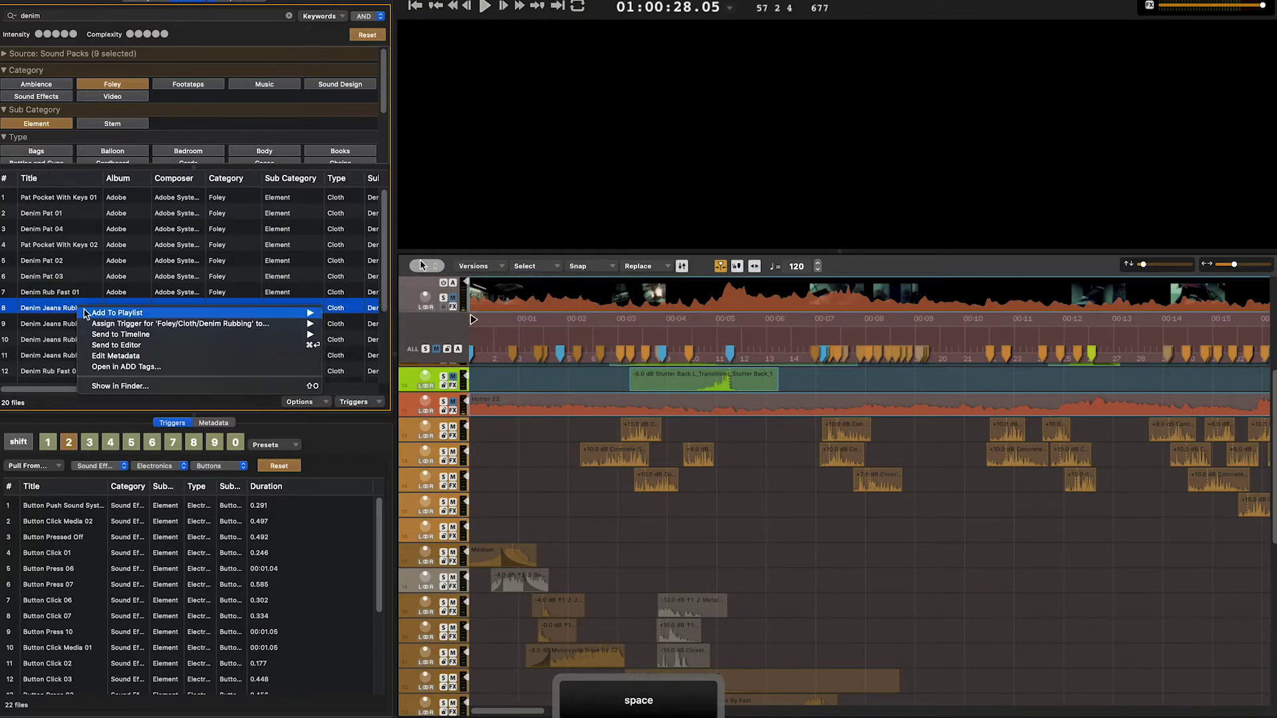
pyautogui.click(413, 346)
pyautogui.click(529, 343)
# Perform denim rubbing sounds live with trigger 3 throughout the scene, following the running footsteps
pyautogui.press('3')
pyautogui.press('3')
pyautogui.press('3')
pyautogui.press('3')
pyautogui.press('3')
pyautogui.press('3')
pyautogui.press('3')
pyautogui.press('3')
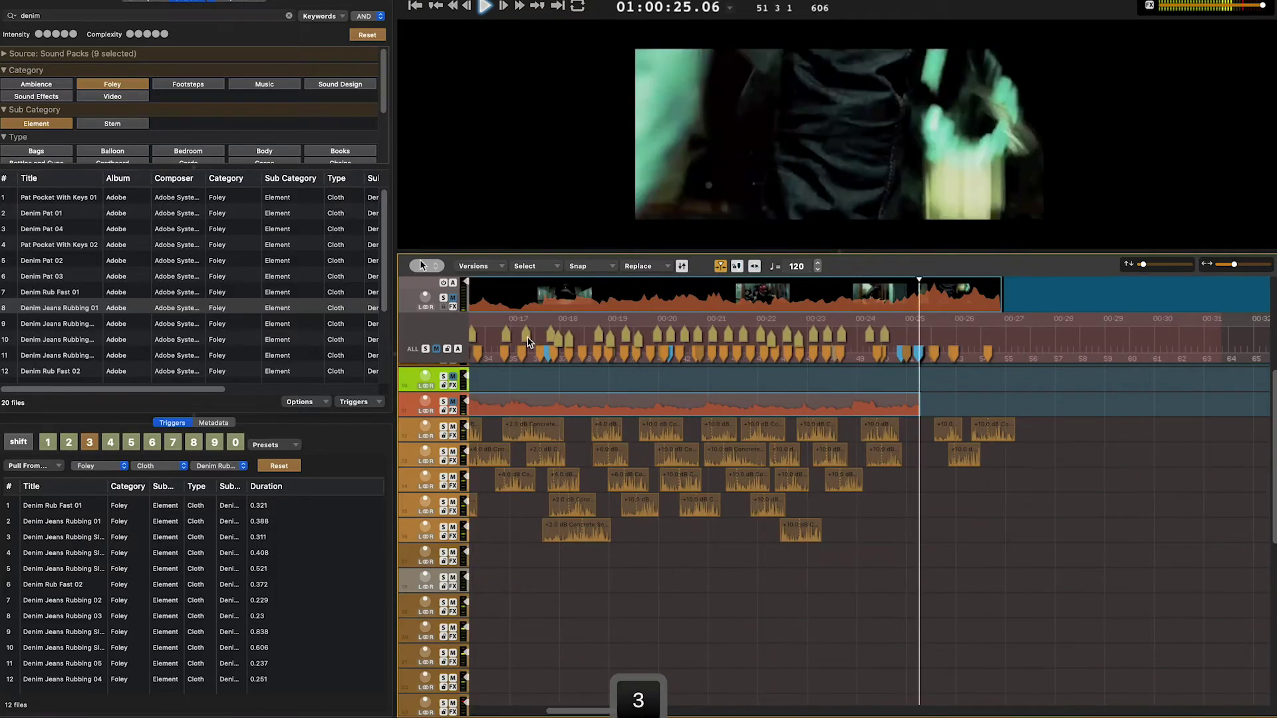
pyautogui.press('space')
# Move the new denim tracks together directly beneath the concrete footstep tracks
pyautogui.click(408, 618)
pyautogui.keyDown('shift'); pyautogui.click(408, 632); pyautogui.keyUp('shift')
pyautogui.moveTo(408, 632); pyautogui.dragTo(420, 546)
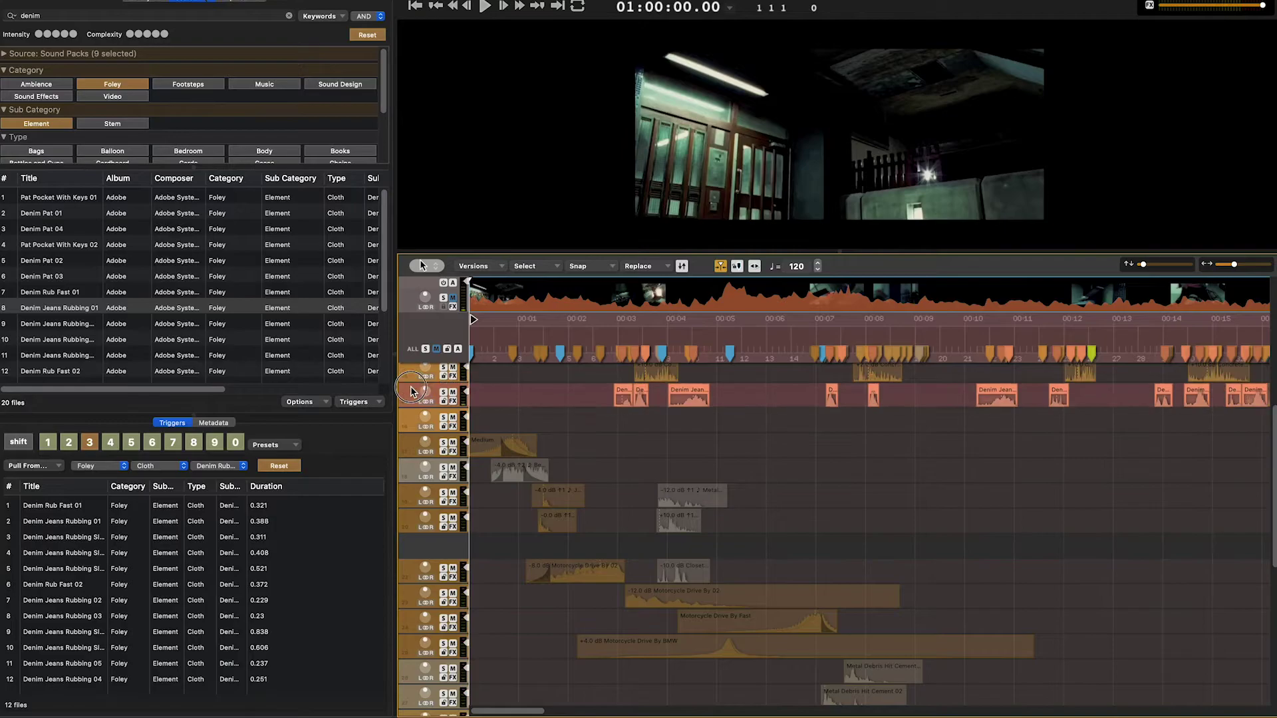
pyautogui.scroll(5, 798, 545)
pyautogui.moveTo(509, 710); pyautogui.dragTo(529, 711)
pyautogui.scroll(-6, 430, 447)
pyautogui.scroll(5, 430, 447)
pyautogui.scroll(-5, 459, 486)
pyautogui.scroll(5, 458, 485)
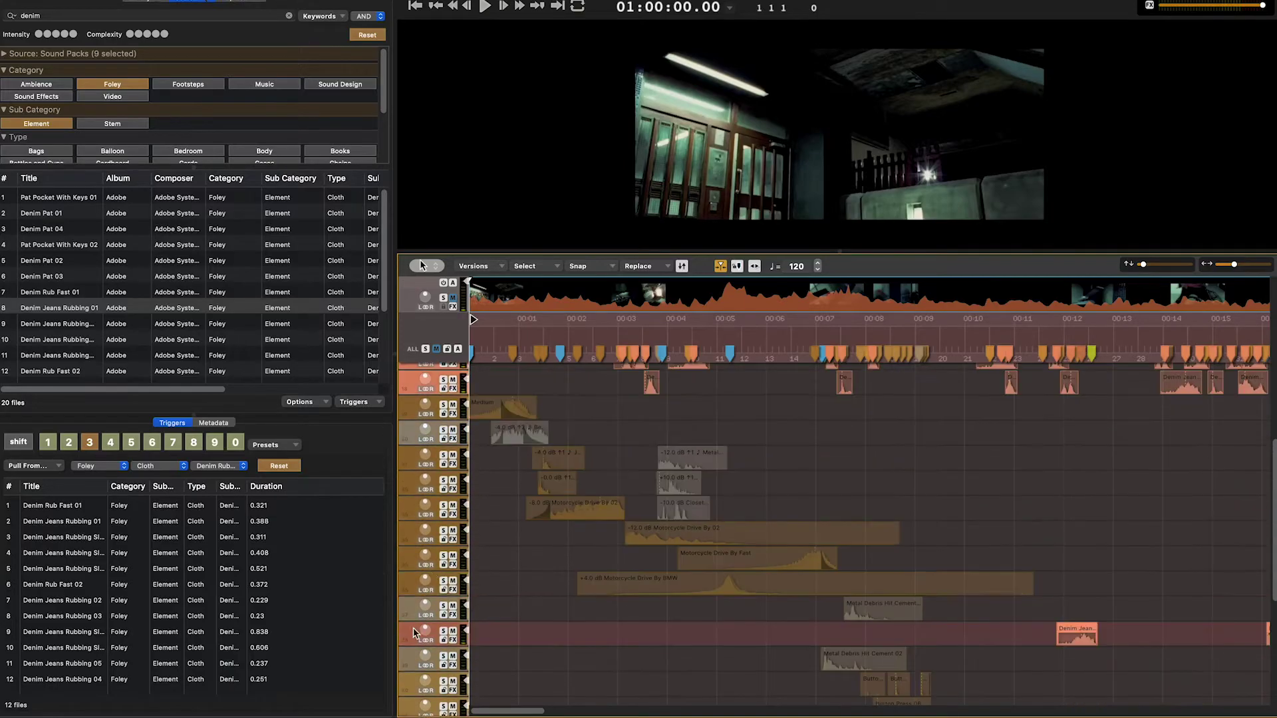
# Select the three denim tracks and set their clips' gain to -6 dB while playing from about 2.5 seconds
pyautogui.click(592, 336)
pyautogui.moveTo(407, 591); pyautogui.dragTo(416, 644)
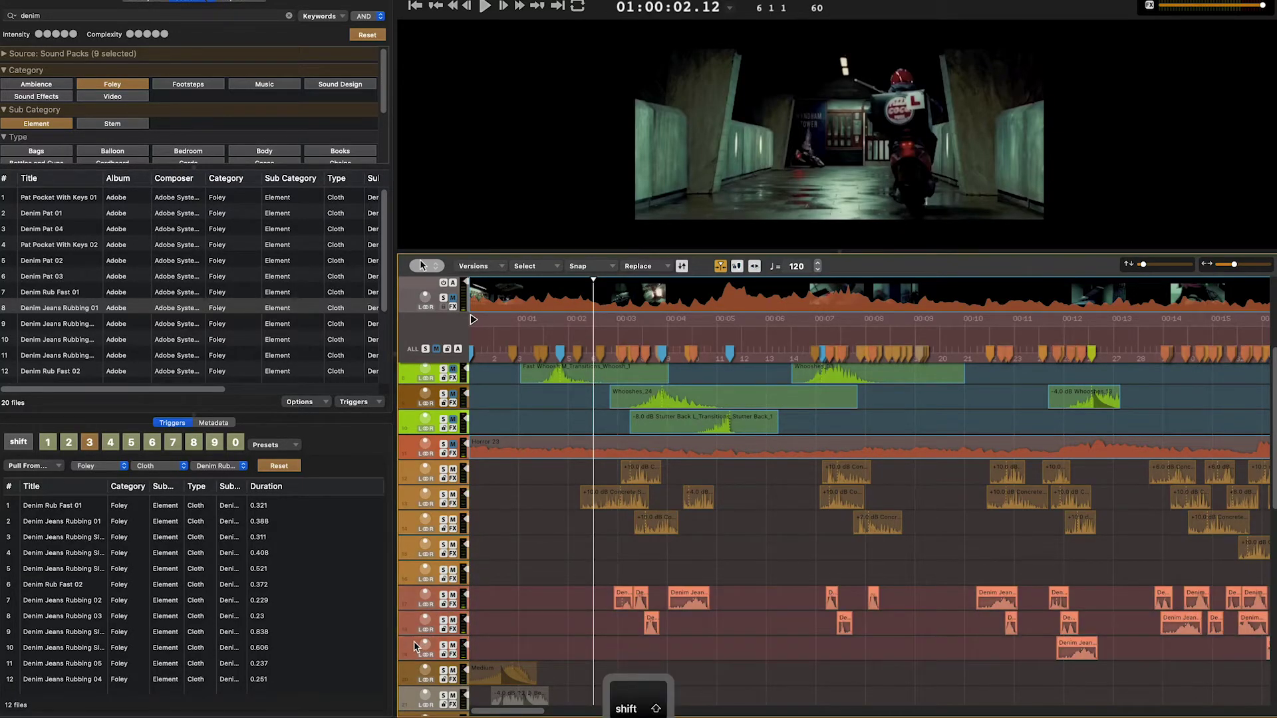
pyautogui.hotkey('shift', 'Down')
pyautogui.press('space')
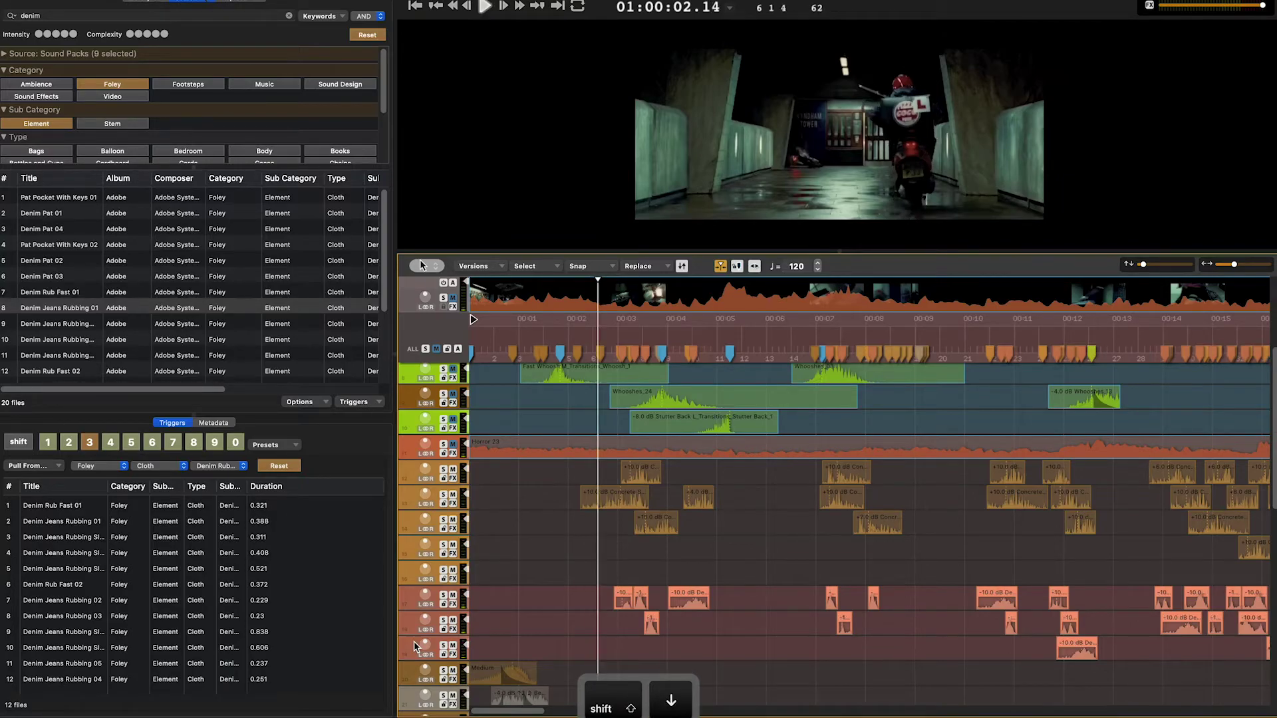
pyautogui.hotkey('shift', 'Up')
pyautogui.hotkey('shift', 'Up')
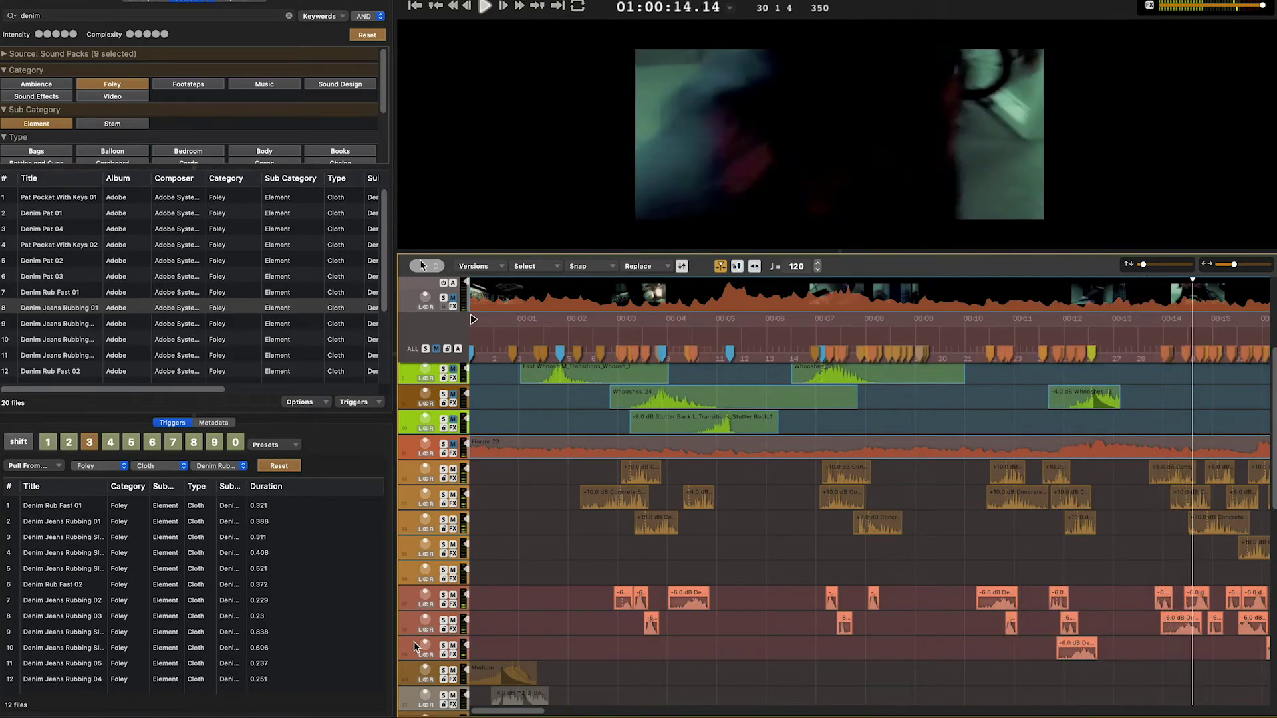
pyautogui.hotkey('shift', 'Up')
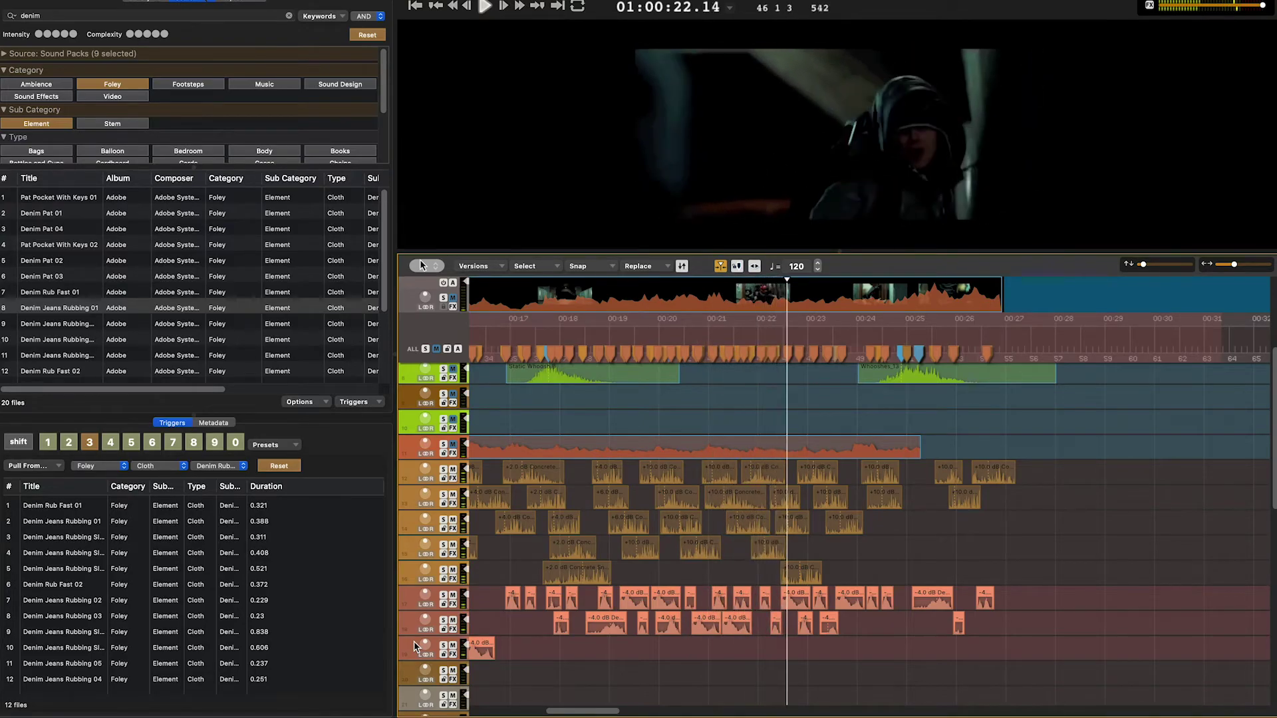
pyautogui.hotkey('shift', 'Down')
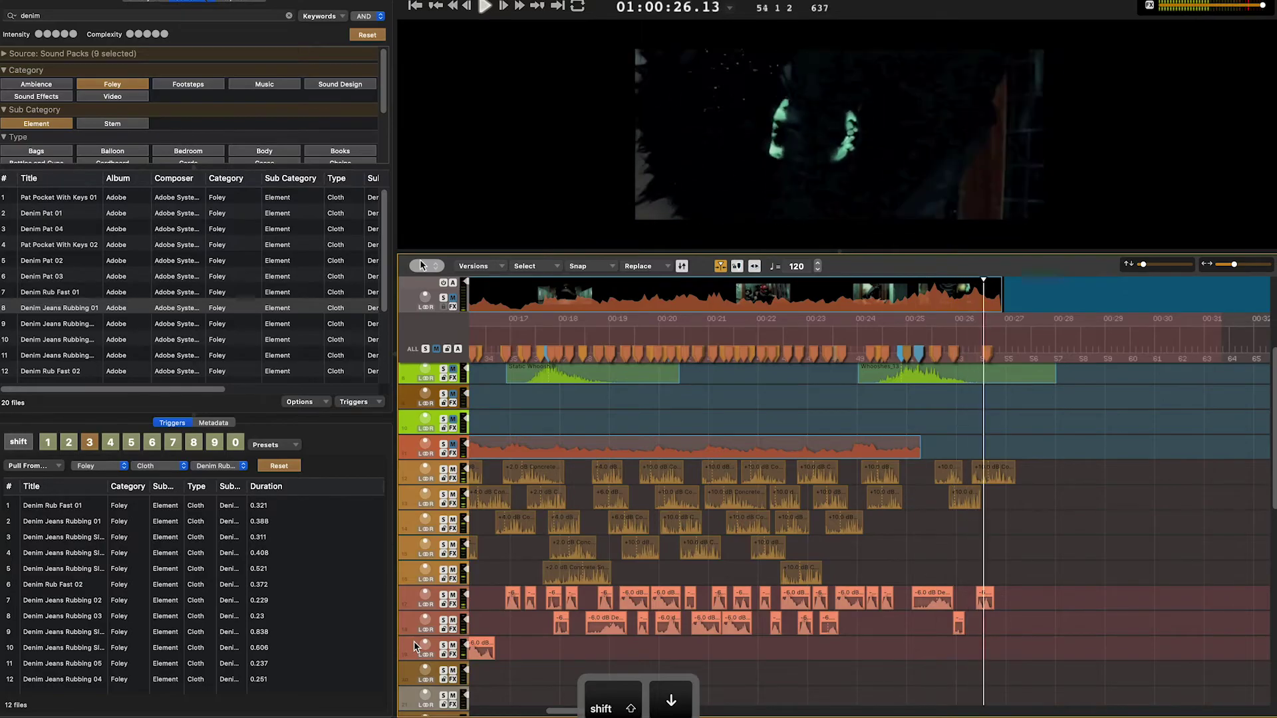
# Stop playback, save the project, return to the start and deselect the denim tracks
pyautogui.press('space')
pyautogui.press('super+s')
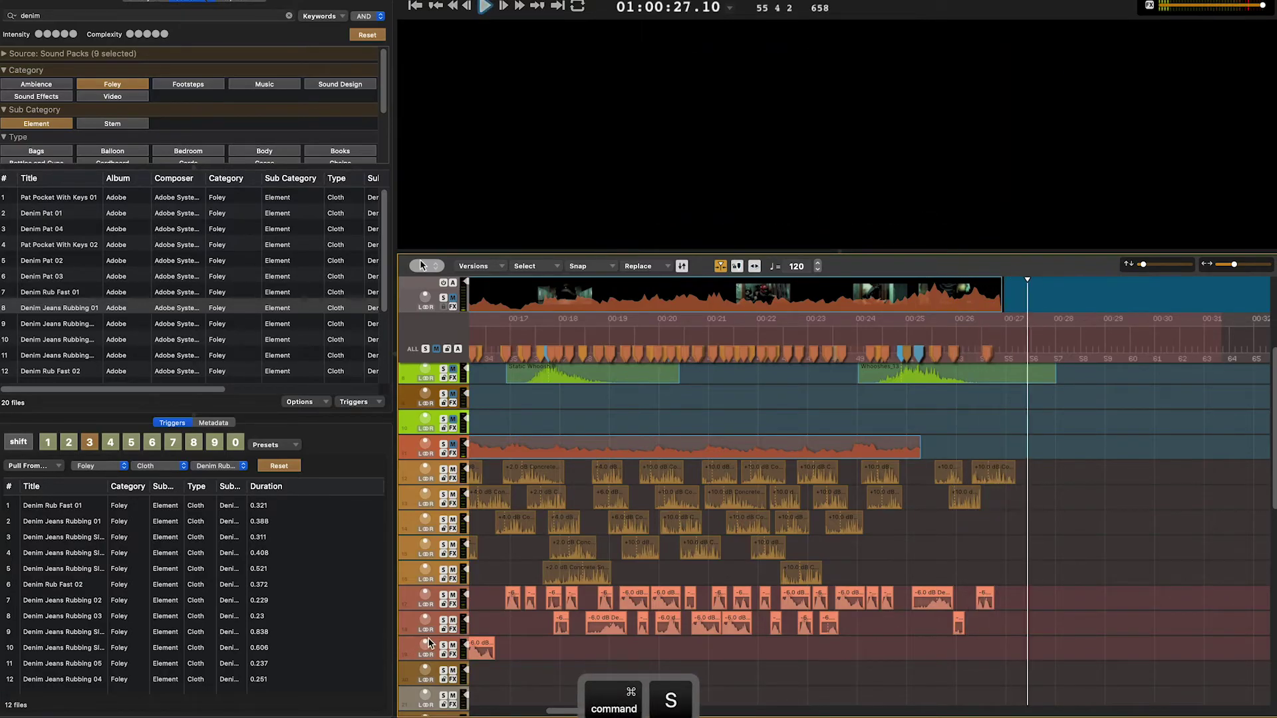
pyautogui.press('Return')
pyautogui.click(793, 566)
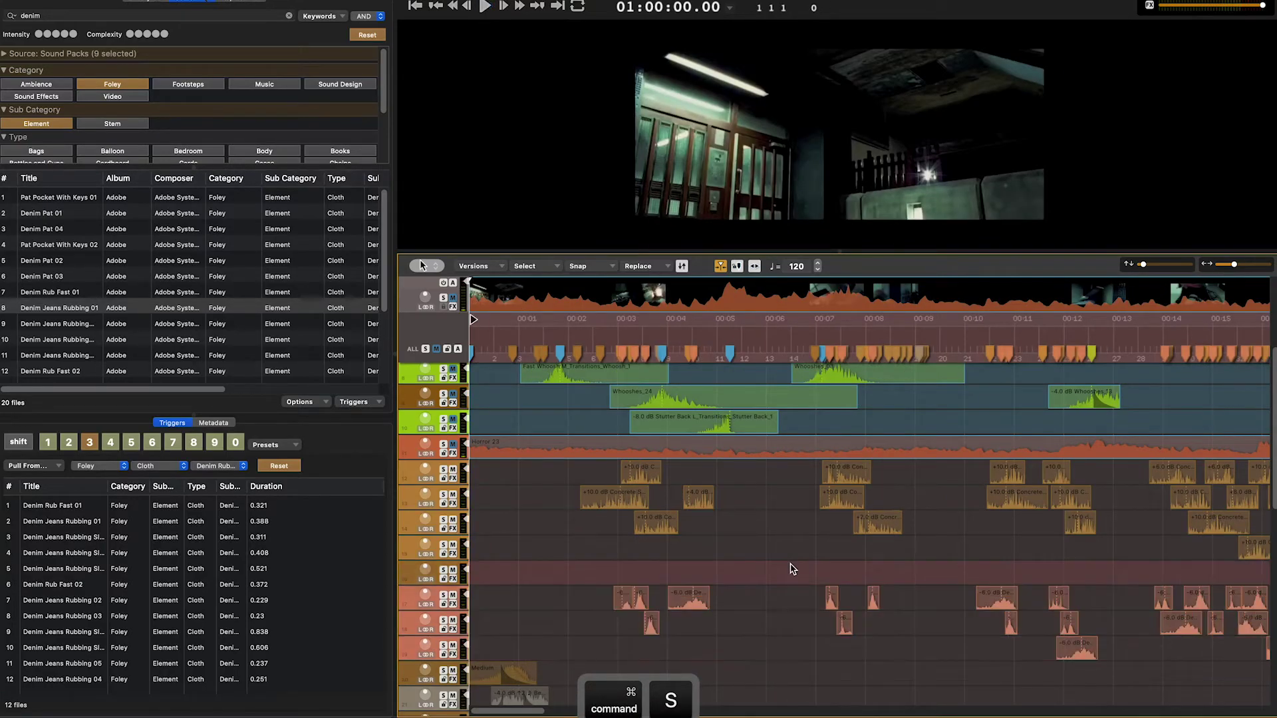
# Search the ambience elements for "town", preview City Skyline and place it on a new track below all the others
pyautogui.press('Return')
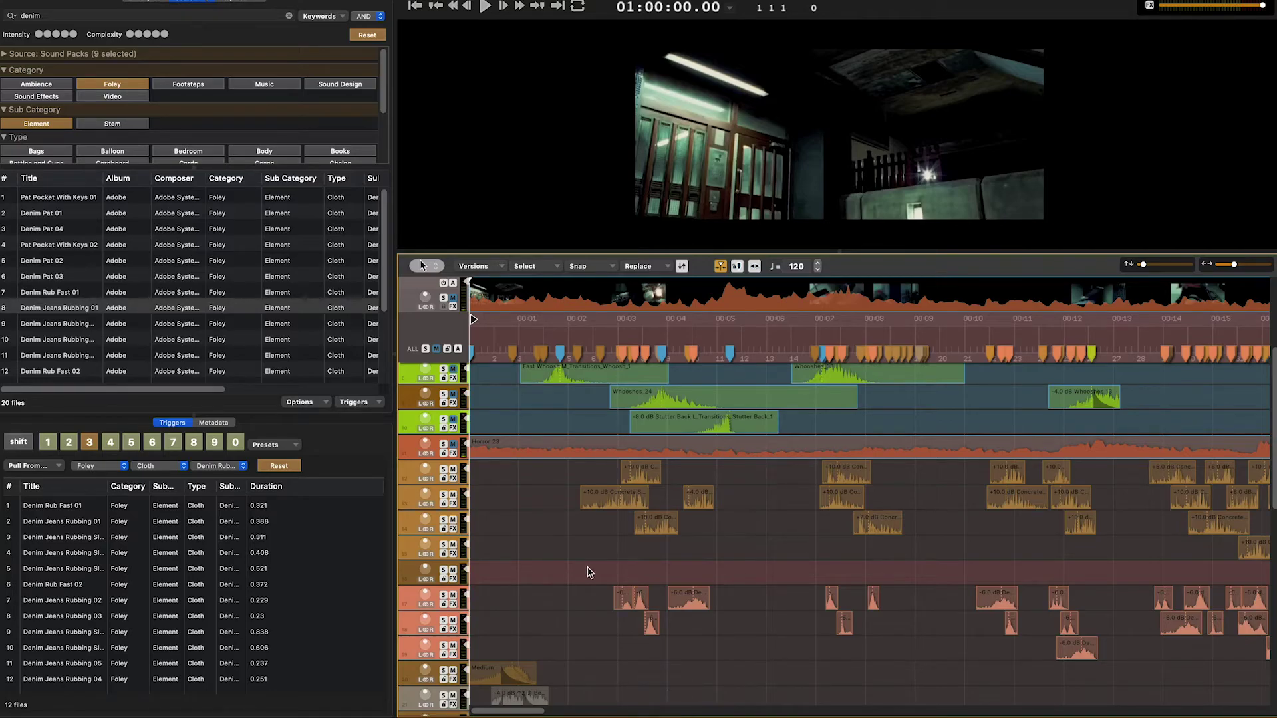
pyautogui.scroll(-10, 595, 572)
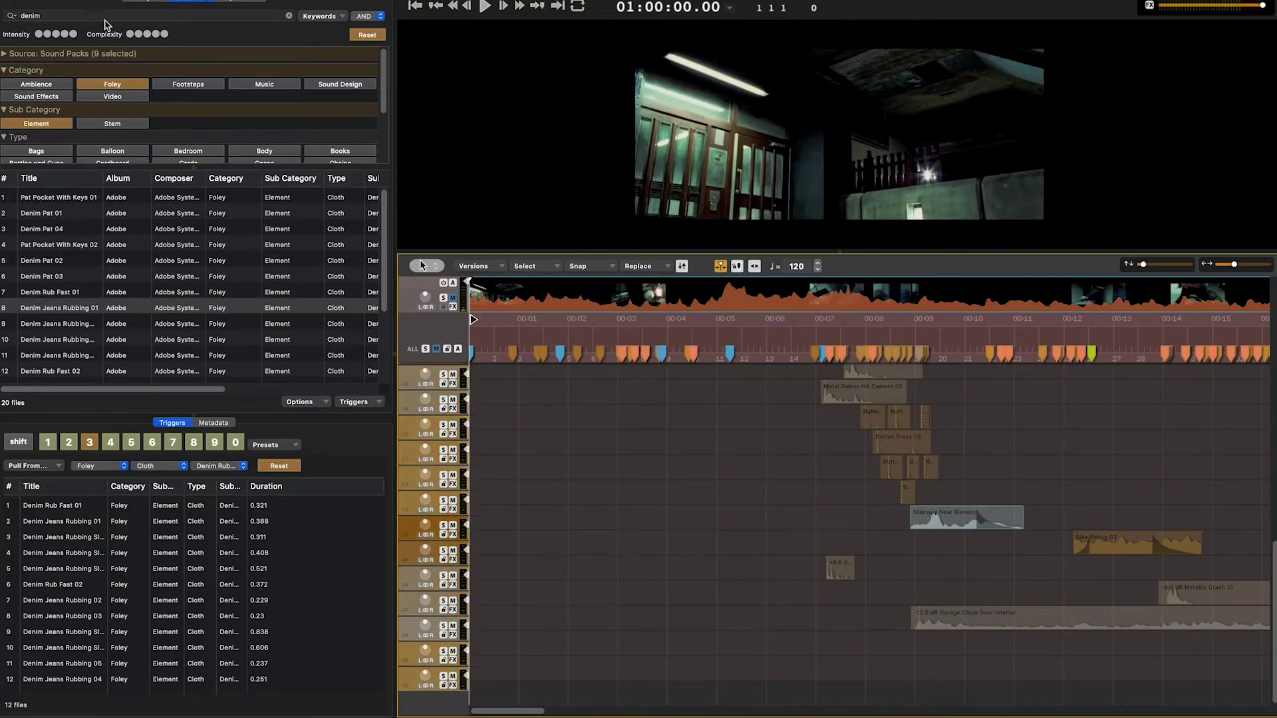
pyautogui.click(93, 86)
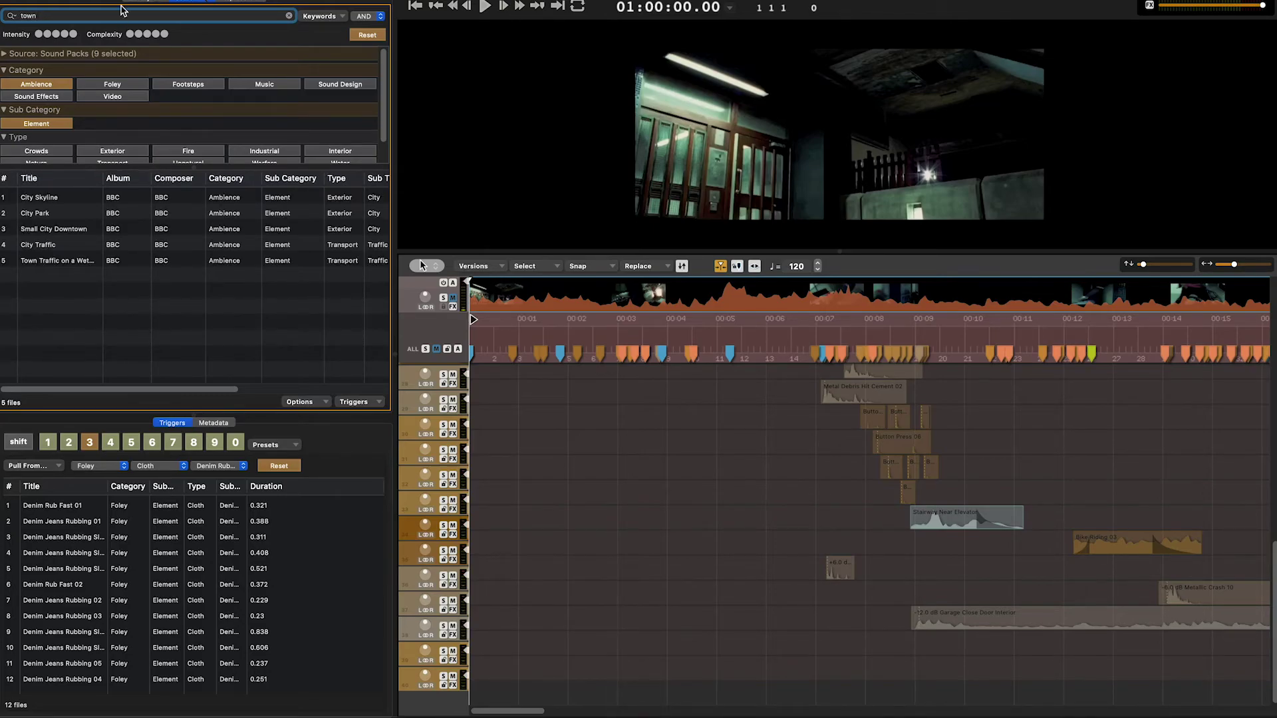
pyautogui.press('space')
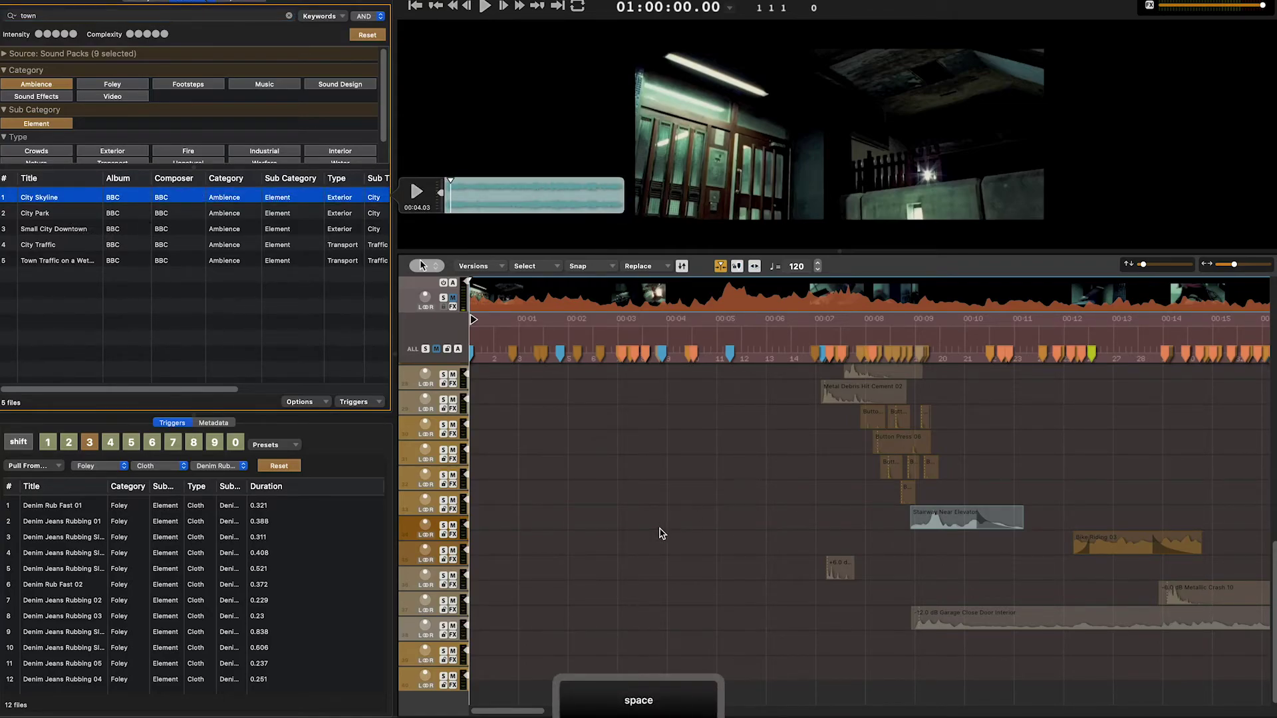
pyautogui.moveTo(361, 385); pyautogui.dragTo(517, 693)
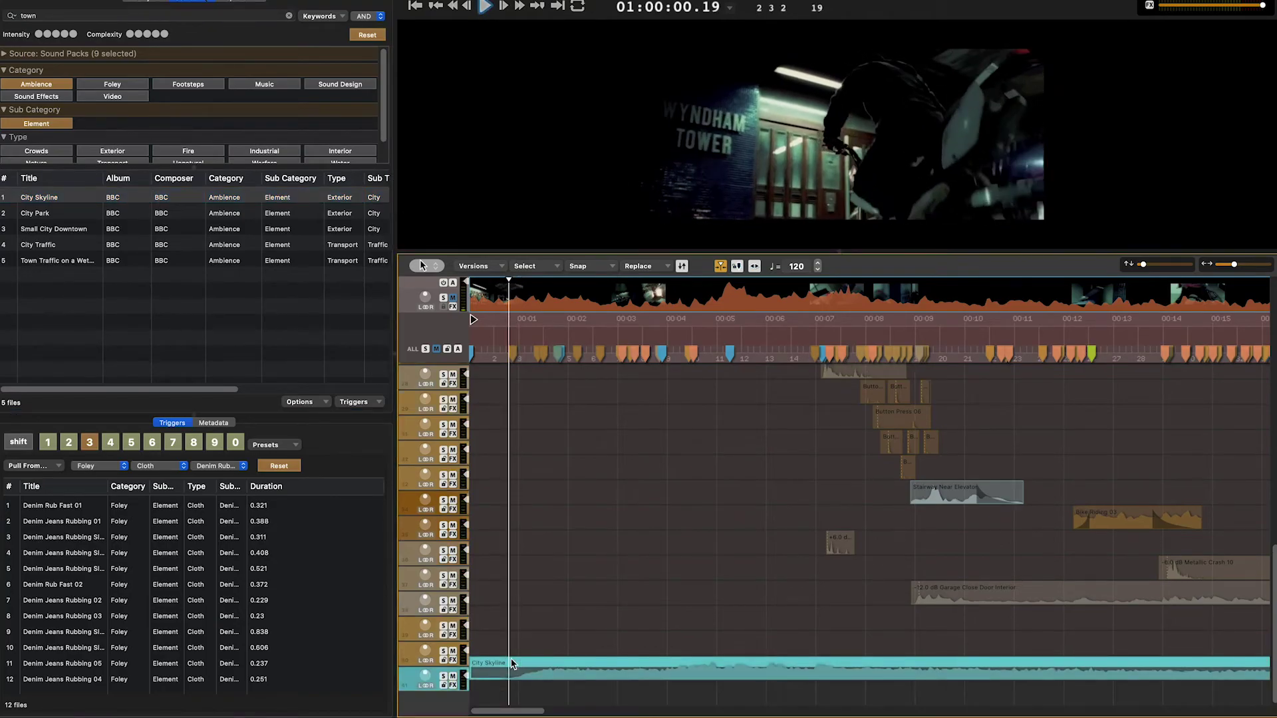
# Align the City Skyline clip with the start of the timeline and lower its gain while playing the scene
pyautogui.moveTo(480, 679); pyautogui.dragTo(746, 678)
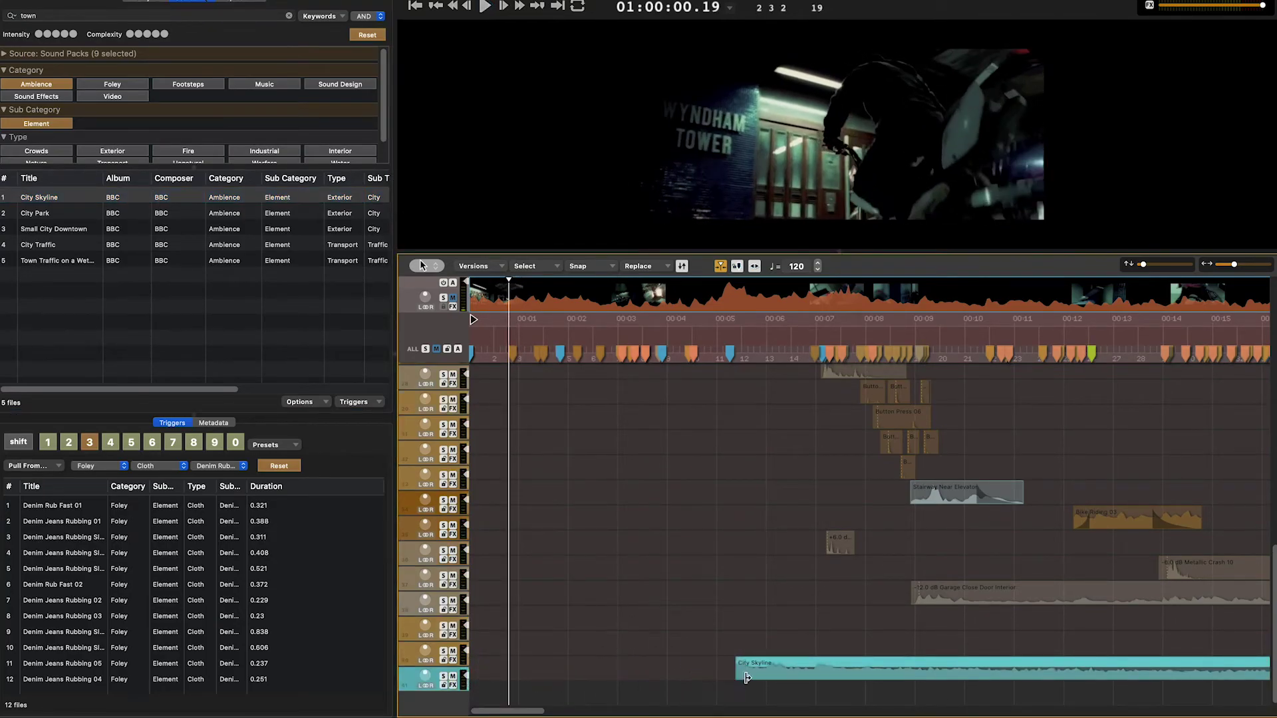
pyautogui.press('Return')
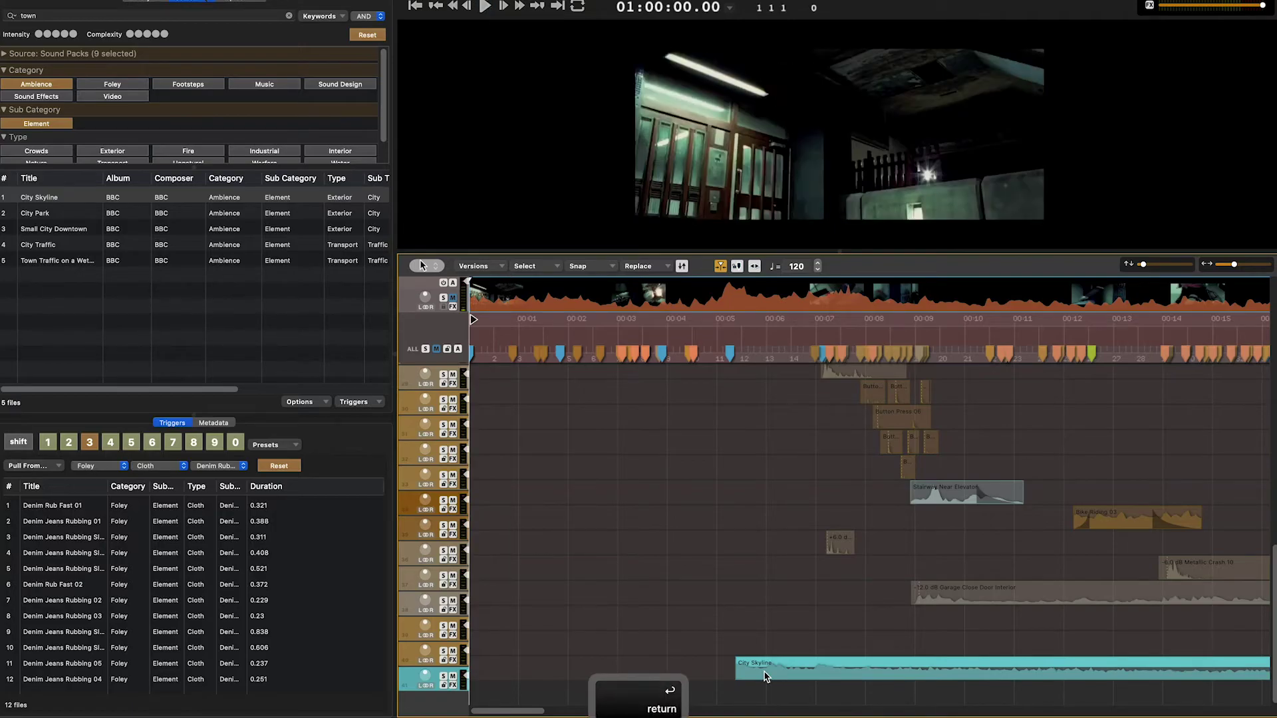
pyautogui.press(';')
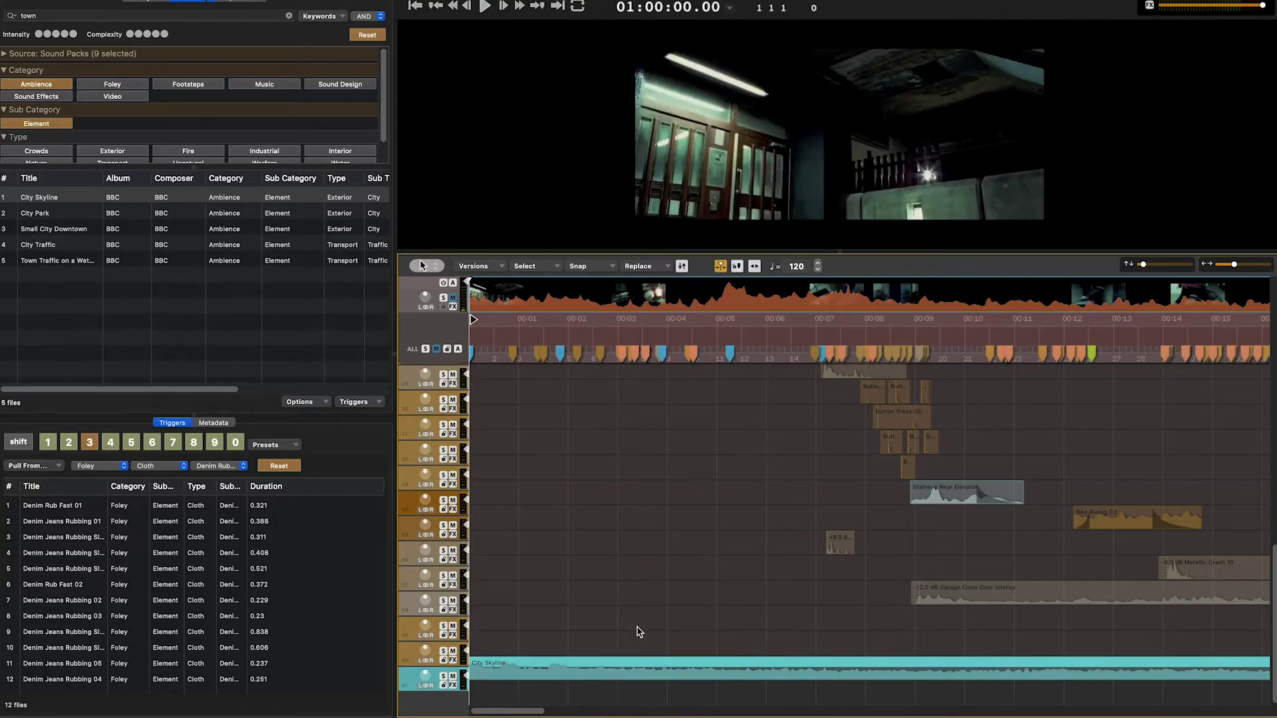
pyautogui.hotkey('shift', 'Down')
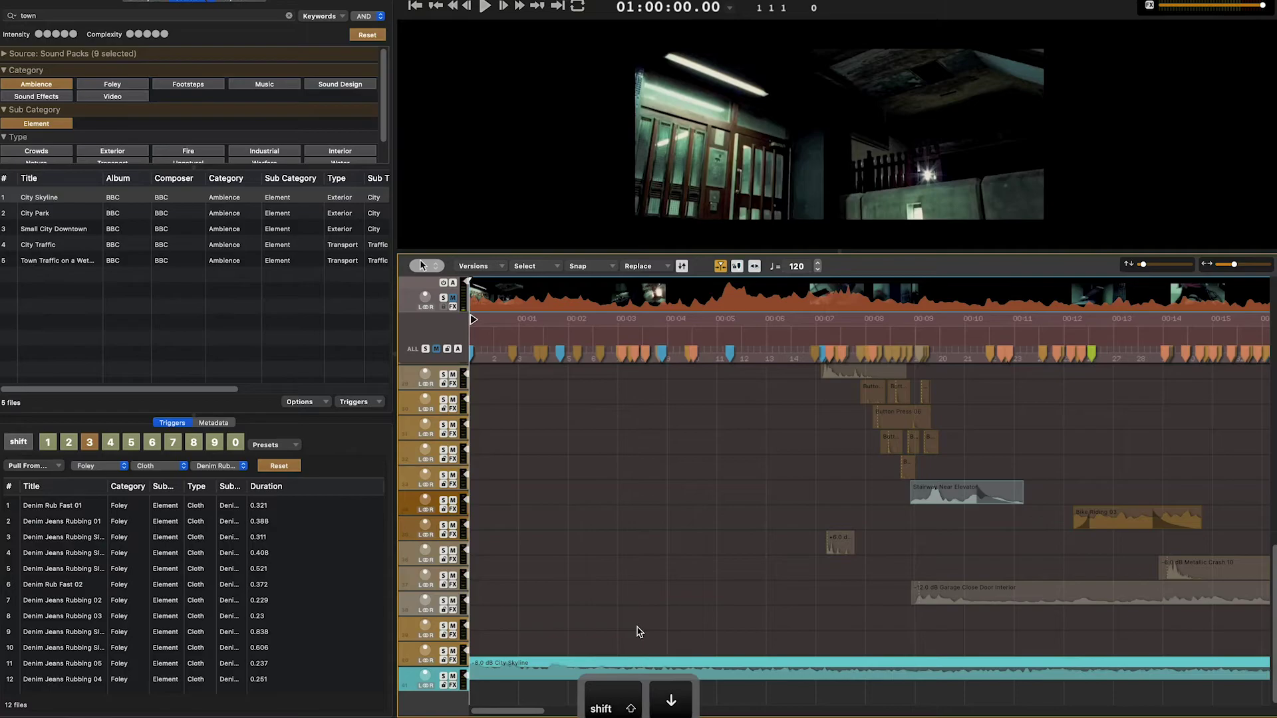
pyautogui.press('Return')
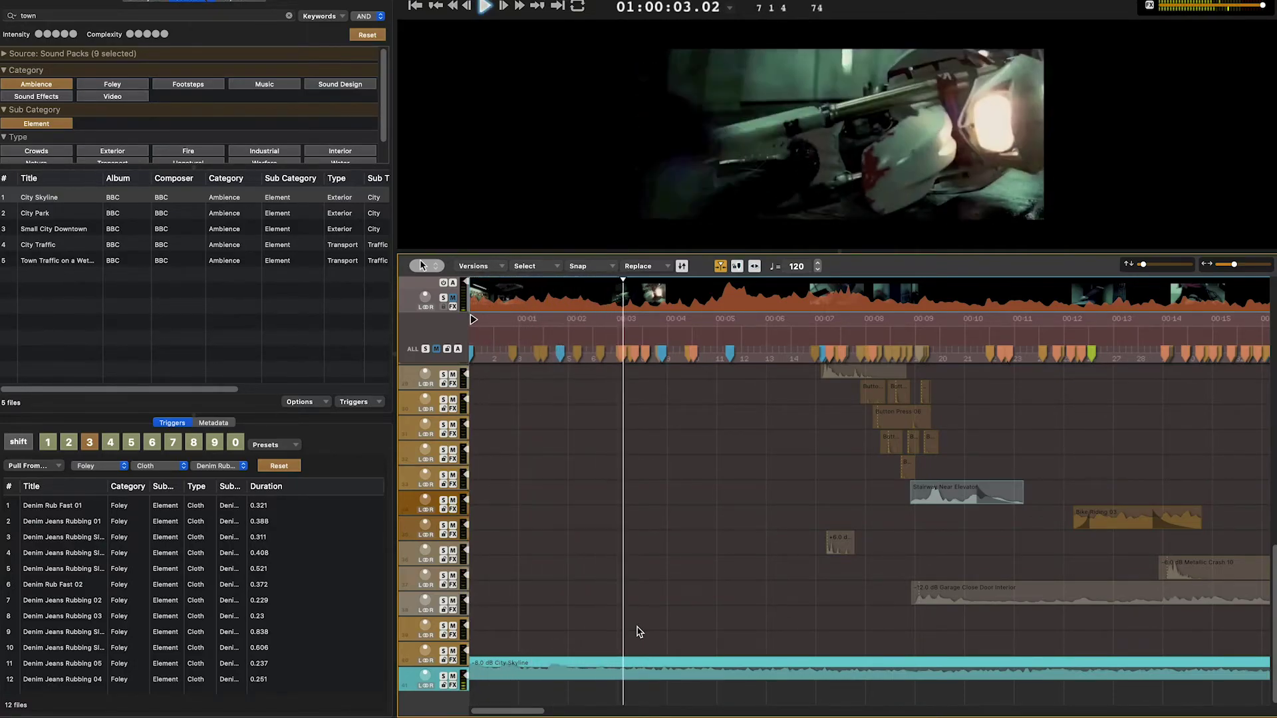
pyautogui.hotkey('shift', 'Down')
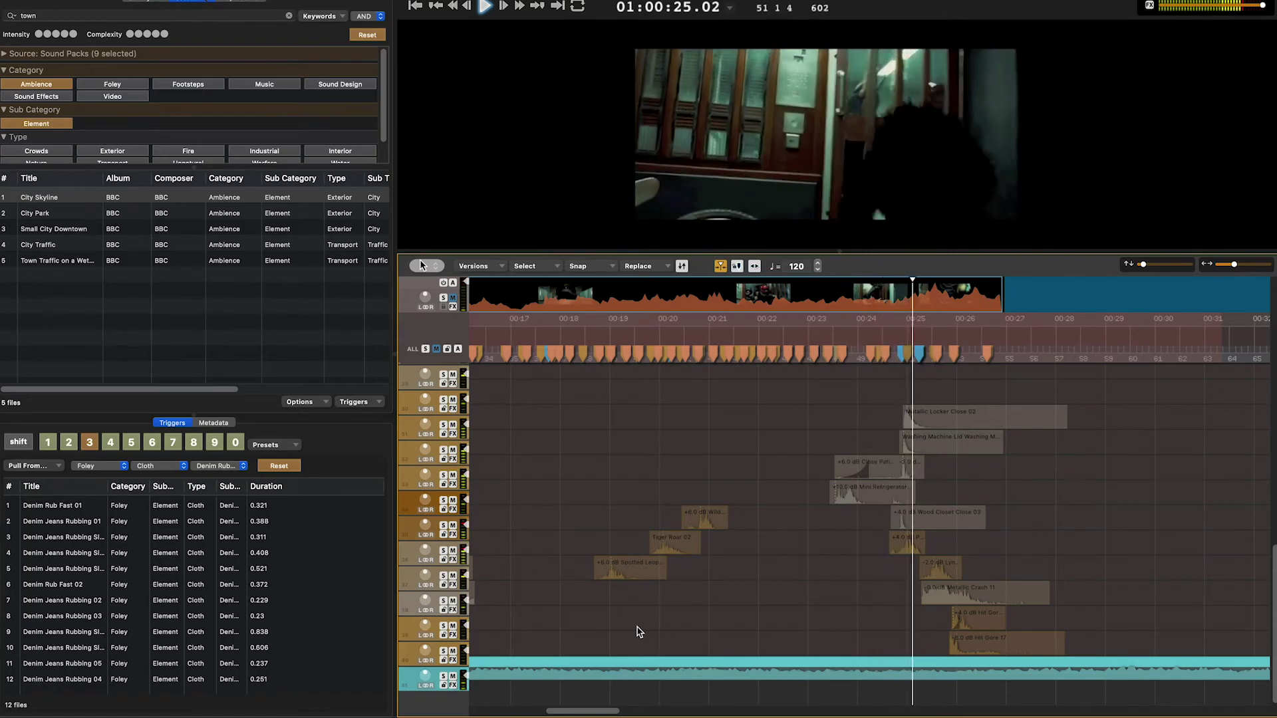
# Set the gain of the Metallic Locker Close 02 and Washing Machine Lid clips to -4 dB and replay the ending
pyautogui.click(879, 501)
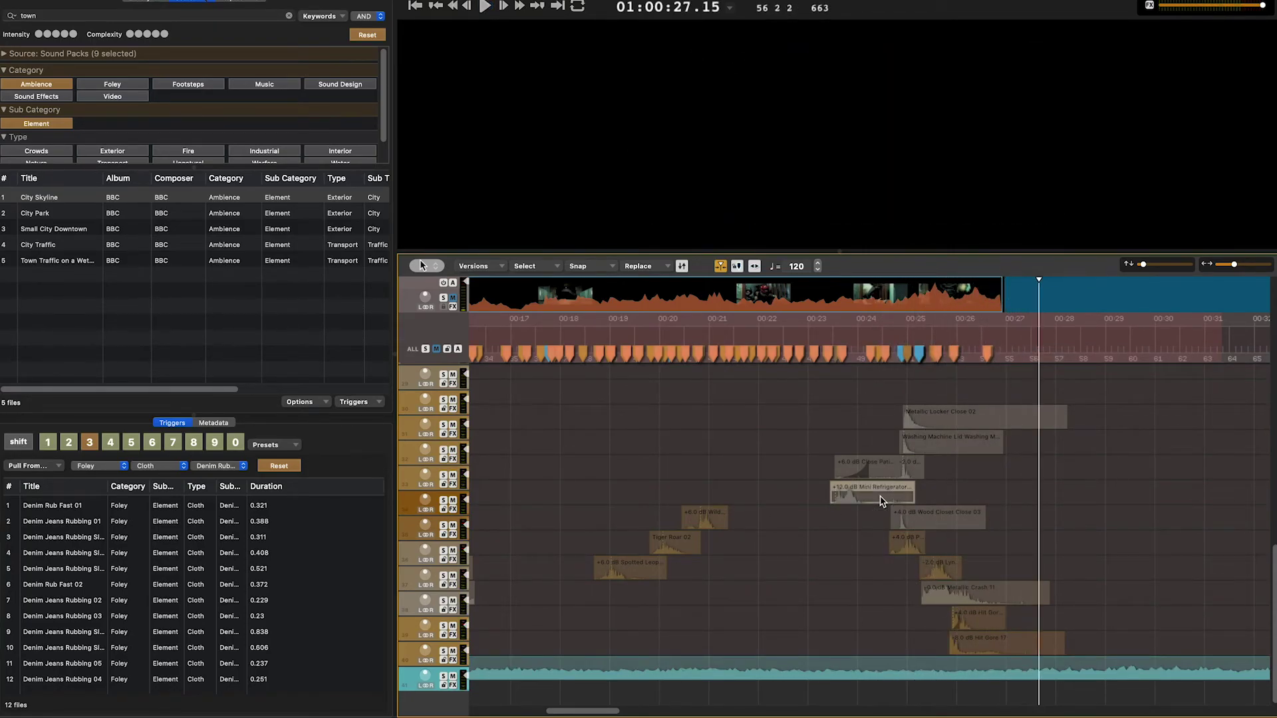
pyautogui.click(821, 351)
pyautogui.press('space')
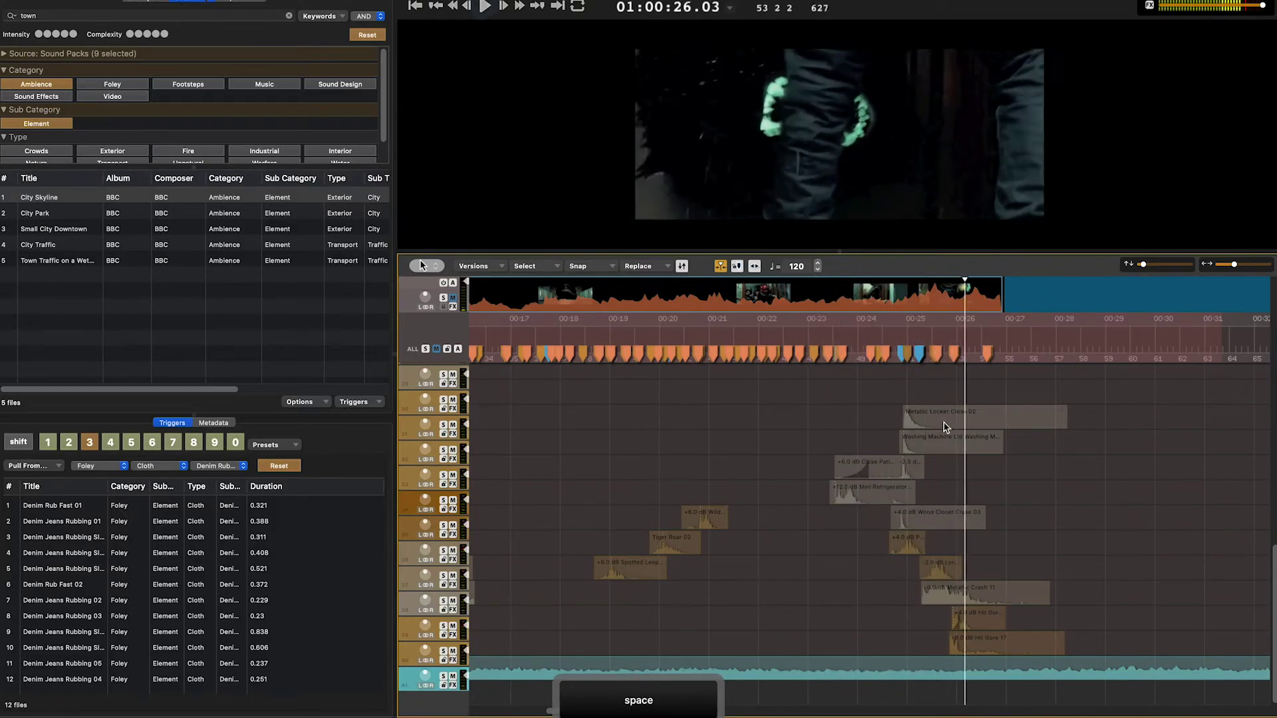
pyautogui.hotkey('shift', 'Down')
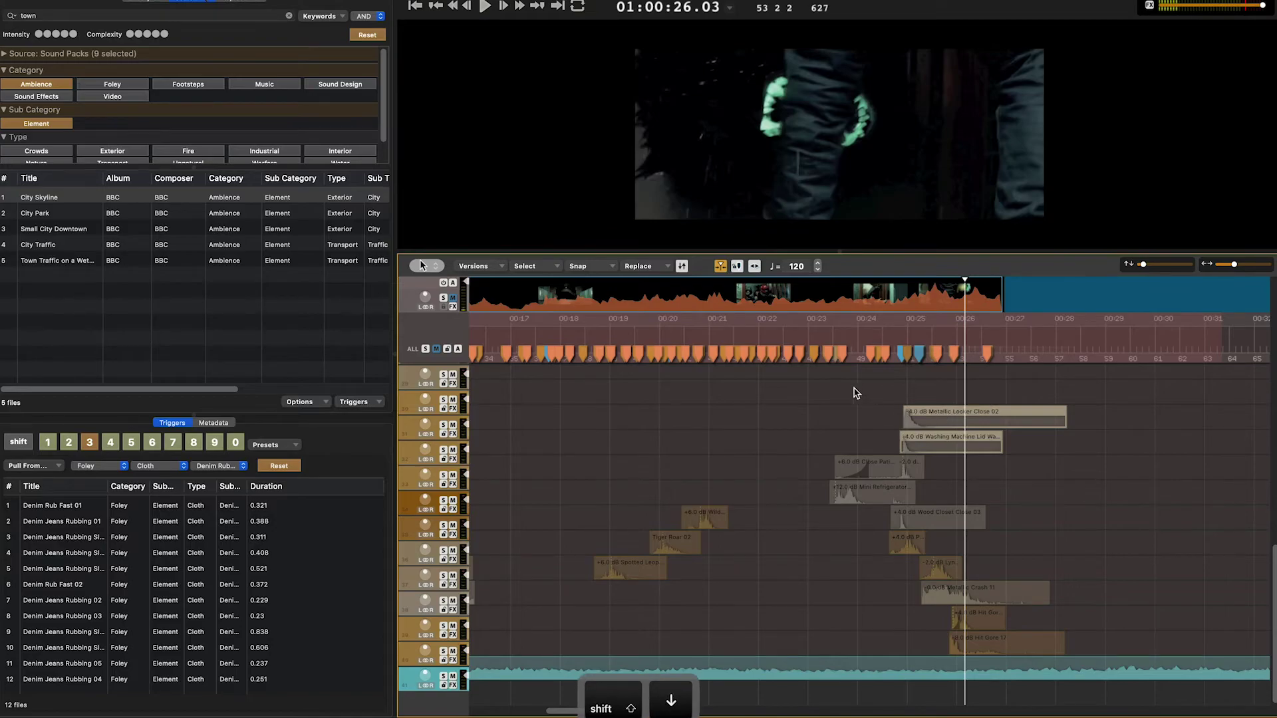
pyautogui.click(877, 348)
pyautogui.click(829, 351)
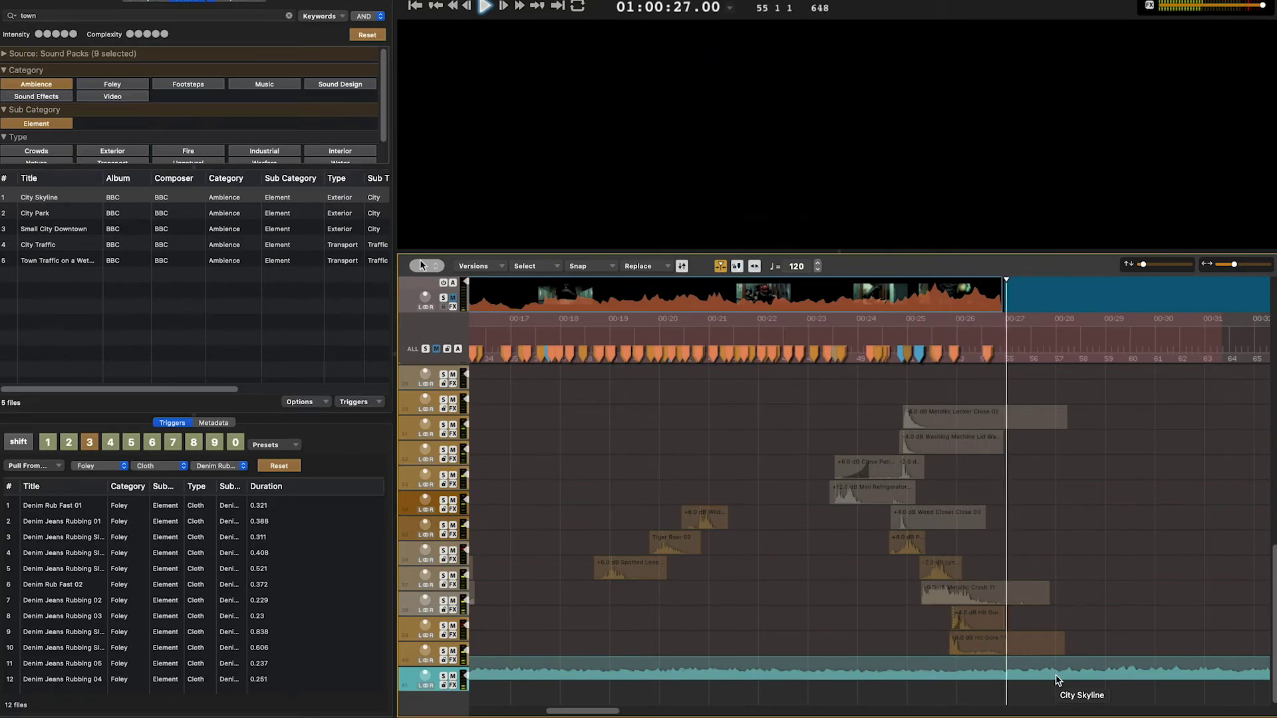
# Trim the City Skyline ambience at the end of the video, save the project and return to the start
pyautogui.press('space')
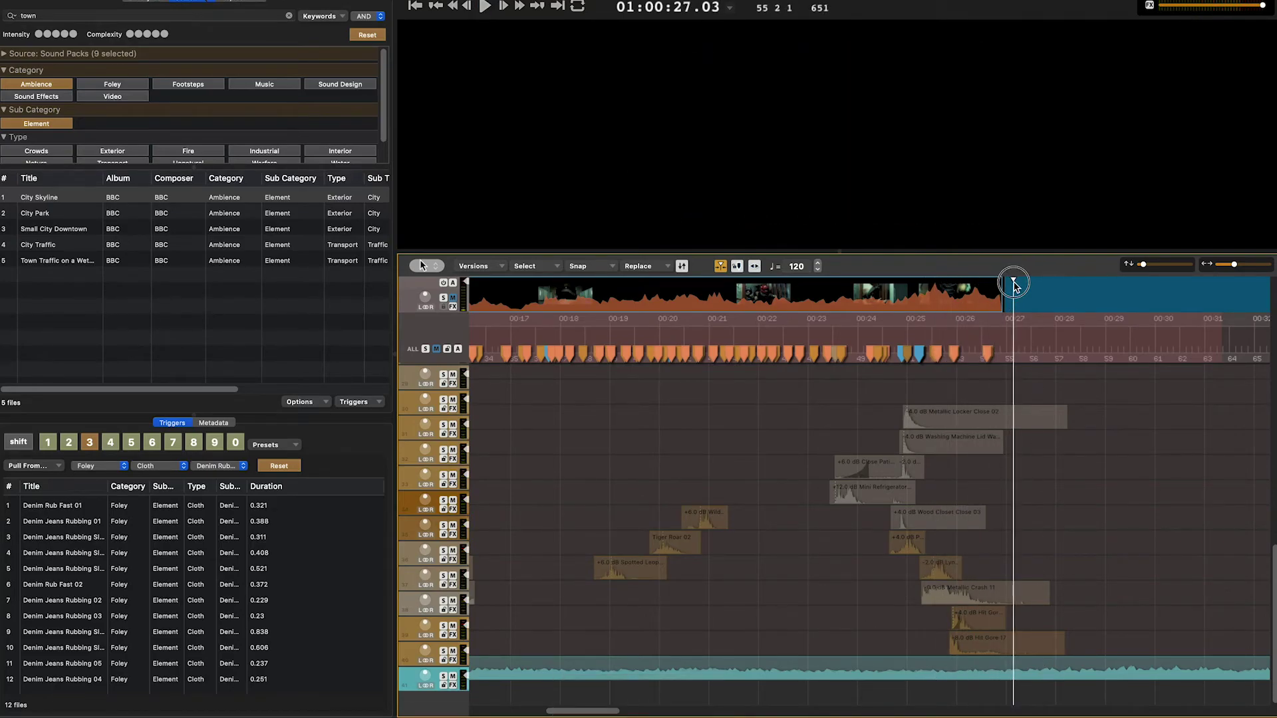
pyautogui.press('Return')
pyautogui.press('super+s')
pyautogui.click(1073, 419)
pyautogui.press('space')
pyautogui.hotkey('shift', 'Down')
pyautogui.moveTo(477, 710); pyautogui.dragTo(512, 709)
# Unmute the music, hit and transition tracks and play the whole scene through, reviewing the balance across all tracks
pyautogui.click(681, 445)
pyautogui.scroll(3, 681, 445)
pyautogui.click(1035, 650)
pyautogui.click(974, 347)
pyautogui.press('space')
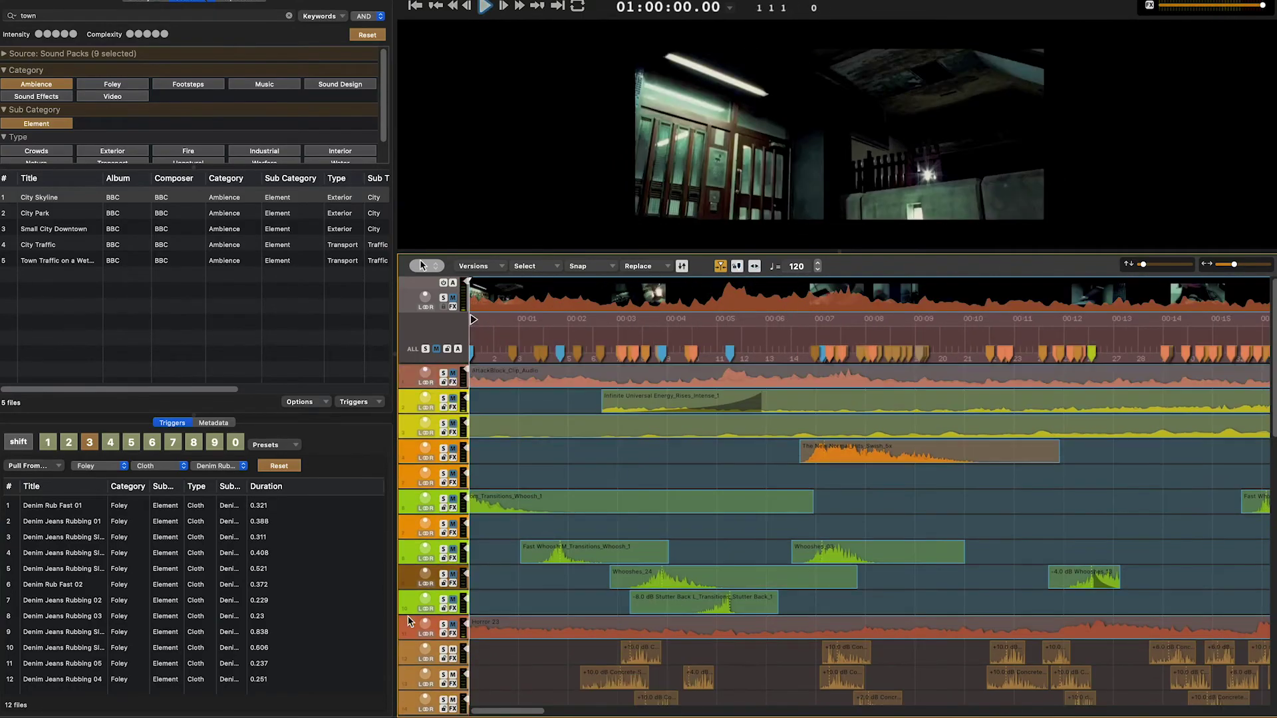
pyautogui.click(543, 474)
pyautogui.press('space')
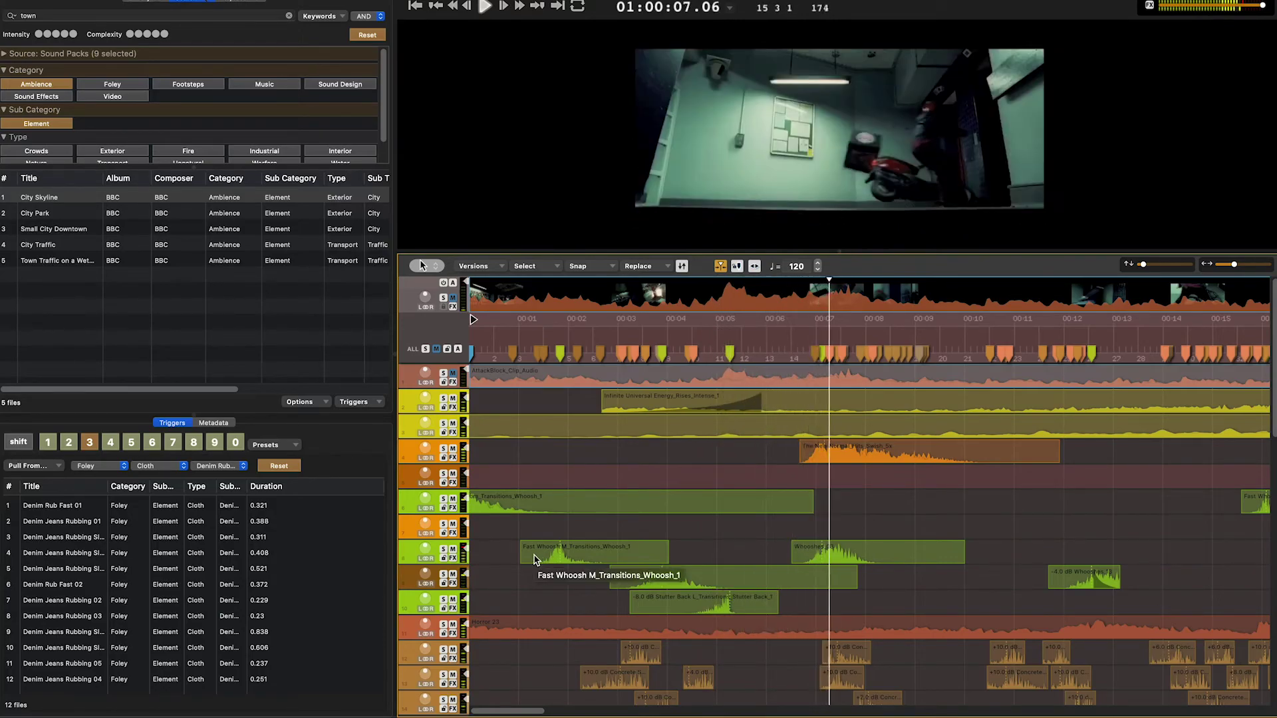
pyautogui.scroll(-10, 509, 560)
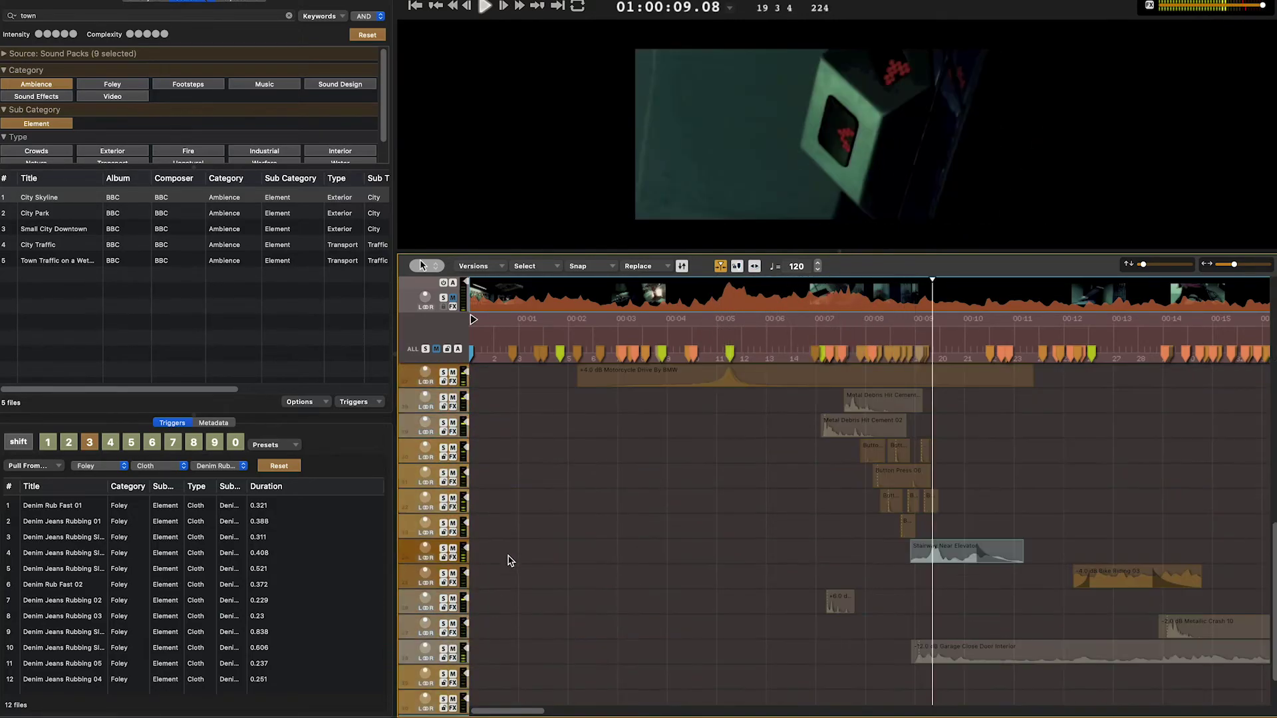
pyautogui.scroll(5, 508, 560)
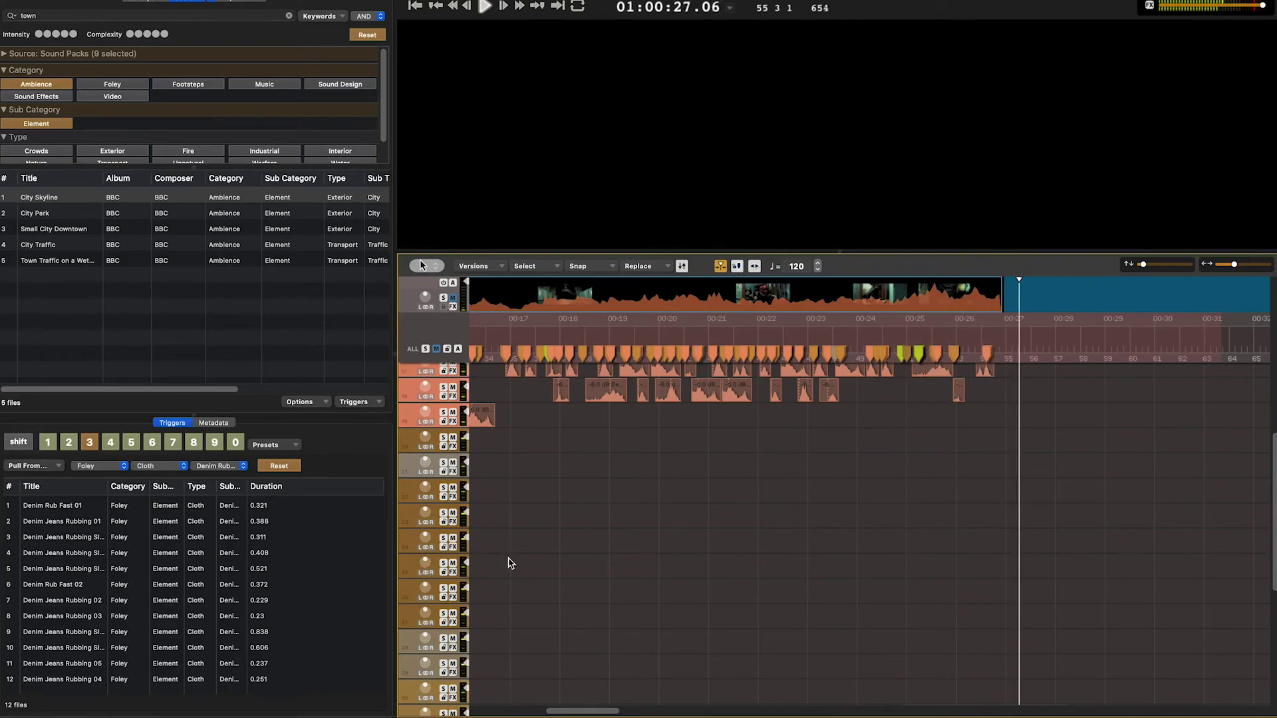
pyautogui.scroll(10, 801, 572)
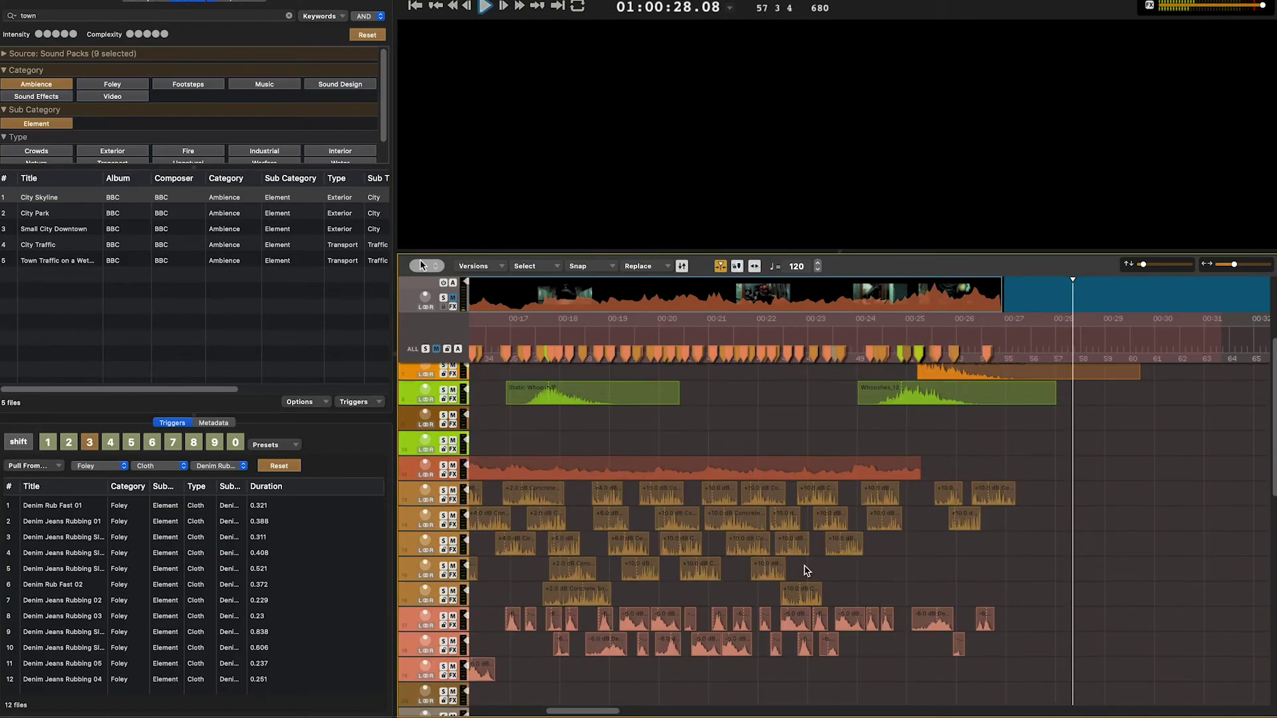
# Lower the gain of all clips on the music, hit and transition tracks by 4 dB, replay briefly and save the project
pyautogui.click(969, 631)
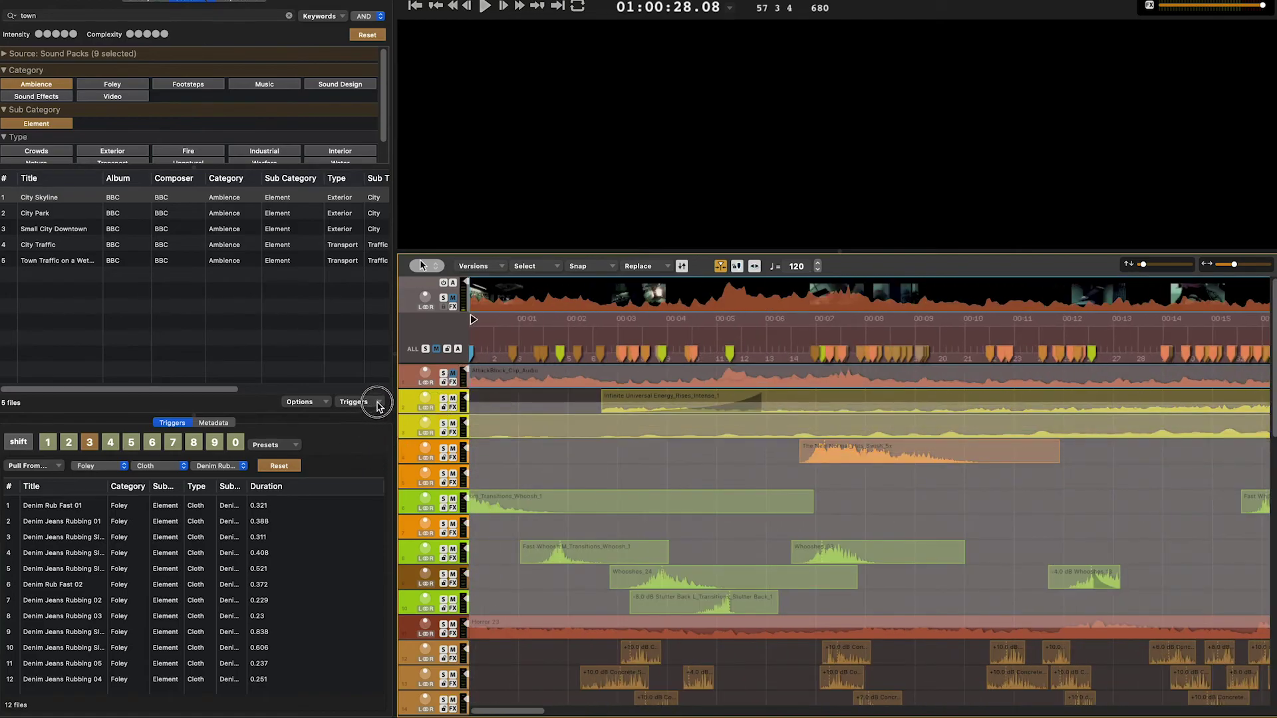
pyautogui.press('Return')
pyautogui.press('space')
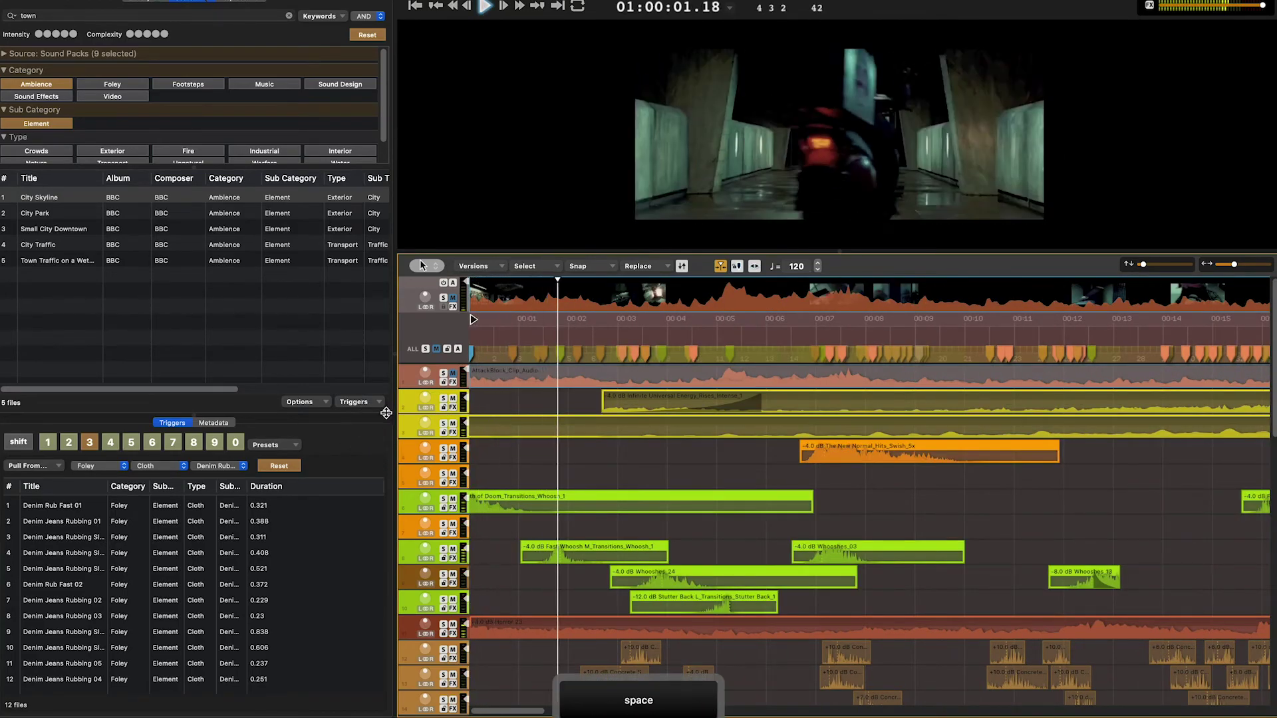
pyautogui.scroll(-10, 544, 643)
pyautogui.scroll(-5, 545, 642)
pyautogui.press('space')
pyautogui.press('super+s')
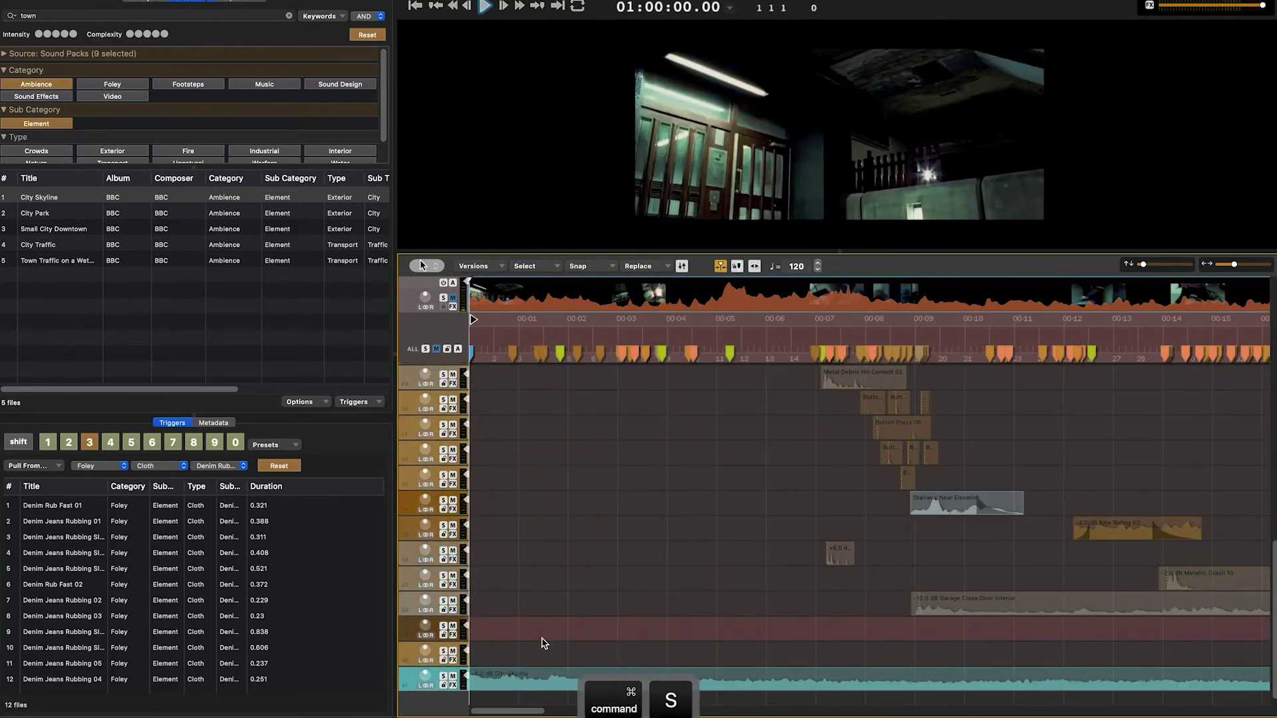
# Select the foley and sound-effect tracks, replay the opening and adjust the fade-out of the first clip beneath the denim tracks
pyautogui.press('space')
pyautogui.scroll(10, 546, 599)
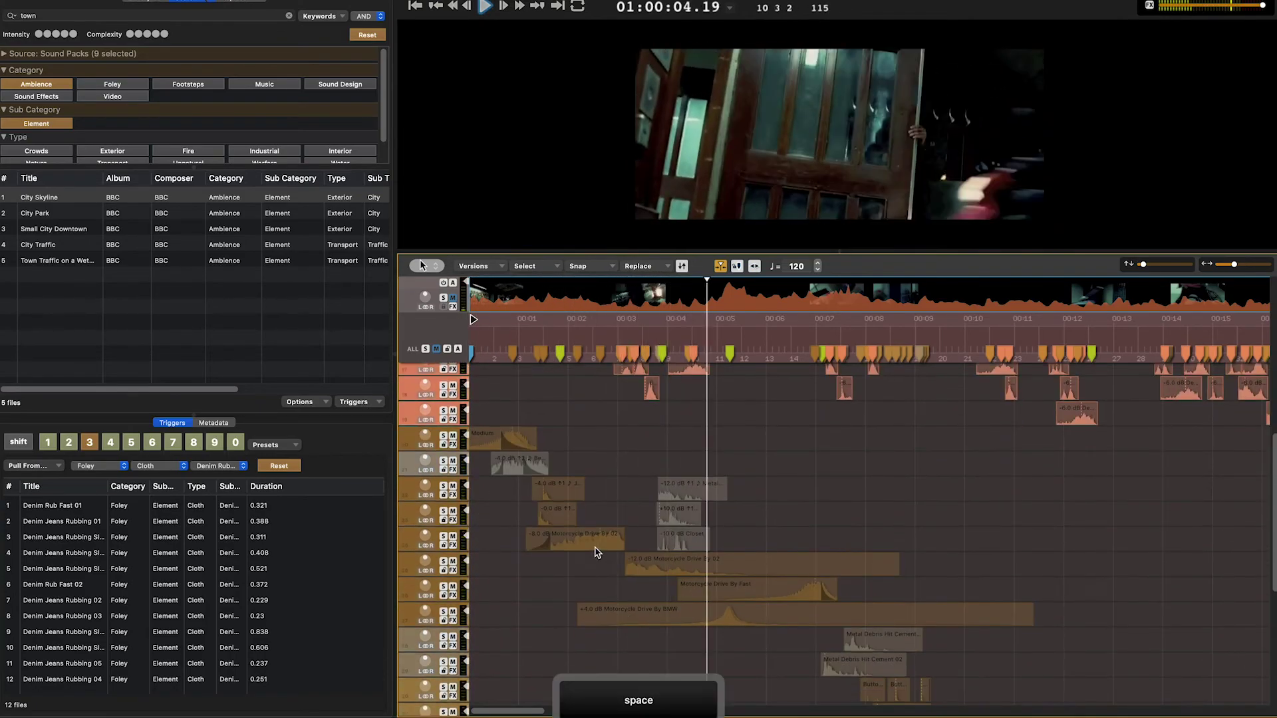
pyautogui.click(433, 443)
pyautogui.scroll(6, 419, 459)
pyautogui.scroll(-8, 413, 461)
pyautogui.press('space')
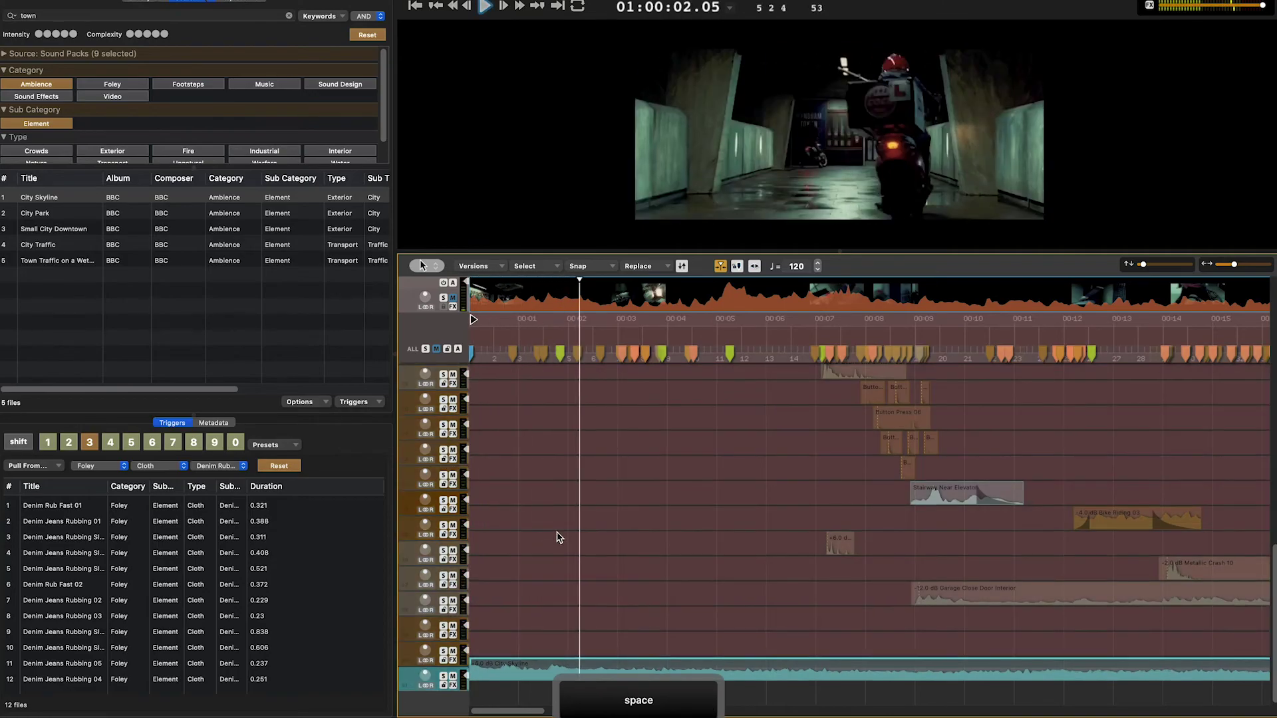
pyautogui.scroll(5, 546, 537)
pyautogui.click(489, 493)
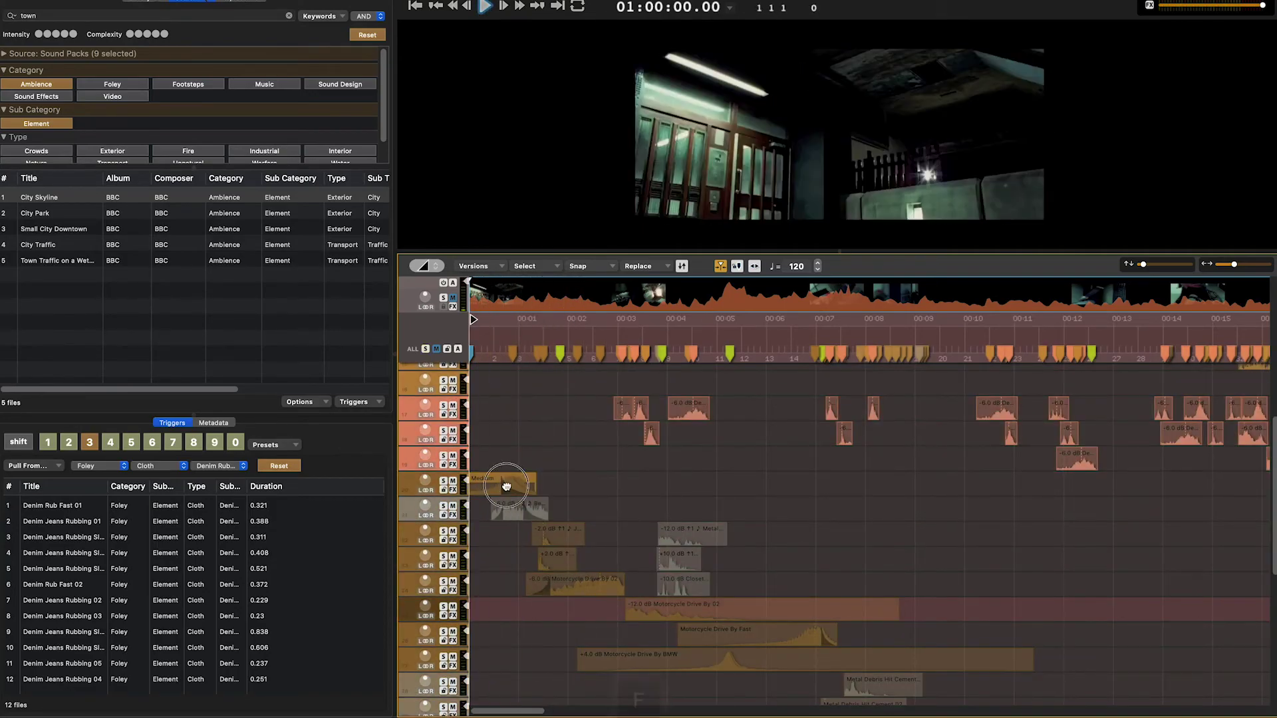
pyautogui.press('space')
# Raise the Motorcycle Drive By Fast clip's gain to +4 dB and boost the shorter motorcycle clip above it
pyautogui.click(797, 645)
pyautogui.hotkey('shift', 'Up')
pyautogui.hotkey('shift', 'Up')
pyautogui.click(576, 588)
pyautogui.hotkey('shift', 'Up')
pyautogui.hotkey('shift', 'Up')
pyautogui.click(516, 325)
pyautogui.press('space')
# Raise the gain of the Motorcycle Drive By 02 clip and replay the scene
pyautogui.click(677, 614)
pyautogui.hotkey('shift', 'Up')
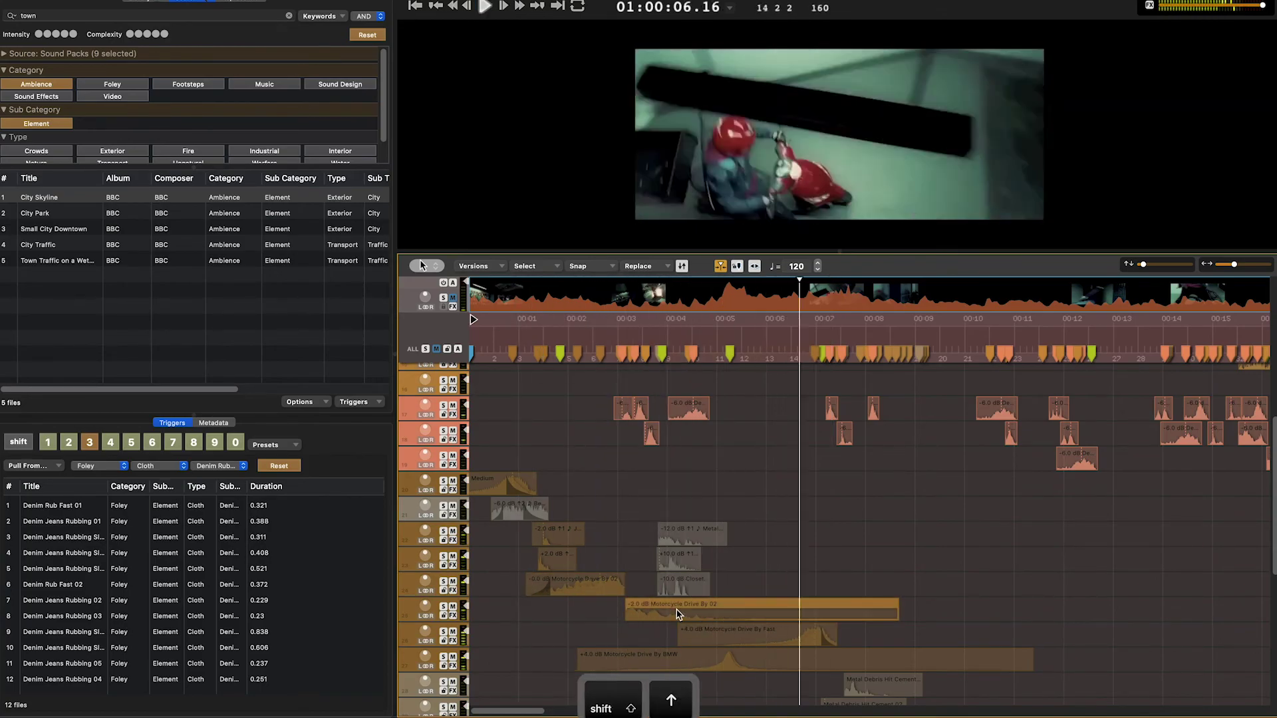
pyautogui.hotkey('shift', 'Up')
pyautogui.hotkey('shift', 'Up')
pyautogui.click(558, 422)
pyautogui.press('space')
# Lower the Bike Riding 03 clip's gain, select the Infinite Universal Energy riser and replay the scene
pyautogui.click(798, 532)
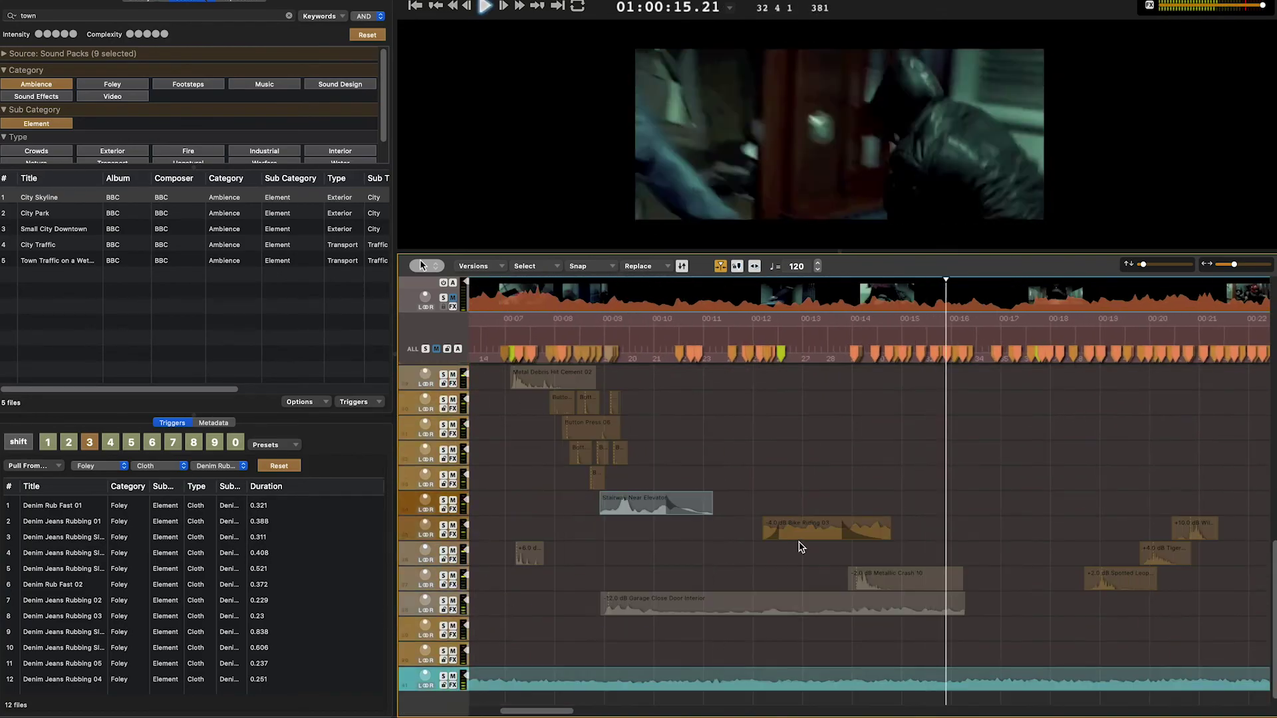
pyautogui.hotkey('shift', 'Down')
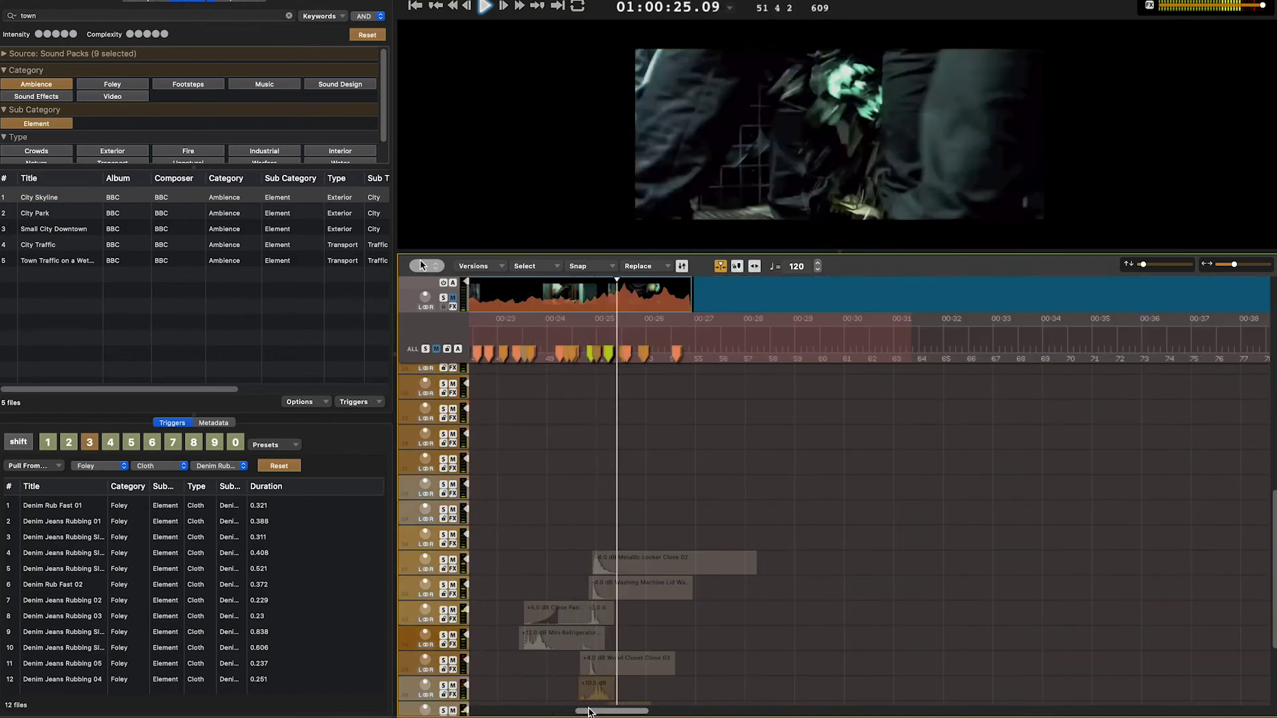
pyautogui.keyDown('shift'); pyautogui.click(412, 444); pyautogui.keyUp('shift')
pyautogui.press('space')
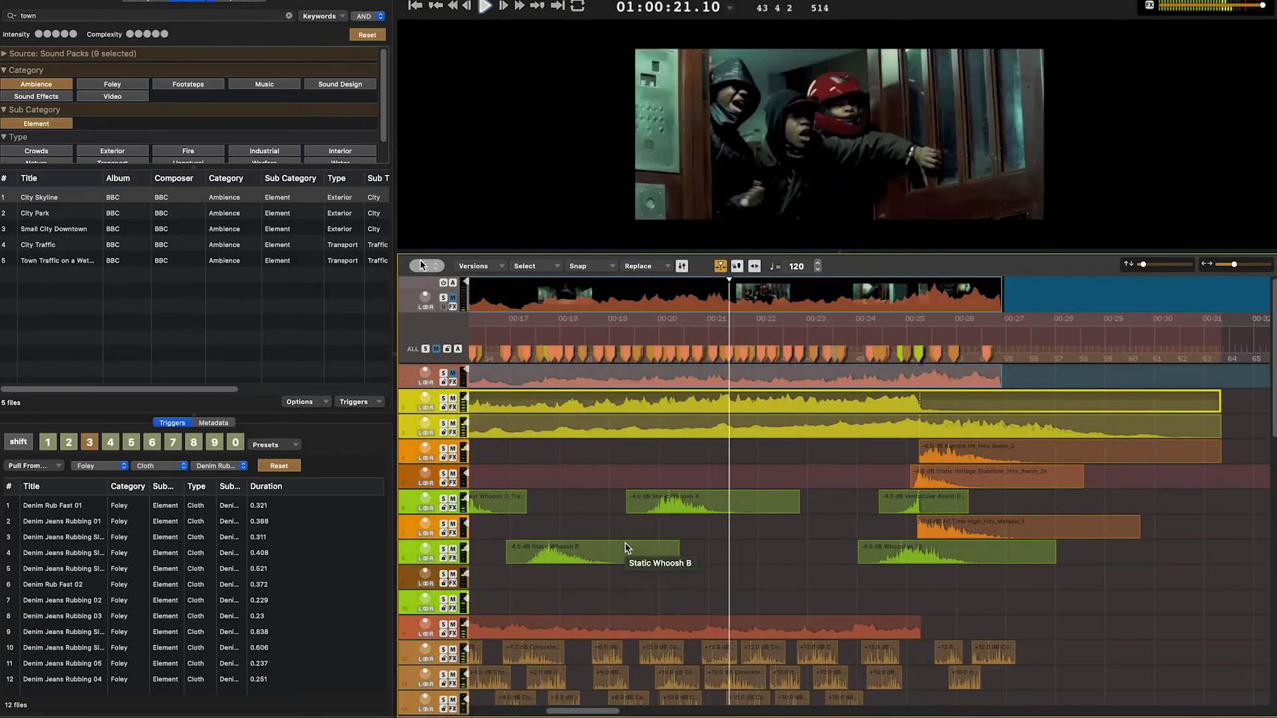
pyautogui.press('space')
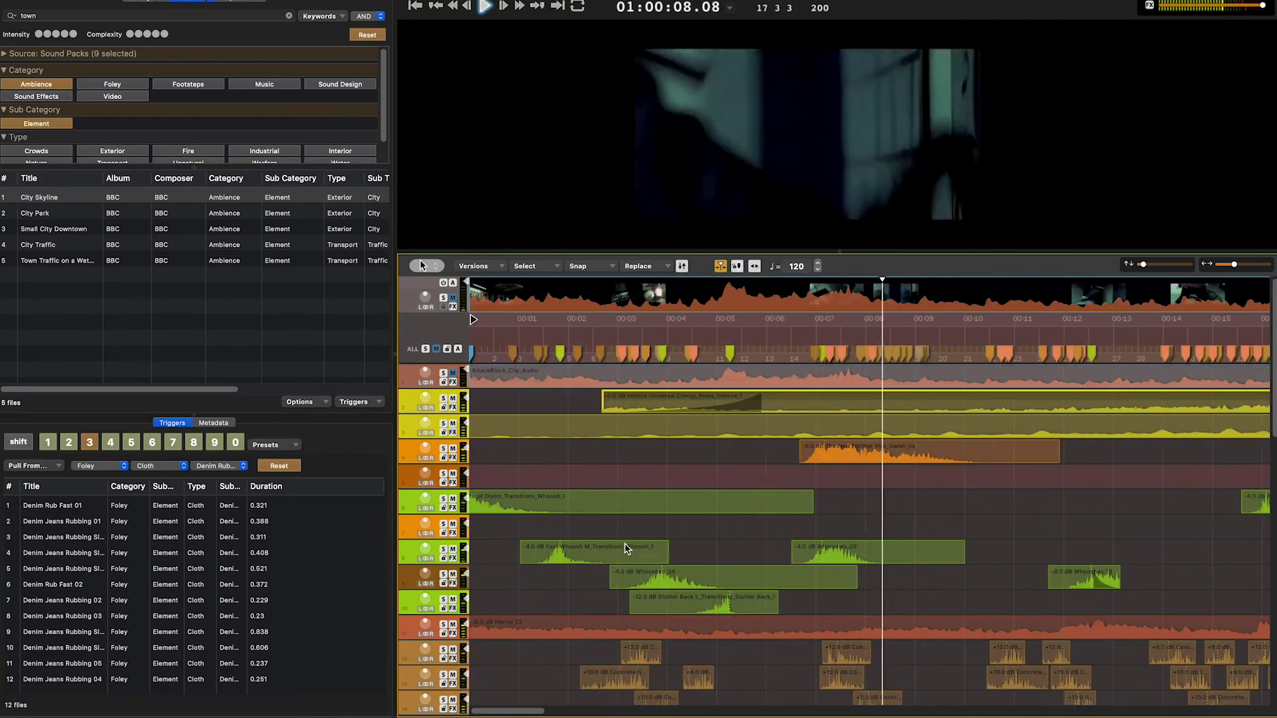
# Select the concrete footstep clips, raise their gain and replay the closing seconds with the door-slam effects
pyautogui.scroll(-5, 625, 548)
pyautogui.press('space')
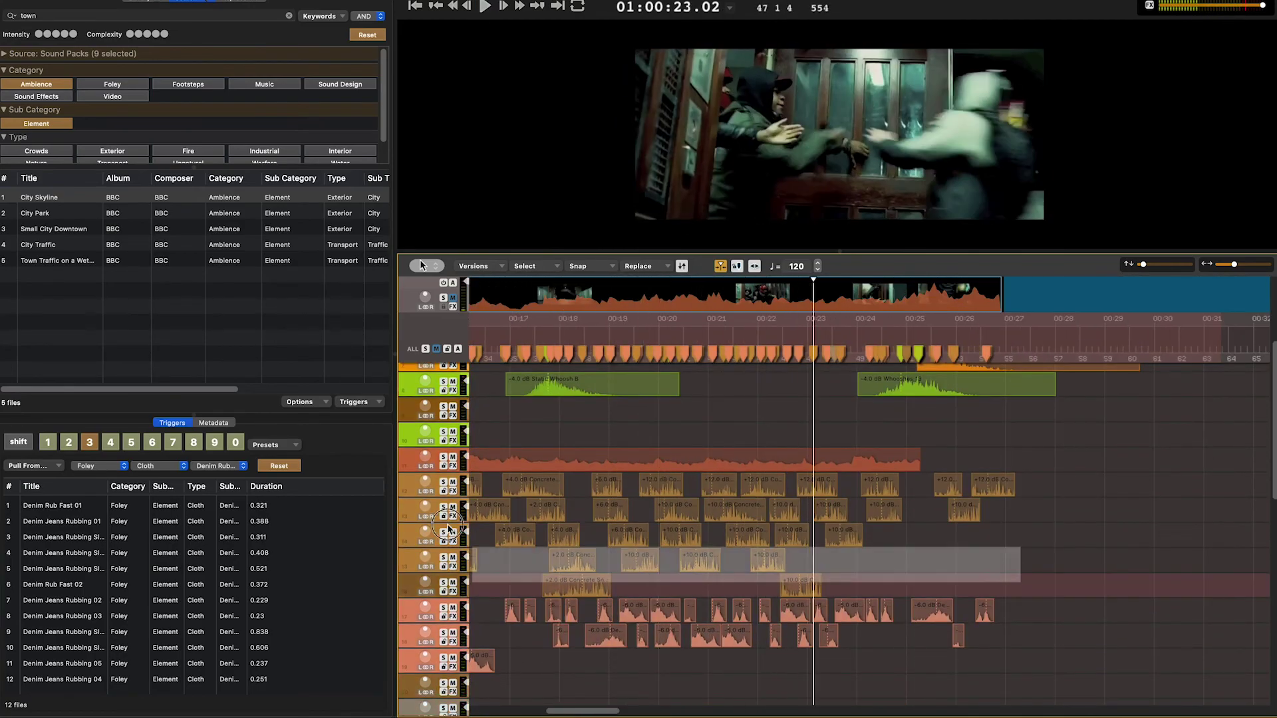
pyautogui.press('space')
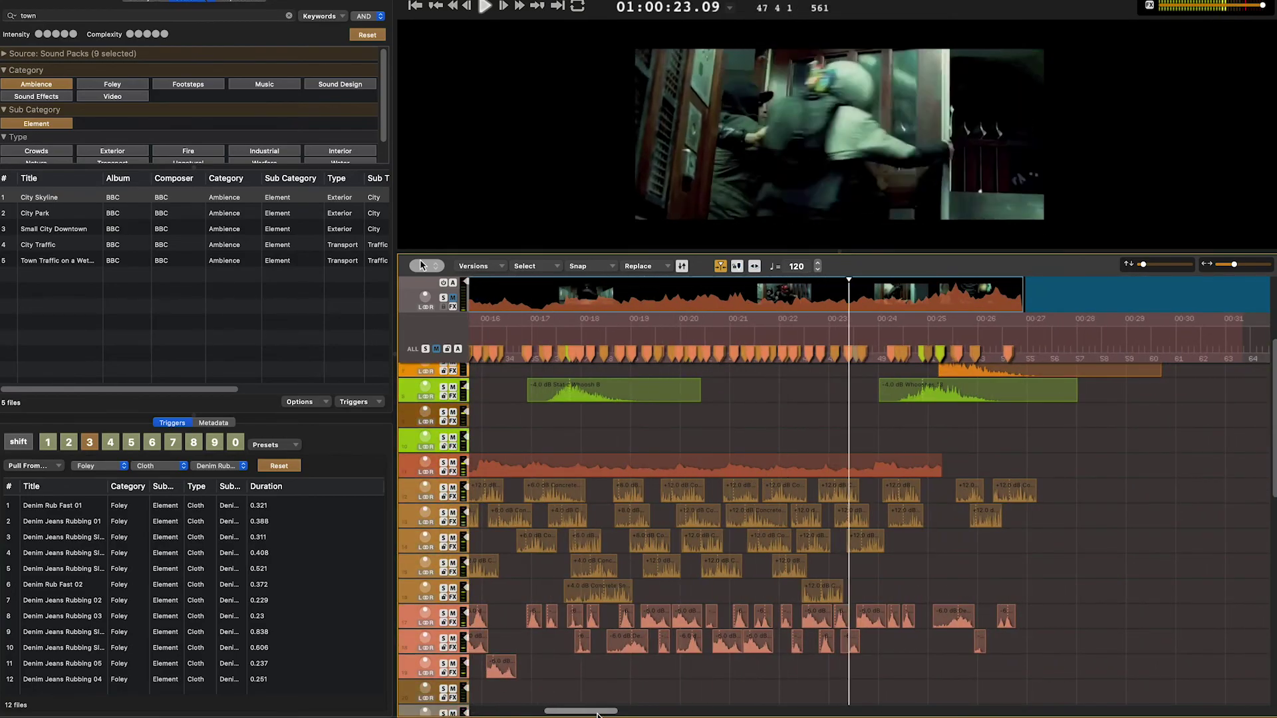
pyautogui.press('space')
pyautogui.scroll(-5, 844, 561)
pyautogui.click(930, 448)
pyautogui.press('space')
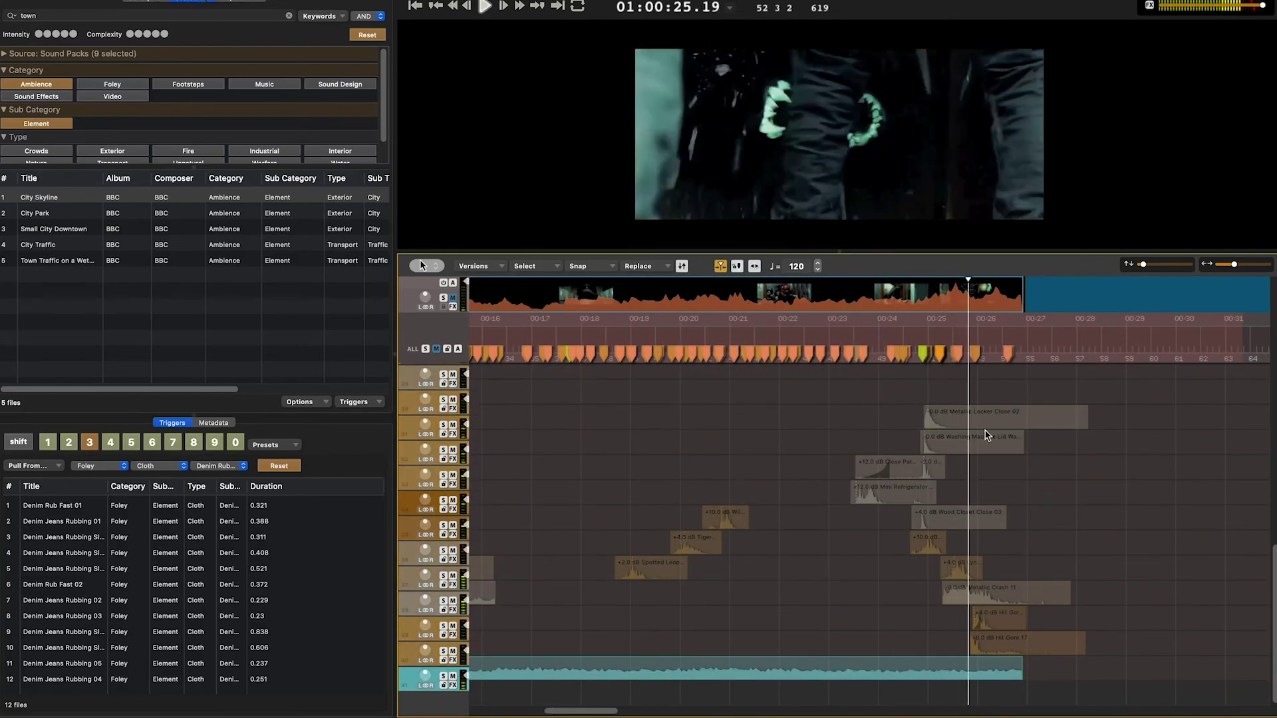
pyautogui.scroll(10, 911, 467)
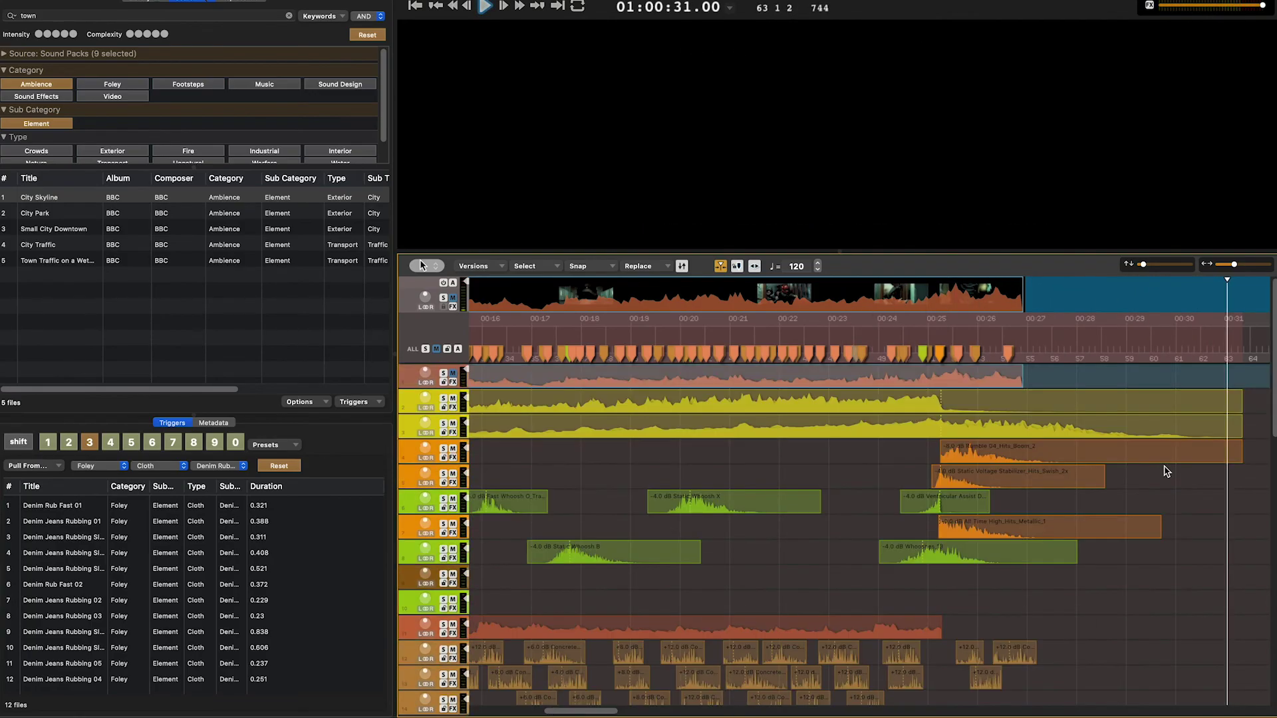
# Shorten the two yellow music clips and the boom hit to end at about 30.5 seconds with fade-outs, and replay the ending
pyautogui.press('f')
pyautogui.moveTo(1134, 425); pyautogui.dragTo(1030, 426)
pyautogui.press('space')
pyautogui.press('f')
pyautogui.click(929, 338)
pyautogui.press('space')
pyautogui.press('Return')
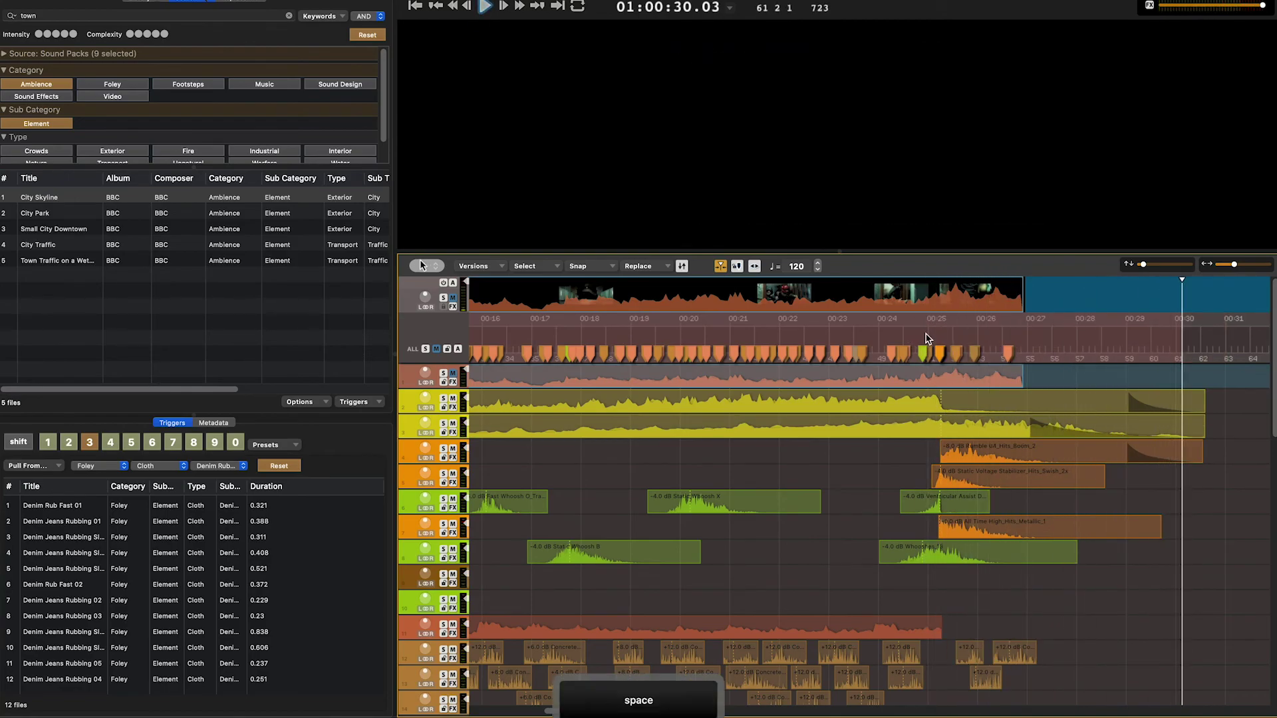